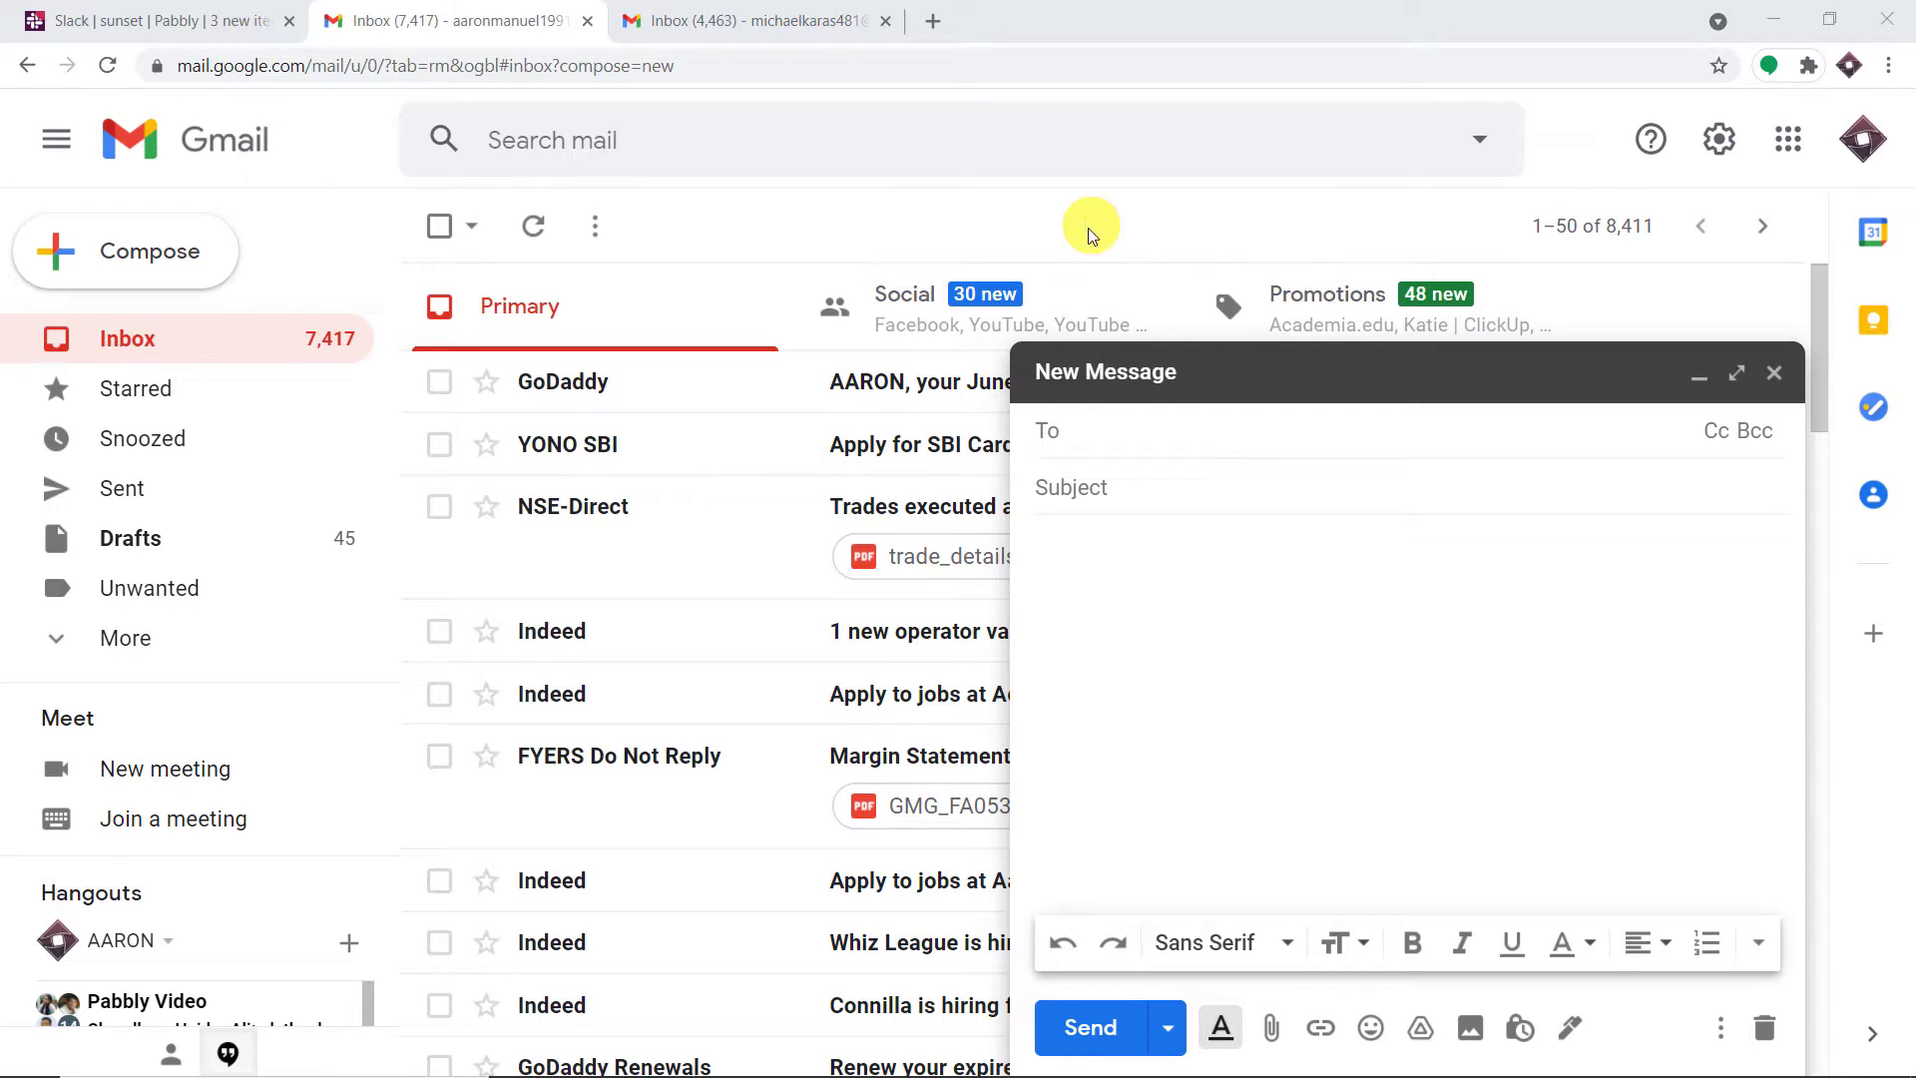
Email the chosen contact with subject 'Maths Class' and body 'Maths Class has been postponed'
{"action": "left_click", "coordinate": [1126, 437]}
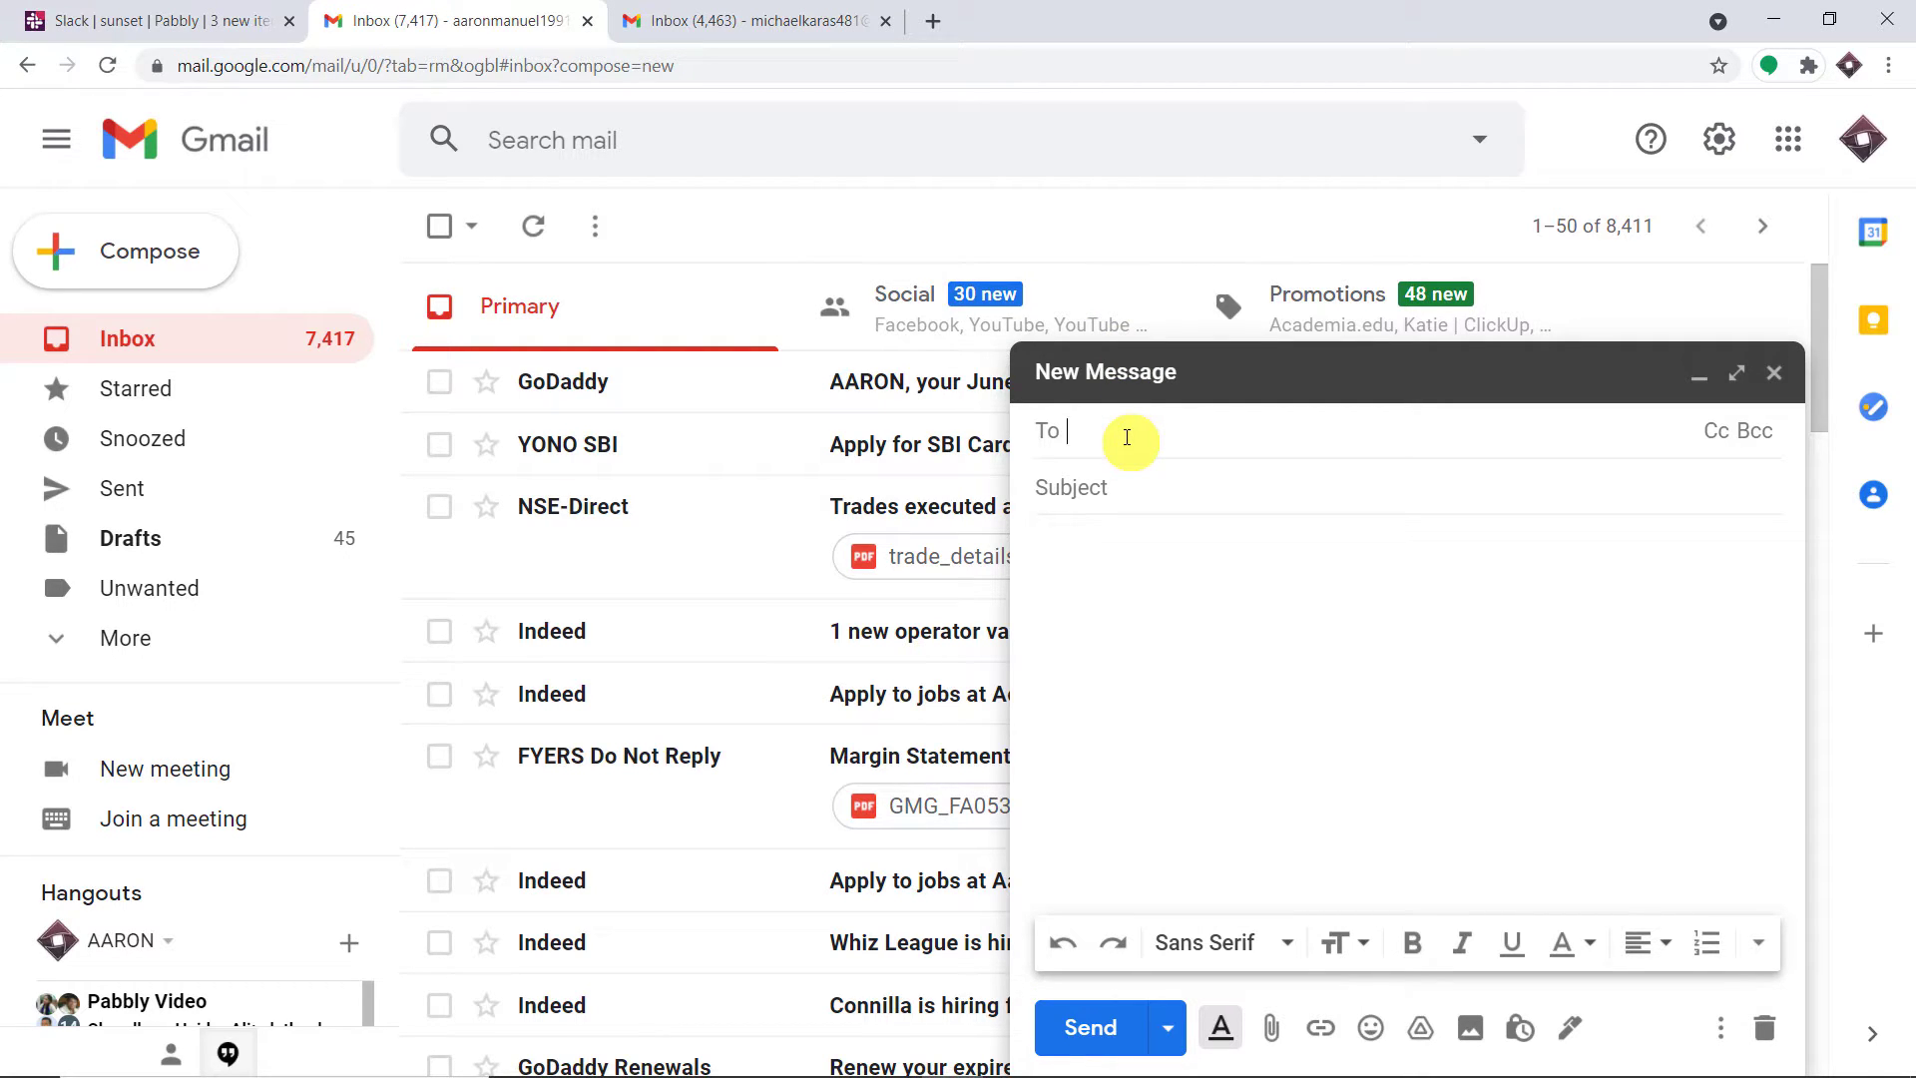
{"action": "type", "text": "mi"}
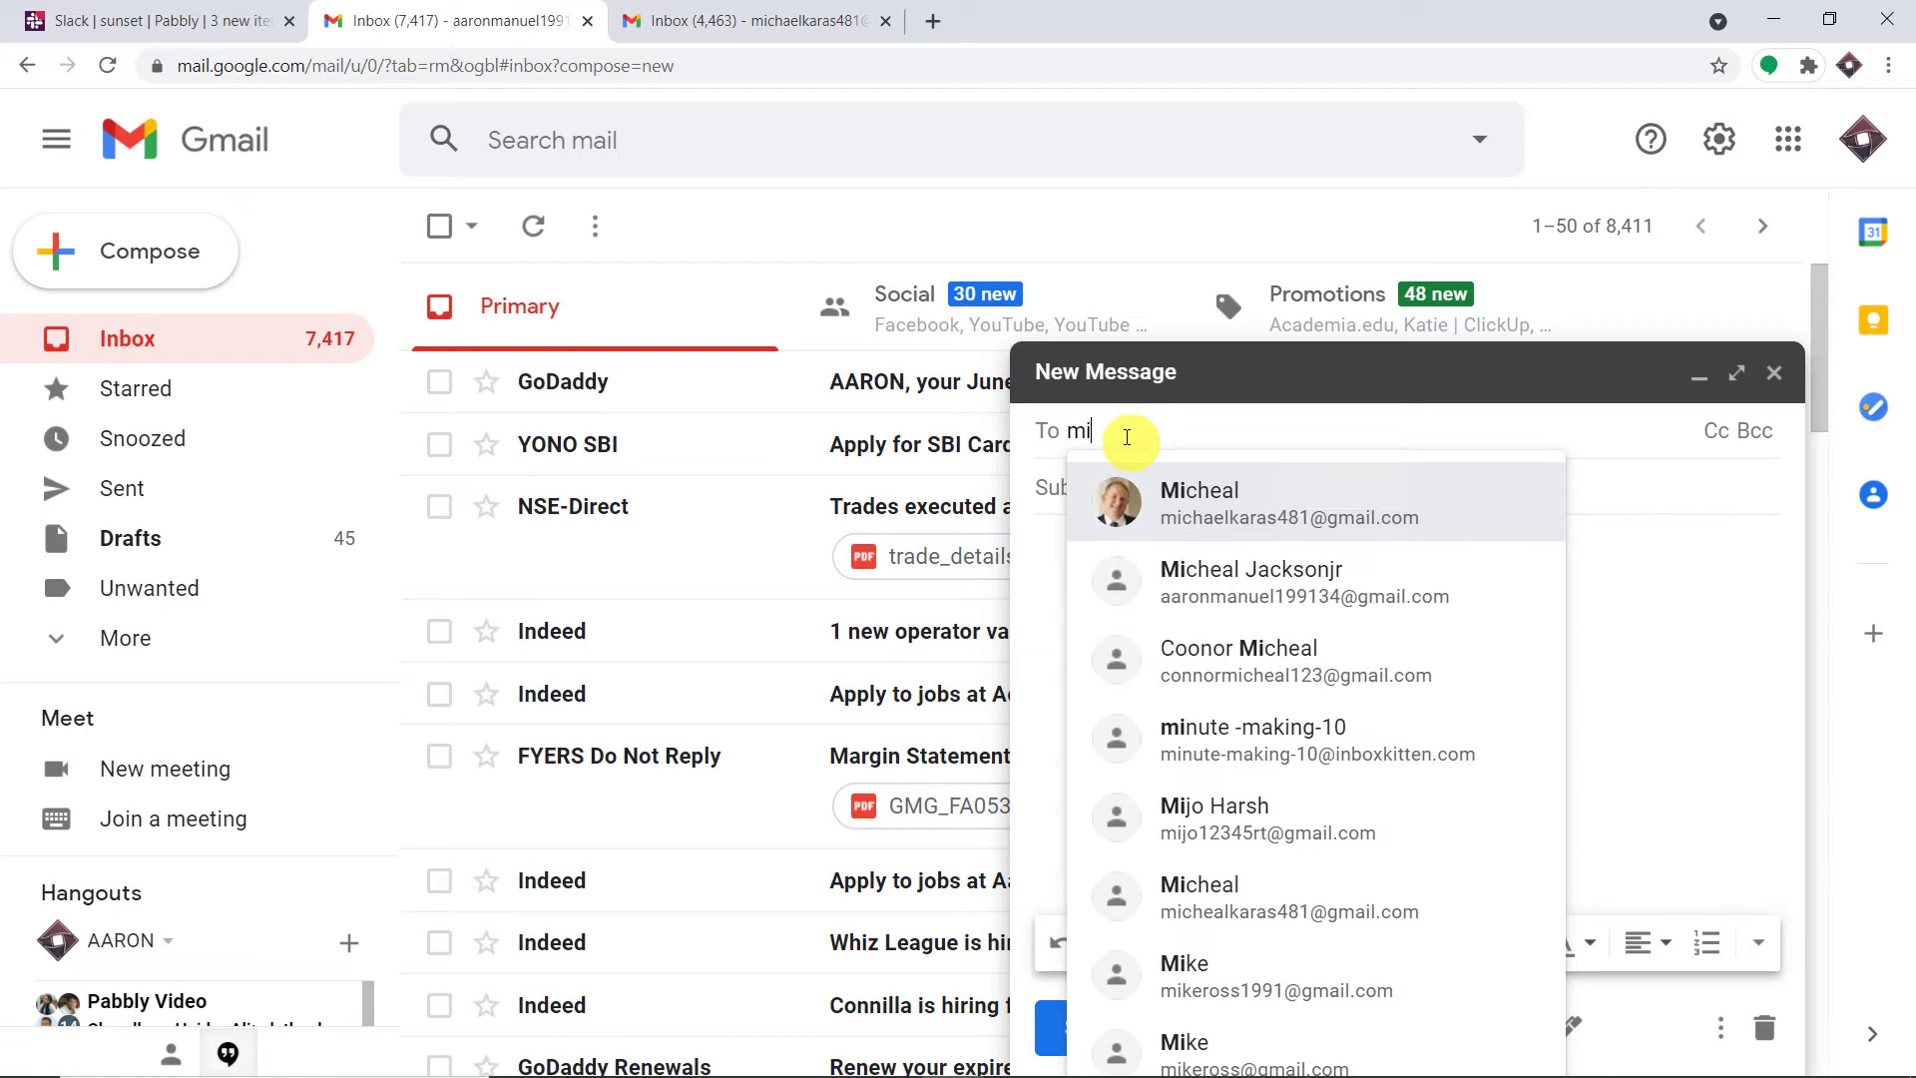
{"action": "left_click", "coordinate": [1193, 504]}
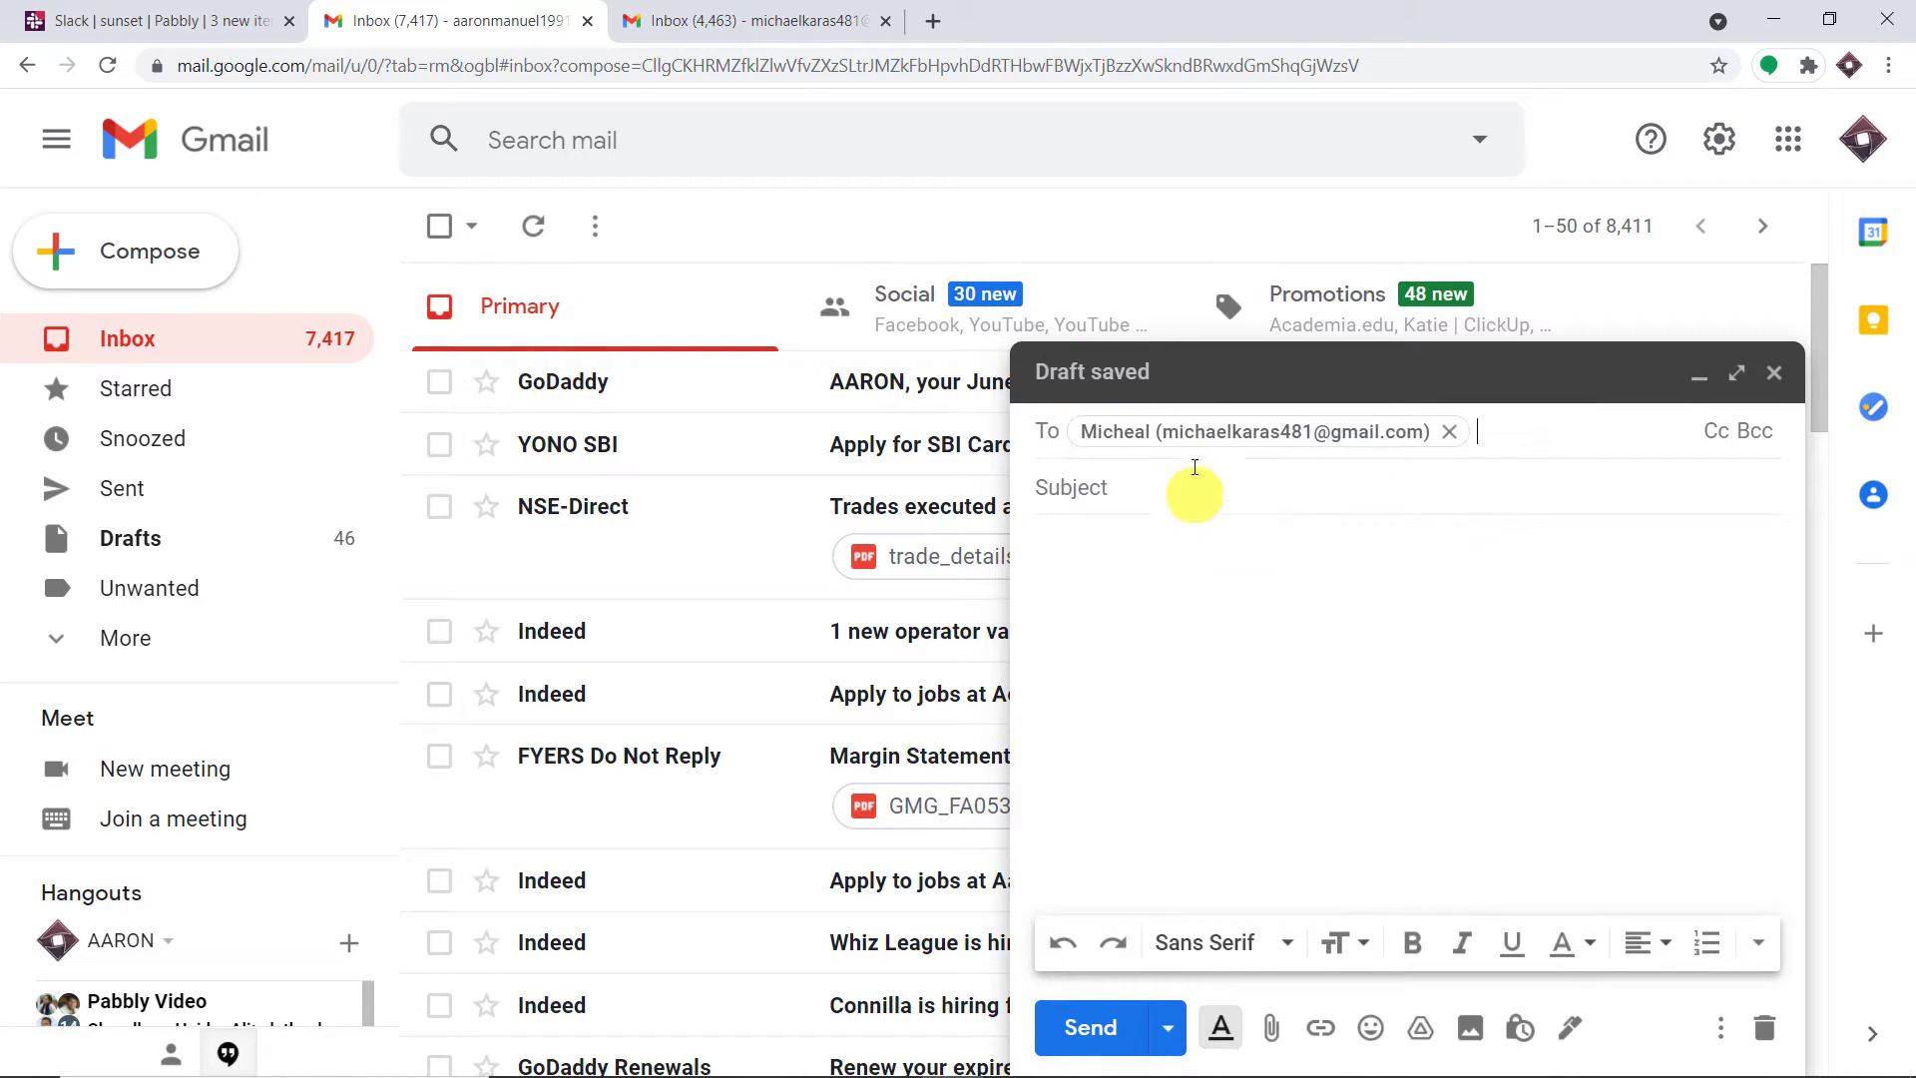
{"action": "mouse_move", "coordinate": [1283, 435]}
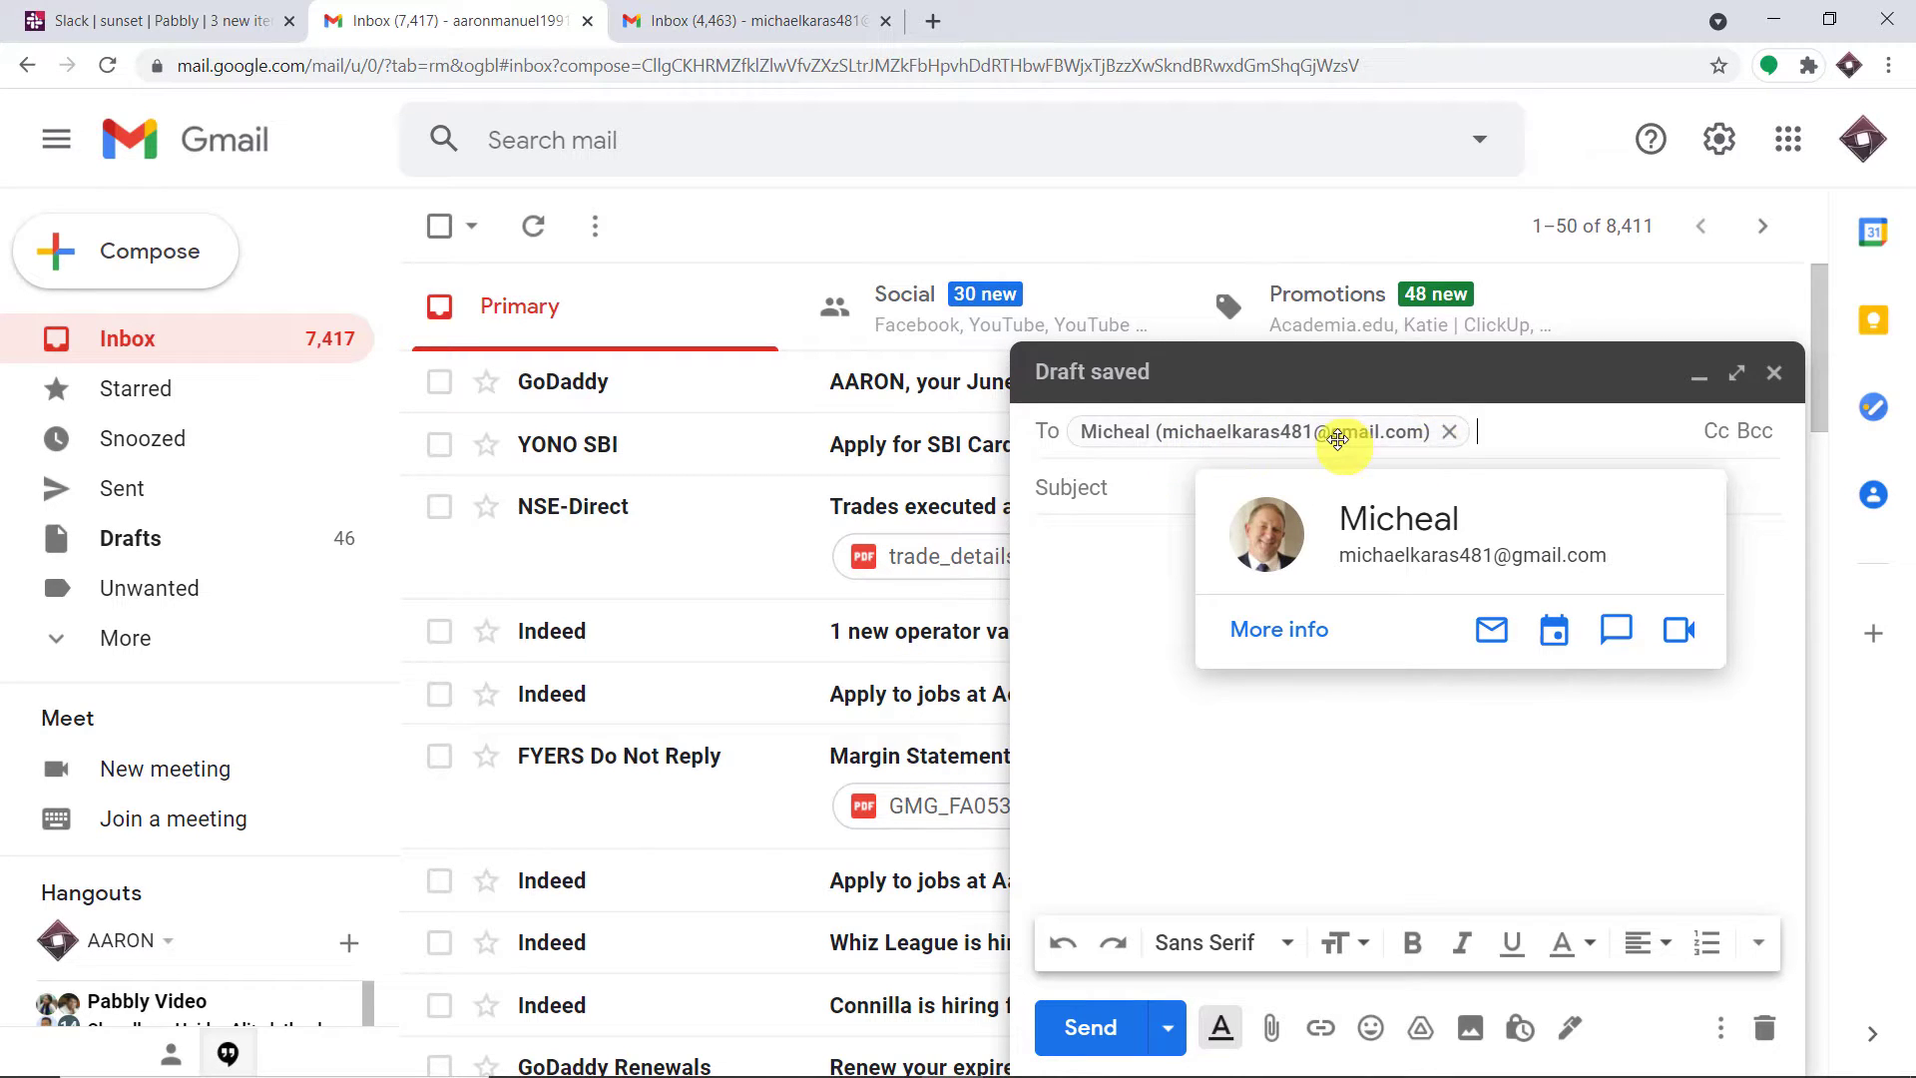
{"action": "left_click", "coordinate": [1133, 488]}
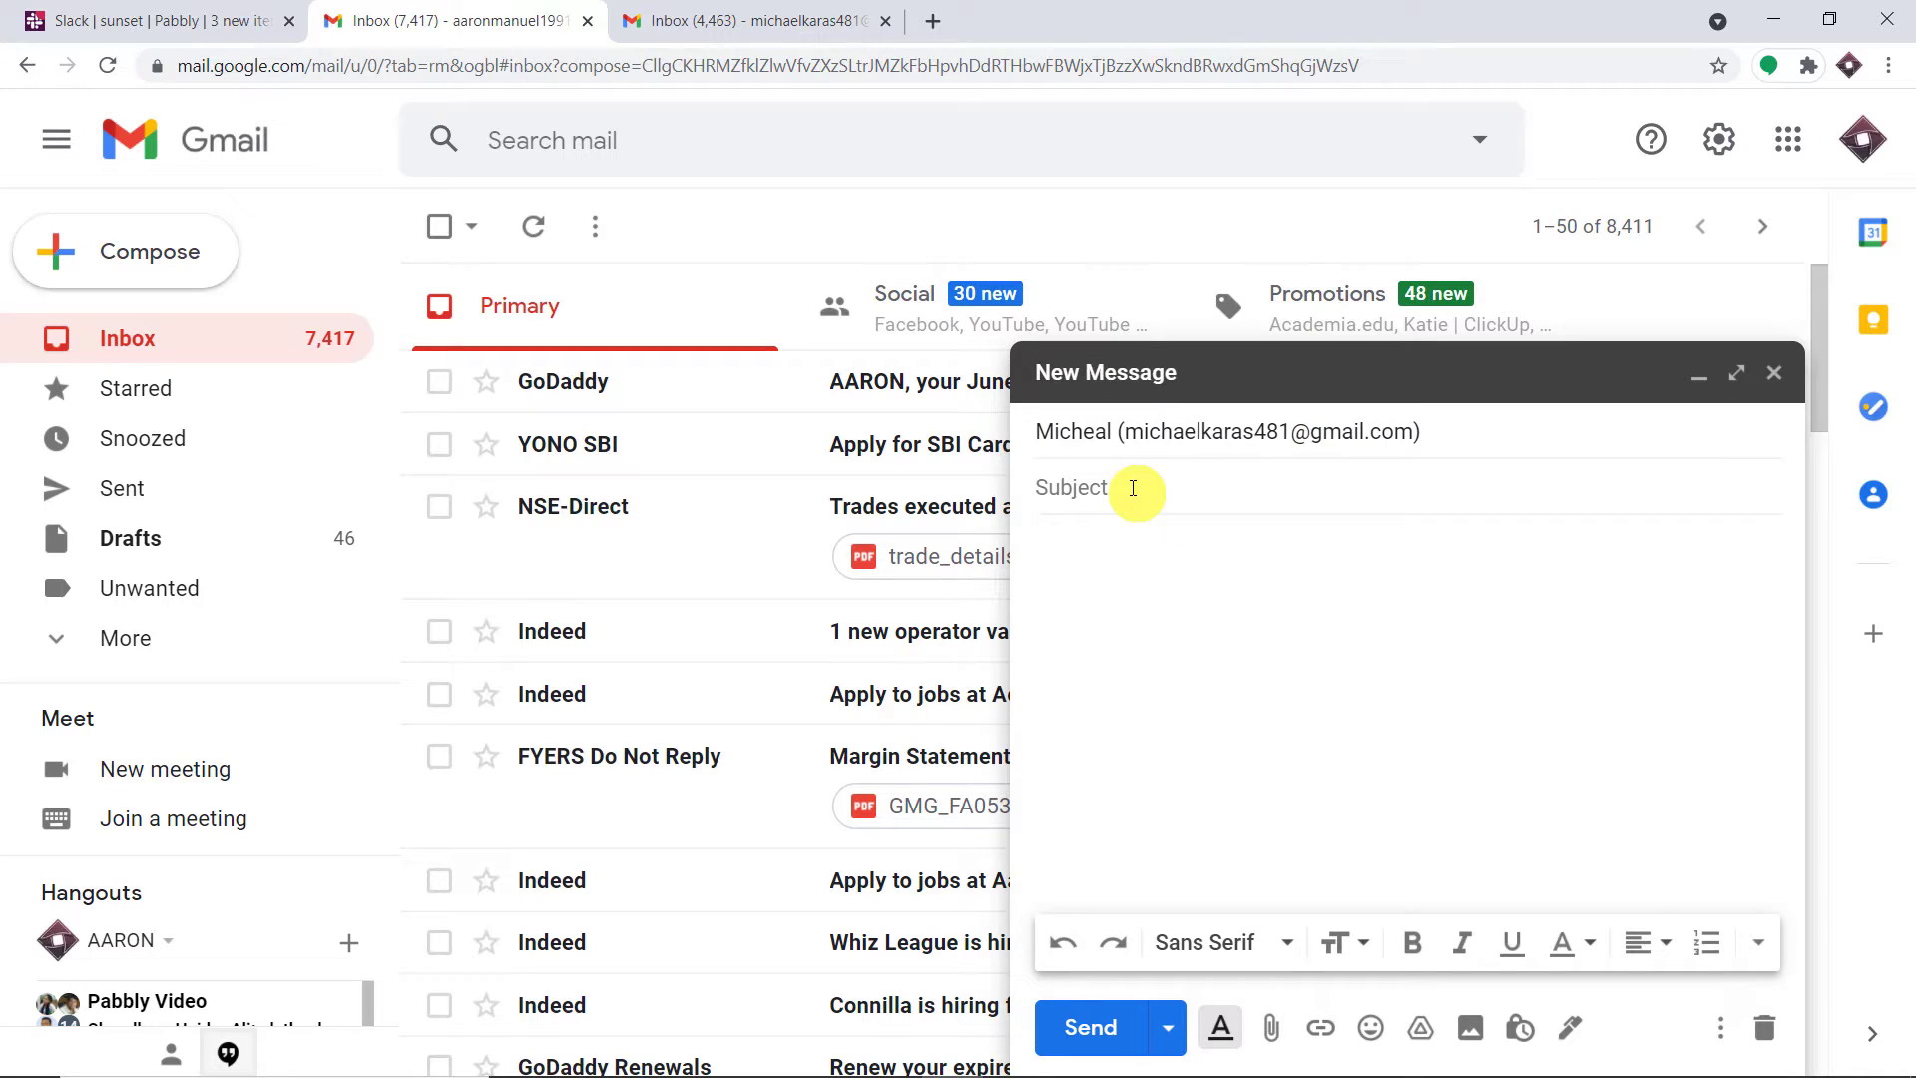
{"action": "type", "text": "Maths Class"}
{"action": "left_click", "coordinate": [1114, 562]}
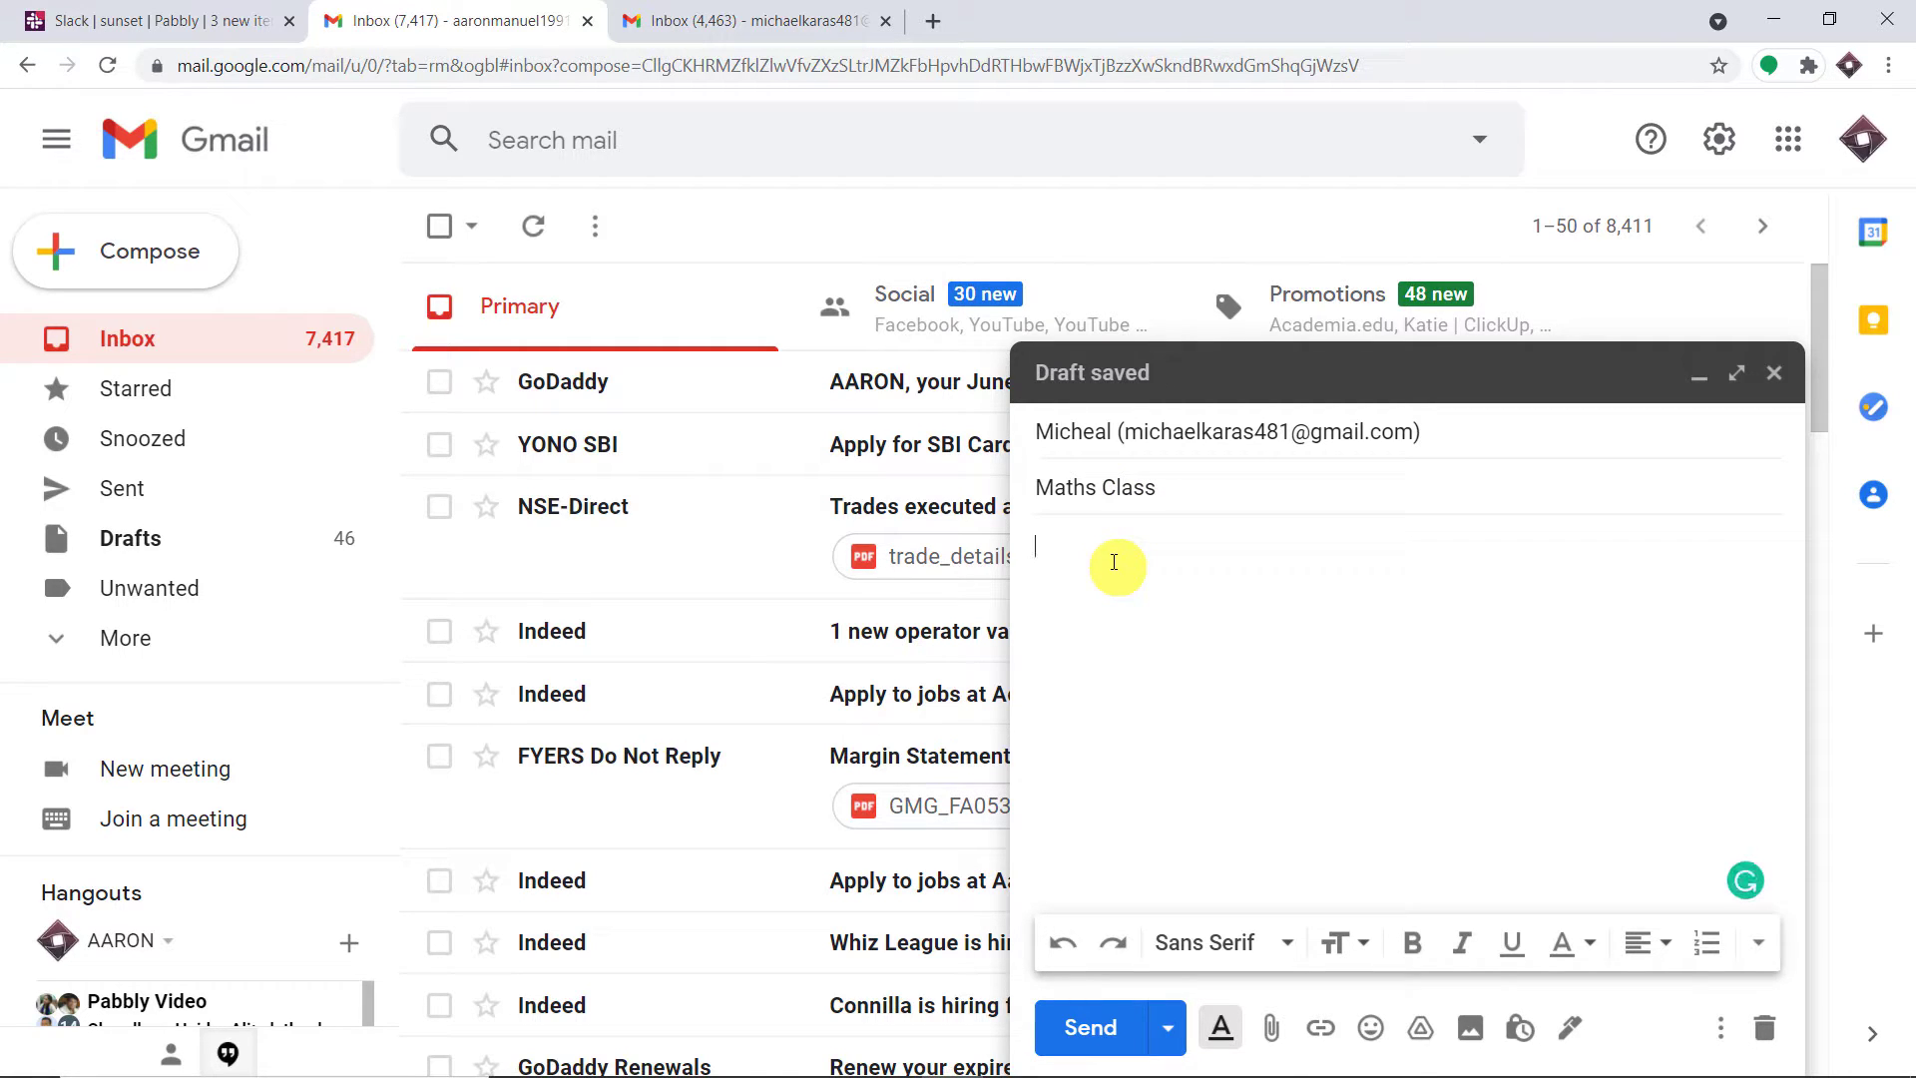
{"action": "type", "text": "Maths Class has"}
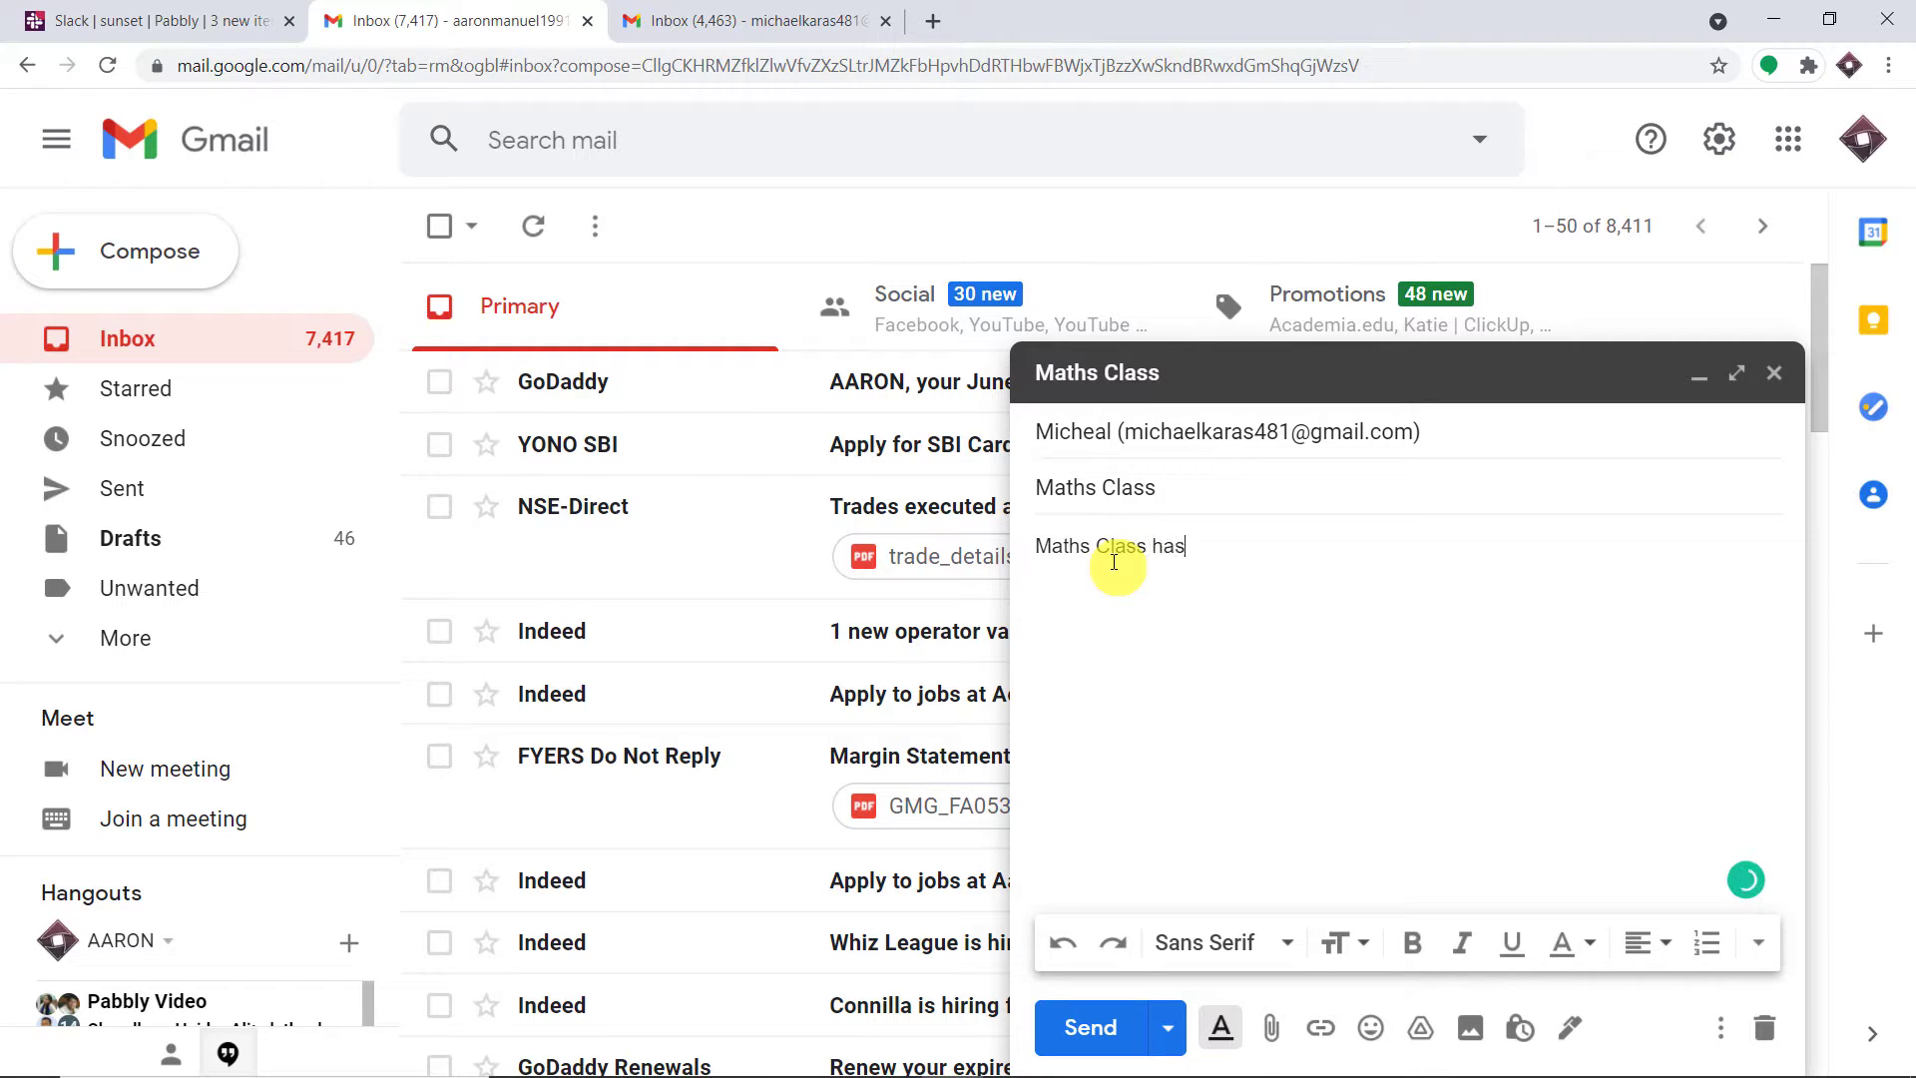
{"action": "type", "text": " been postponed"}
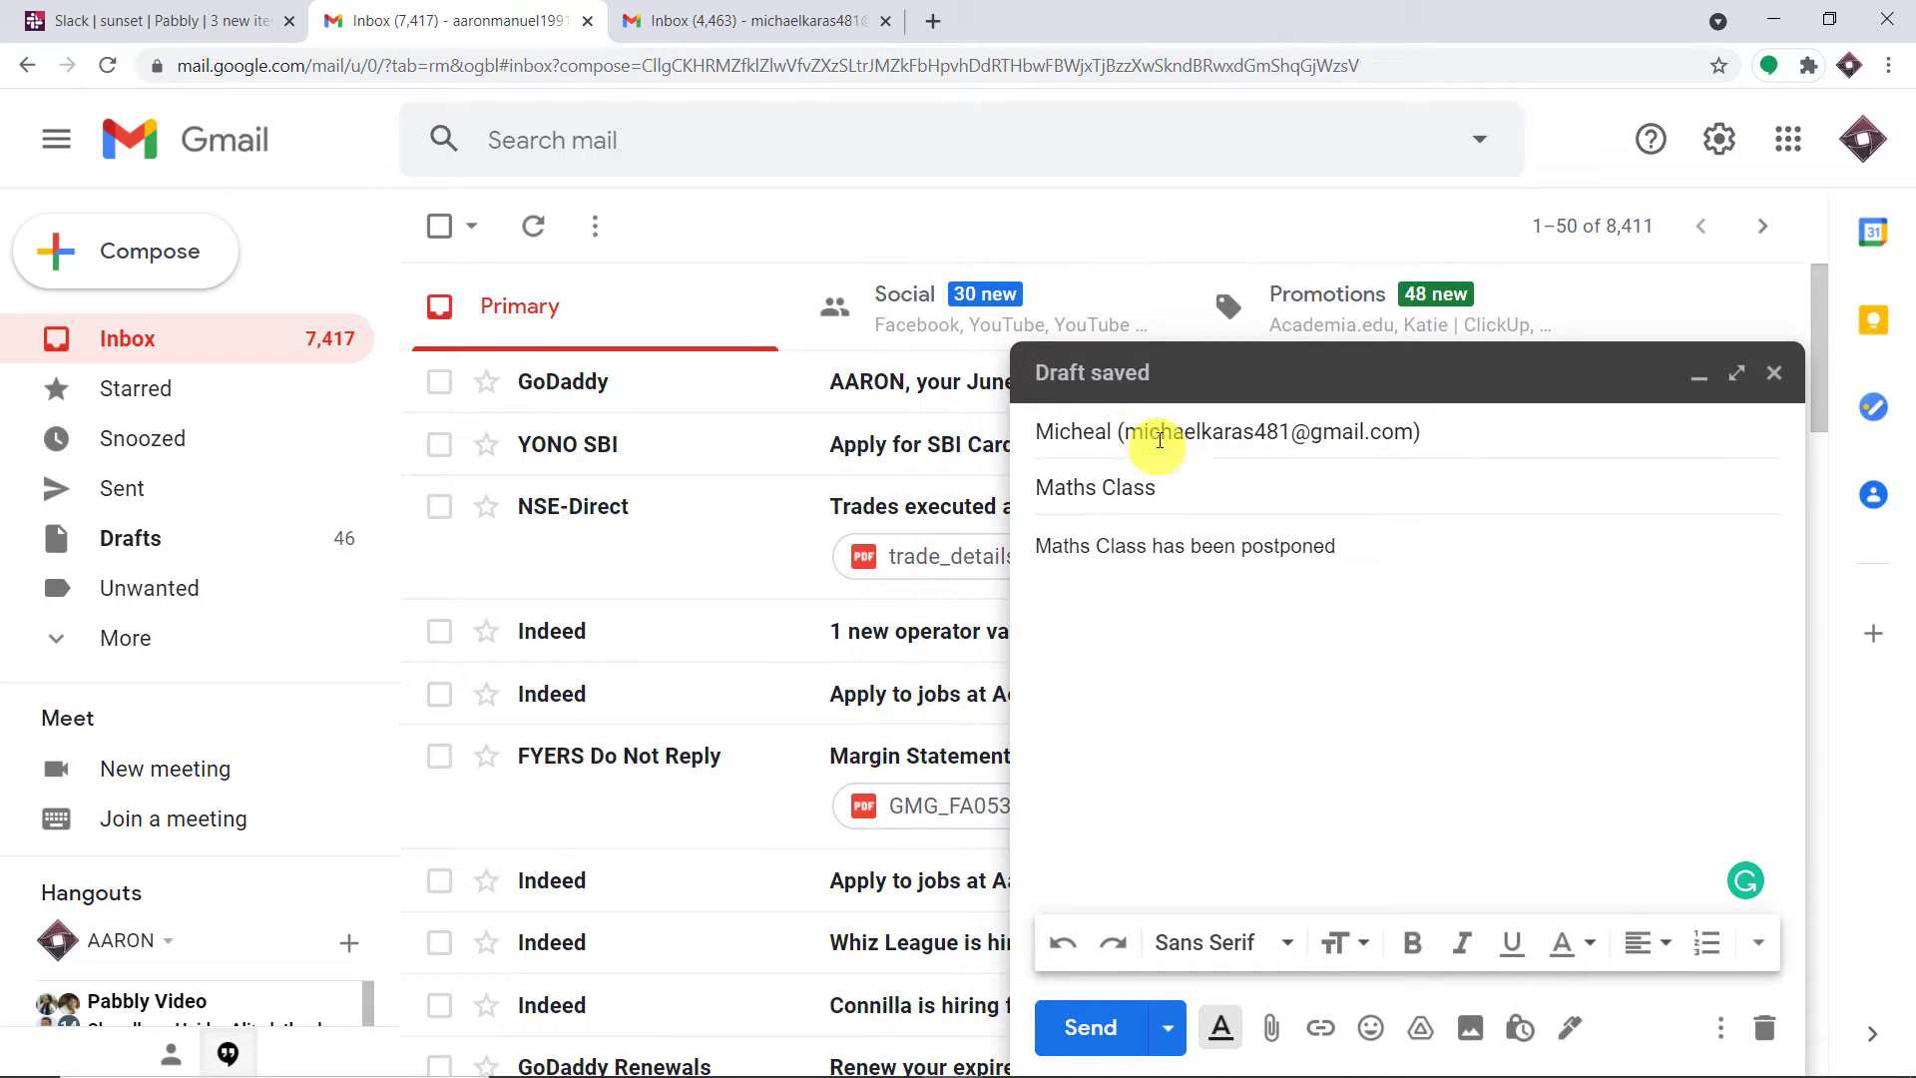
{"action": "mouse_move", "coordinate": [1125, 432]}
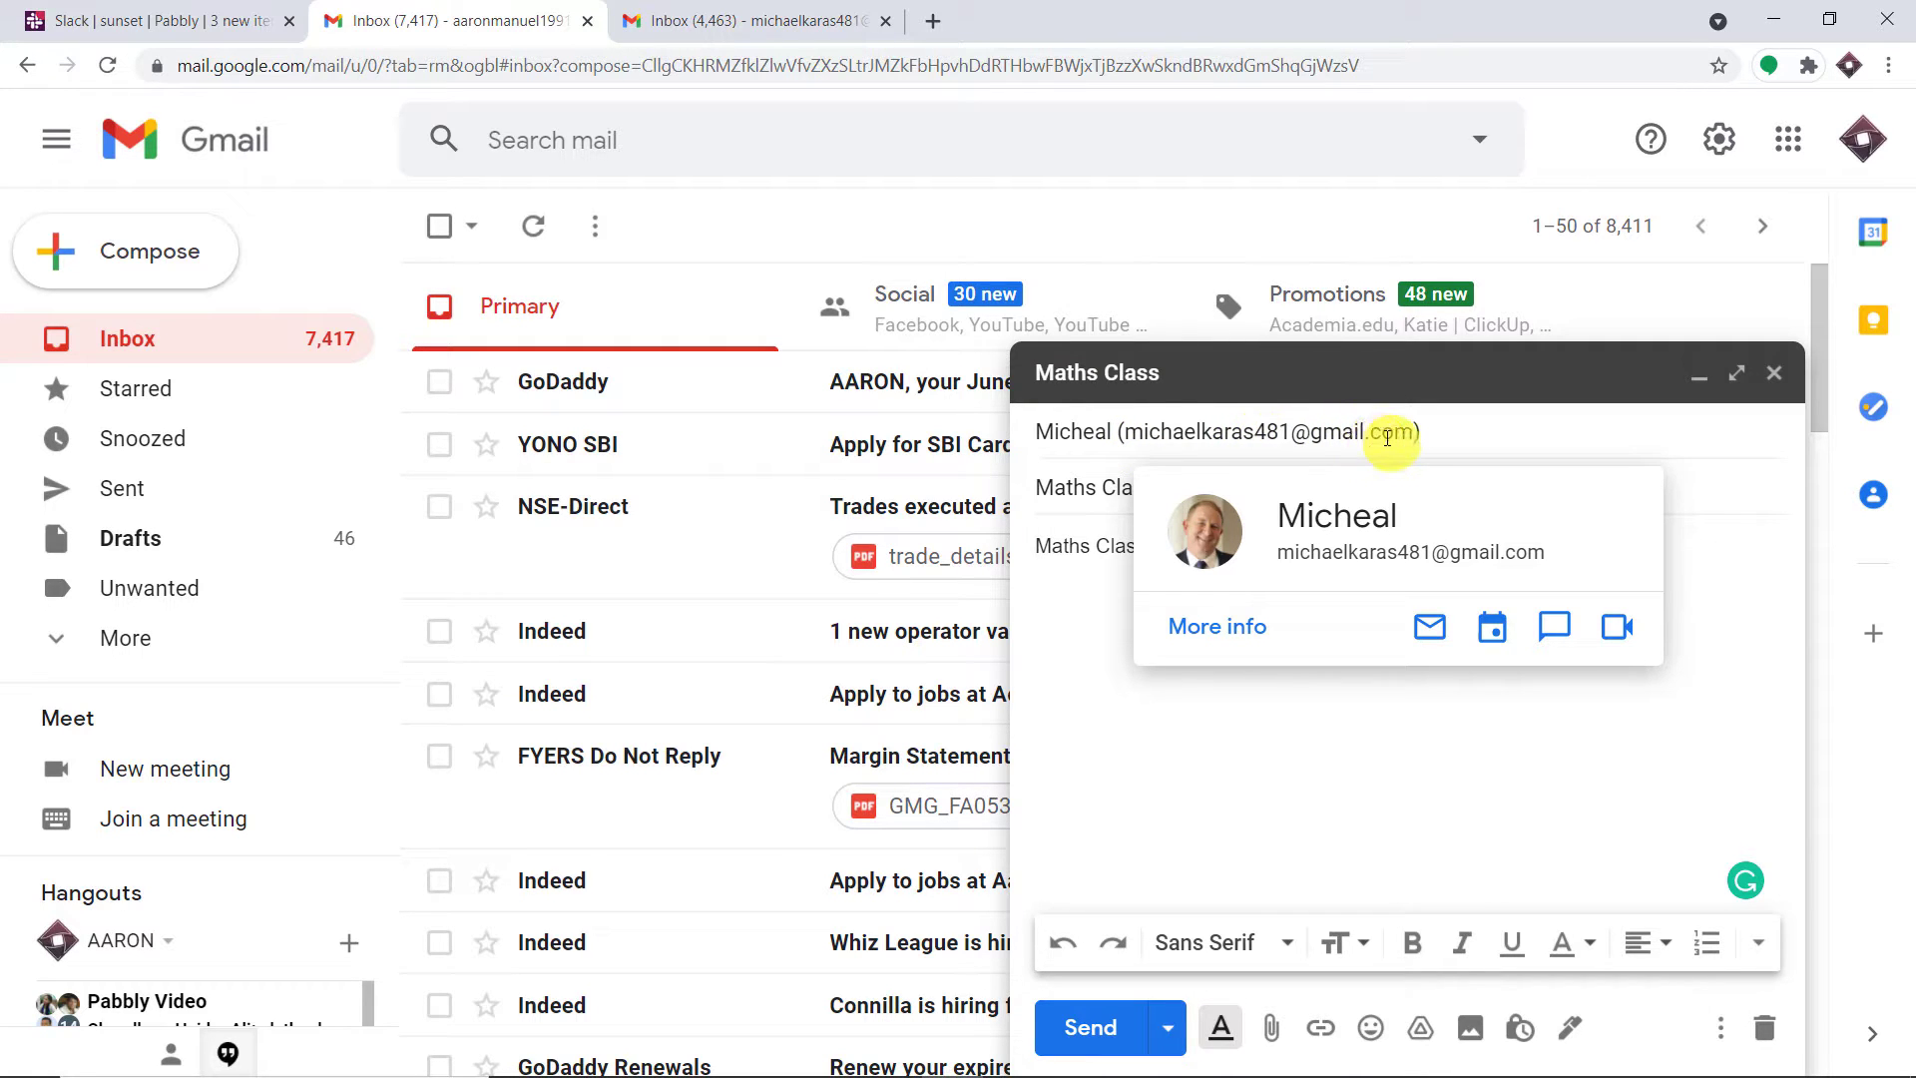
{"action": "left_click", "coordinate": [1090, 1028]}
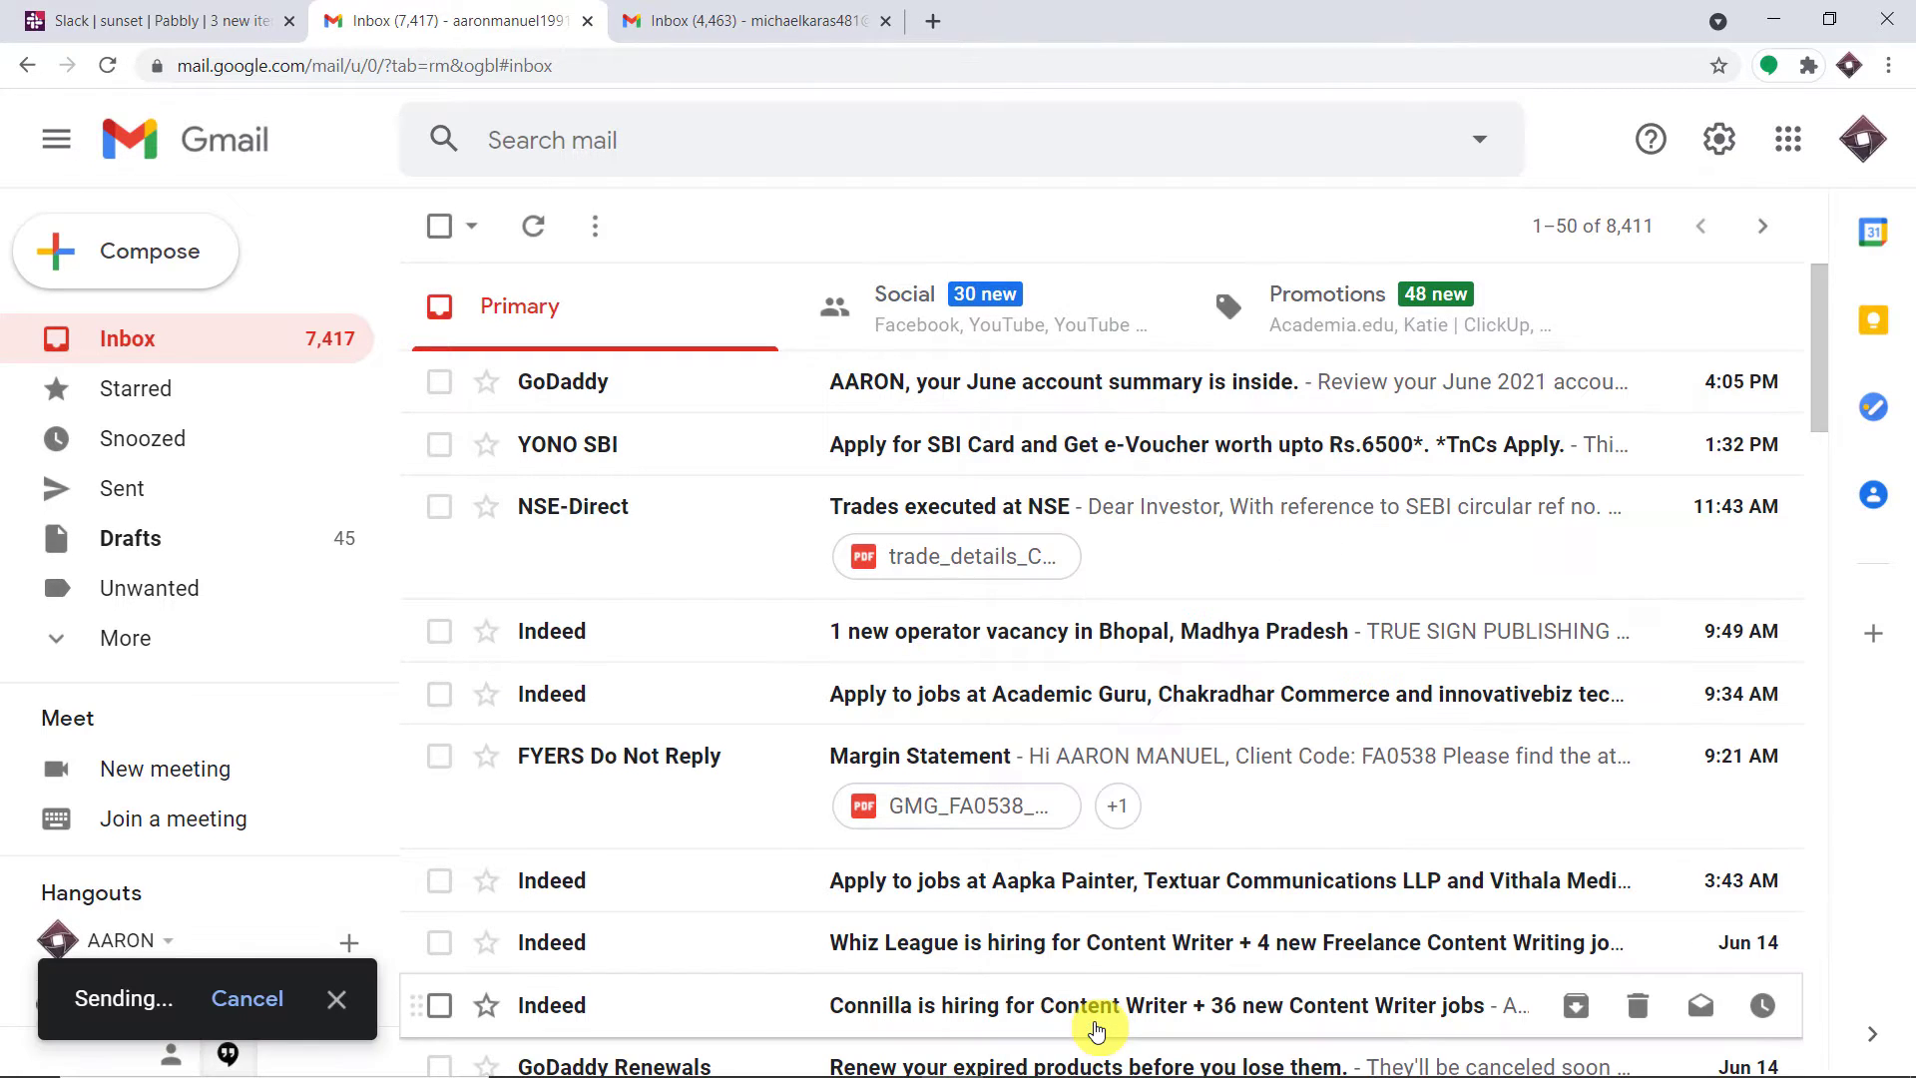
Open the newly arrived Maths Class email in the recipient's Gmail inbox
{"action": "left_click", "coordinate": [1876, 144]}
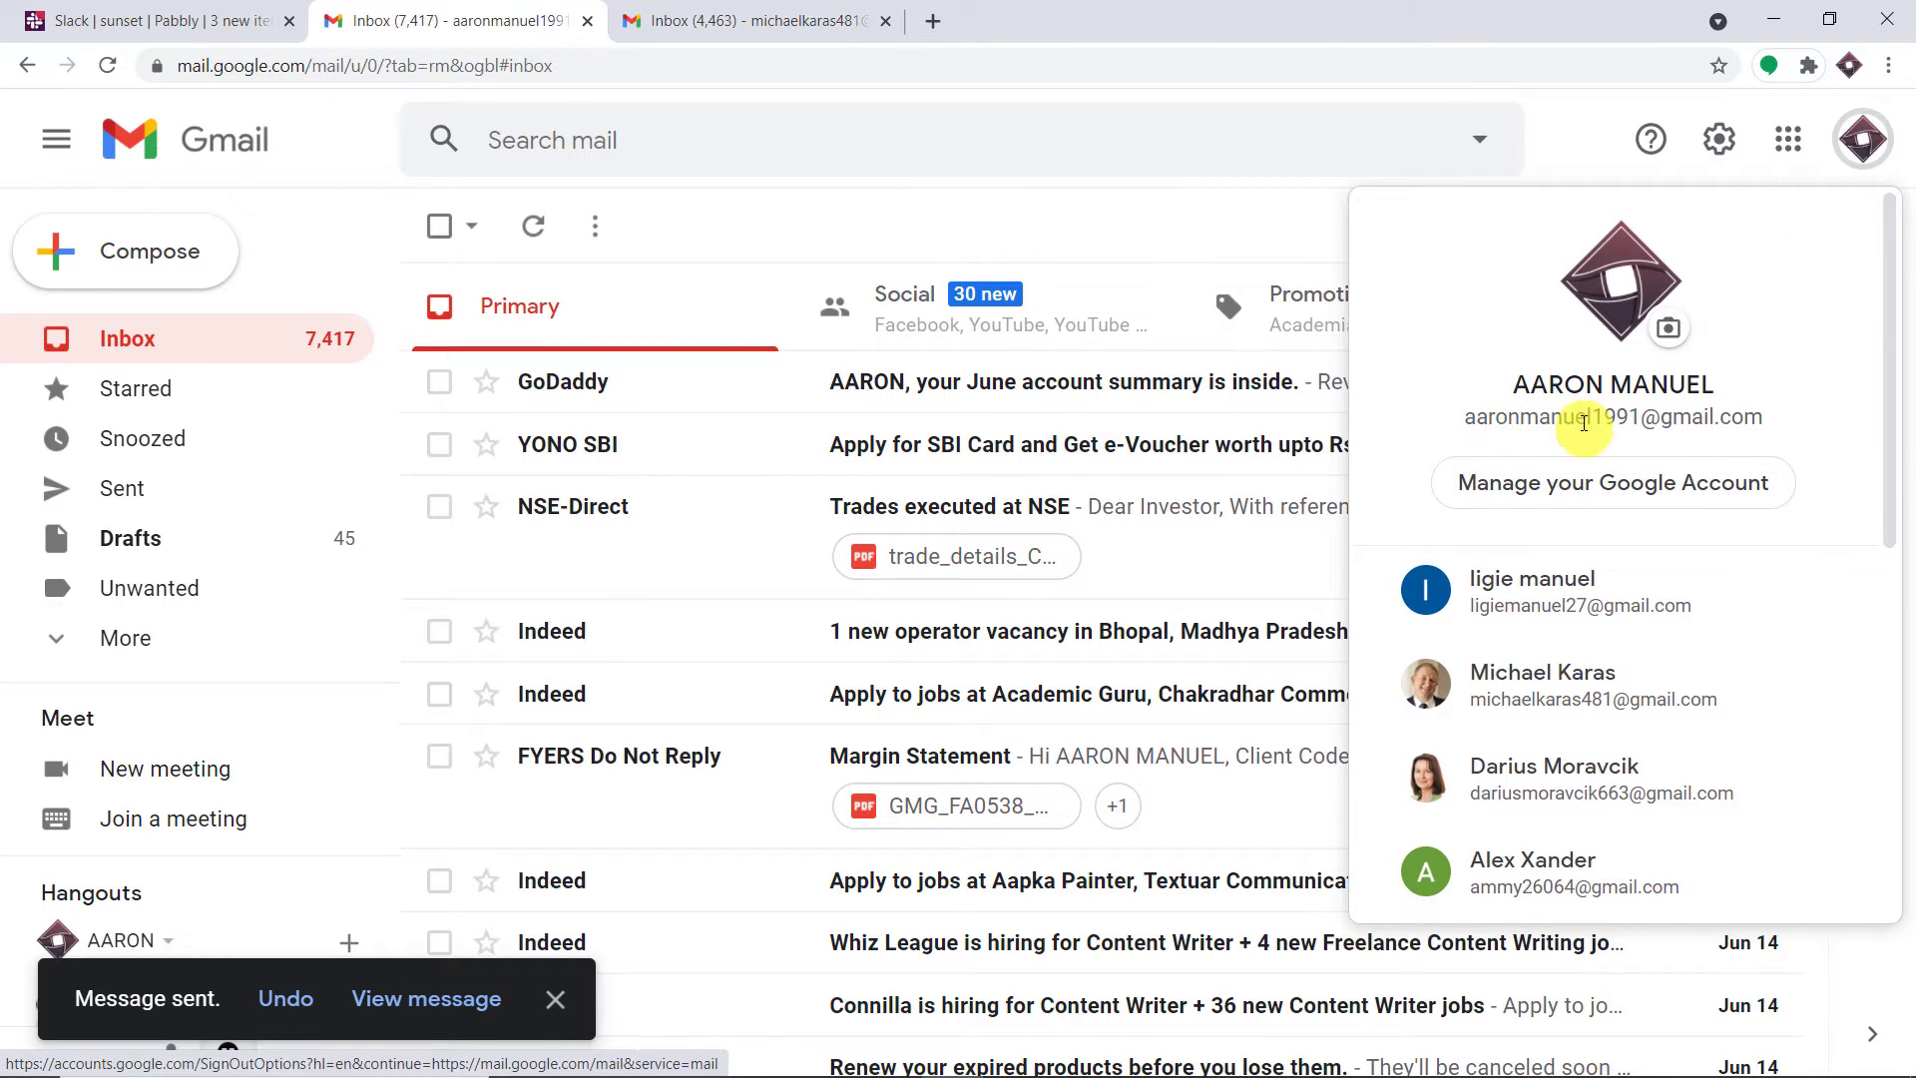
{"action": "left_click", "coordinate": [1574, 148]}
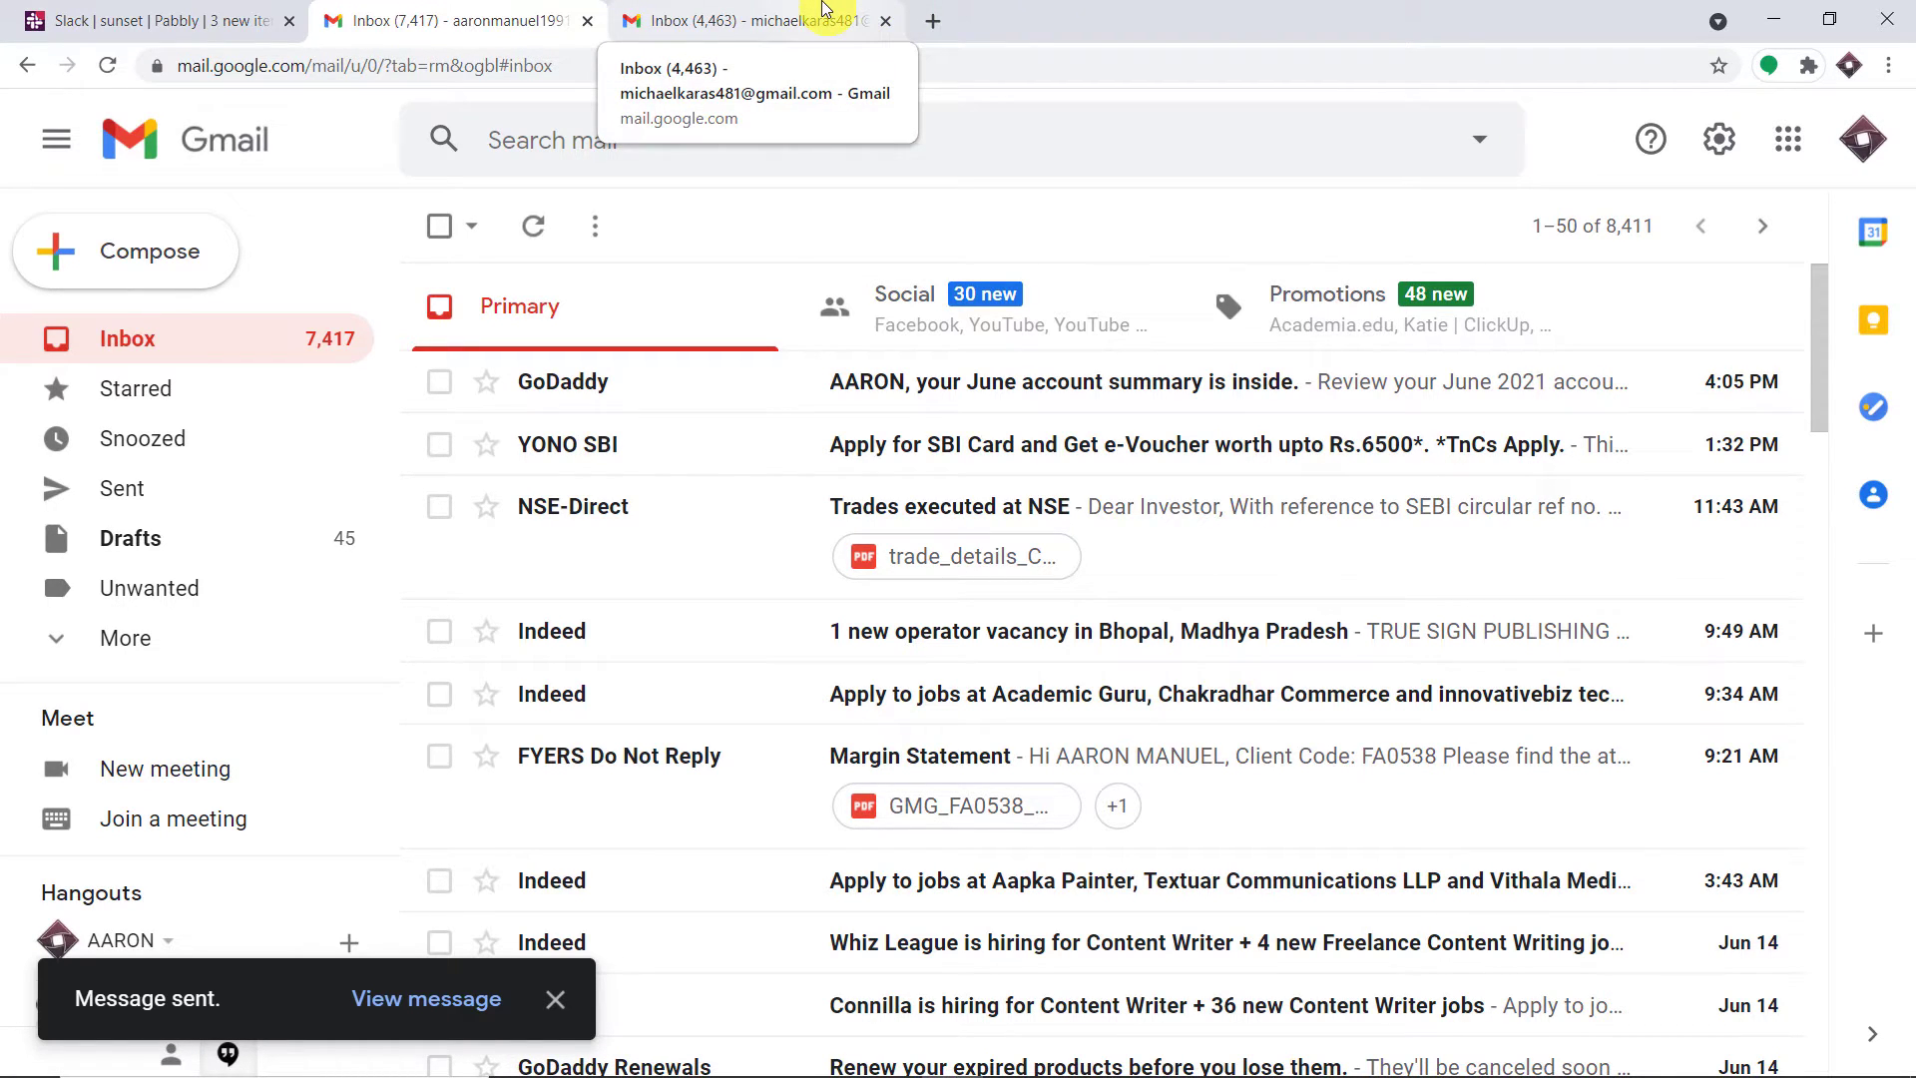
{"action": "left_click", "coordinate": [824, 8]}
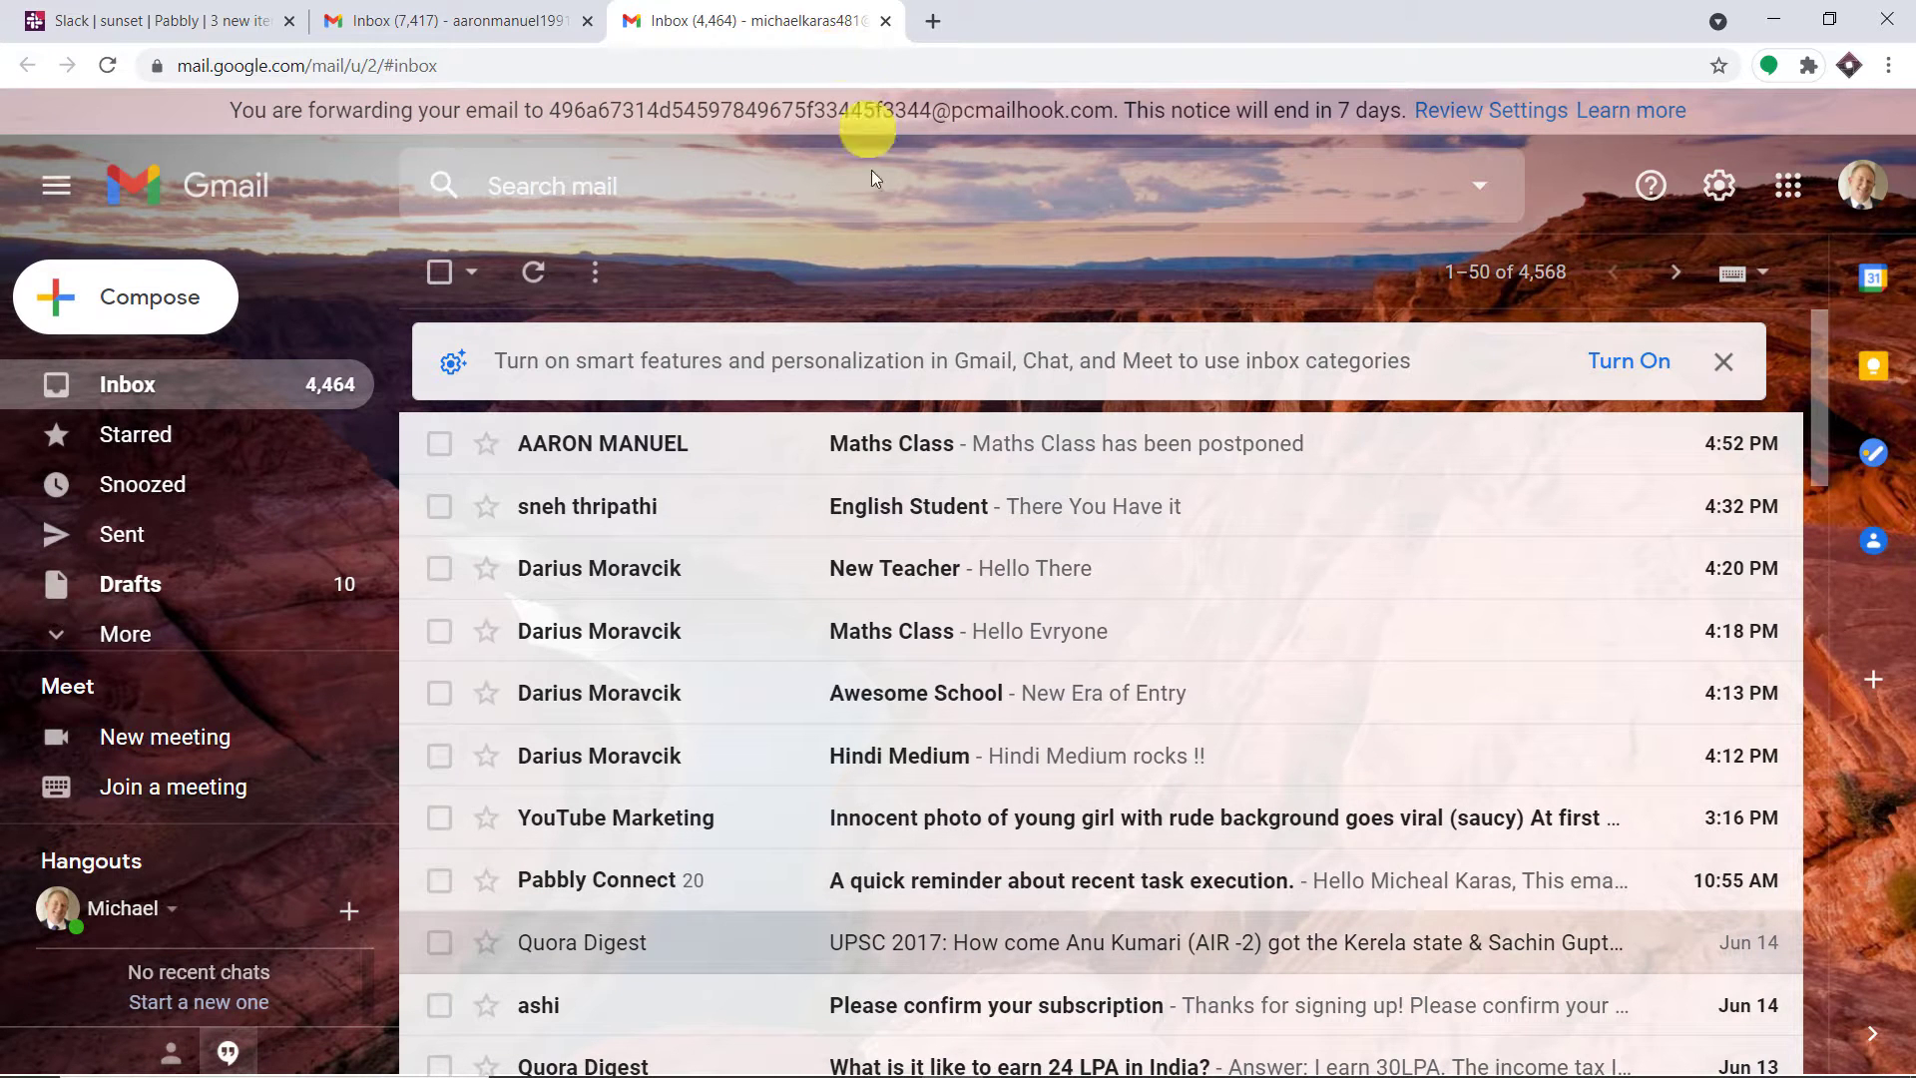
{"action": "left_click", "coordinate": [919, 458]}
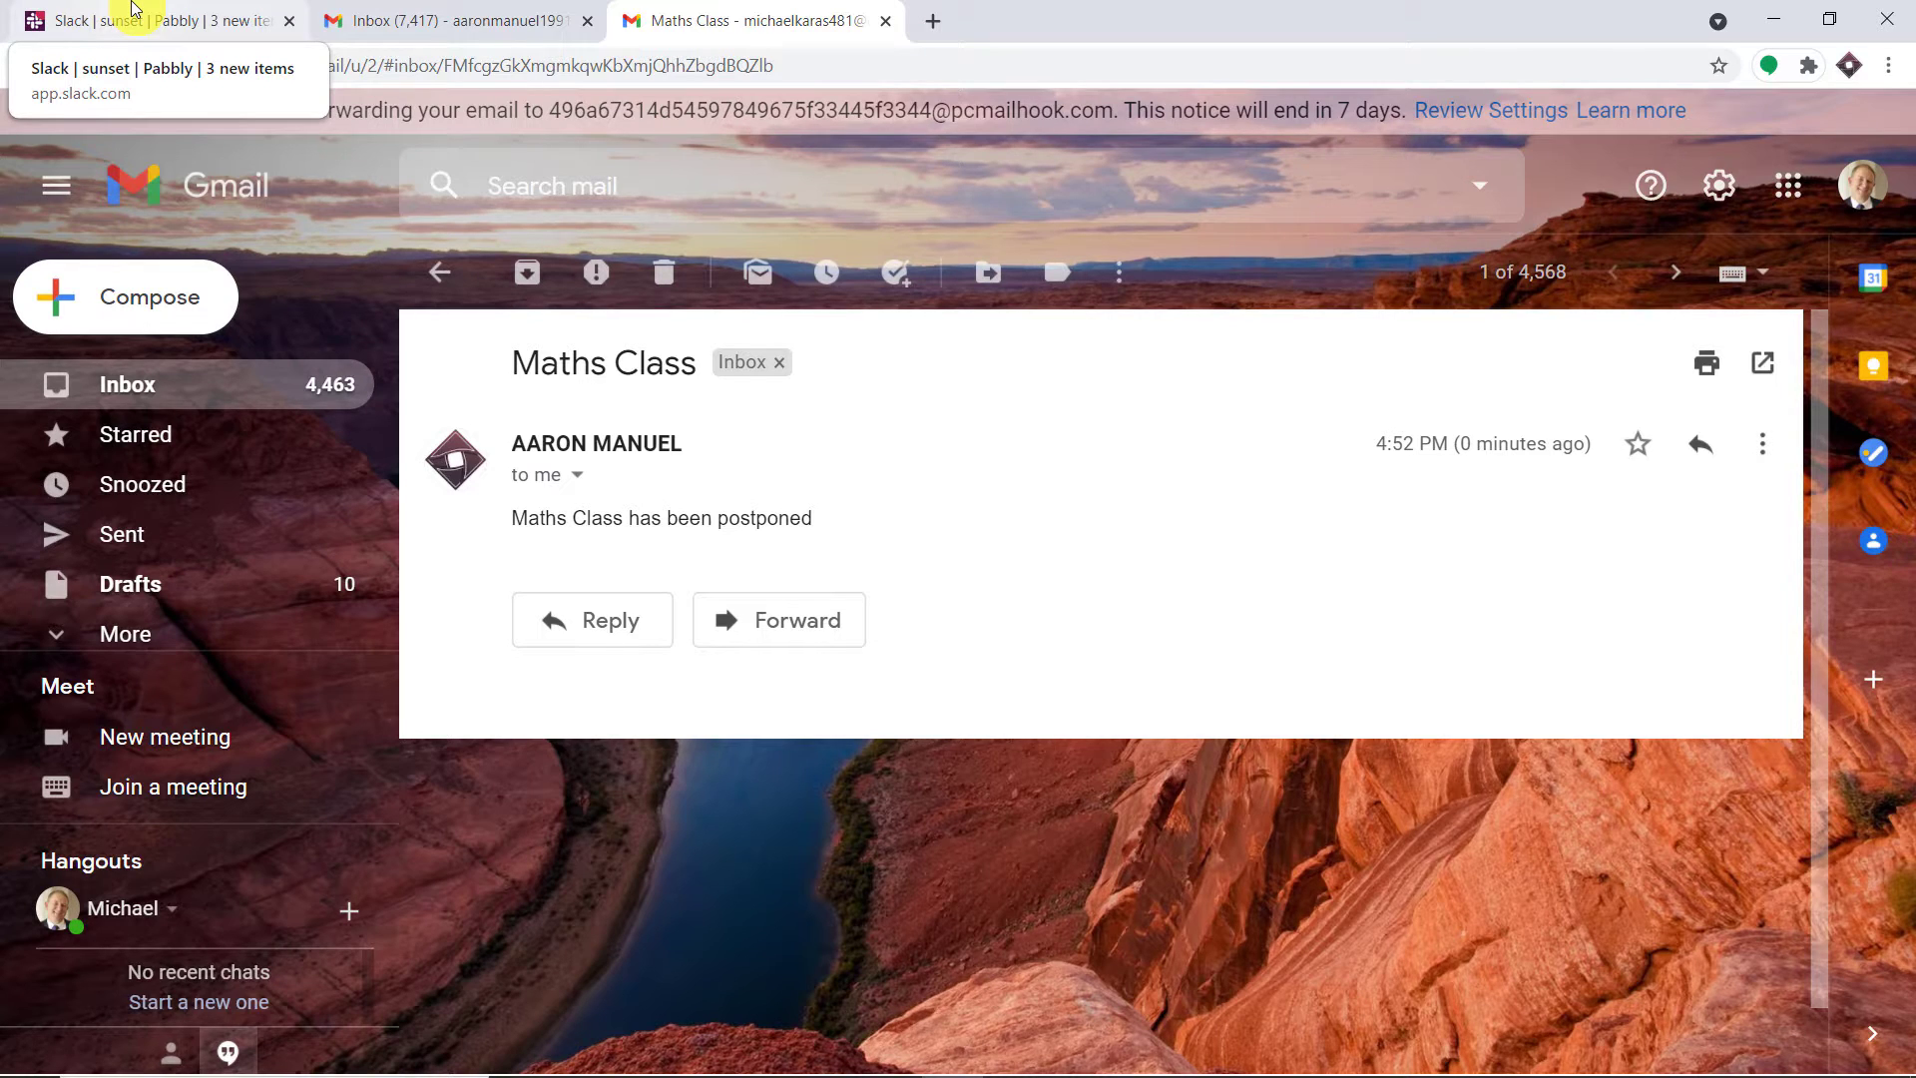
{"action": "left_click", "coordinate": [132, 8]}
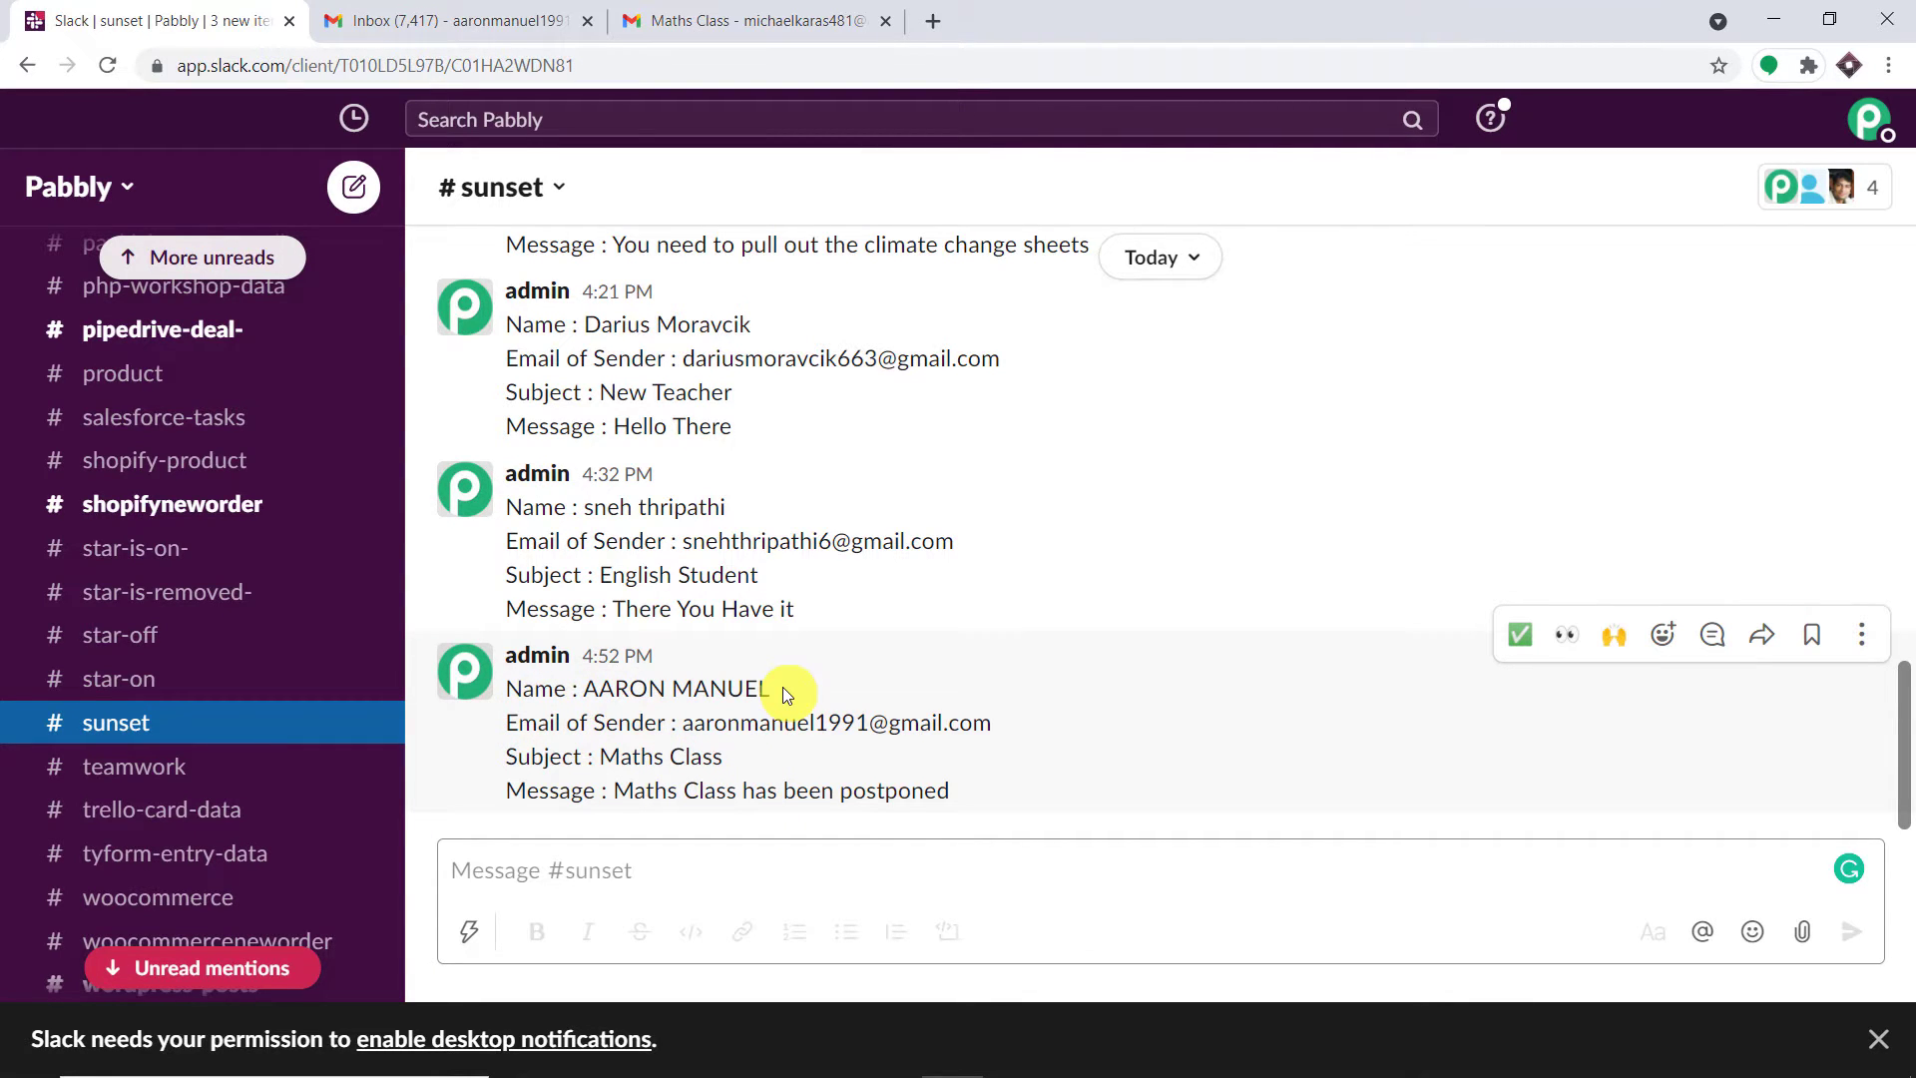
Highlight the sender, the Maths Class subject and the postponement message in the latest #sunset post
{"action": "left_click_drag", "start_coordinate": [683, 728], "coordinate": [1003, 736]}
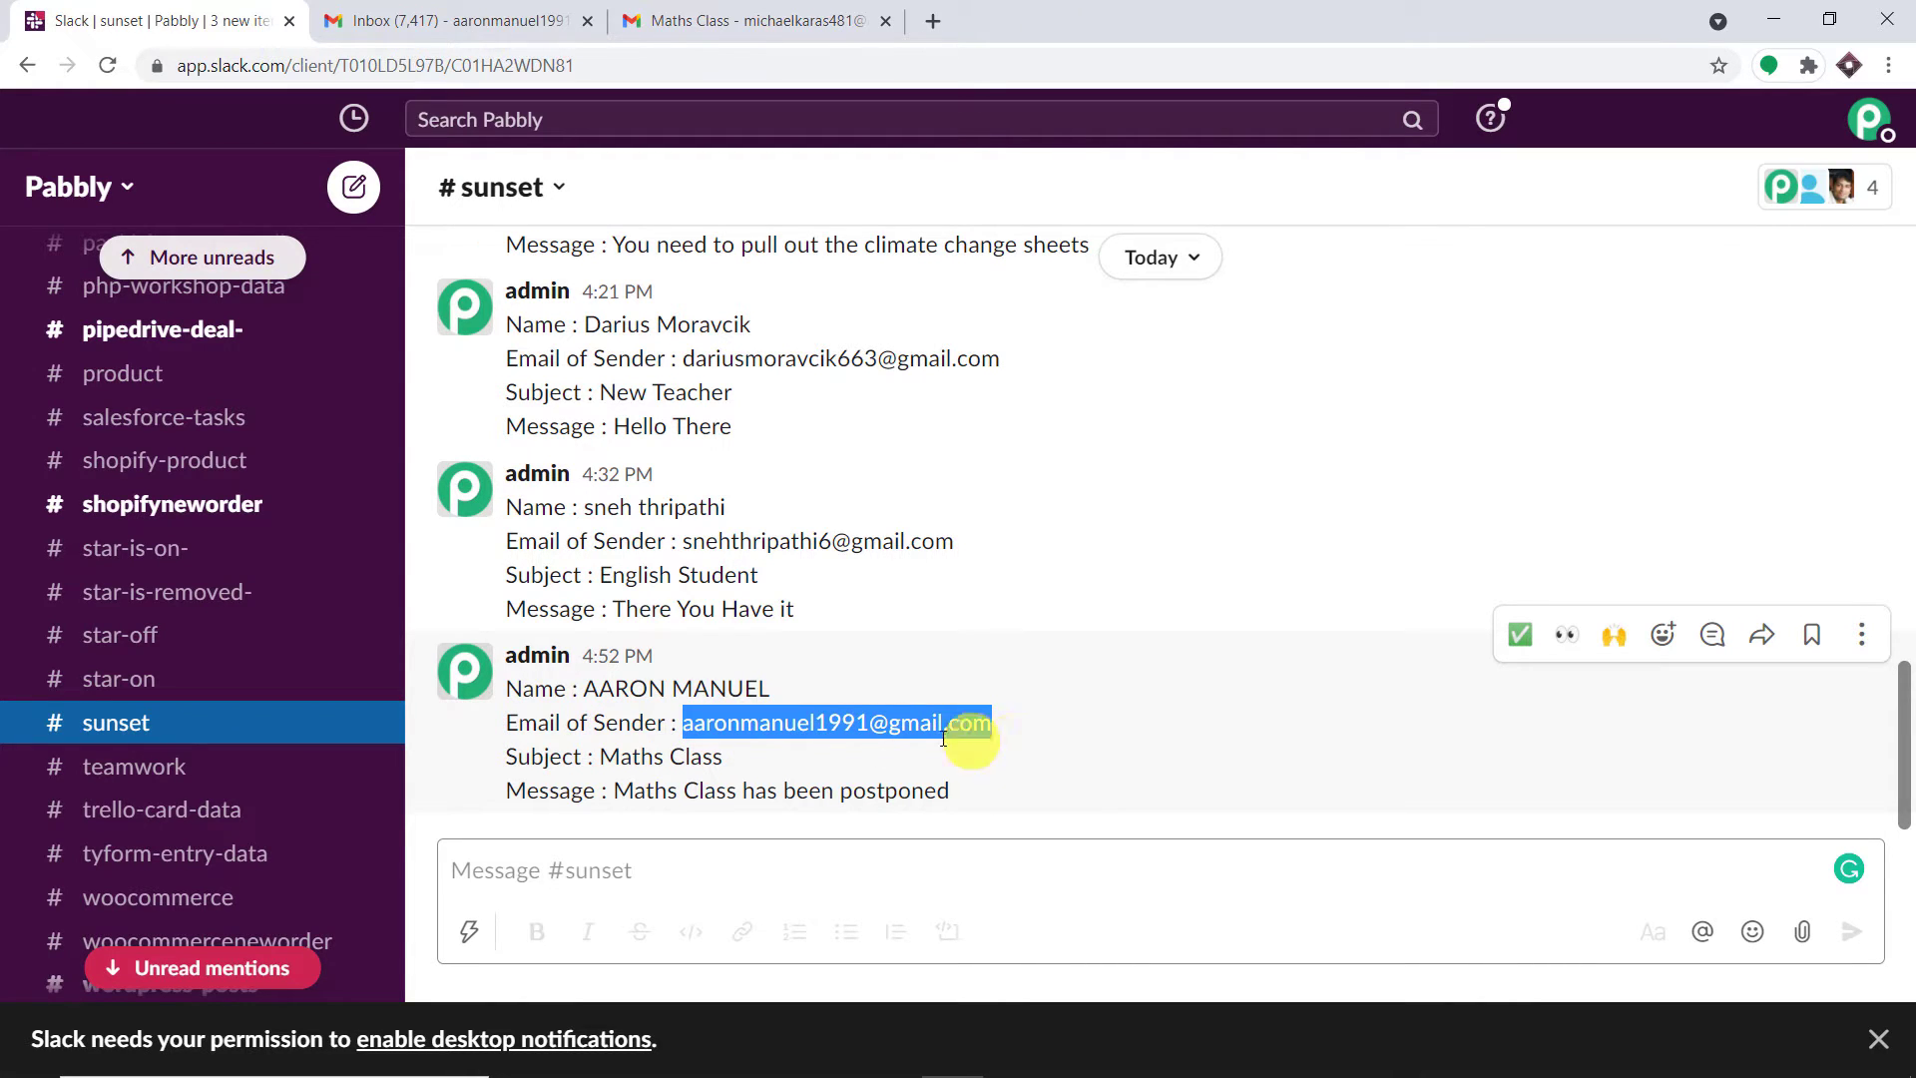
{"action": "left_click_drag", "start_coordinate": [724, 760], "coordinate": [603, 769]}
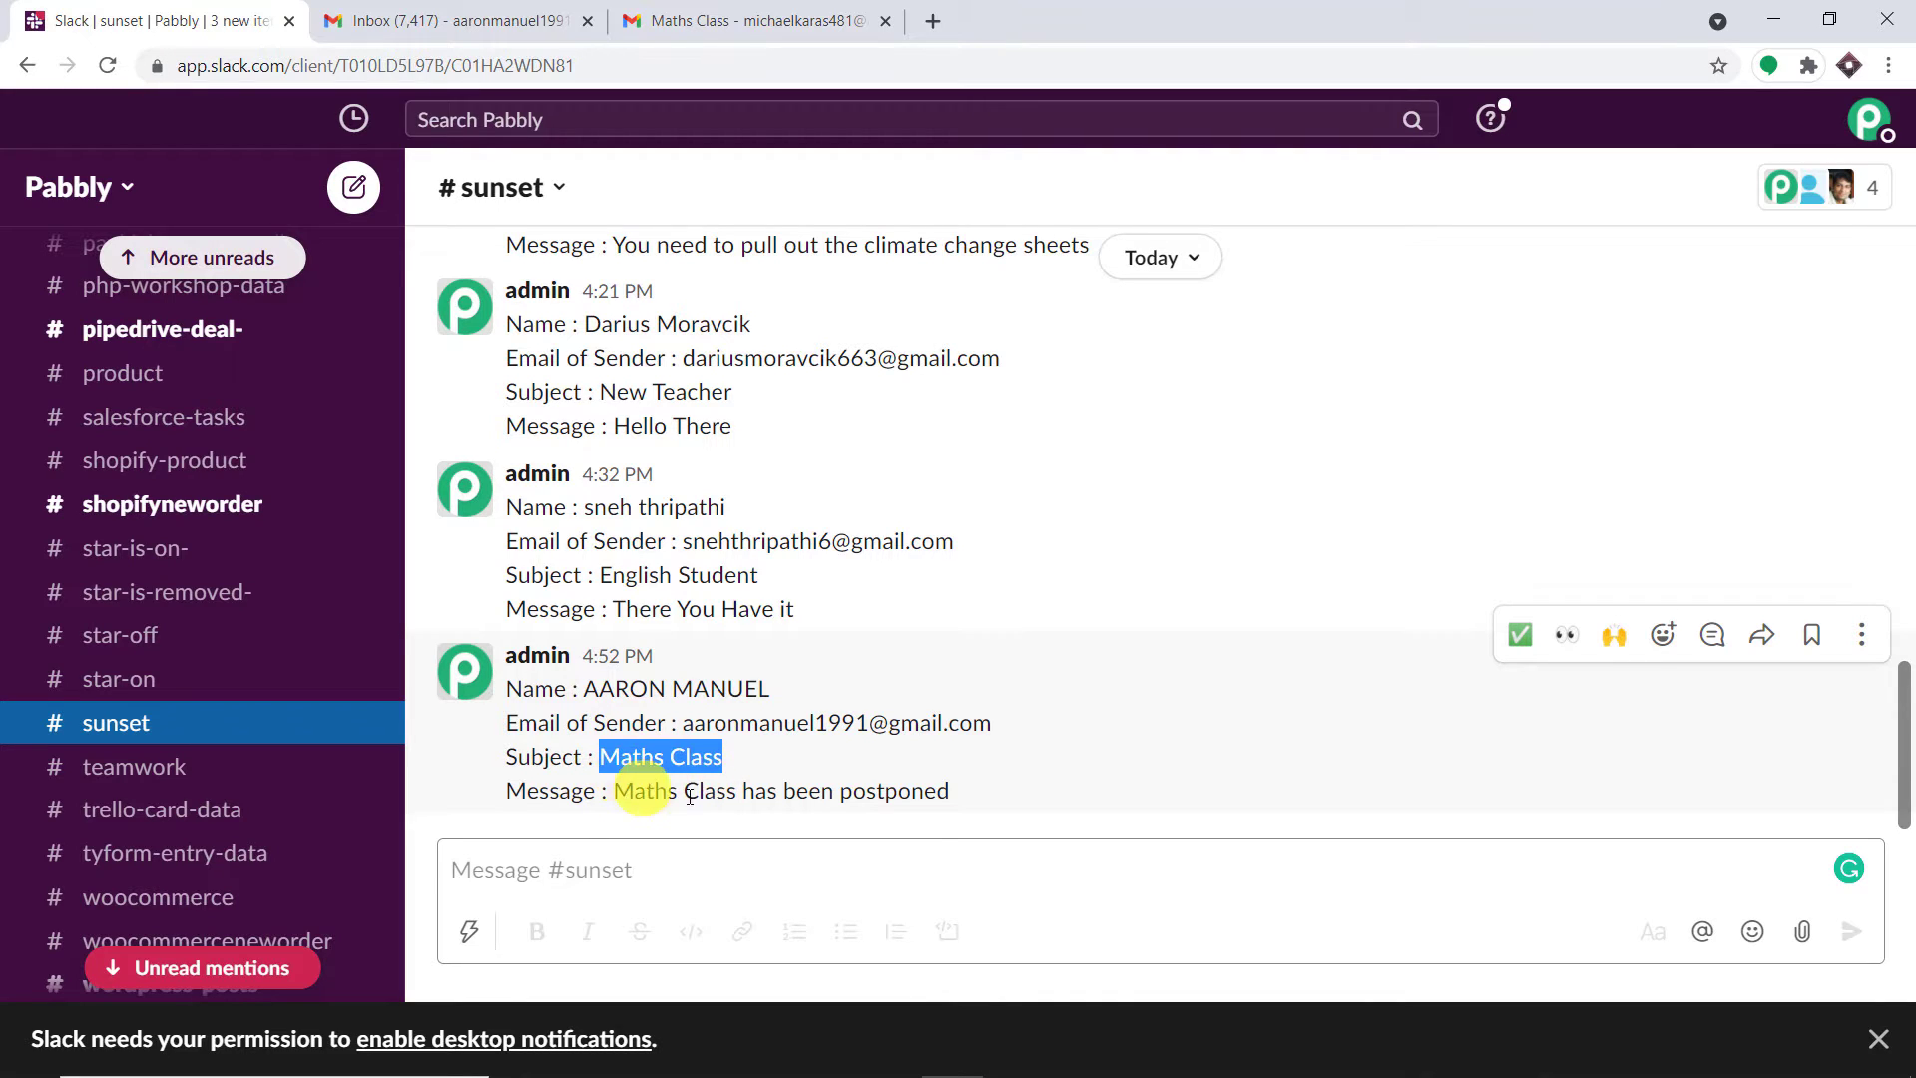
{"action": "left_click_drag", "start_coordinate": [952, 799], "coordinate": [617, 806]}
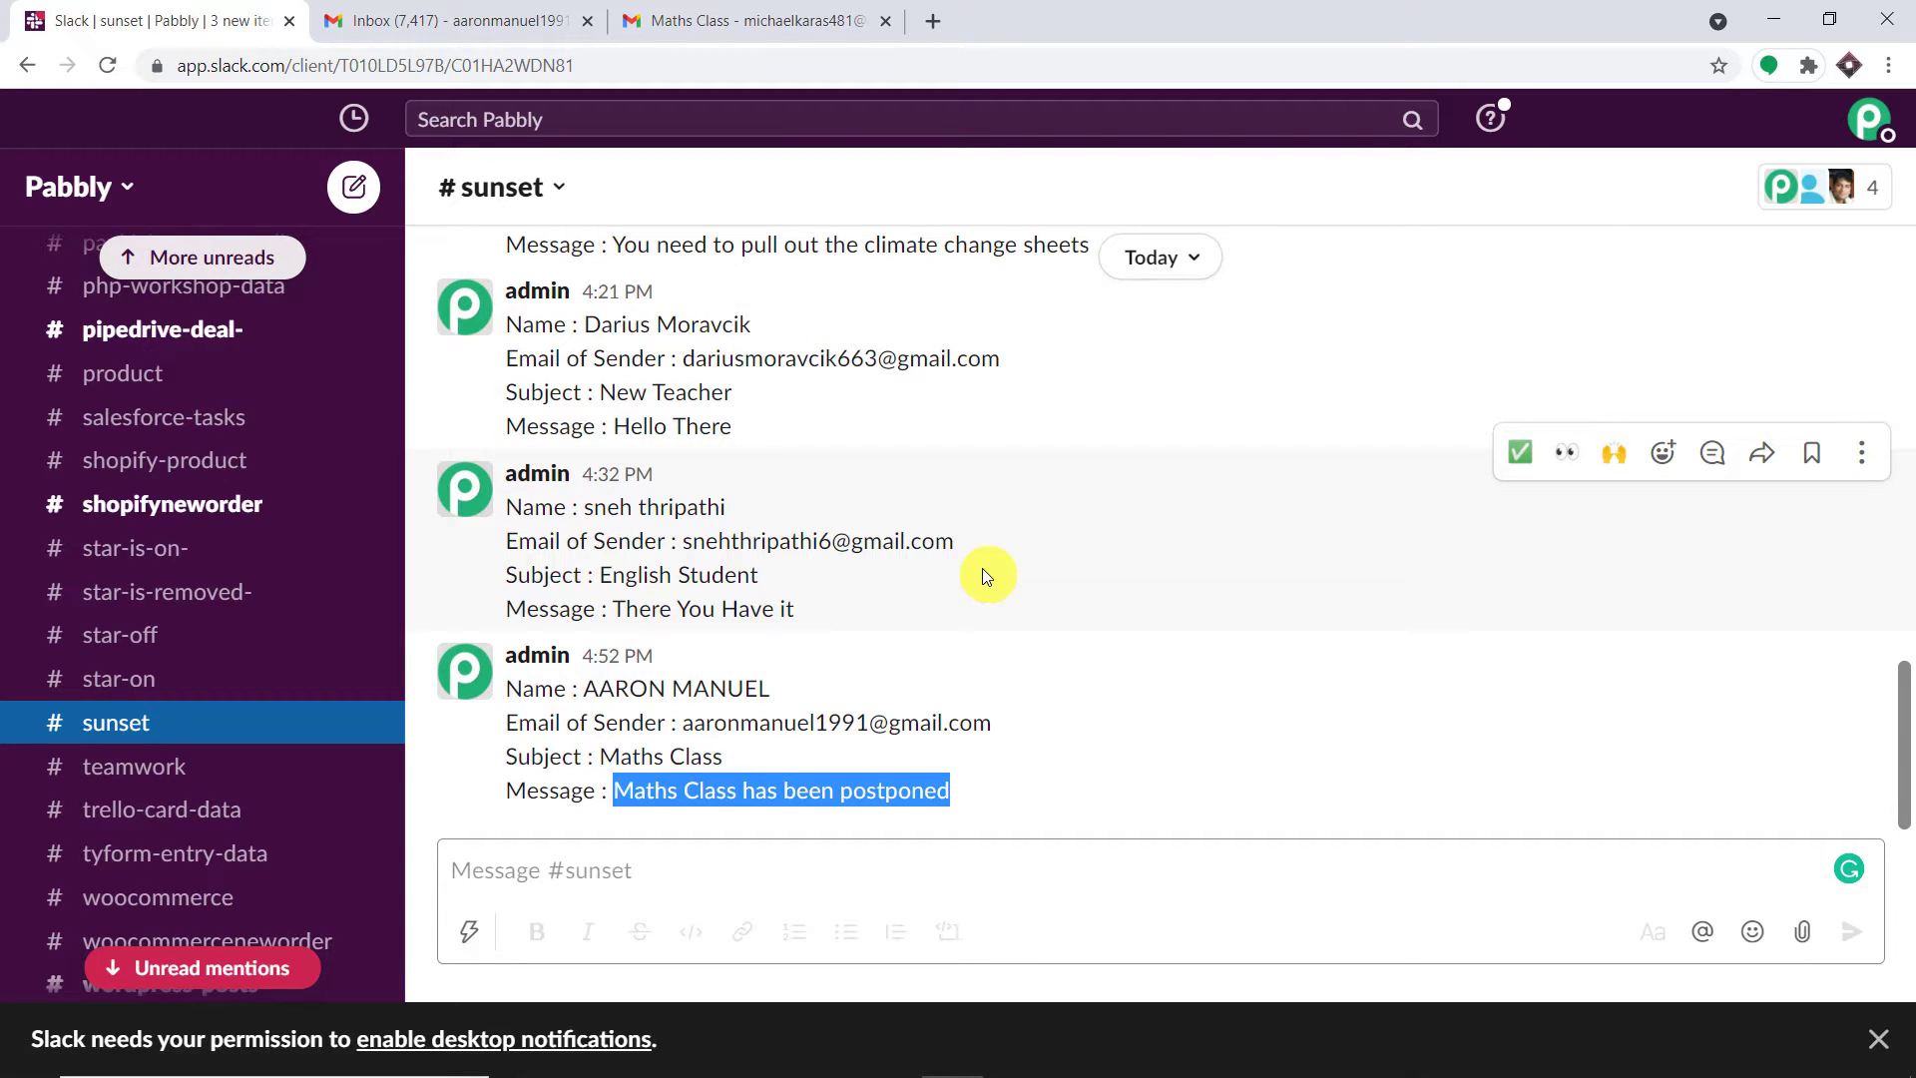
Go to pabbly.com in a new tab and open the Pabbly Connect product page
{"action": "left_click", "coordinate": [933, 20]}
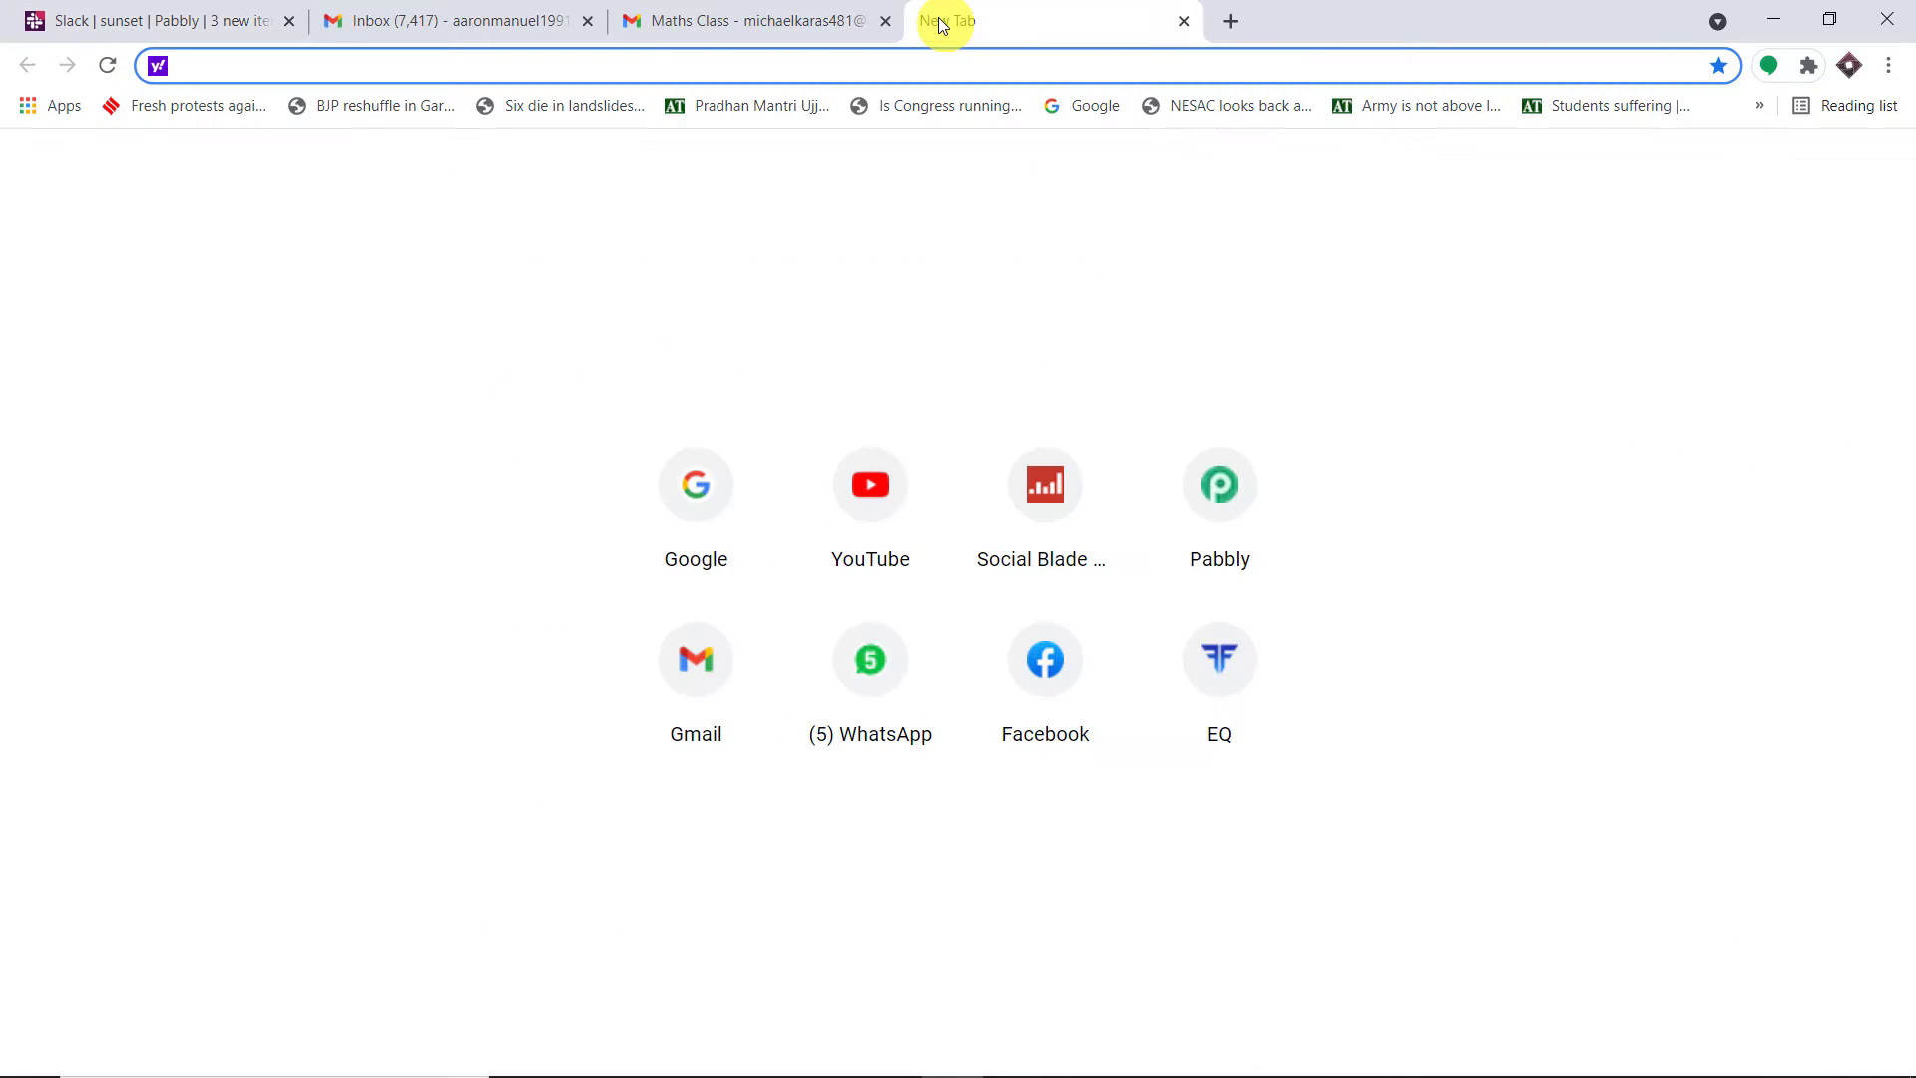
{"action": "type", "text": "p"}
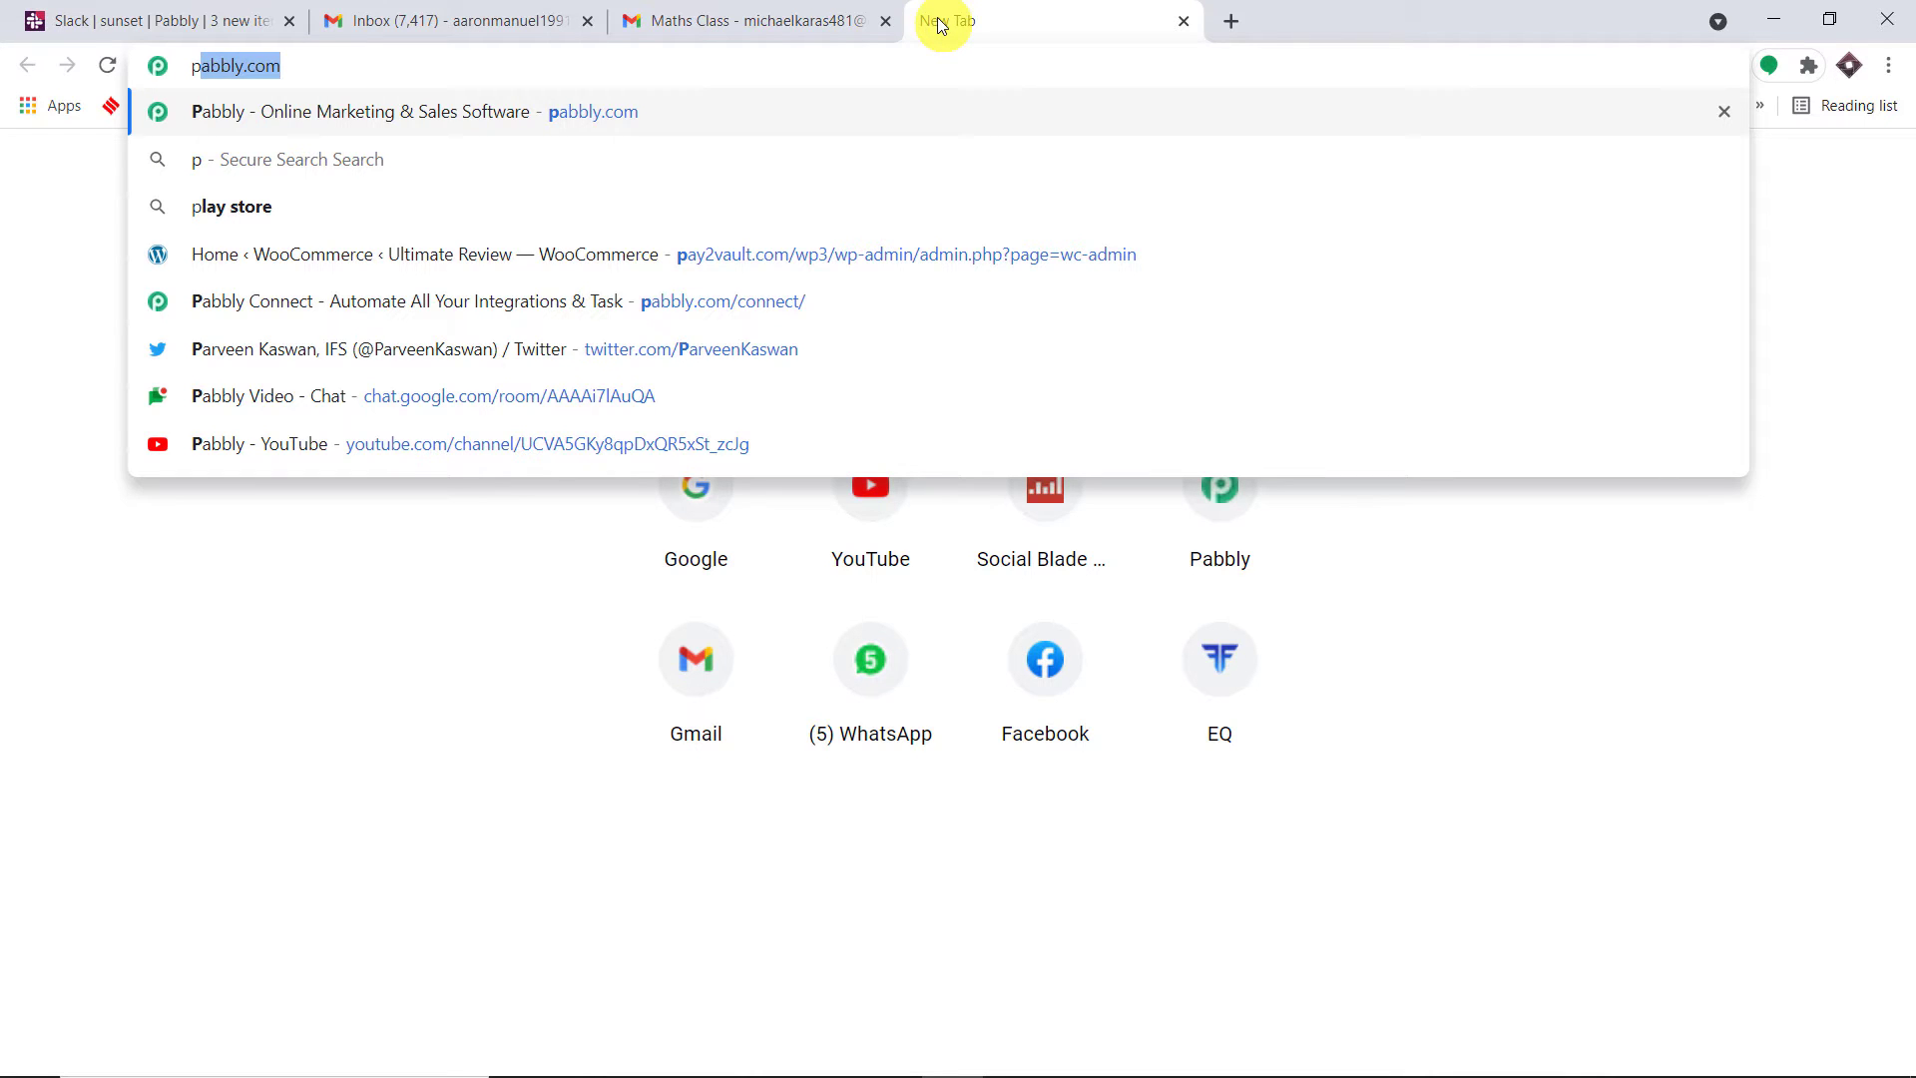
{"action": "key", "text": "Return"}
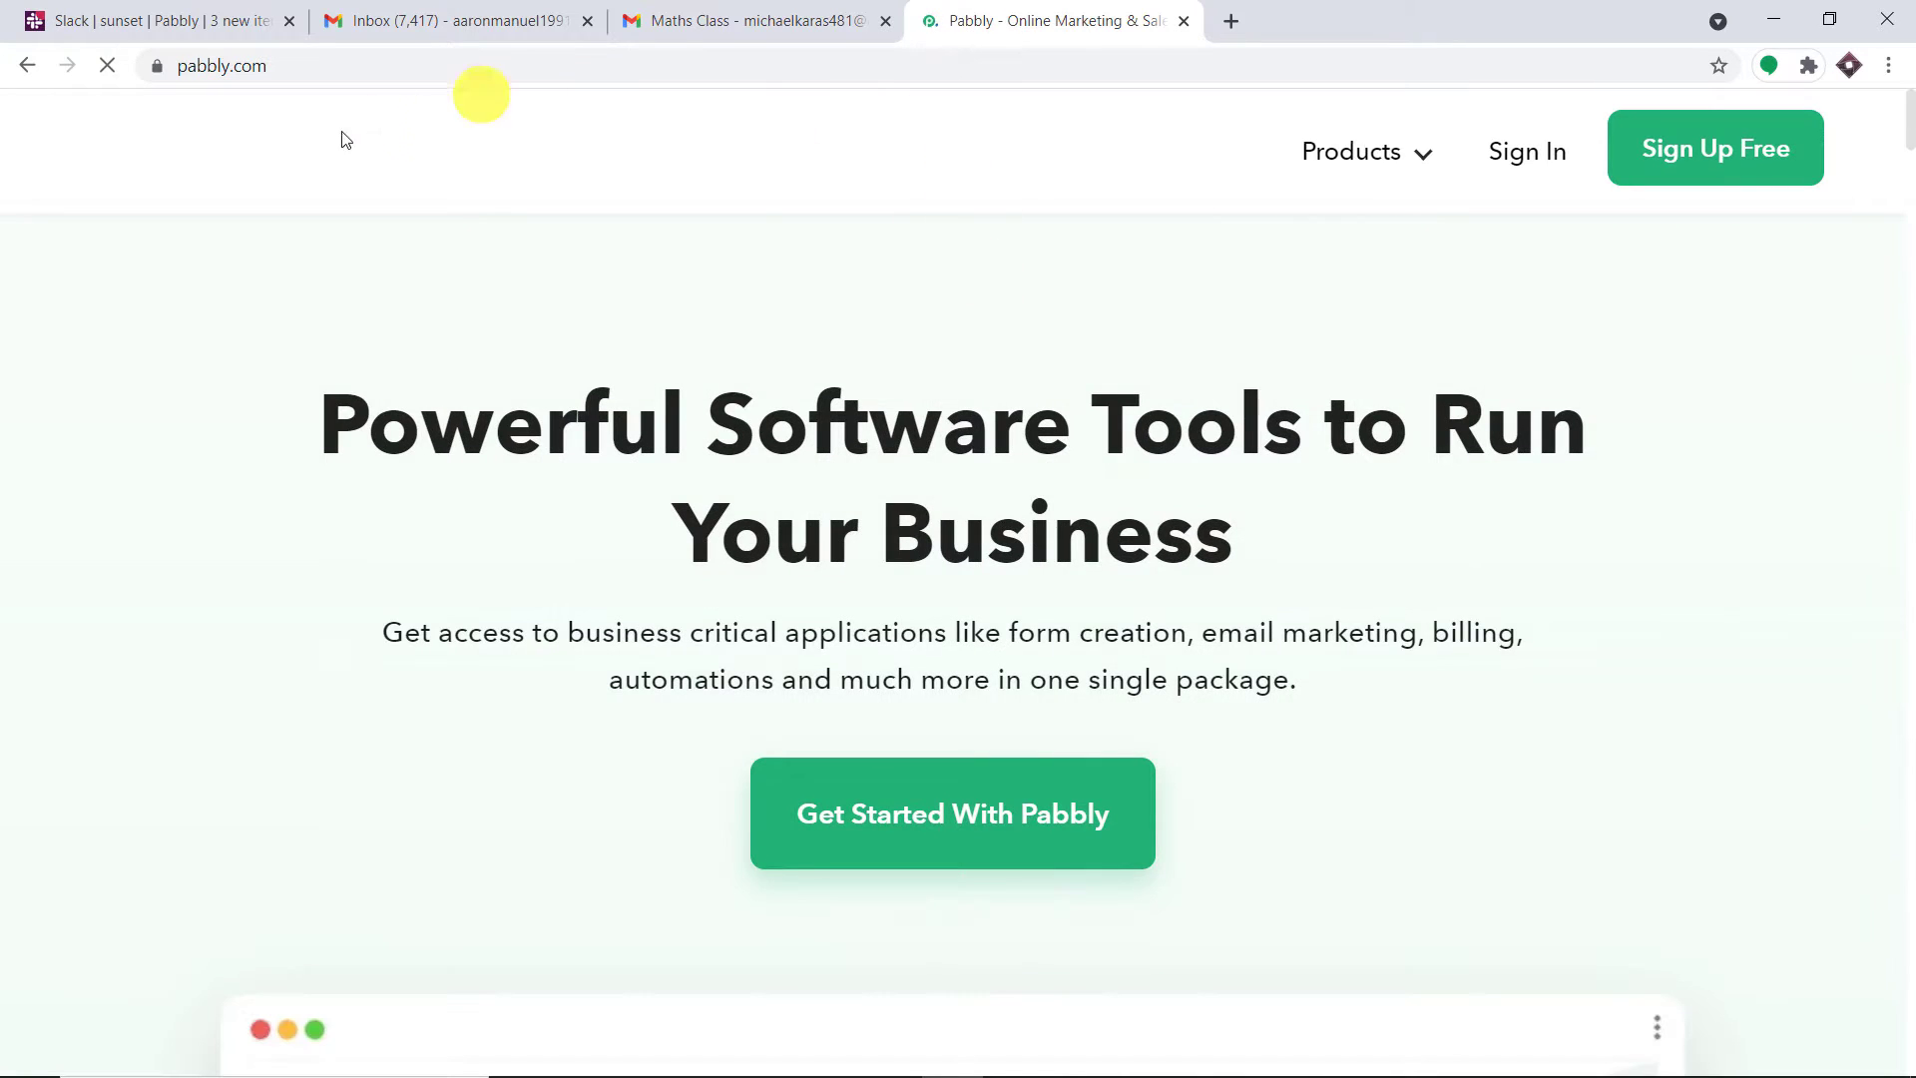
{"action": "left_click", "coordinate": [1434, 170]}
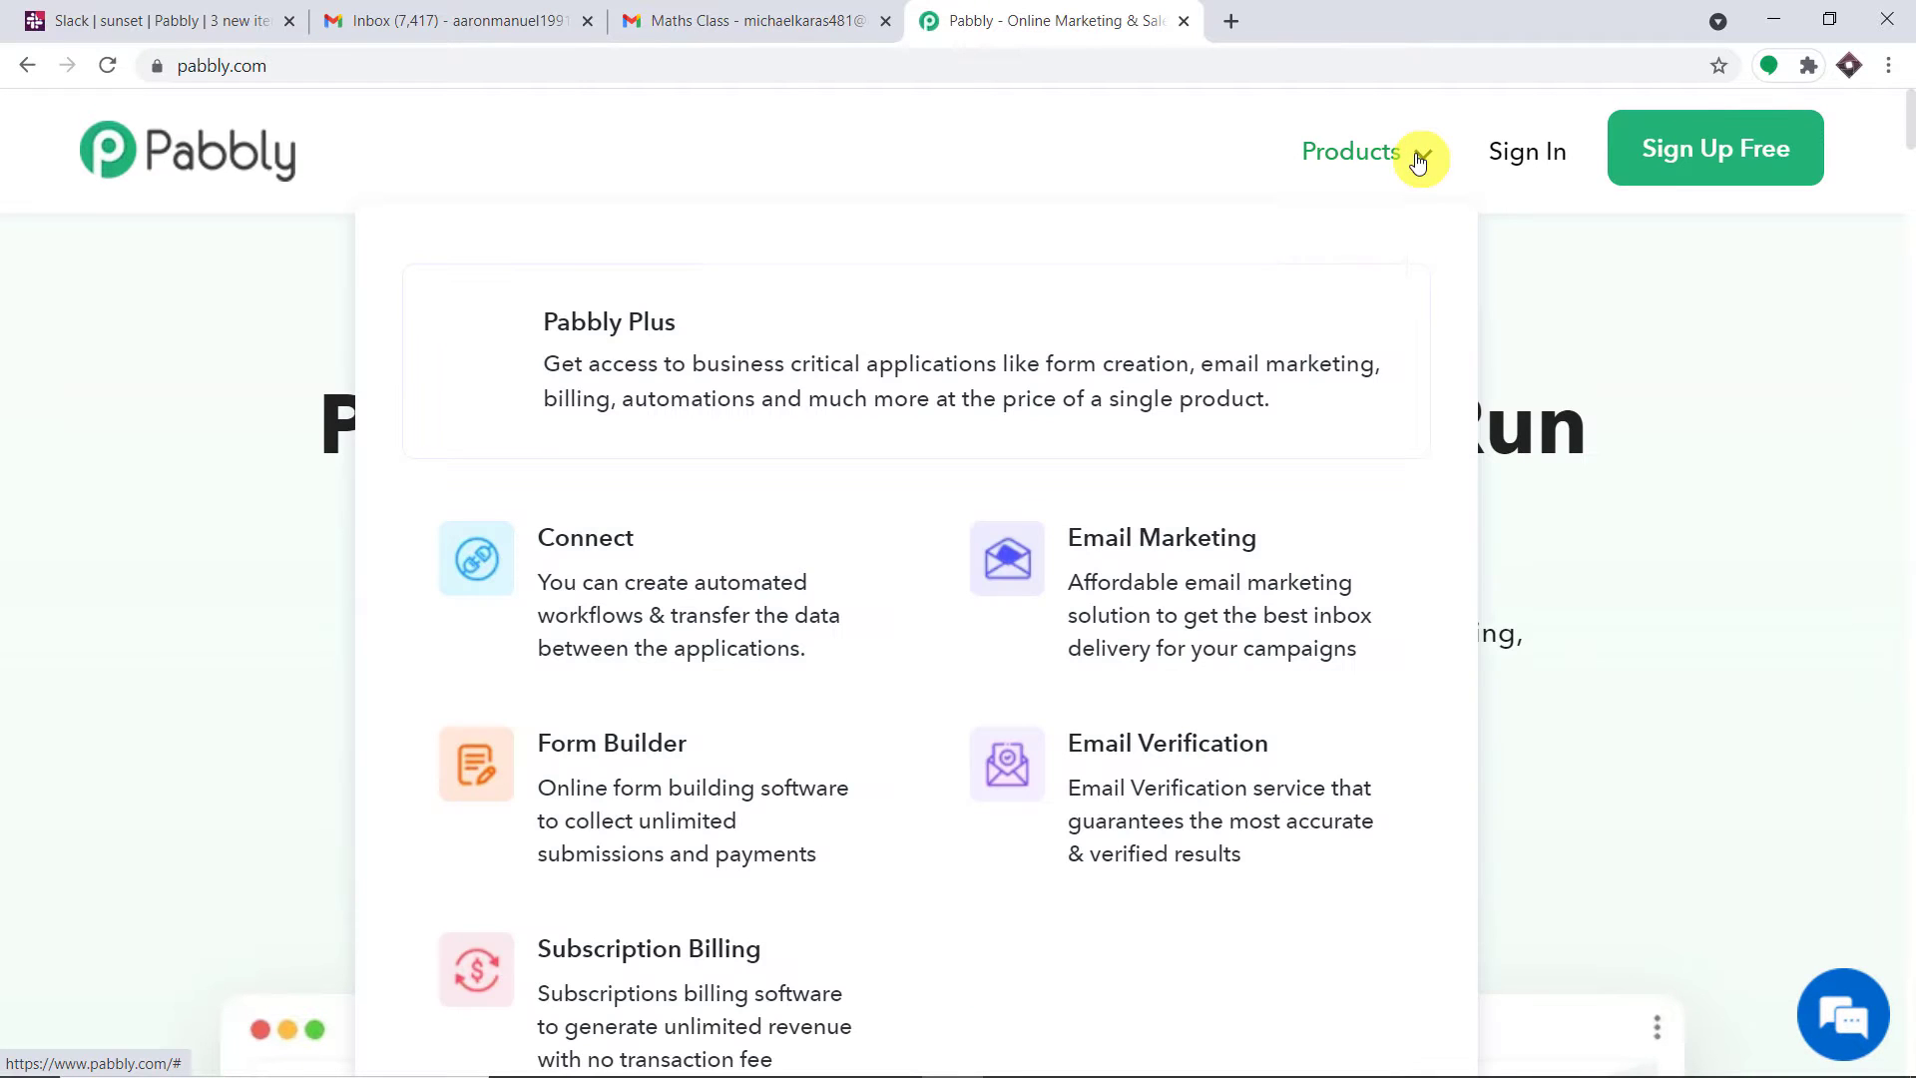
{"action": "left_click", "coordinate": [651, 555]}
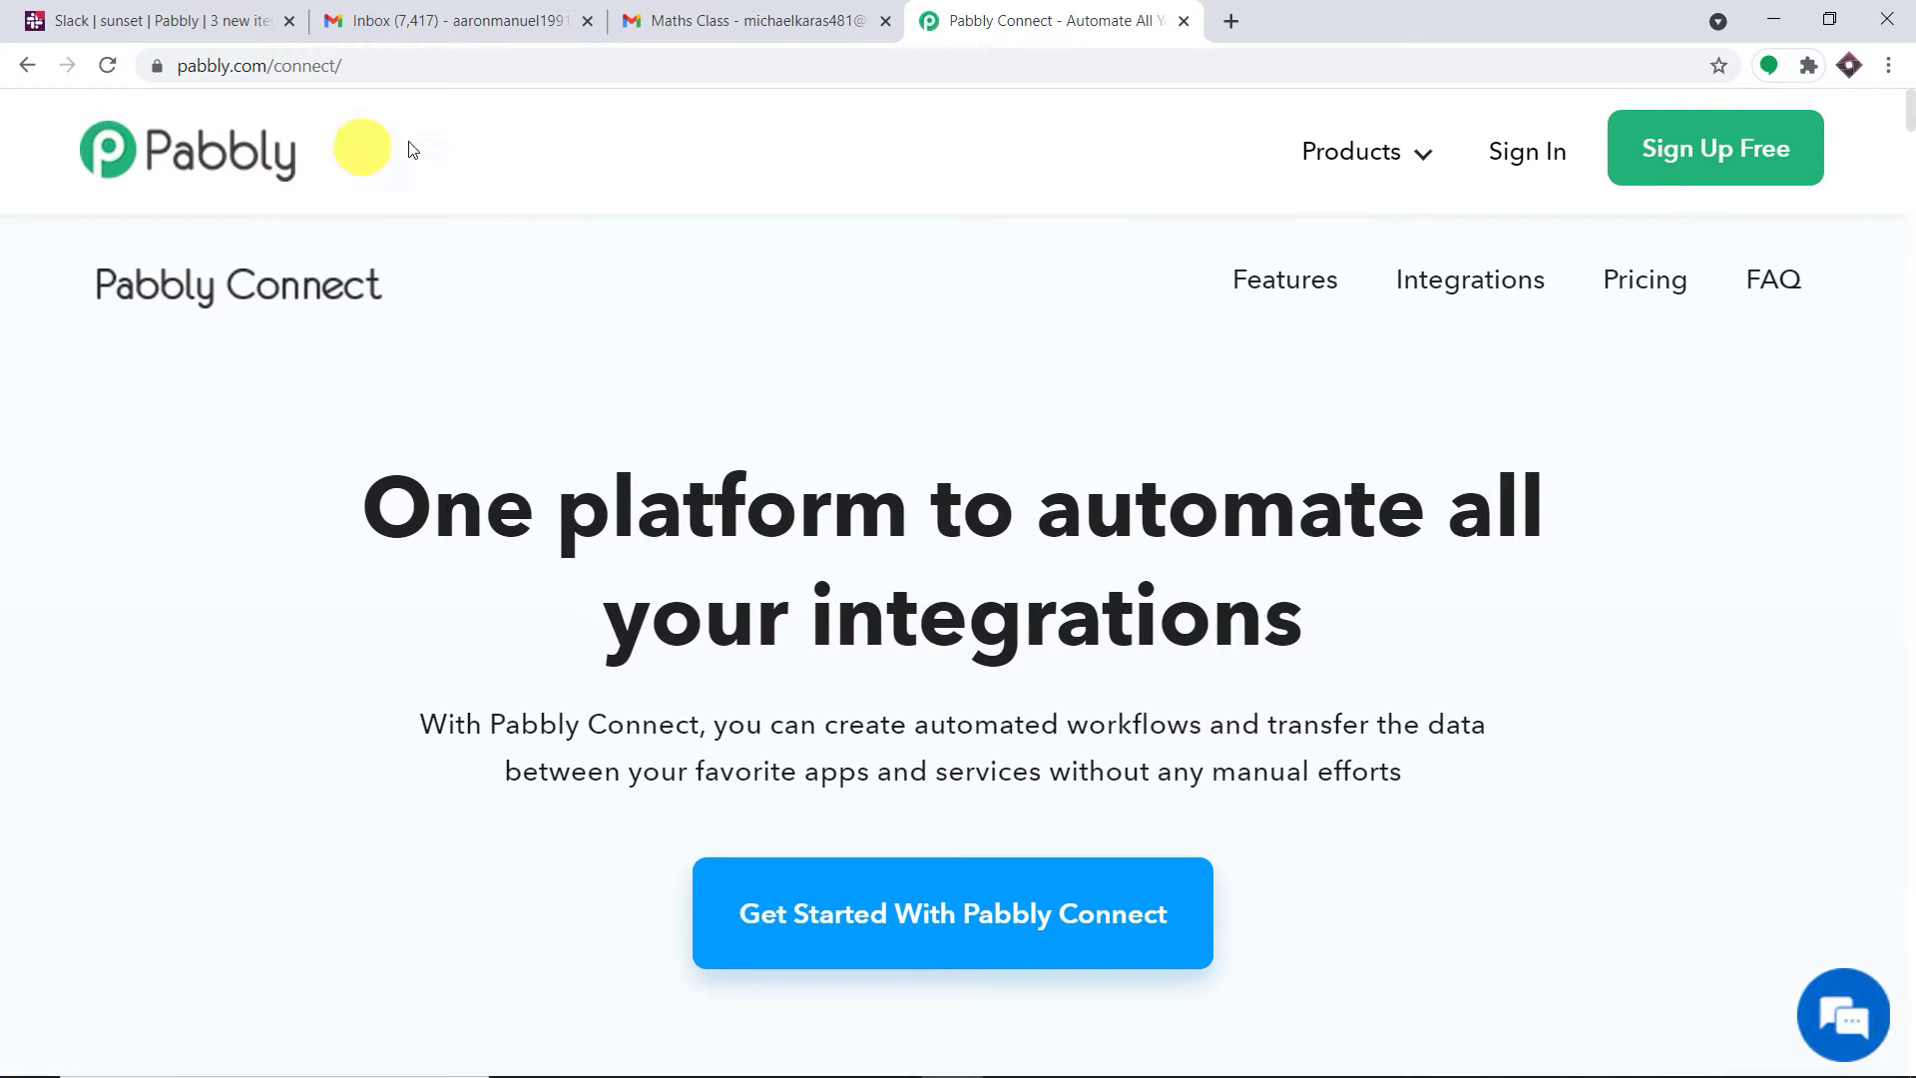
Sign in to Pabbly and launch Connect from the All Apps dashboard
{"action": "left_click", "coordinate": [1520, 155]}
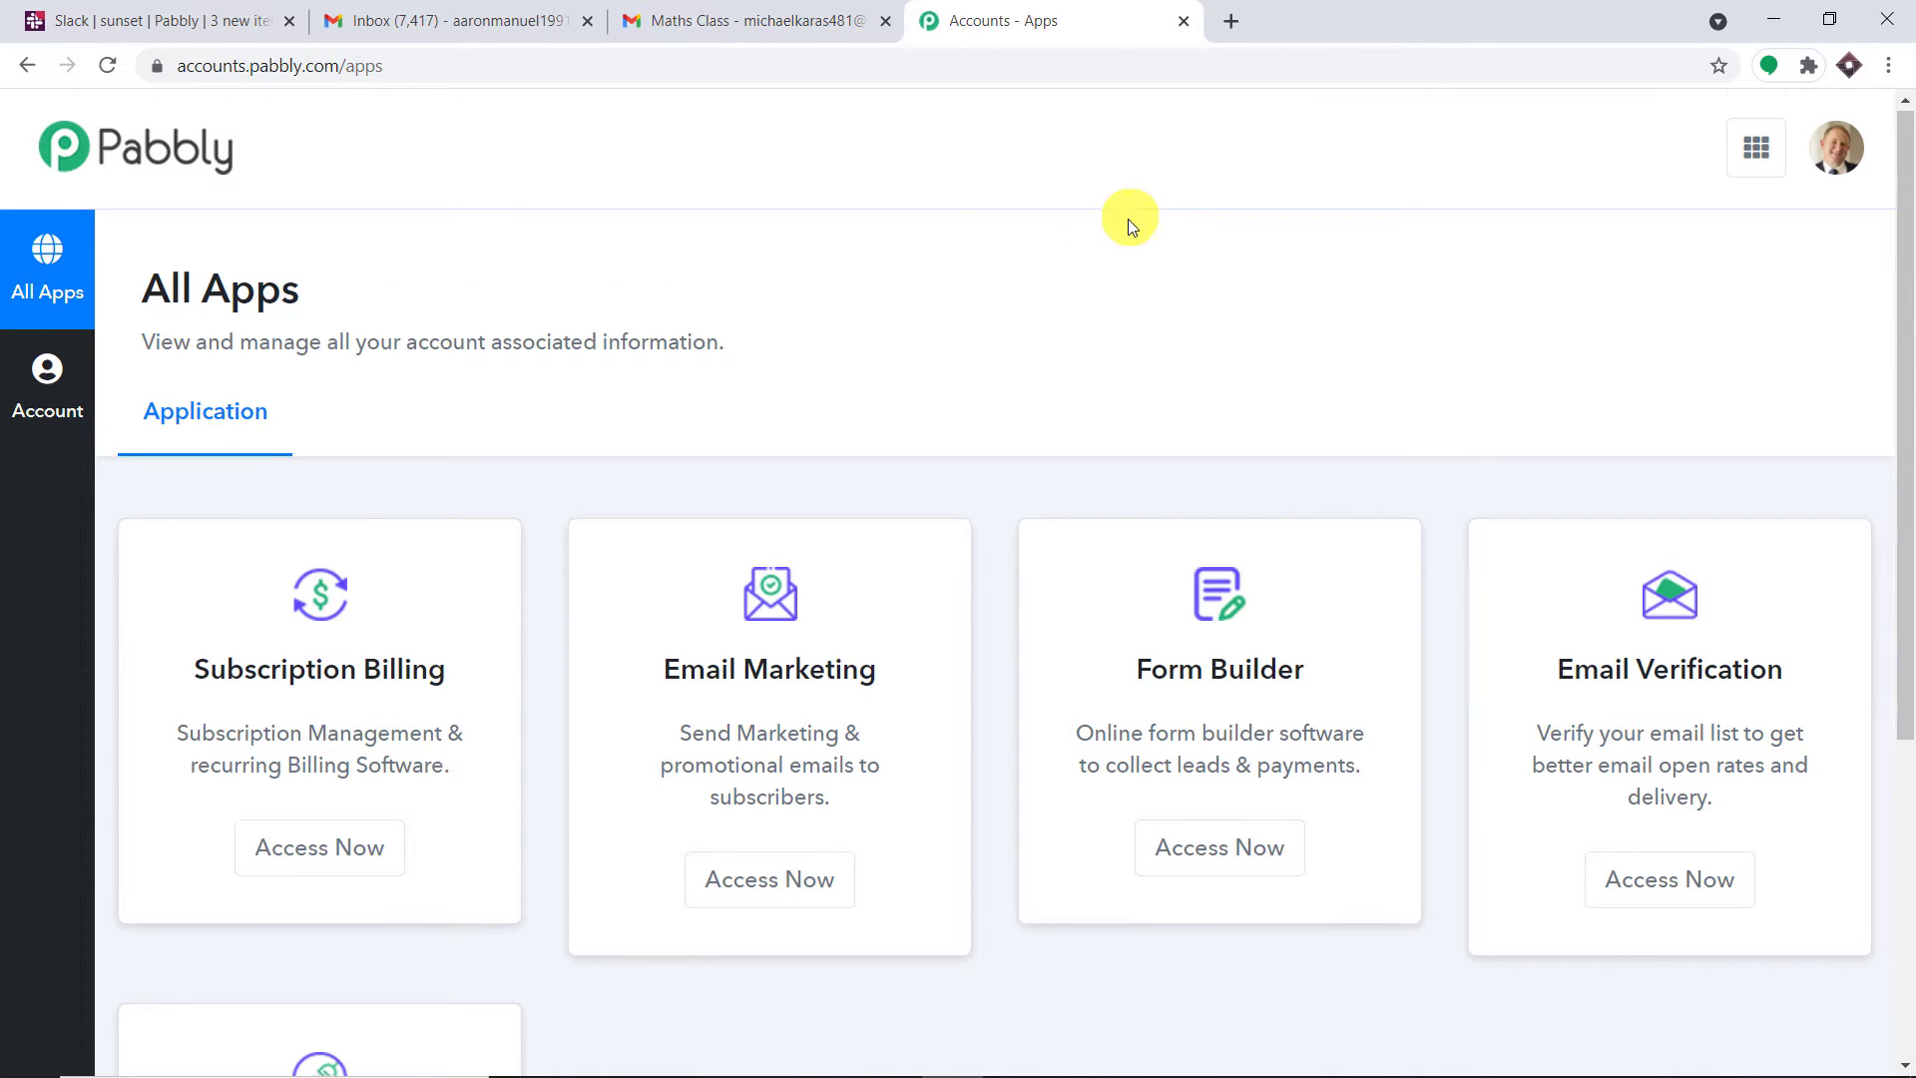
{"action": "scroll", "coordinate": [1118, 249], "scroll_direction": "down", "scroll_amount": 5}
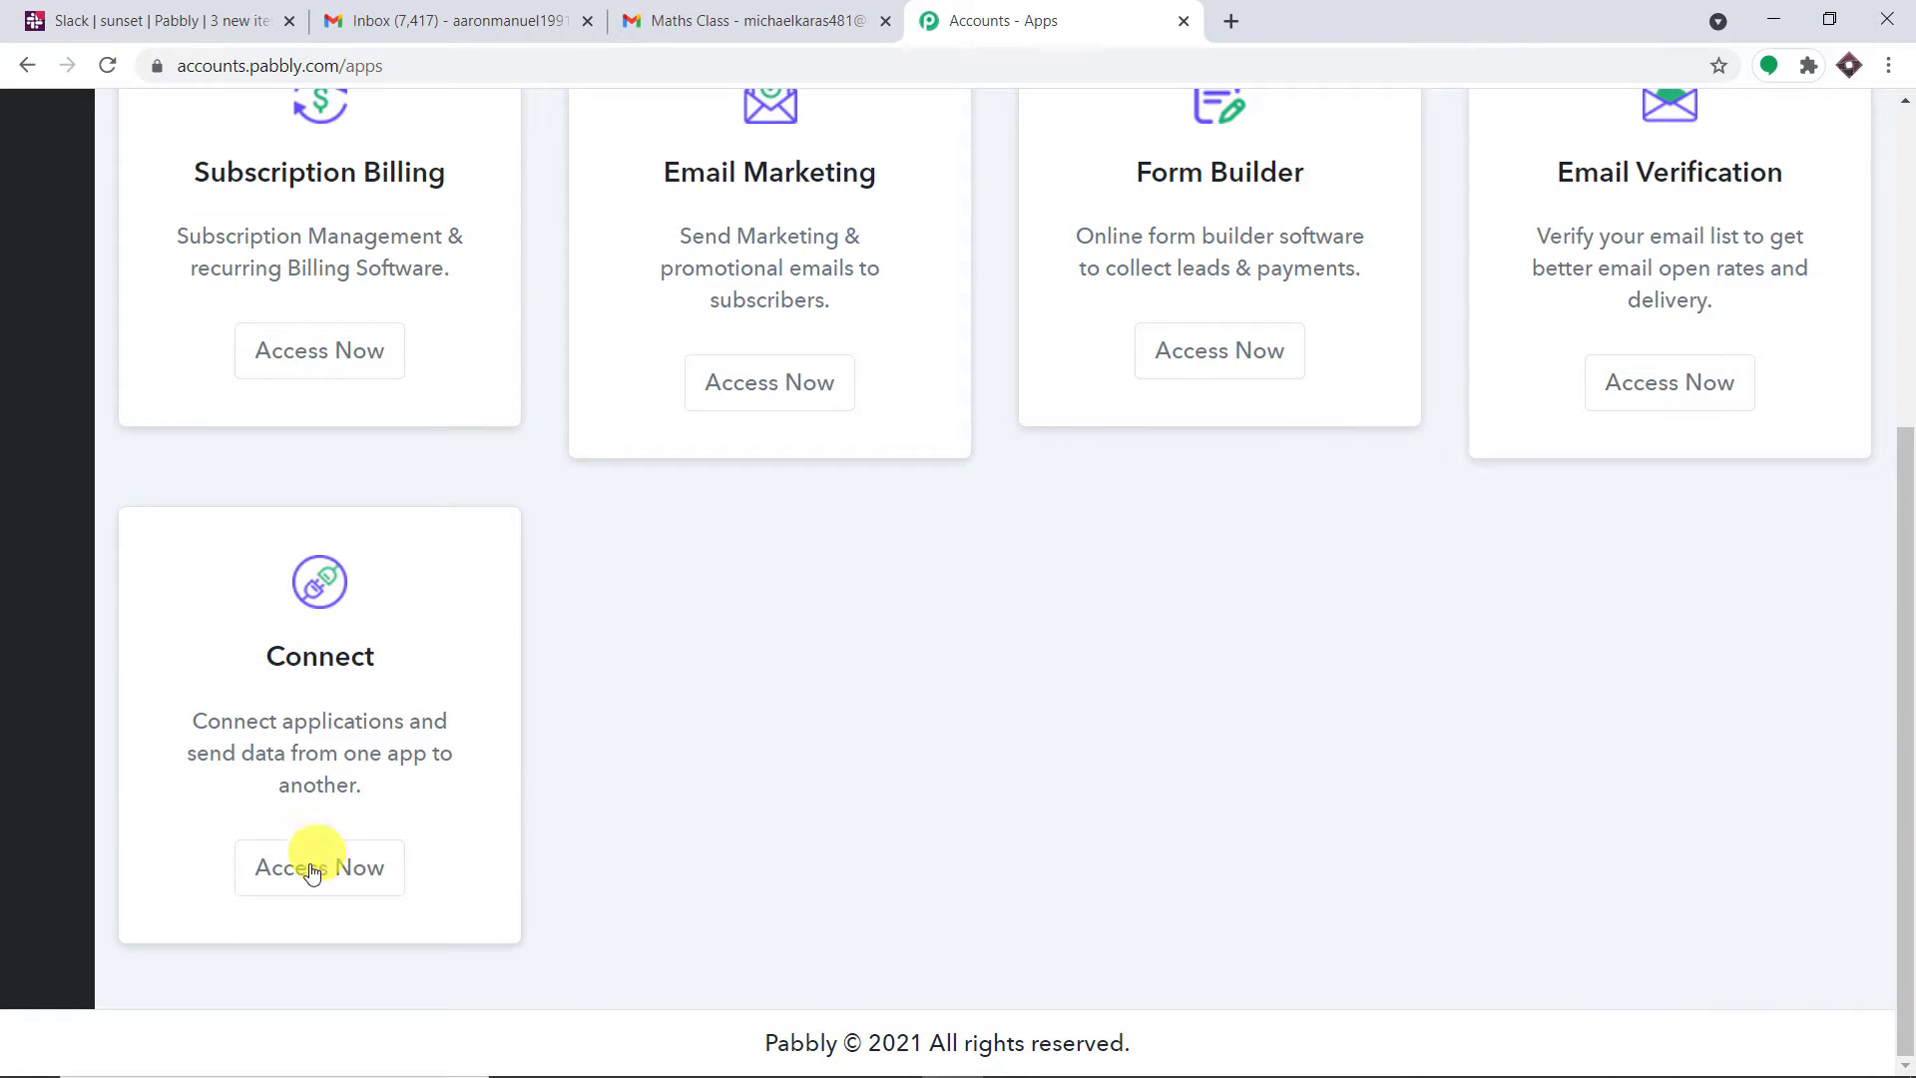
{"action": "left_click", "coordinate": [319, 866]}
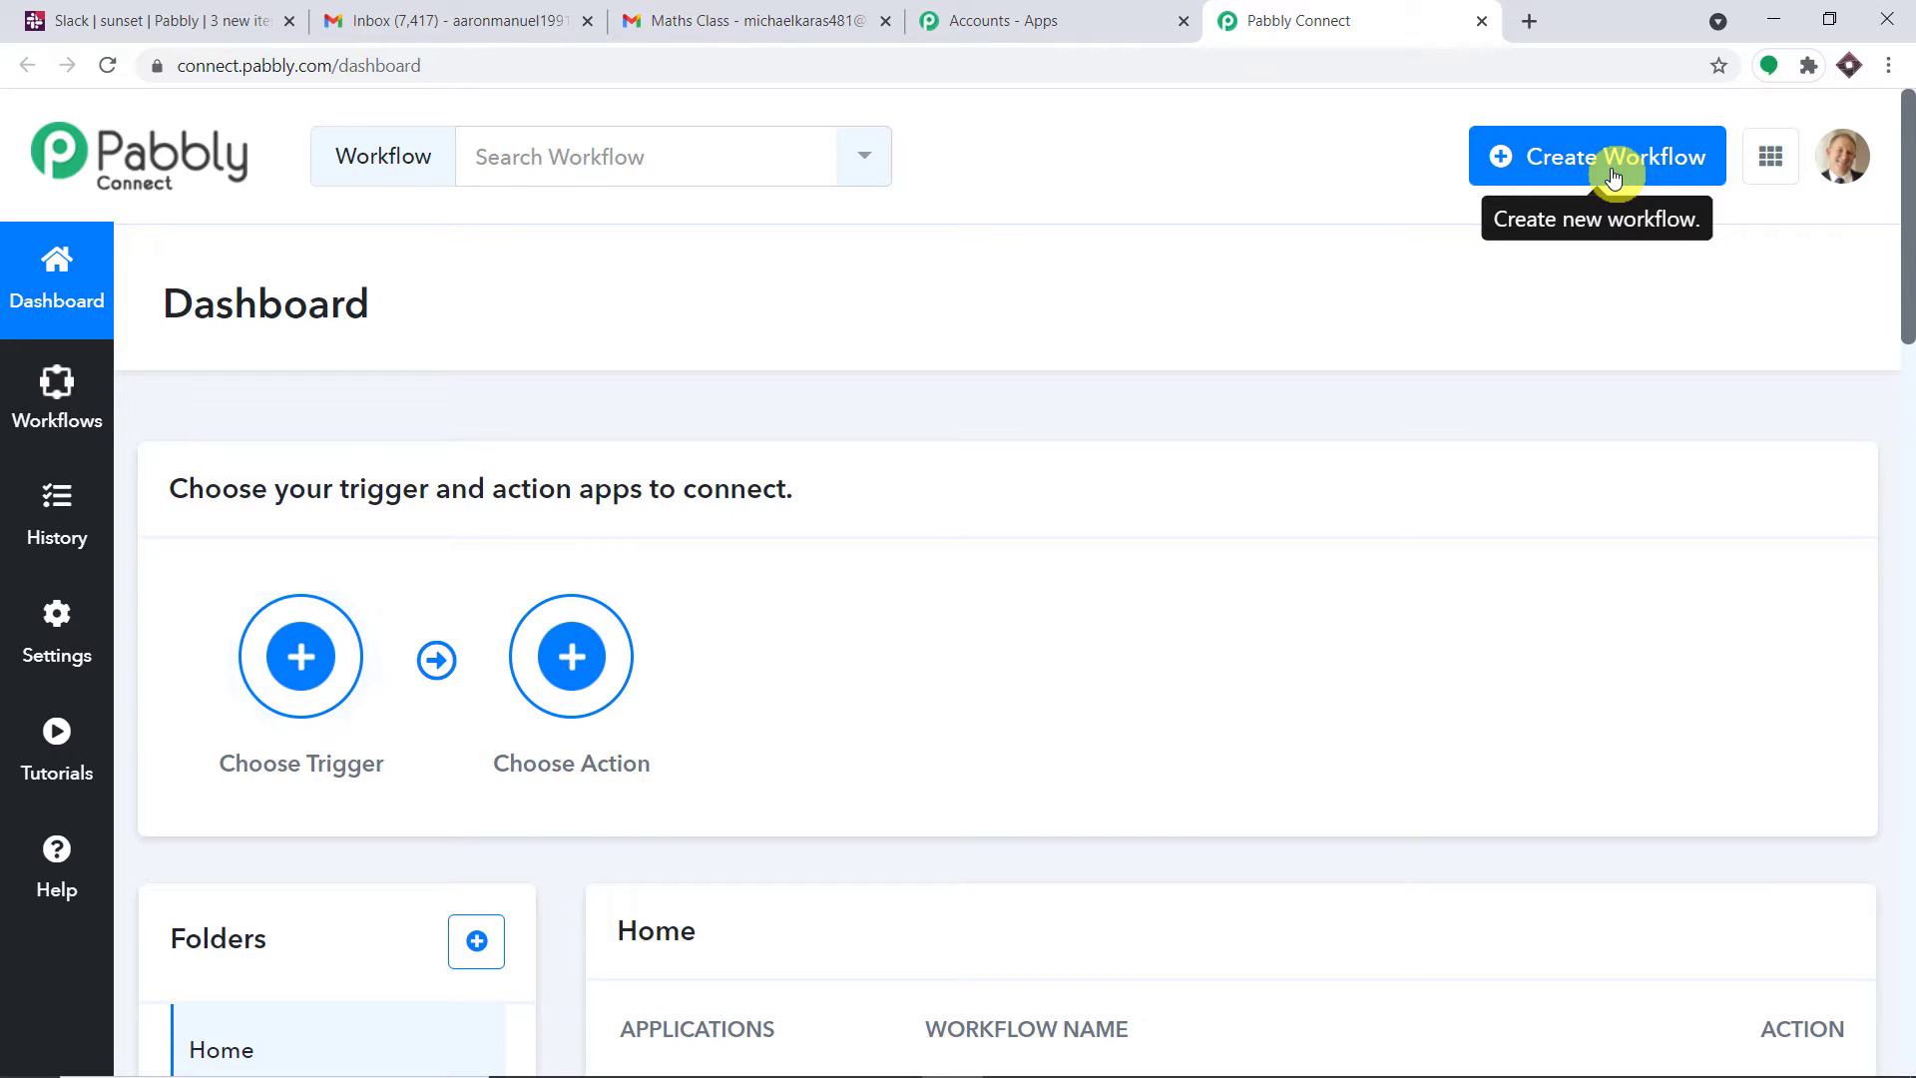
Create a new workflow named 'Gmail to Slack'
{"action": "left_click", "coordinate": [1613, 176]}
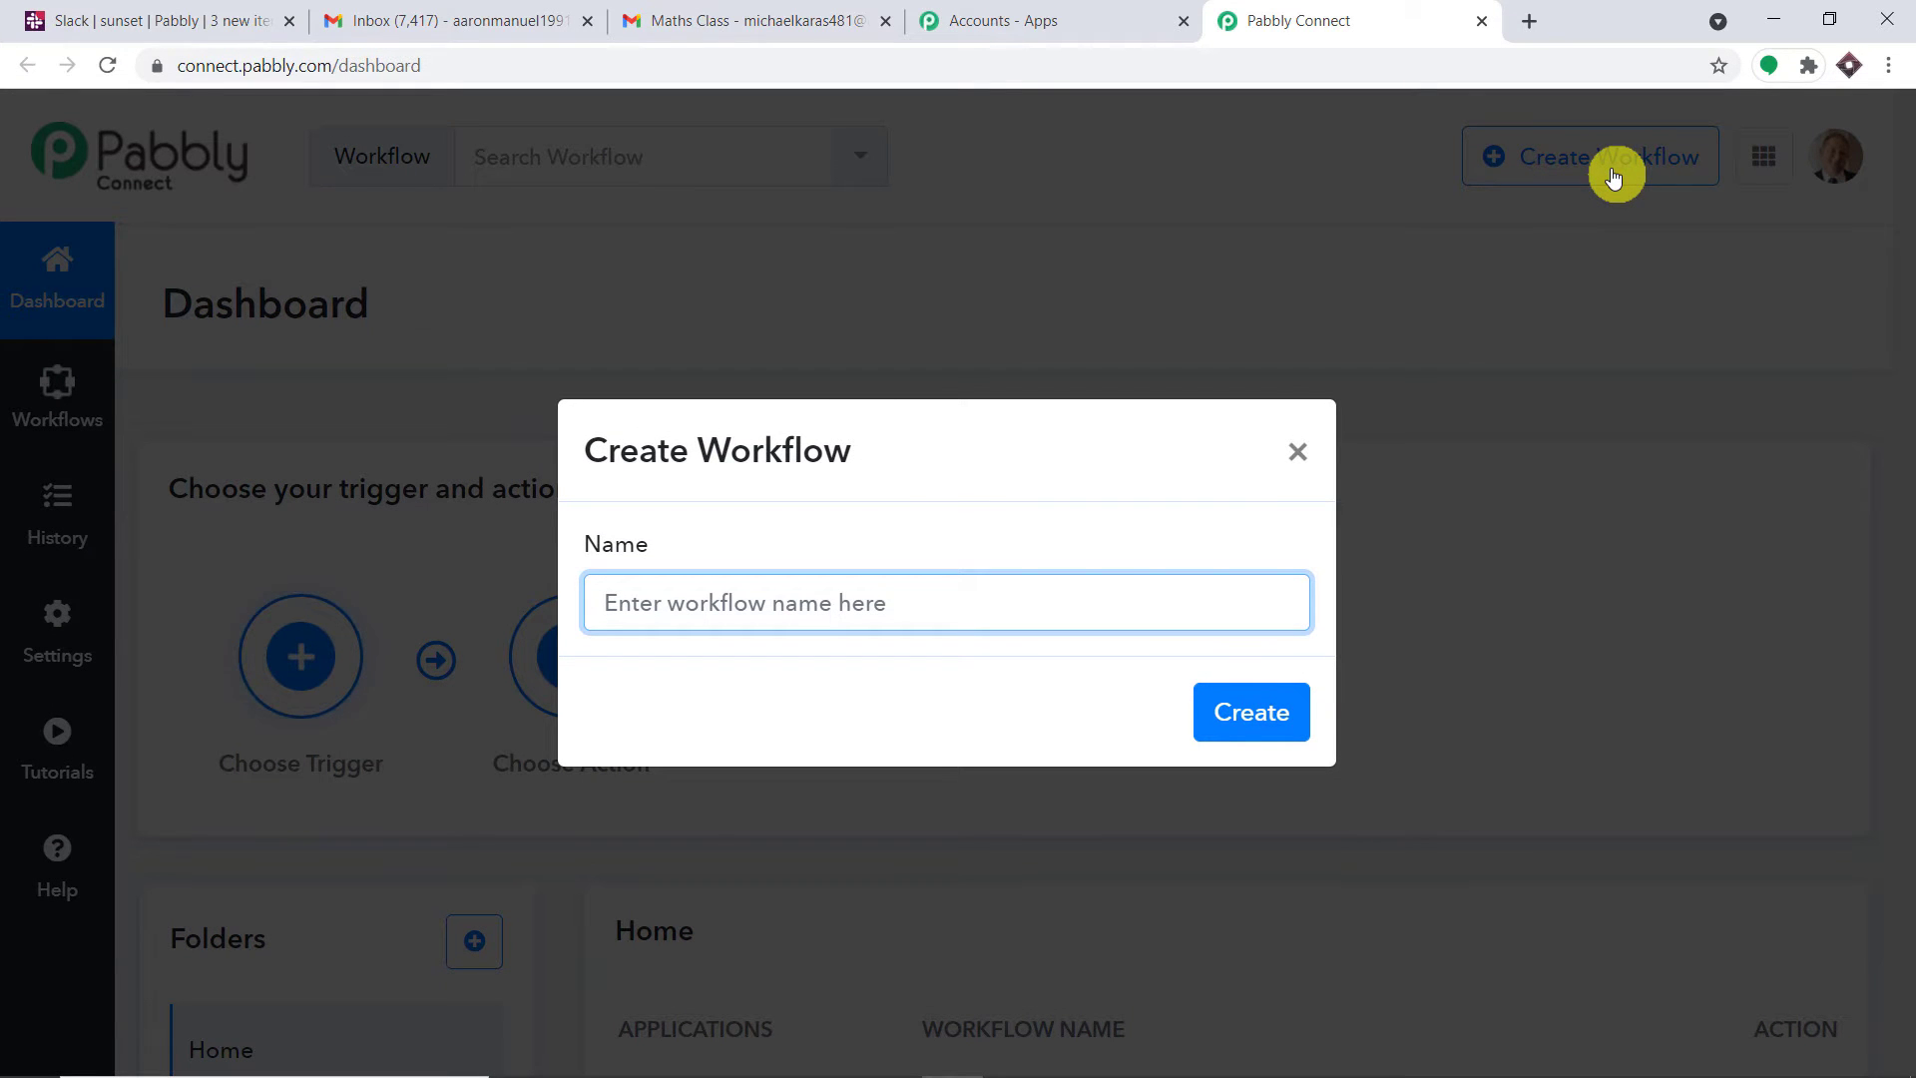
{"action": "type", "text": "Gmail to Slack"}
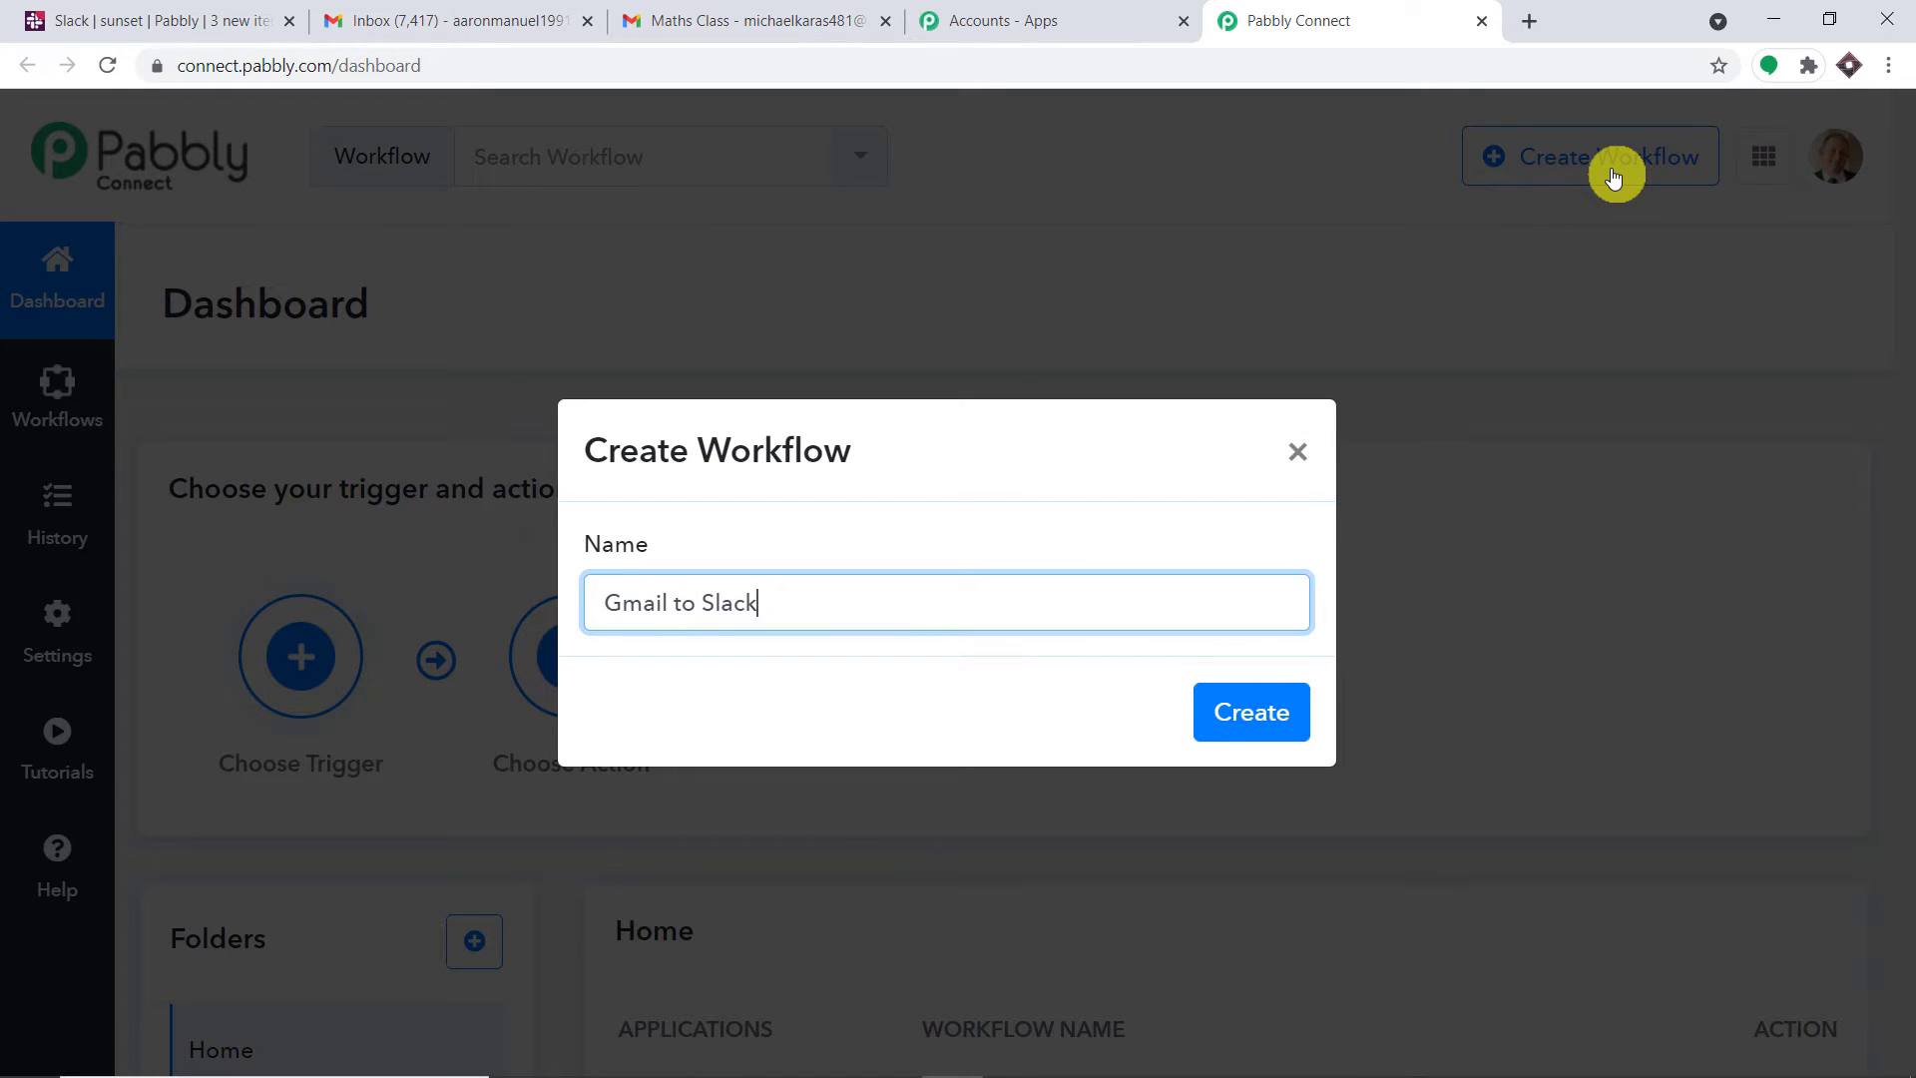
{"action": "left_click", "coordinate": [1253, 715]}
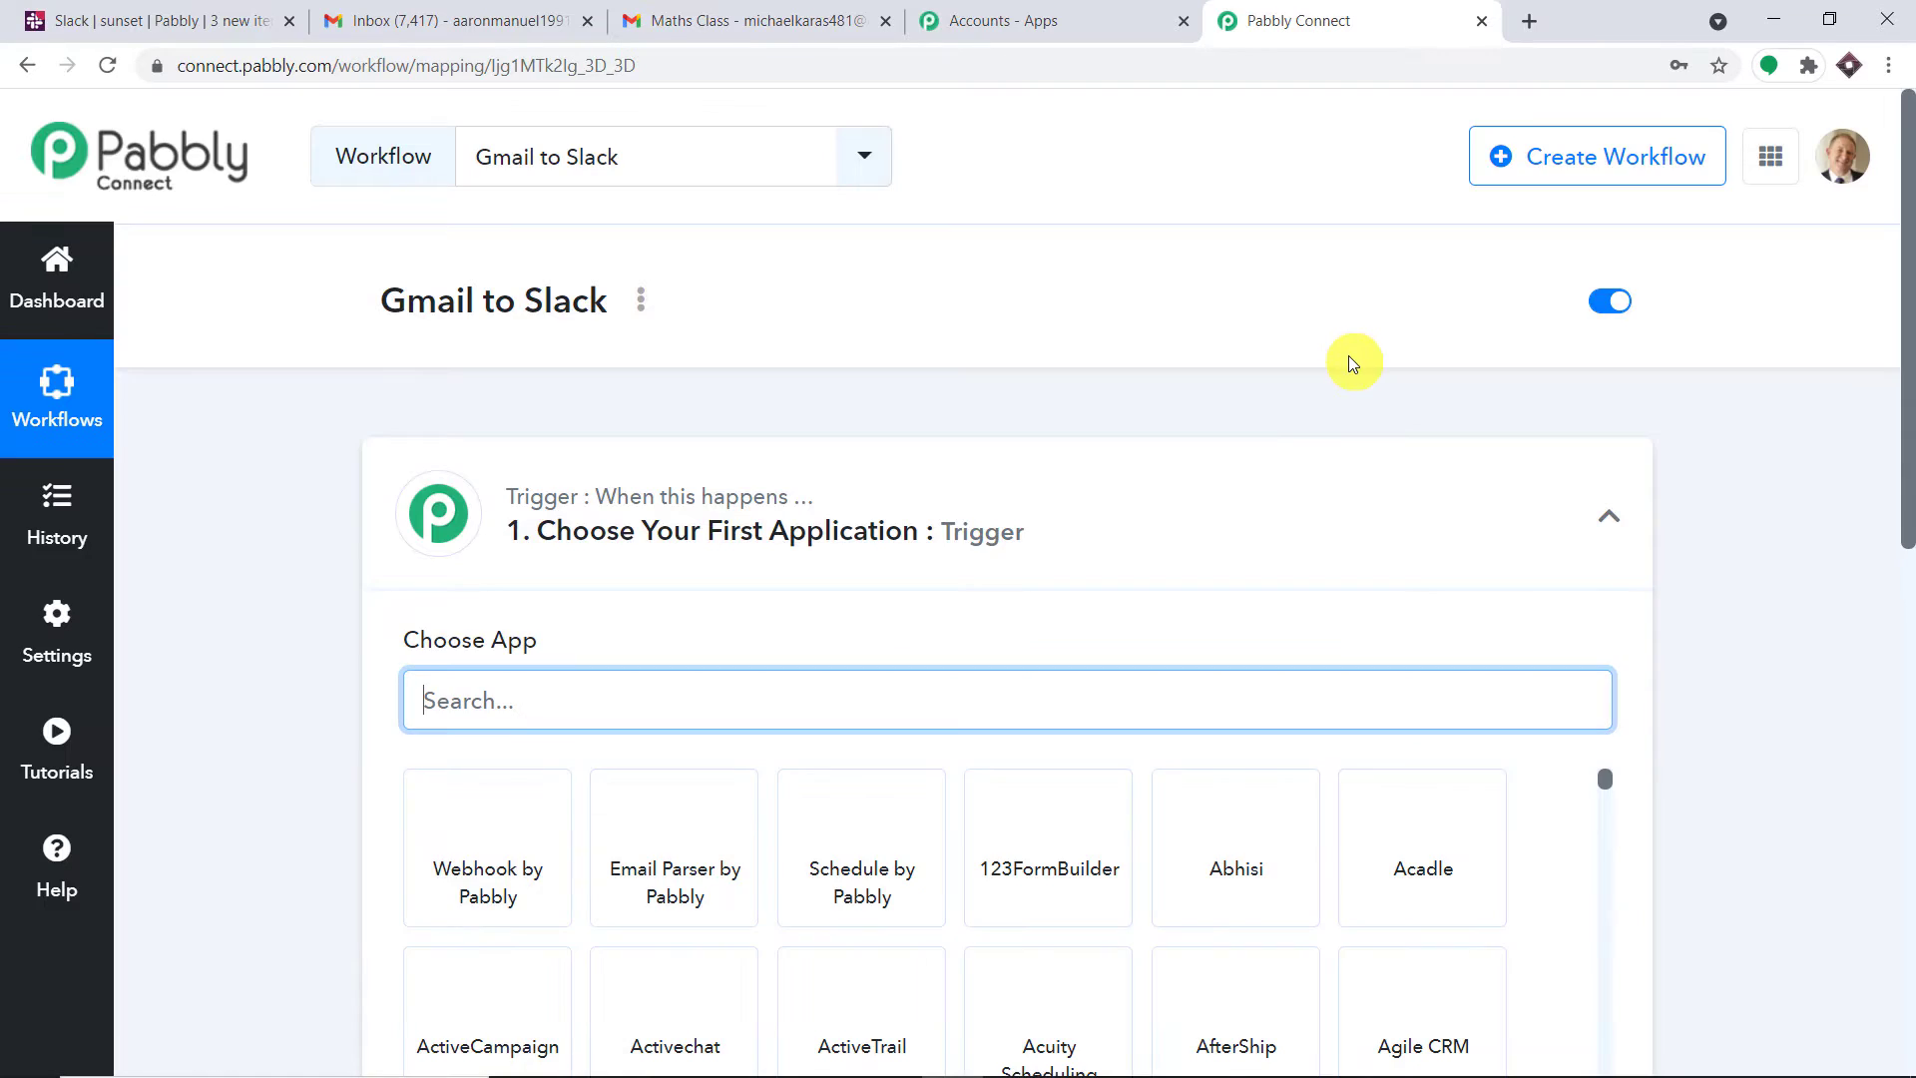
{"action": "scroll", "coordinate": [1347, 369], "scroll_direction": "down", "scroll_amount": 1}
Expand the Trigger step and search its app list for 'email'
{"action": "left_click", "coordinate": [1215, 378]}
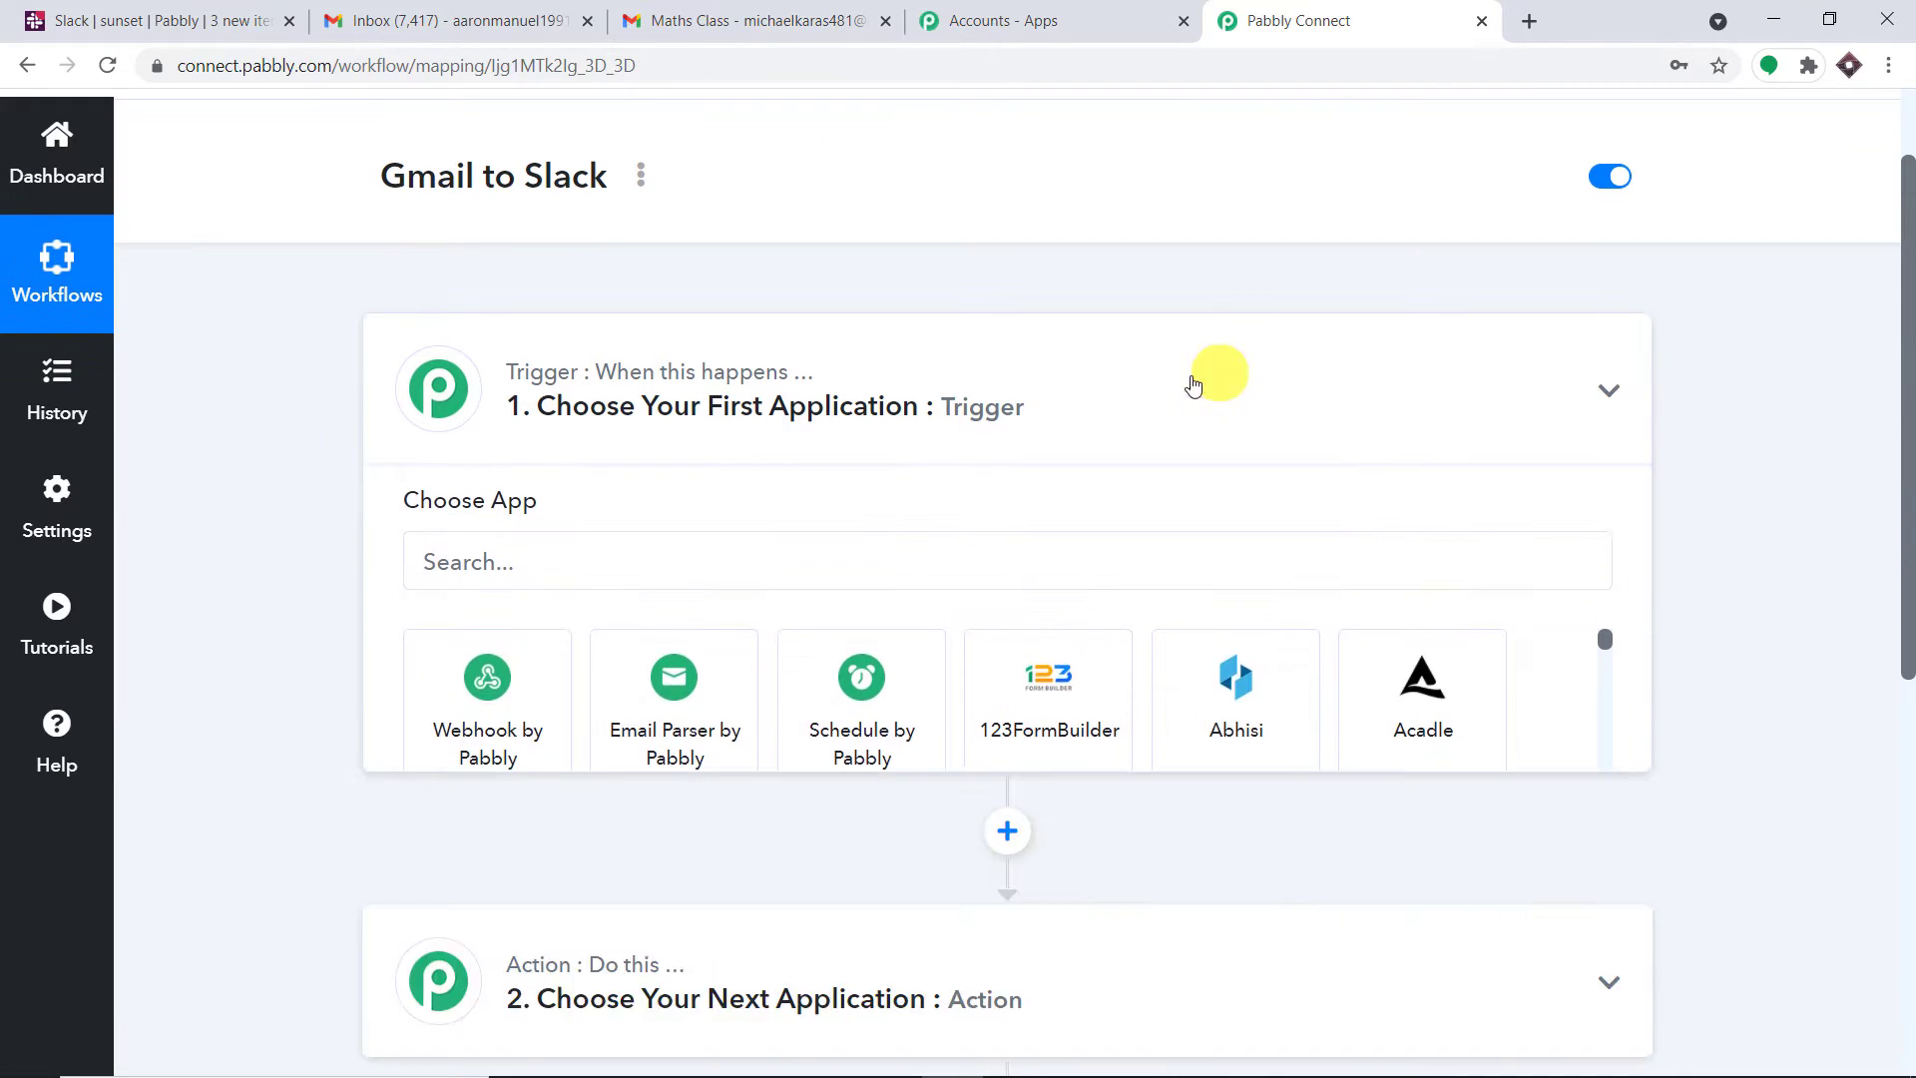
{"action": "scroll", "coordinate": [1097, 429], "scroll_direction": "down", "scroll_amount": 1}
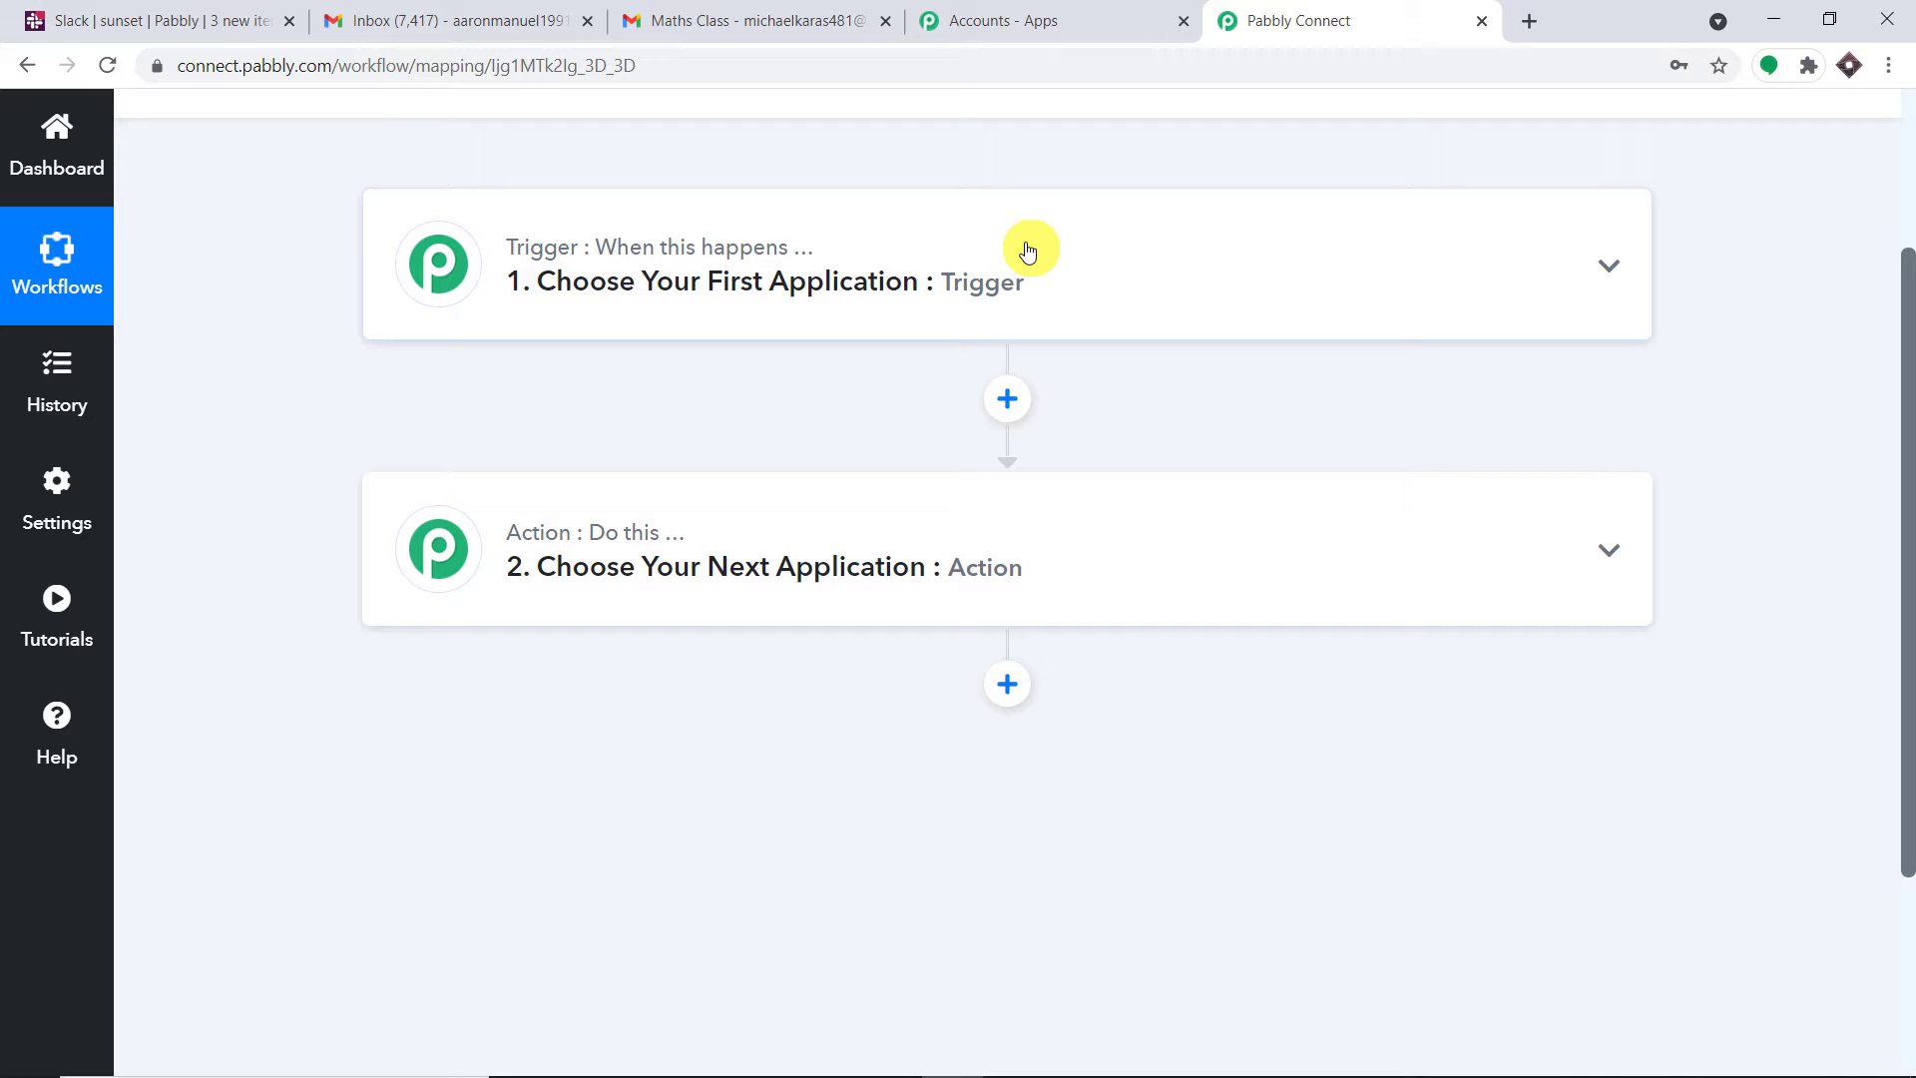
{"action": "left_click", "coordinate": [1009, 265]}
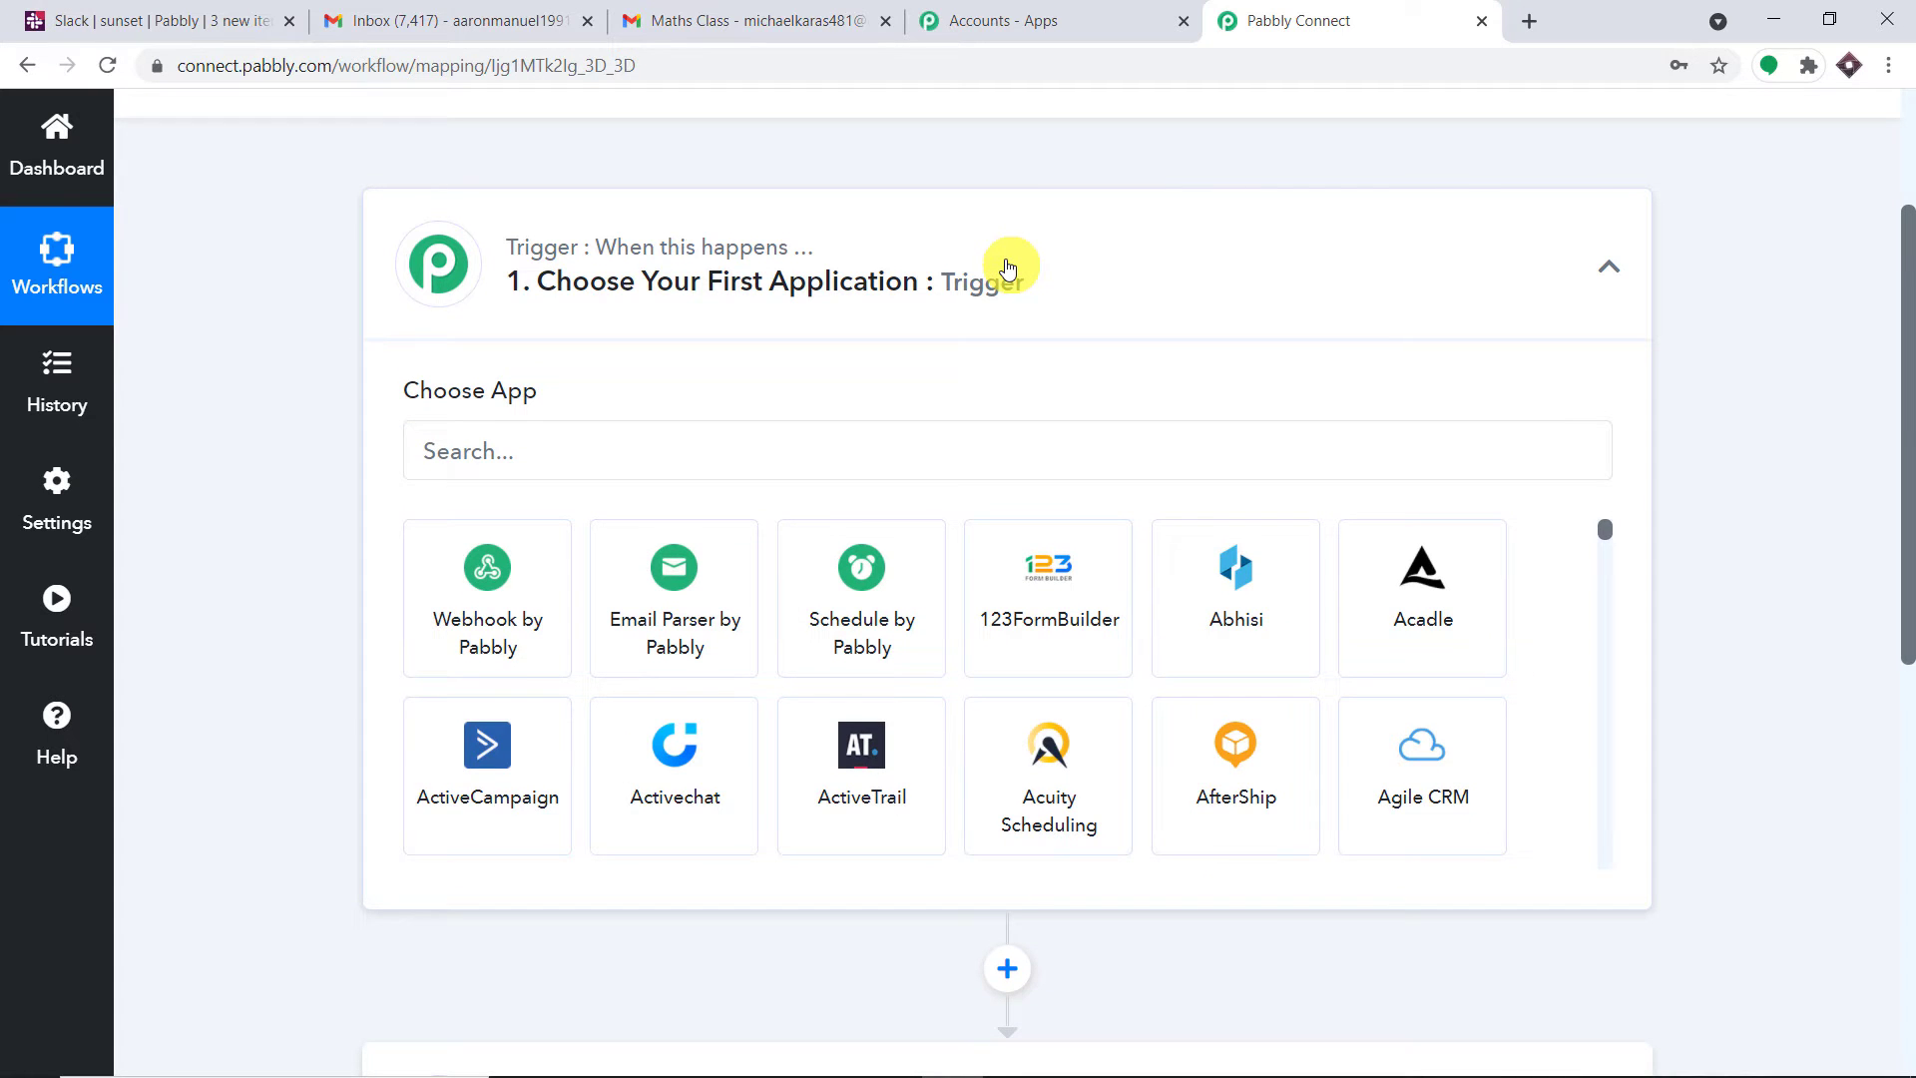
{"action": "left_click", "coordinate": [556, 437]}
{"action": "type", "text": "em"}
{"action": "type", "text": "il"}
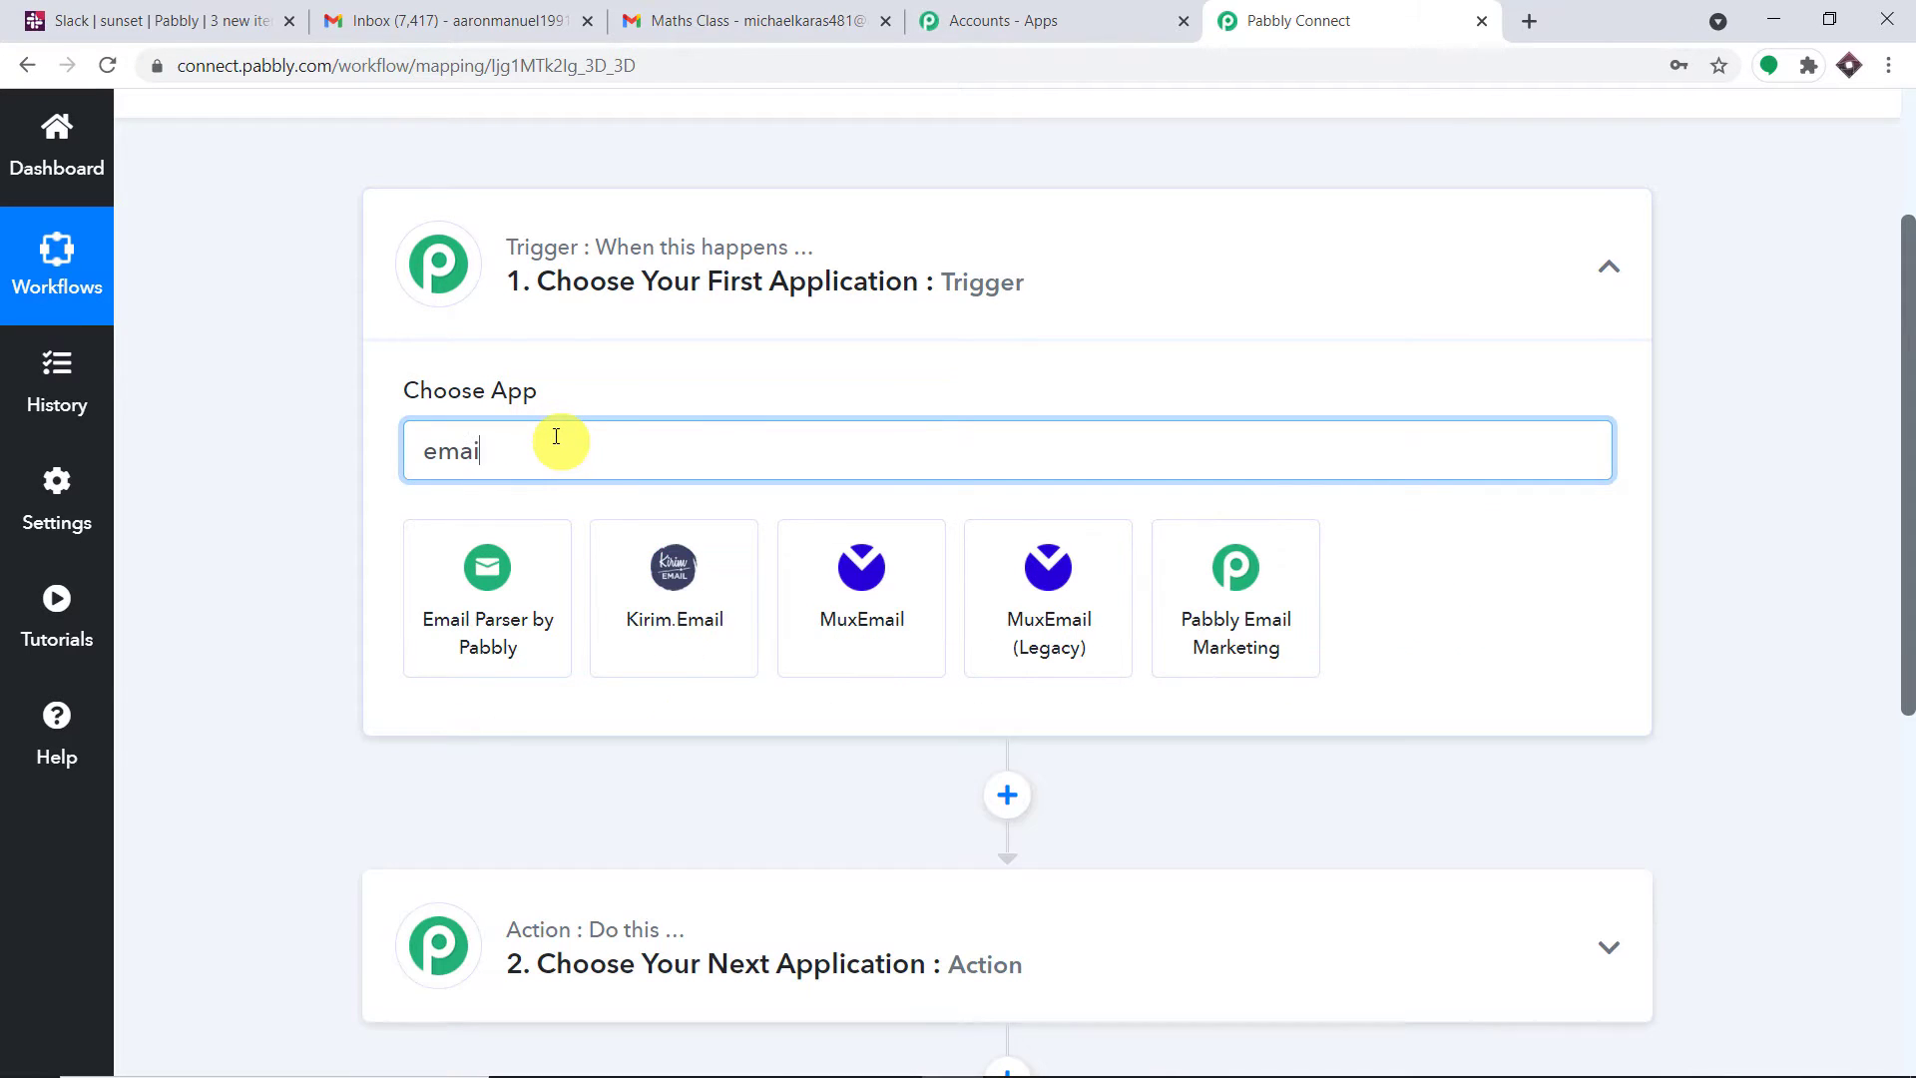
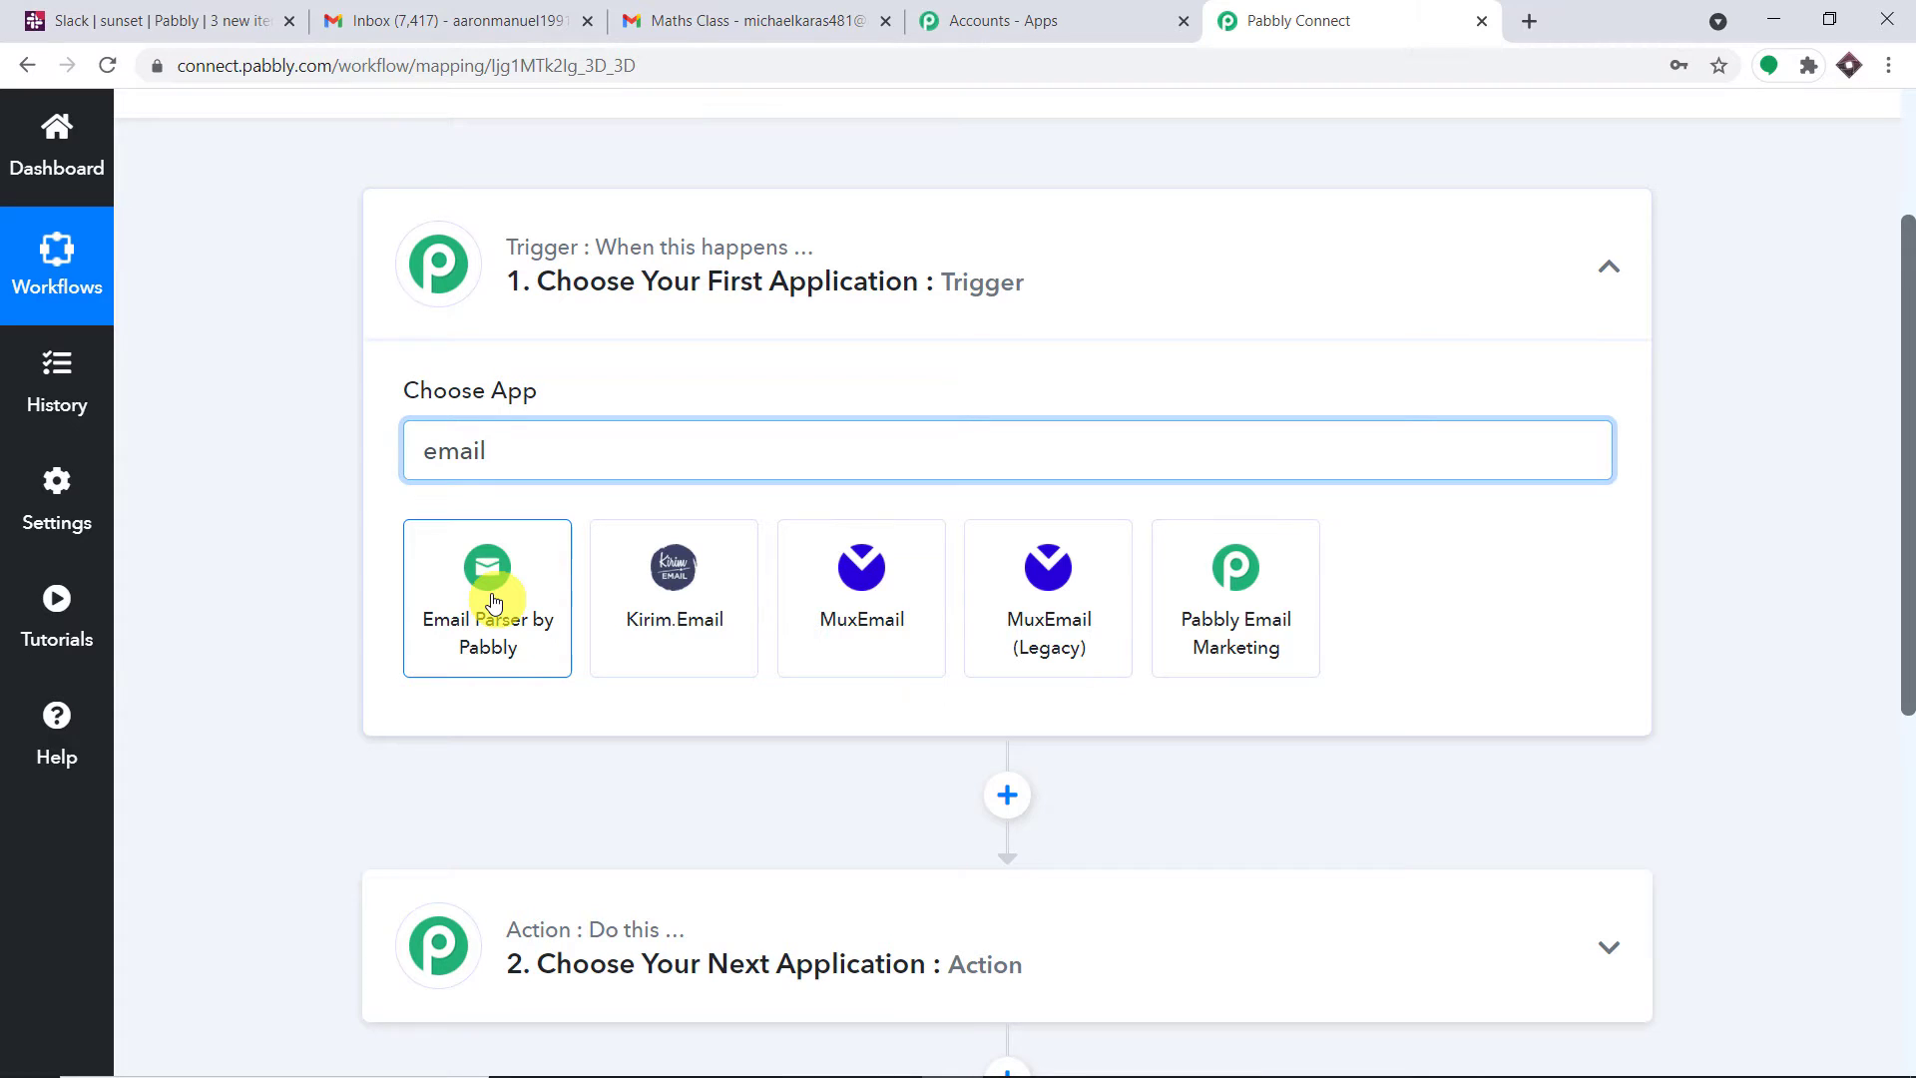
Choose Email Parser by Pabbly as the trigger and copy its generated capture email address
{"action": "left_click", "coordinate": [493, 600]}
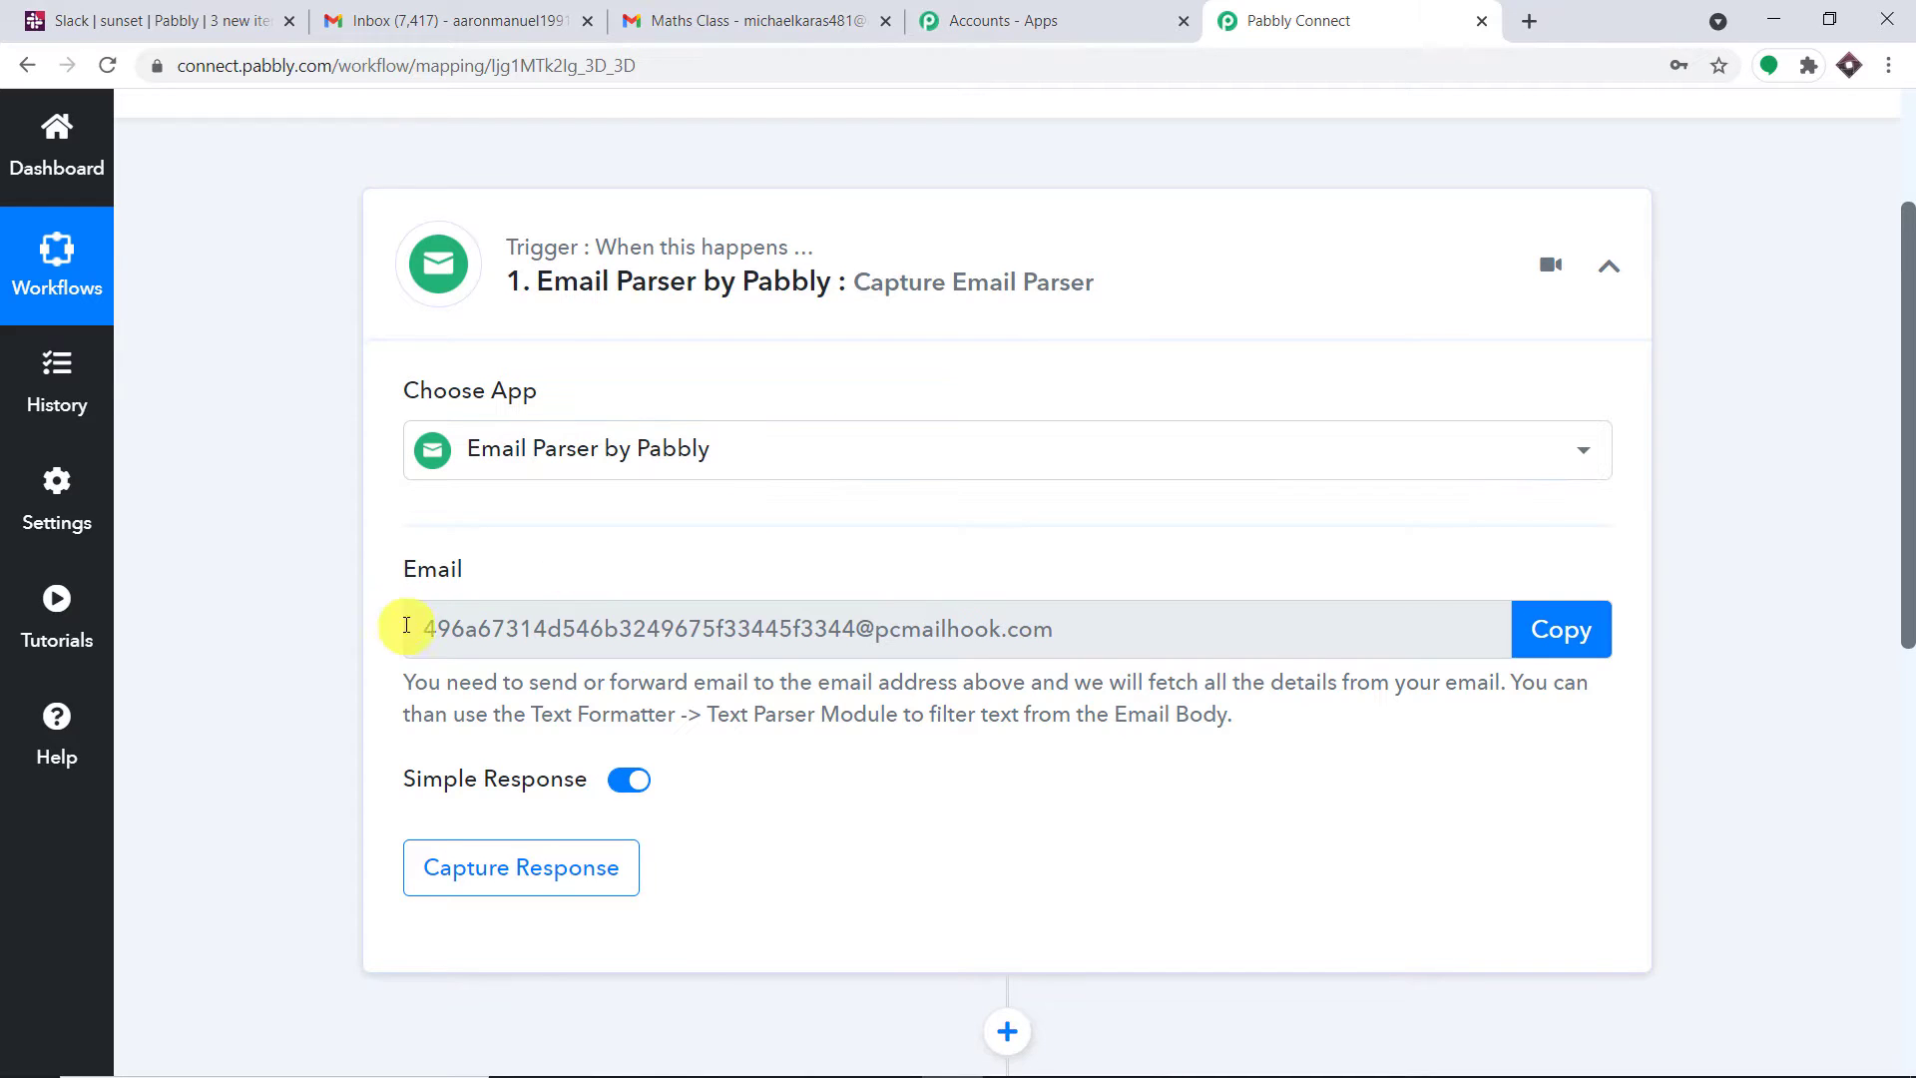
{"action": "left_click_drag", "start_coordinate": [1076, 631], "coordinate": [402, 633]}
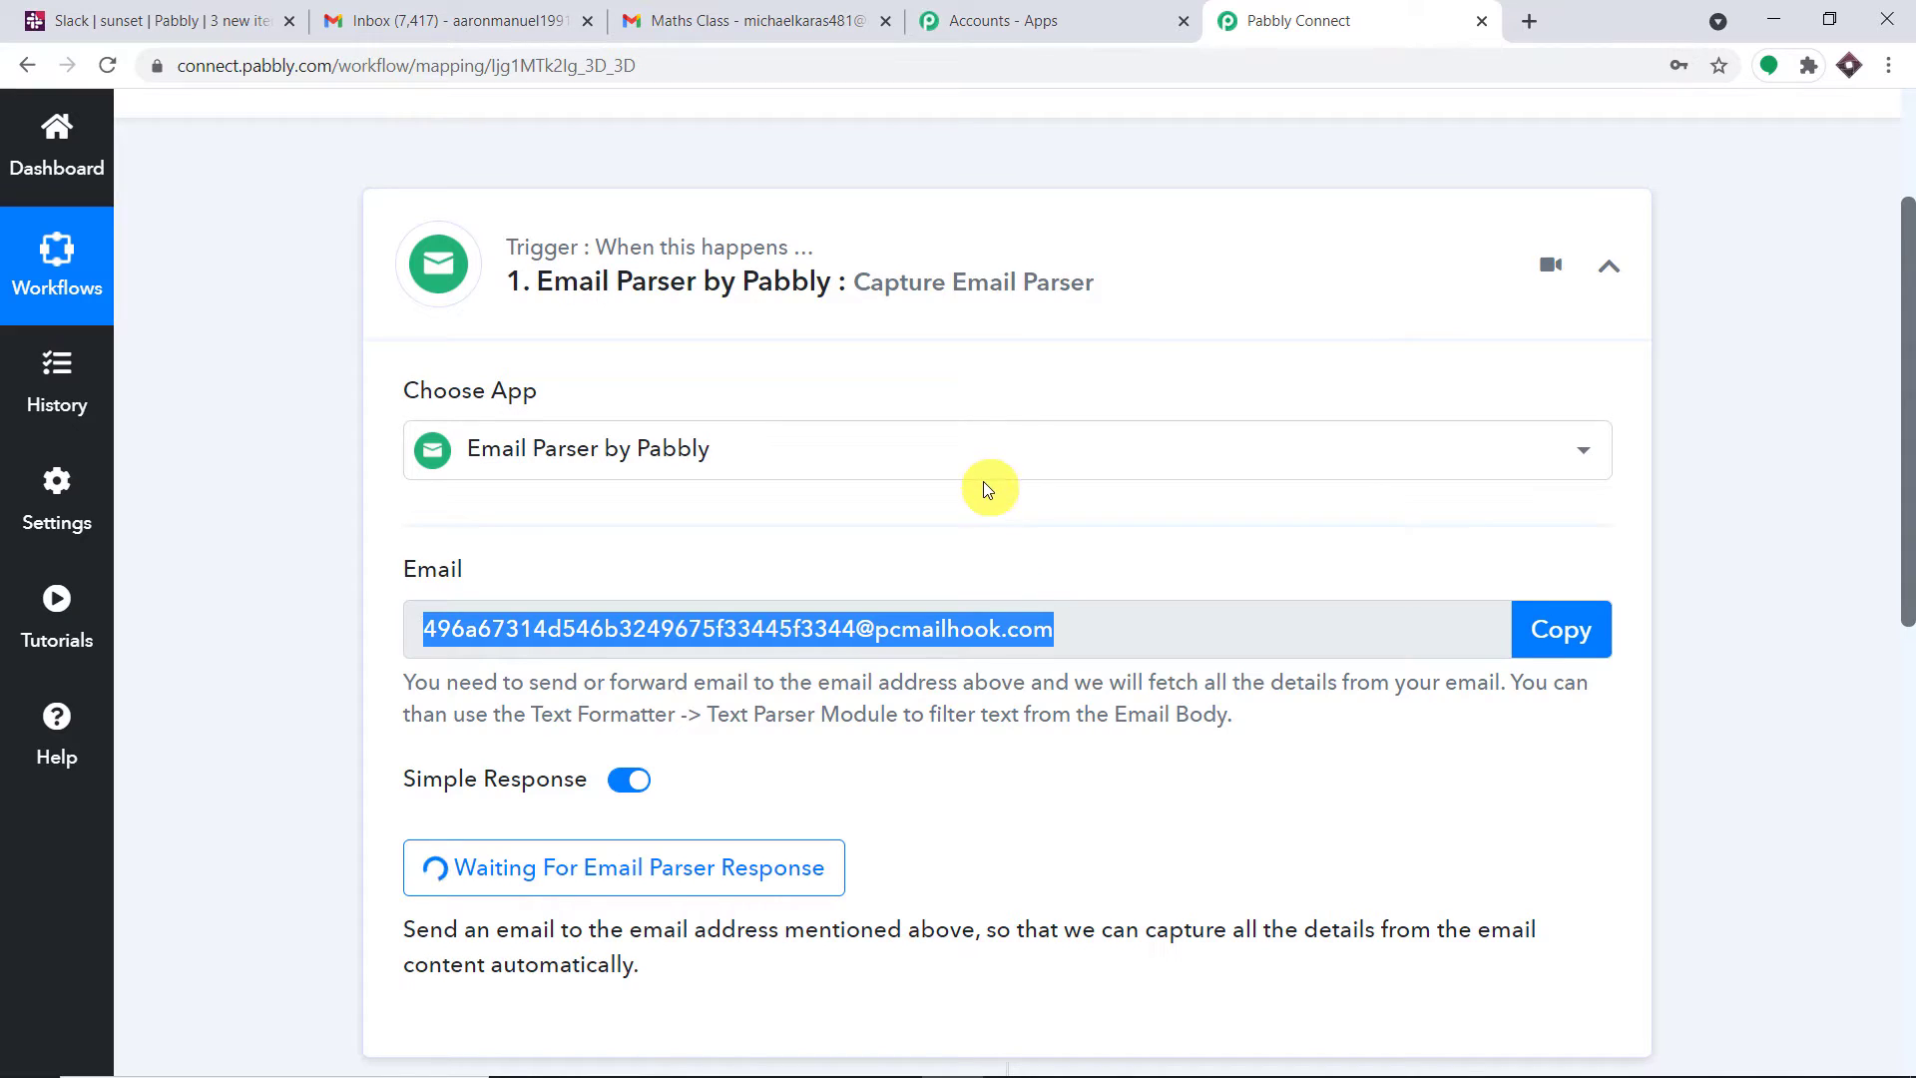
{"action": "scroll", "coordinate": [983, 481], "scroll_direction": "down", "scroll_amount": 1}
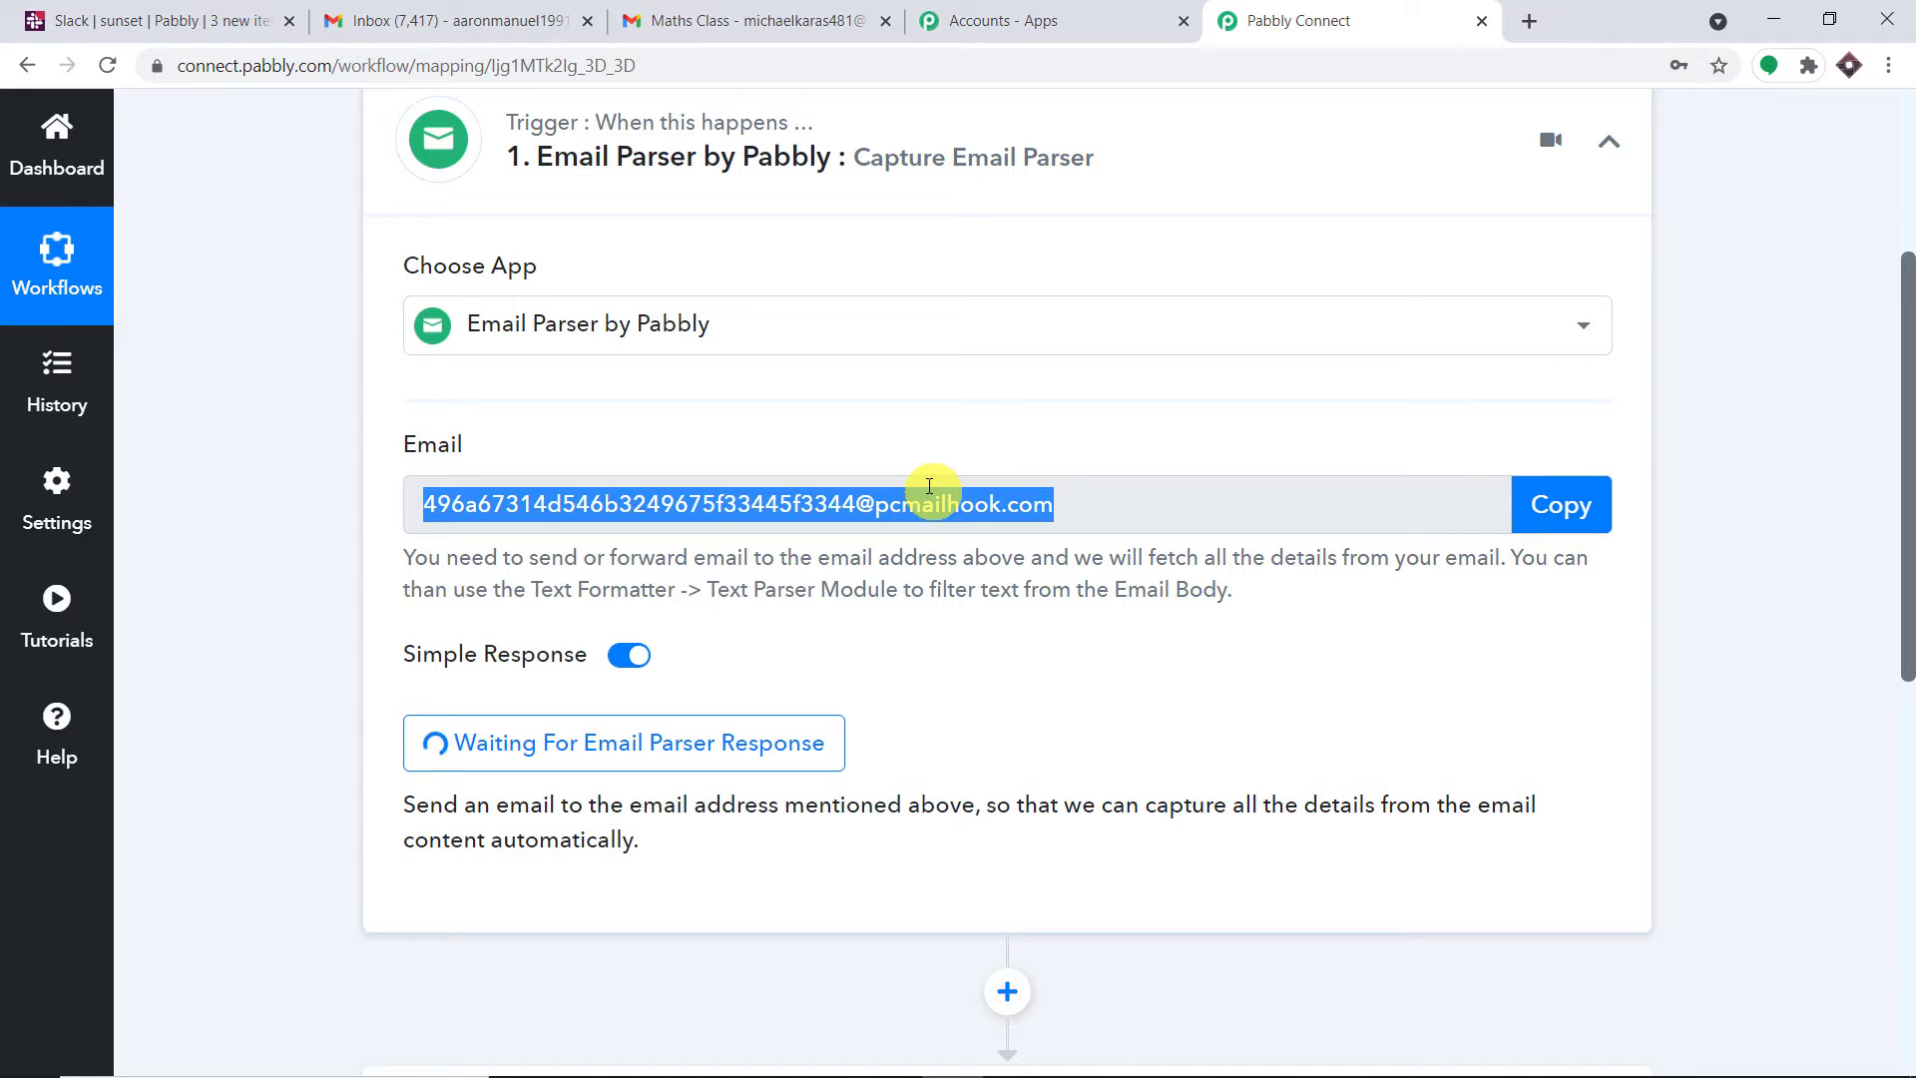
{"action": "left_click", "coordinate": [1545, 504]}
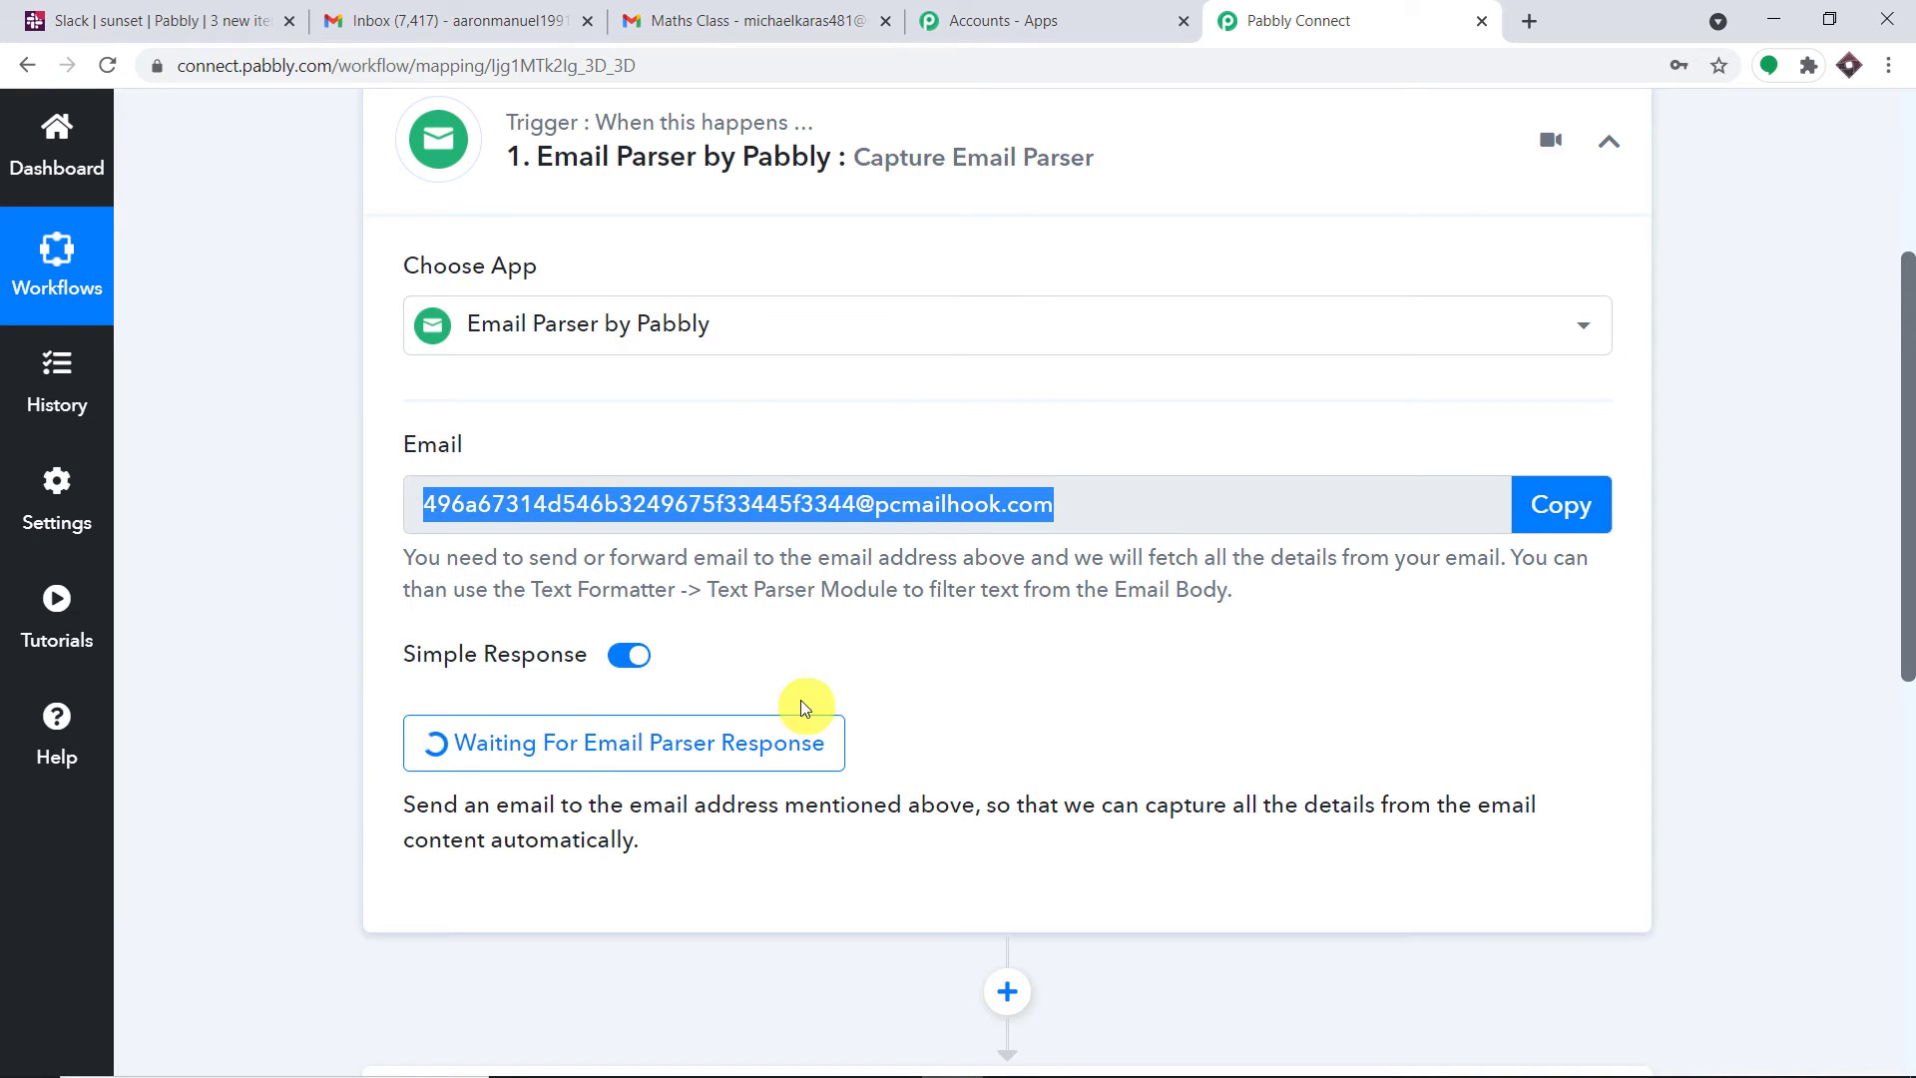
In Gmail, compose a message titled 'Science Class Postponed' saying classes are postponed due to corona
{"action": "left_click", "coordinate": [528, 21]}
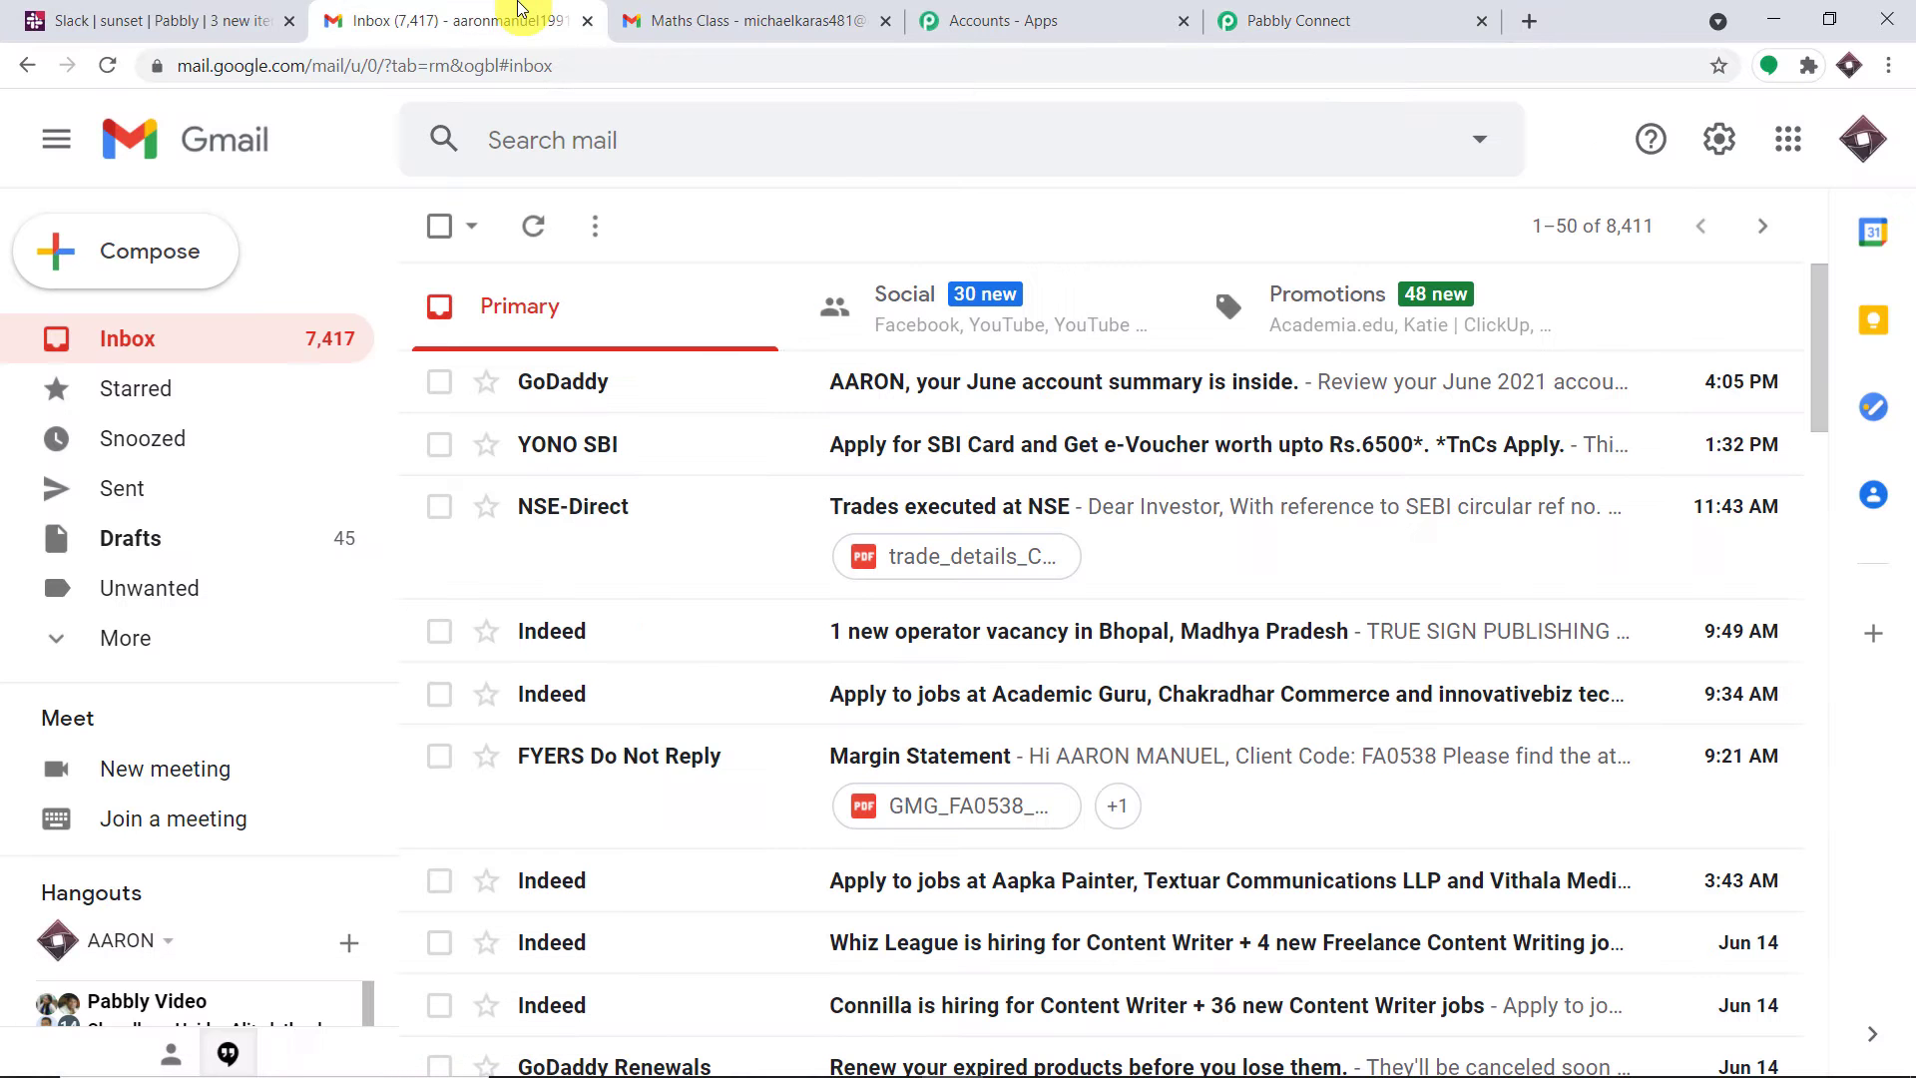
{"action": "left_click", "coordinate": [148, 251]}
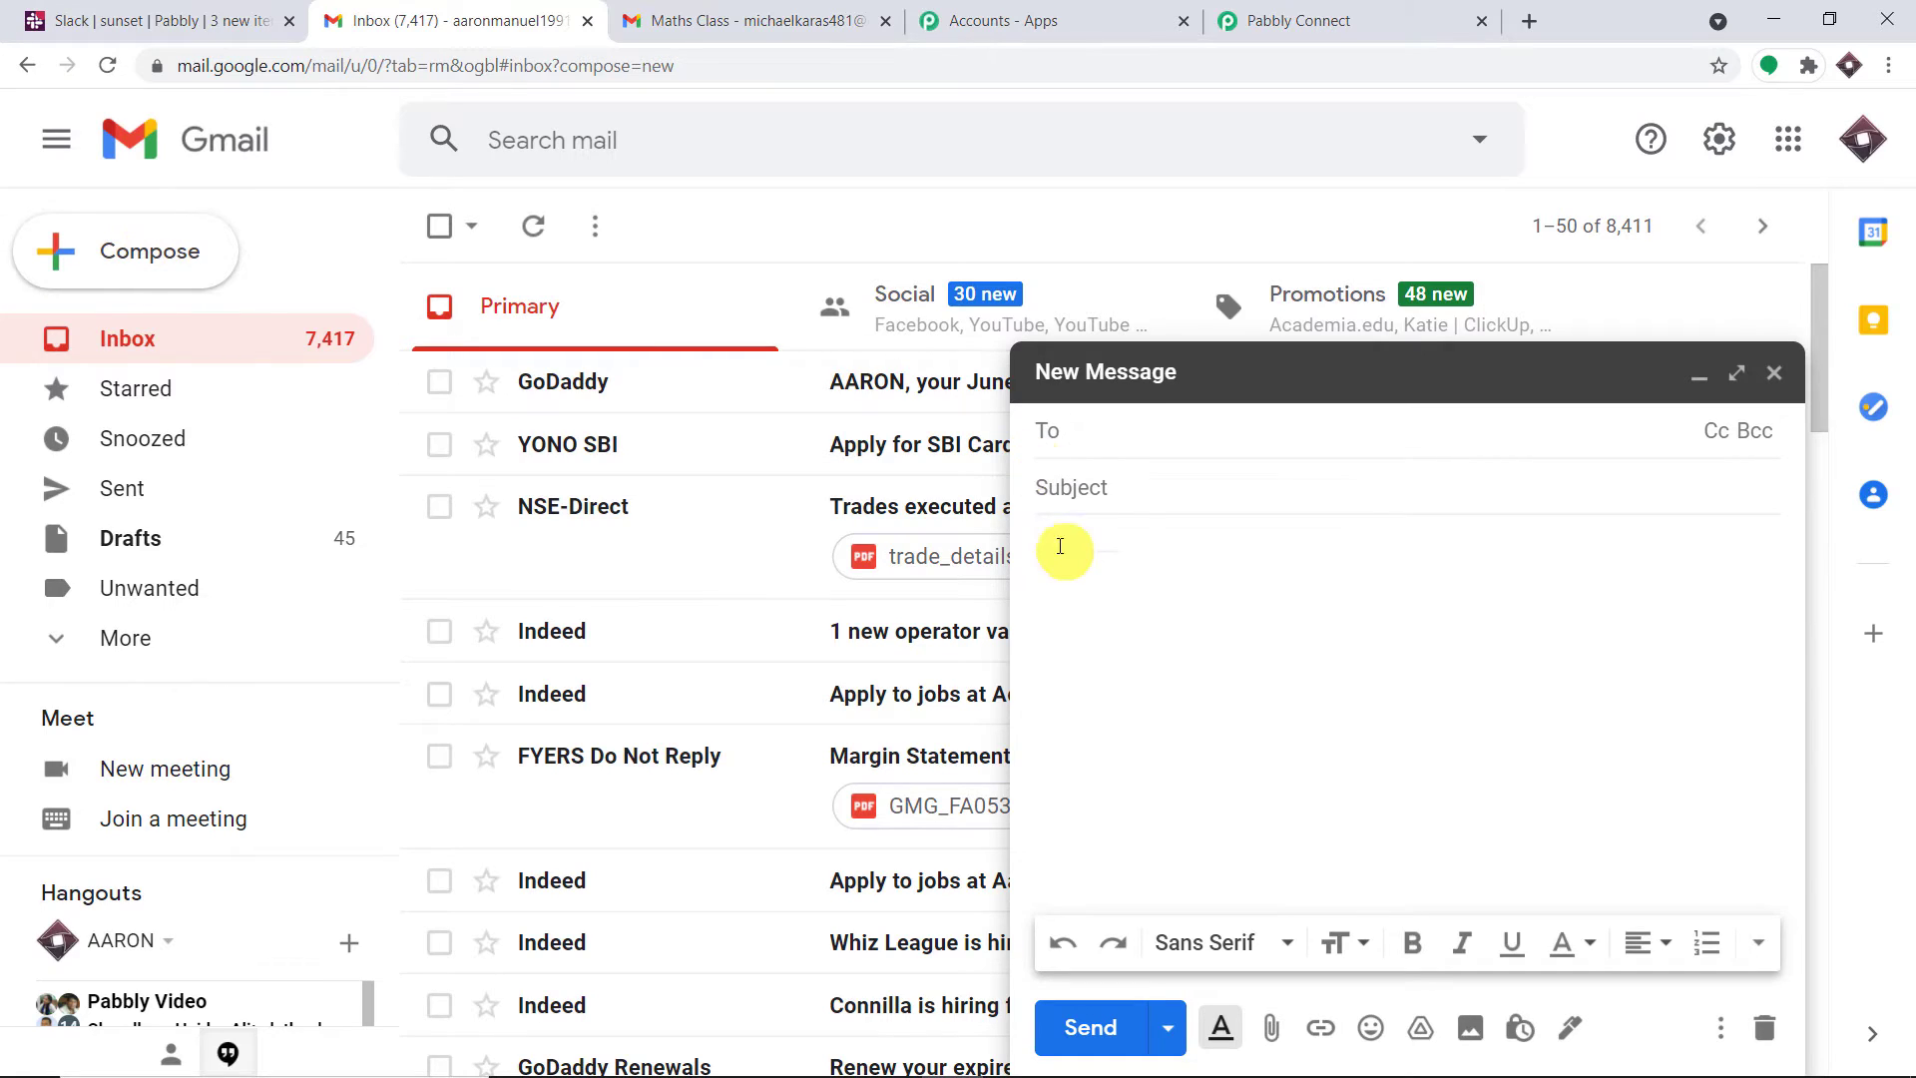
{"action": "left_click", "coordinate": [1059, 508]}
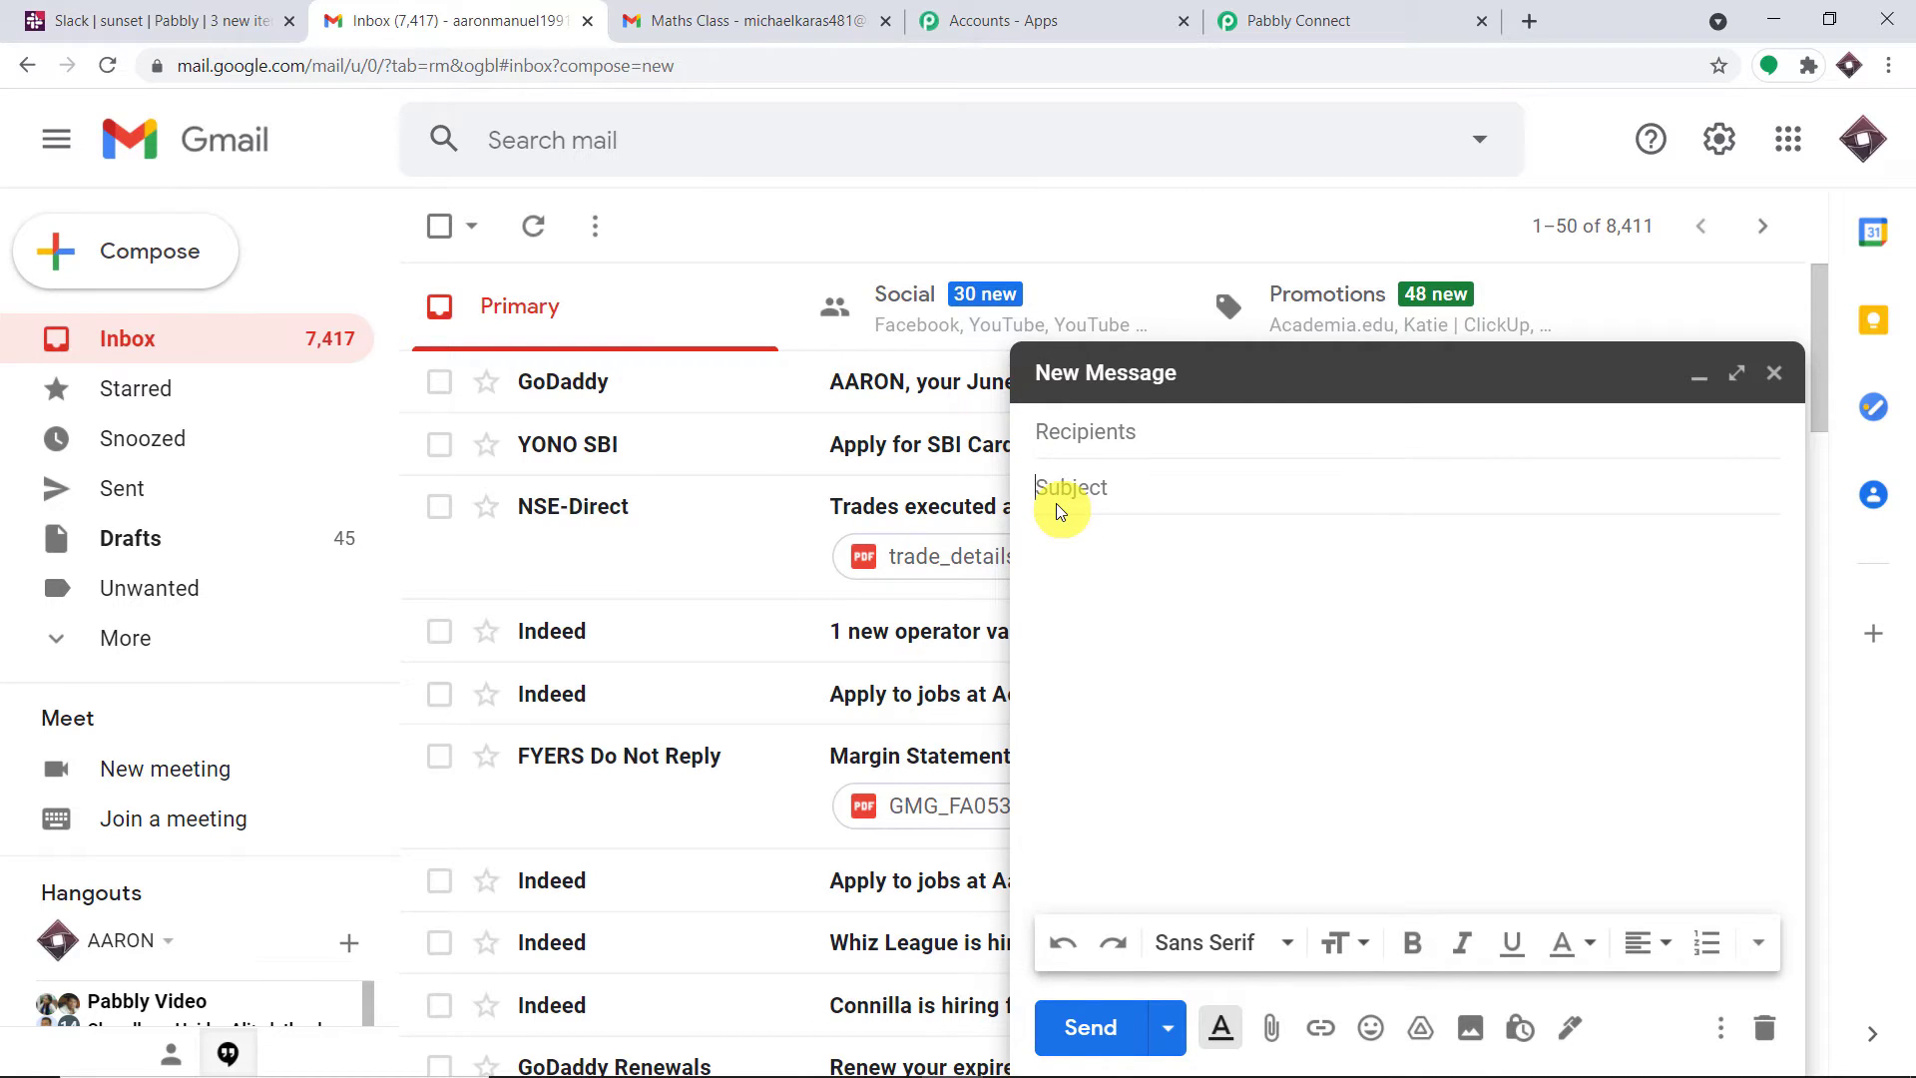
{"action": "type", "text": "Science Class Postponed"}
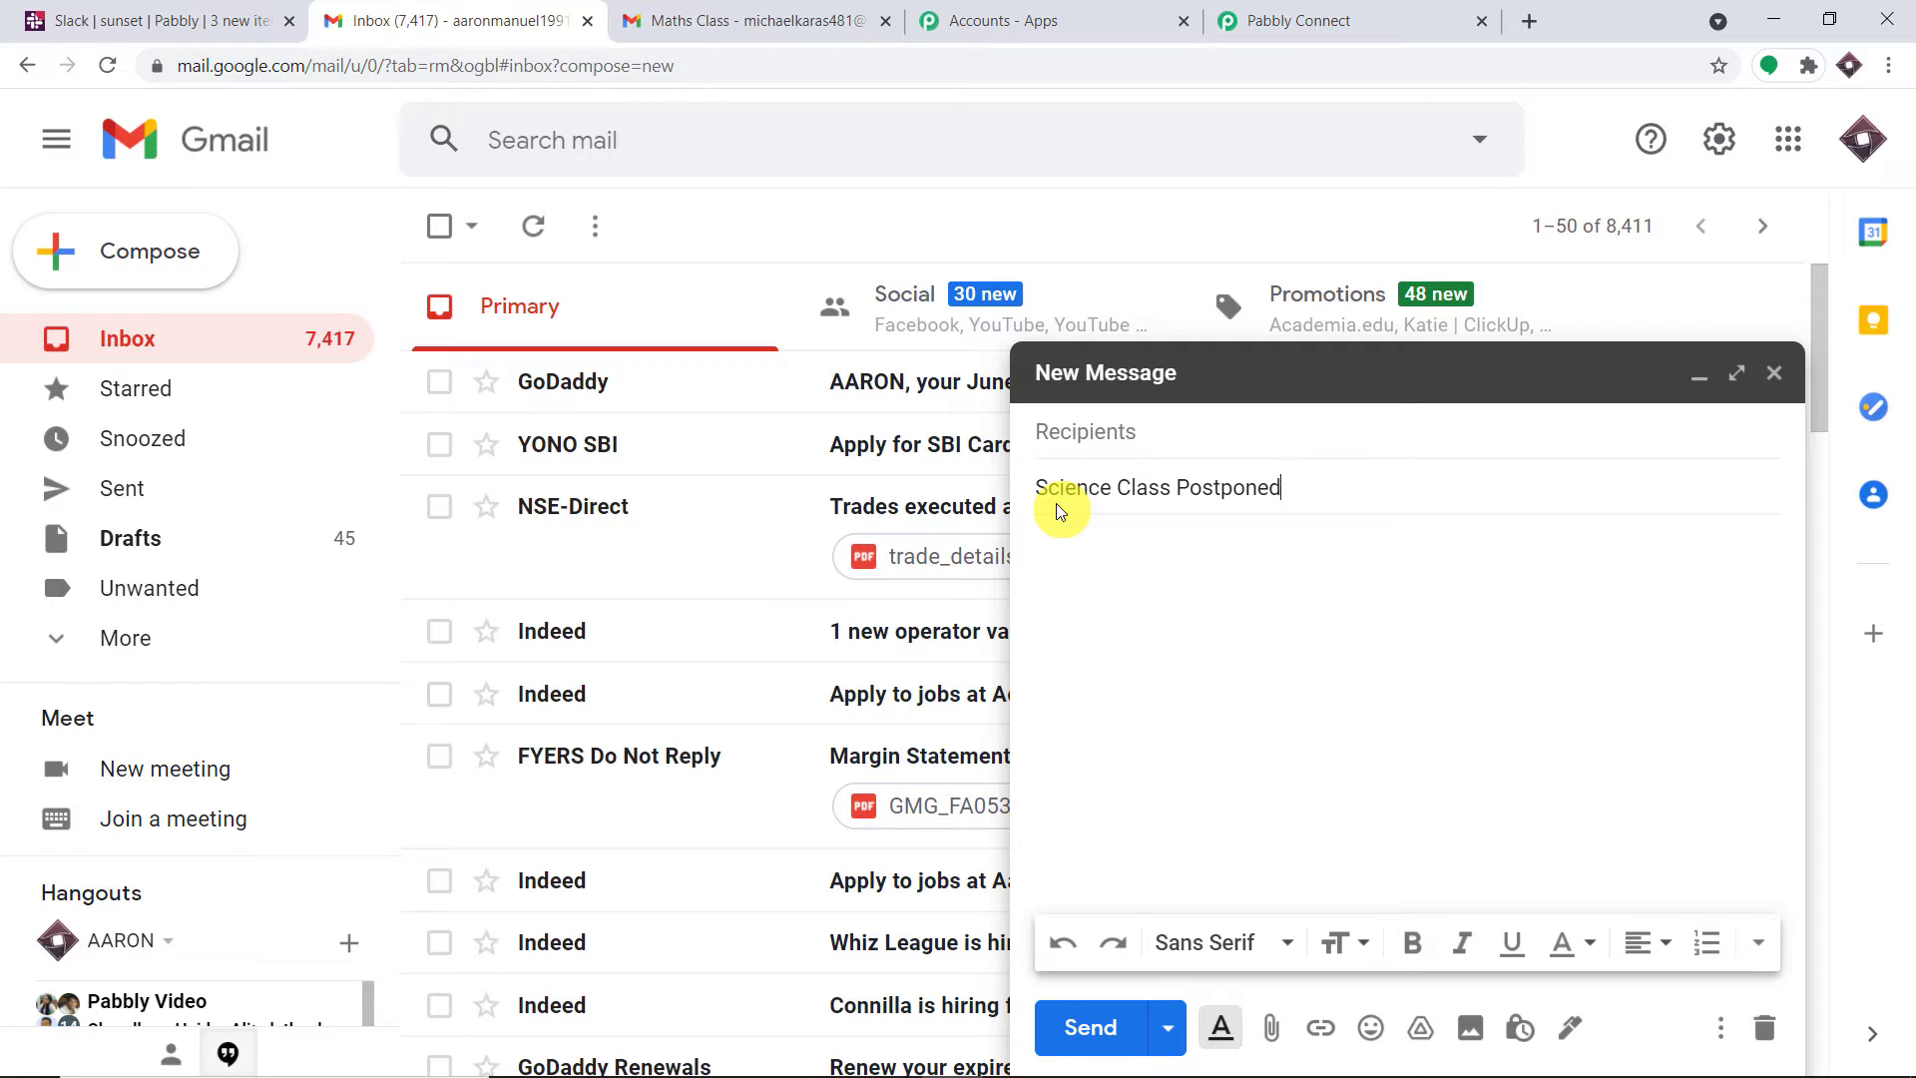
{"action": "left_click", "coordinate": [1080, 435]}
{"action": "left_click", "coordinate": [1082, 547]}
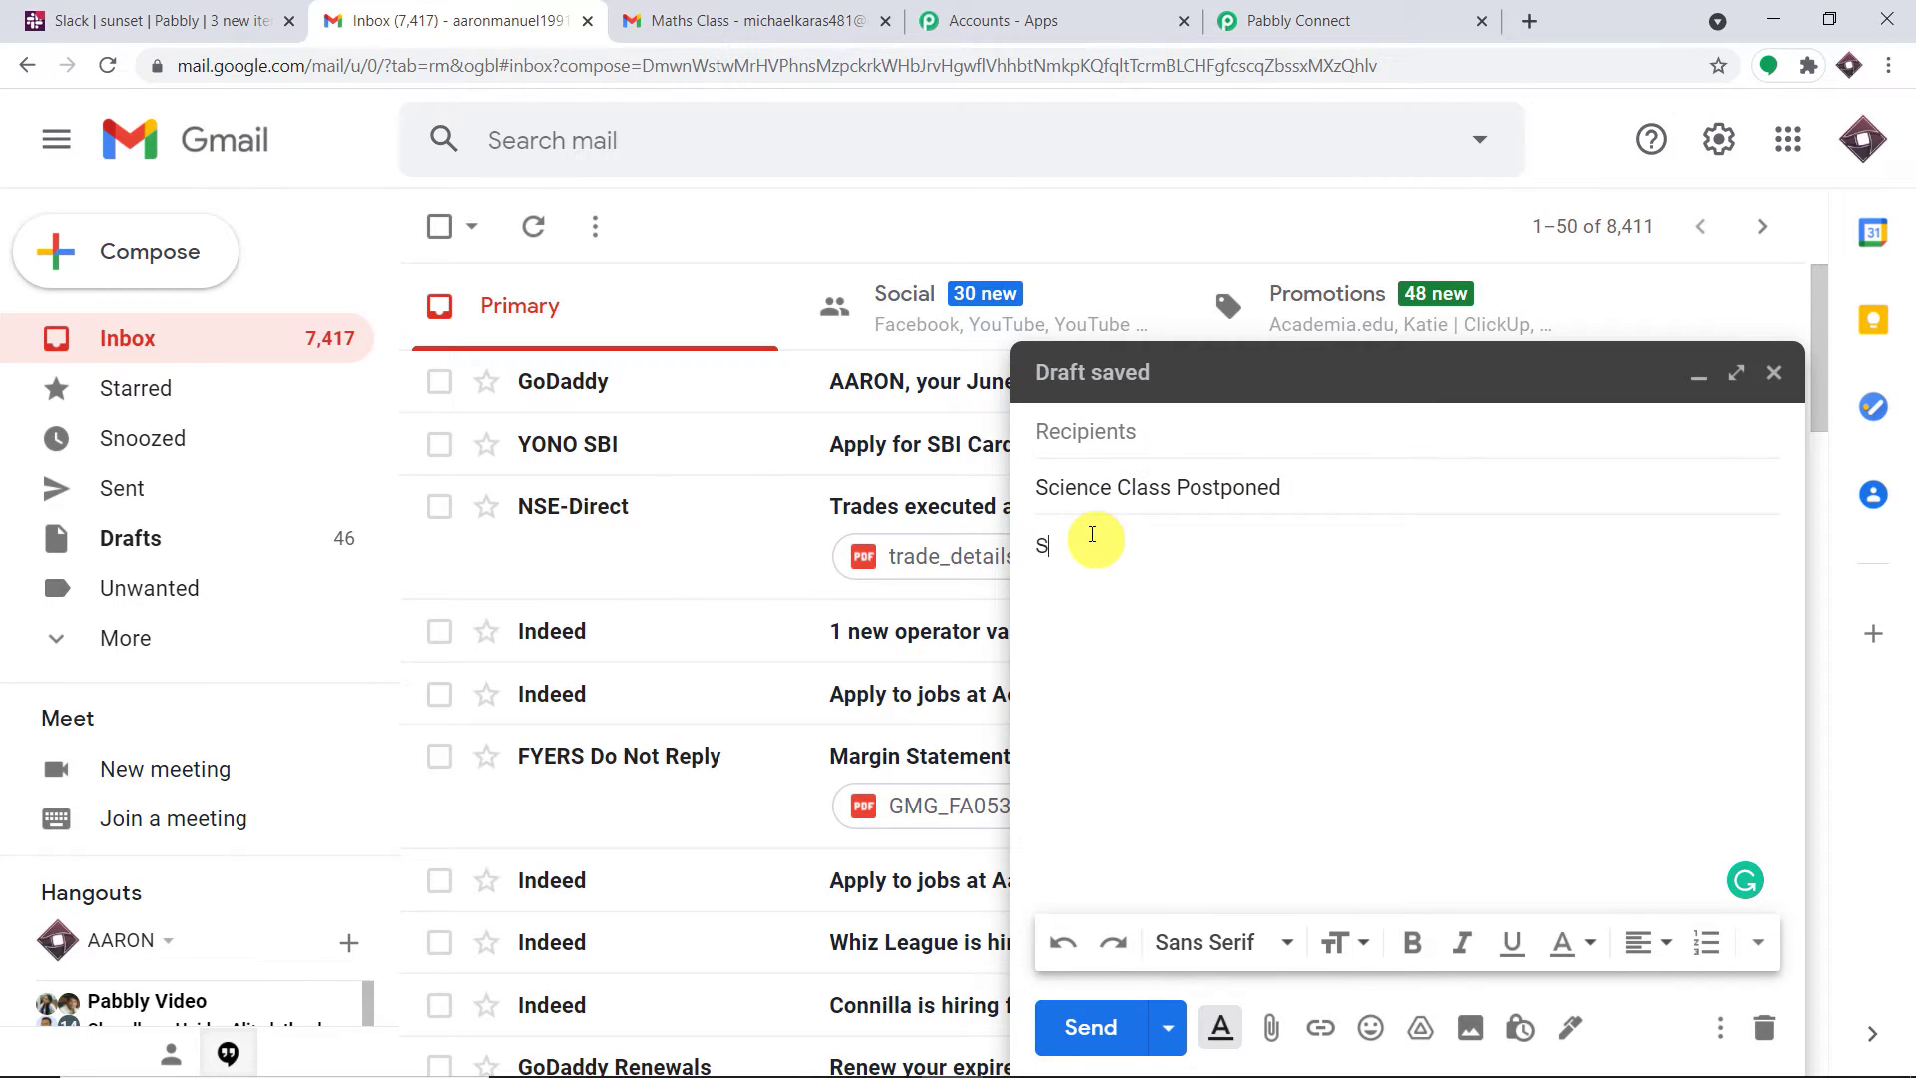
{"action": "type", "text": "Due"}
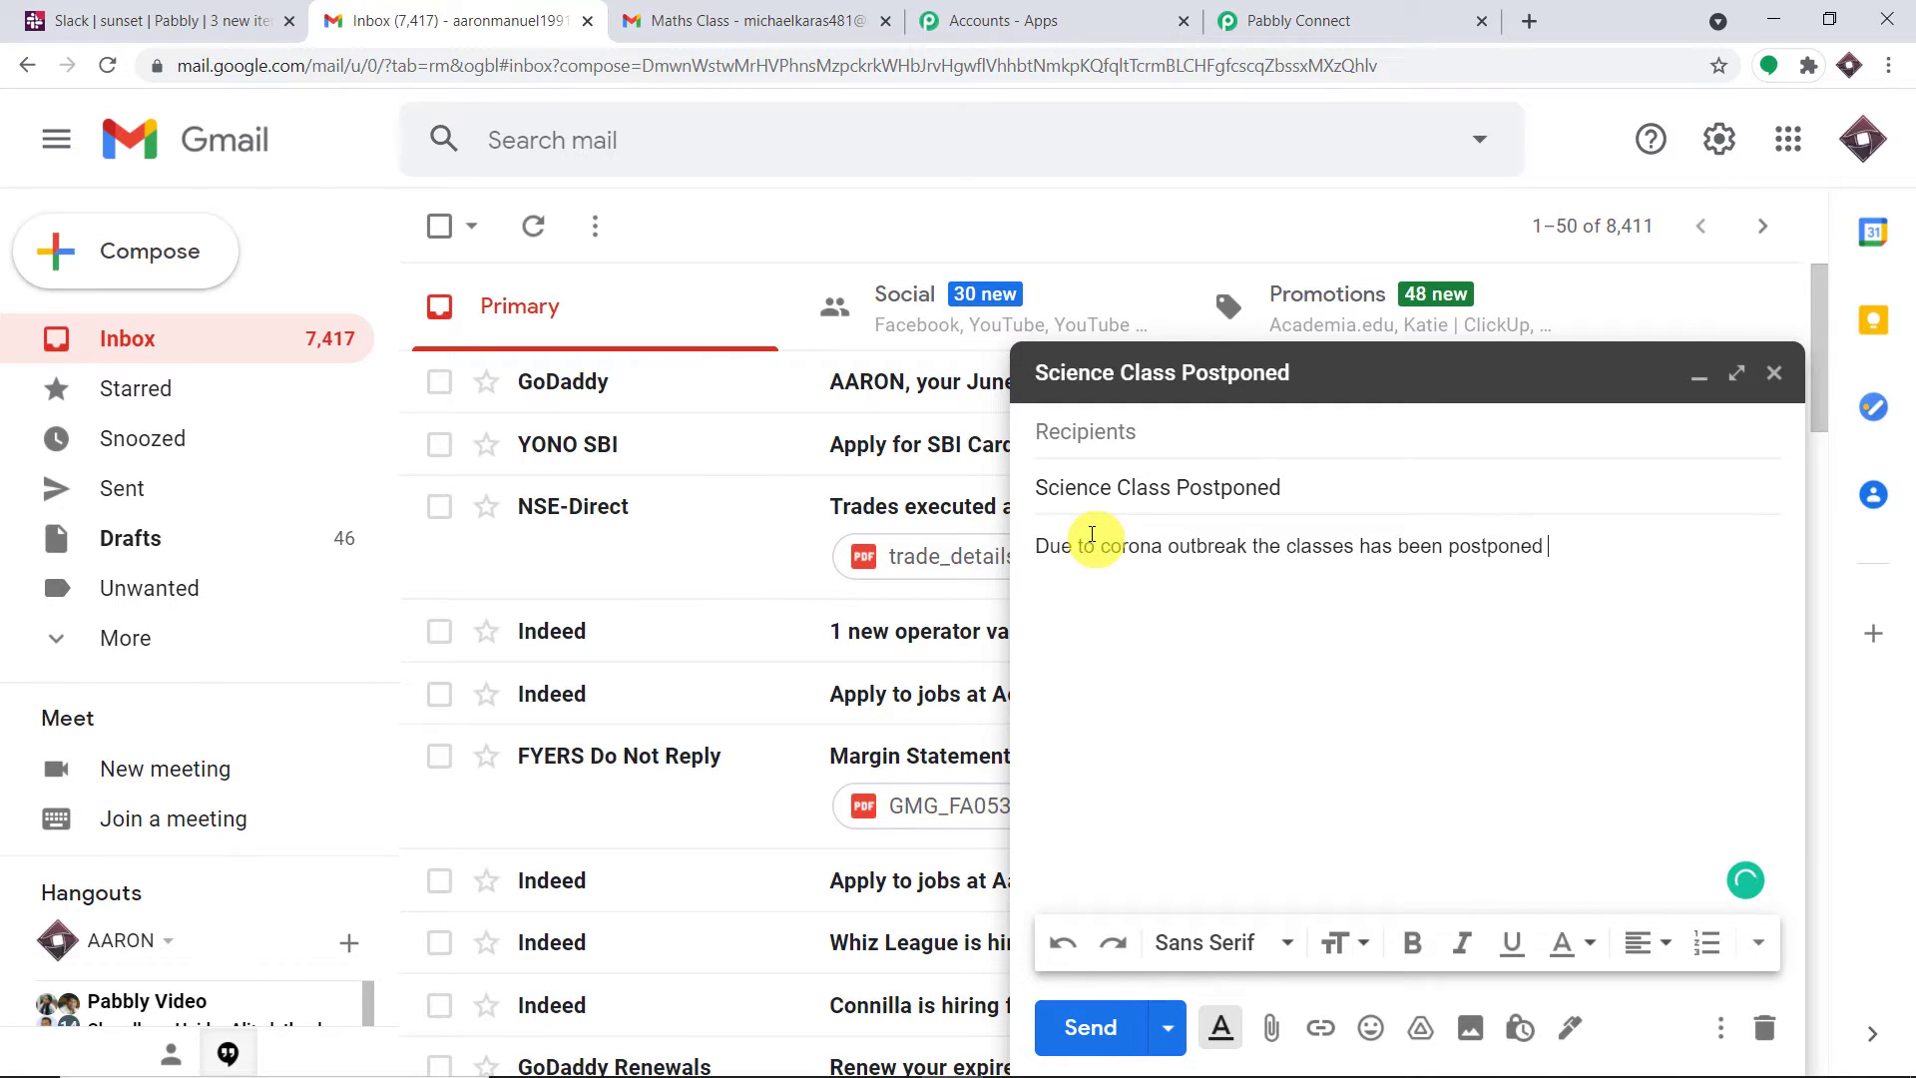
Paste the Pabbly capture address as the recipient and send the email
{"action": "left_click", "coordinate": [1070, 435]}
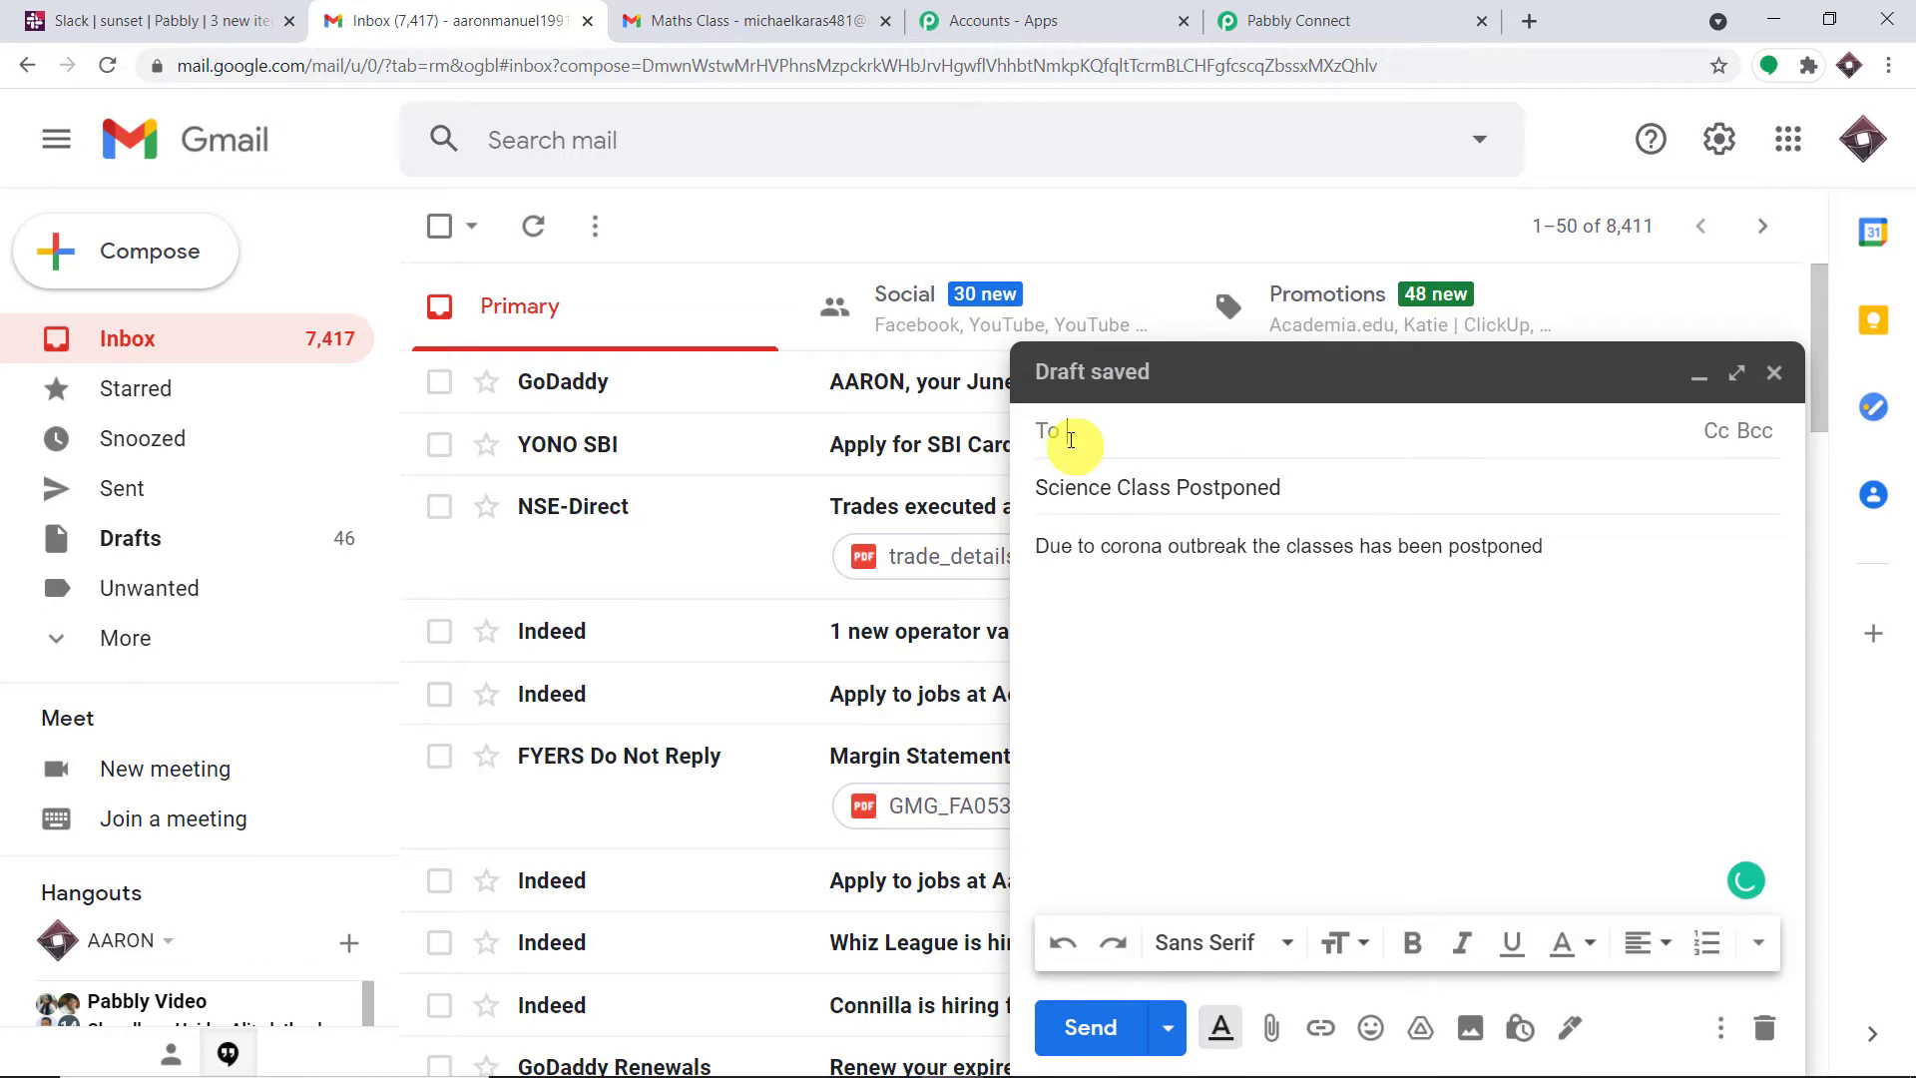
{"action": "right_click", "coordinate": [1071, 439]}
{"action": "left_click", "coordinate": [1157, 638]}
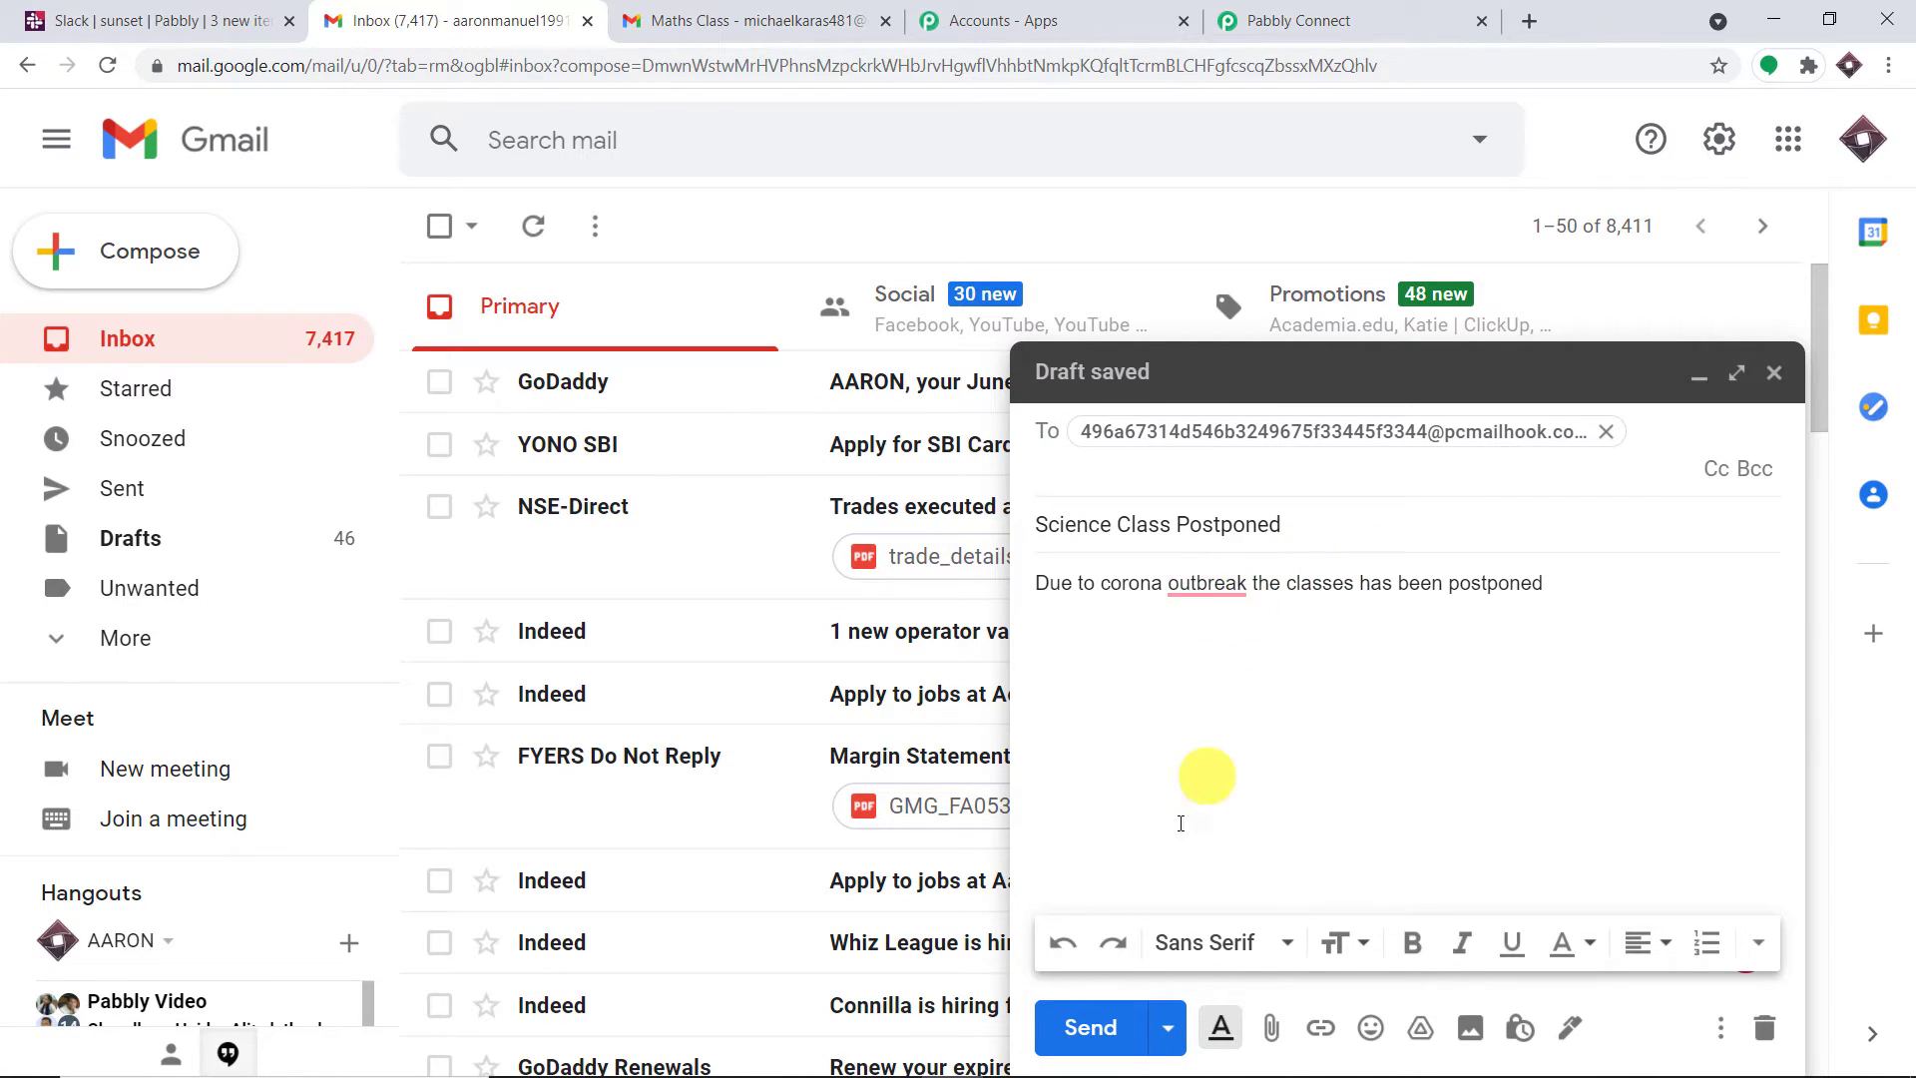
{"action": "left_click", "coordinate": [1104, 1038]}
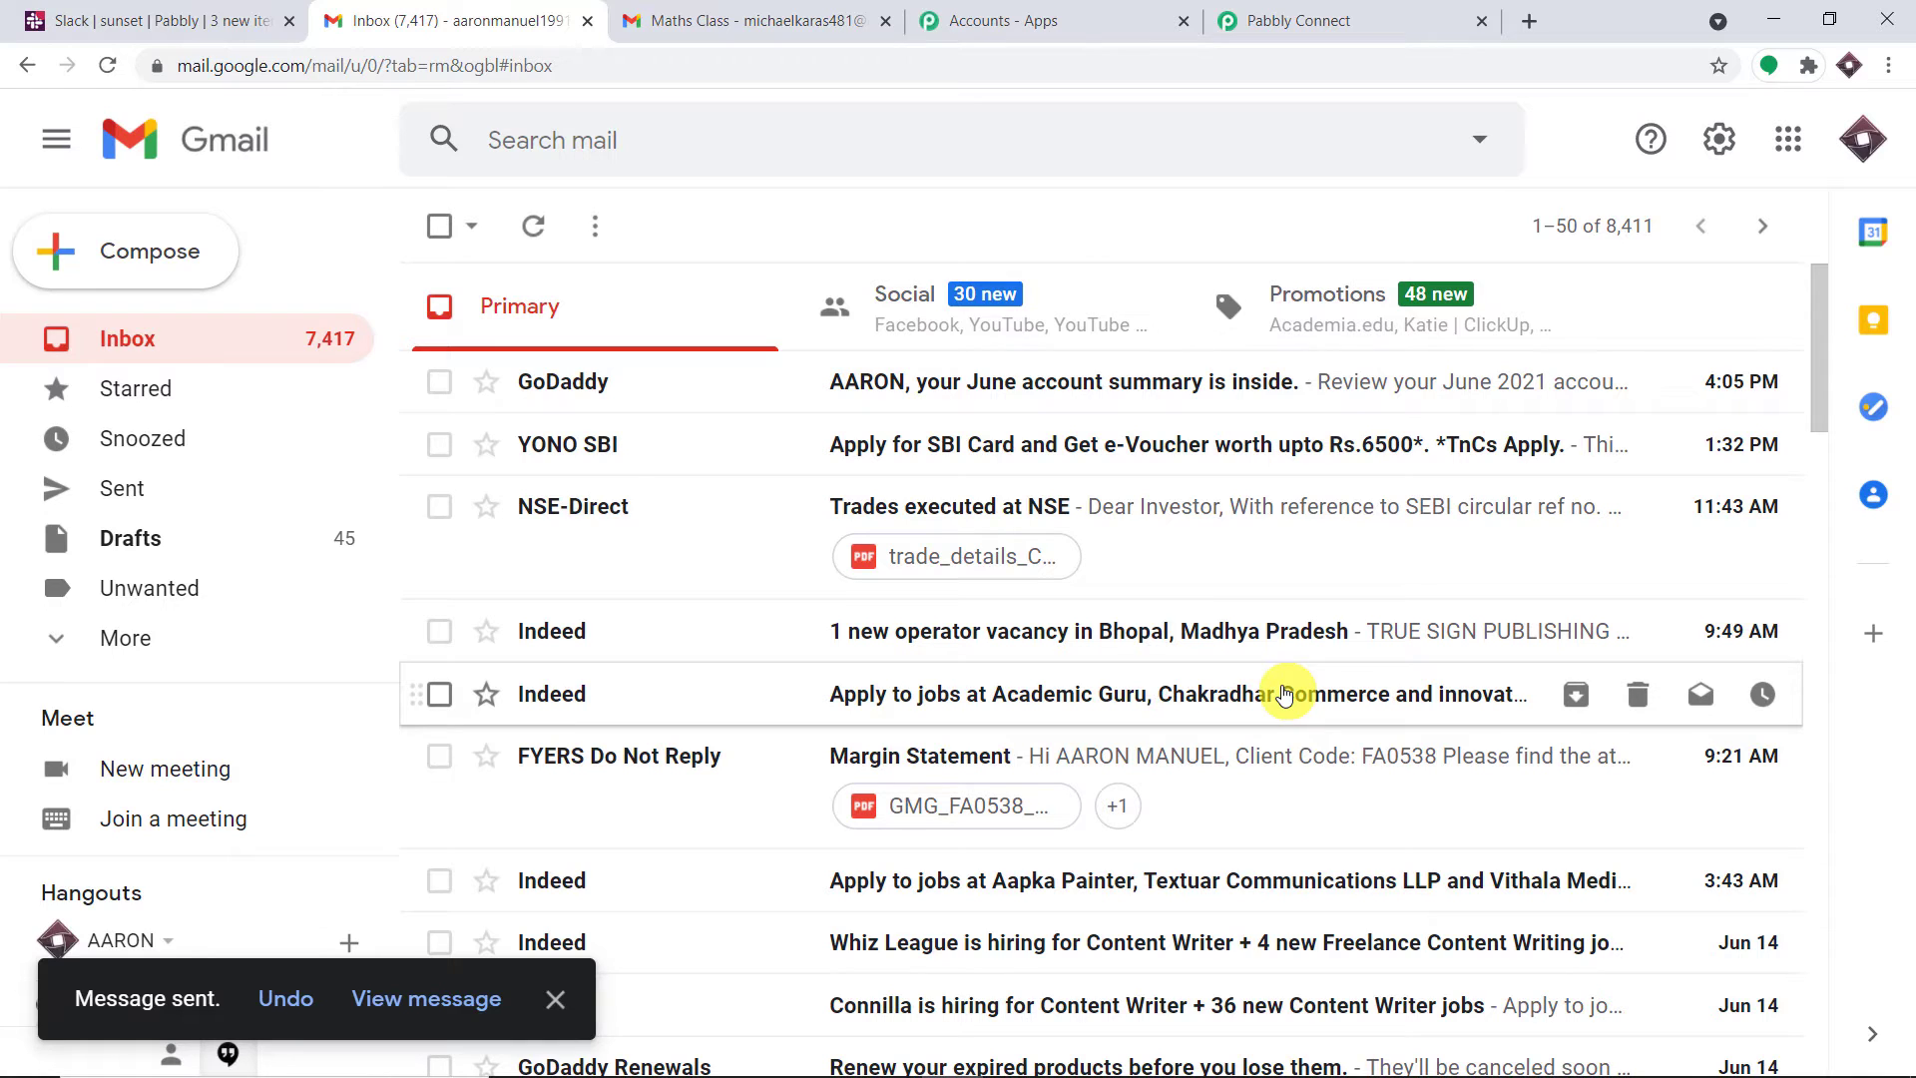
In Pabbly Connect, check the captured sender name, sender address and subject 'Science Class Postponed'
{"action": "left_click", "coordinate": [1262, 10]}
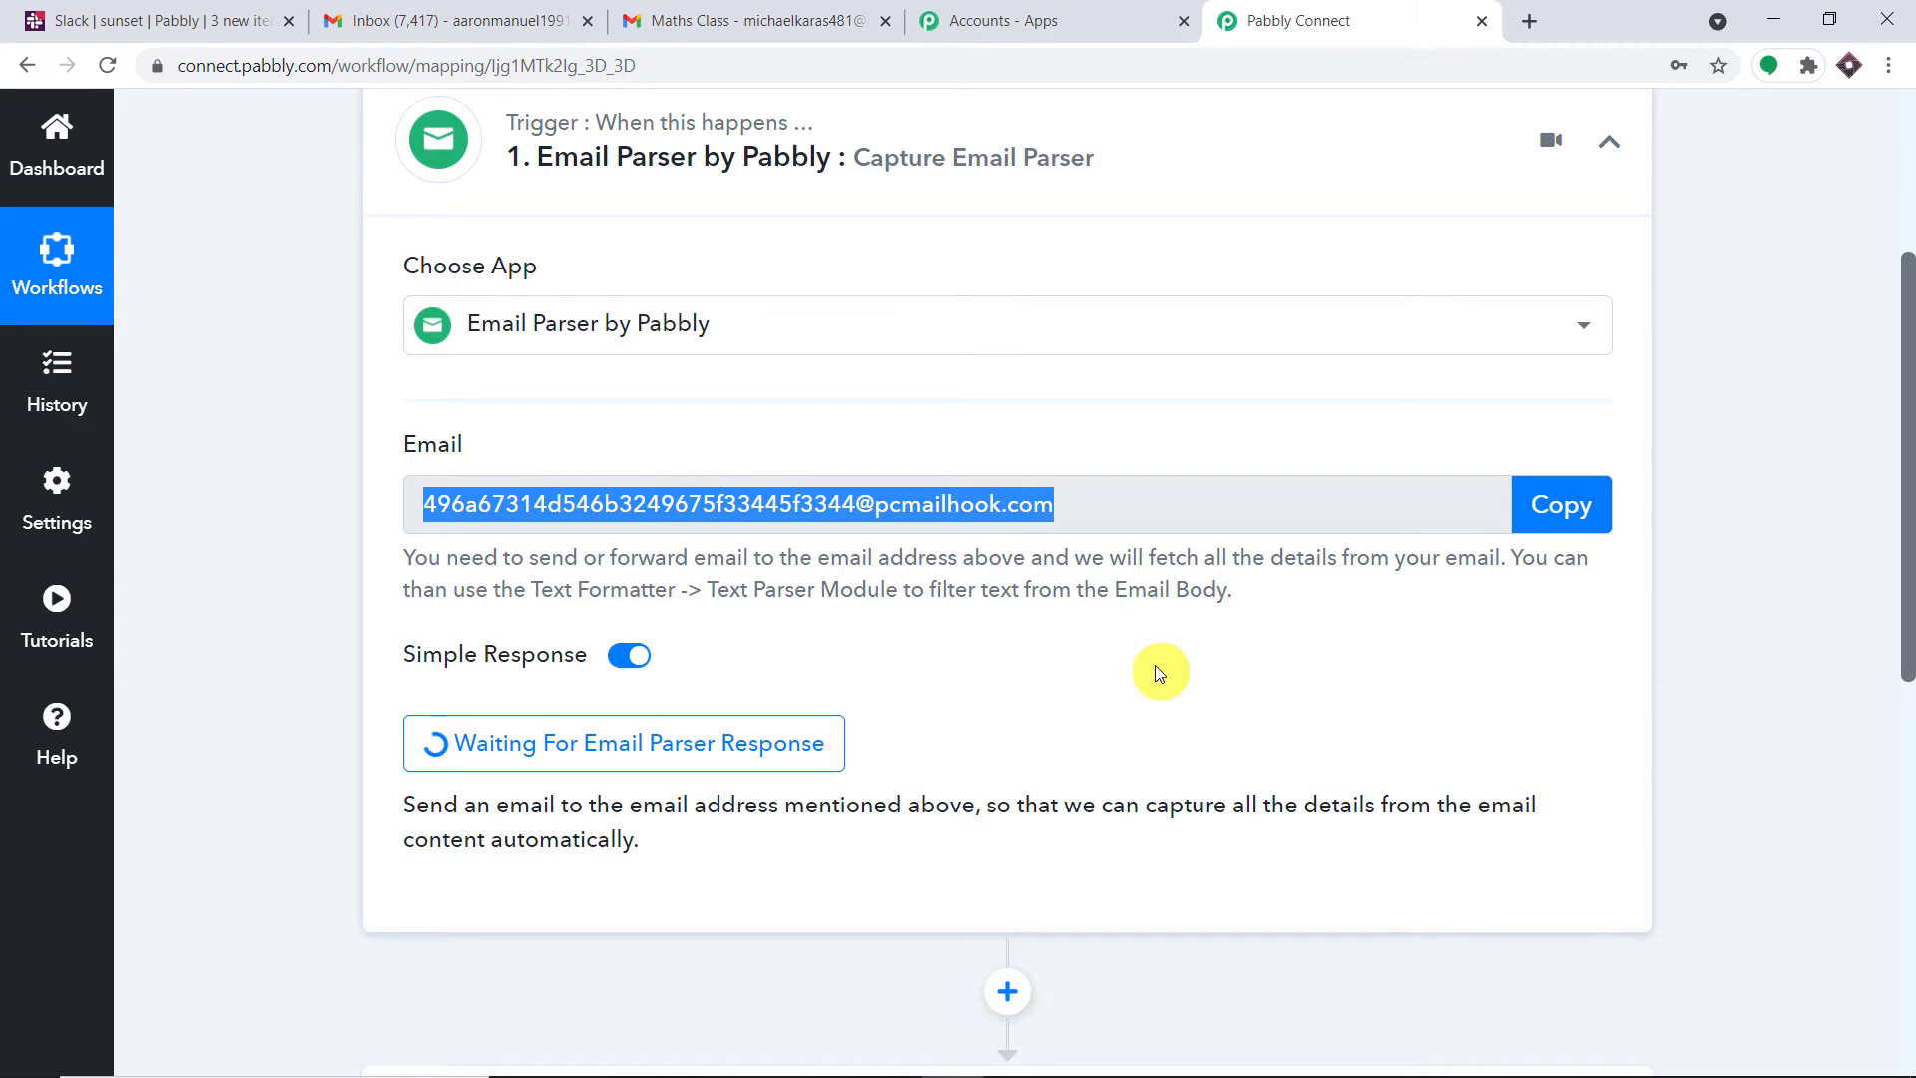
{"action": "scroll", "coordinate": [1511, 626], "scroll_direction": "down", "scroll_amount": 4}
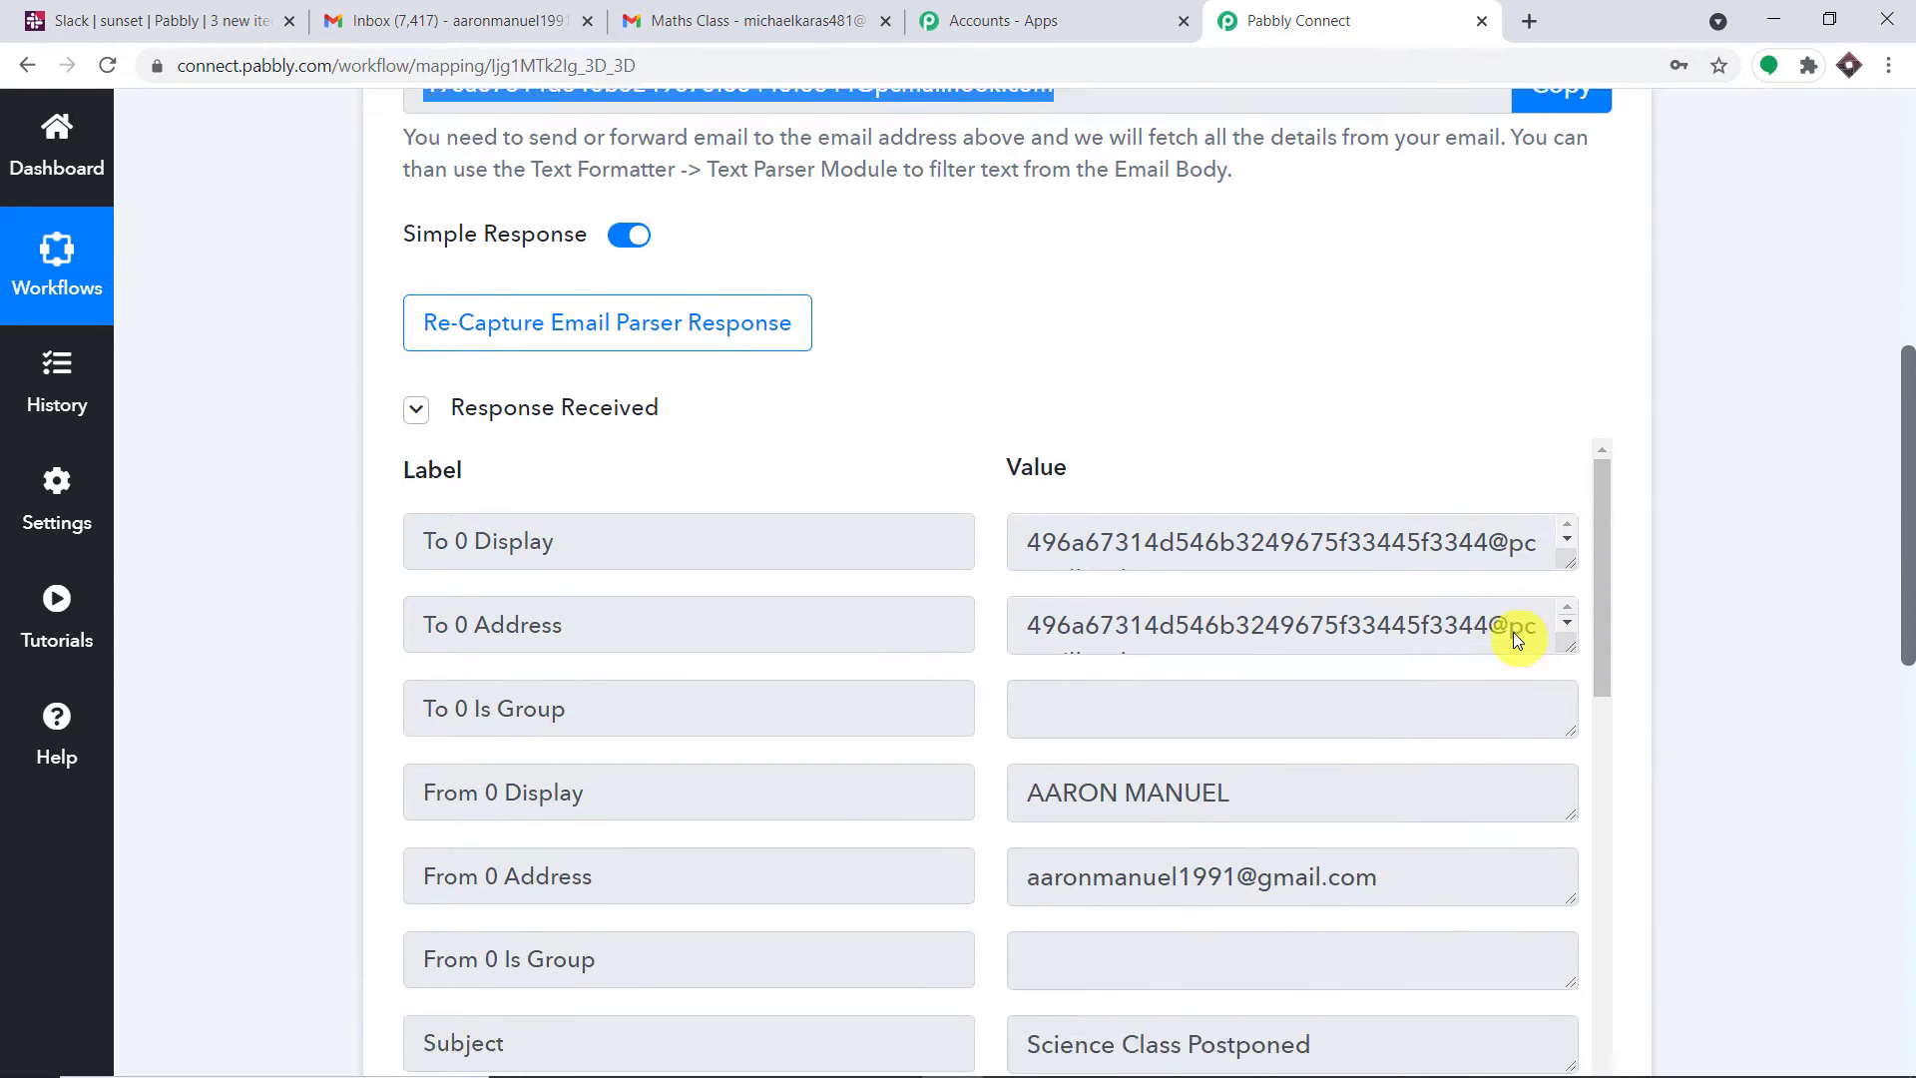
{"action": "scroll", "coordinate": [1512, 631], "scroll_direction": "down", "scroll_amount": 3}
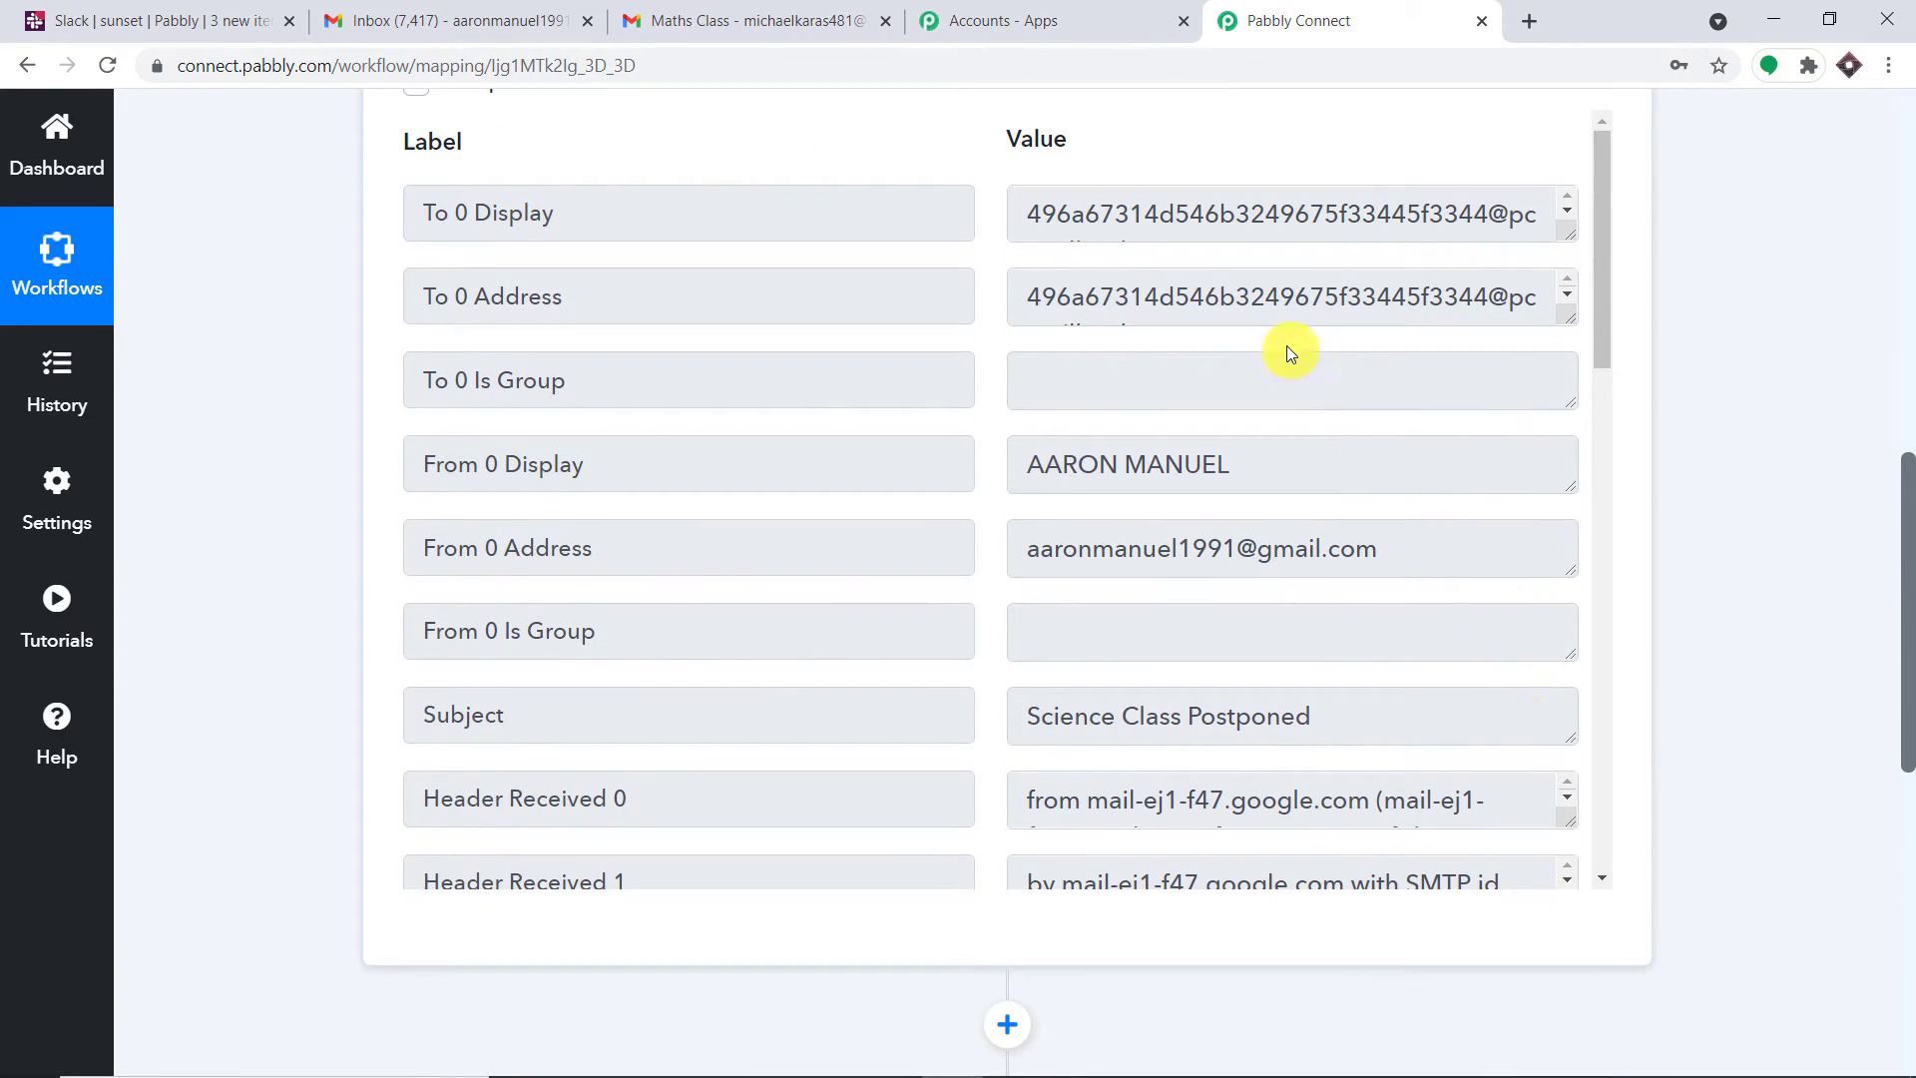
{"action": "left_click_drag", "start_coordinate": [1253, 460], "coordinate": [1026, 462]}
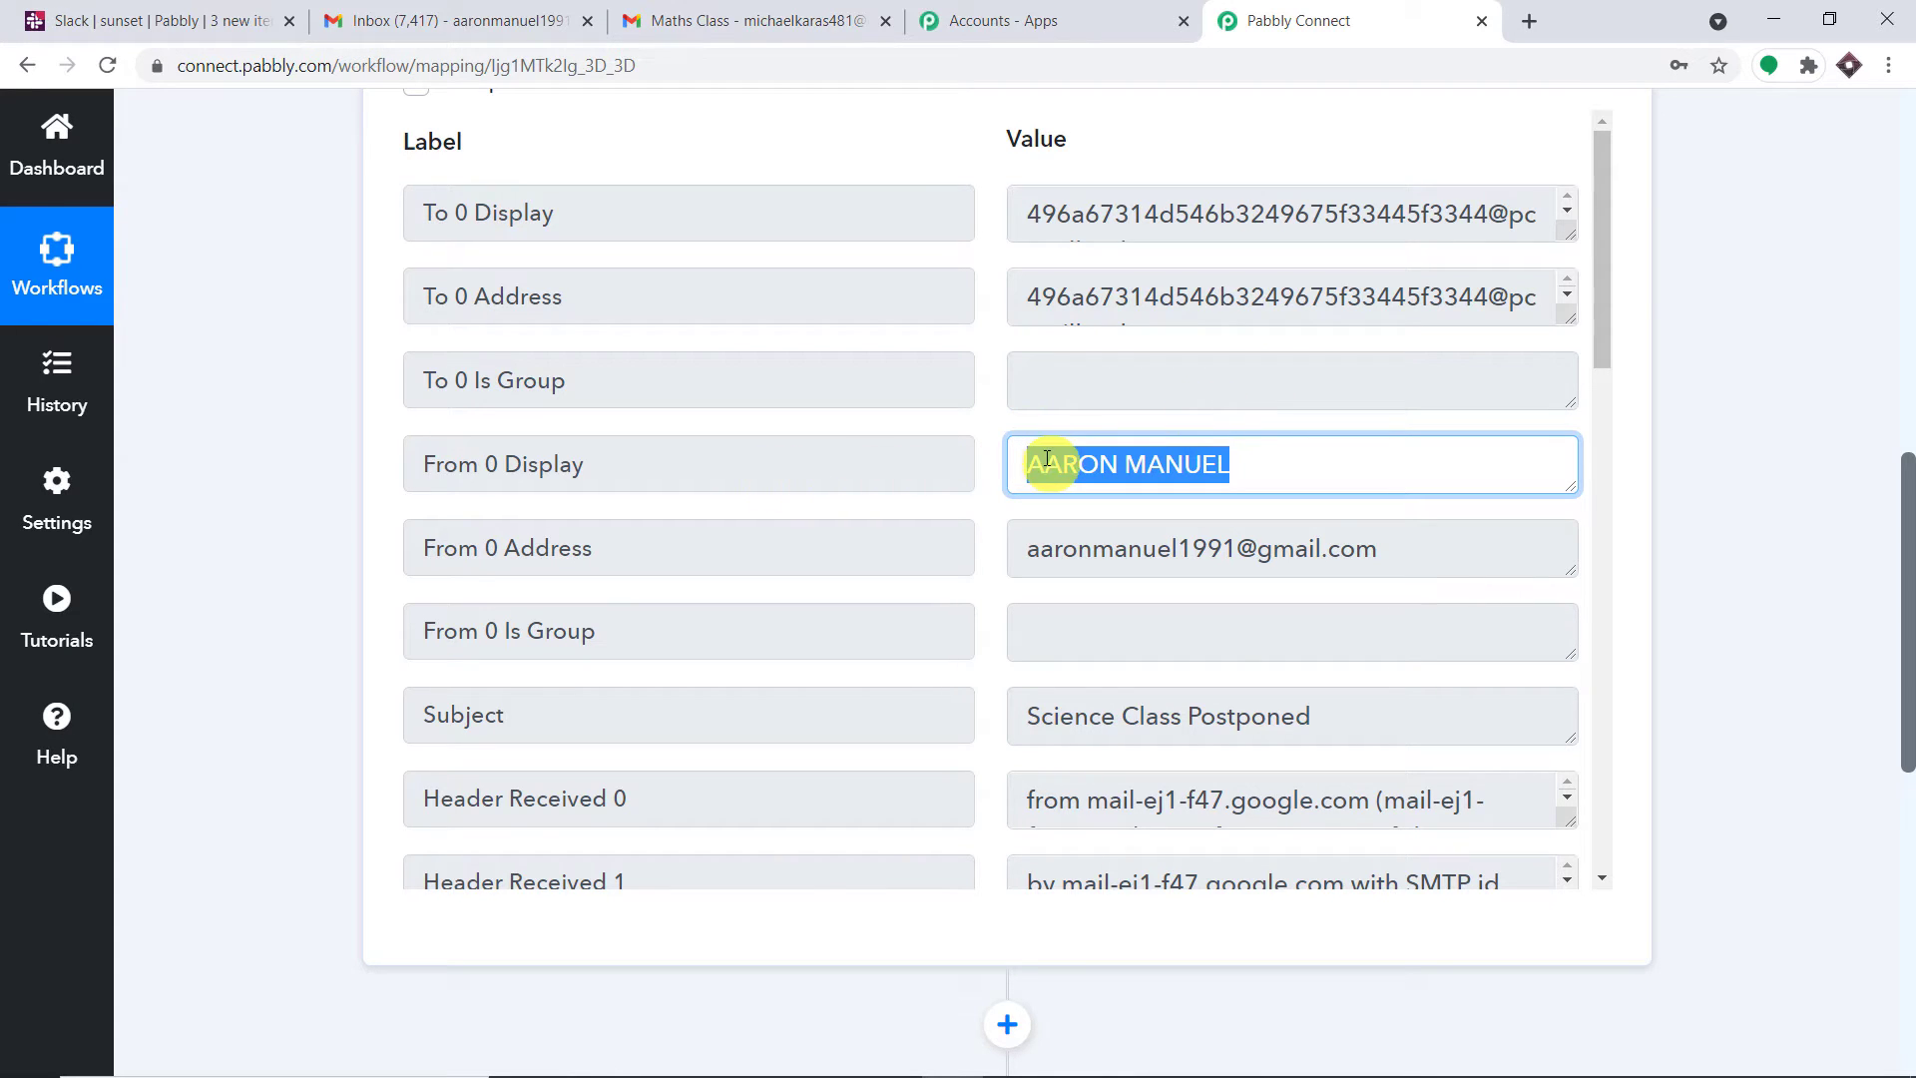
{"action": "left_click_drag", "start_coordinate": [1030, 548], "coordinate": [1387, 548]}
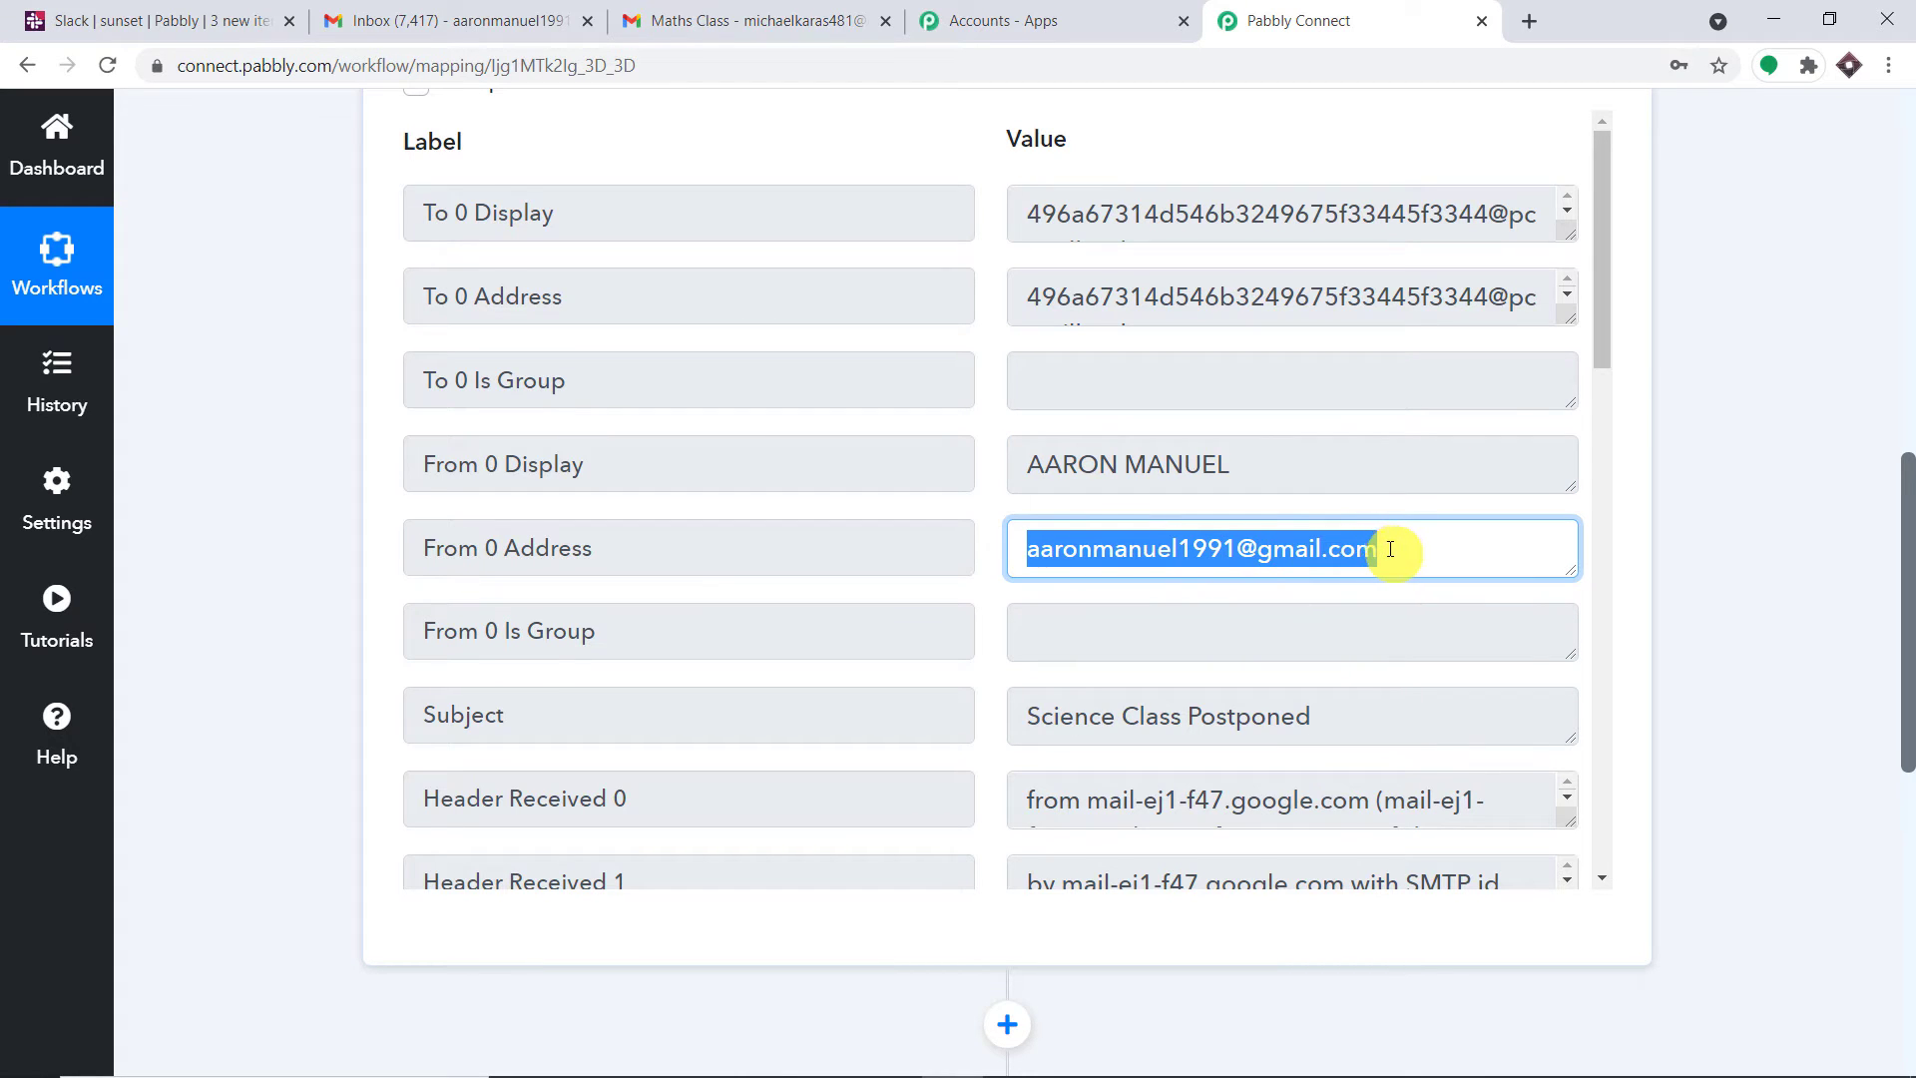
{"action": "scroll", "coordinate": [1240, 543], "scroll_direction": "down", "scroll_amount": 1}
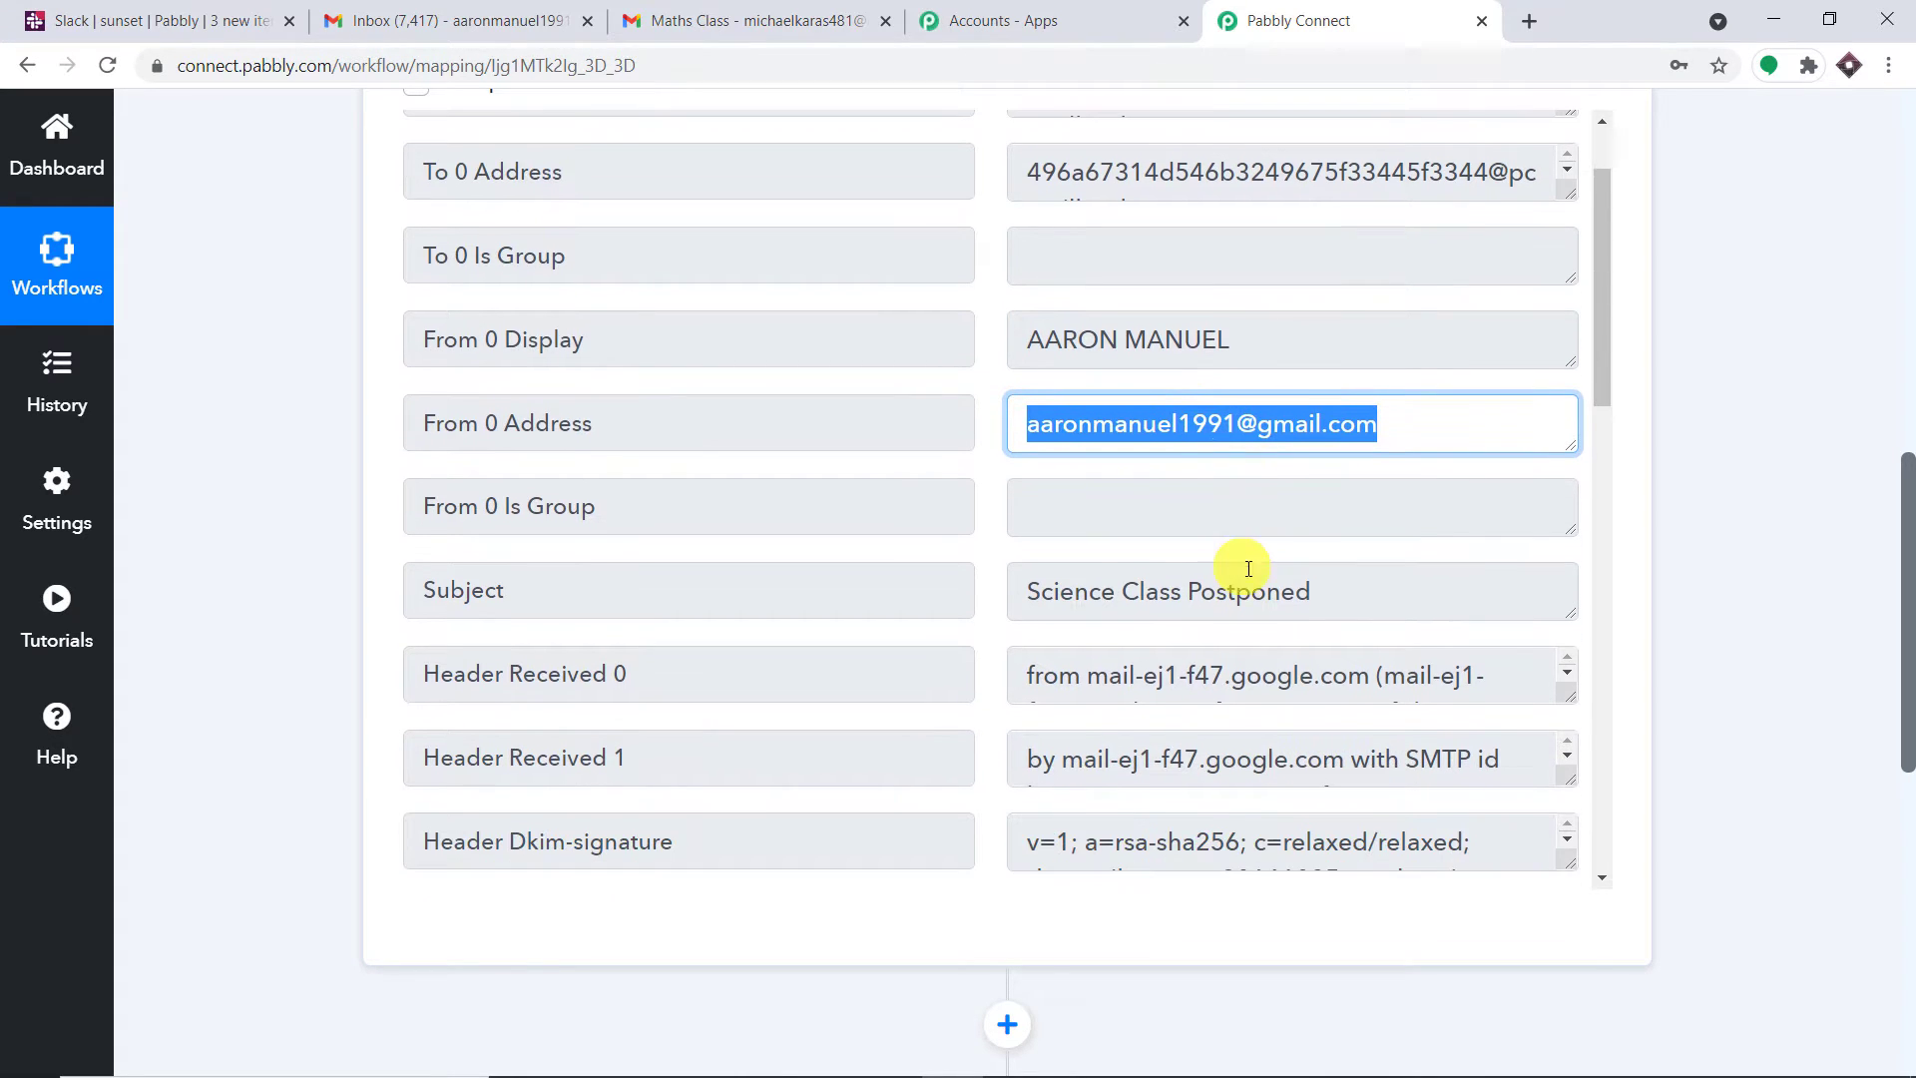
{"action": "left_click_drag", "start_coordinate": [1308, 590], "coordinate": [992, 599]}
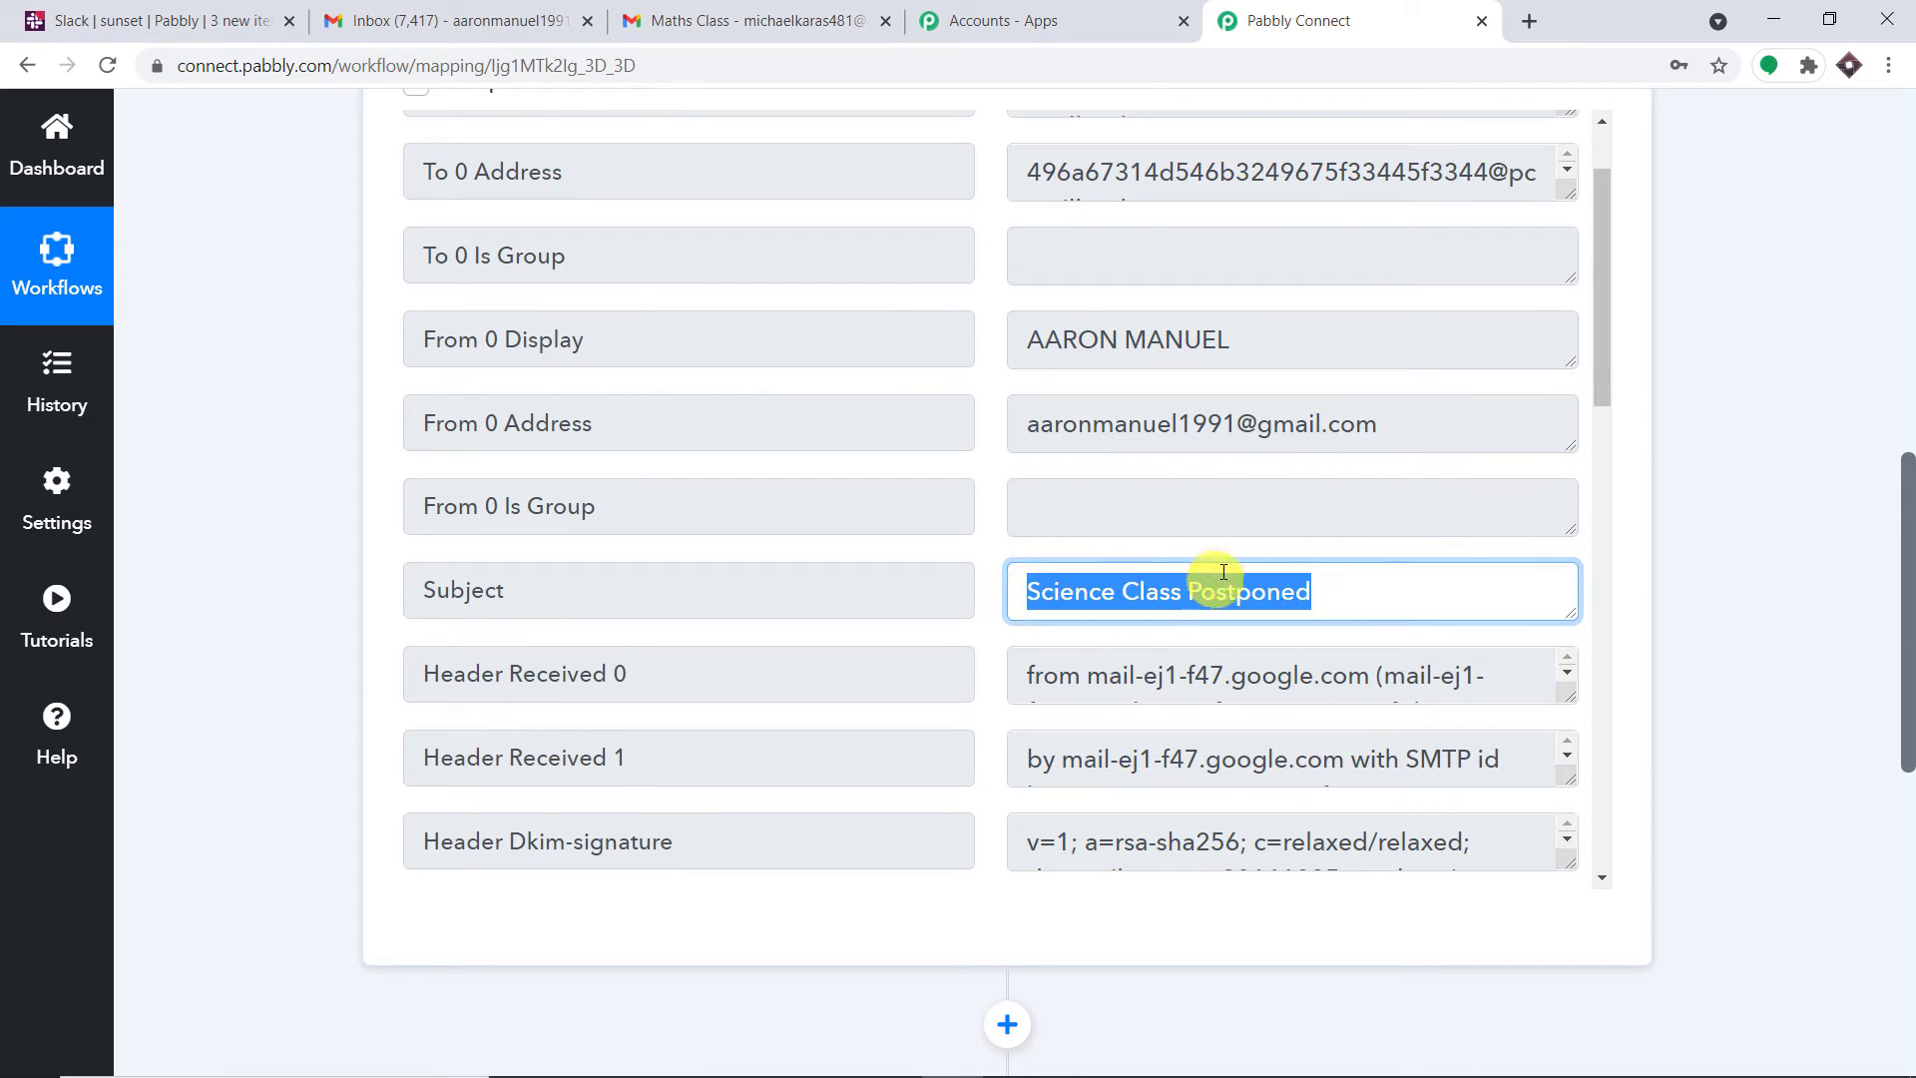
Enlarge the Body Text box and review the captured body about postponed classes
{"action": "scroll", "coordinate": [1301, 566], "scroll_direction": "down", "scroll_amount": 5}
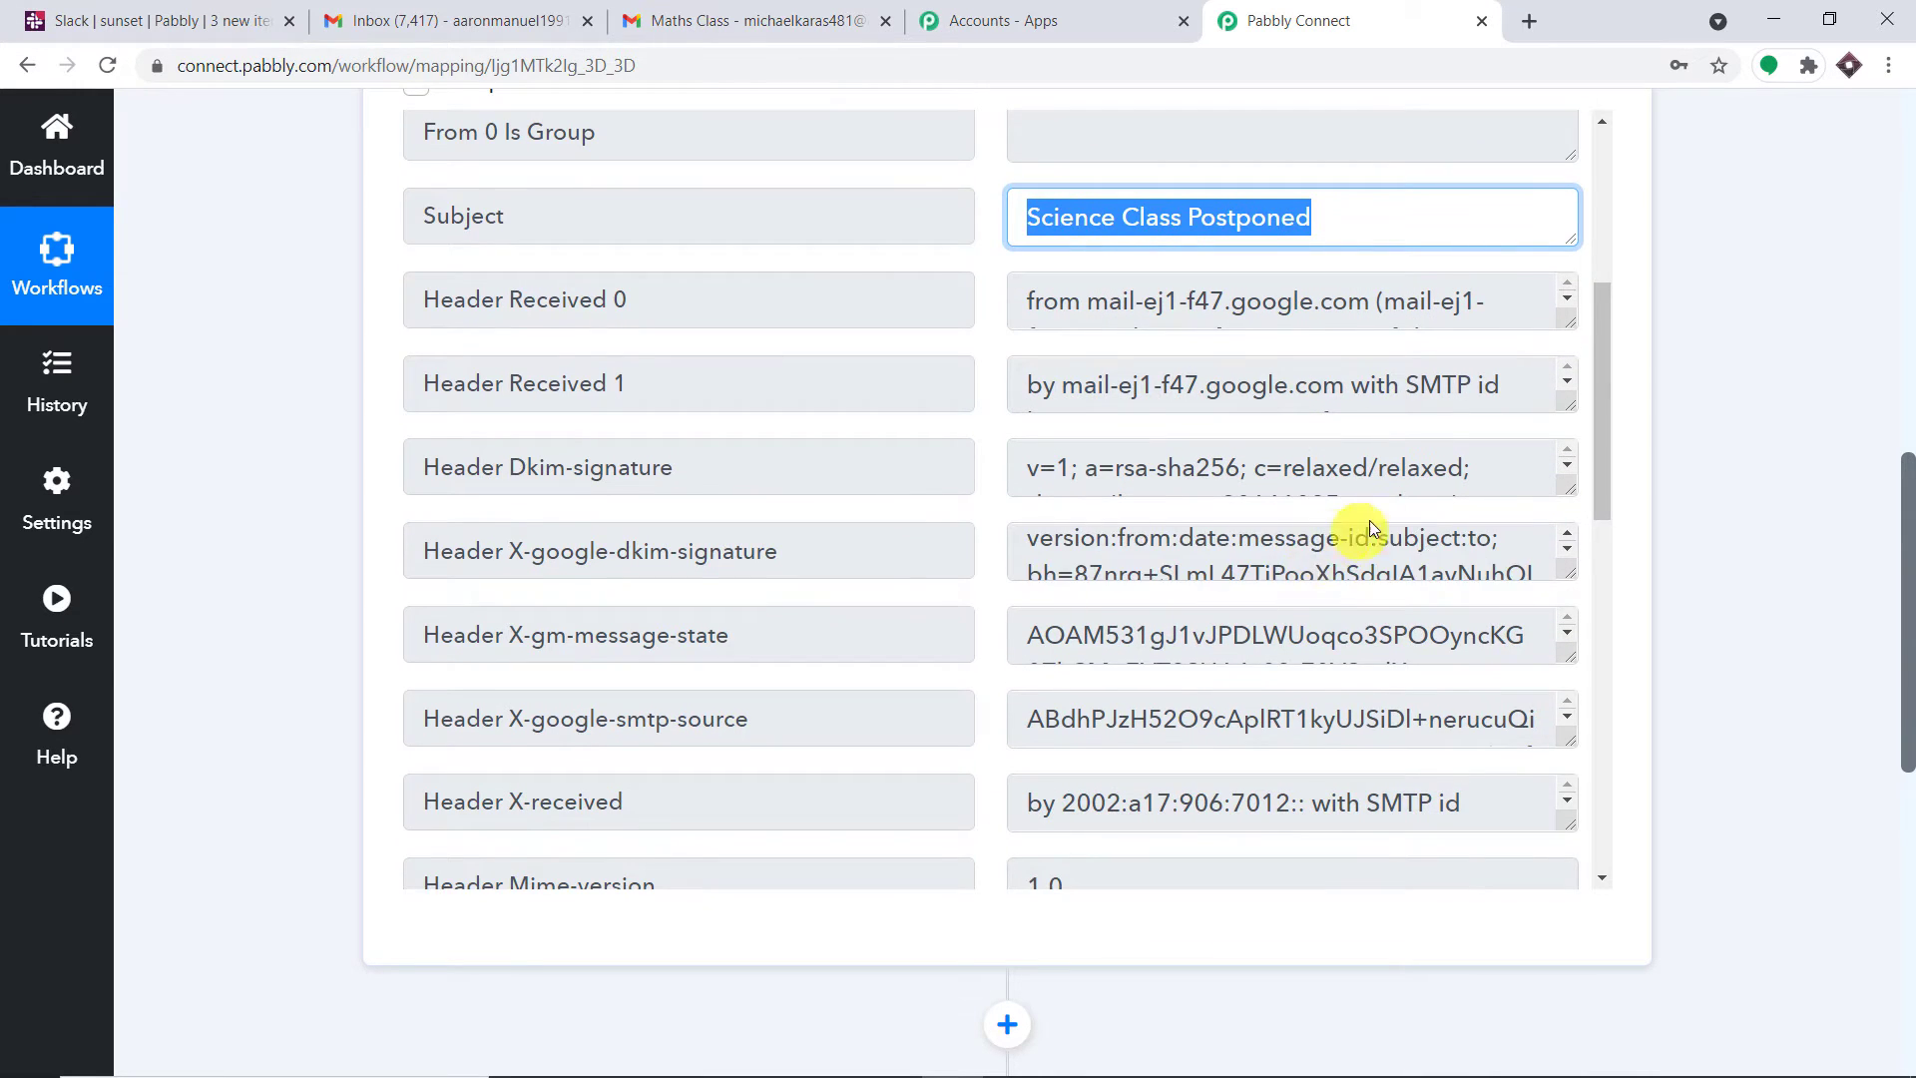
{"action": "scroll", "coordinate": [1421, 529], "scroll_direction": "down", "scroll_amount": 4}
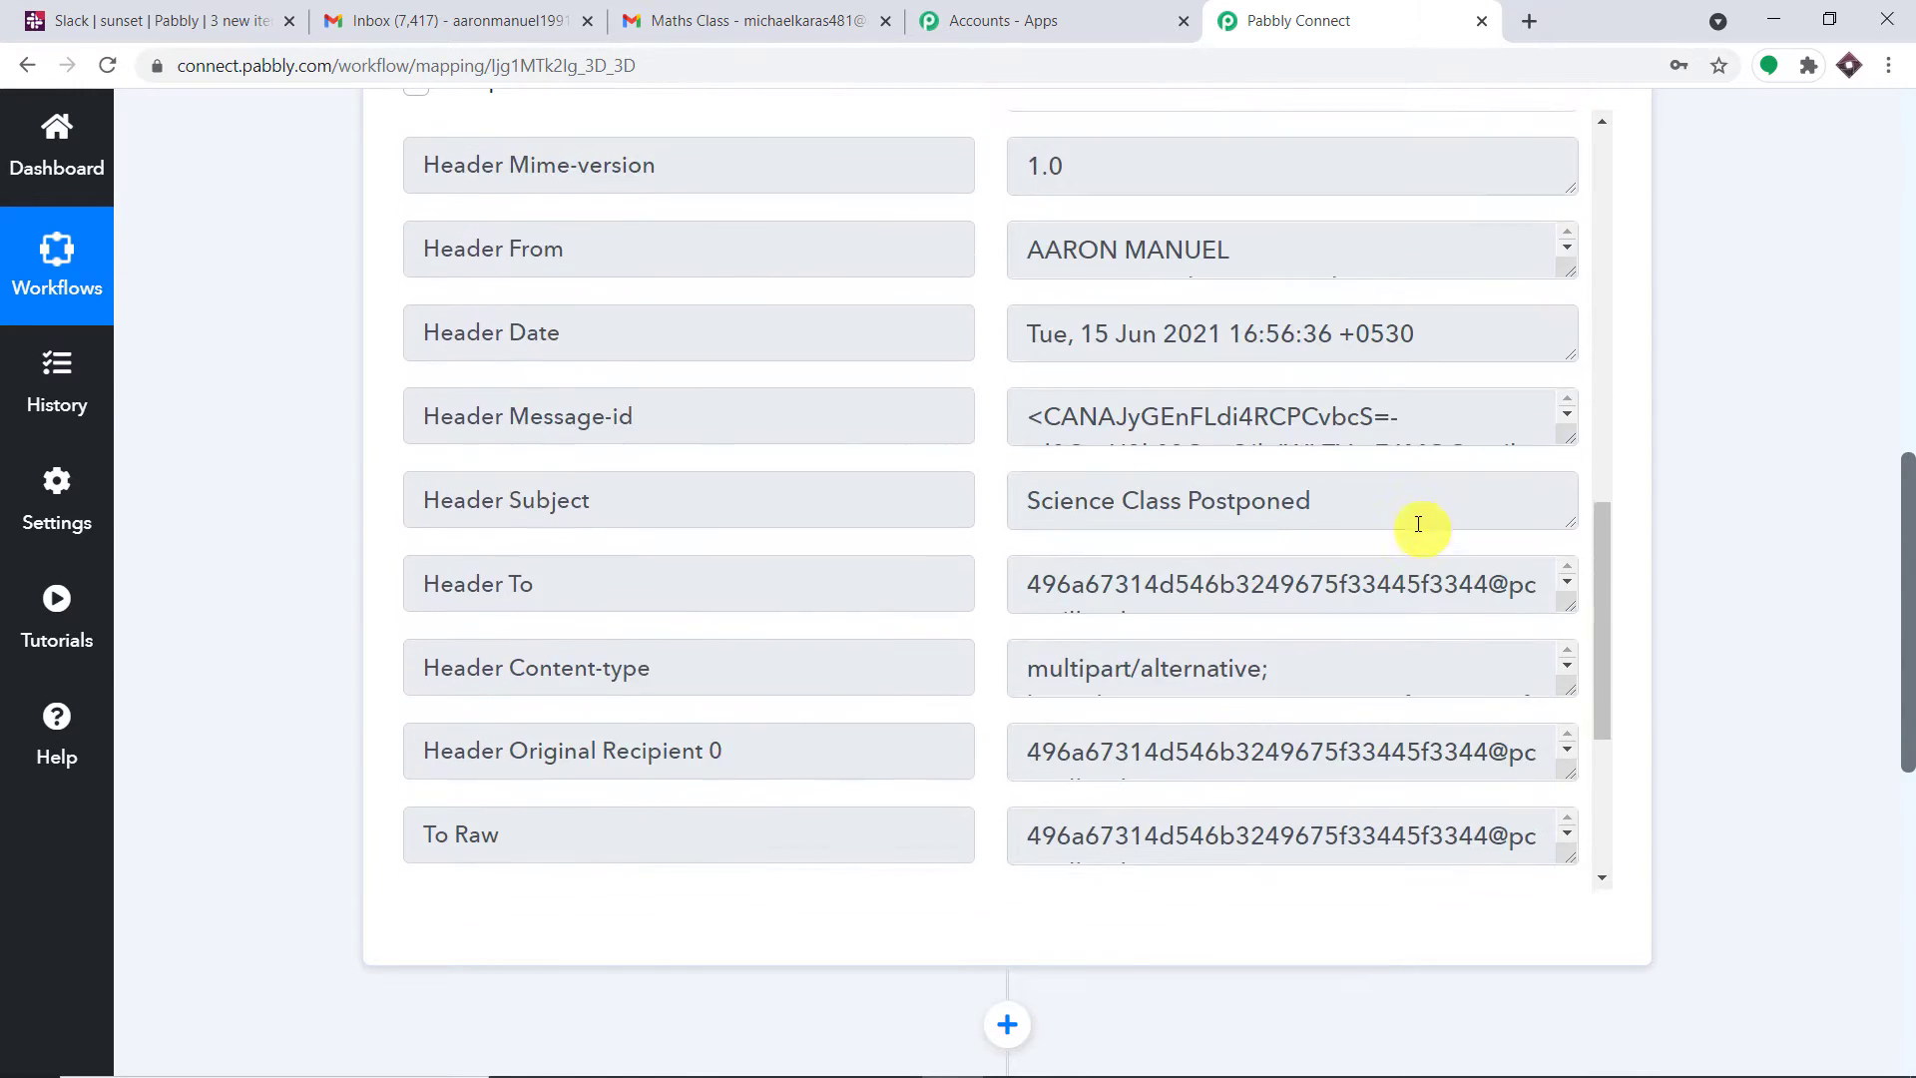
{"action": "scroll", "coordinate": [1325, 505], "scroll_direction": "down", "scroll_amount": 4}
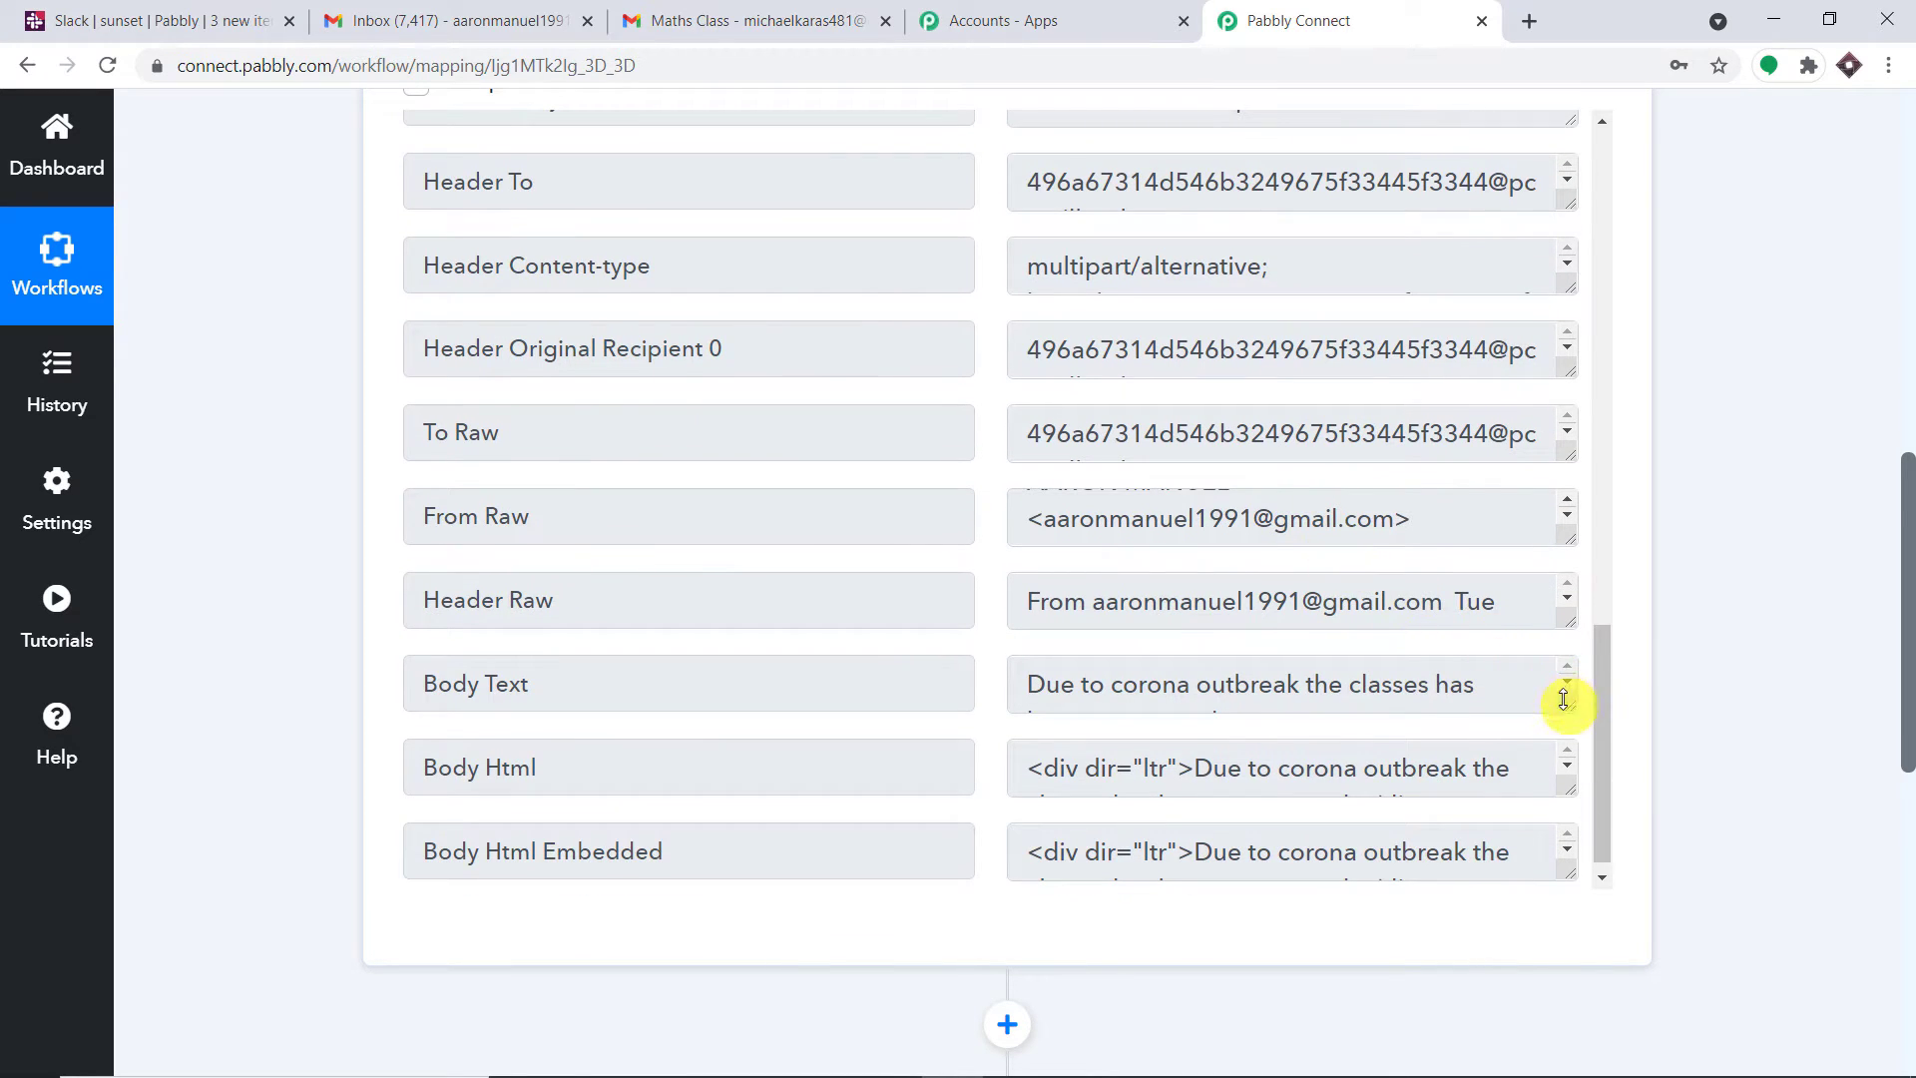
{"action": "left_click_drag", "start_coordinate": [1570, 703], "coordinate": [1559, 804]}
{"action": "left_click_drag", "start_coordinate": [1284, 752], "coordinate": [984, 680]}
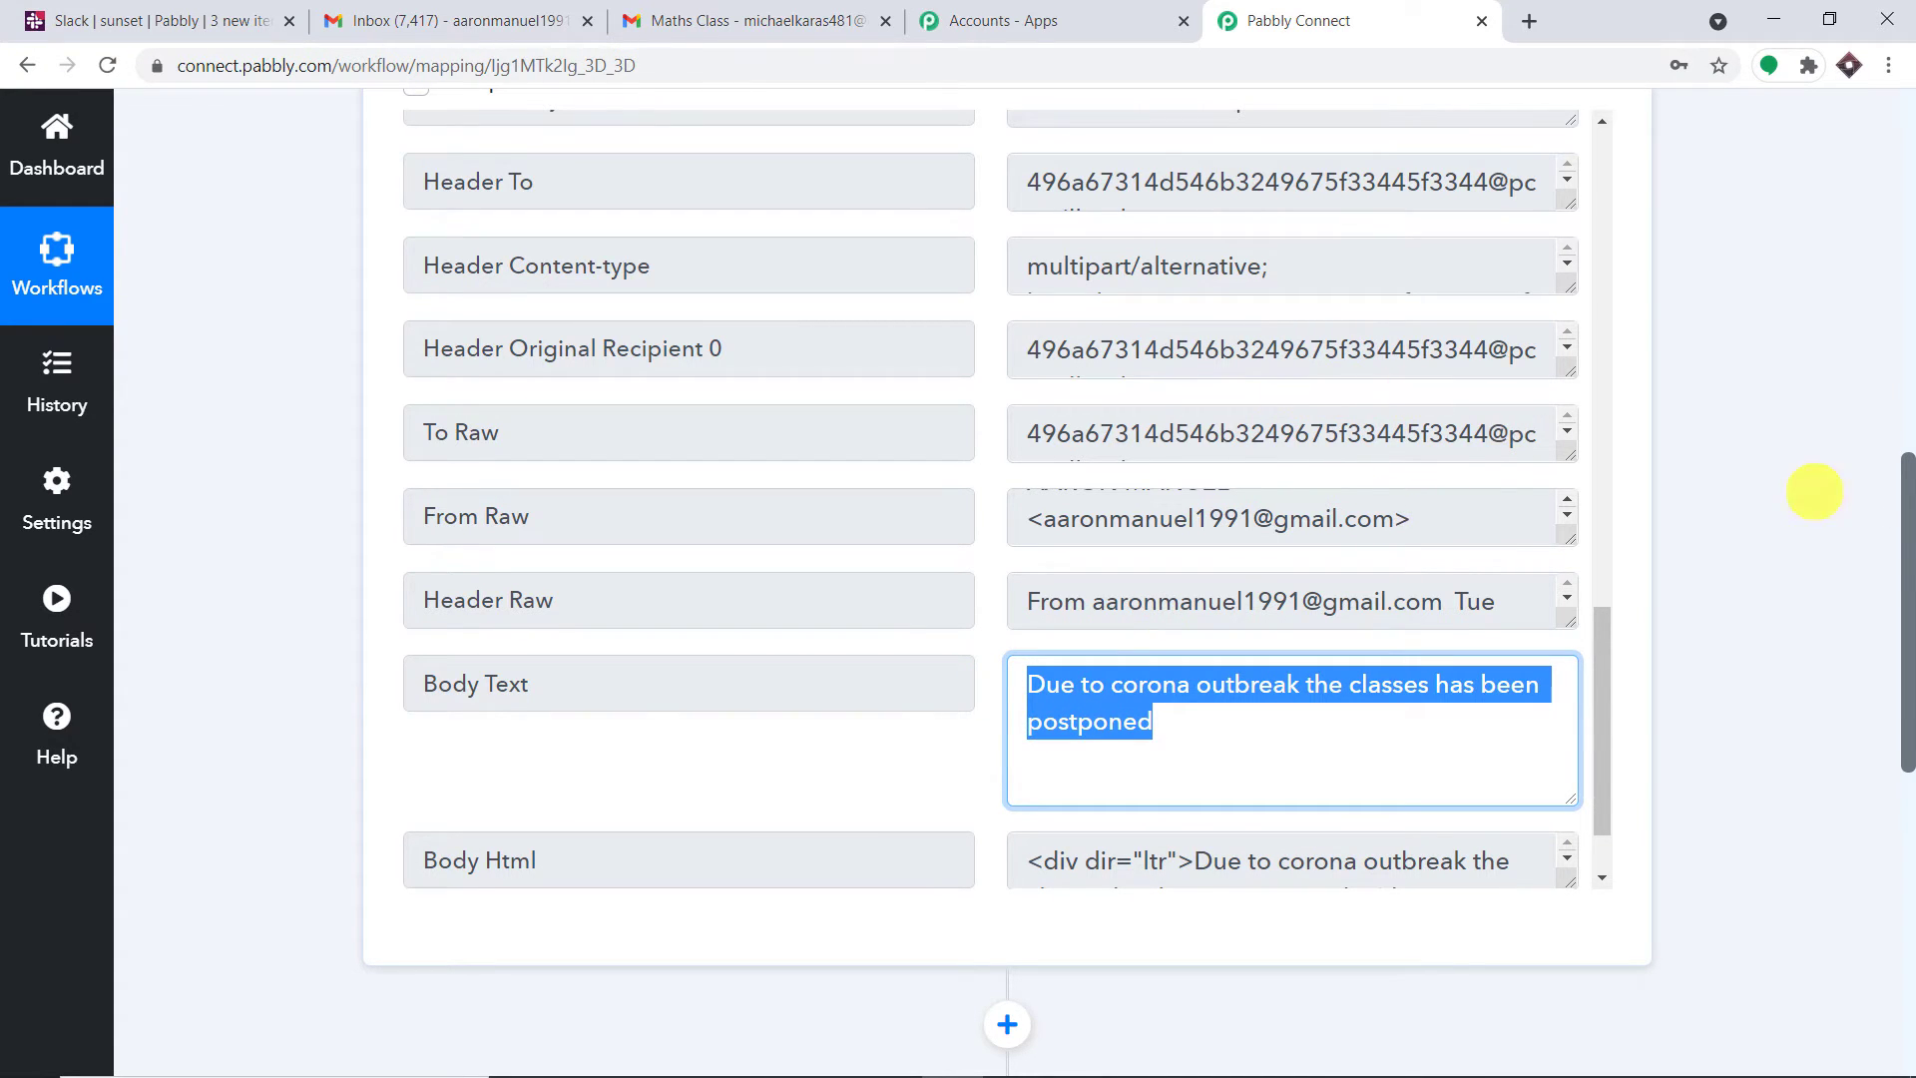
{"action": "left_click_drag", "start_coordinate": [1906, 548], "coordinate": [1557, 350]}
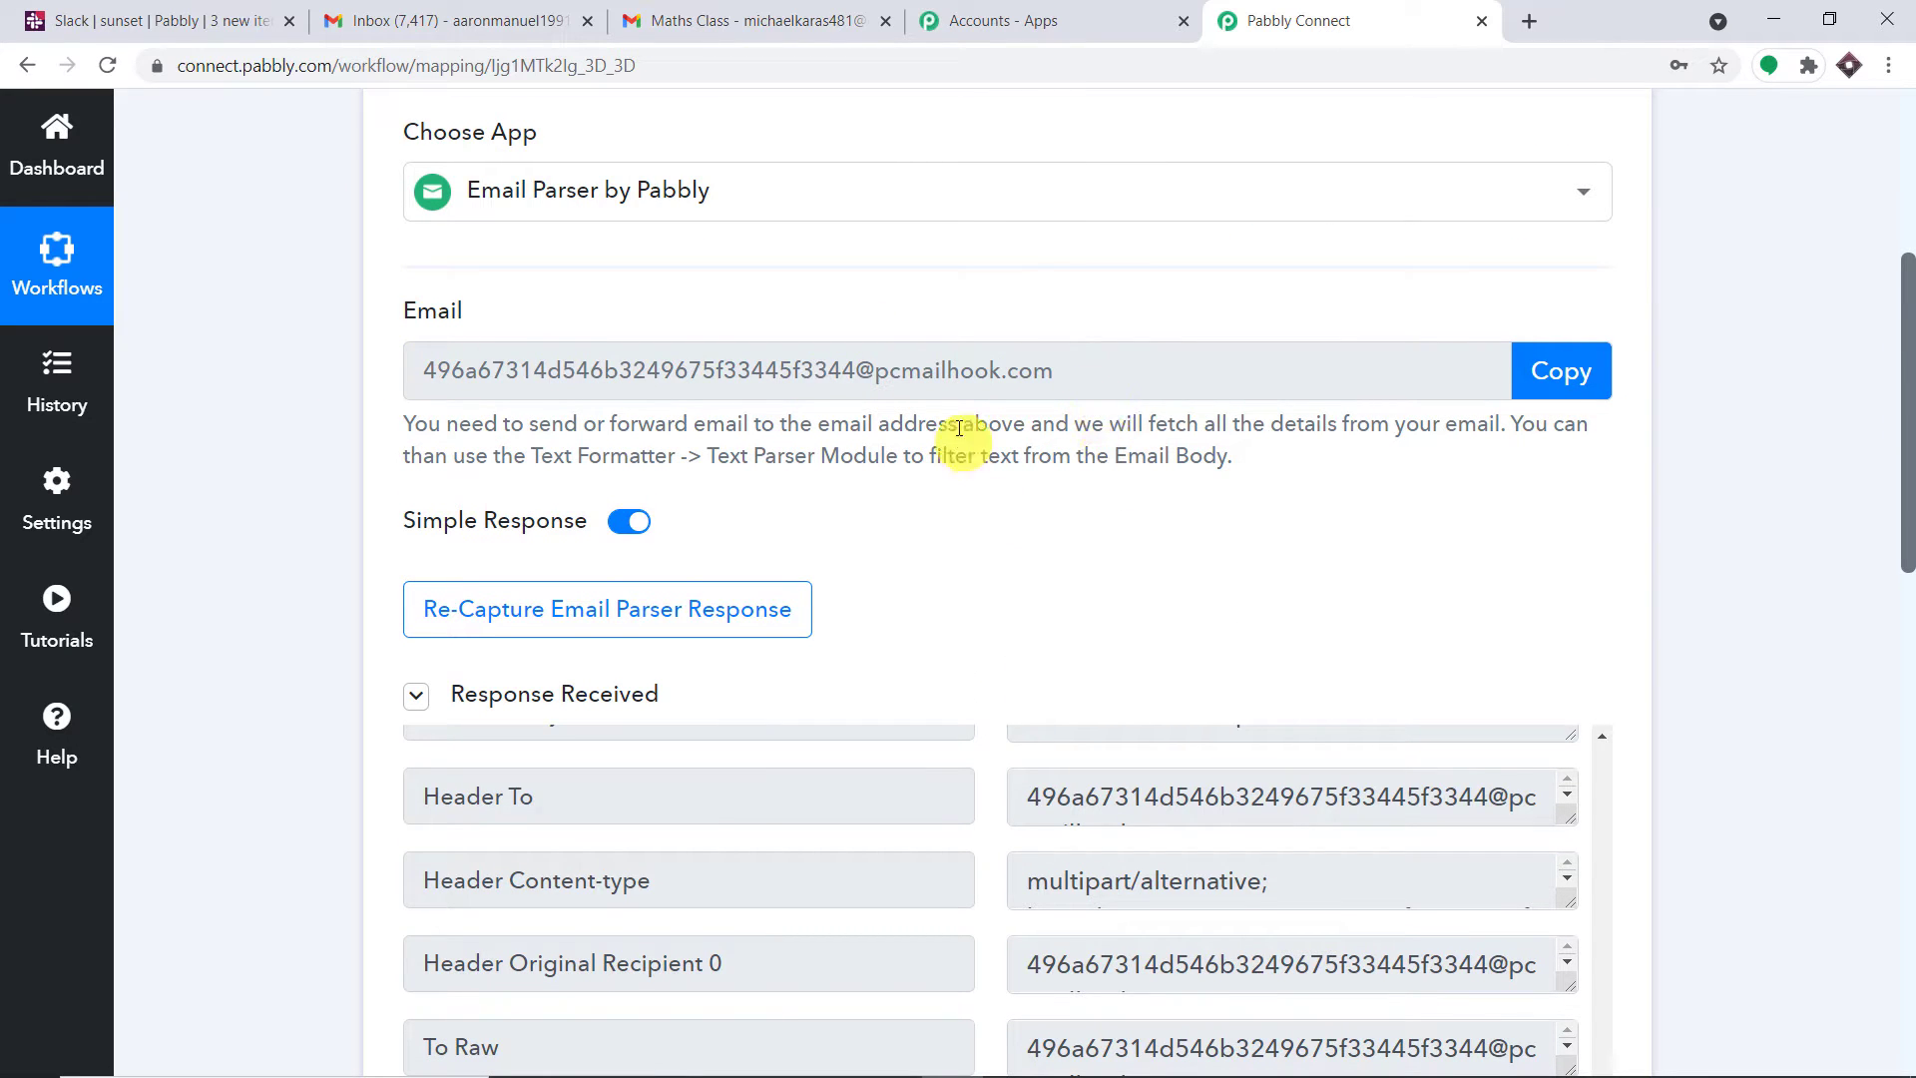
{"action": "scroll", "coordinate": [1908, 538], "scroll_direction": "down", "scroll_amount": 3}
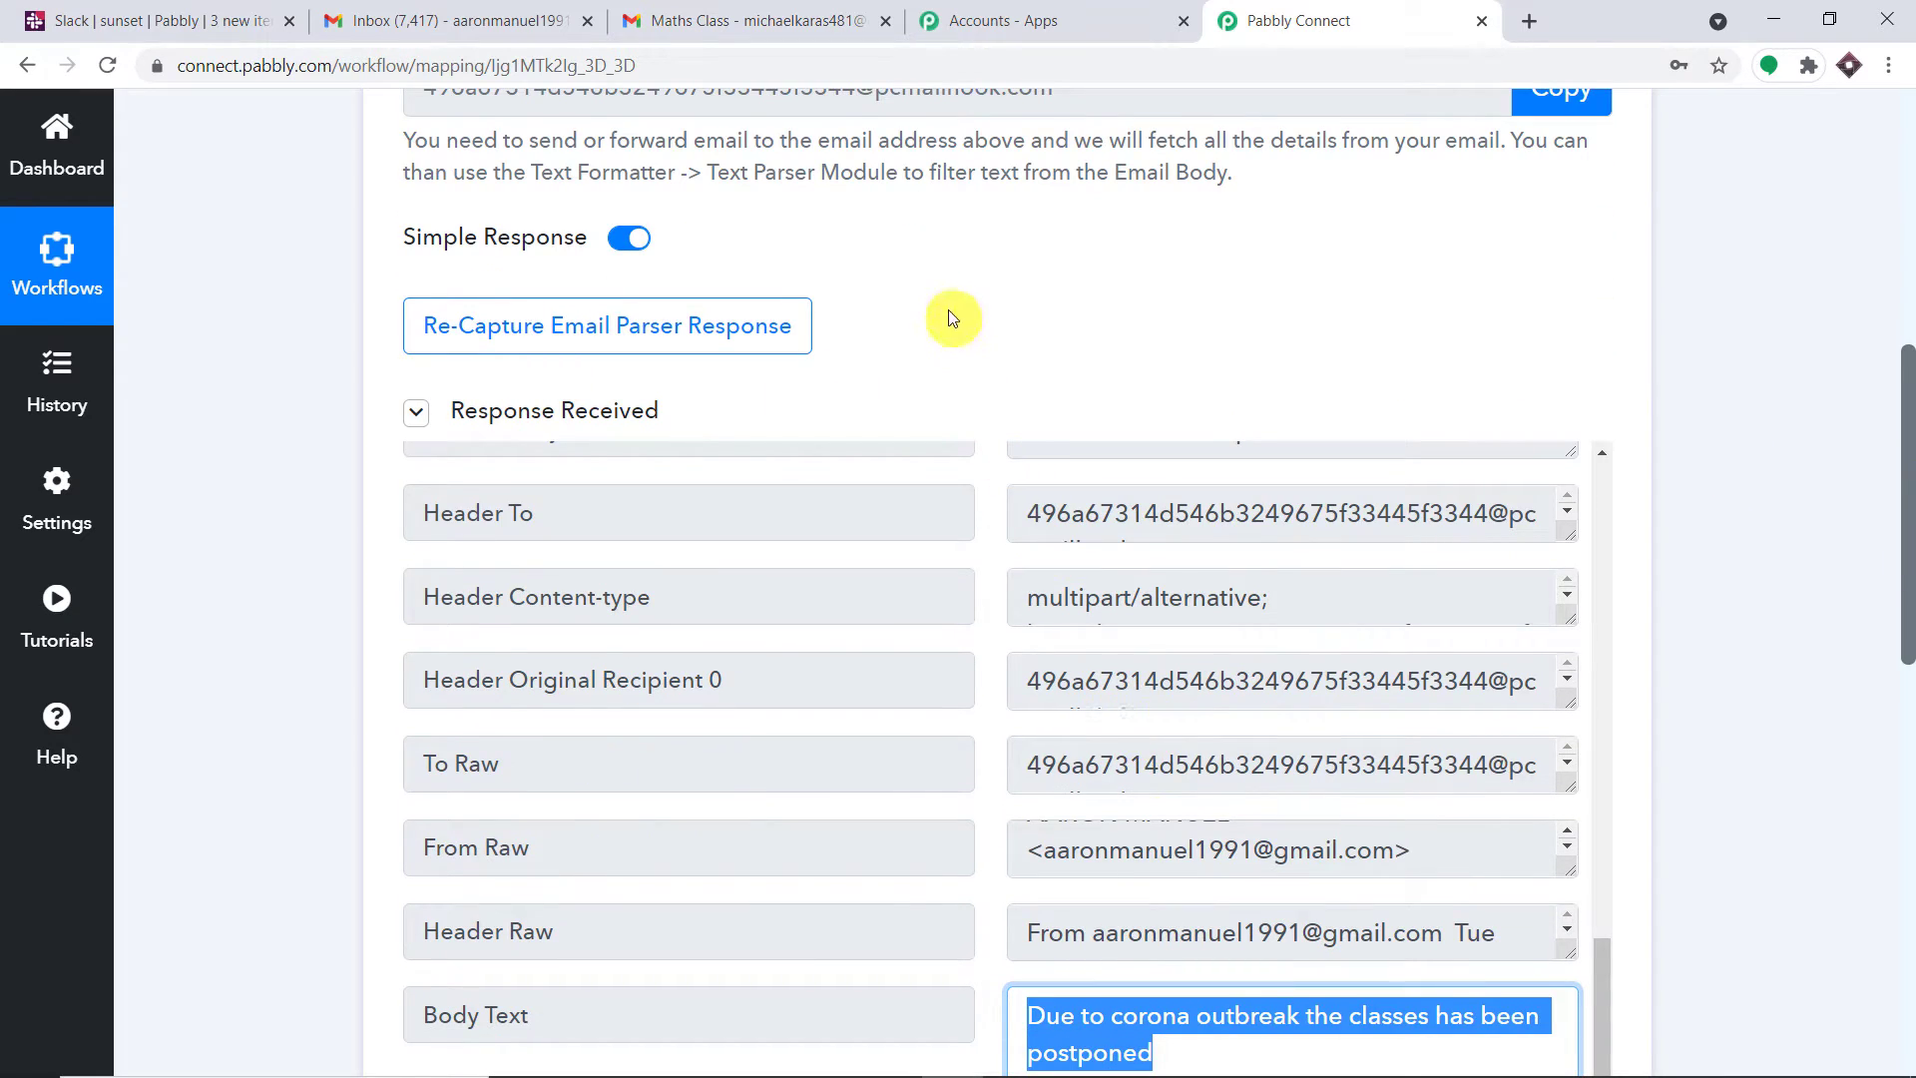
Look at the Maths Class email in Gmail, then view its posted message in Slack's #sunset channel
{"action": "left_click", "coordinate": [490, 14]}
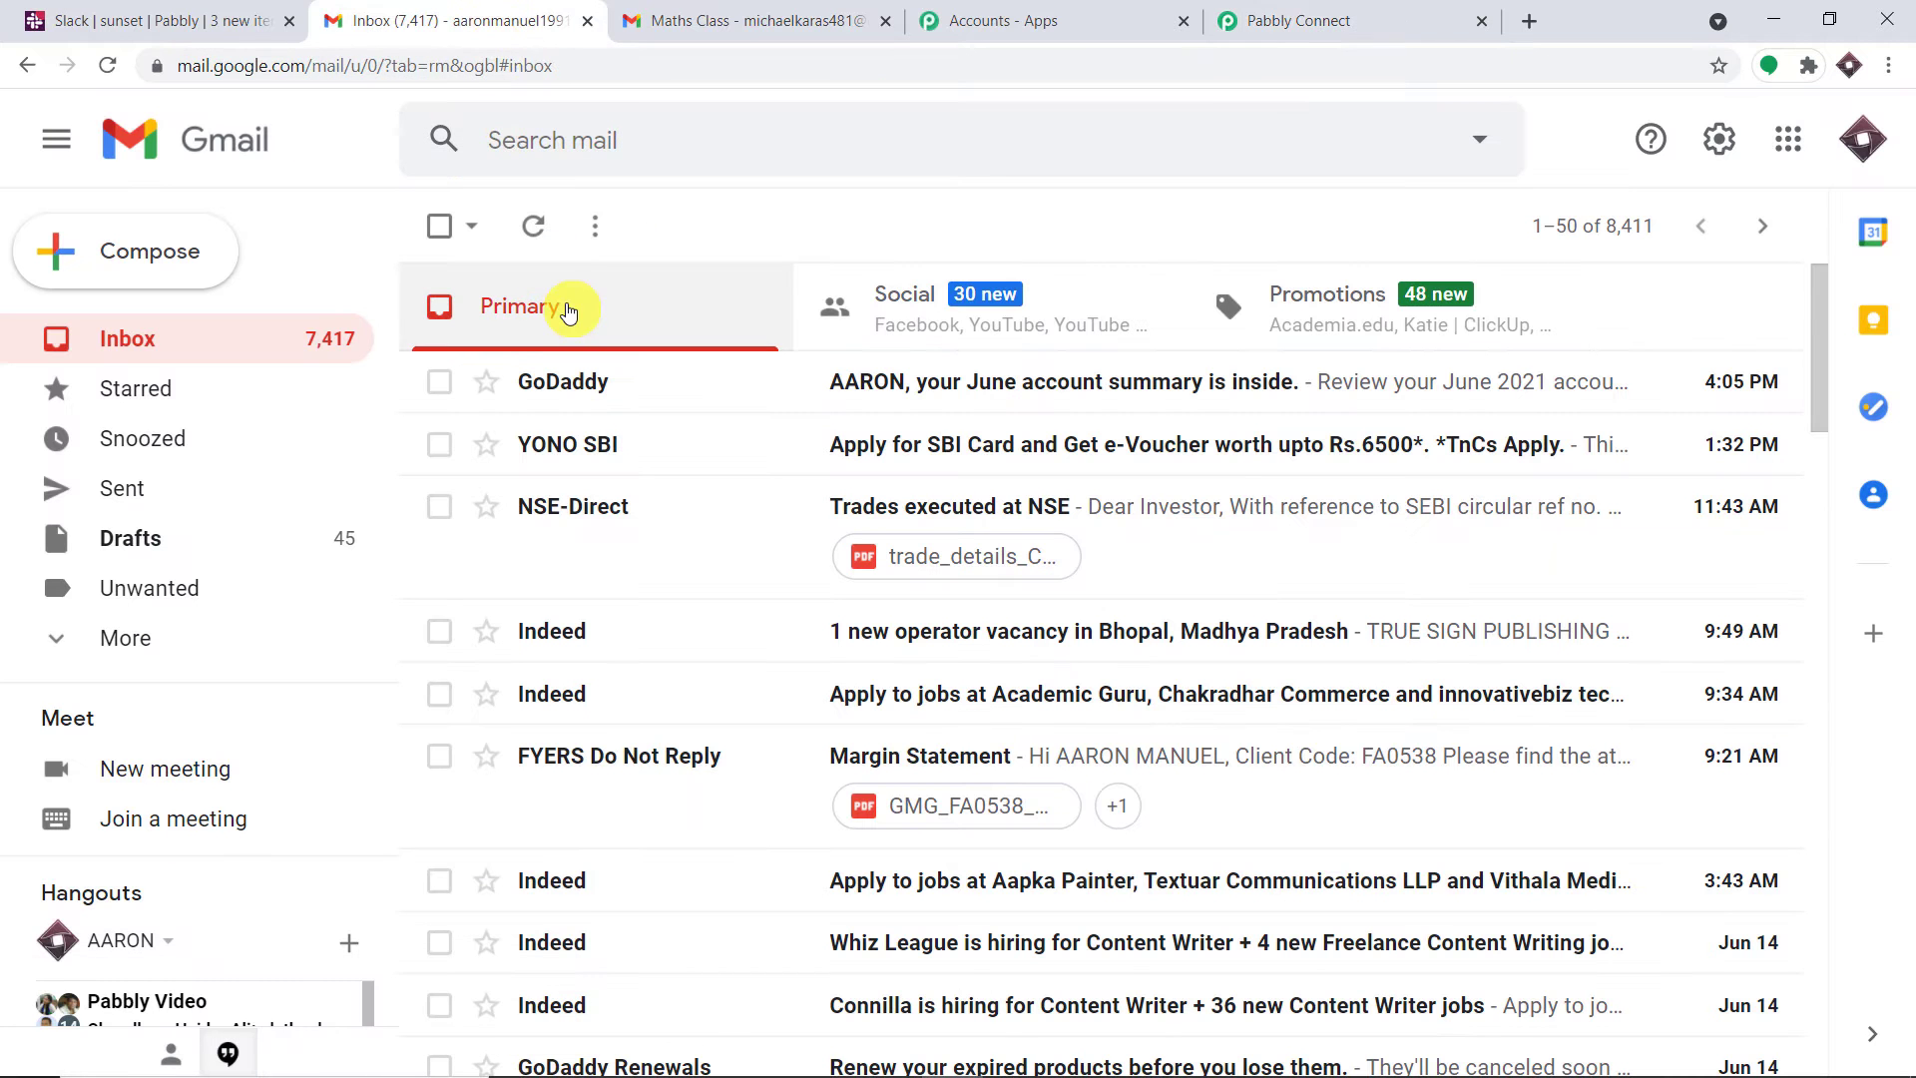
{"action": "left_click", "coordinate": [783, 10]}
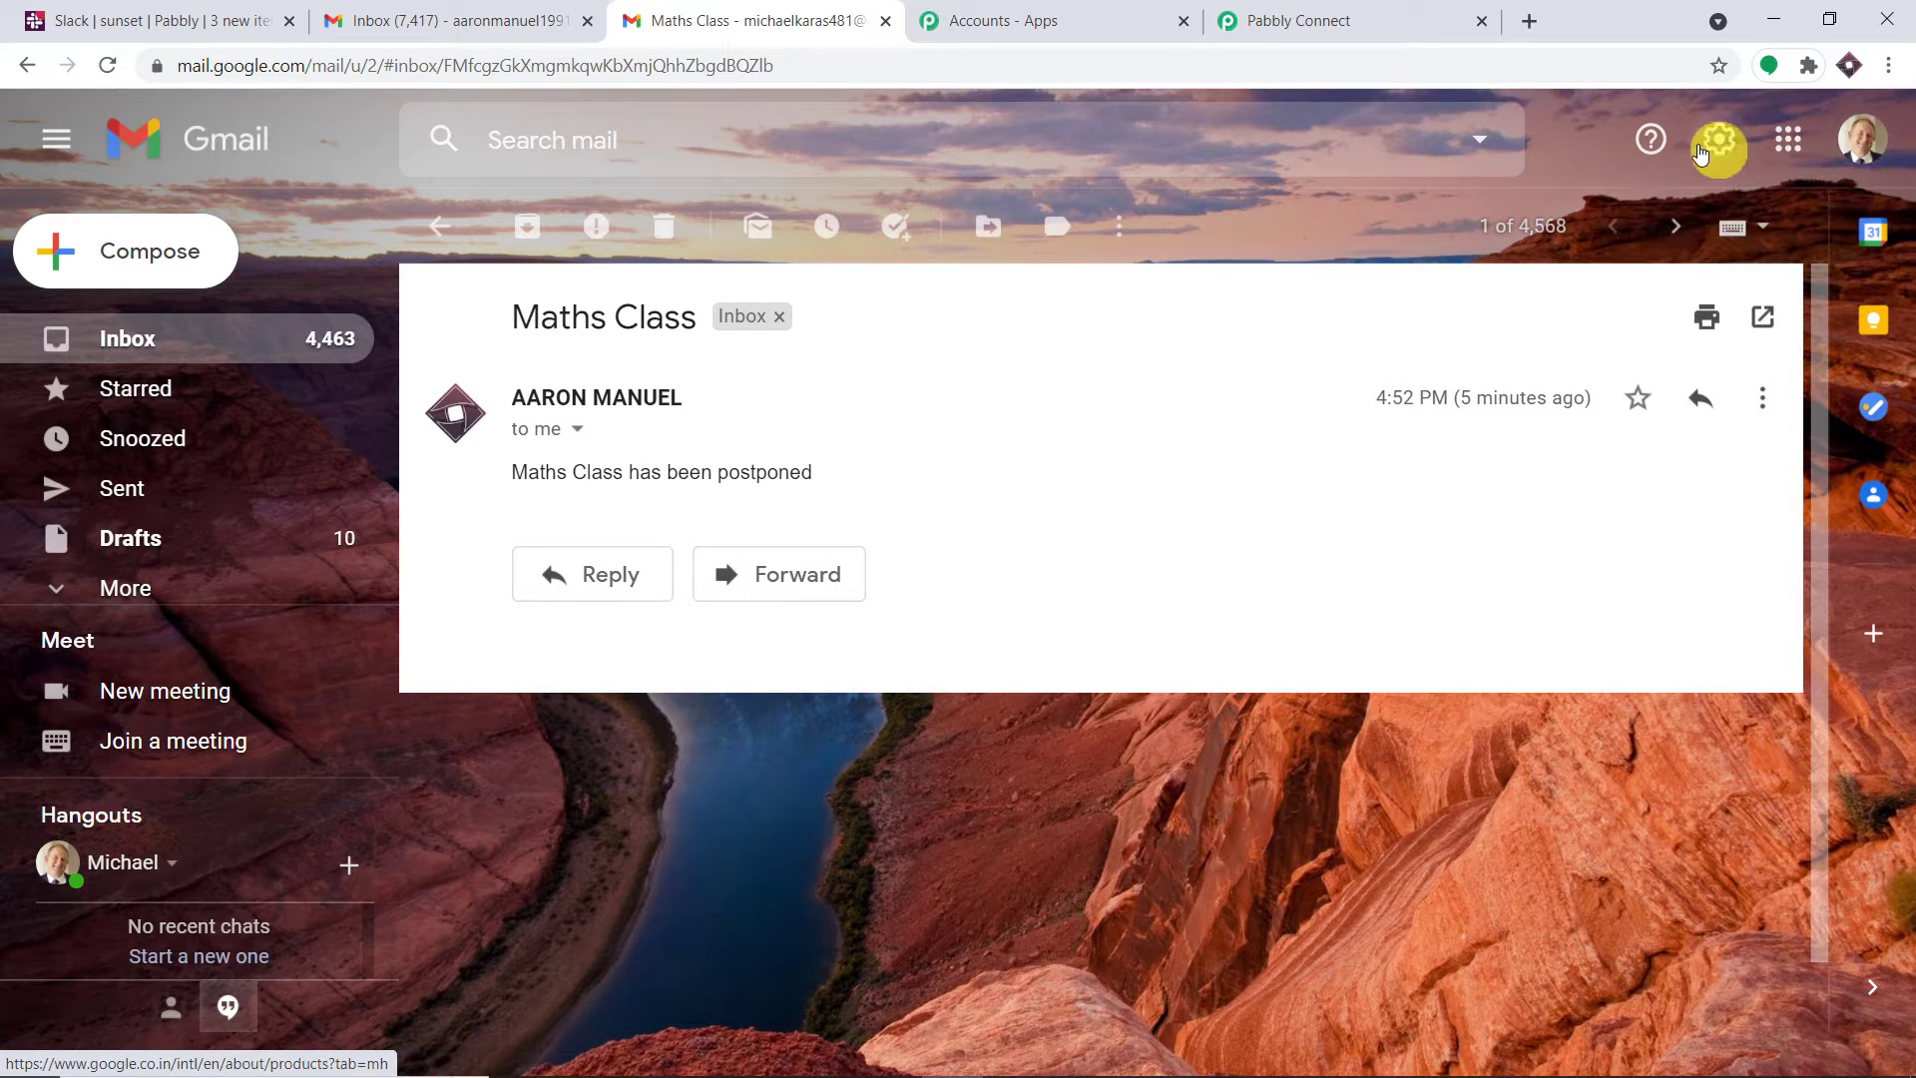
{"action": "left_click", "coordinate": [164, 336]}
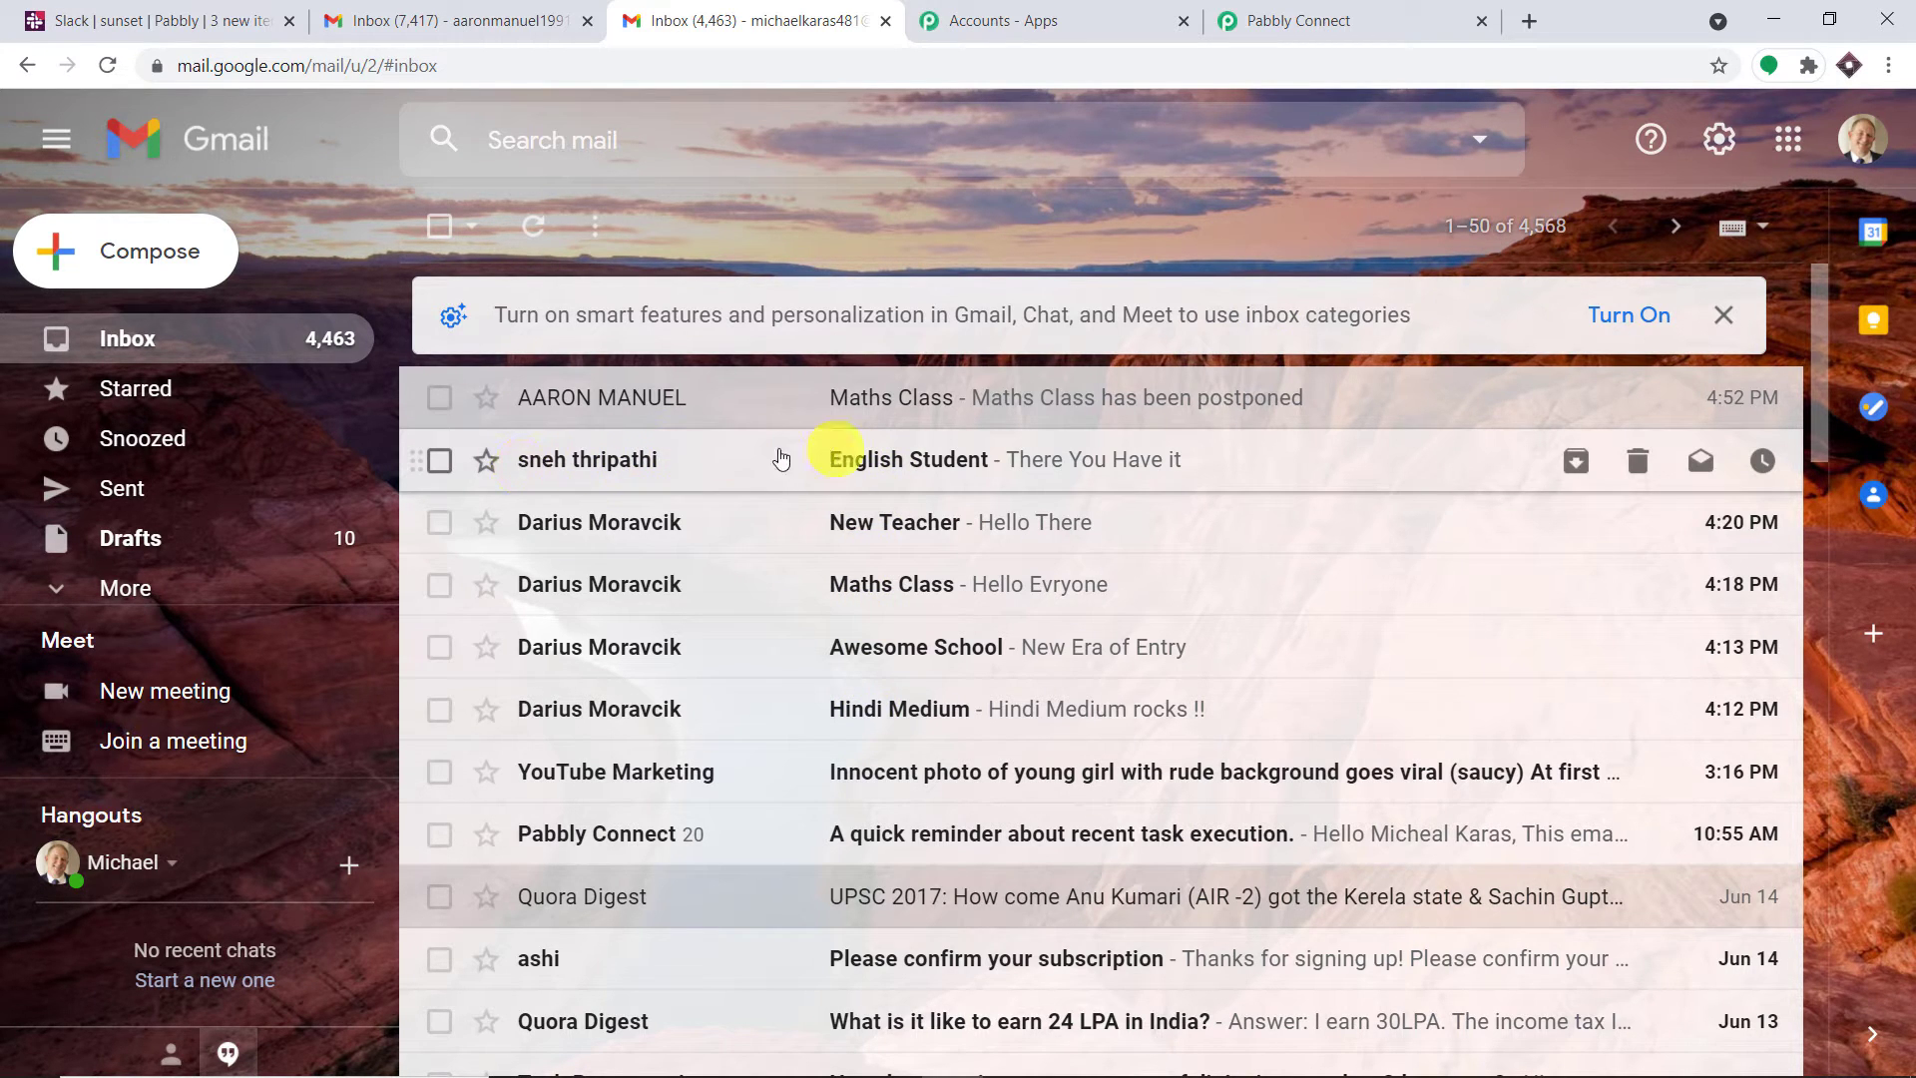
{"action": "left_click", "coordinate": [162, 18]}
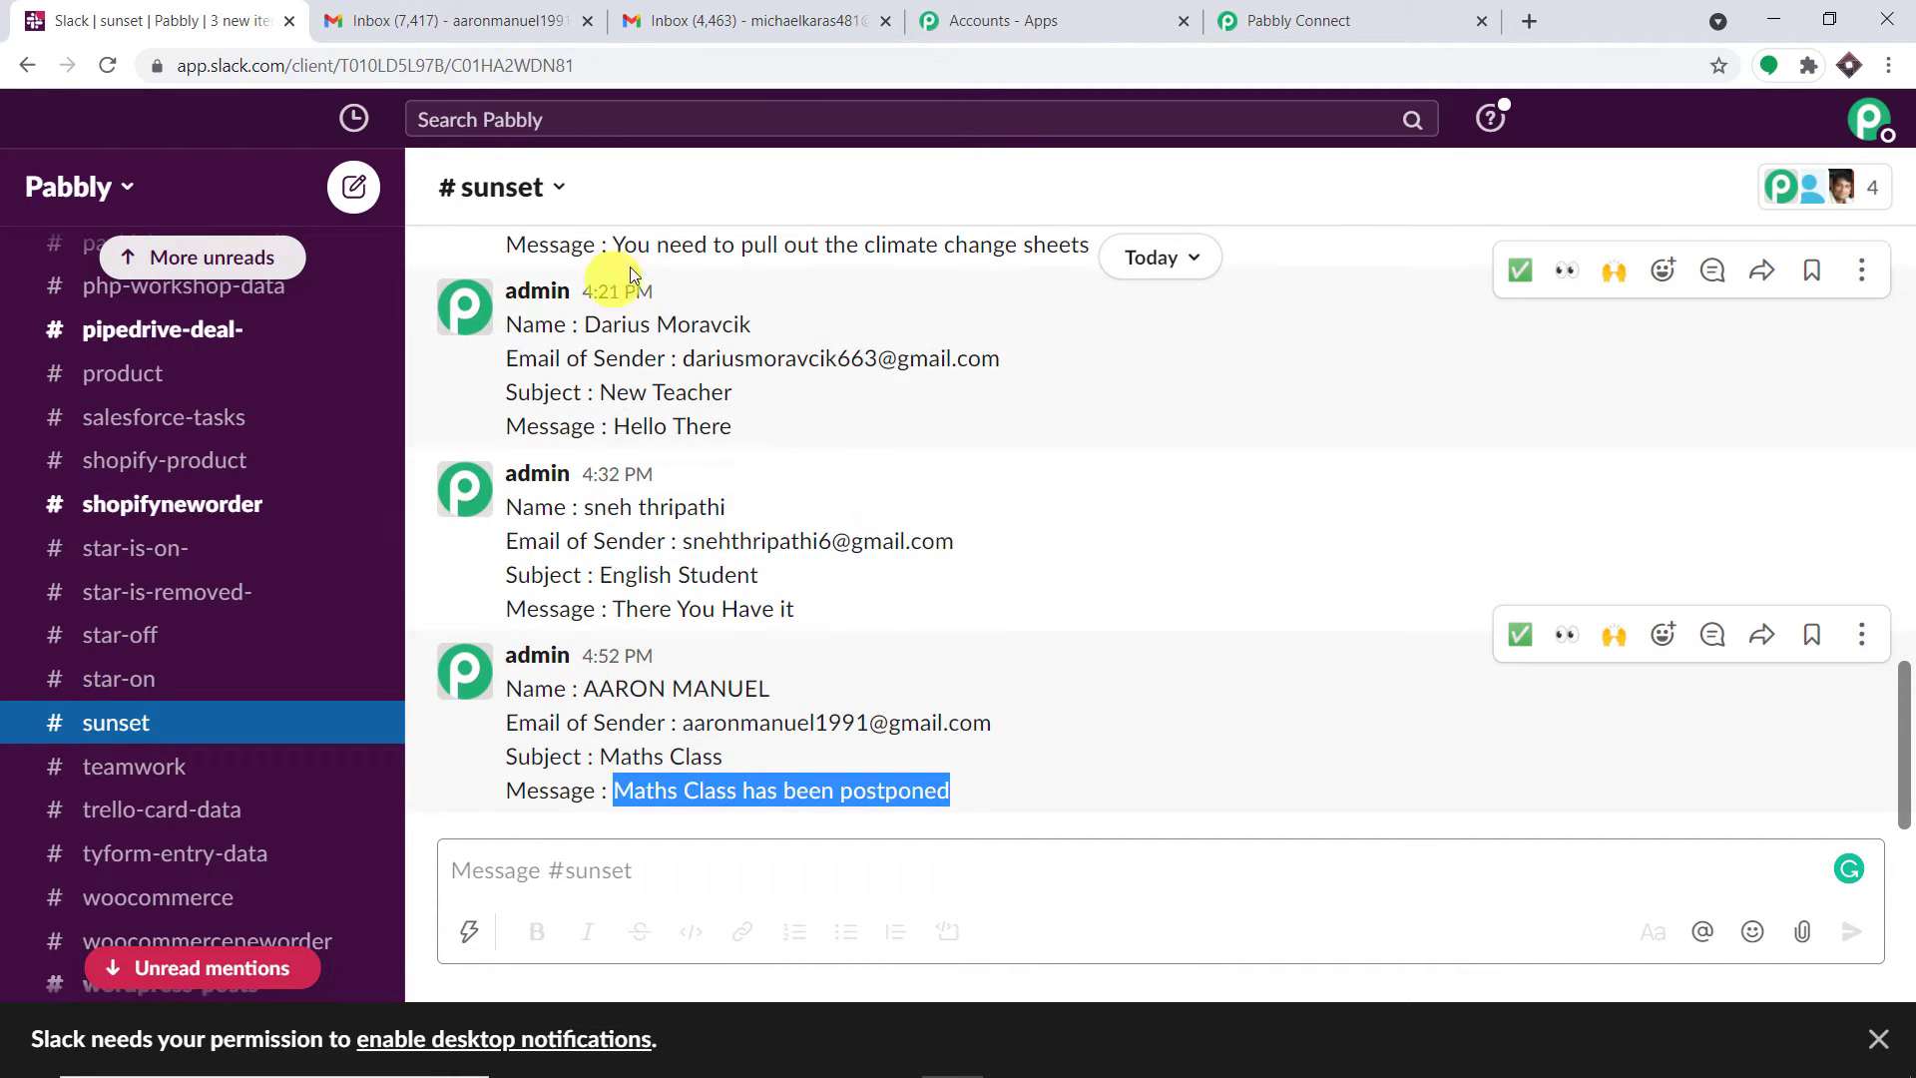
Scroll up the #sunset messages and return to the second Gmail inbox with the Maths Class email
{"action": "scroll", "coordinate": [714, 291], "scroll_direction": "up", "scroll_amount": 3}
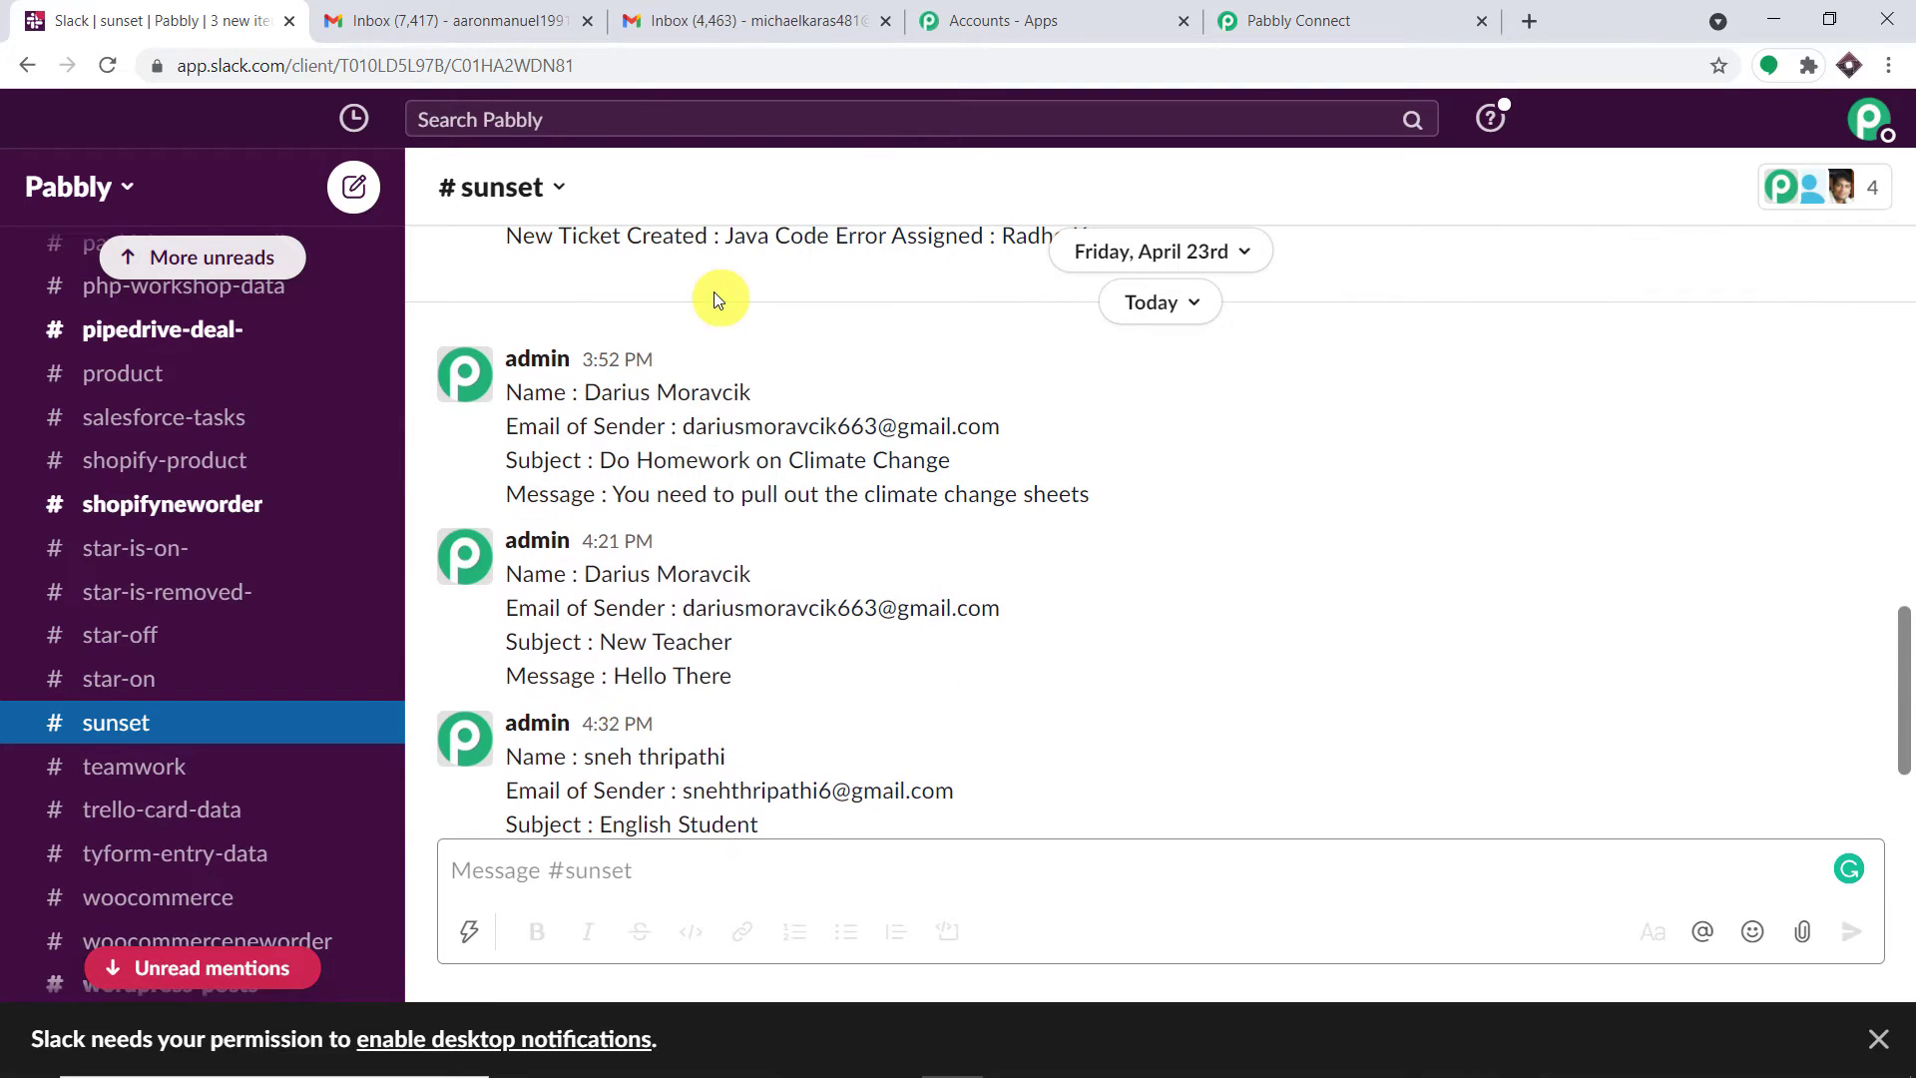
{"action": "left_click", "coordinate": [775, 10]}
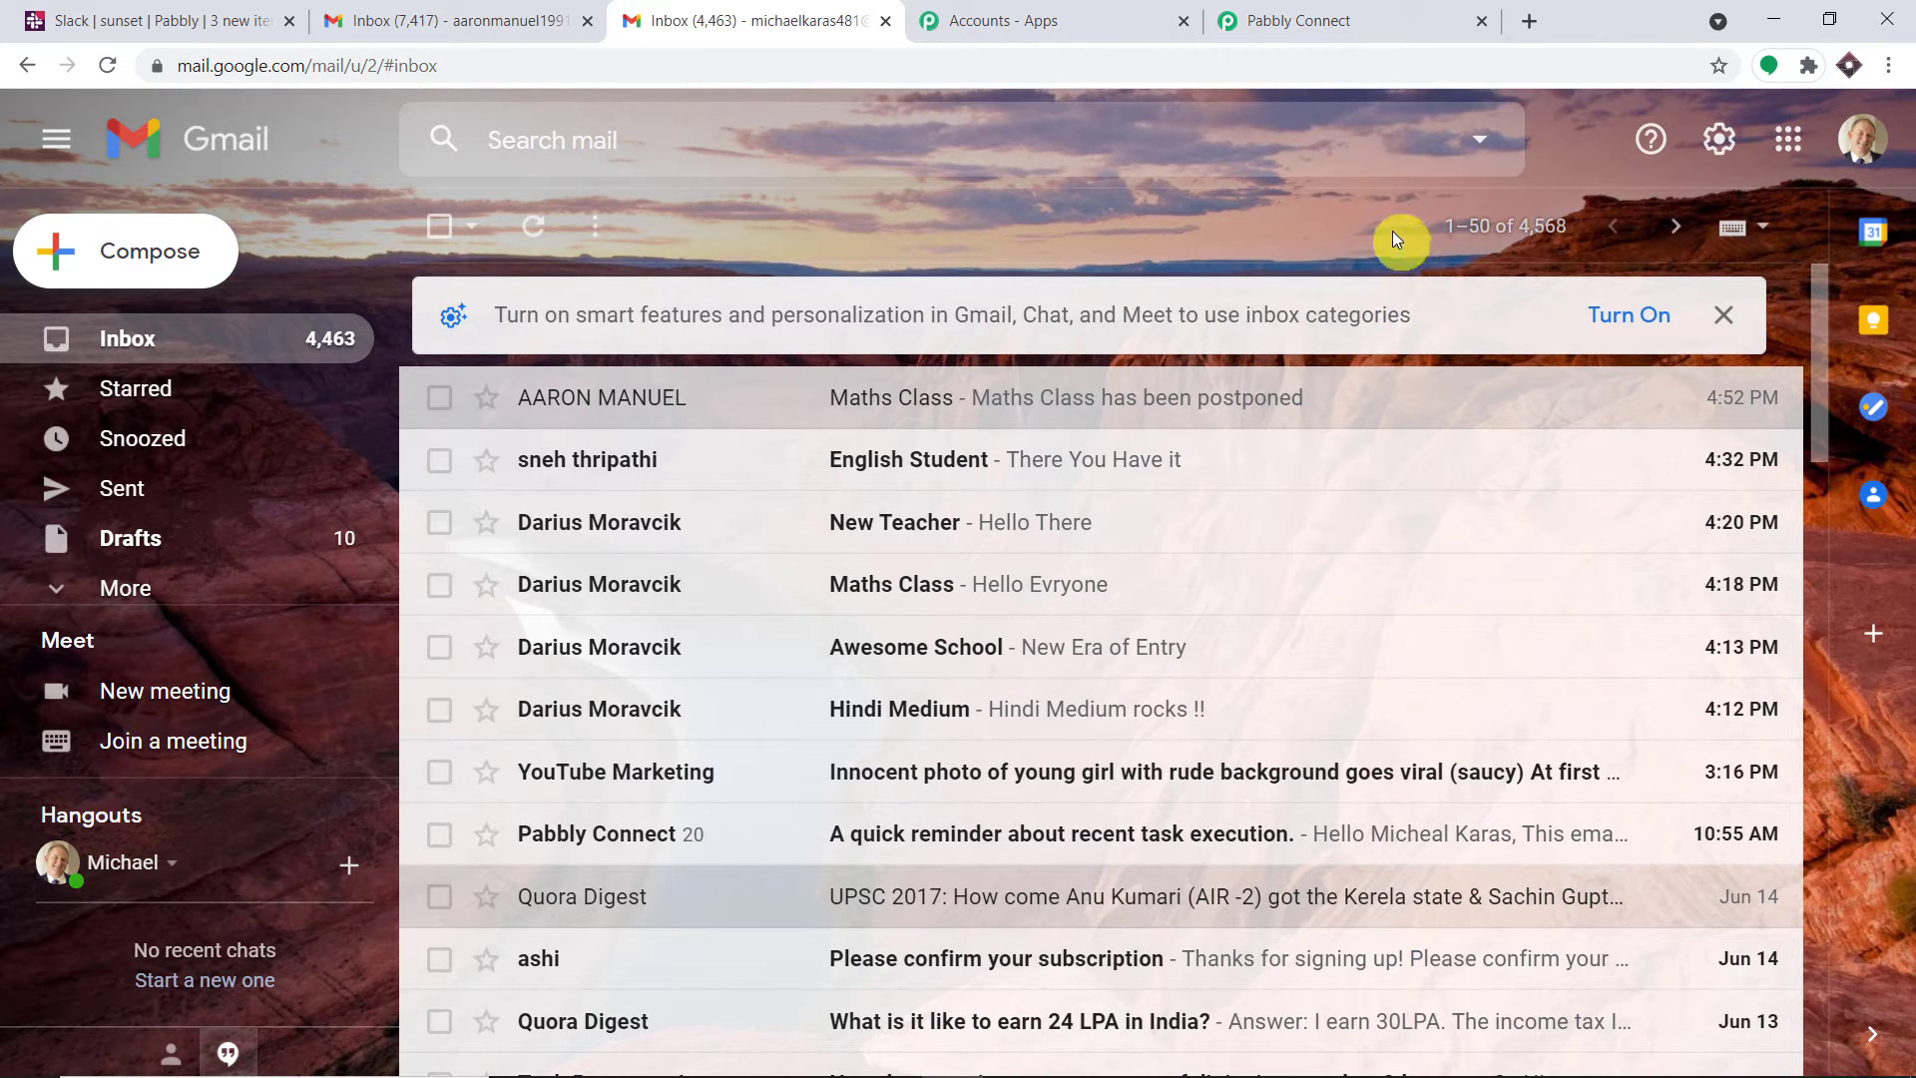
Select the Email Parser's forwarding address in Pabbly Connect, then go to the 7,417-message Gmail inbox
{"action": "left_click", "coordinate": [1315, 14]}
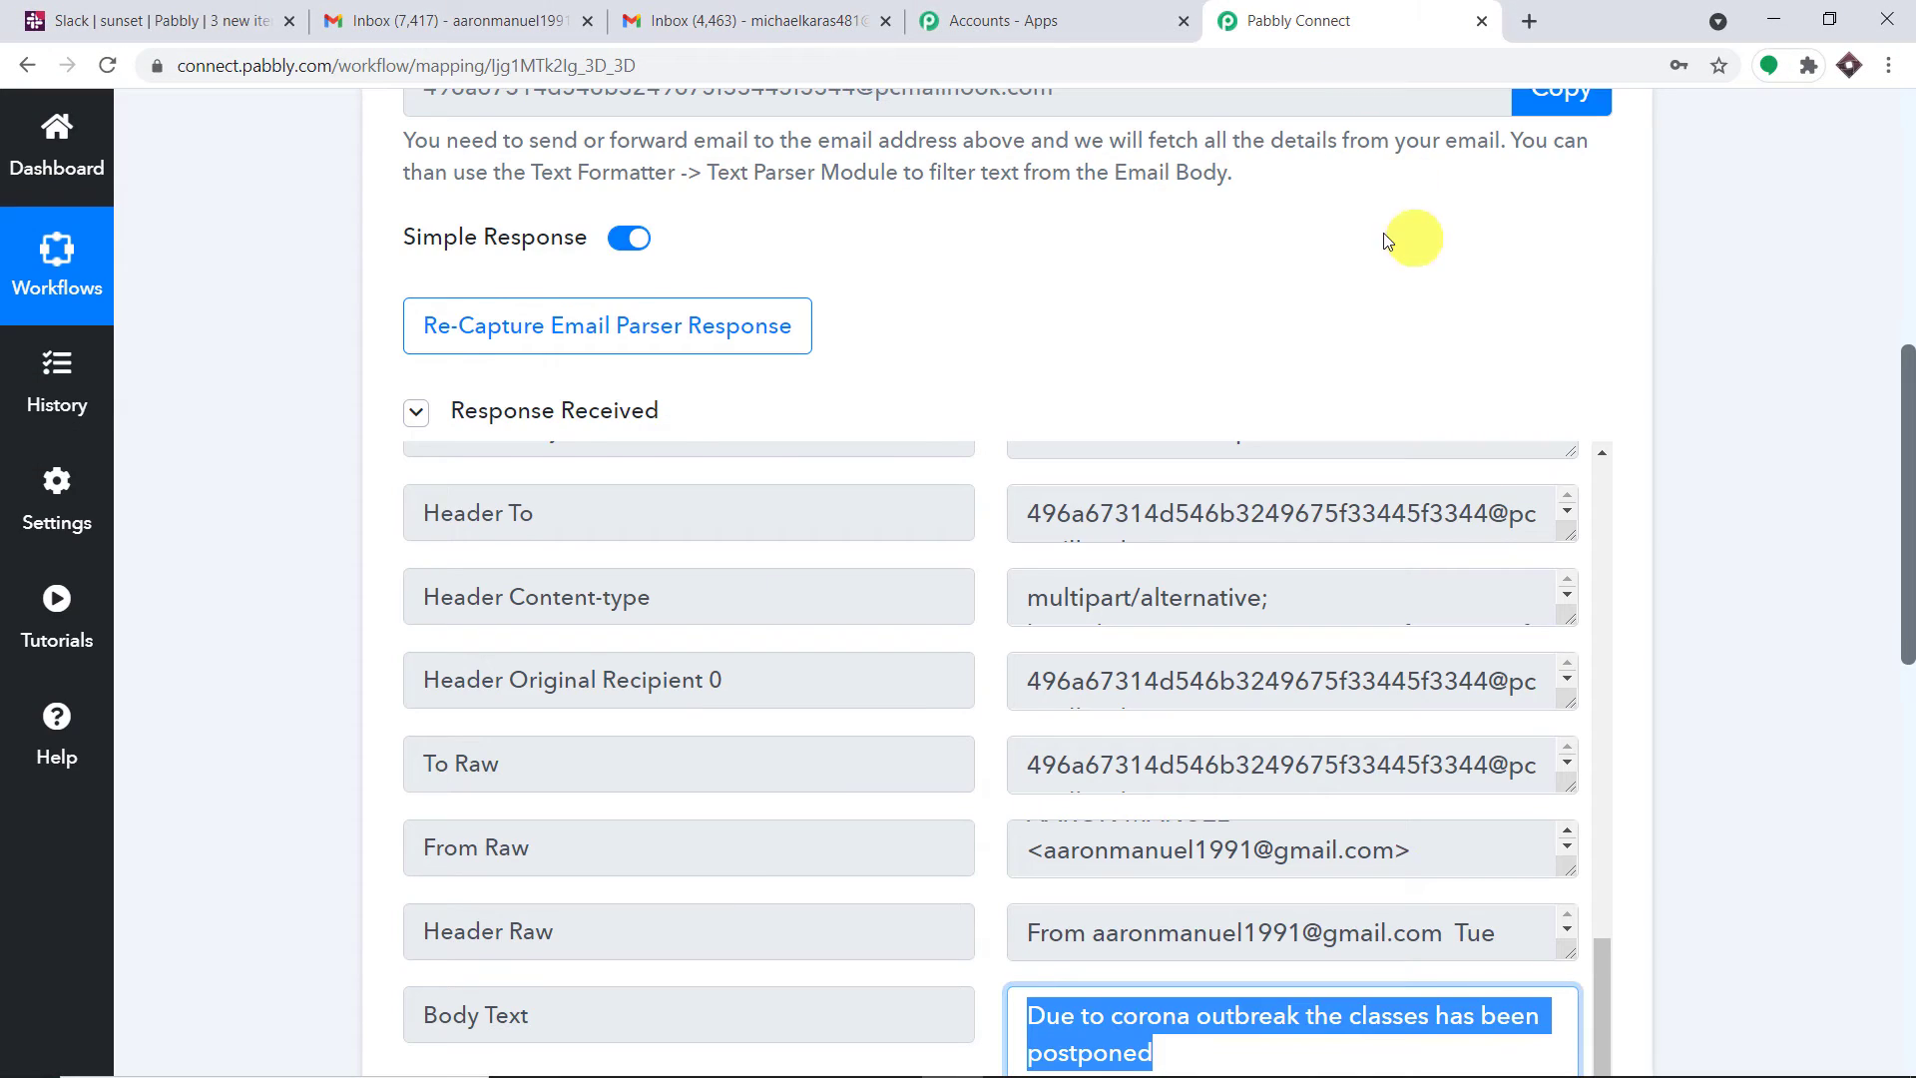
{"action": "scroll", "coordinate": [1123, 404], "scroll_direction": "up", "scroll_amount": 1}
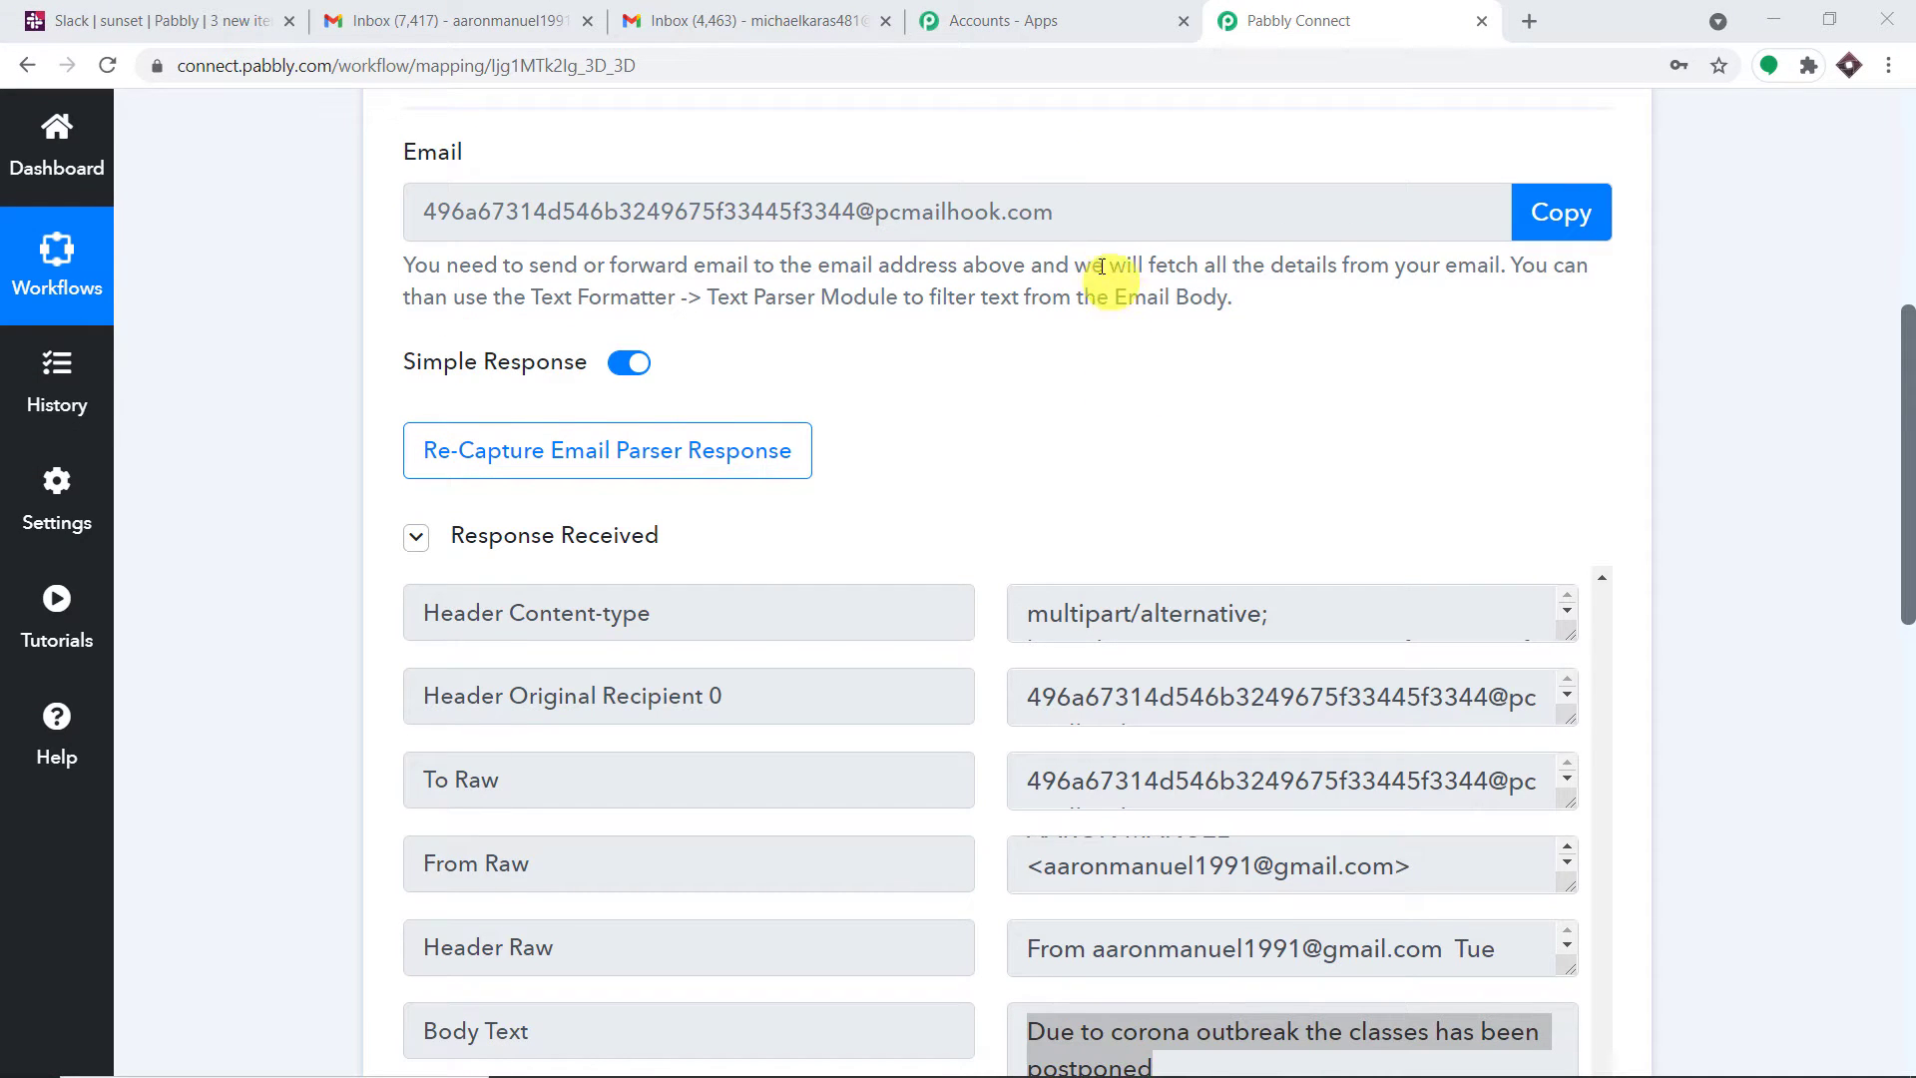
{"action": "left_click_drag", "start_coordinate": [1064, 212], "coordinate": [420, 204]}
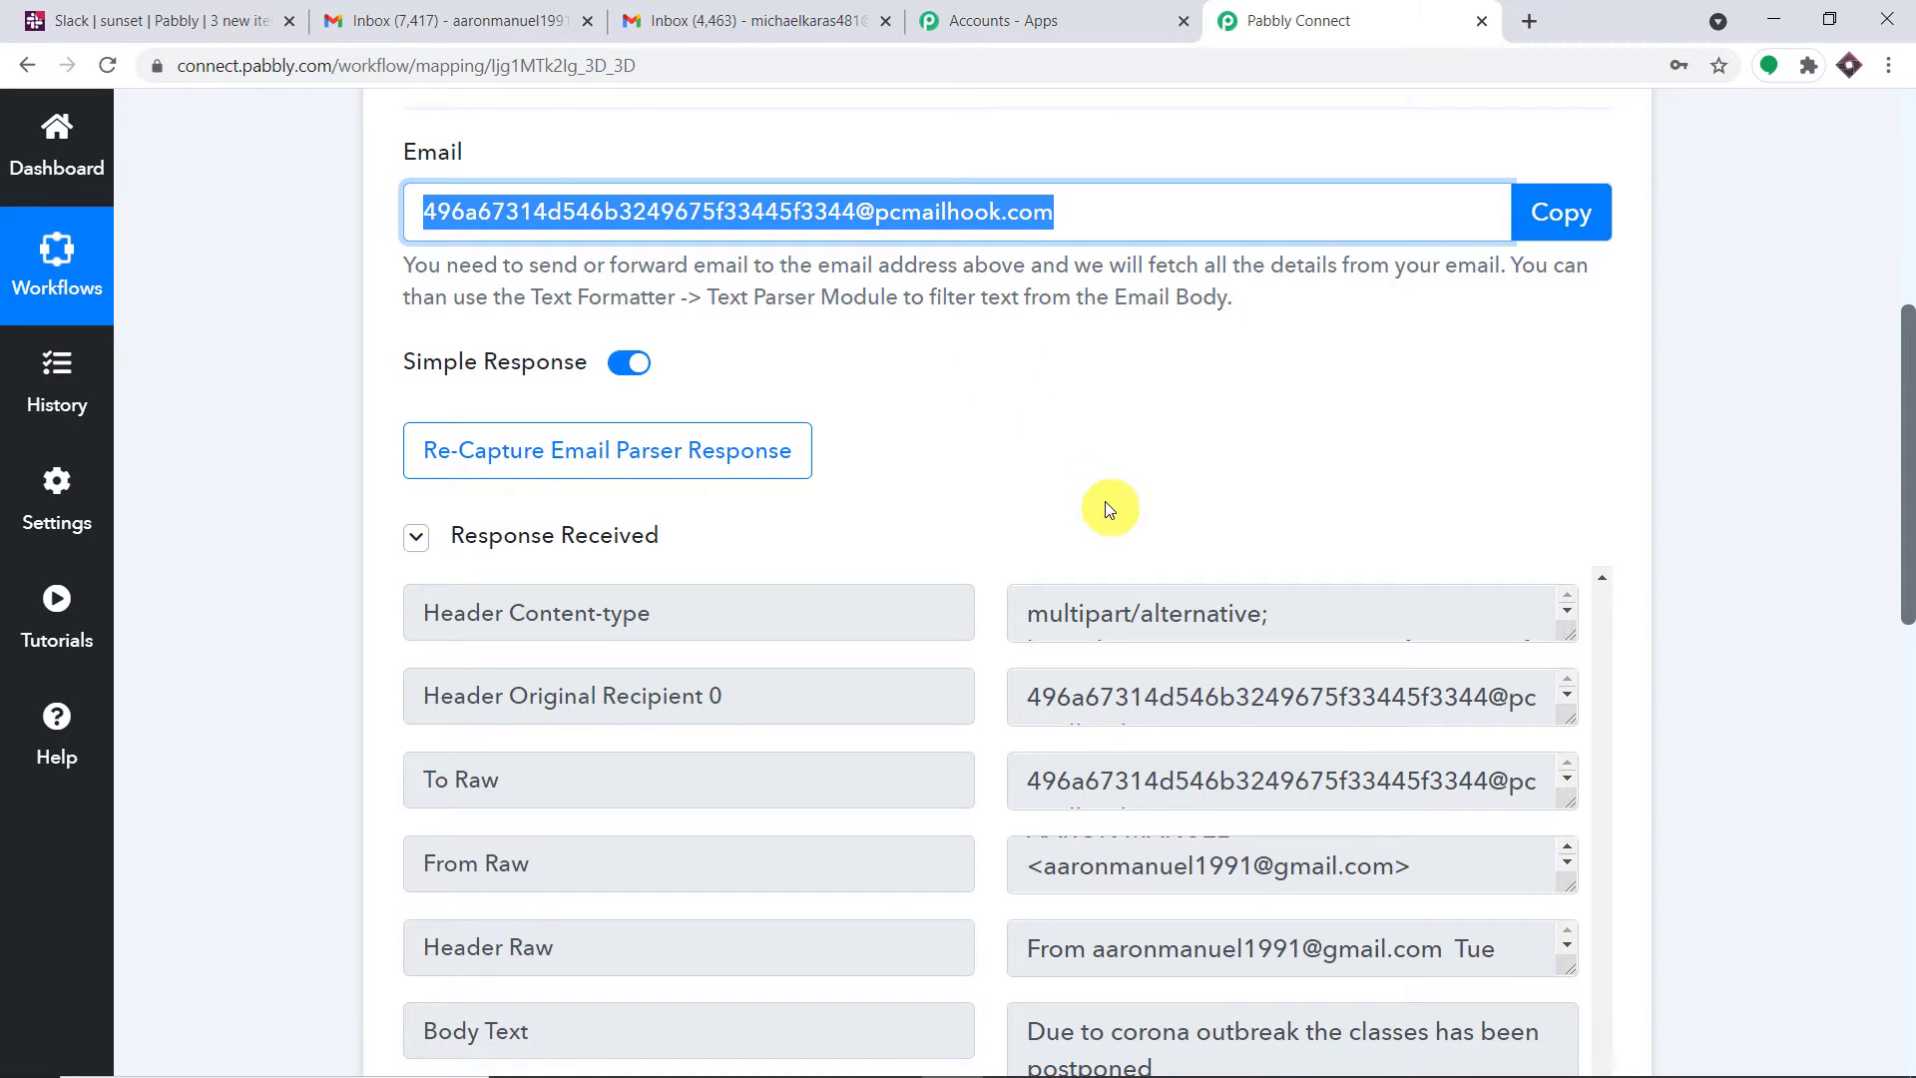
{"action": "scroll", "coordinate": [1104, 531], "scroll_direction": "down", "scroll_amount": 2}
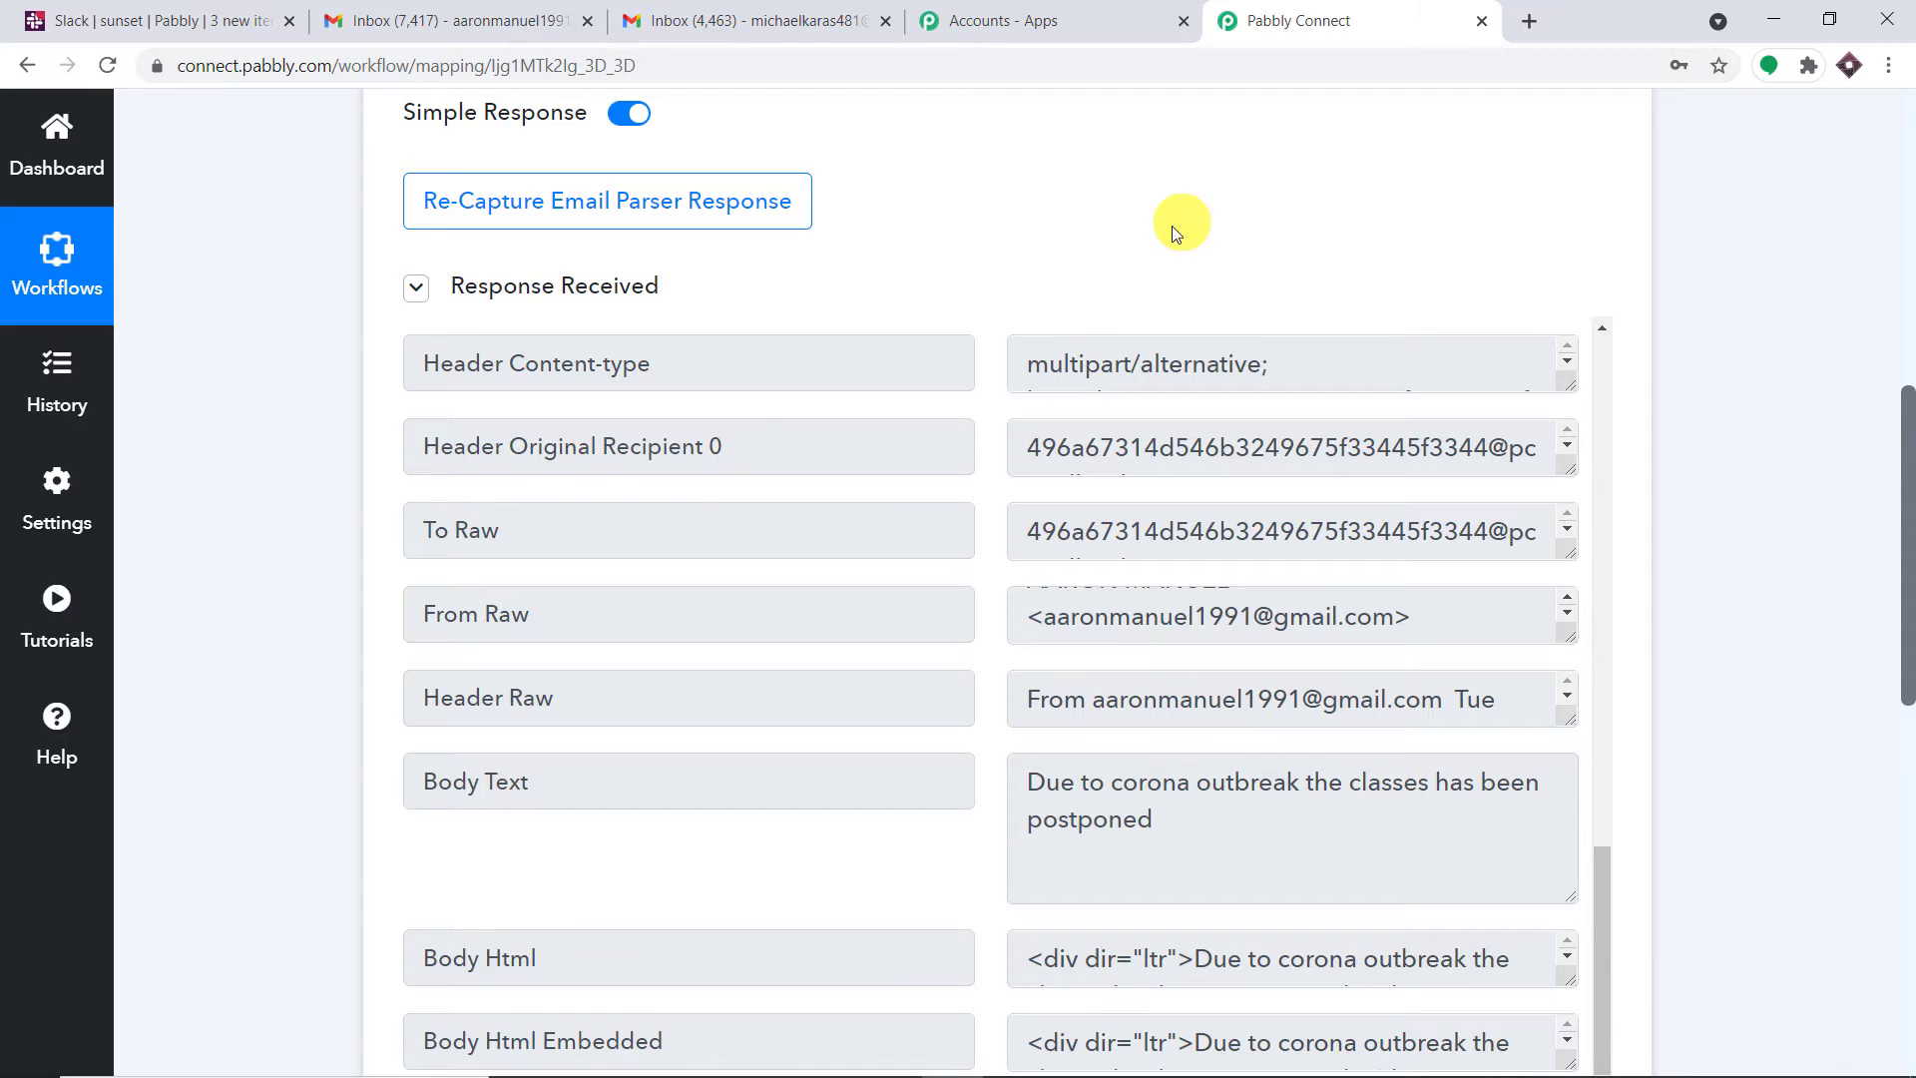
{"action": "scroll", "coordinate": [1167, 239], "scroll_direction": "up", "scroll_amount": 3}
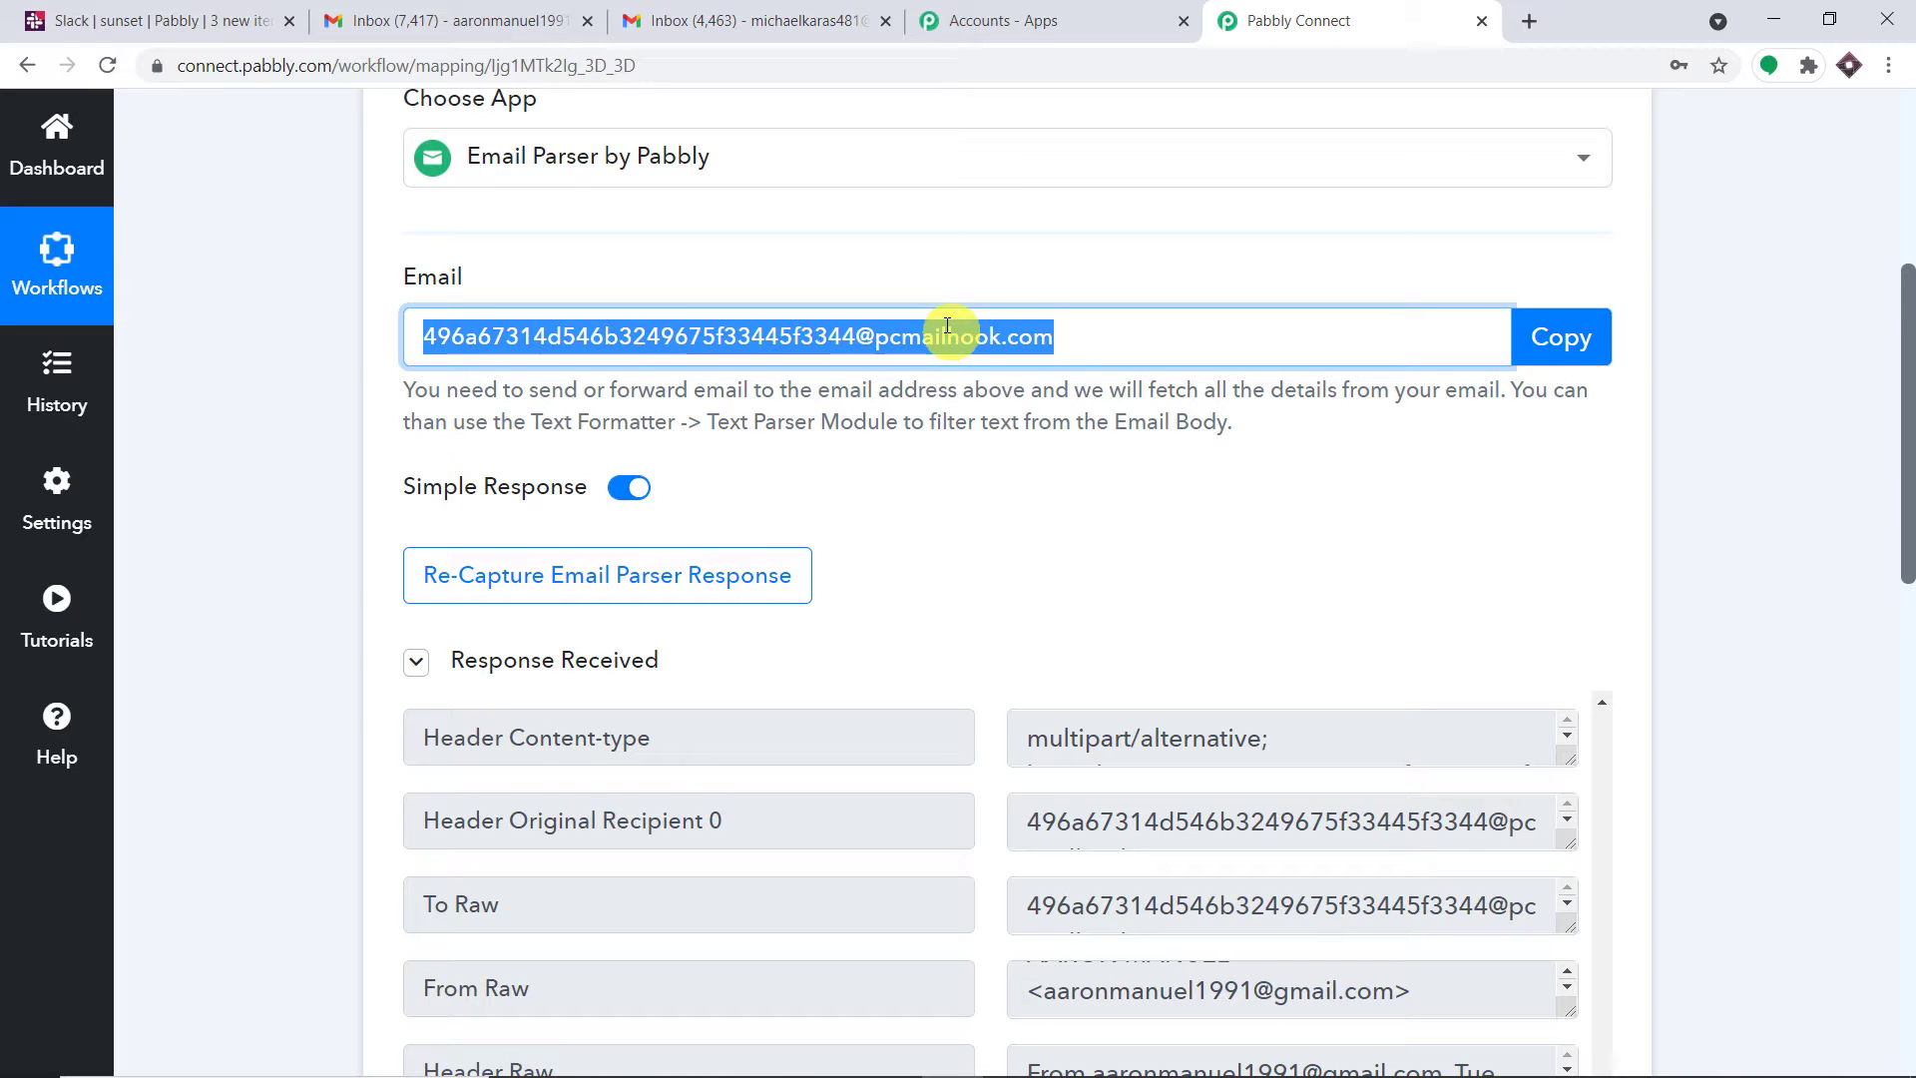
{"action": "left_click", "coordinate": [519, 28]}
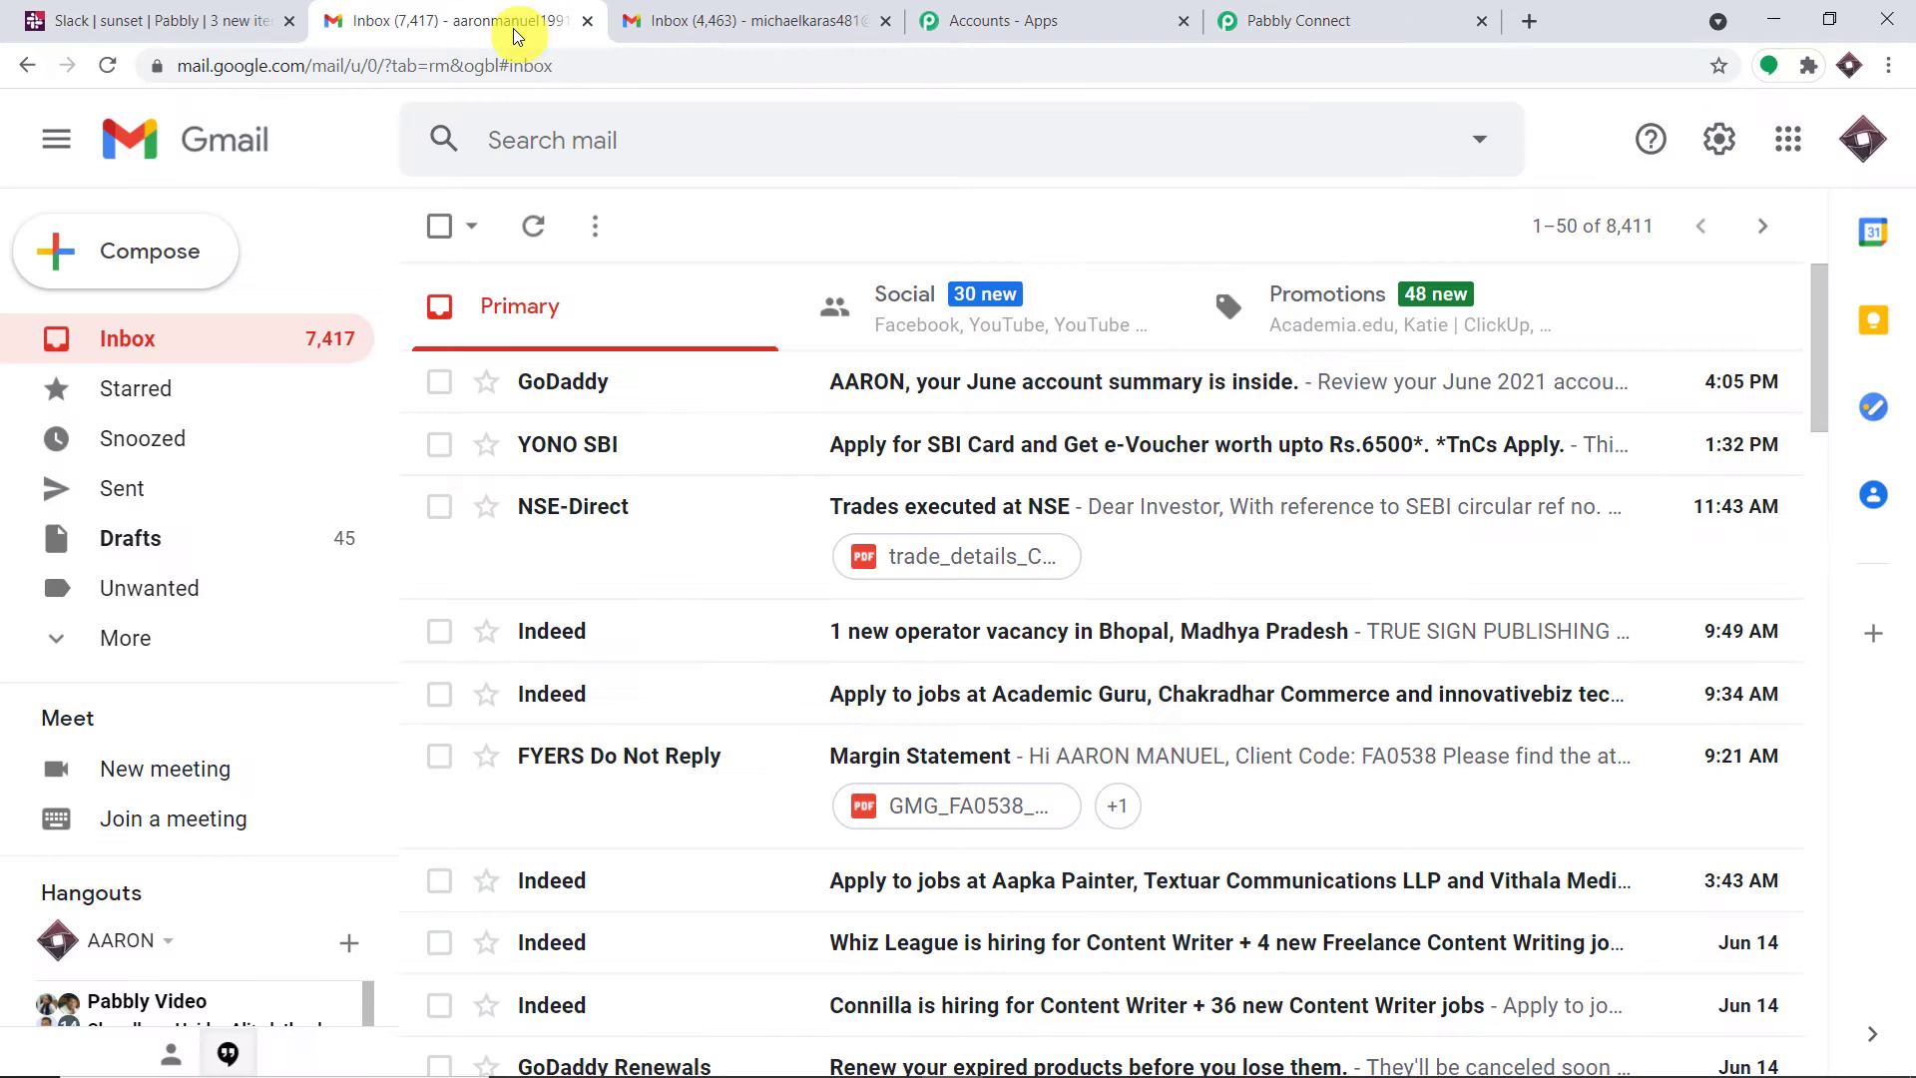
Compare the Google accounts behind both Gmail inboxes, ending on the 7,417-message inbox
{"action": "left_click", "coordinate": [1862, 140]}
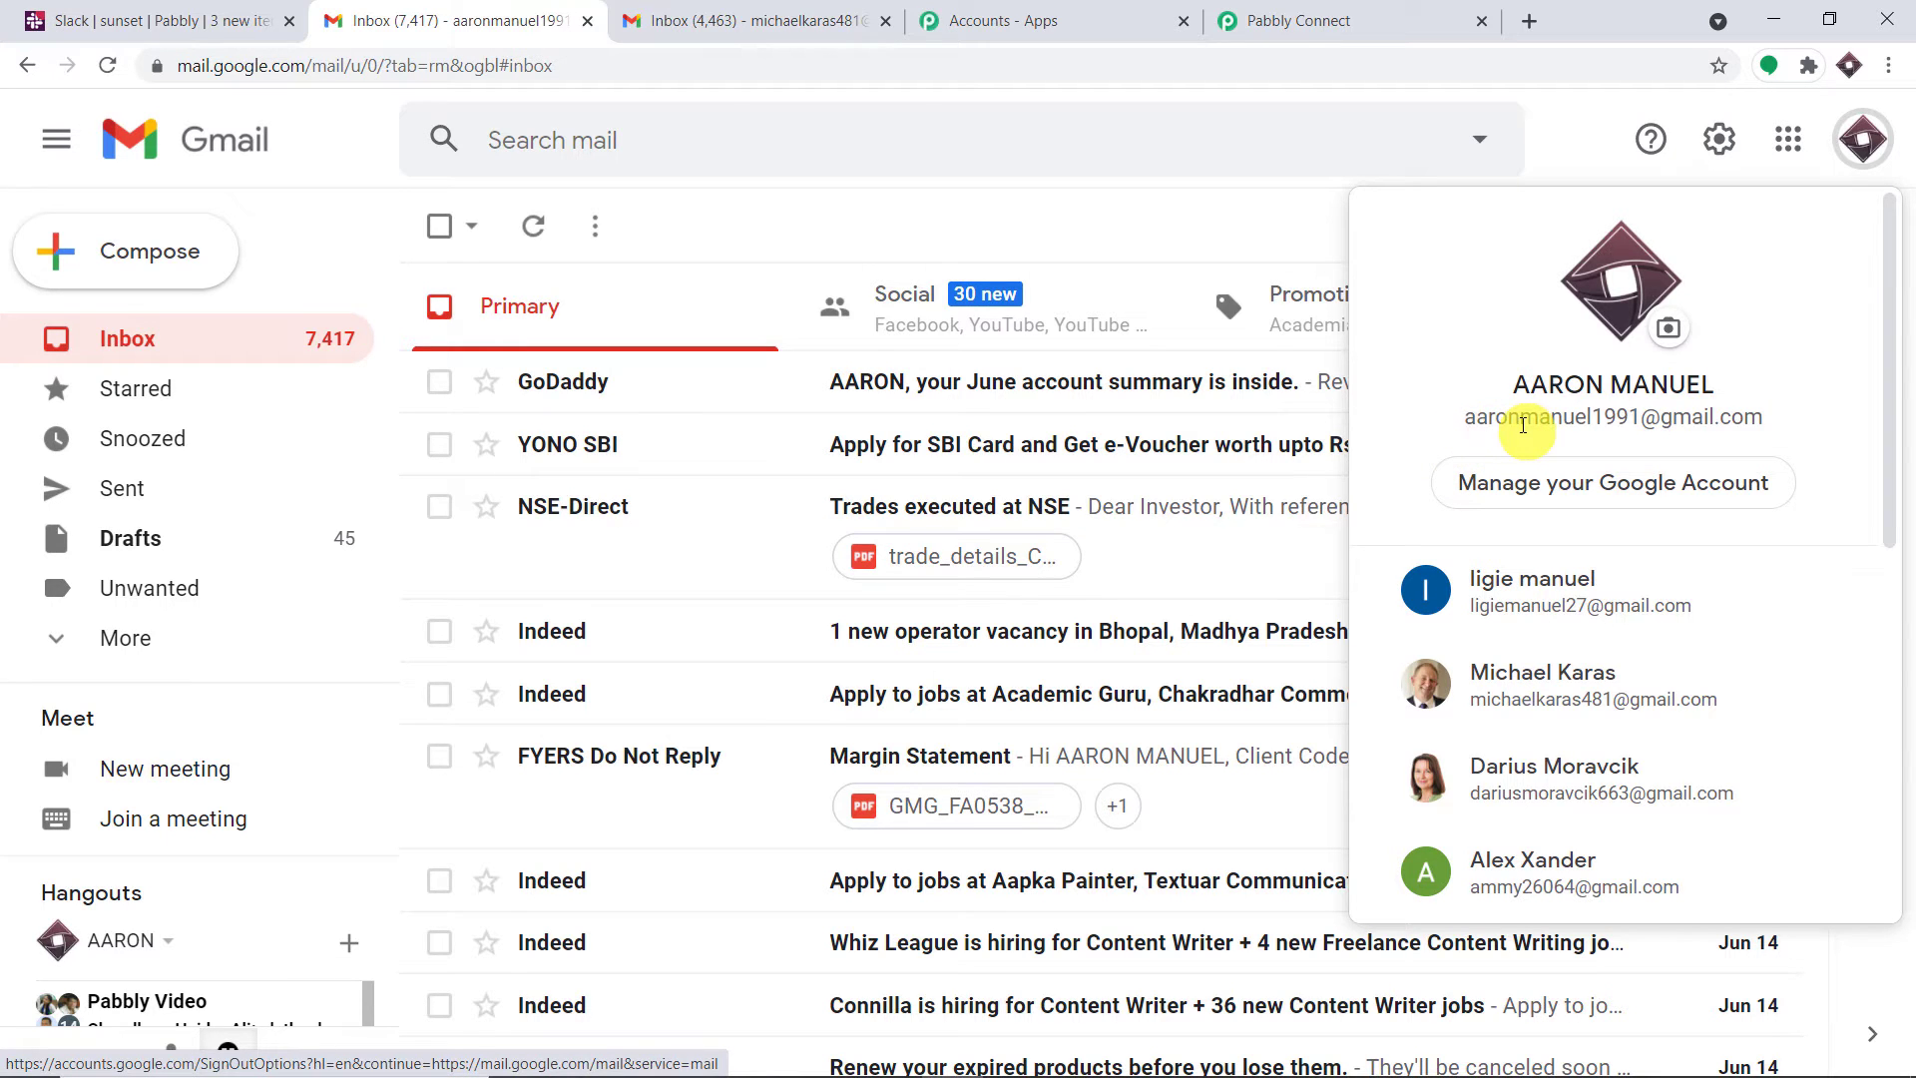
{"action": "left_click", "coordinate": [1217, 14]}
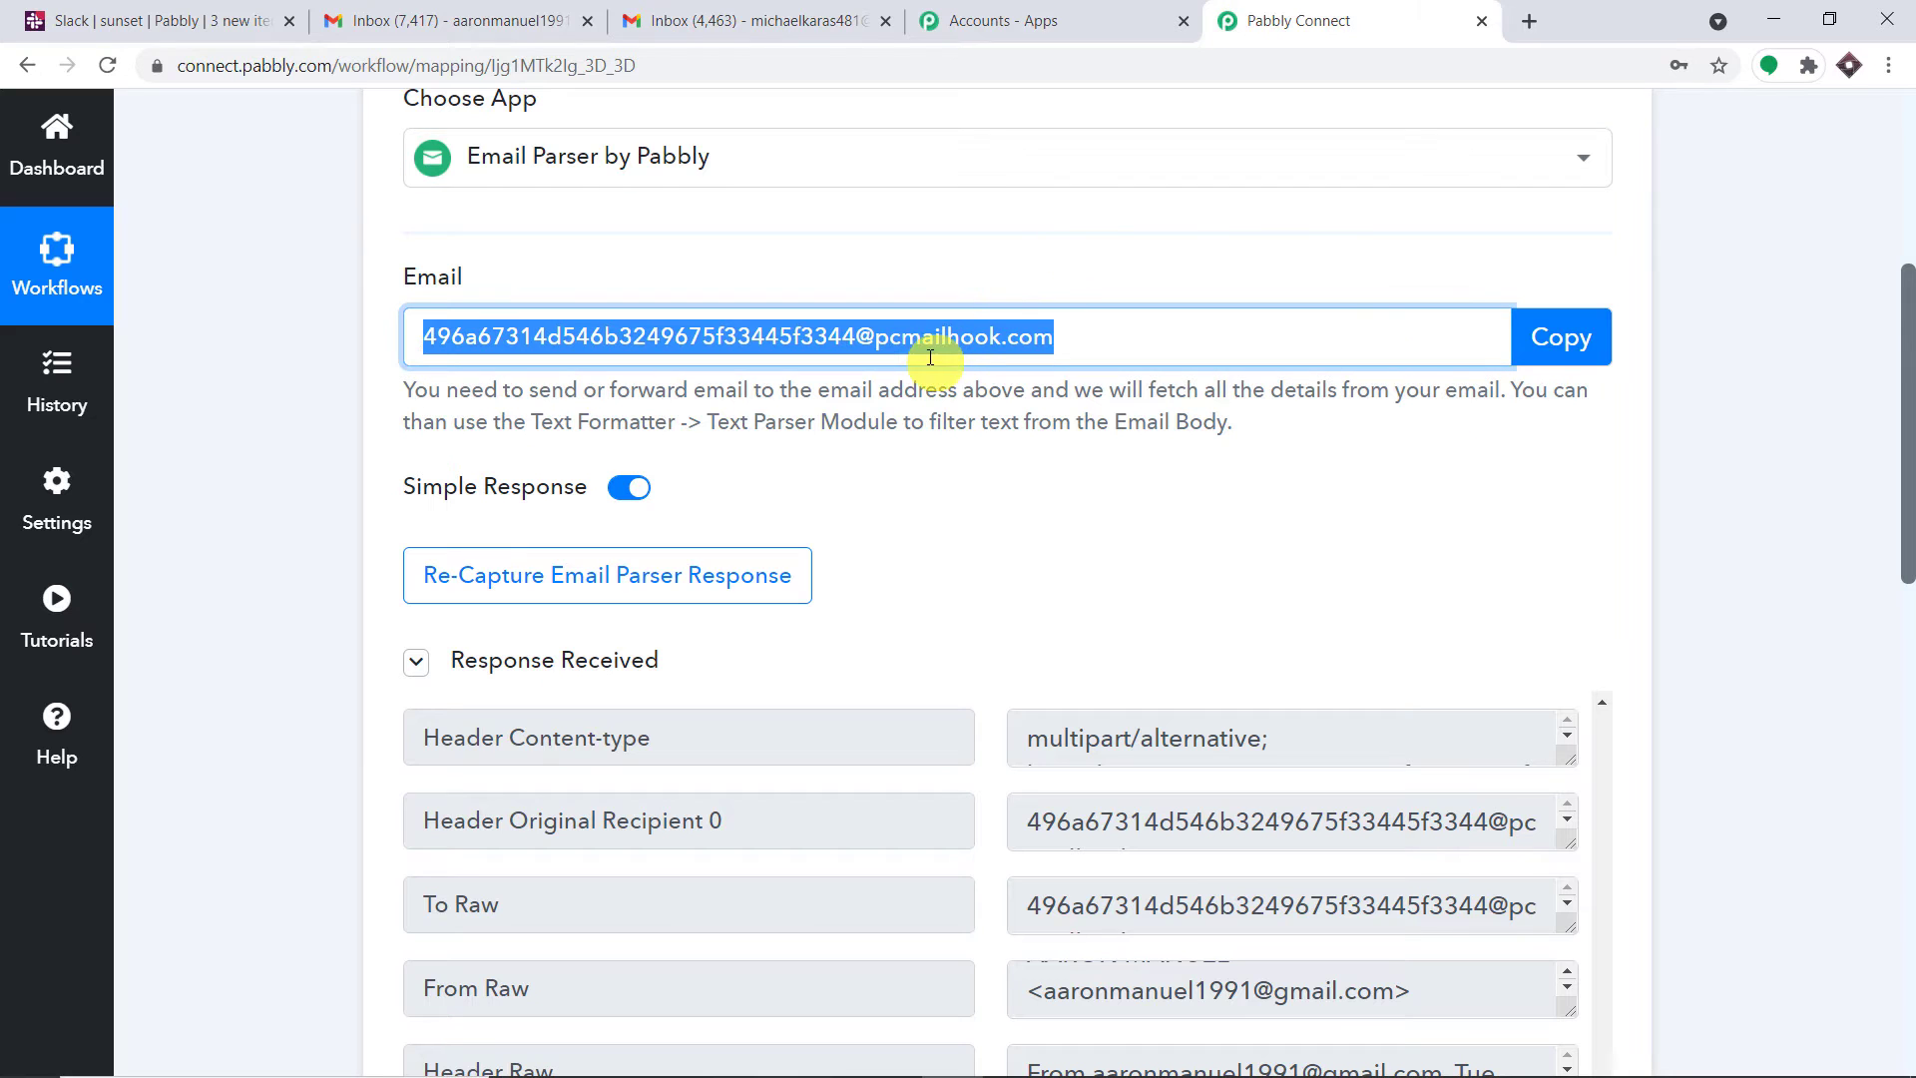
{"action": "left_click", "coordinate": [499, 12]}
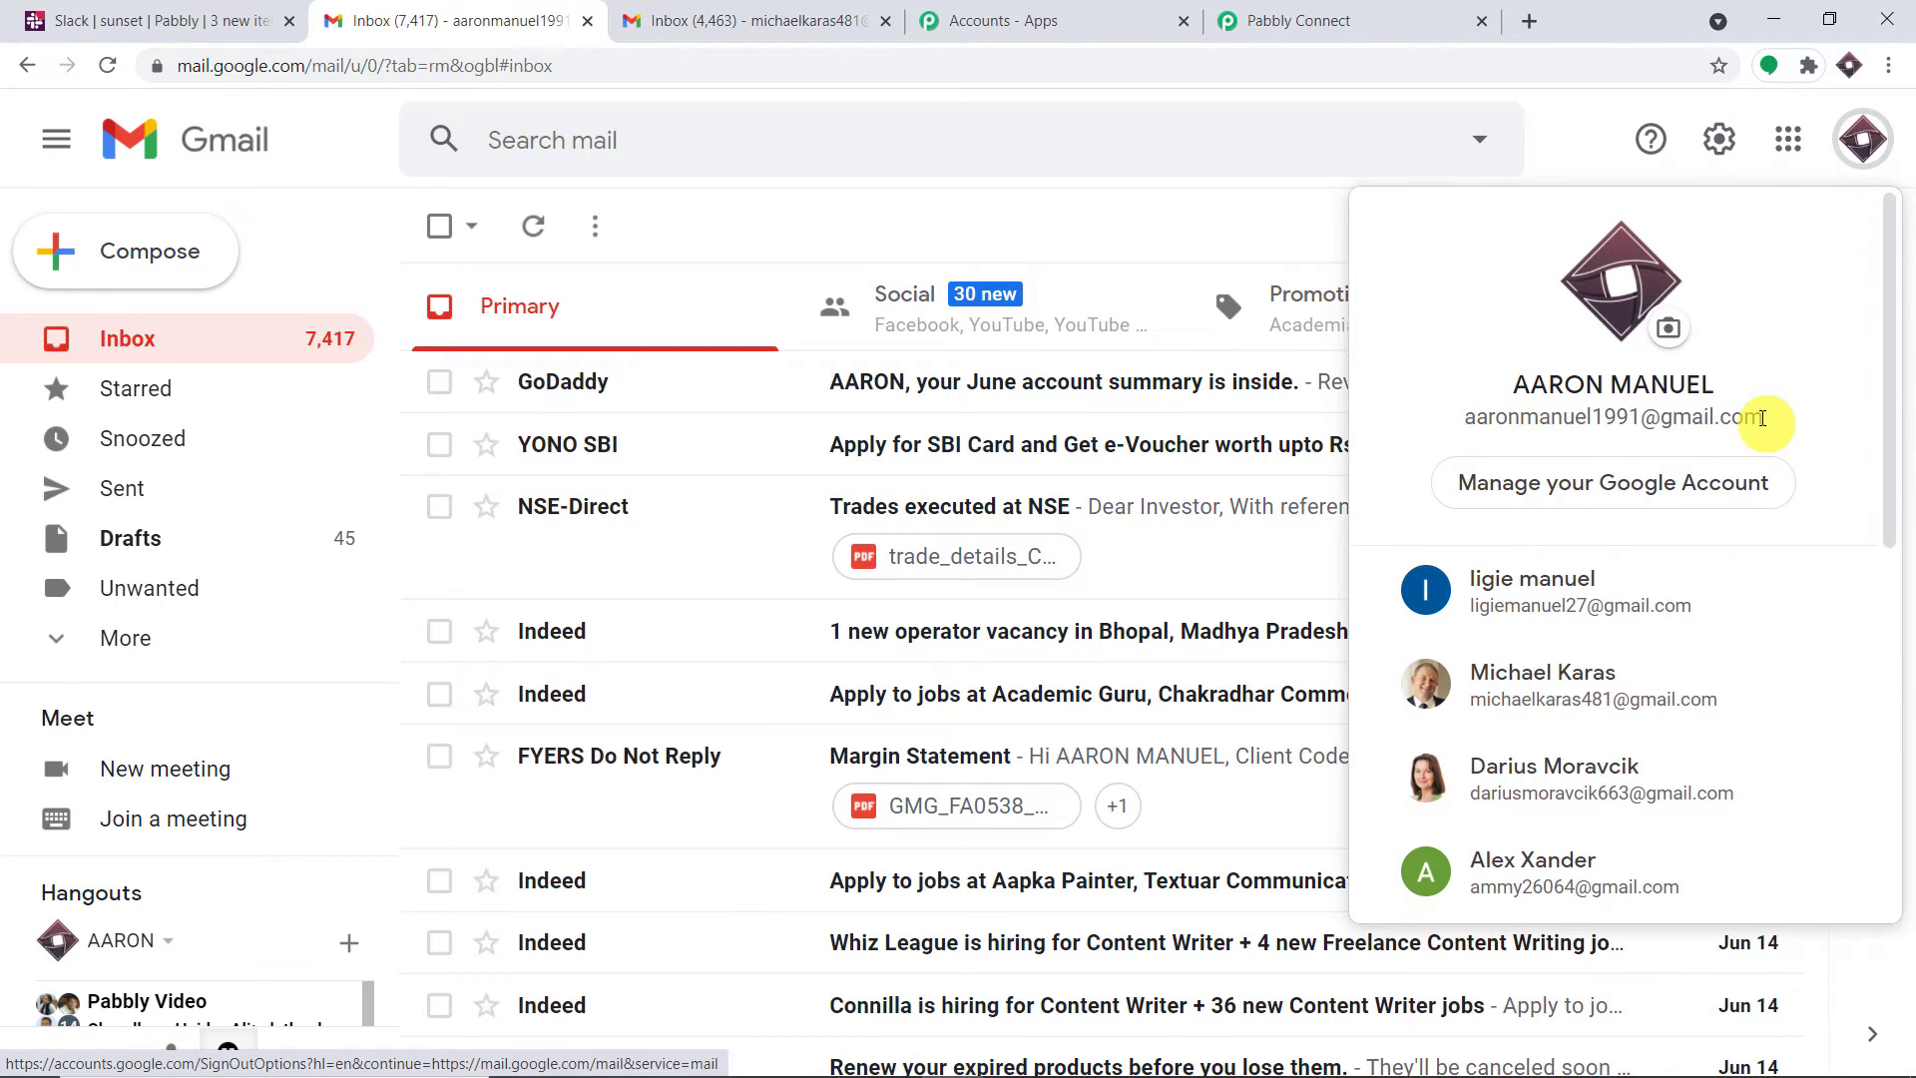
{"action": "left_click", "coordinate": [798, 21]}
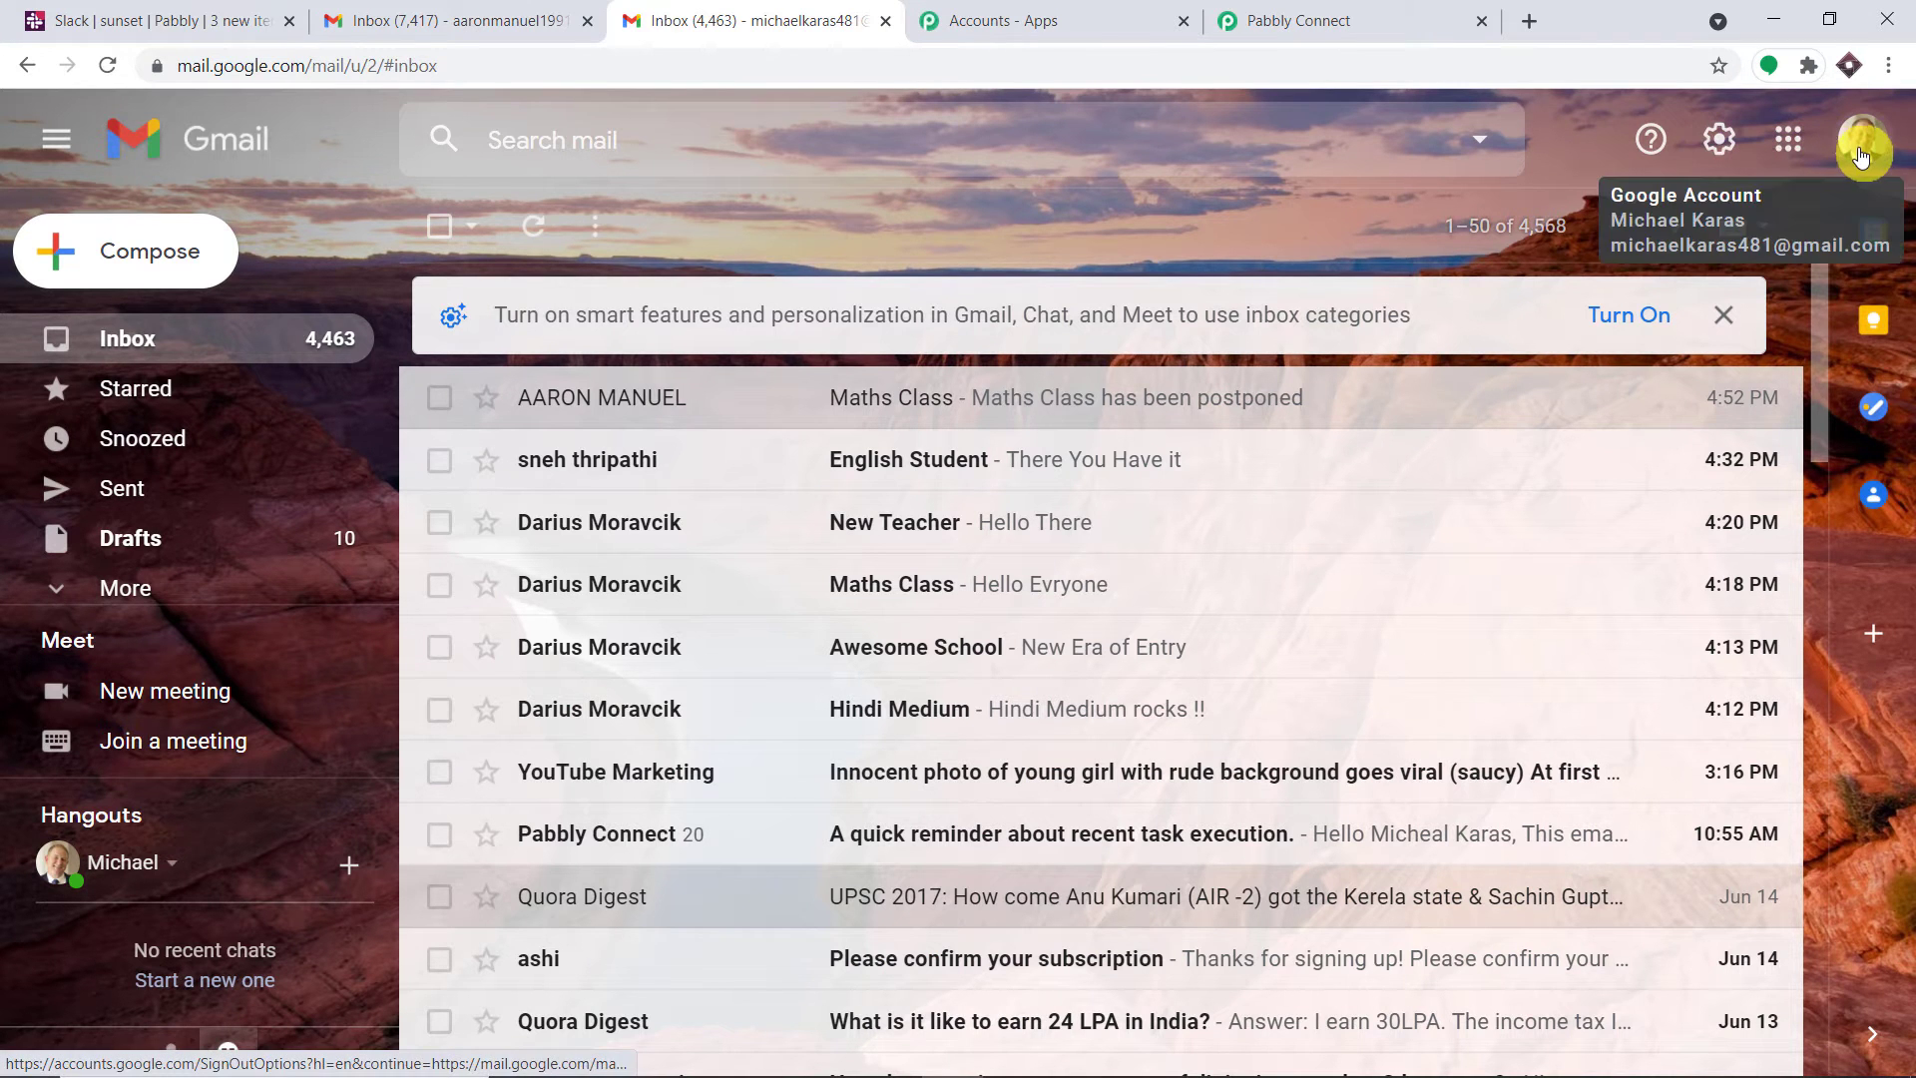
{"action": "left_click", "coordinate": [1858, 155]}
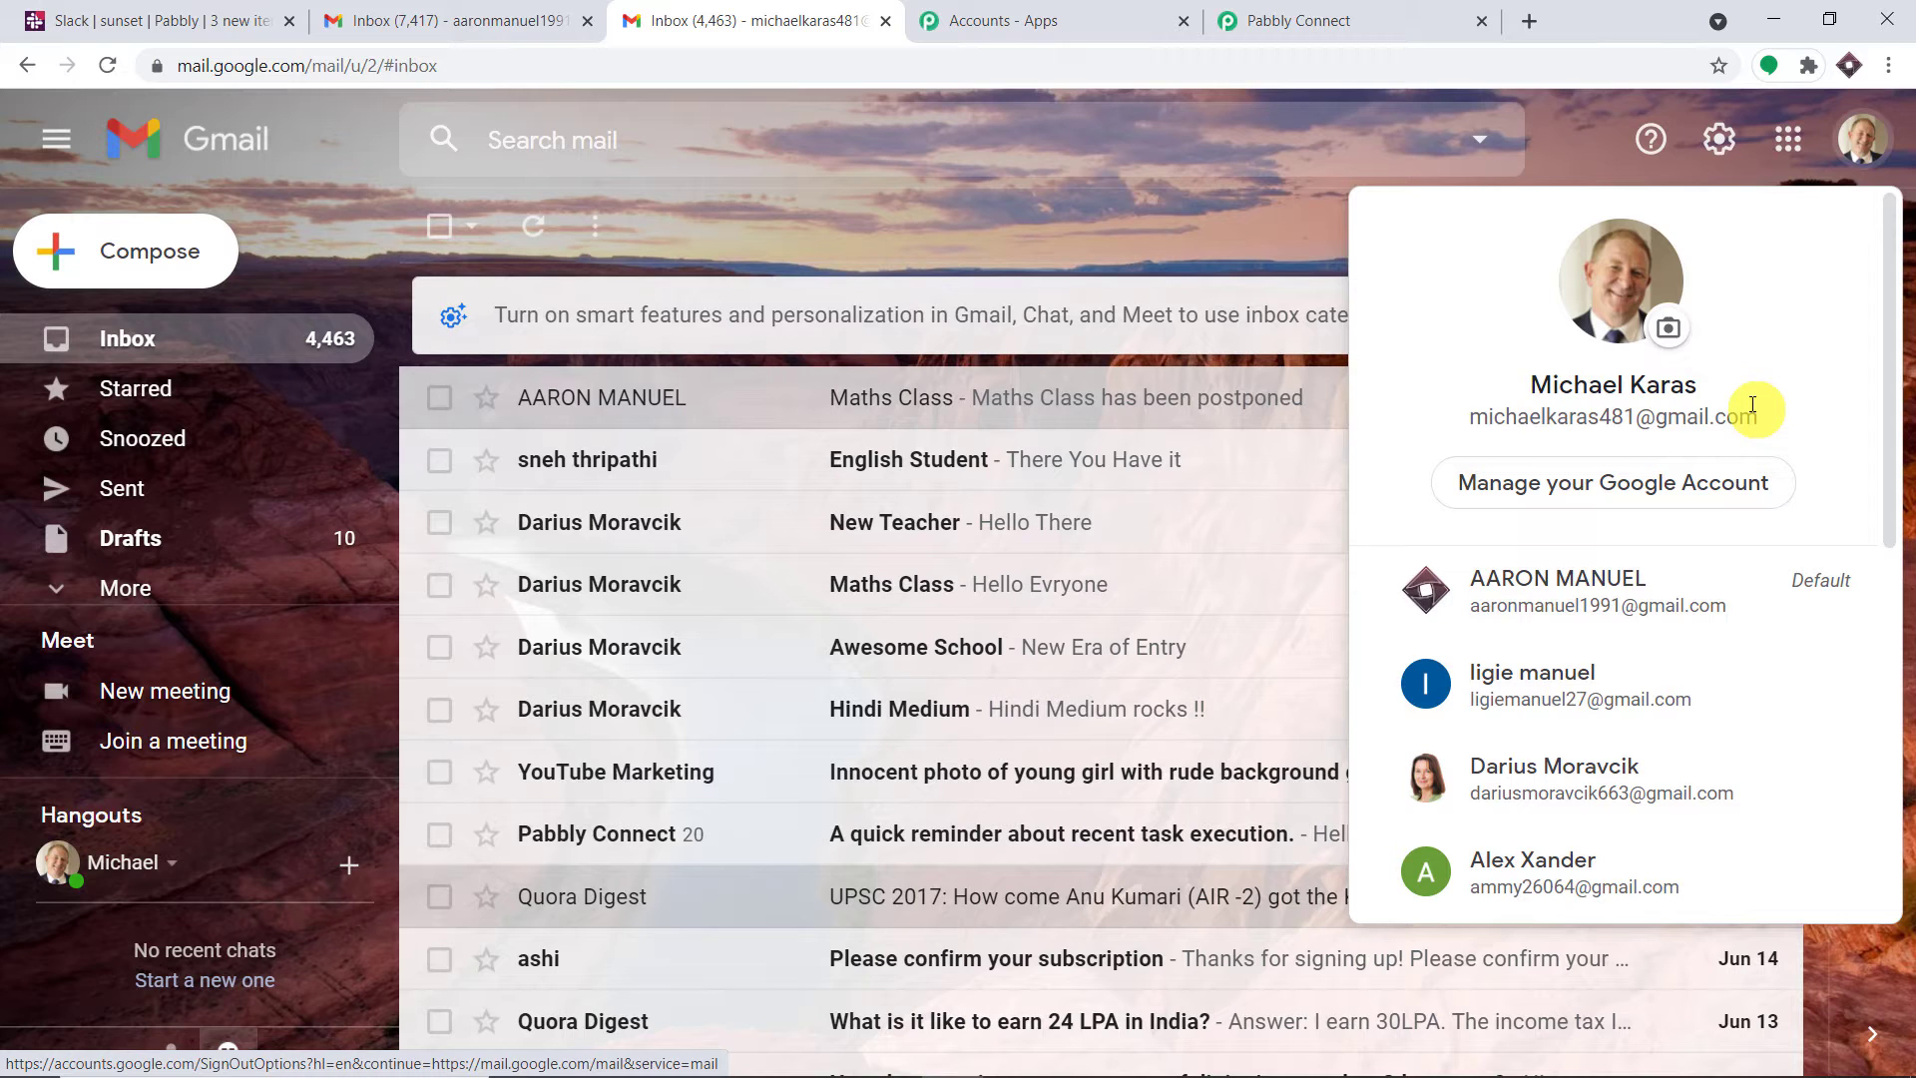
{"action": "left_click", "coordinate": [439, 20]}
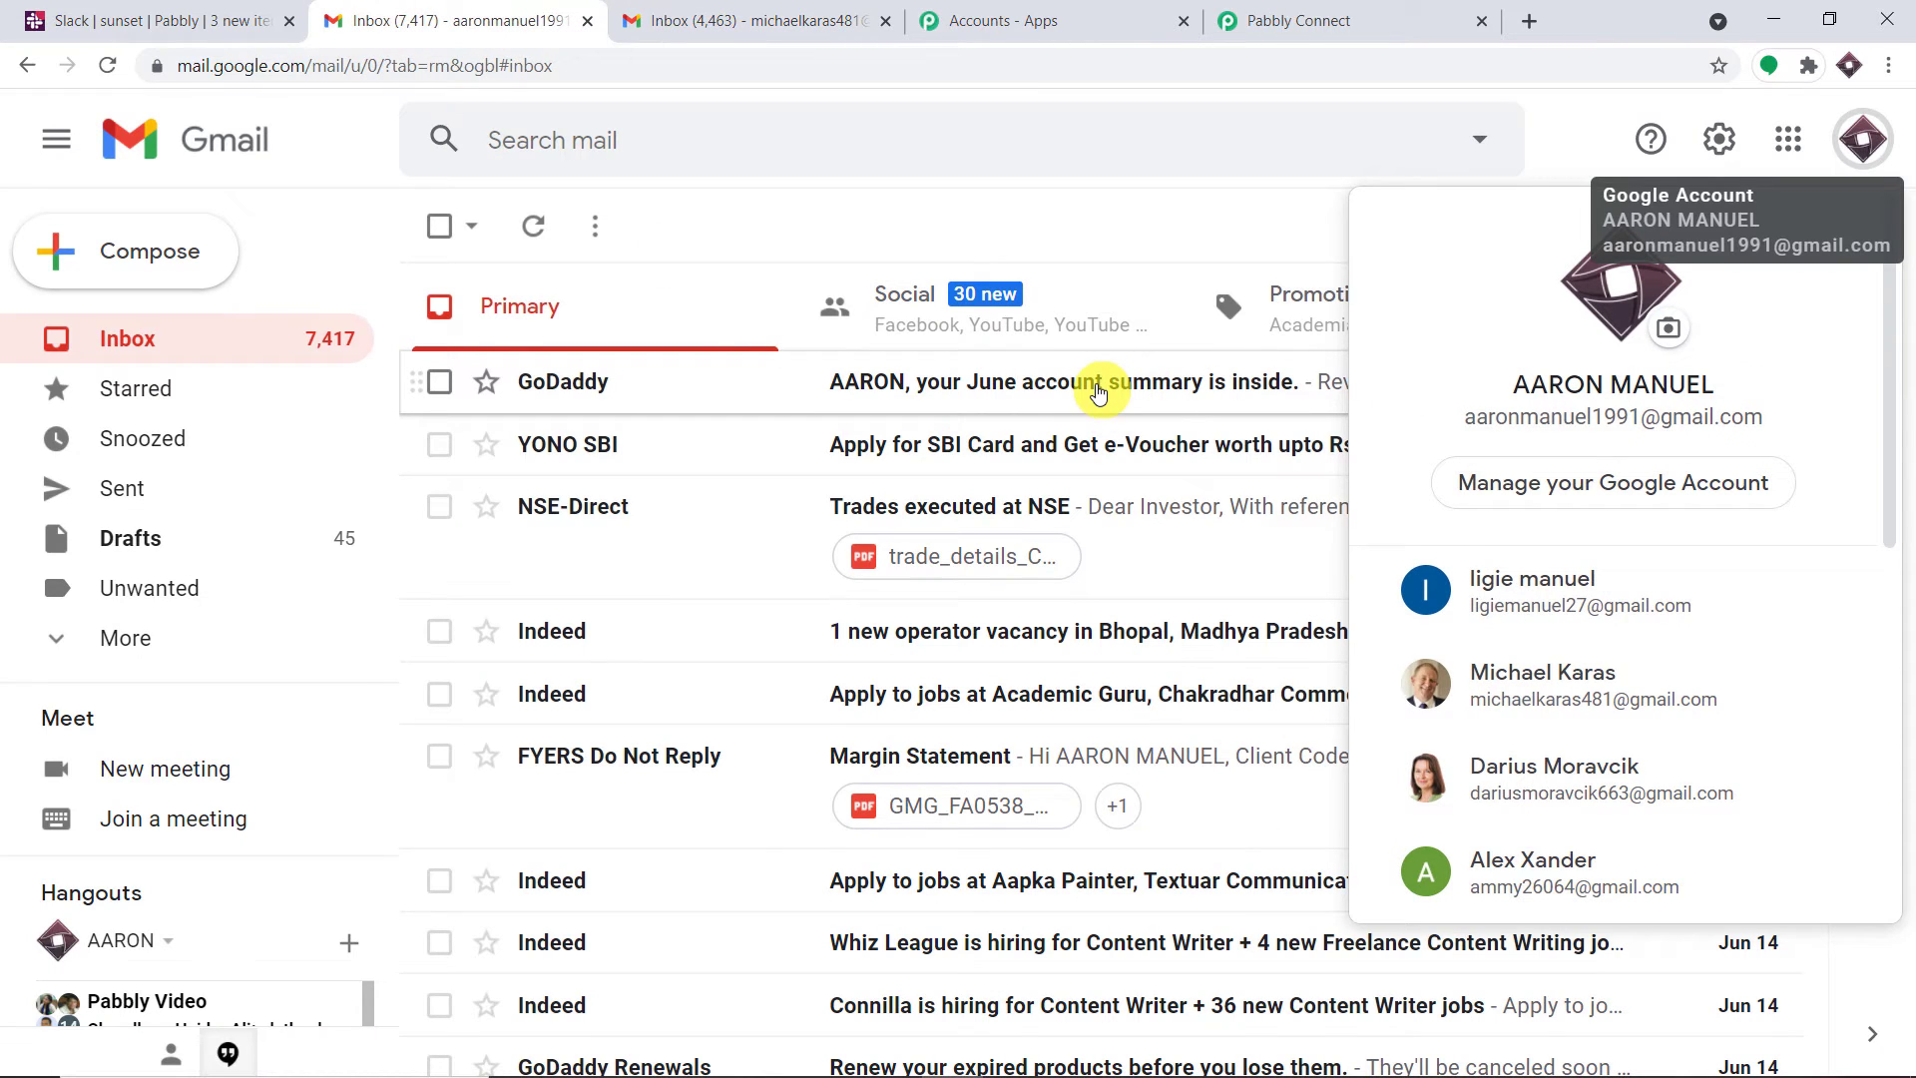
Open Gmail's full settings at the Filters and Blocked Addresses page
{"action": "left_click", "coordinate": [1240, 218]}
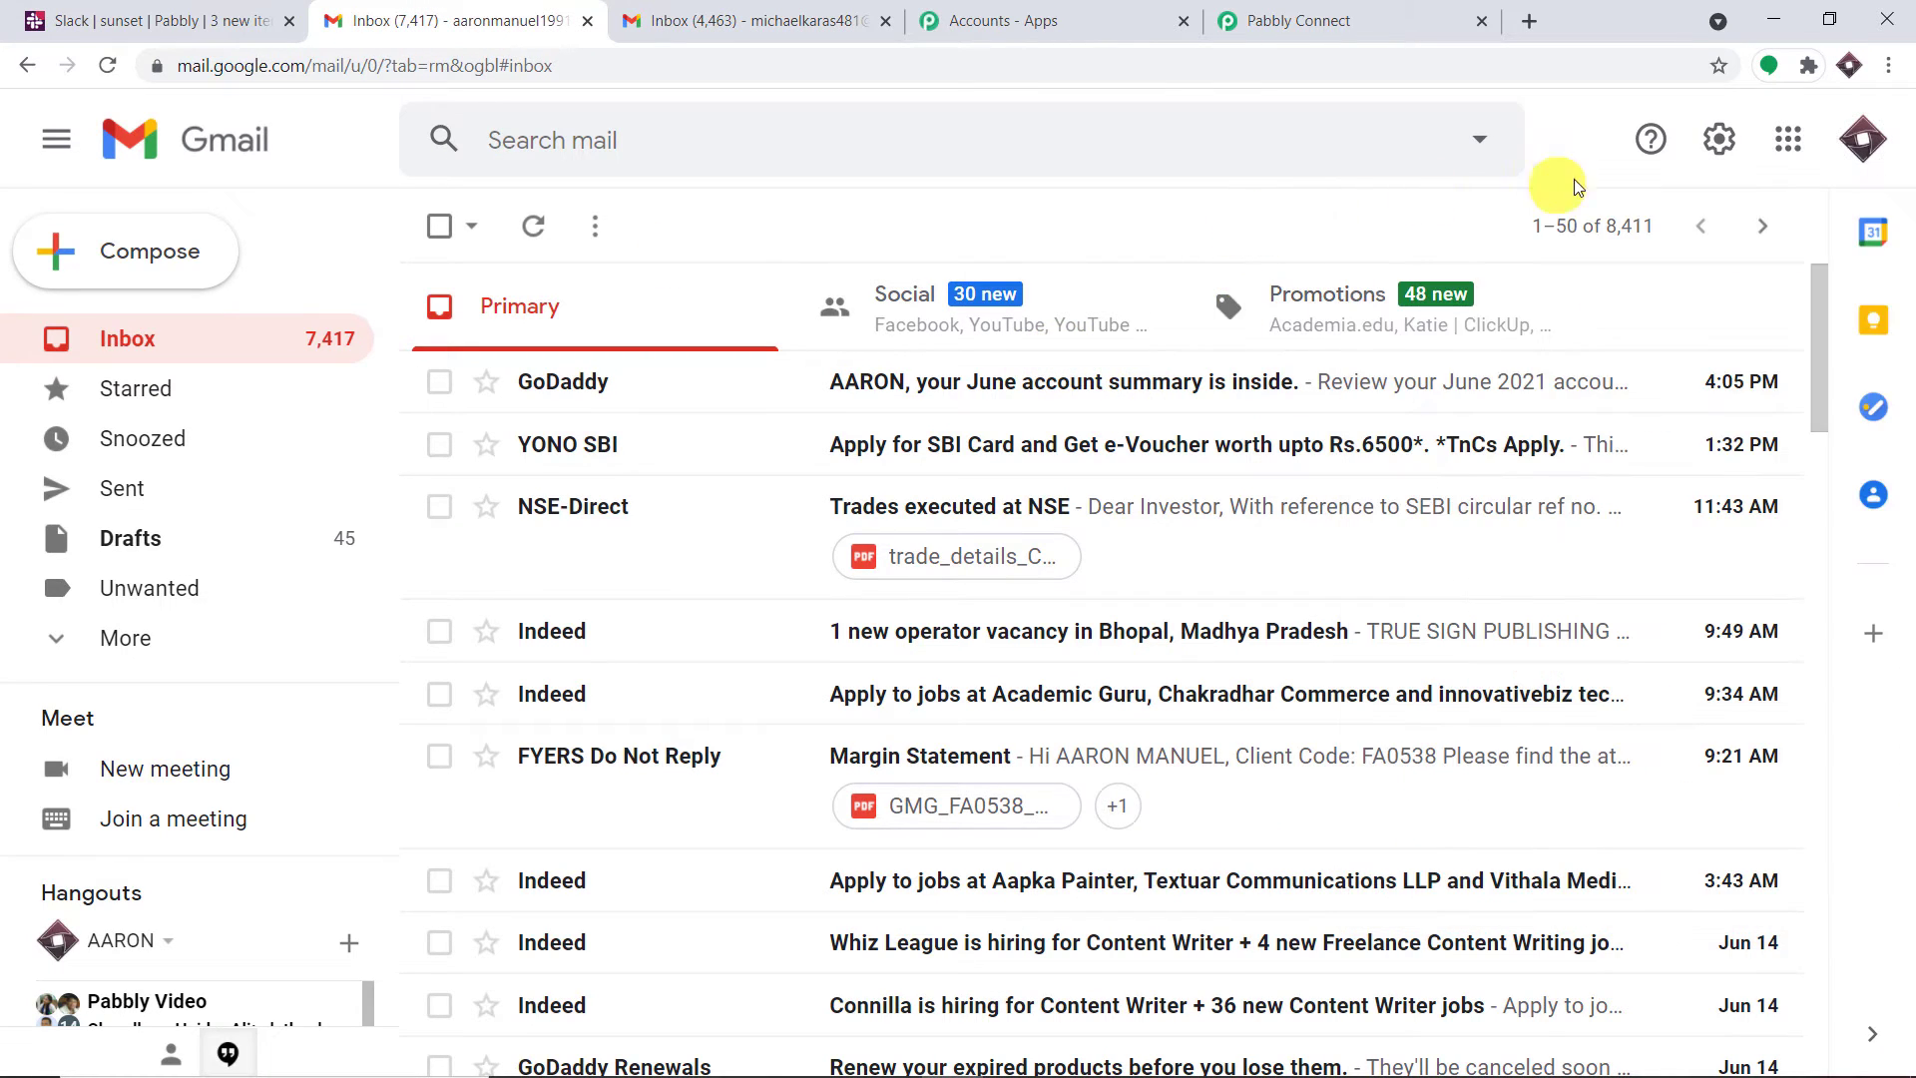
{"action": "left_click", "coordinate": [1715, 151]}
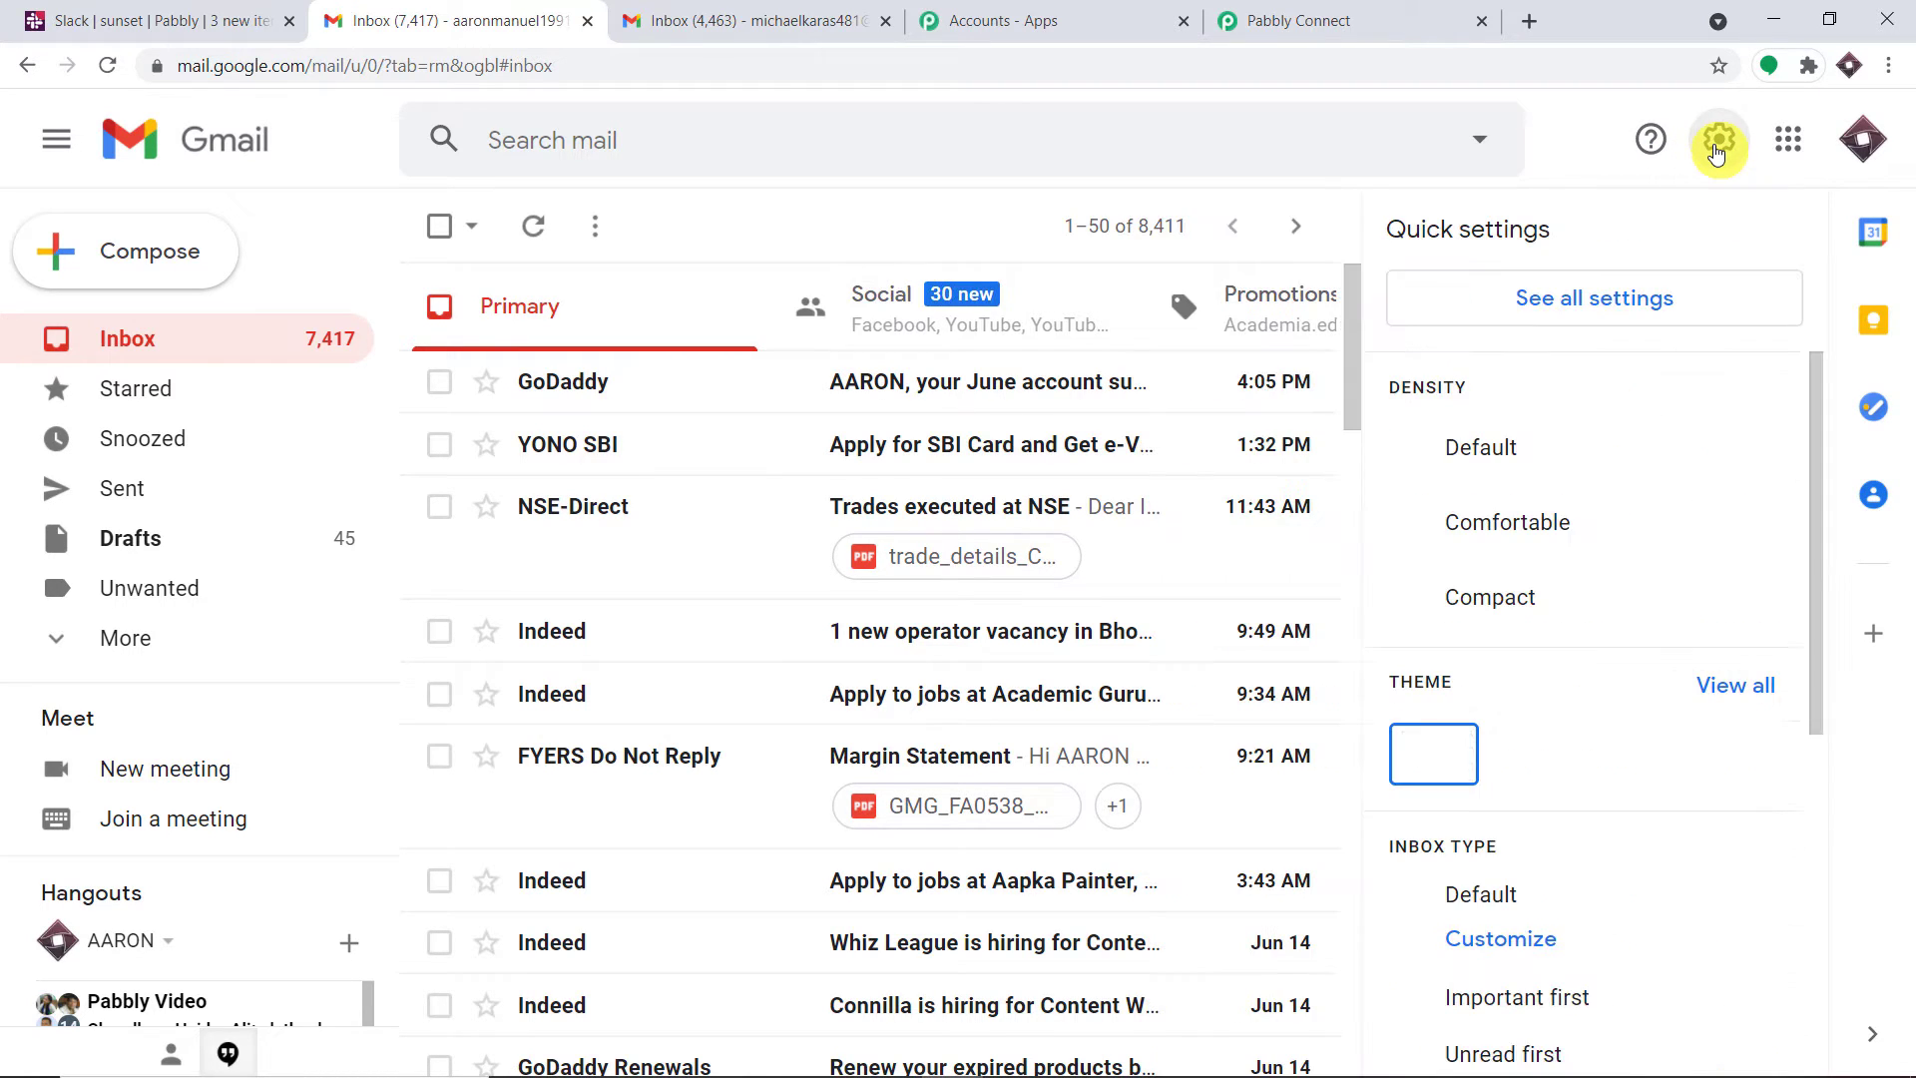
{"action": "left_click", "coordinate": [1604, 305]}
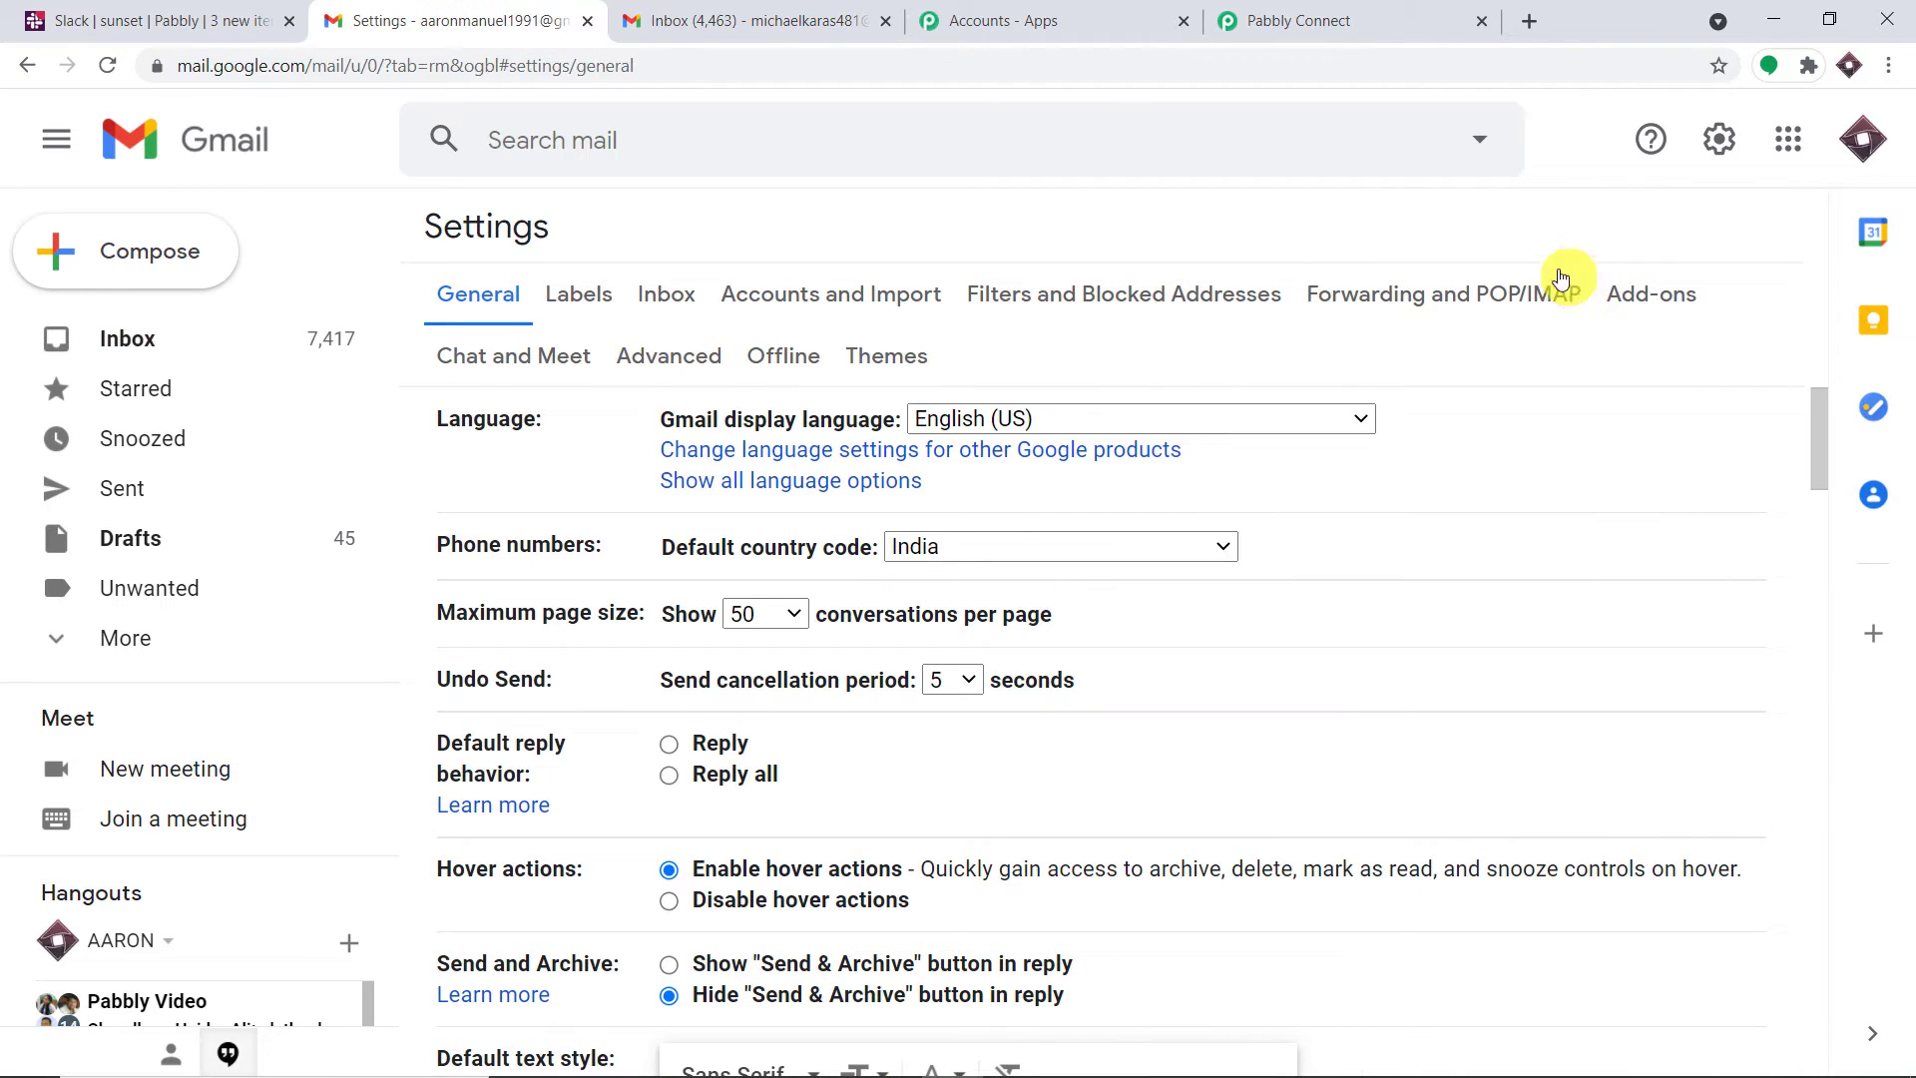
{"action": "left_click", "coordinate": [1093, 299]}
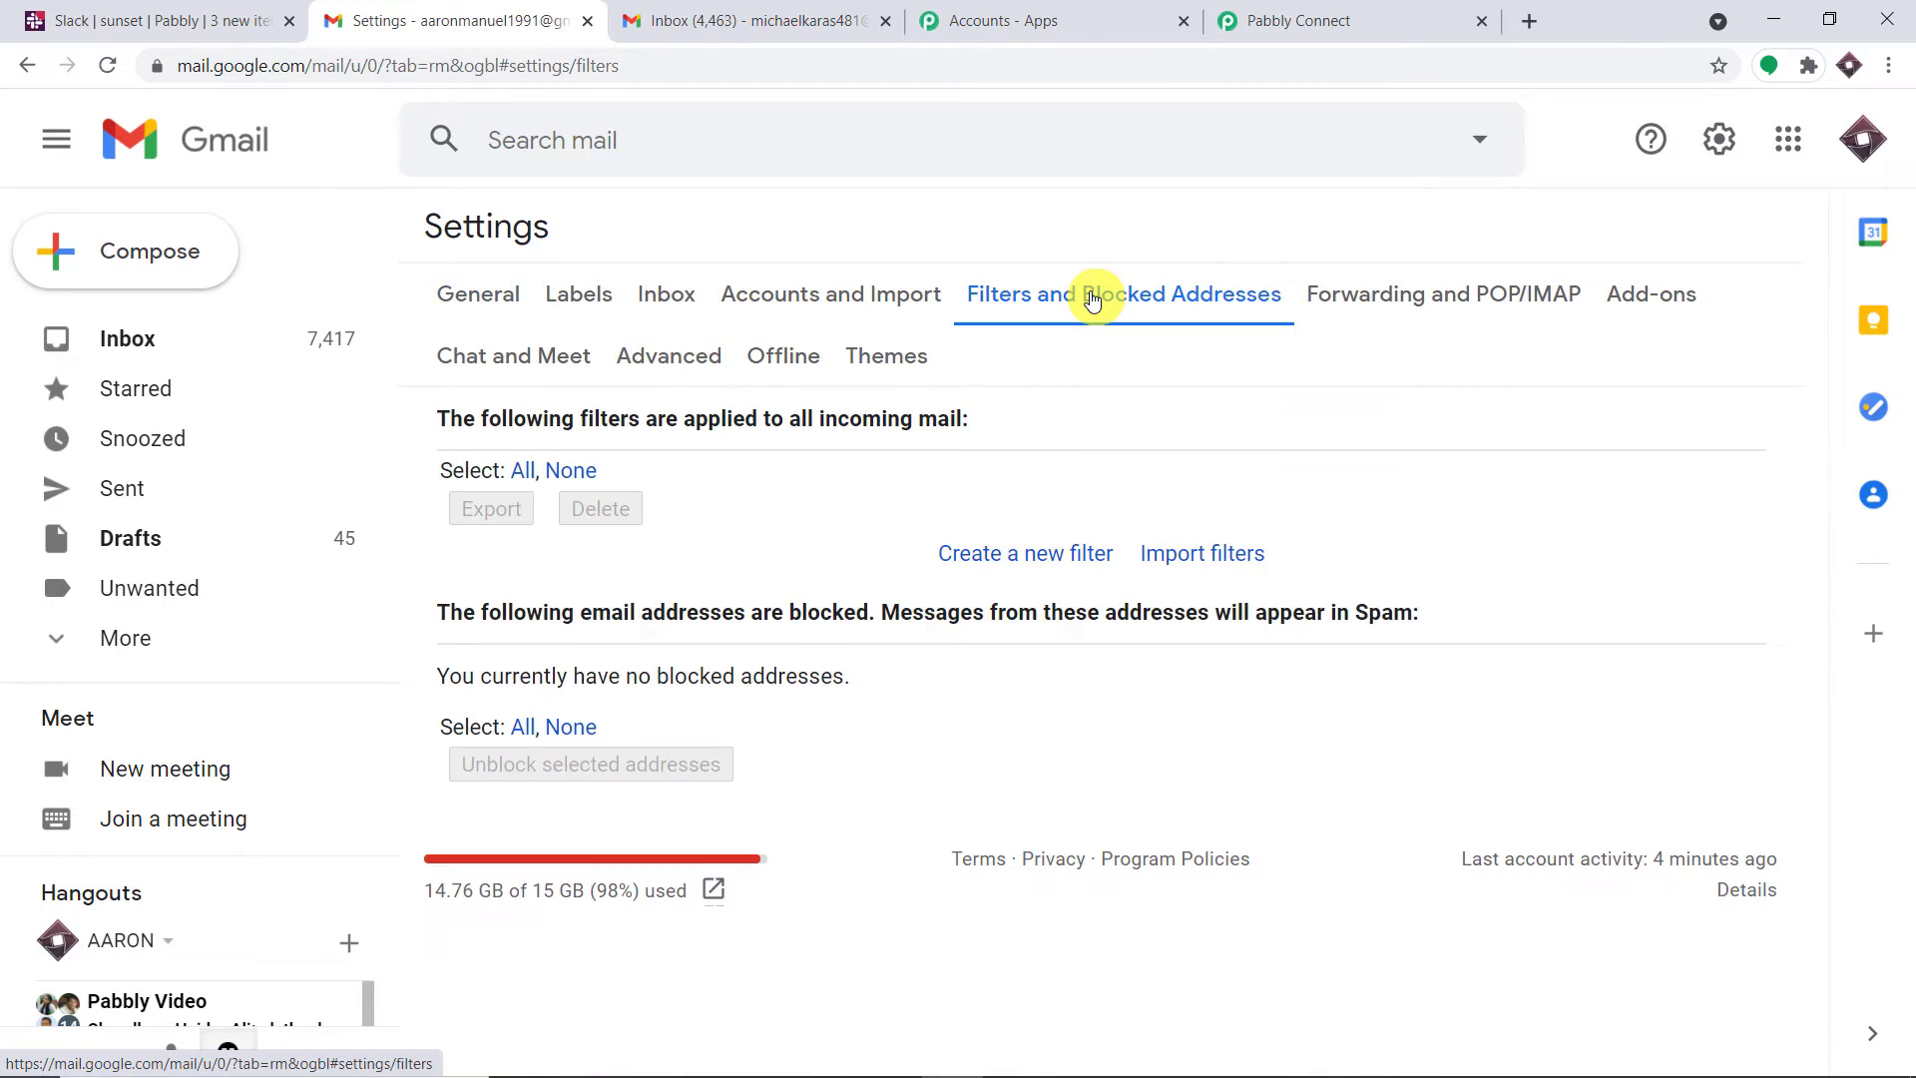
Start a new Gmail filter and copy the account's own email address from the account panel
{"action": "left_click", "coordinate": [1007, 559]}
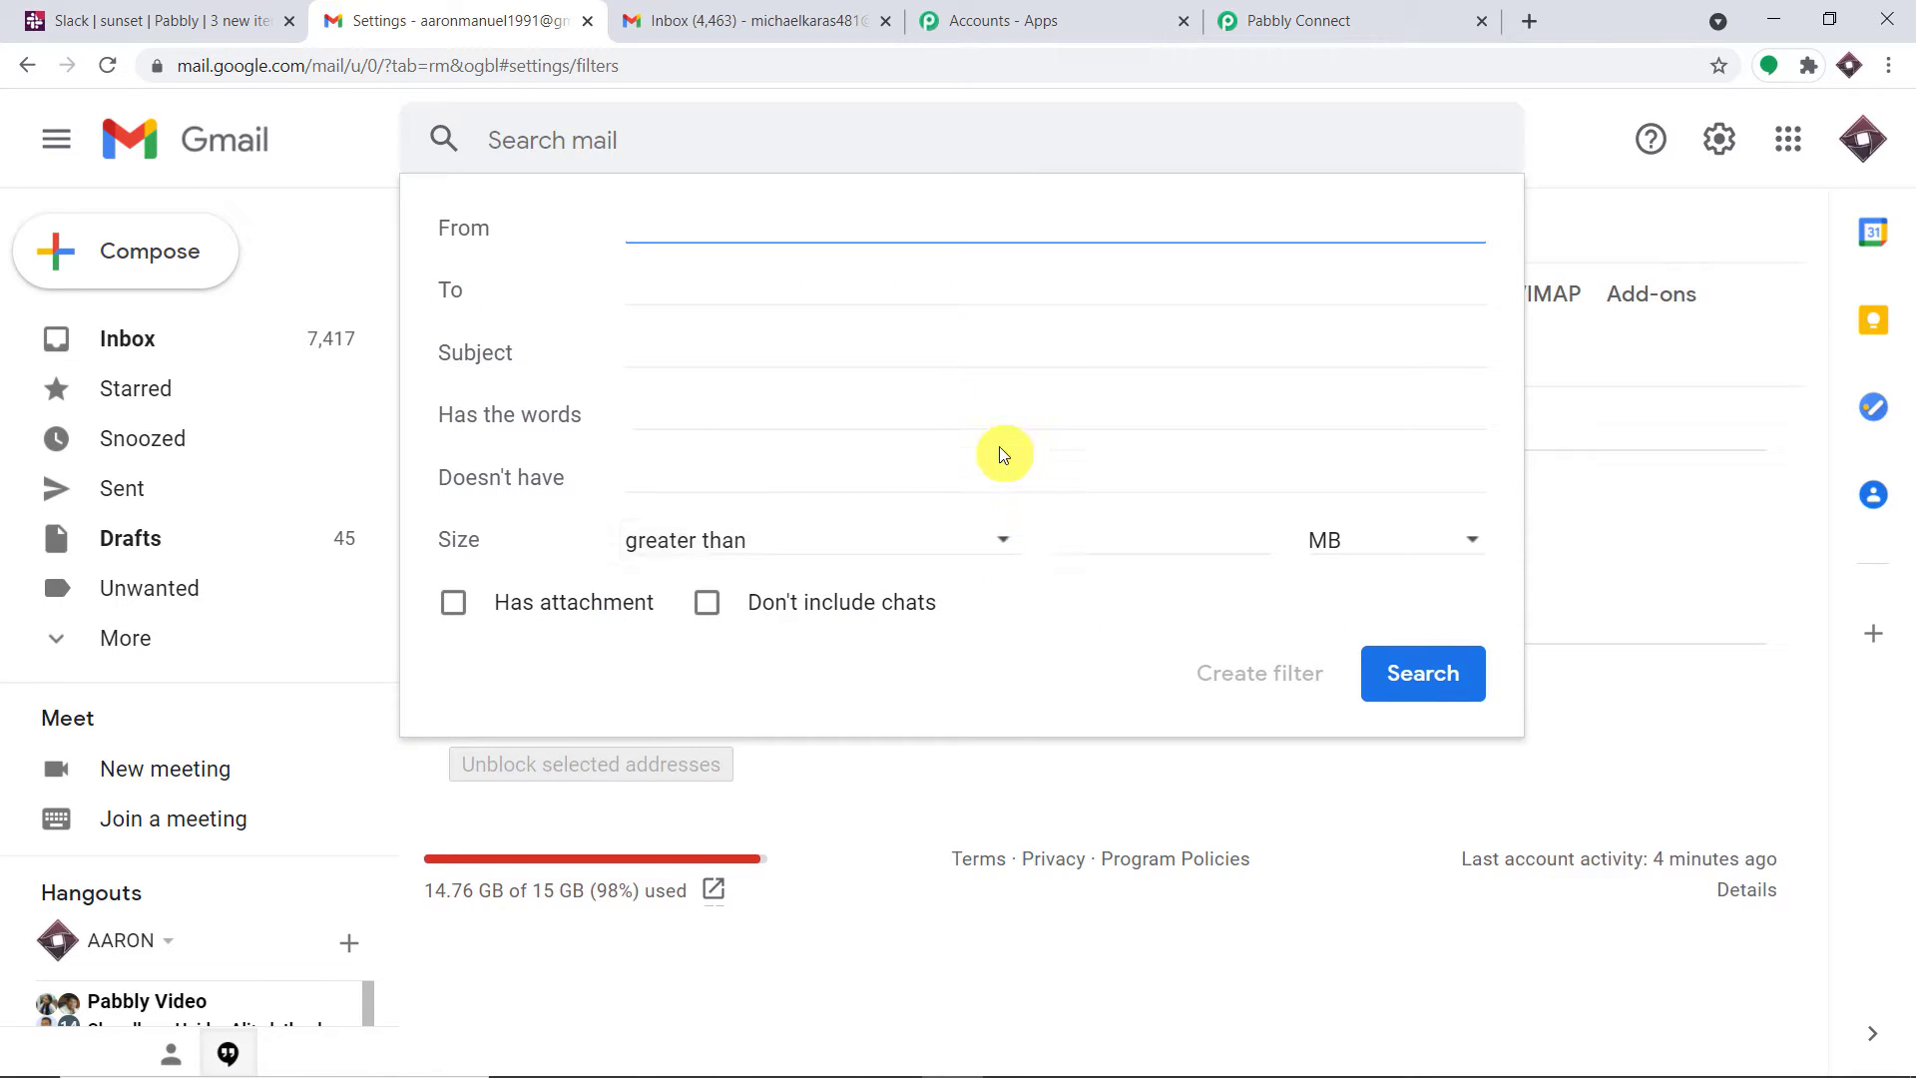
{"action": "left_click", "coordinate": [654, 289]}
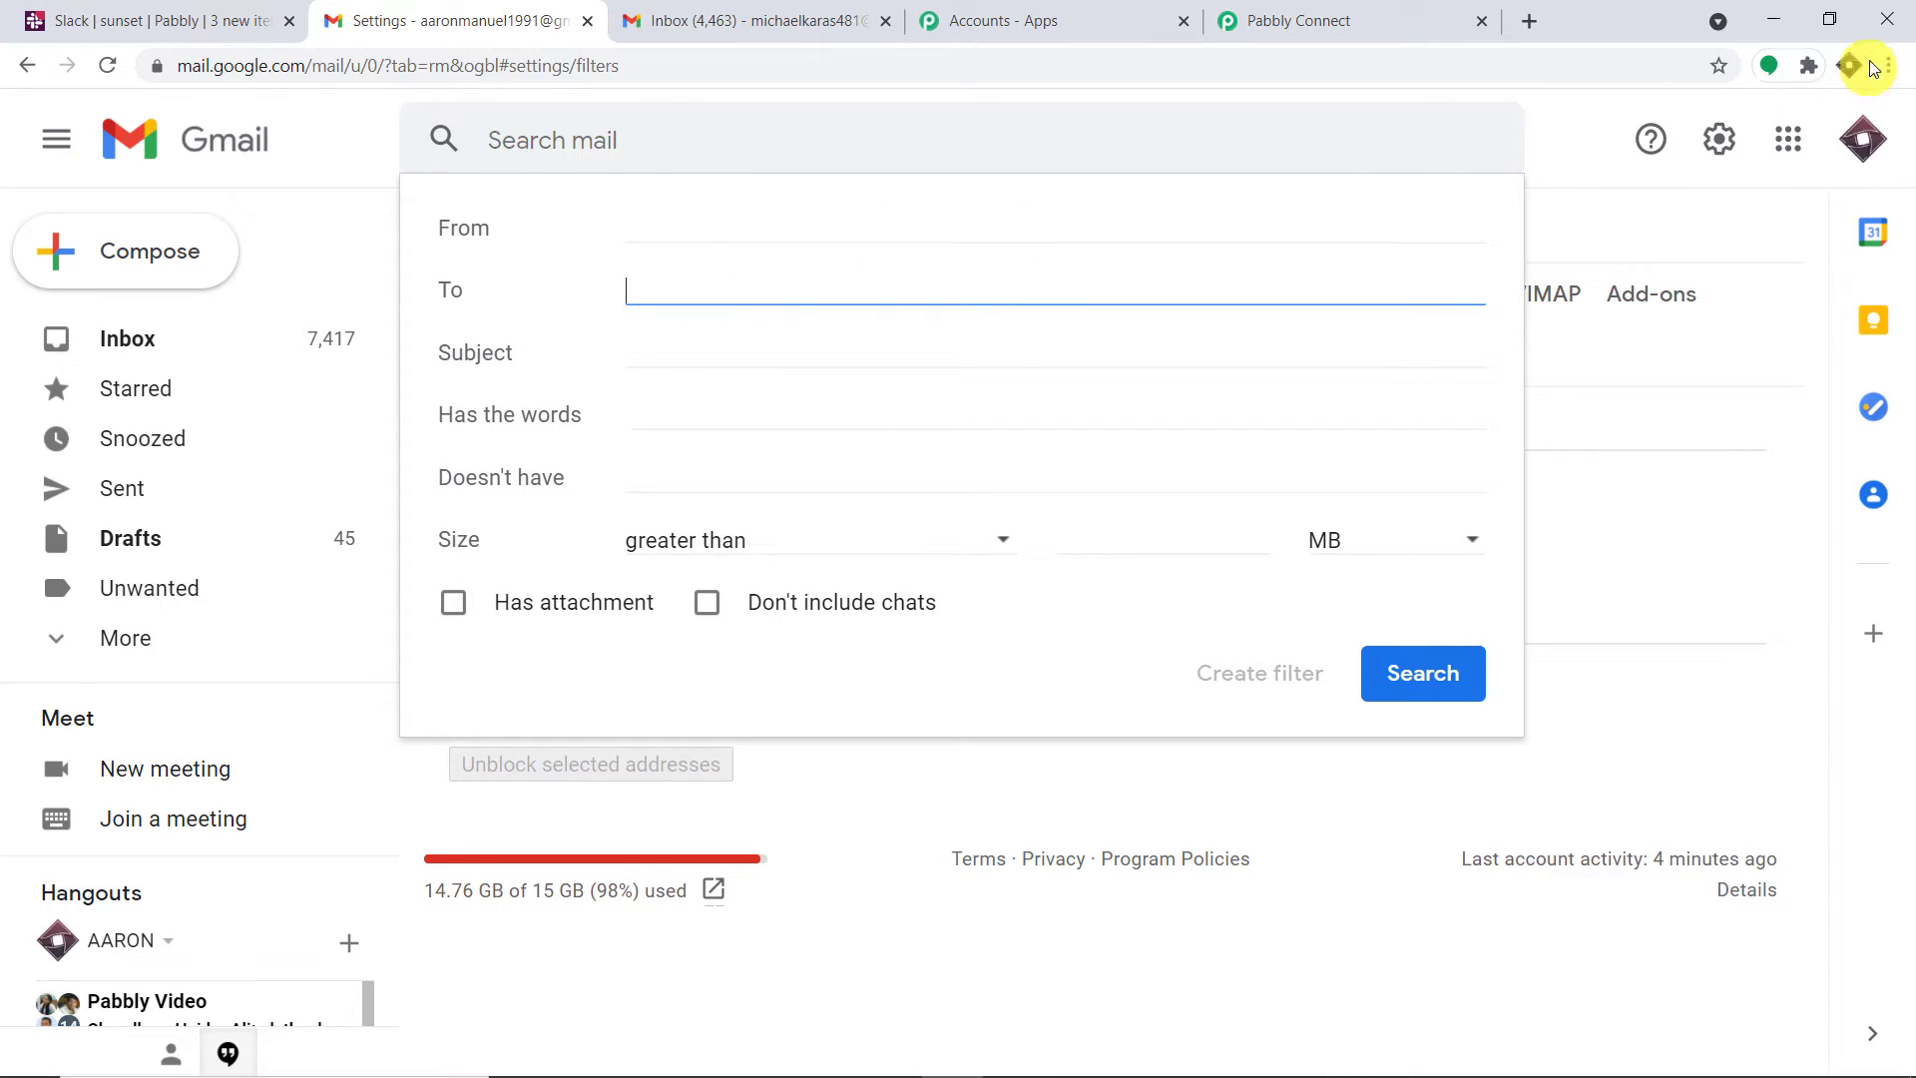
{"action": "left_click", "coordinate": [1862, 138]}
{"action": "left_click_drag", "start_coordinate": [1766, 421], "coordinate": [1475, 416]}
{"action": "right_click", "coordinate": [1477, 419]}
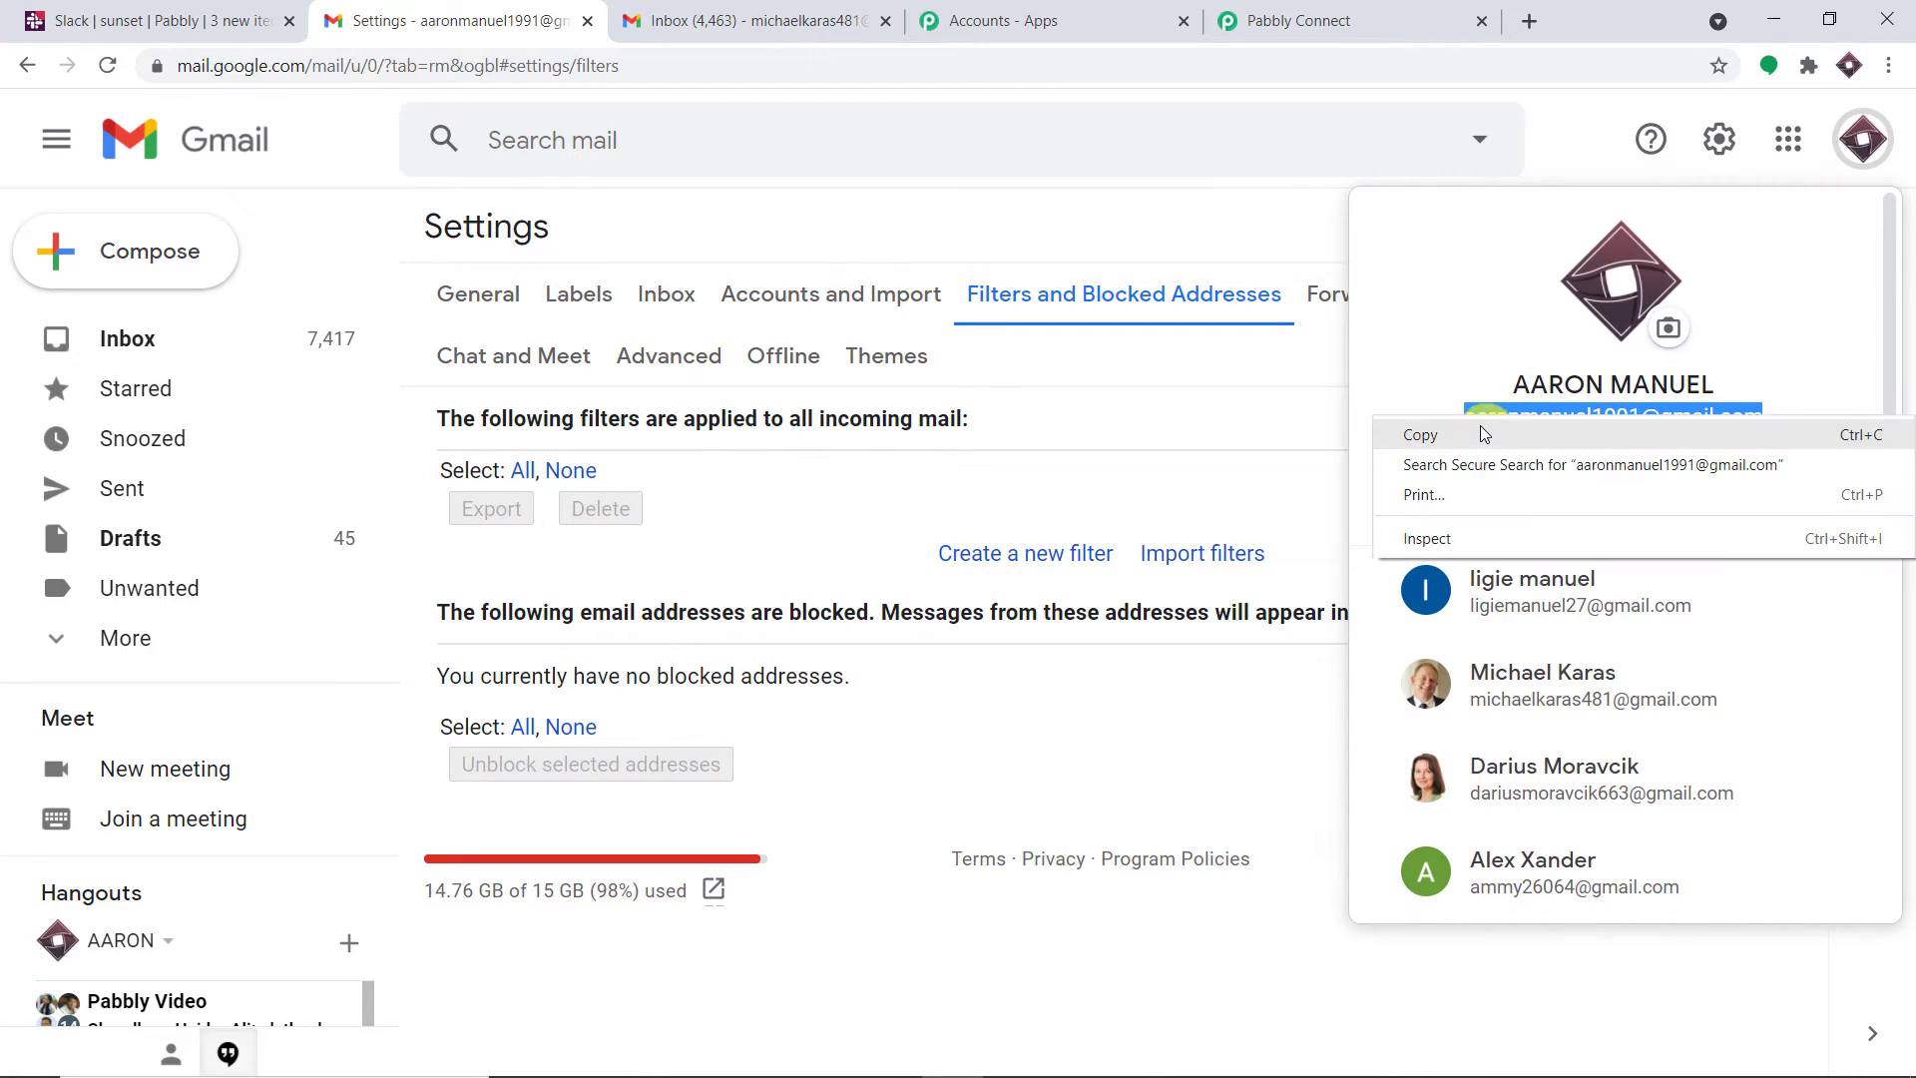
{"action": "left_click", "coordinate": [1480, 427]}
{"action": "left_click", "coordinate": [1041, 560]}
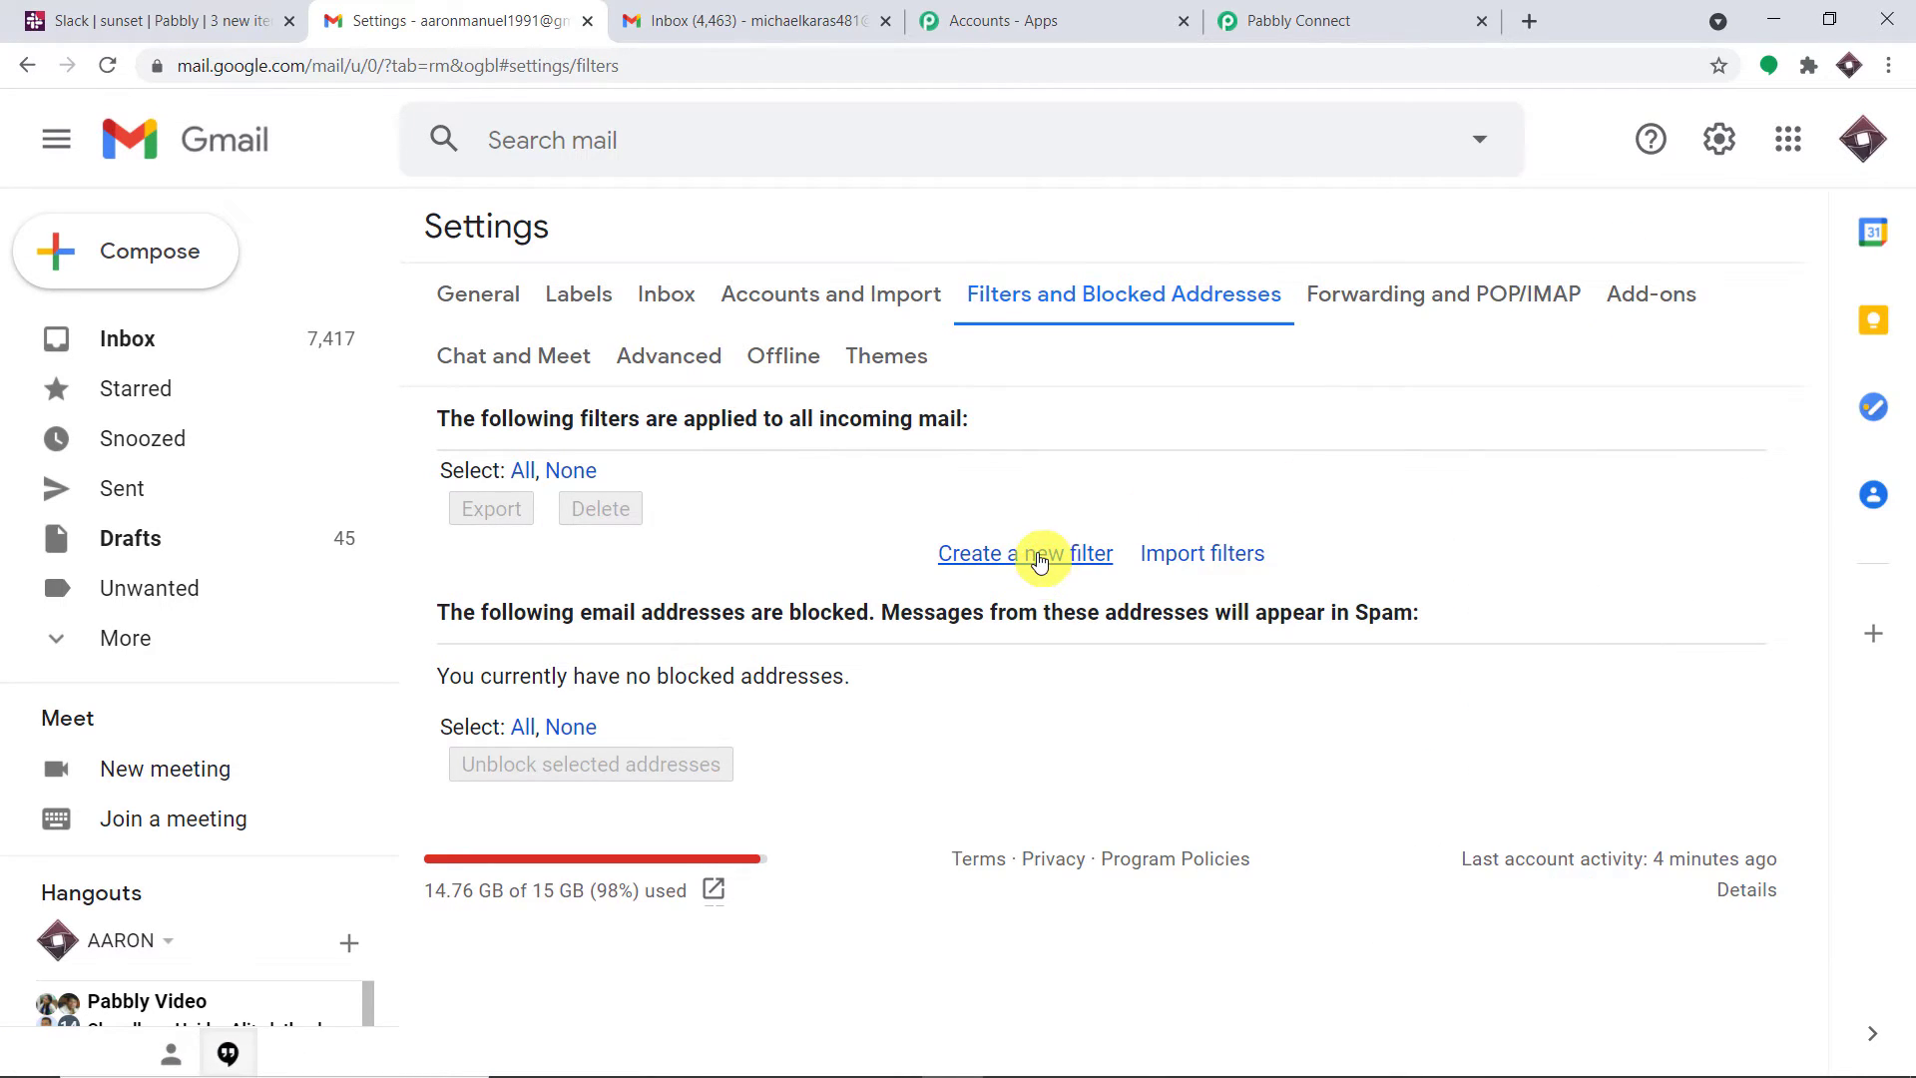
Enter the account's address as the filter's To criterion, drop the trailing comma, and create the filter
{"action": "left_click", "coordinate": [1037, 555]}
{"action": "left_click", "coordinate": [633, 295]}
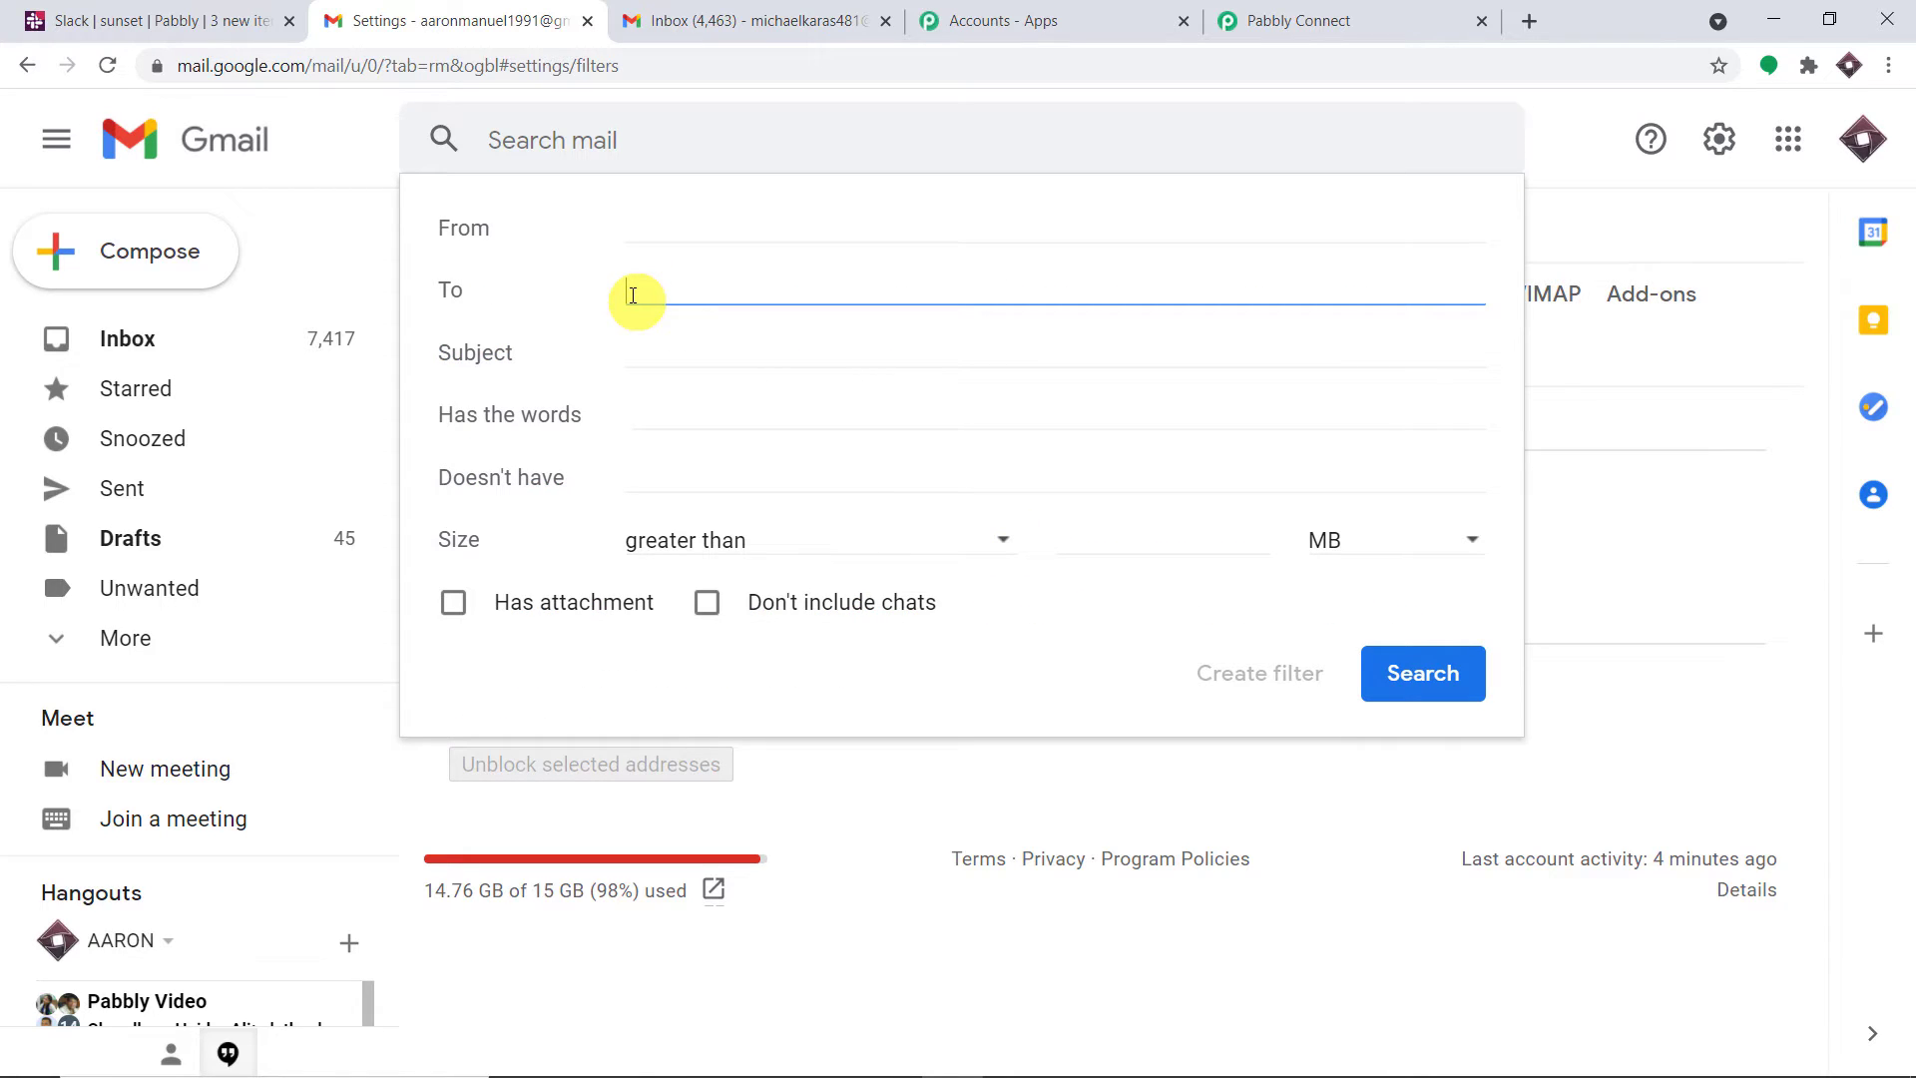
{"action": "key", "text": "ctrl+v"}
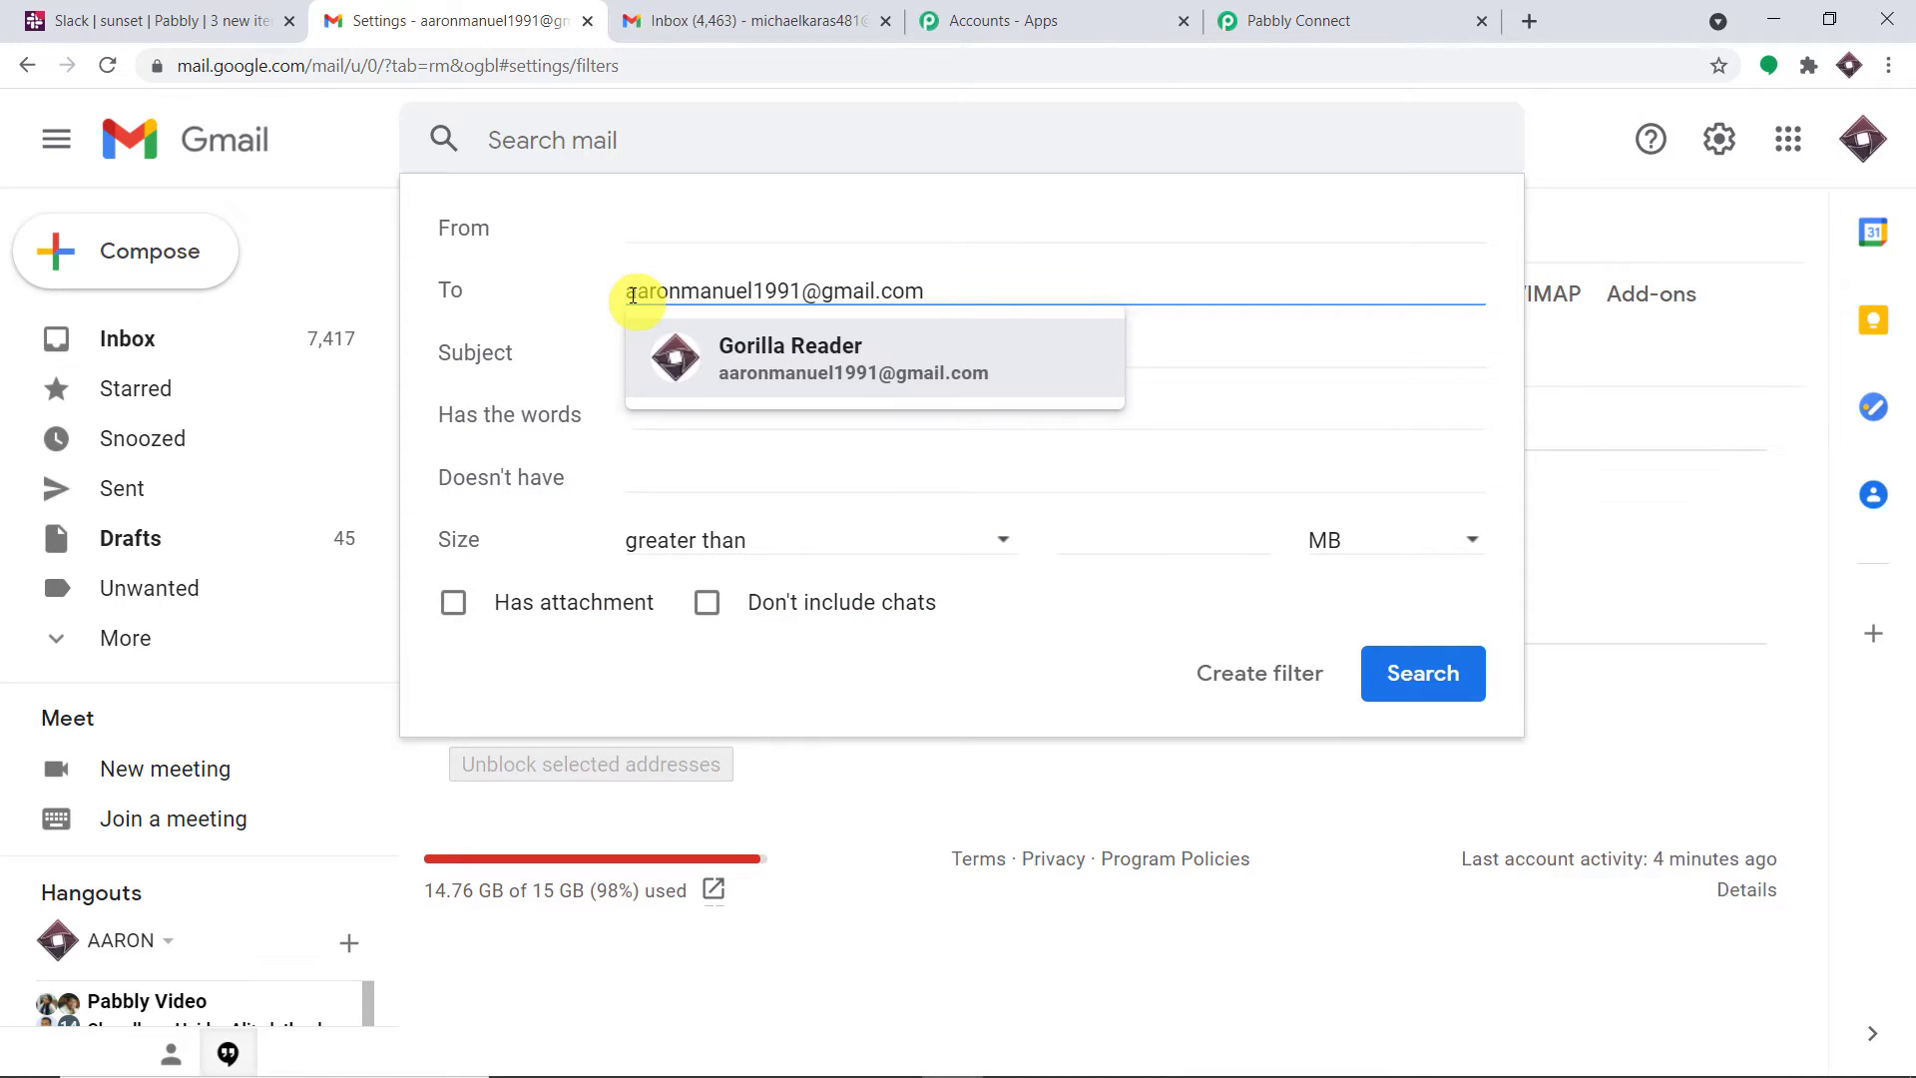
{"action": "left_click", "coordinate": [718, 364]}
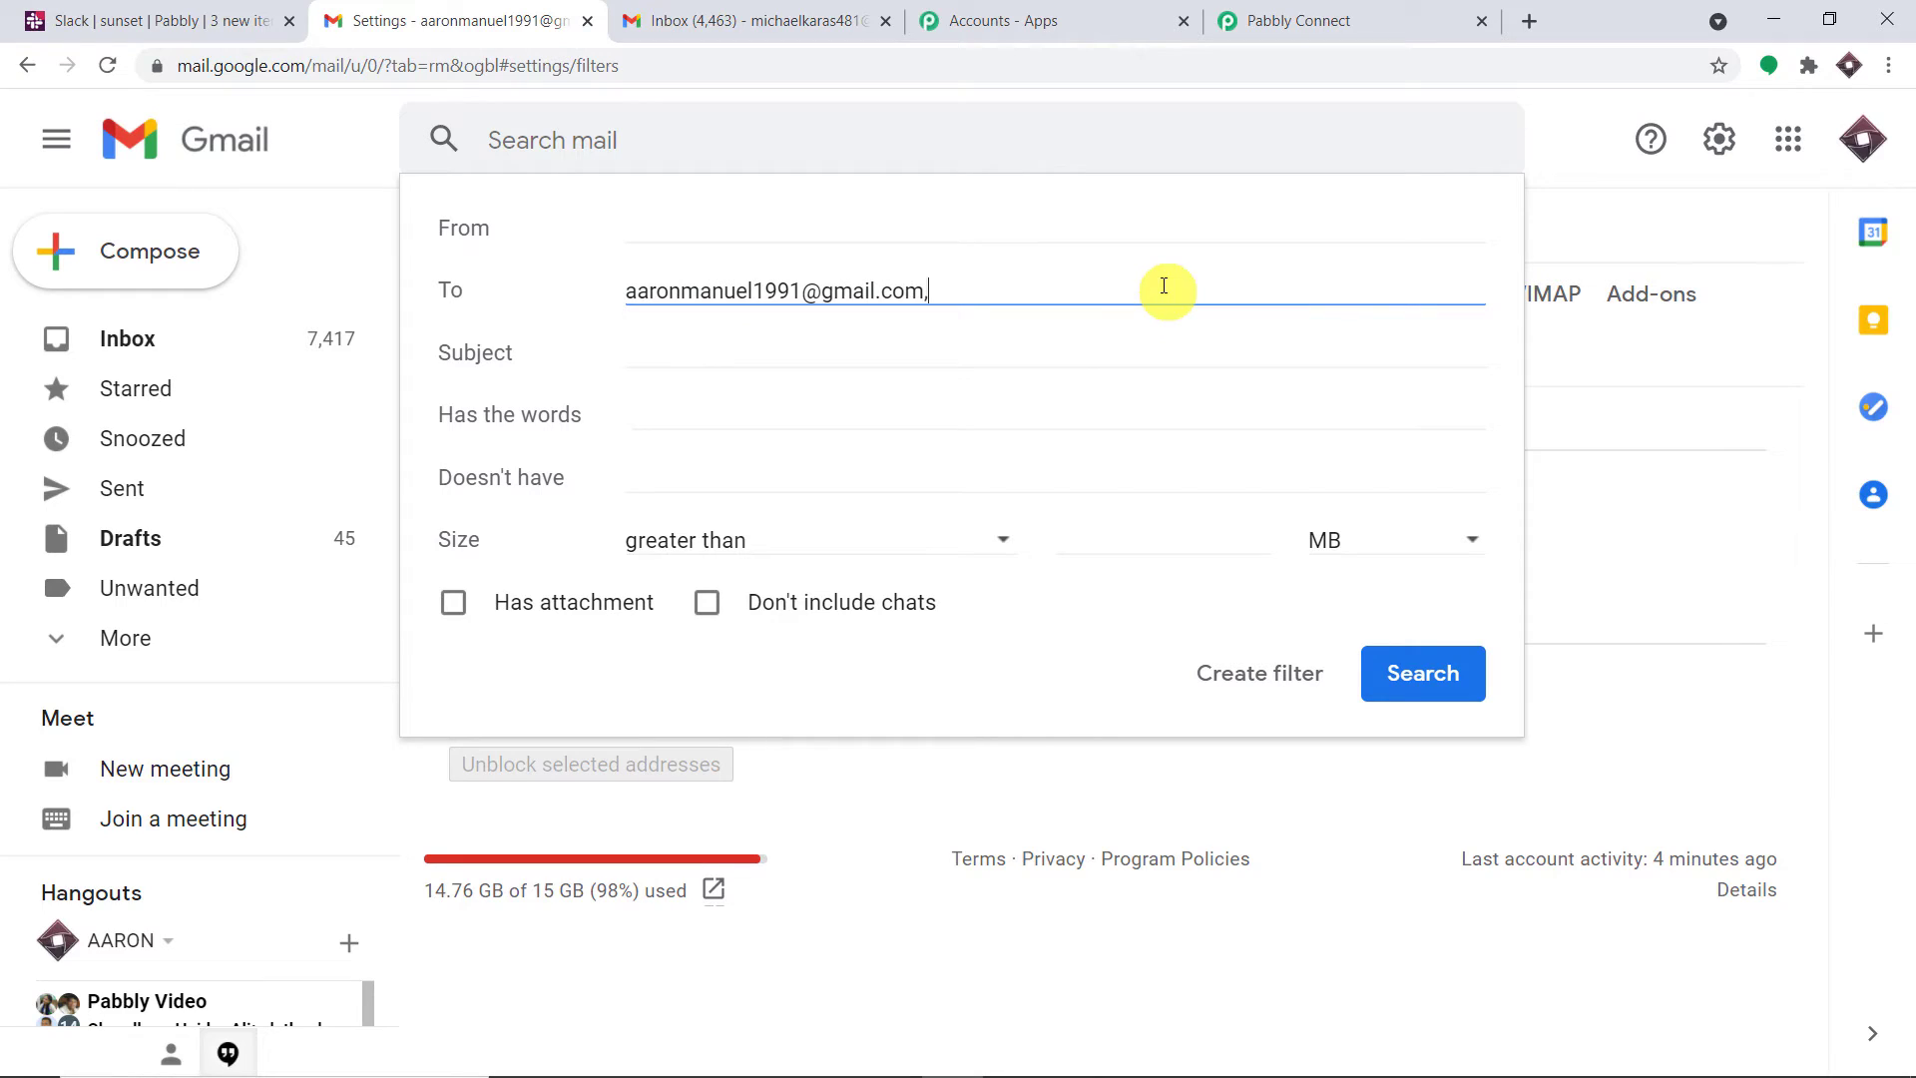
{"action": "key", "text": "BackSpace"}
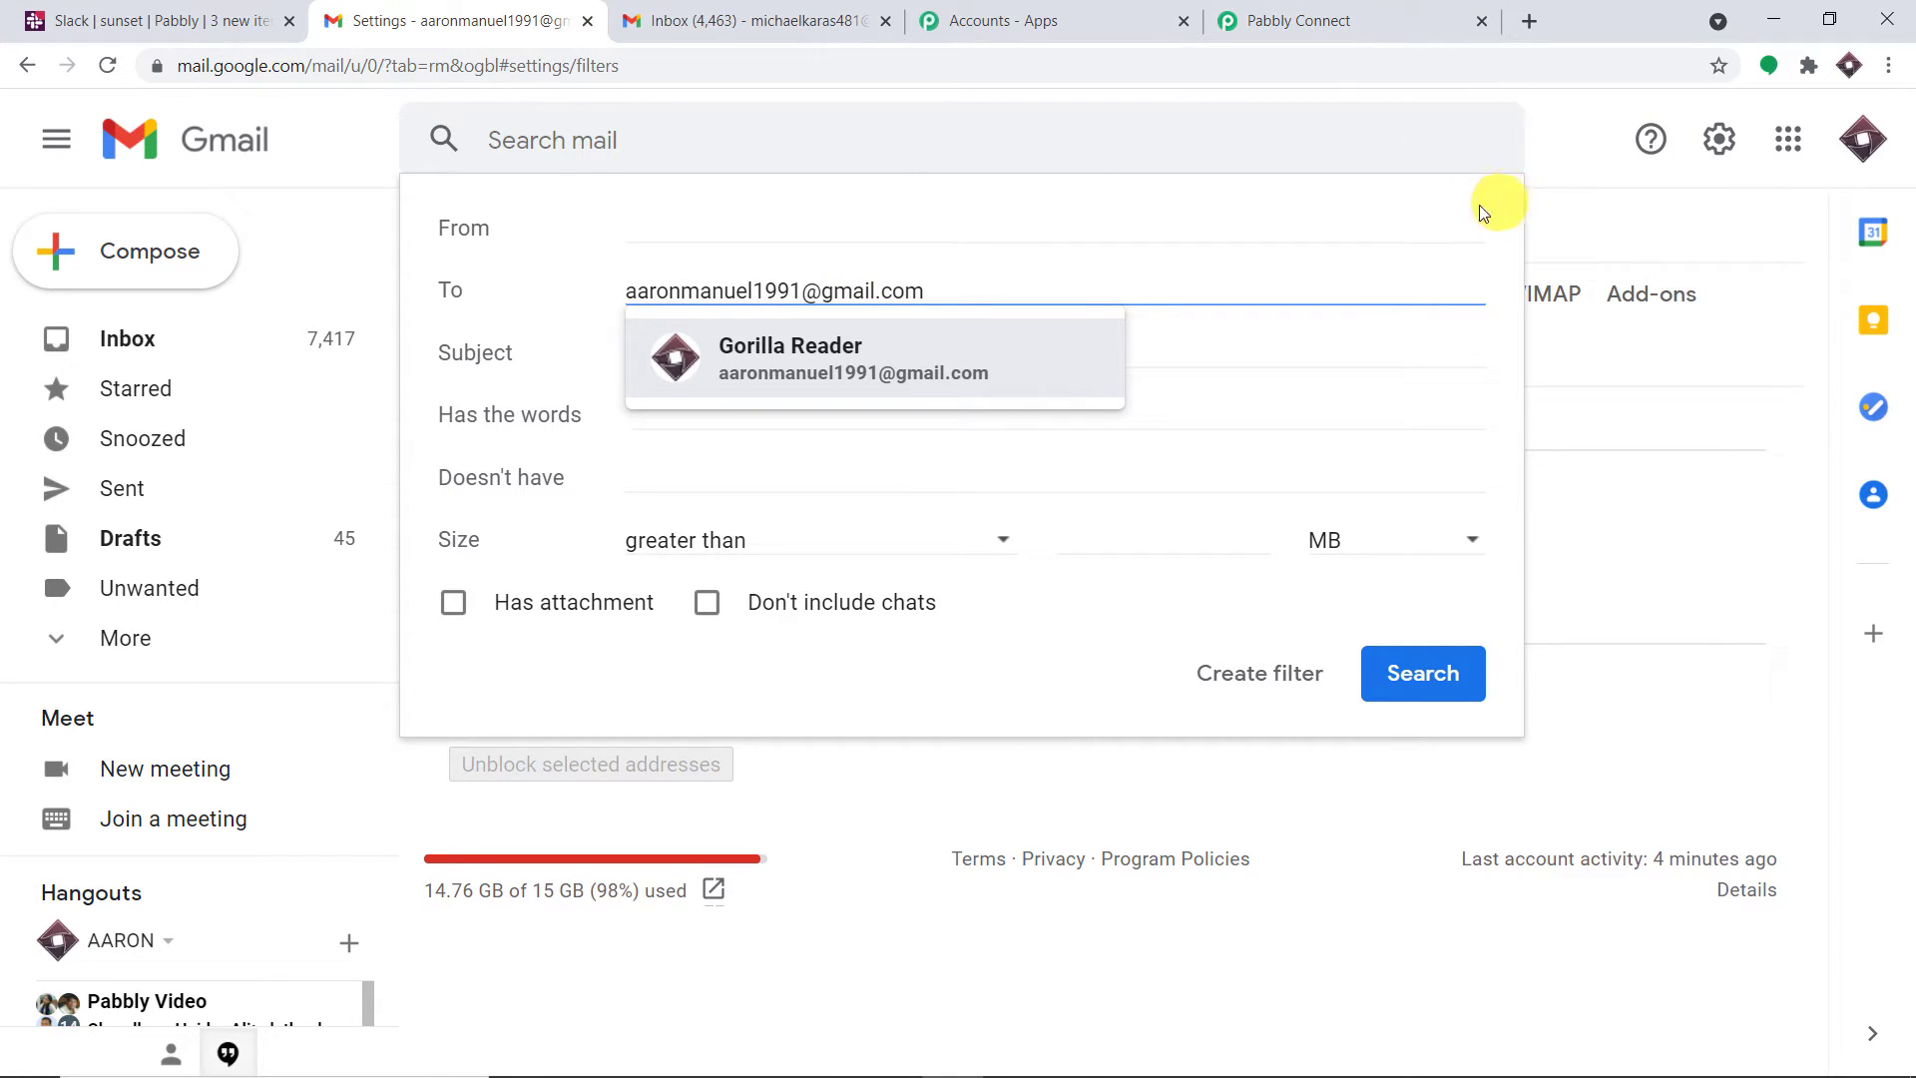
{"action": "left_click", "coordinate": [1264, 675]}
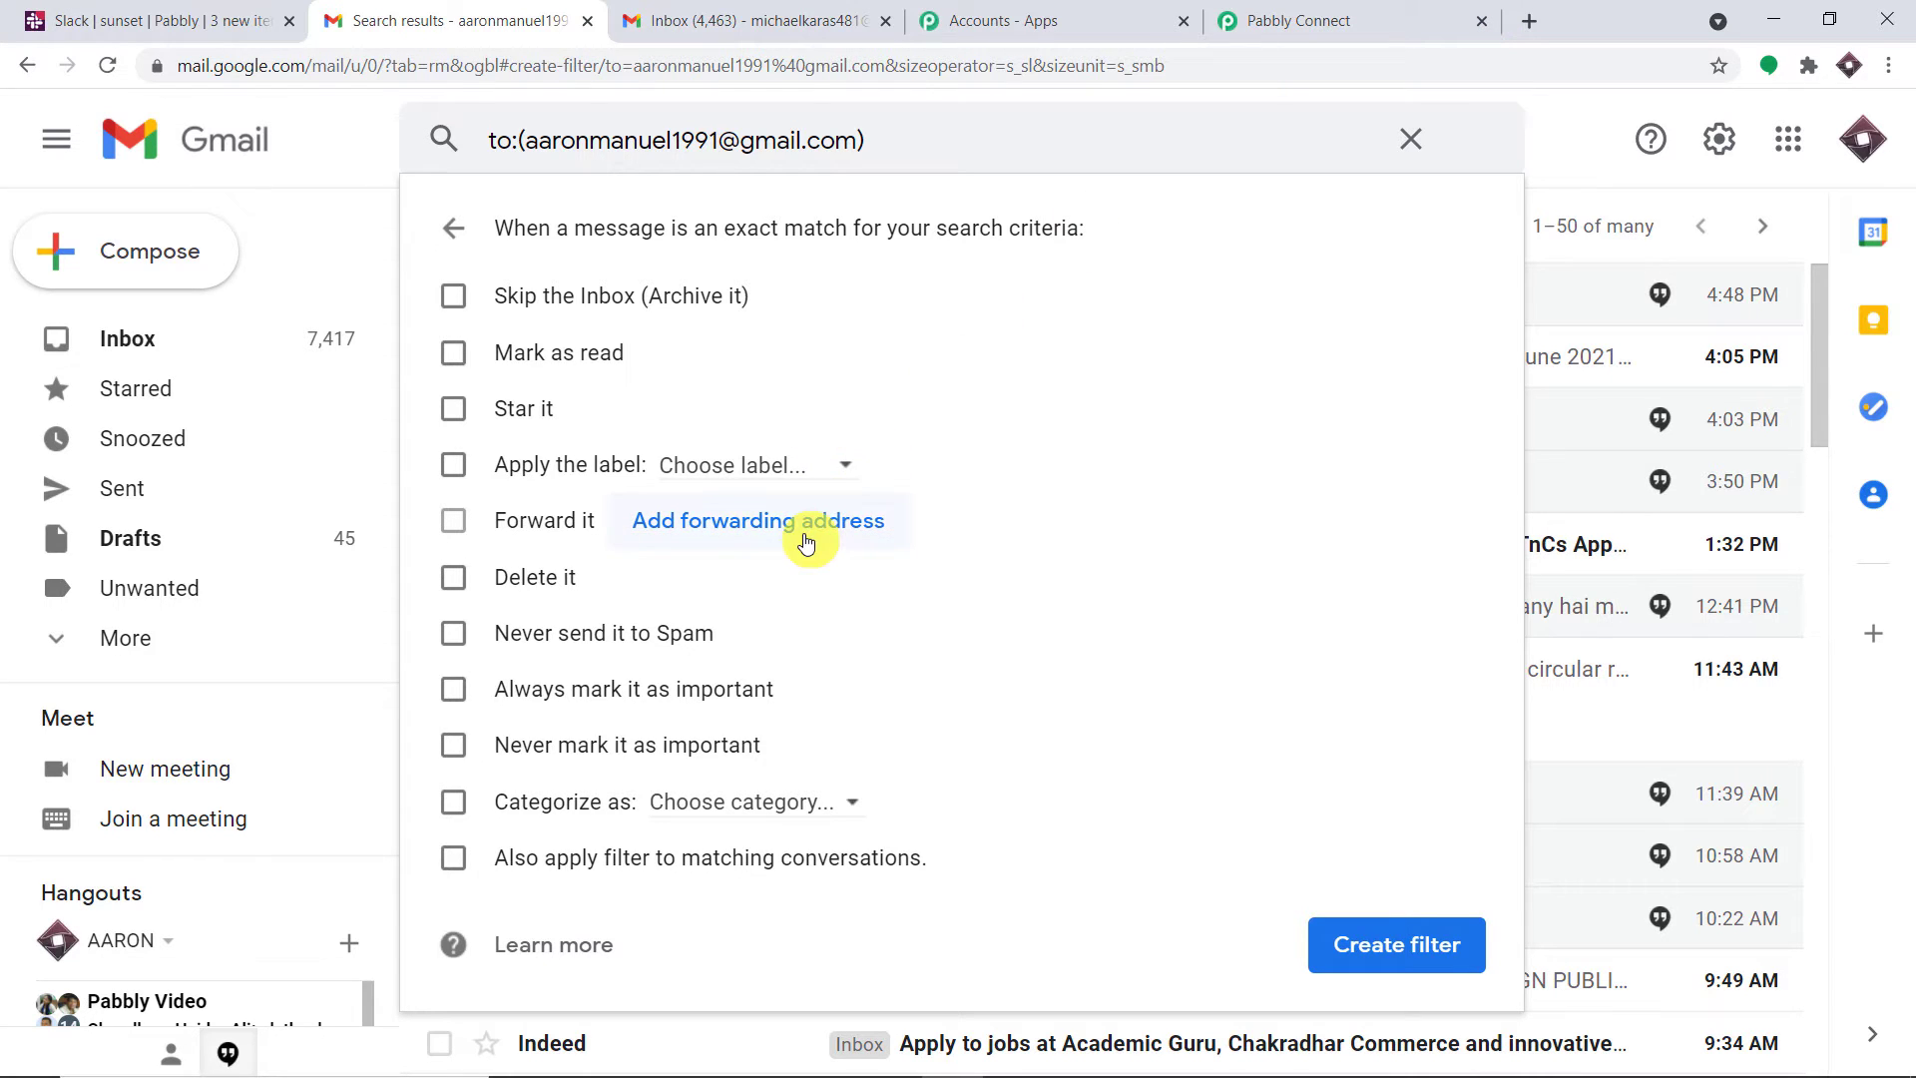
Copy the Pabbly parser address and add it as a Gmail forwarding address, confirming the prompts
{"action": "left_click", "coordinate": [1355, 18]}
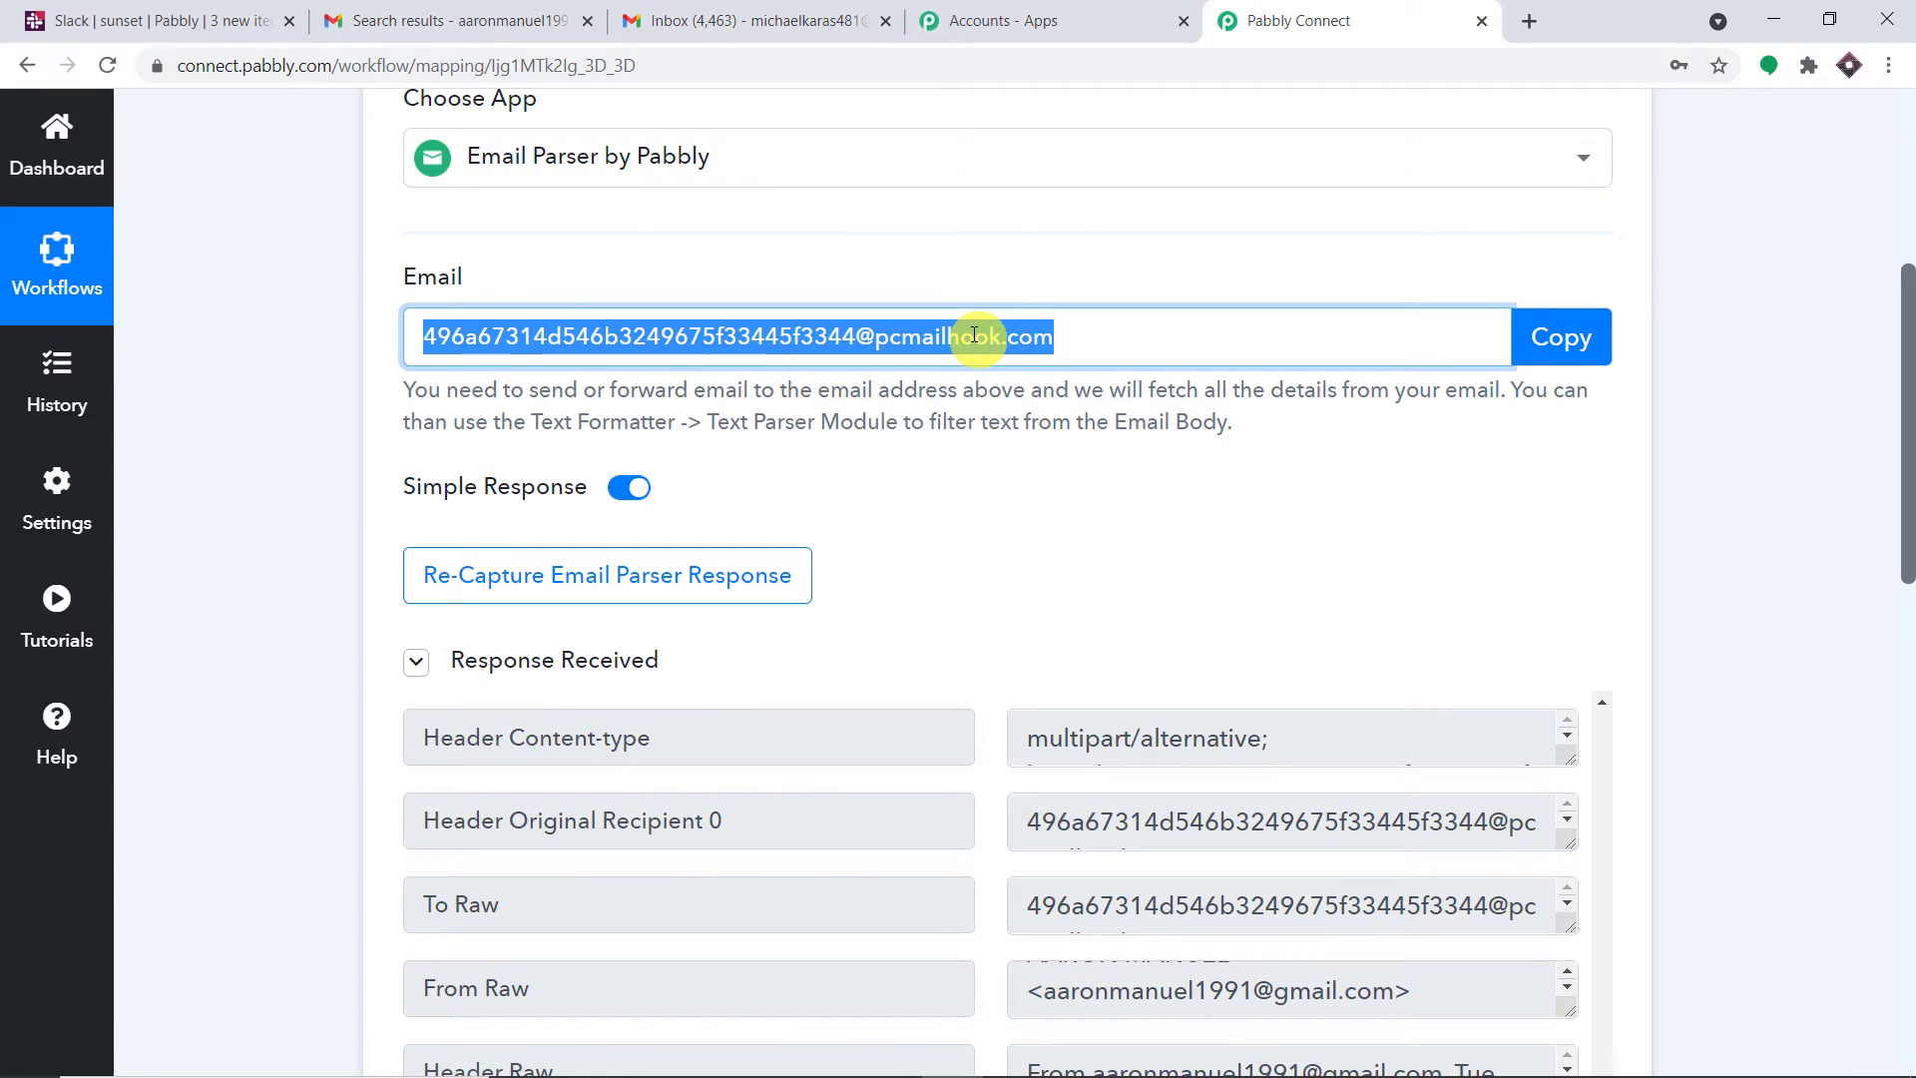
{"action": "left_click", "coordinate": [1574, 335]}
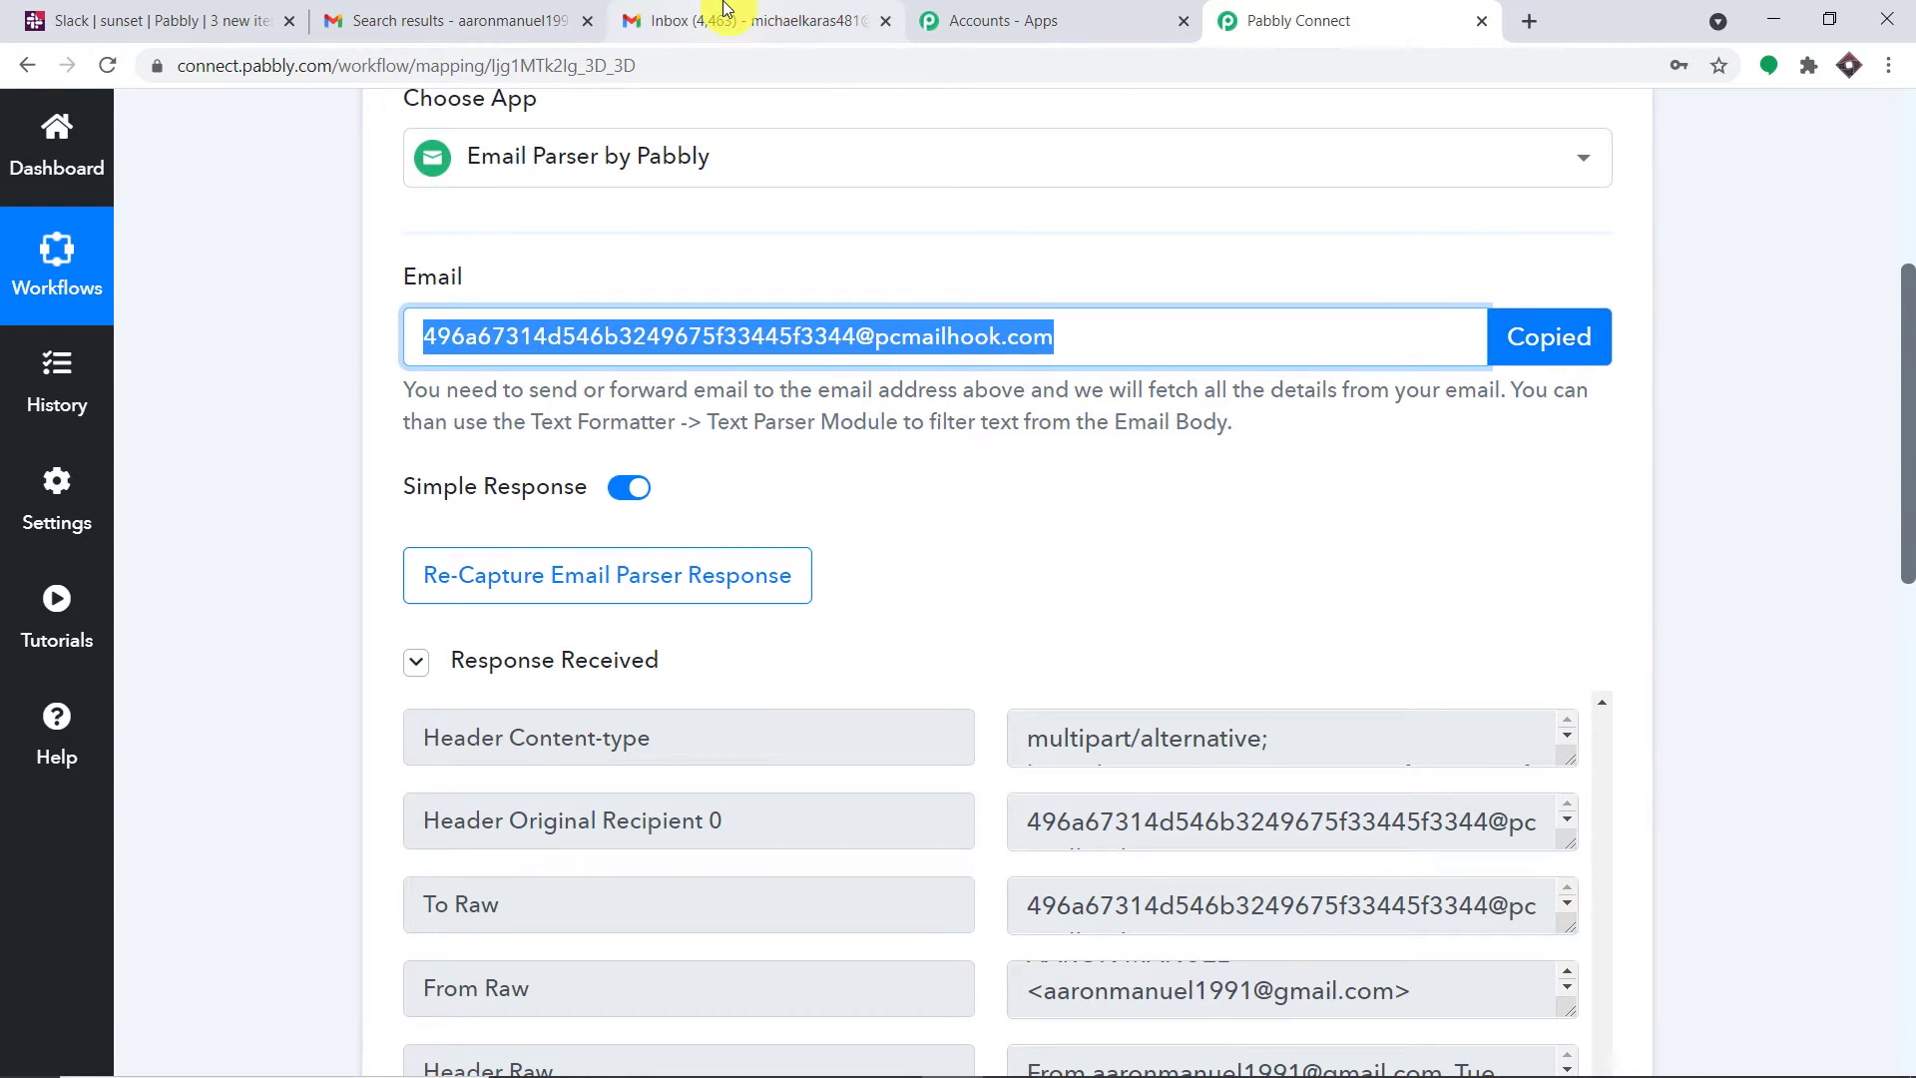
{"action": "left_click", "coordinate": [558, 18]}
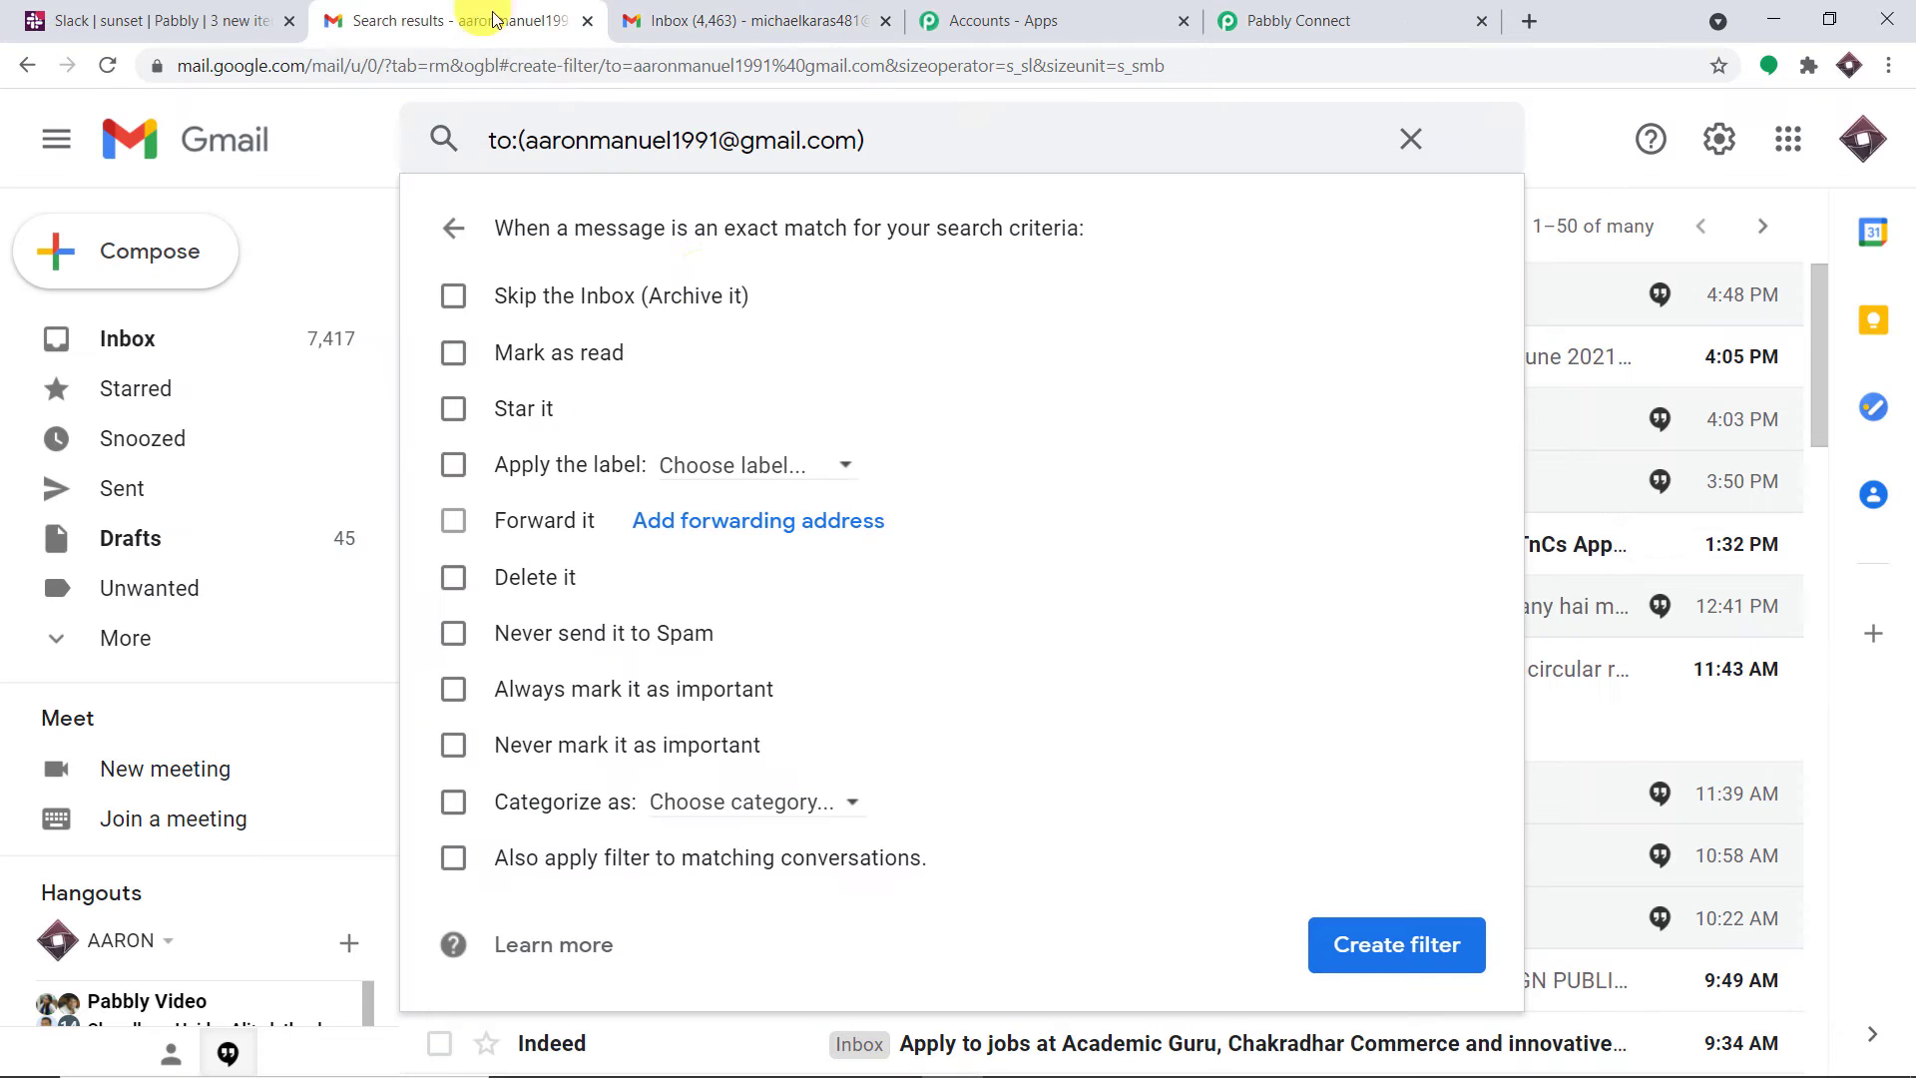
{"action": "left_click", "coordinate": [766, 532]}
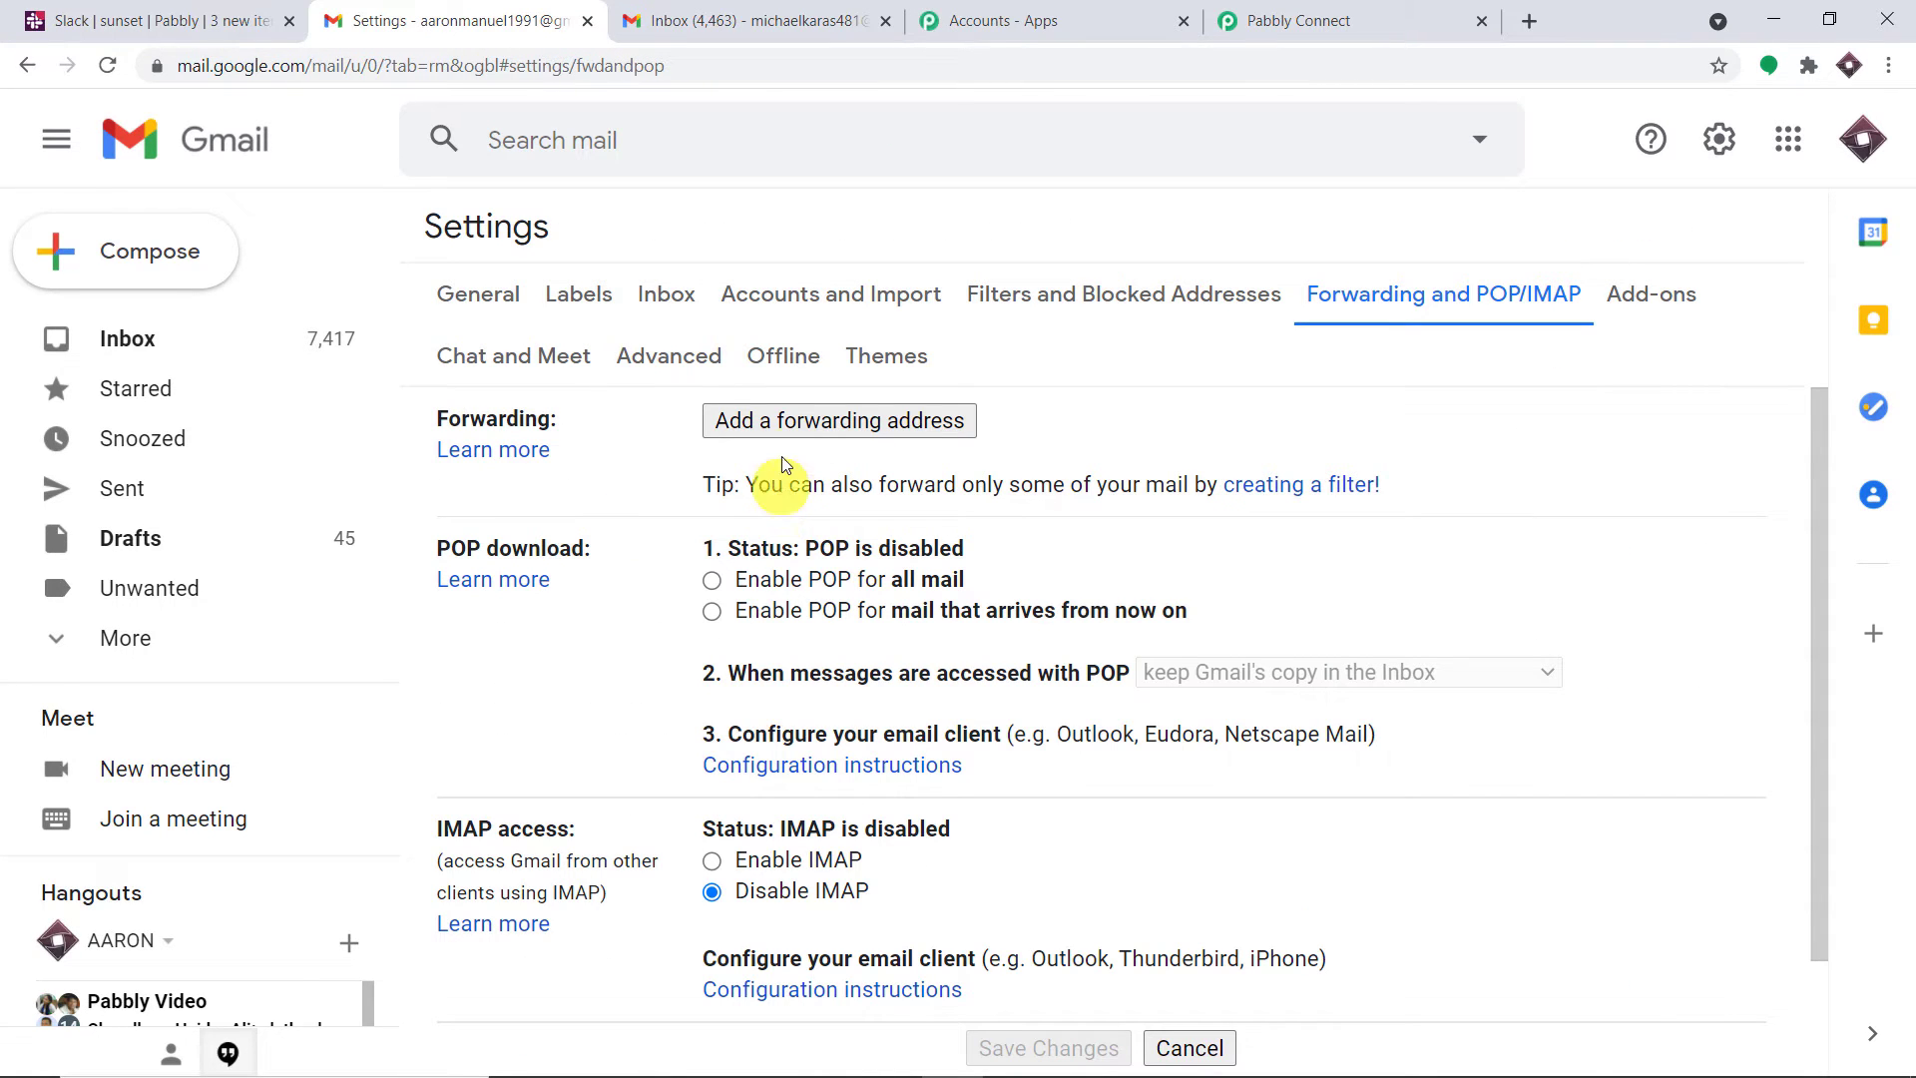
{"action": "left_click", "coordinate": [793, 422]}
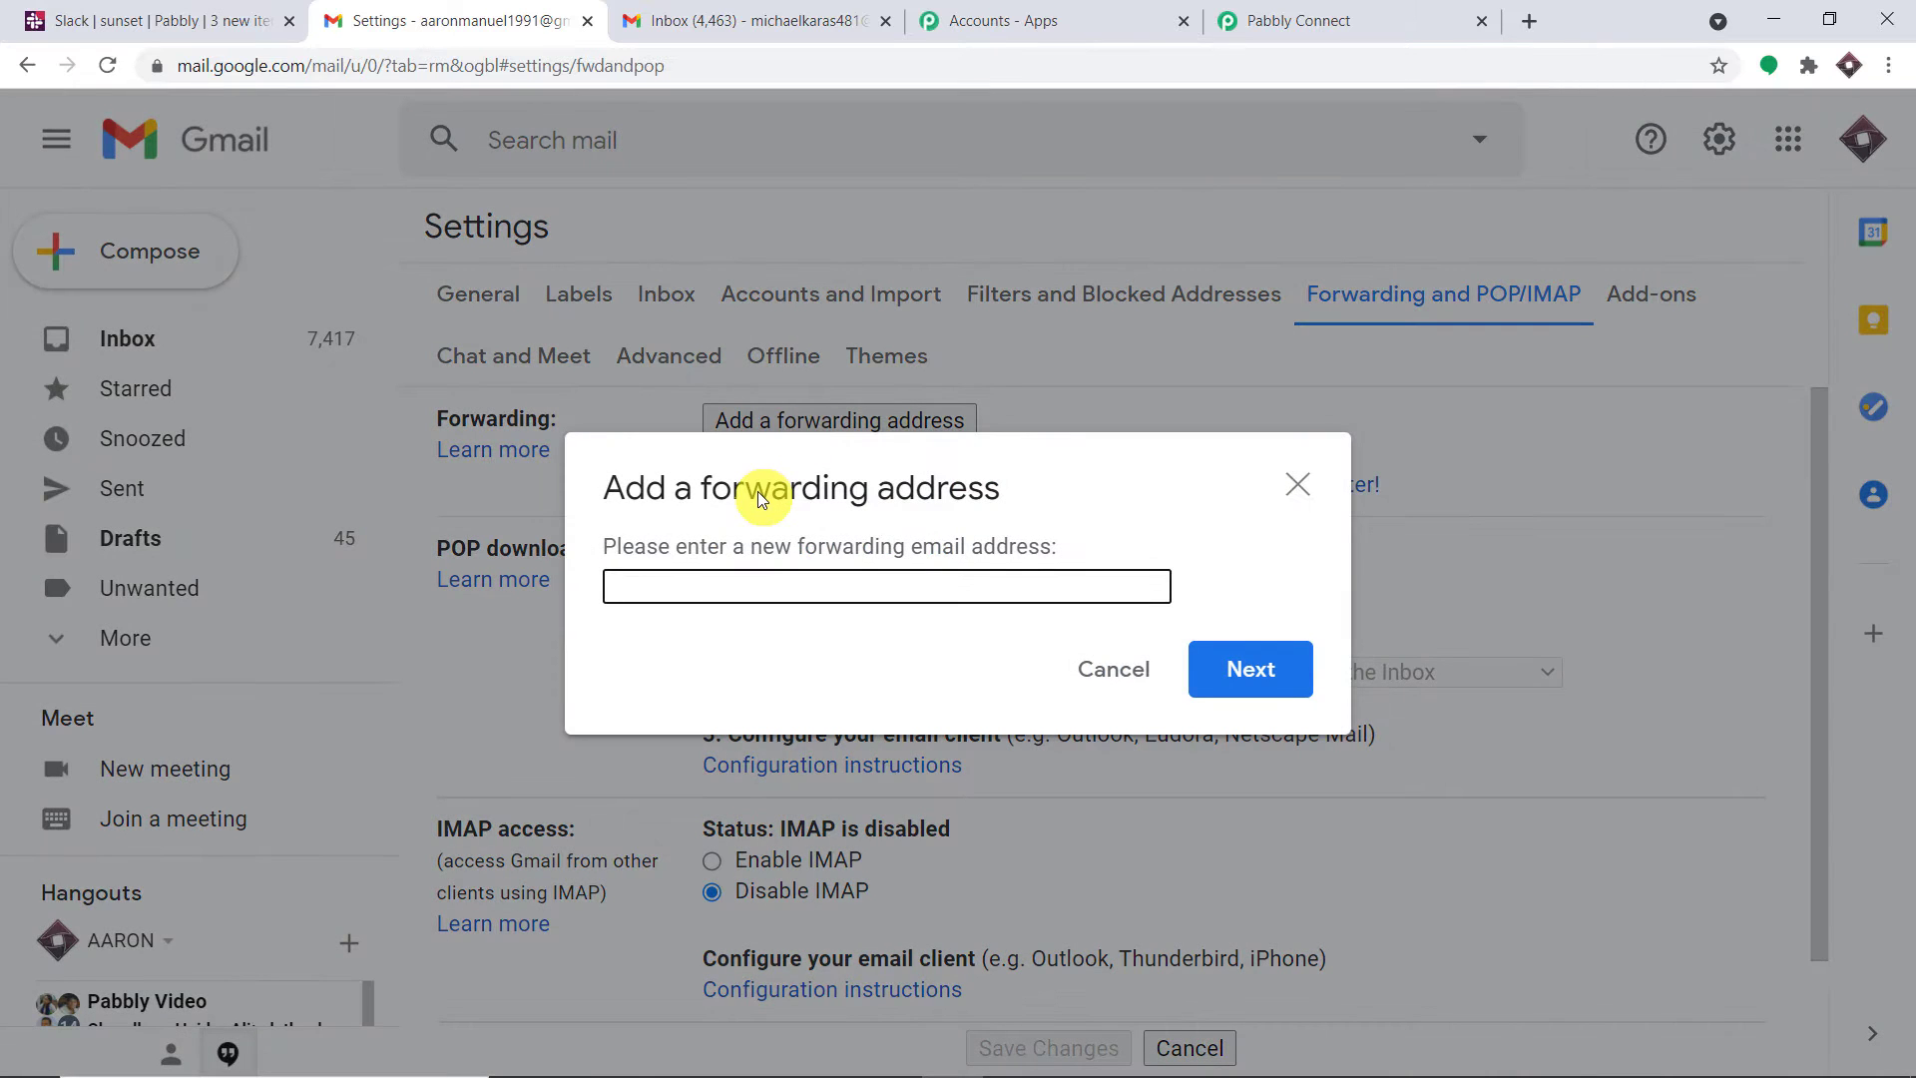
{"action": "key", "text": "ctrl+v"}
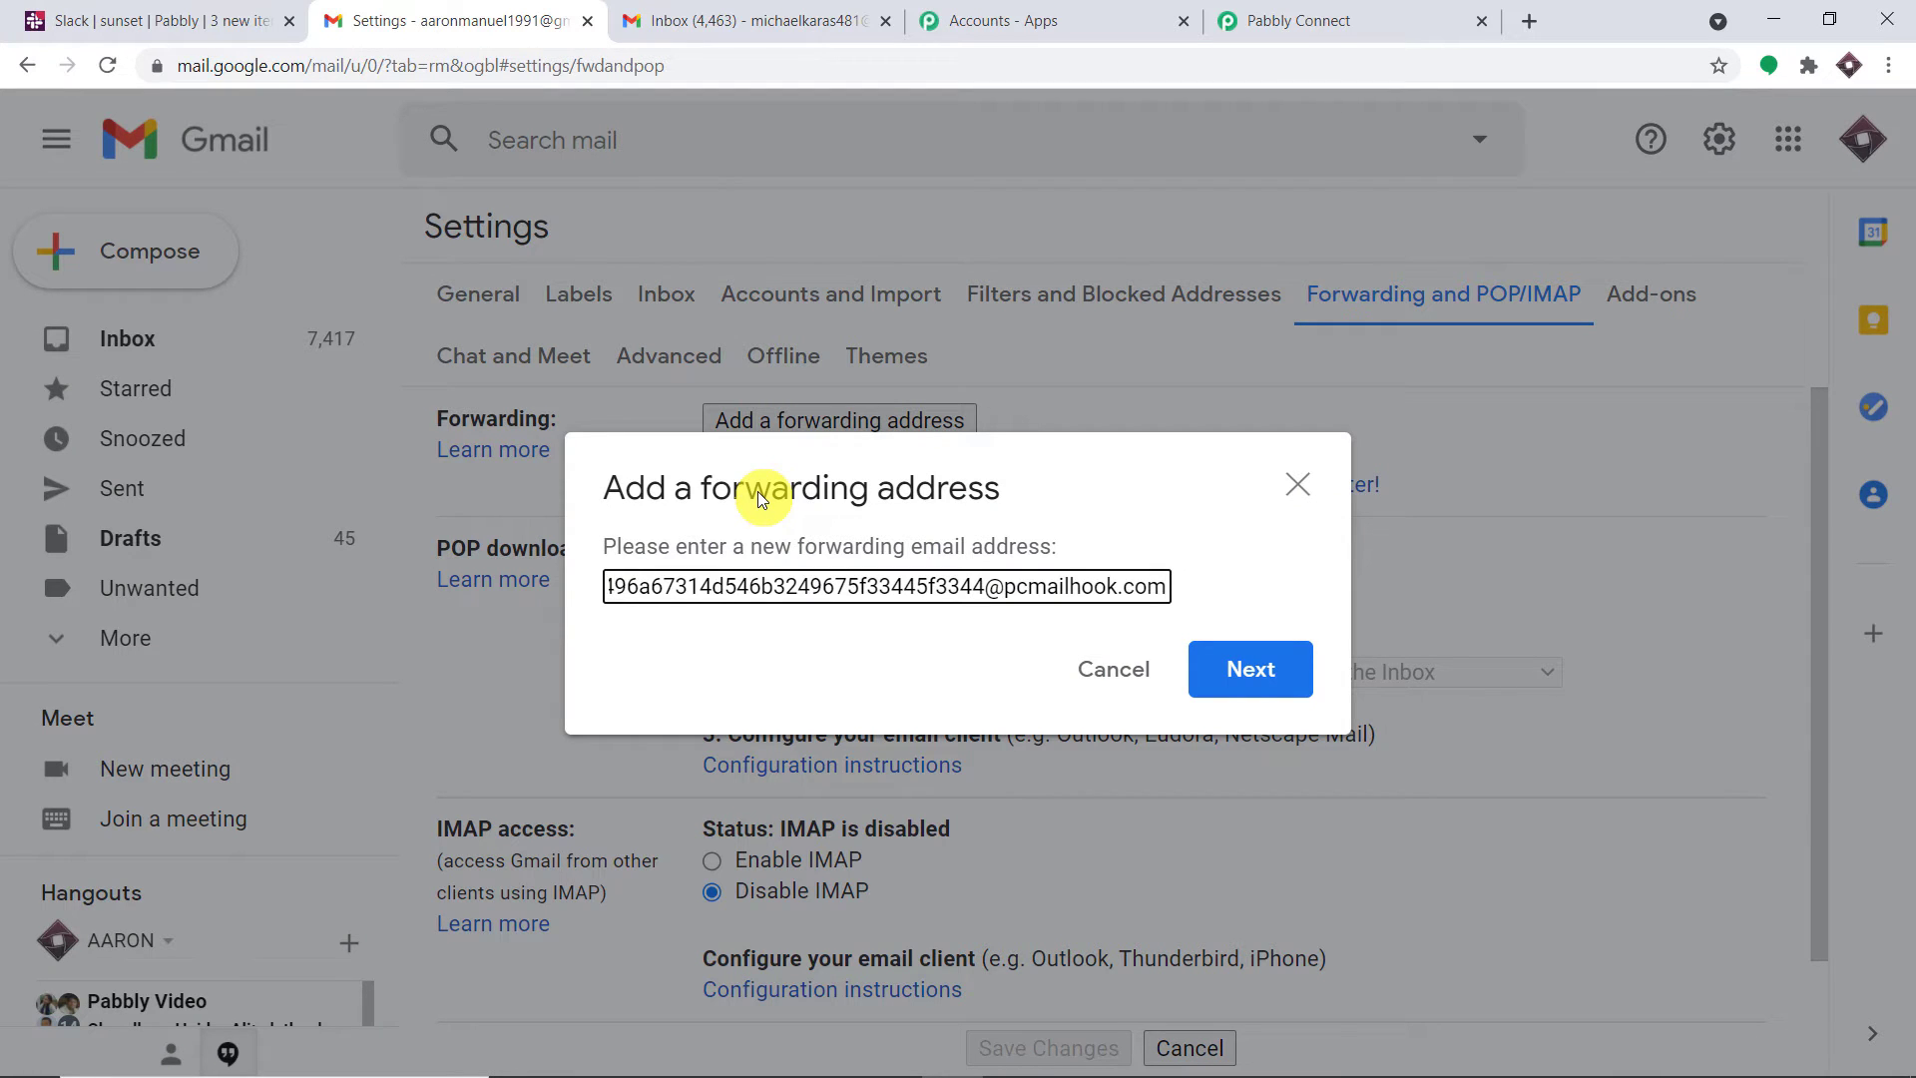
{"action": "left_click", "coordinate": [1237, 675]}
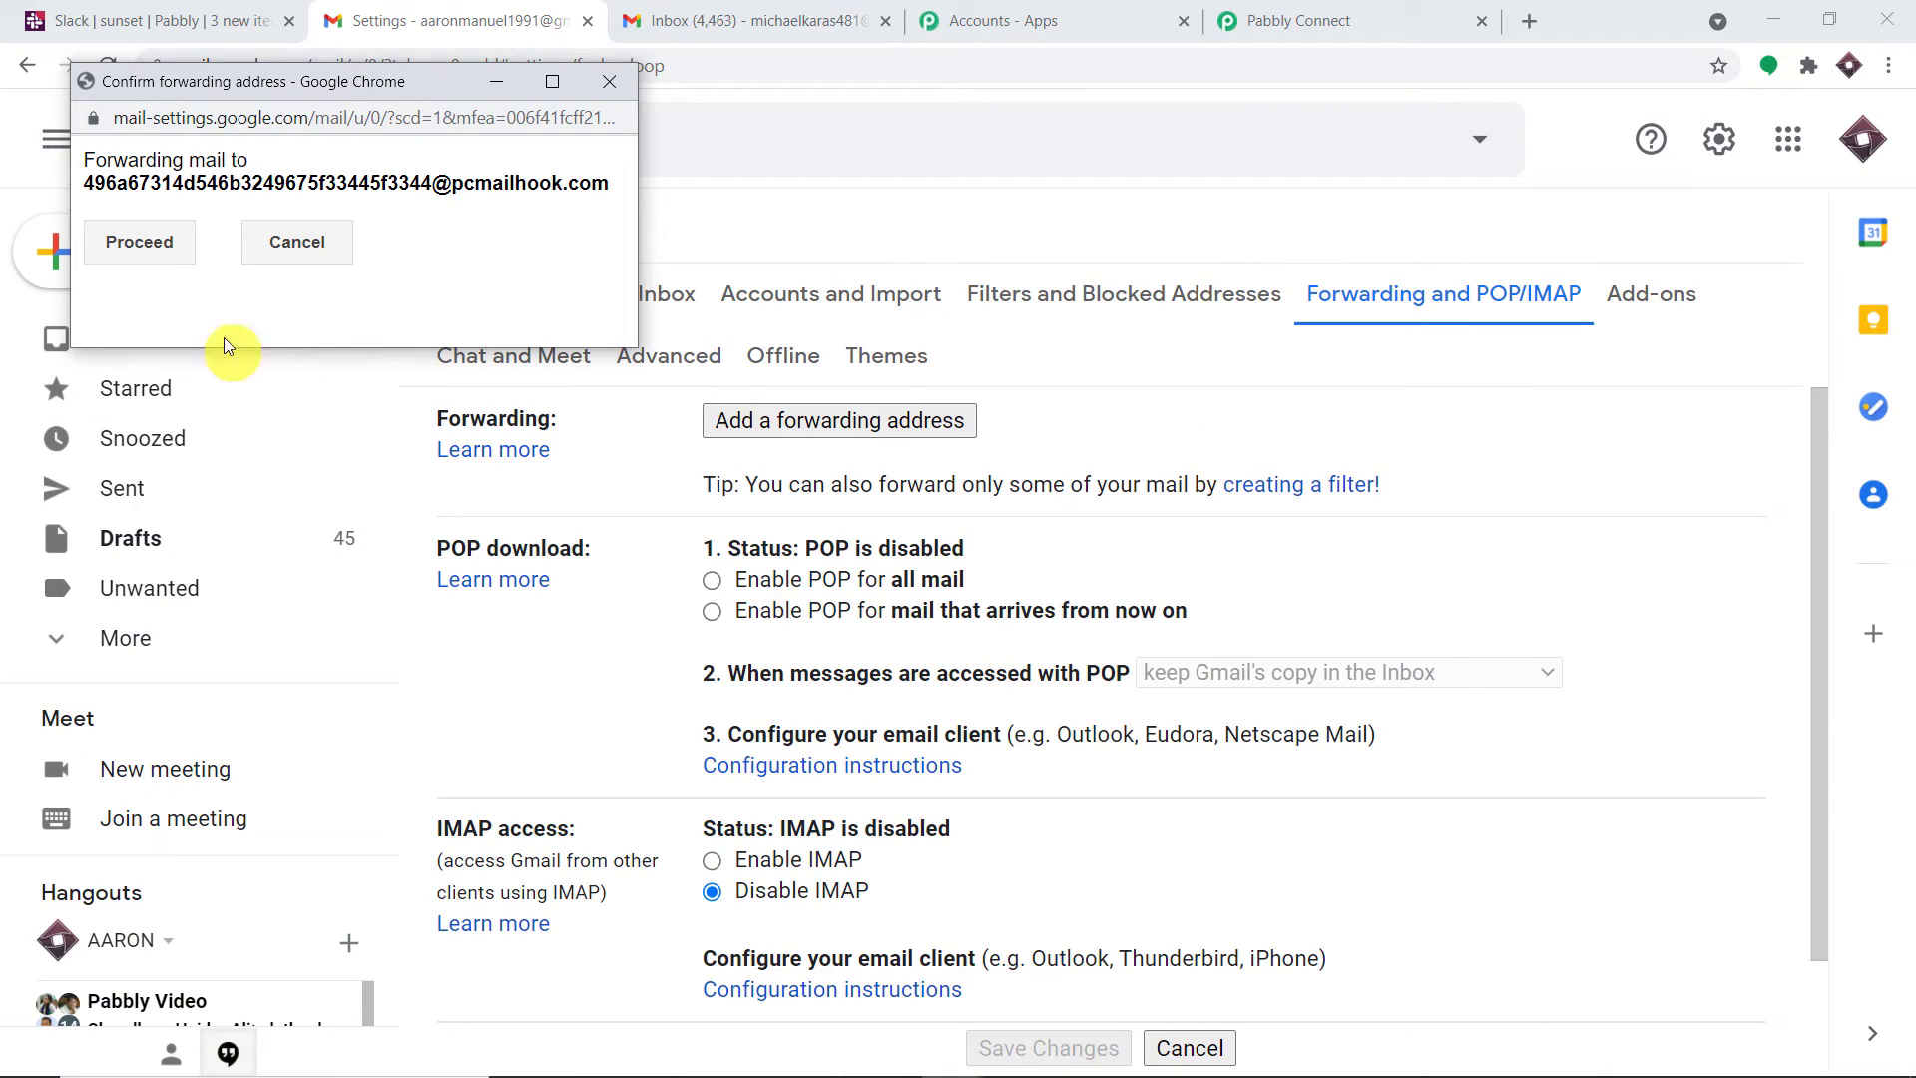
{"action": "left_click", "coordinate": [133, 249]}
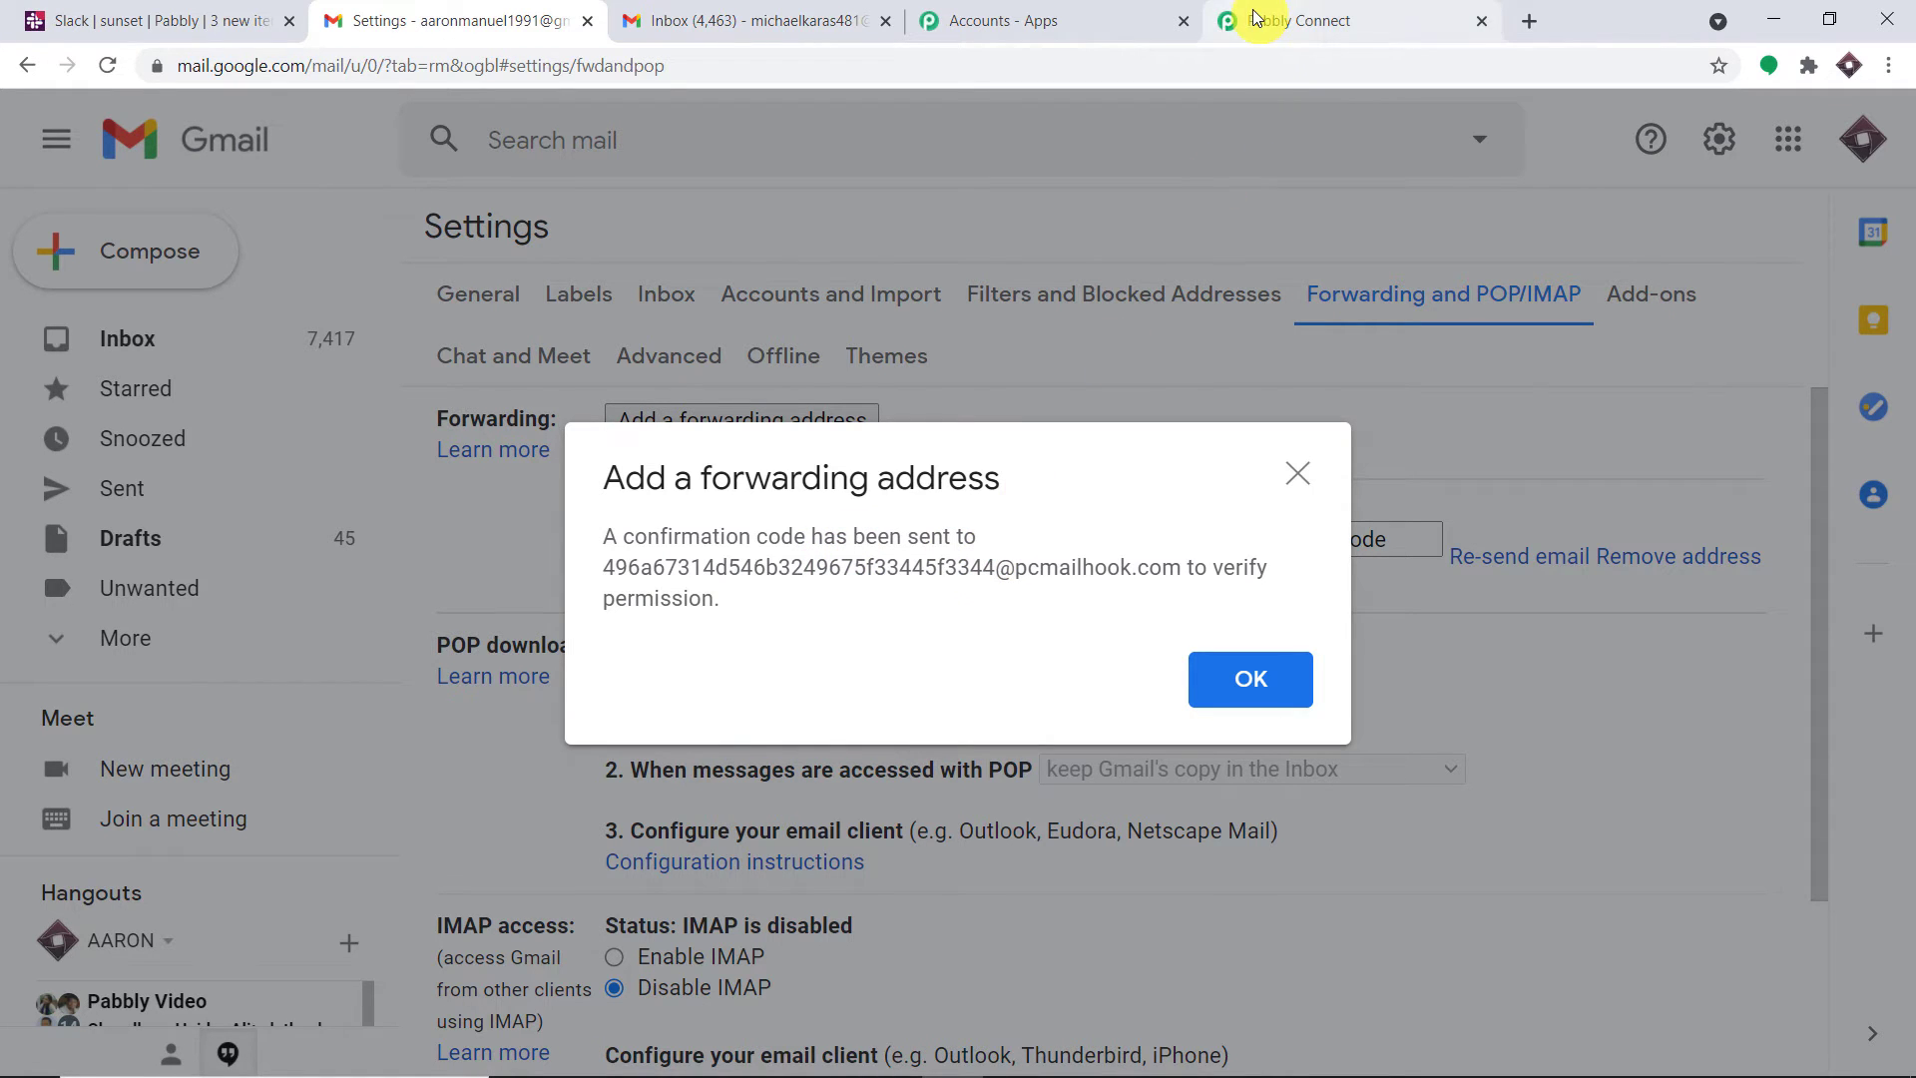
Reset the Email Parser trigger to re-capture a new response and confirm with Yes
{"action": "left_click", "coordinate": [1263, 674]}
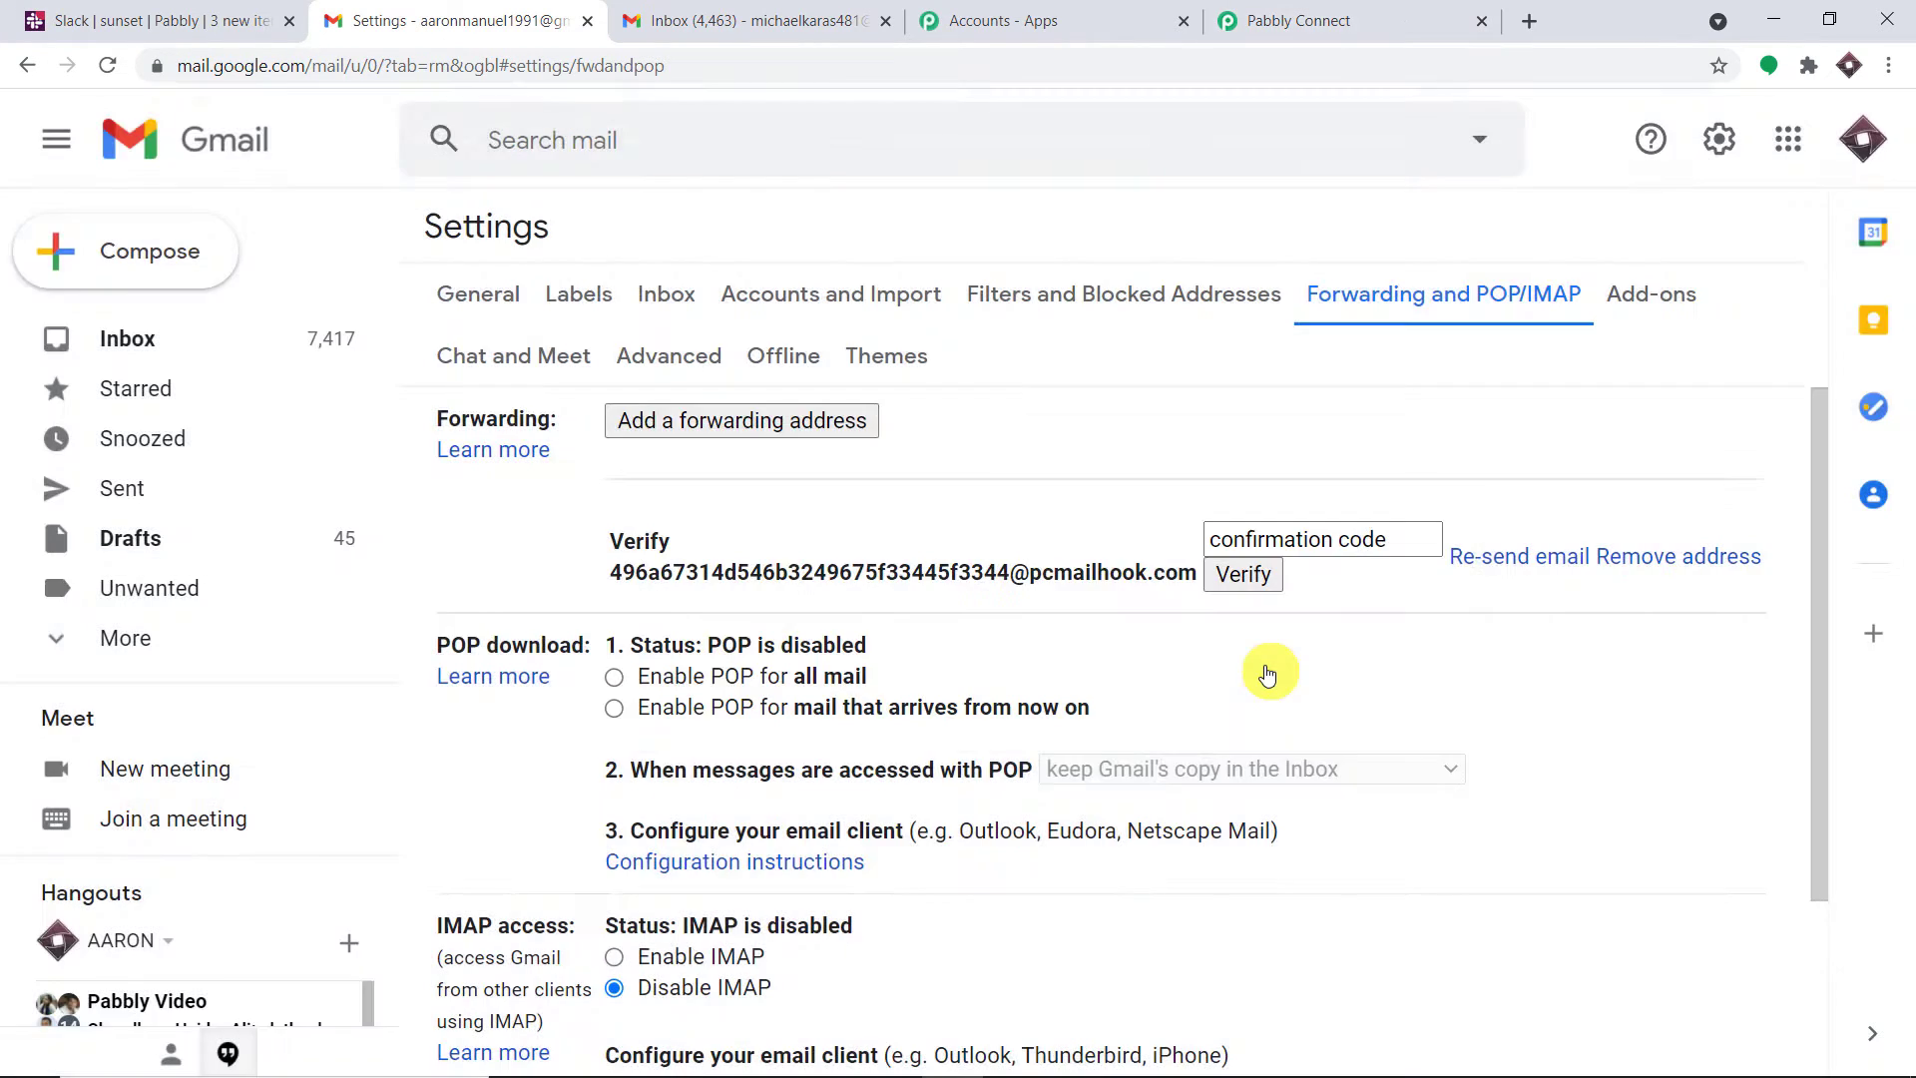
{"action": "left_click", "coordinate": [1287, 24]}
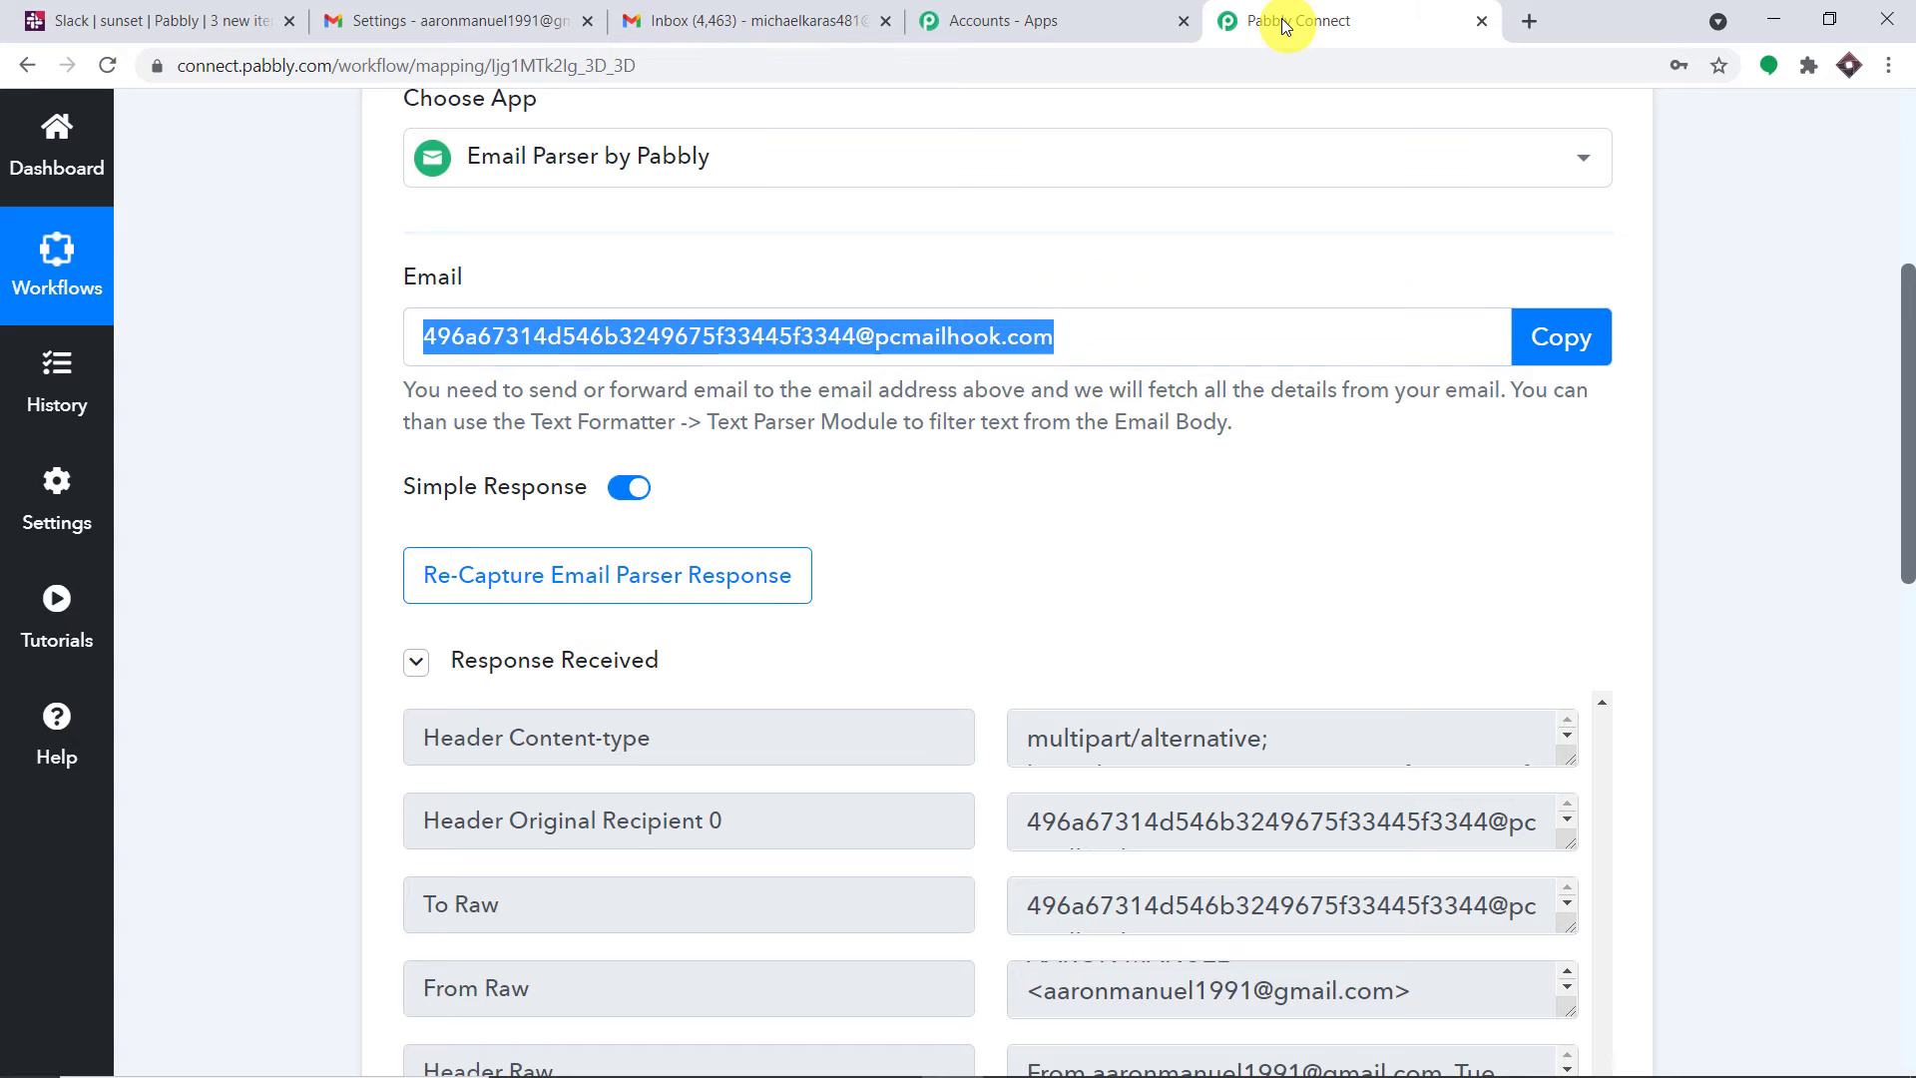
{"action": "scroll", "coordinate": [1302, 501], "scroll_direction": "down", "scroll_amount": 3}
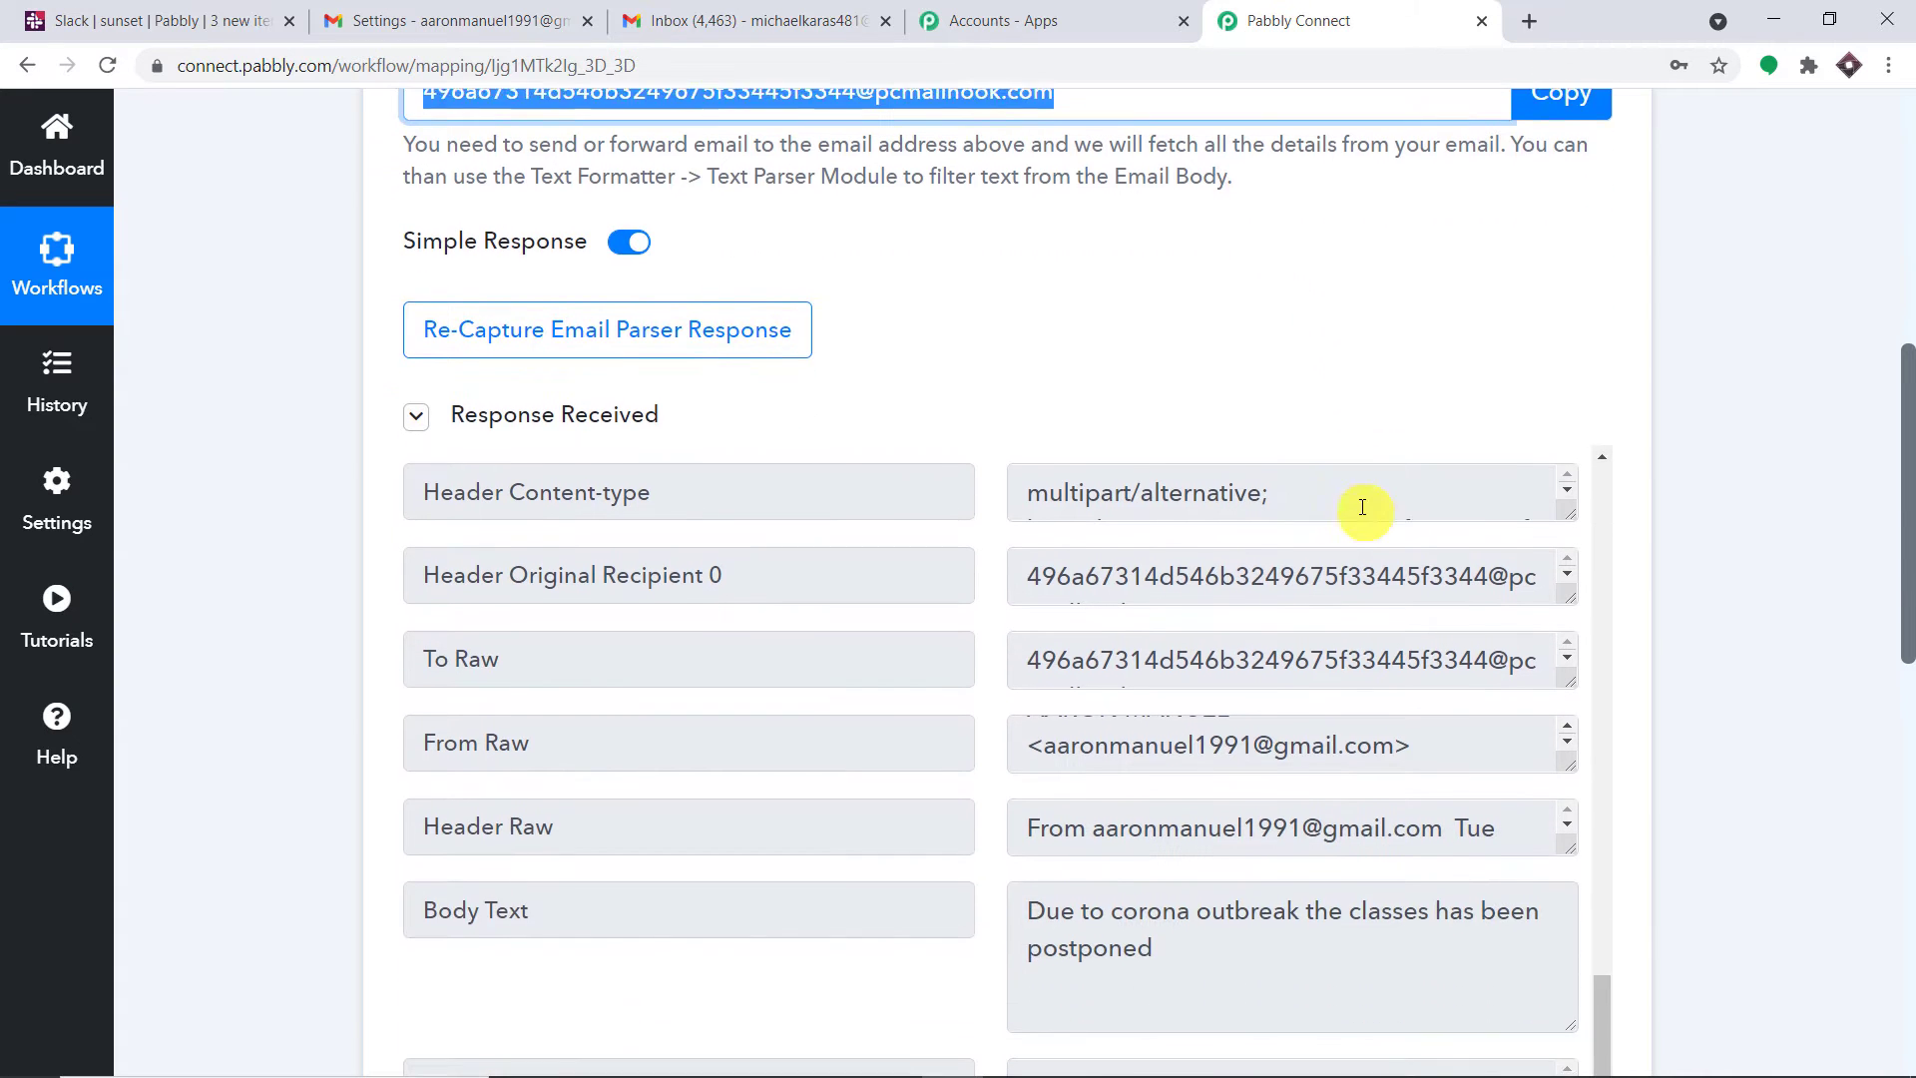
{"action": "scroll", "coordinate": [1392, 559], "scroll_direction": "down", "scroll_amount": 1}
{"action": "scroll", "coordinate": [1415, 649], "scroll_direction": "down", "scroll_amount": 1}
{"action": "scroll", "coordinate": [1385, 530], "scroll_direction": "up", "scroll_amount": 3}
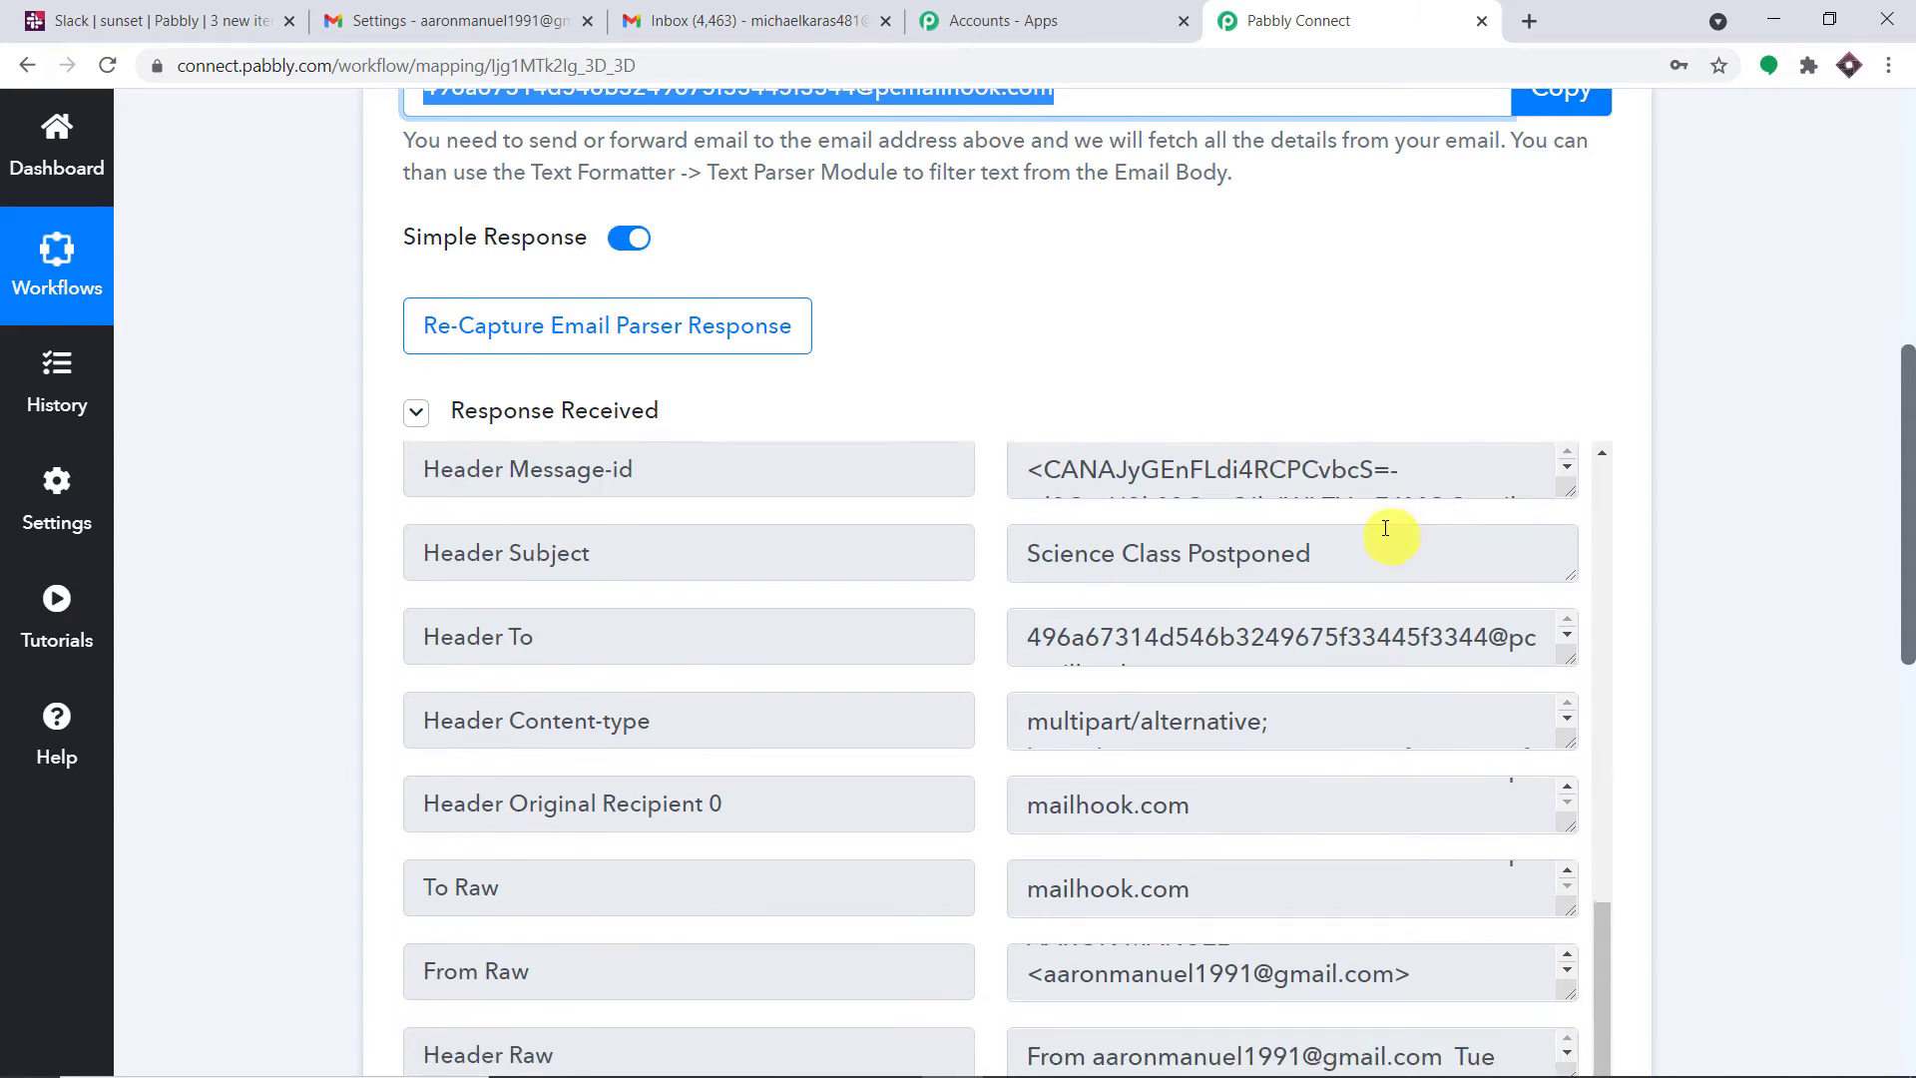
{"action": "scroll", "coordinate": [1341, 427], "scroll_direction": "up", "scroll_amount": 2}
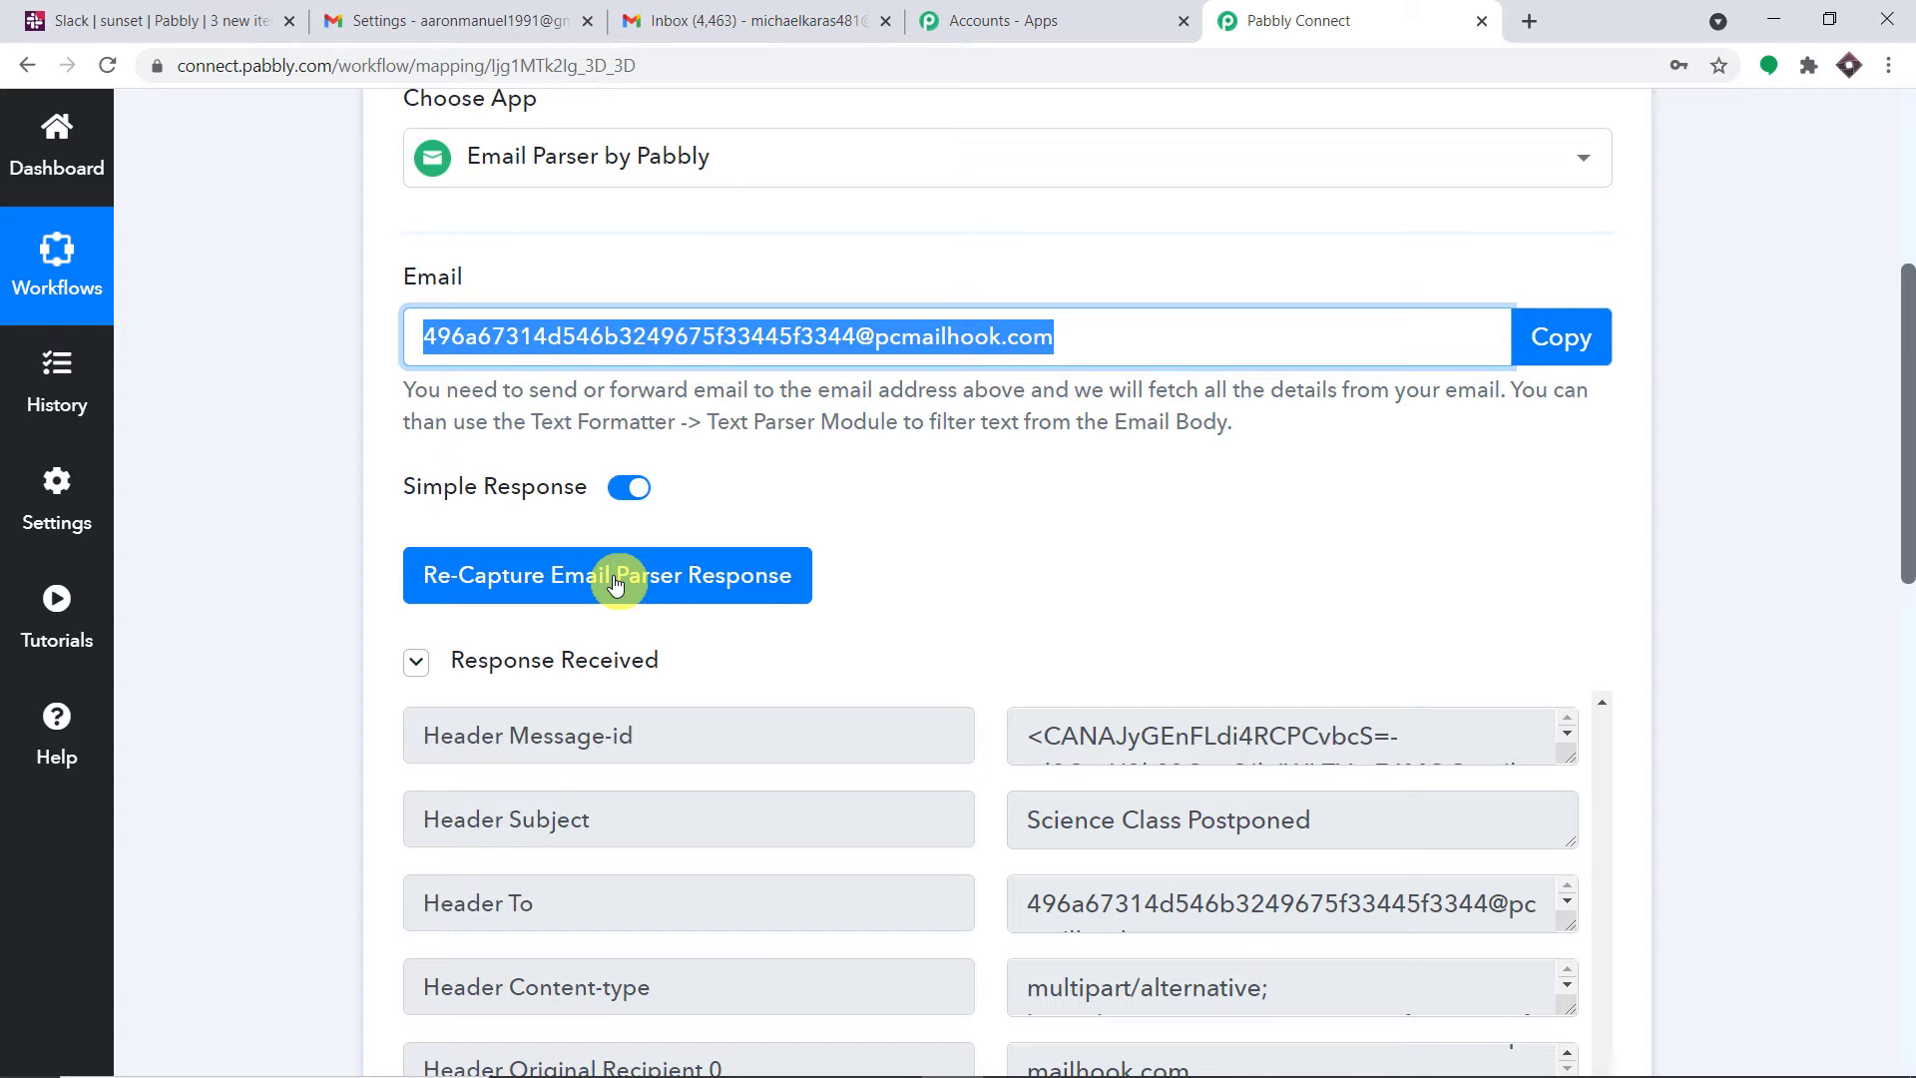
{"action": "left_click", "coordinate": [615, 584]}
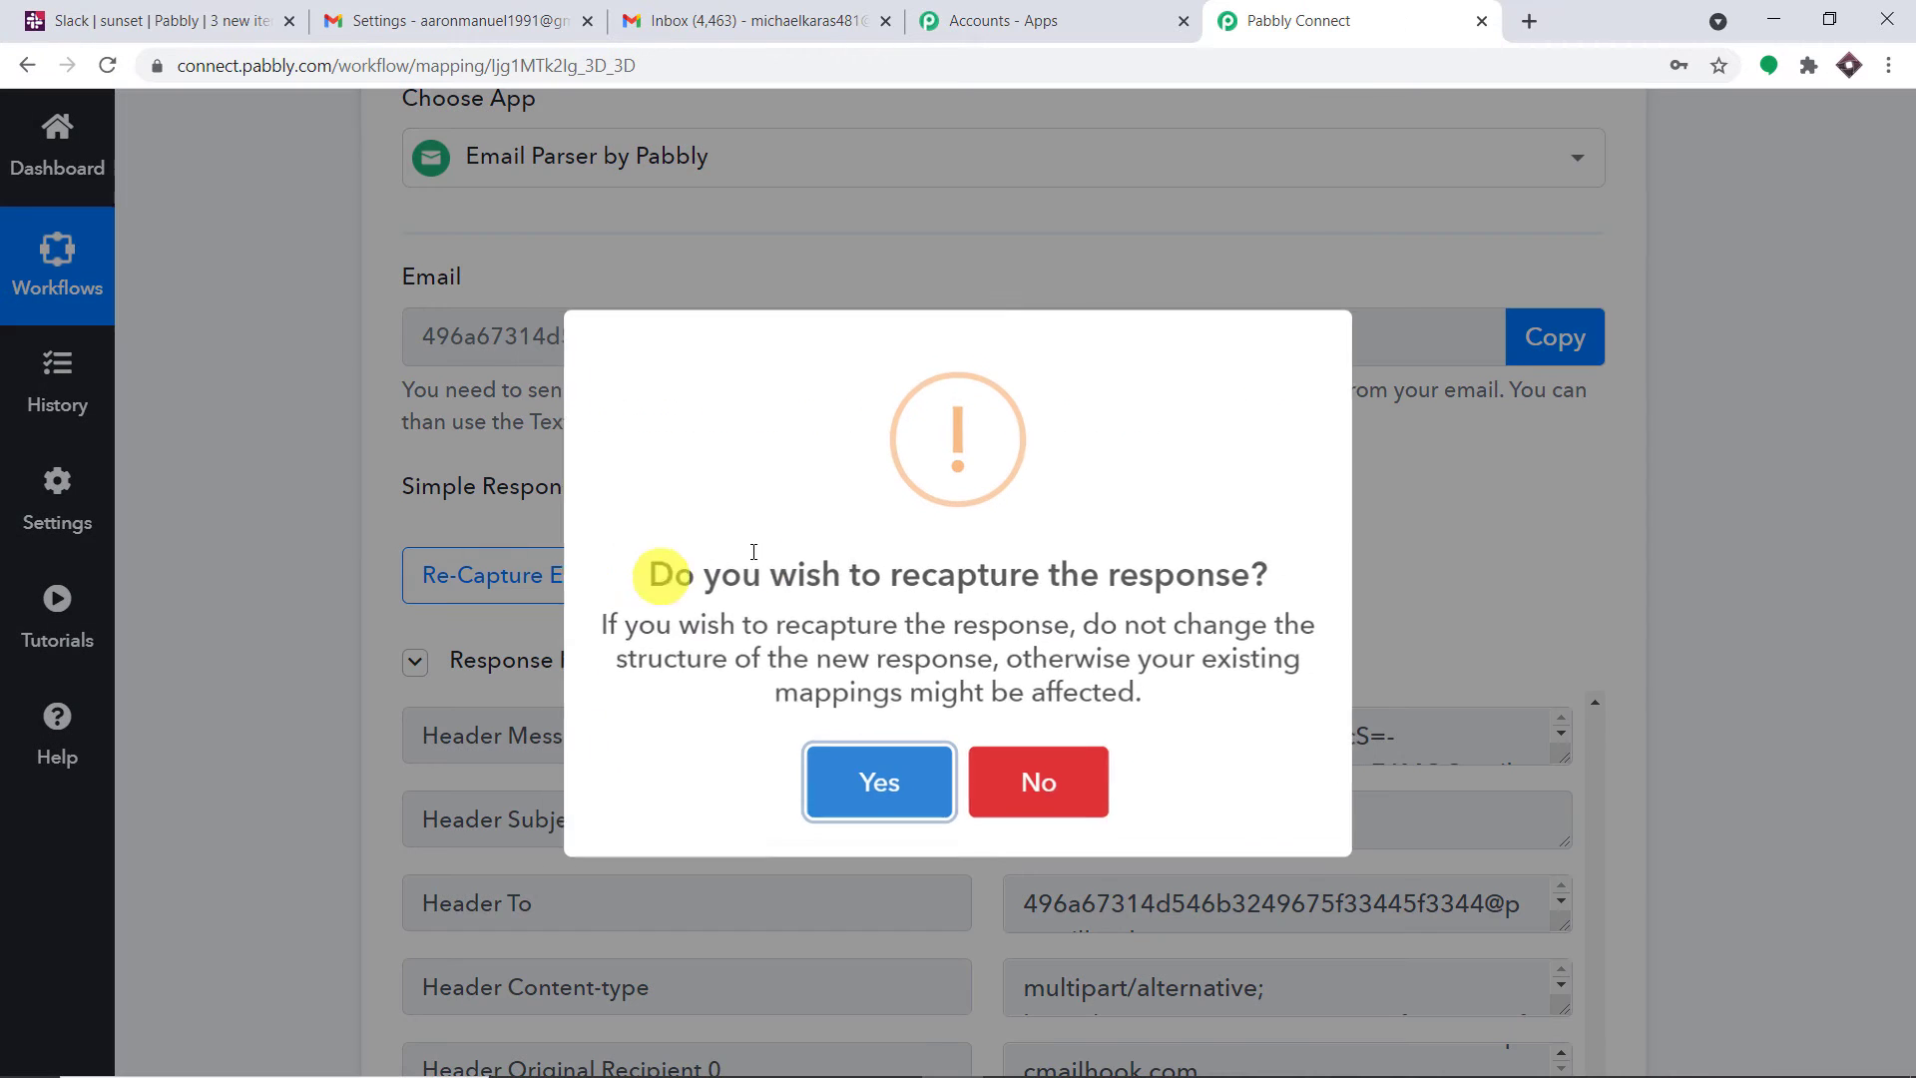
{"action": "left_click", "coordinate": [886, 782]}
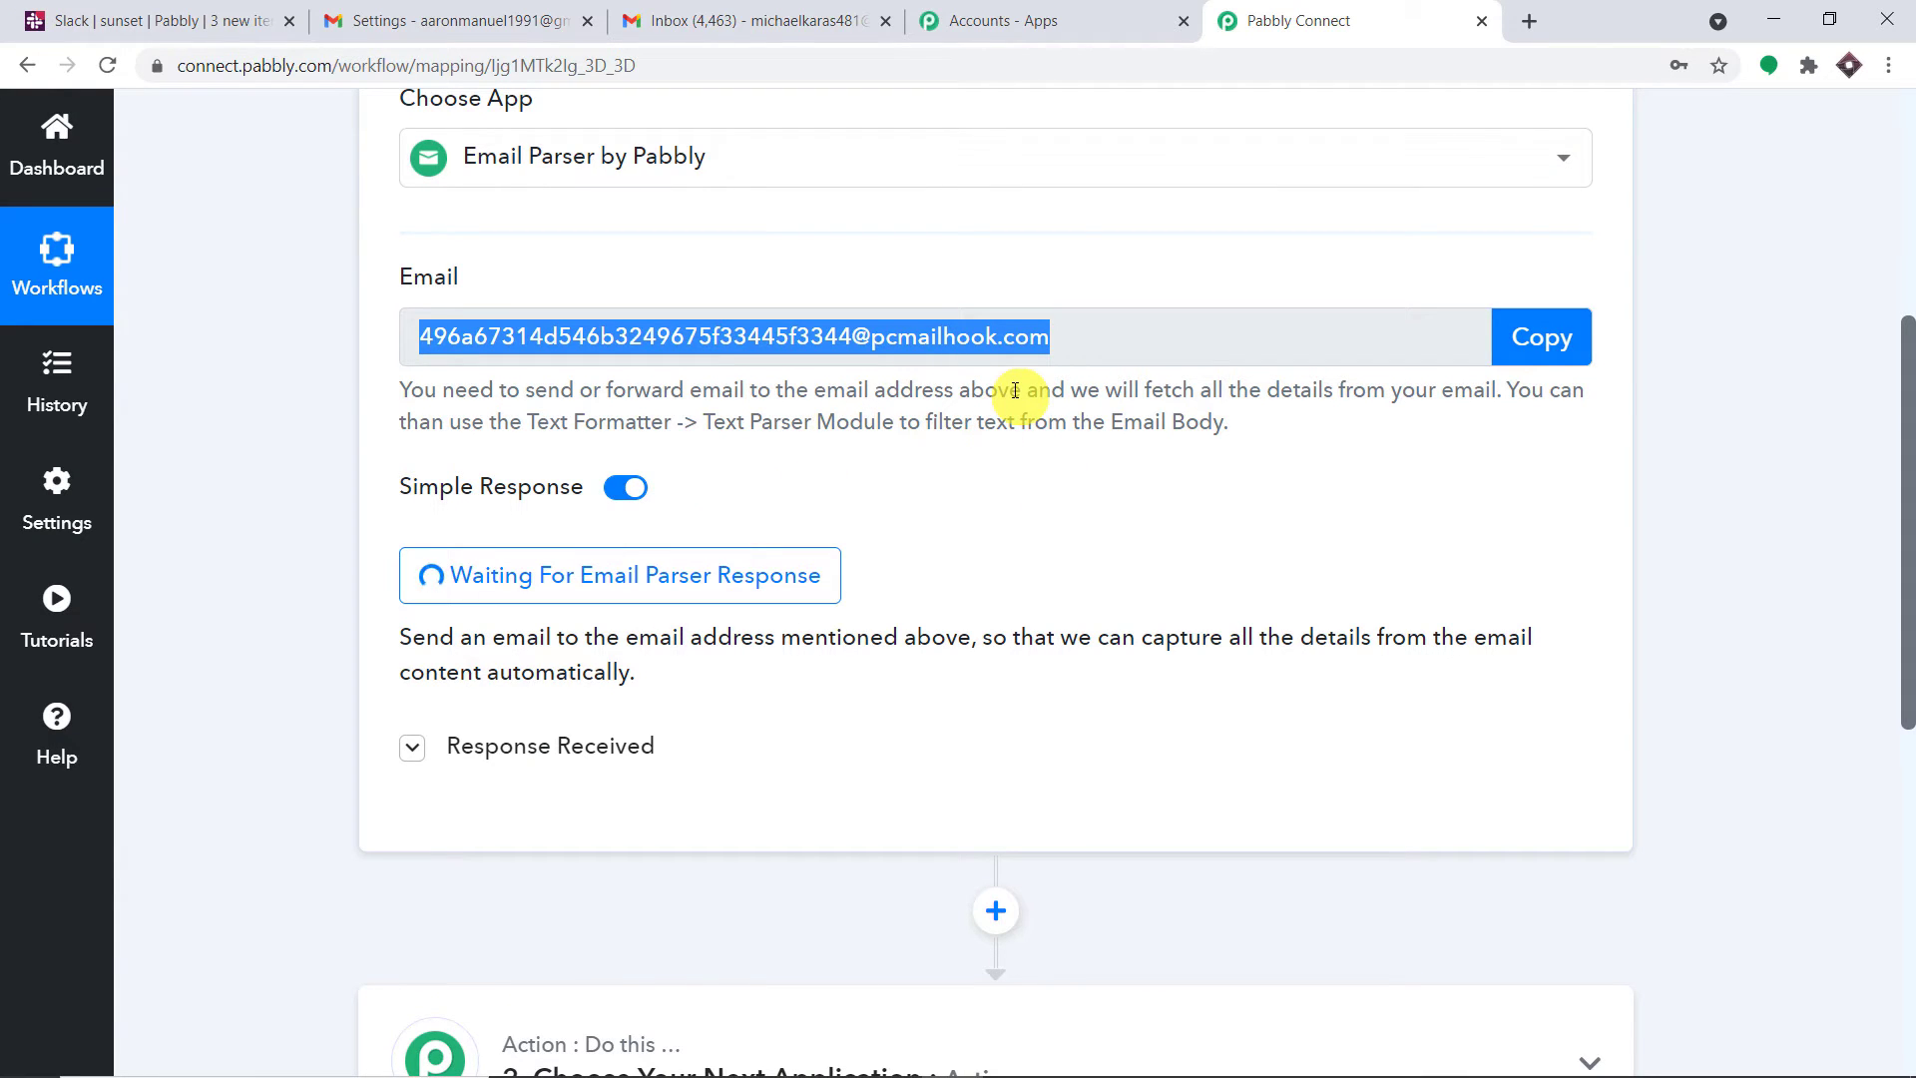
Re-send Gmail's forwarding confirmation email to the parser address
{"action": "left_click", "coordinate": [499, 21]}
{"action": "left_click", "coordinate": [1297, 21]}
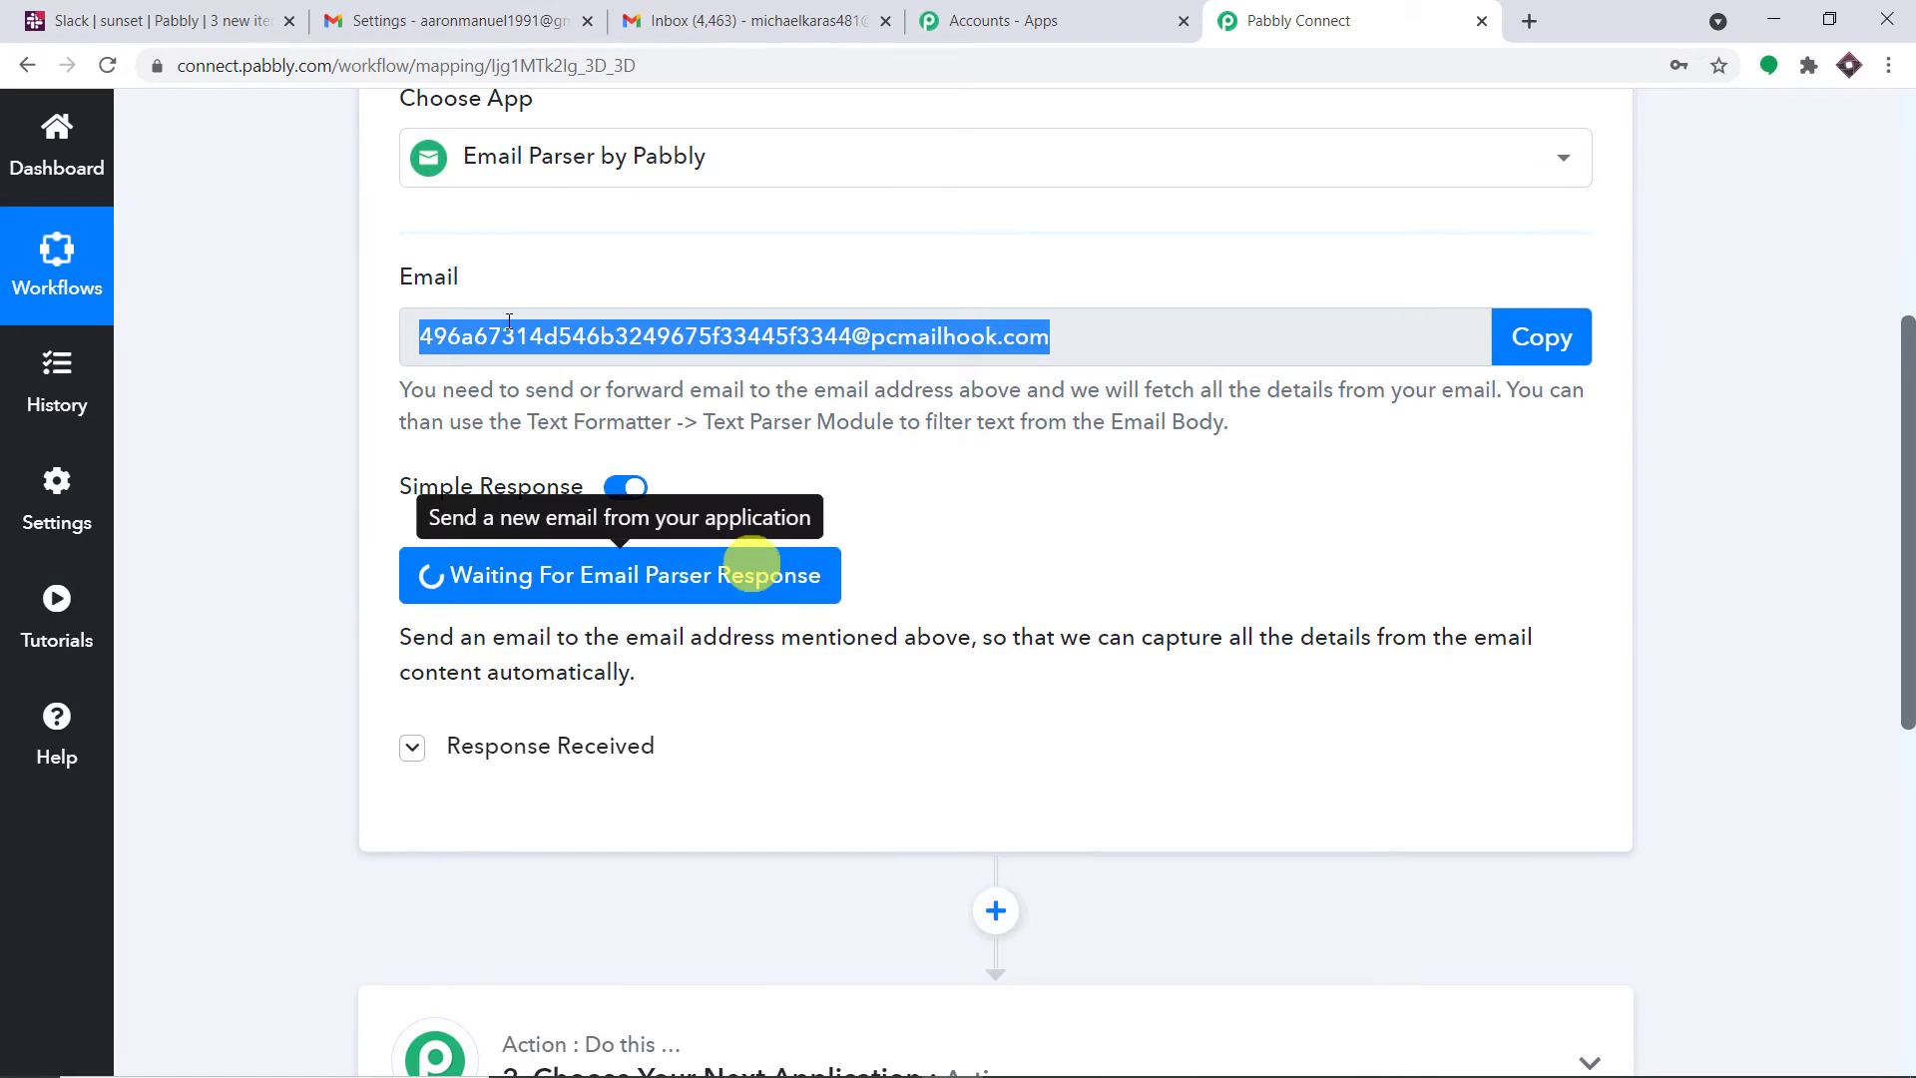
{"action": "left_click", "coordinate": [489, 20]}
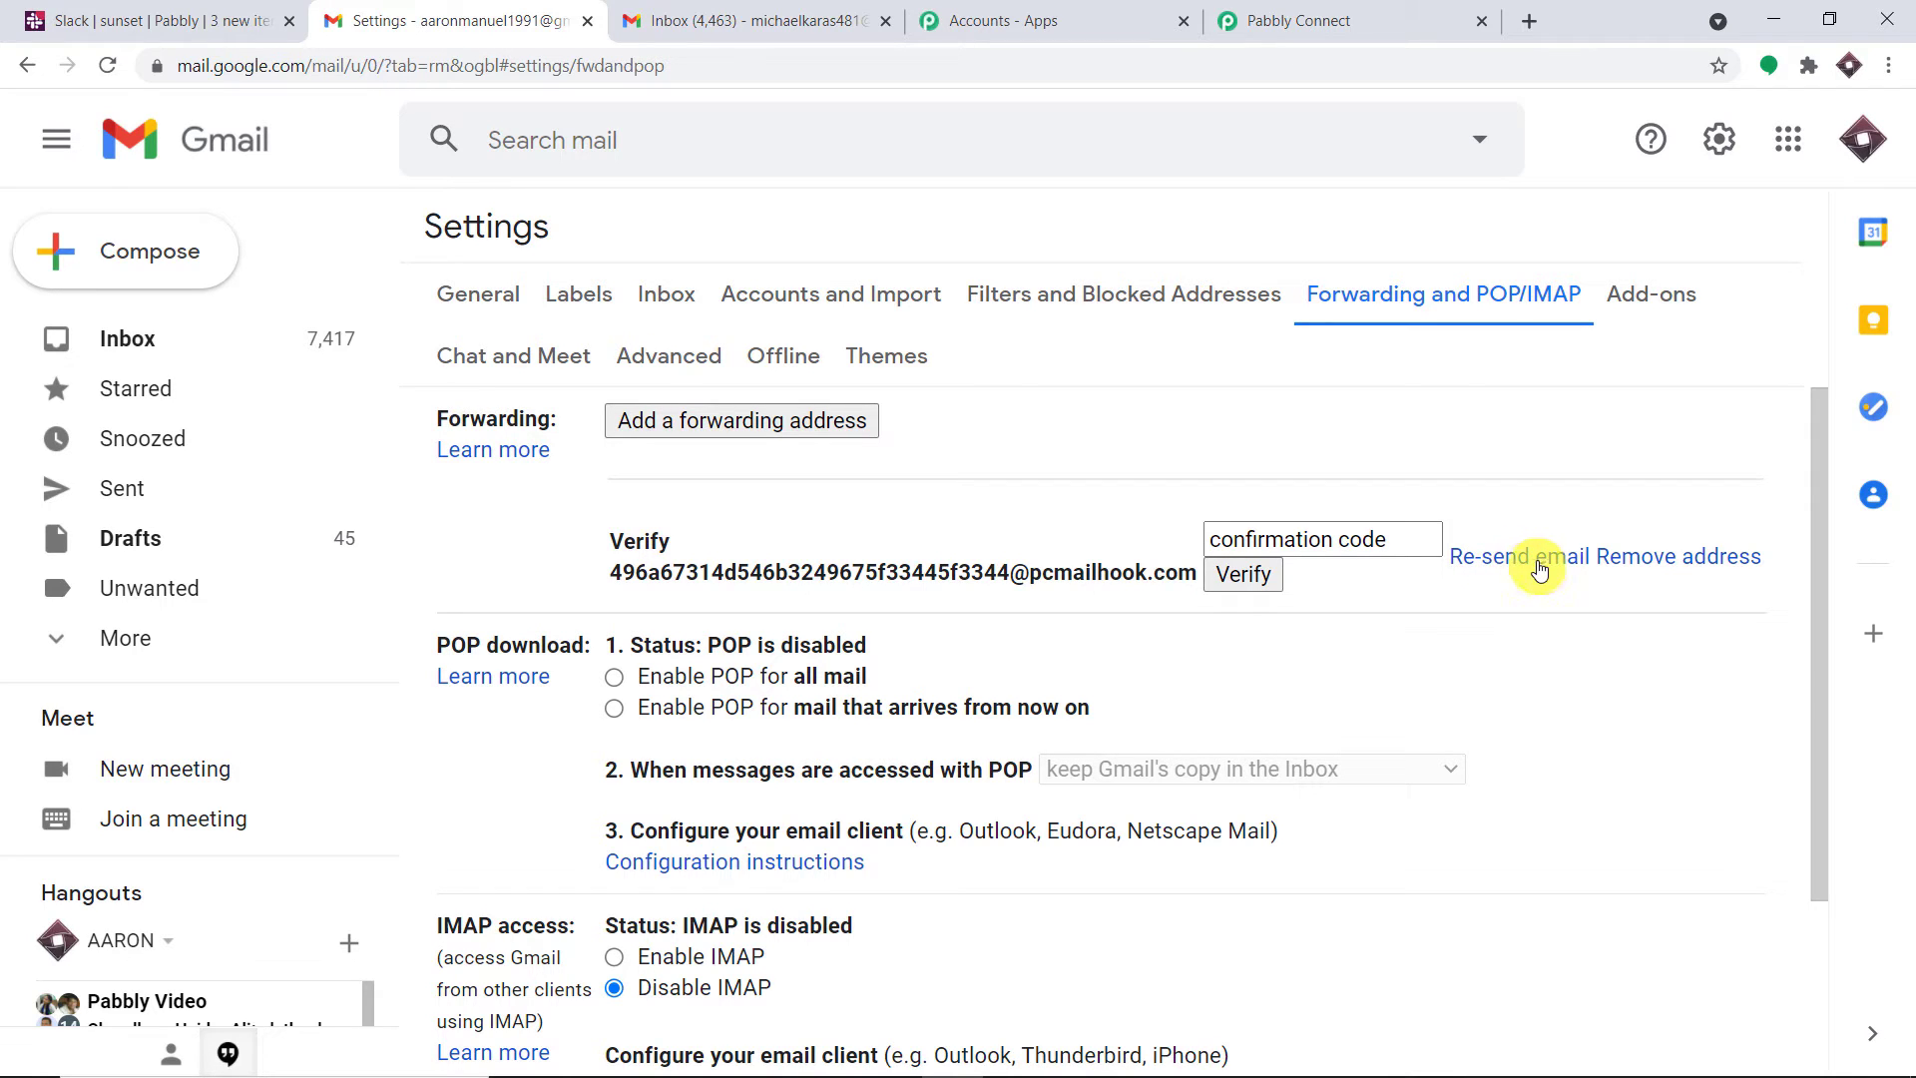
{"action": "left_click", "coordinate": [1496, 568]}
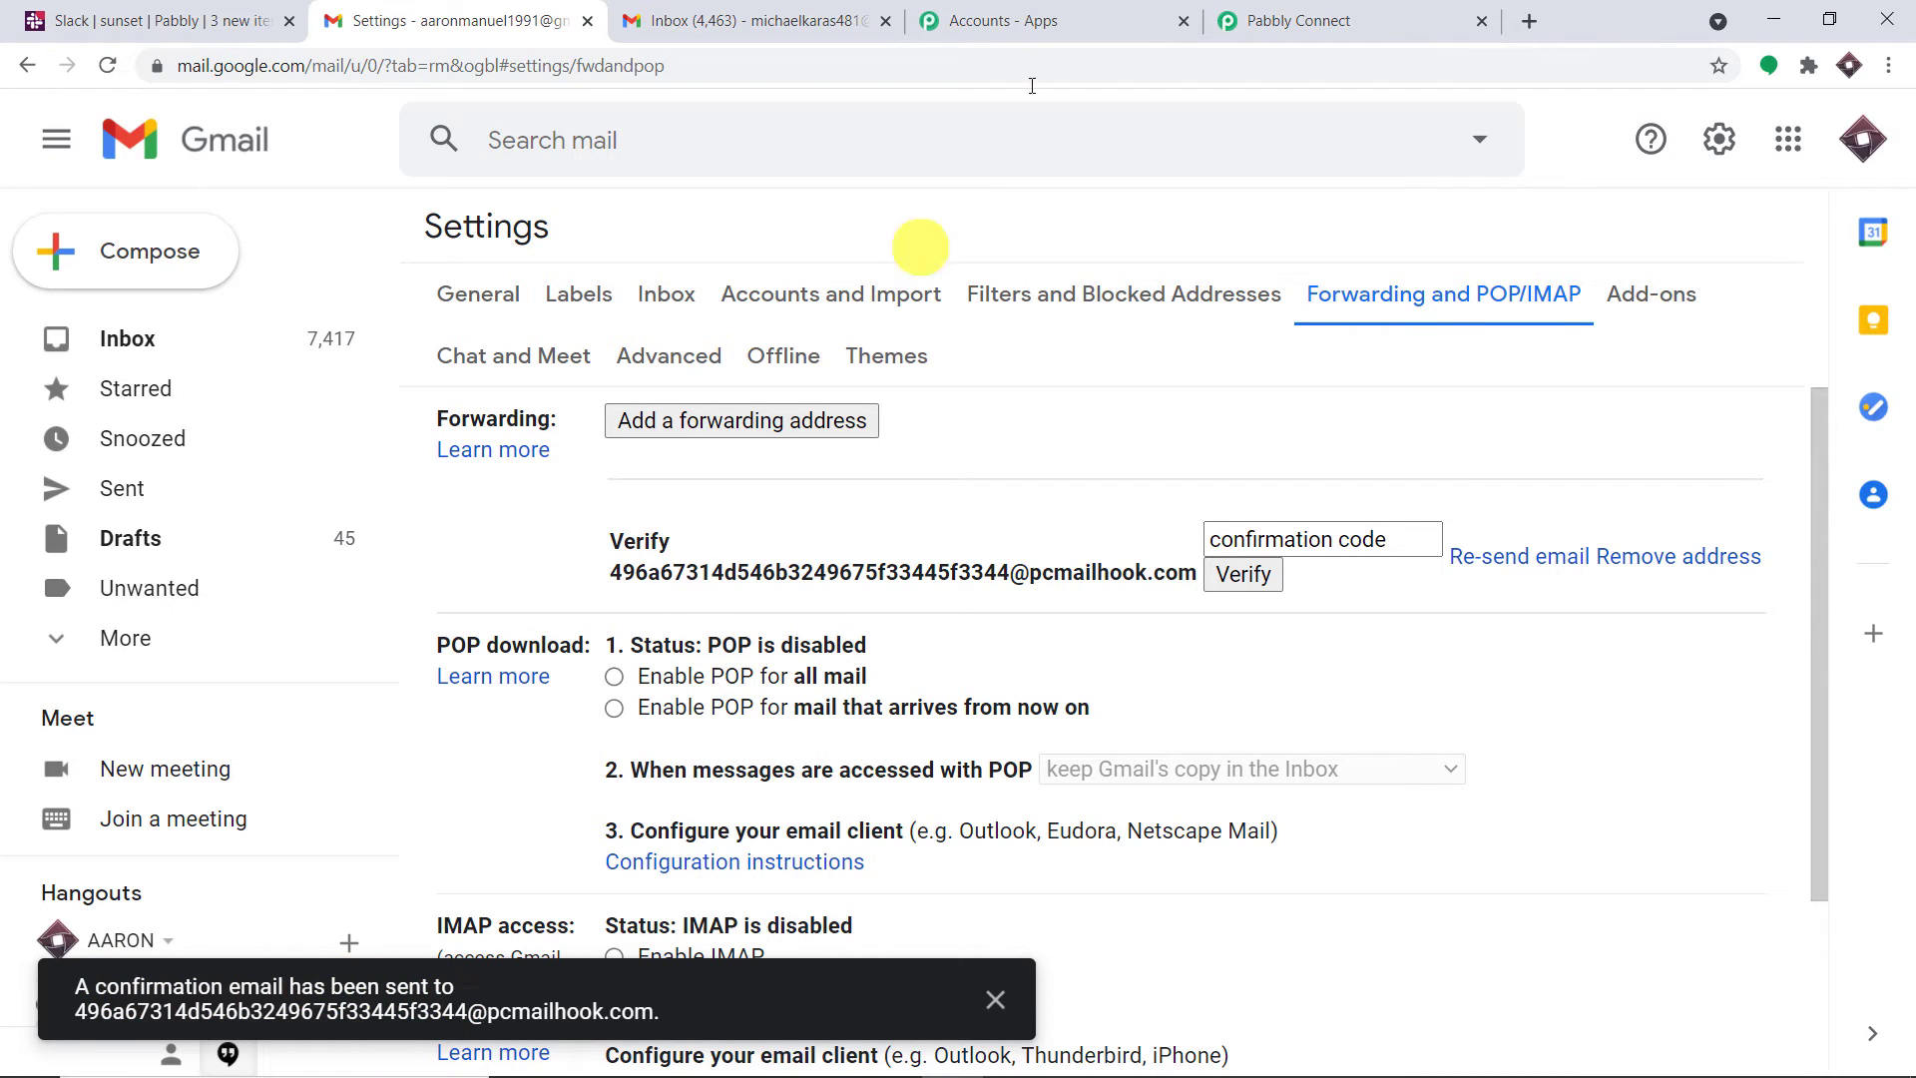
{"action": "left_click", "coordinate": [1300, 10]}
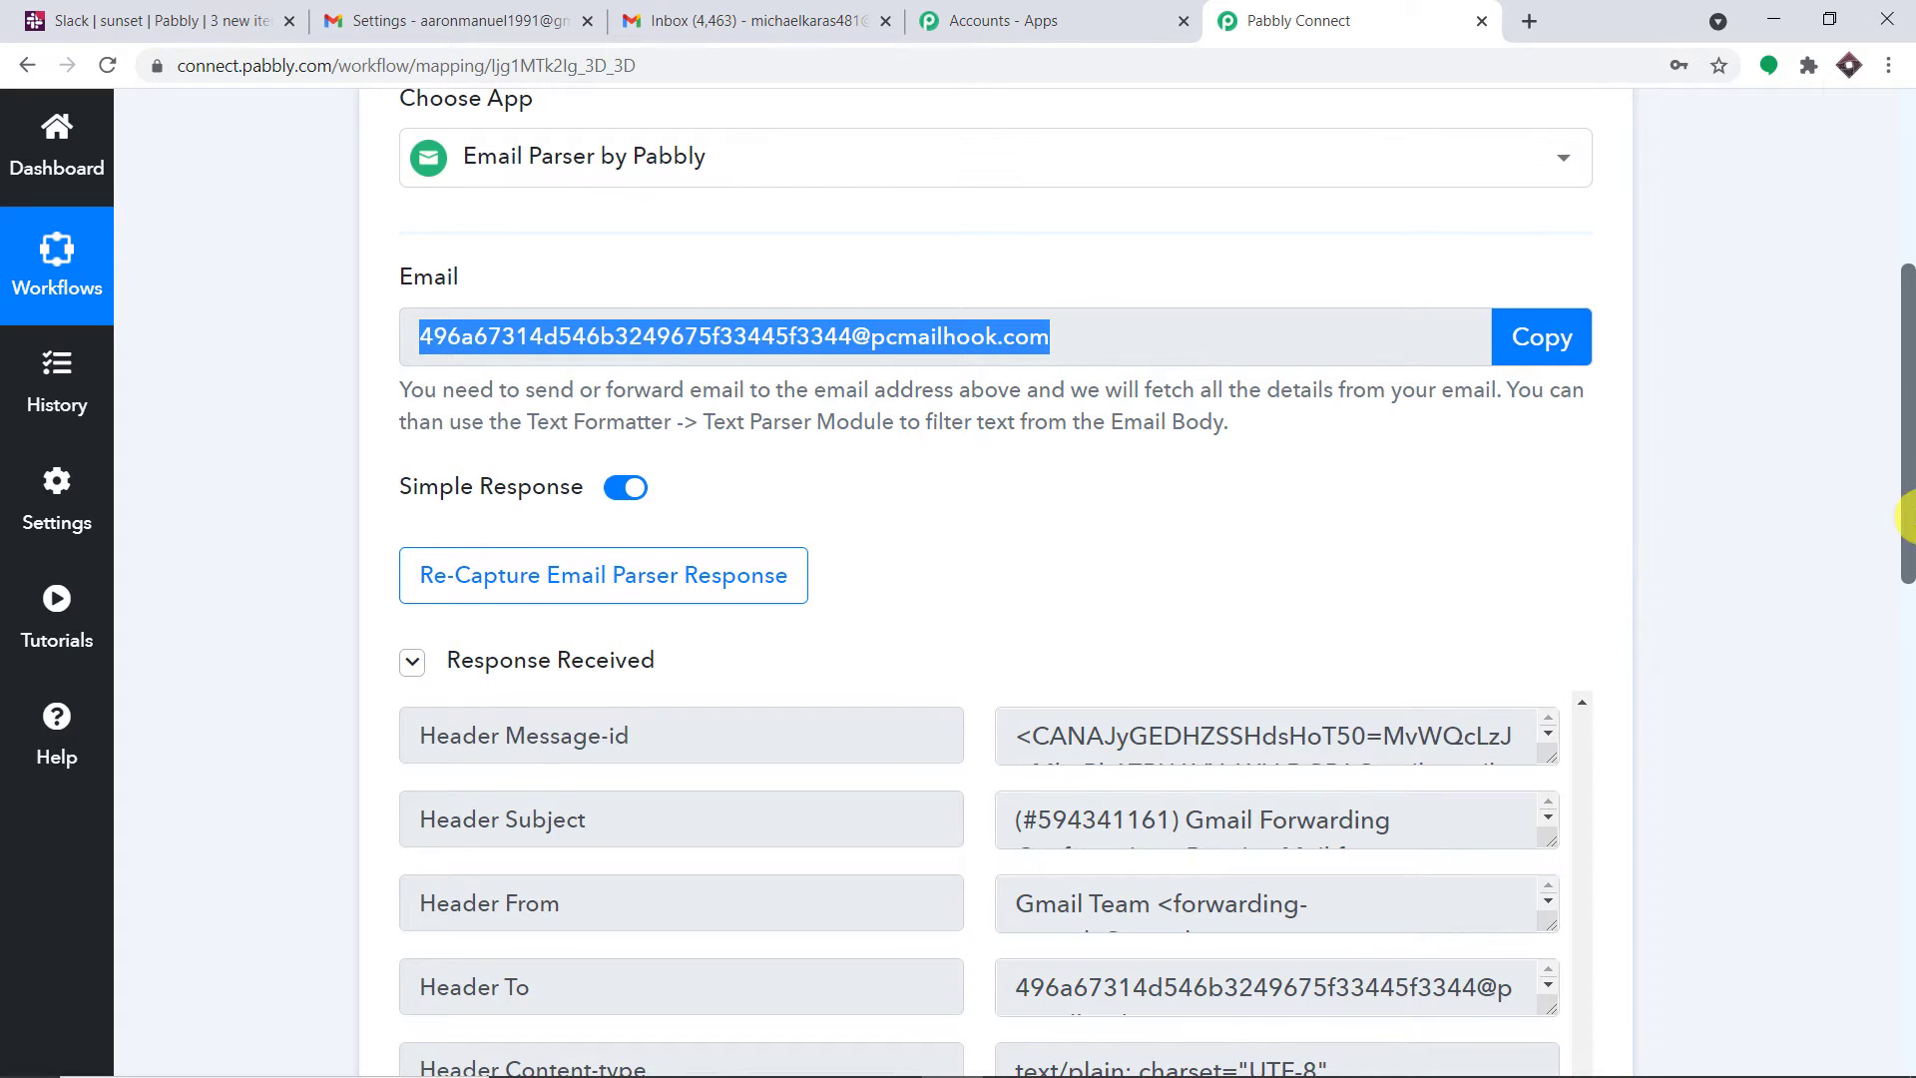
Enlarge the captured Body Text and copy the Gmail confirmation code
{"action": "left_click_drag", "start_coordinate": [1908, 517], "coordinate": [1903, 650]}
{"action": "scroll", "coordinate": [1013, 547], "scroll_direction": "down", "scroll_amount": 3}
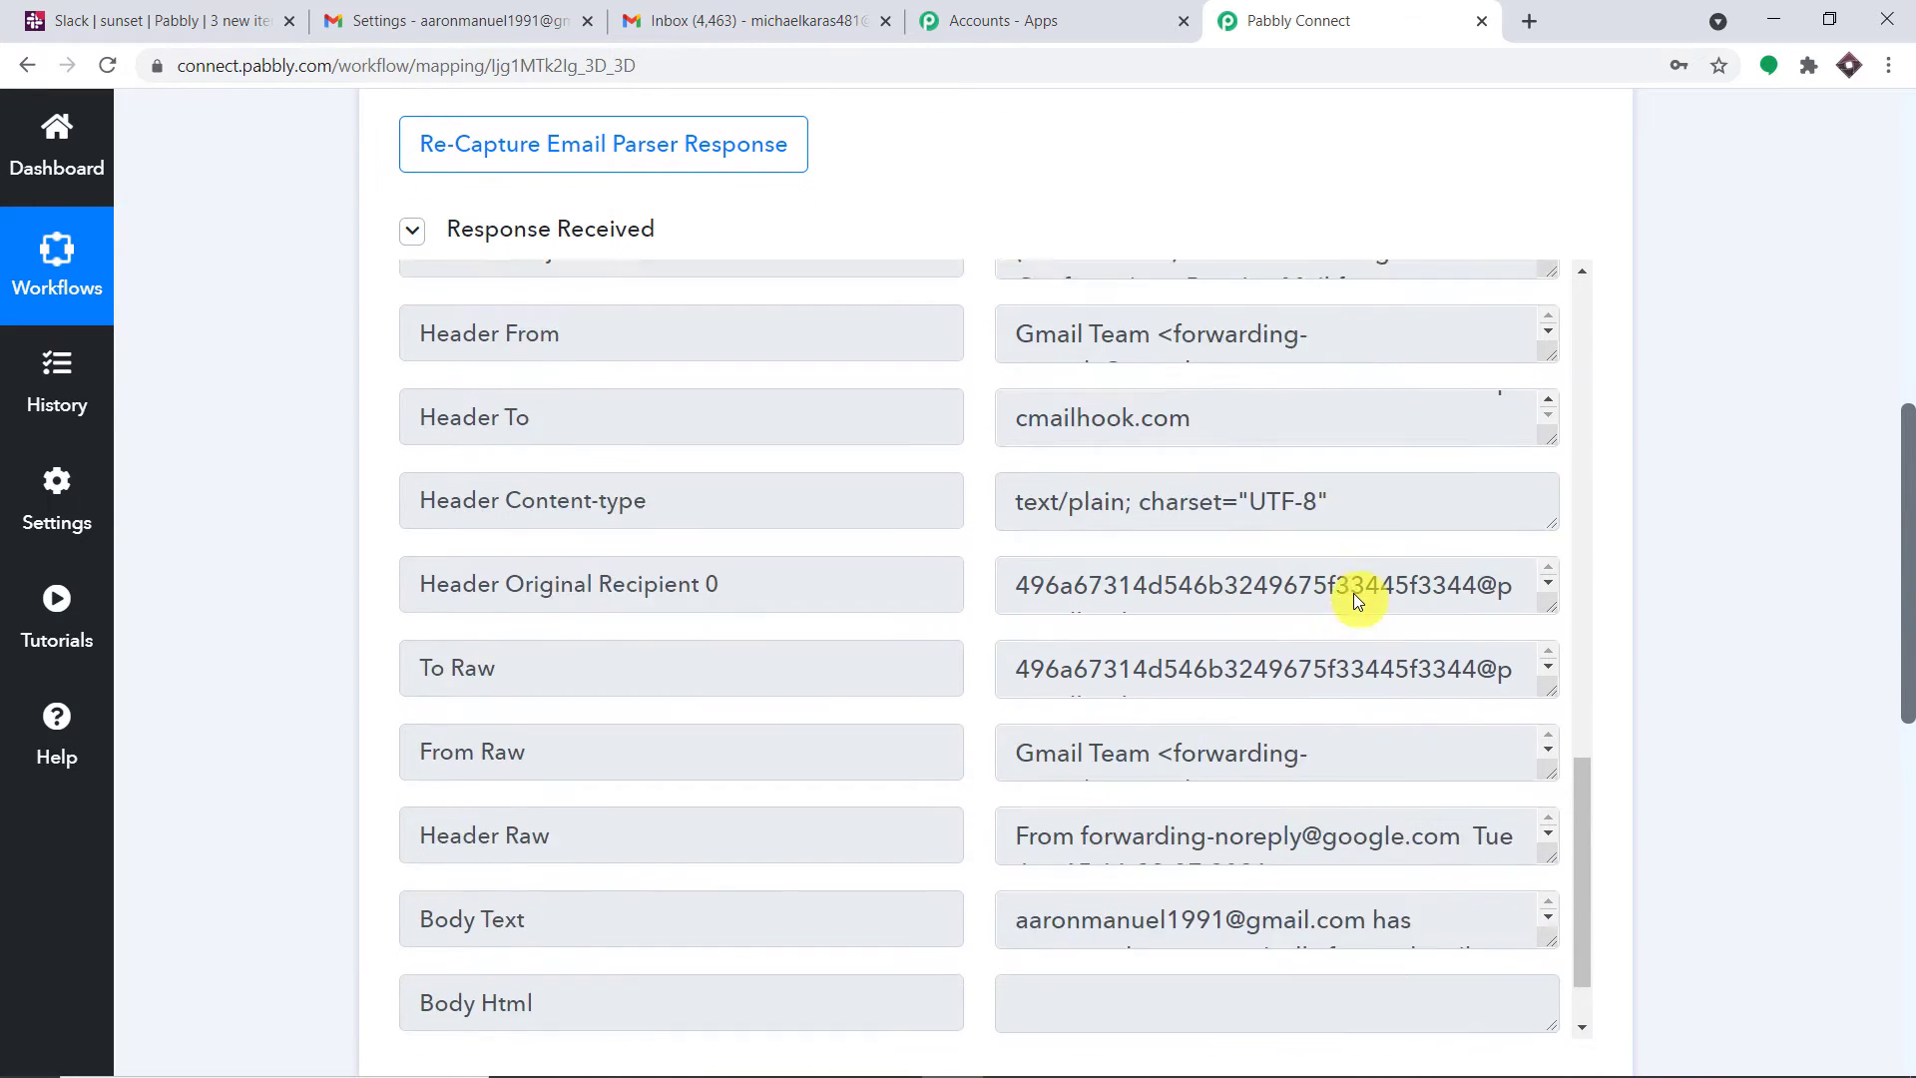
{"action": "scroll", "coordinate": [1353, 591], "scroll_direction": "down", "scroll_amount": 2}
{"action": "left_click_drag", "start_coordinate": [1903, 548], "coordinate": [1902, 622]}
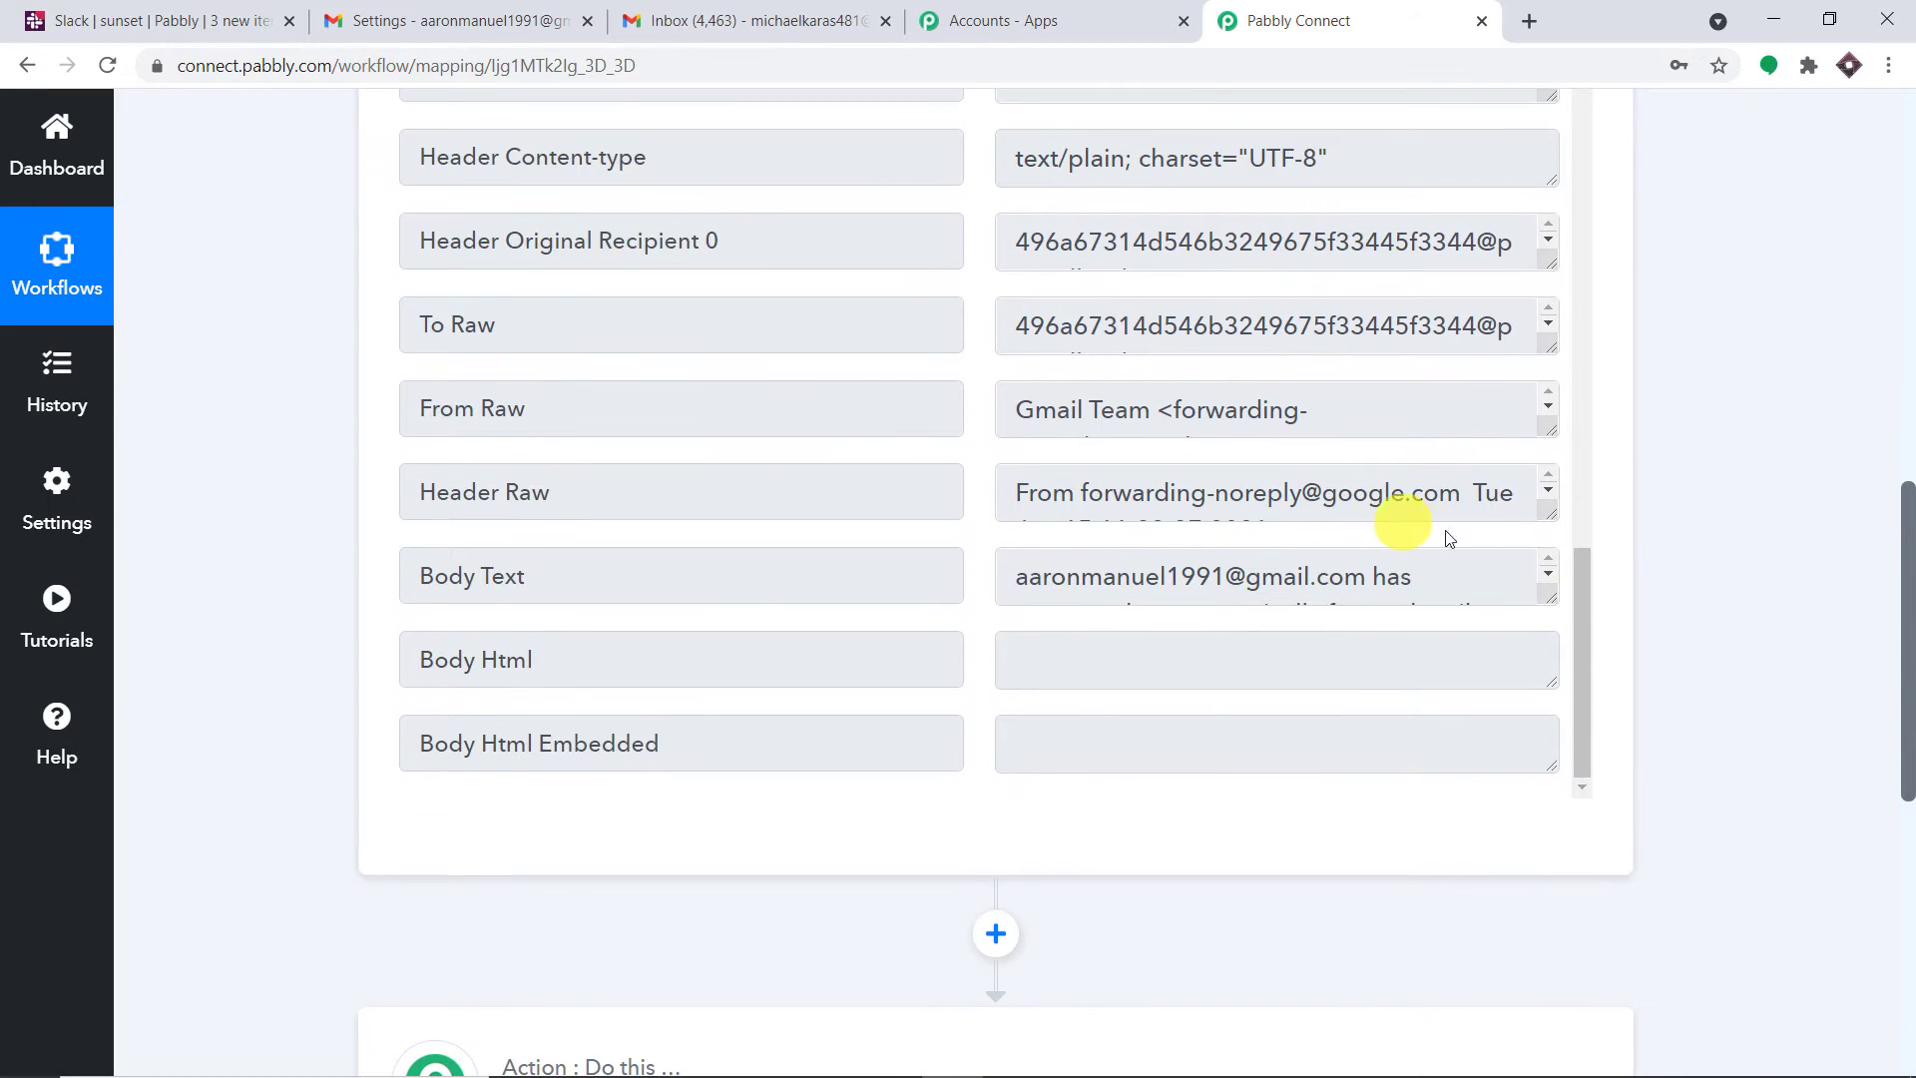
{"action": "left_click_drag", "start_coordinate": [1542, 596], "coordinate": [1543, 793]}
{"action": "scroll", "coordinate": [1335, 717], "scroll_direction": "down", "scroll_amount": 1}
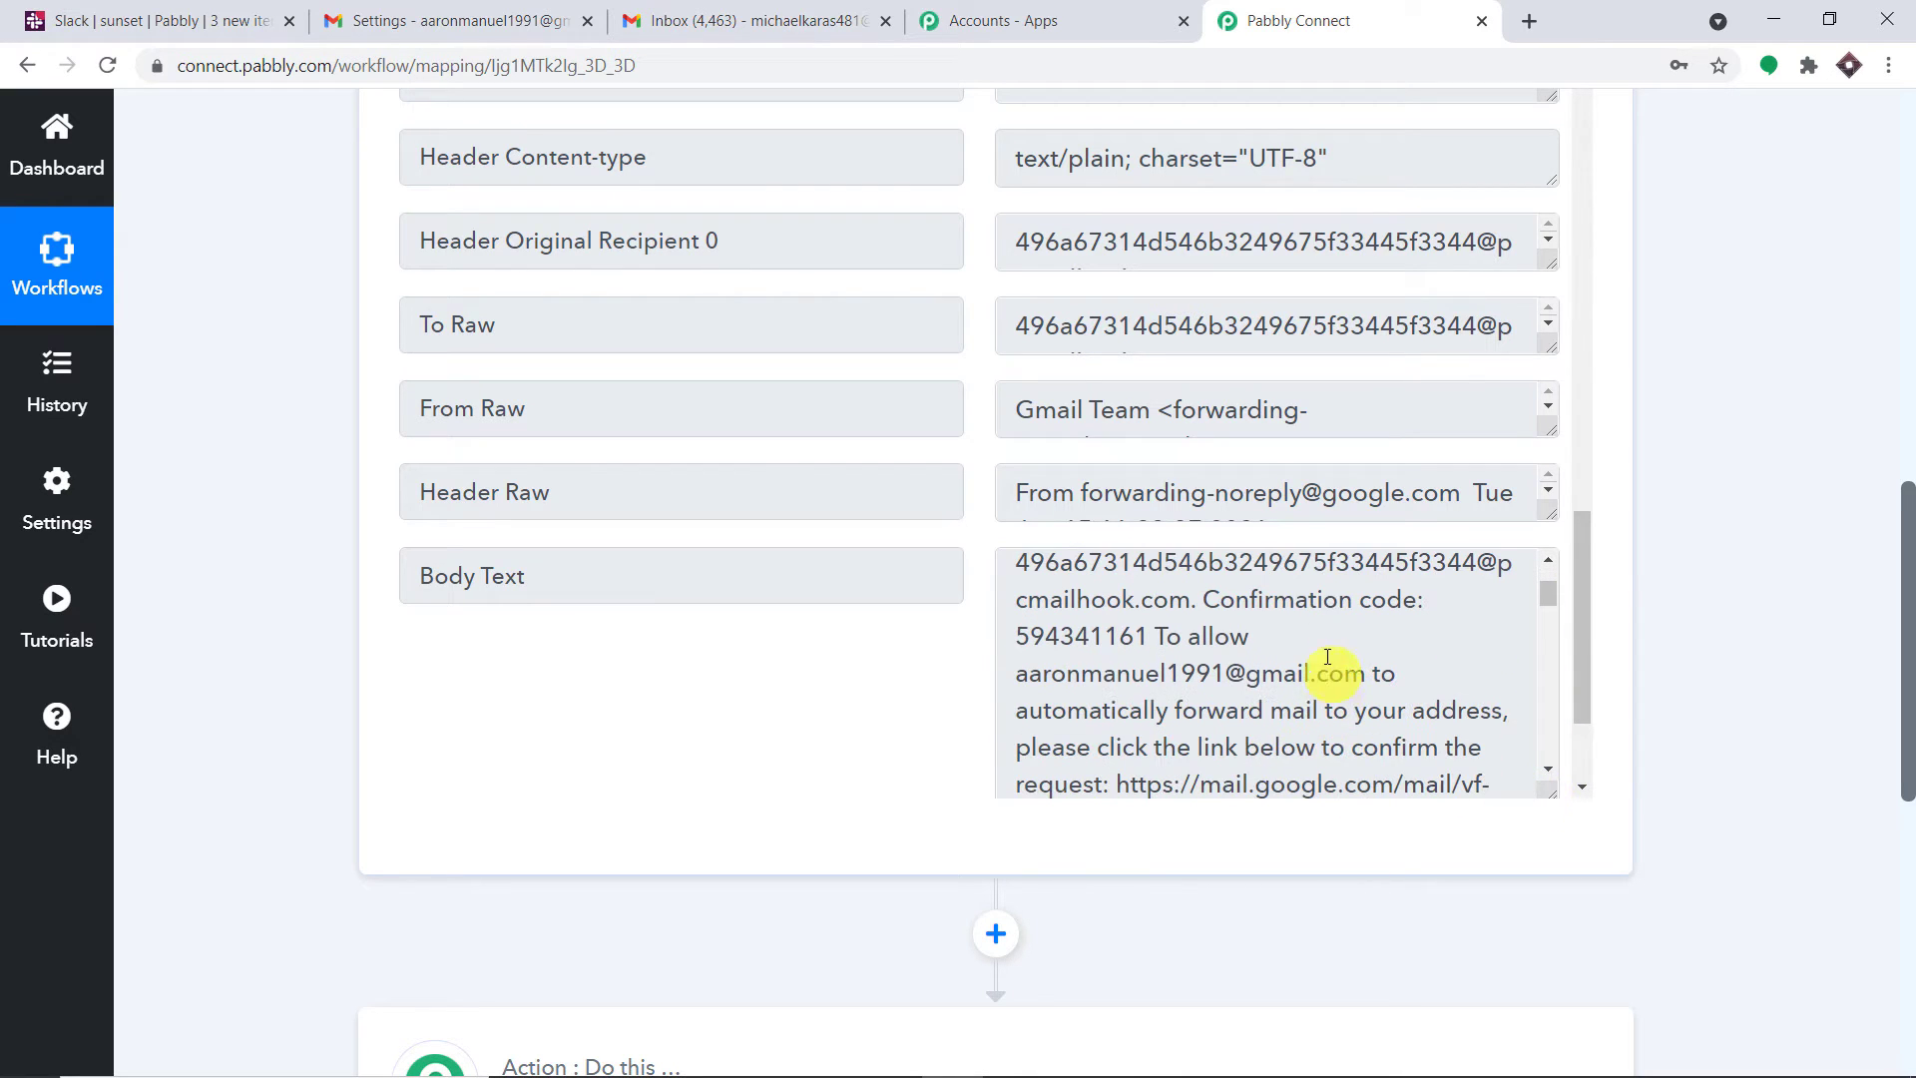
{"action": "left_click_drag", "start_coordinate": [1154, 639], "coordinate": [1020, 641]}
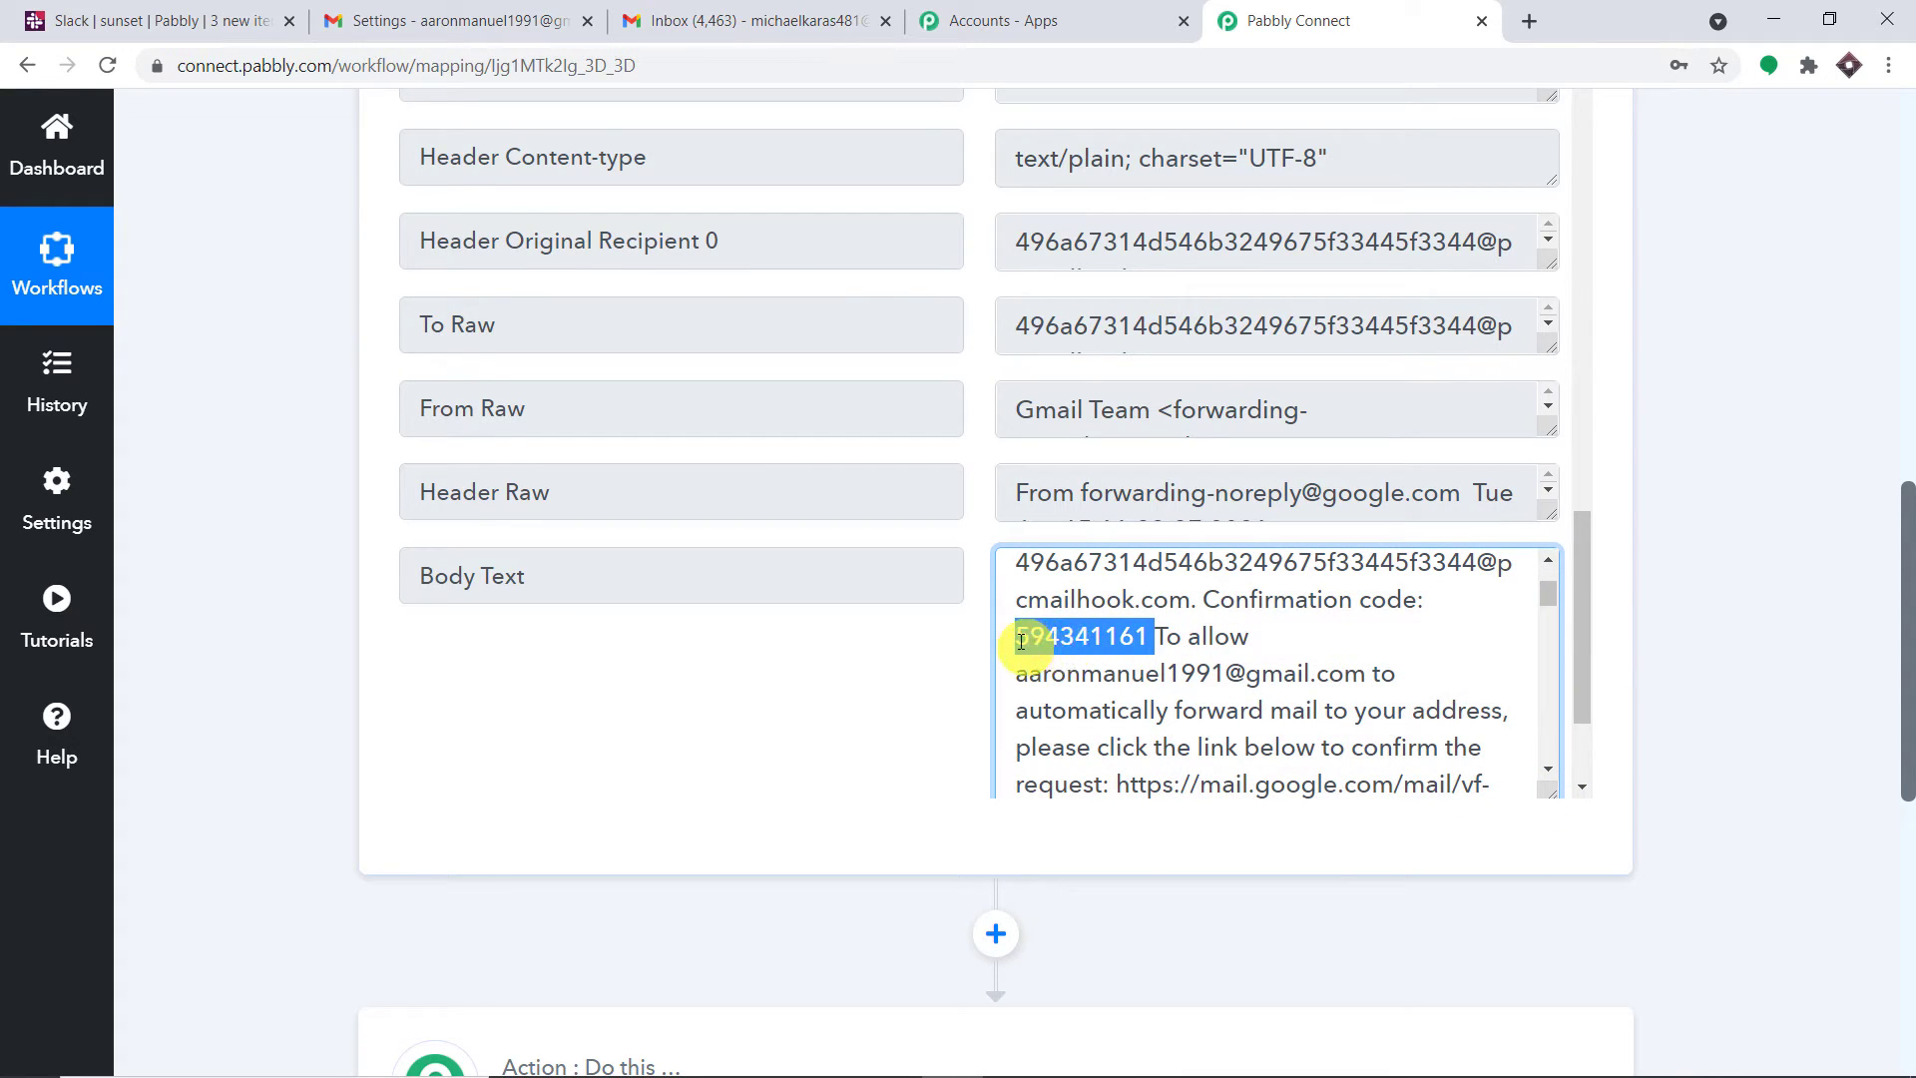
{"action": "right_click", "coordinate": [1021, 642]}
{"action": "left_click", "coordinate": [1060, 660]}
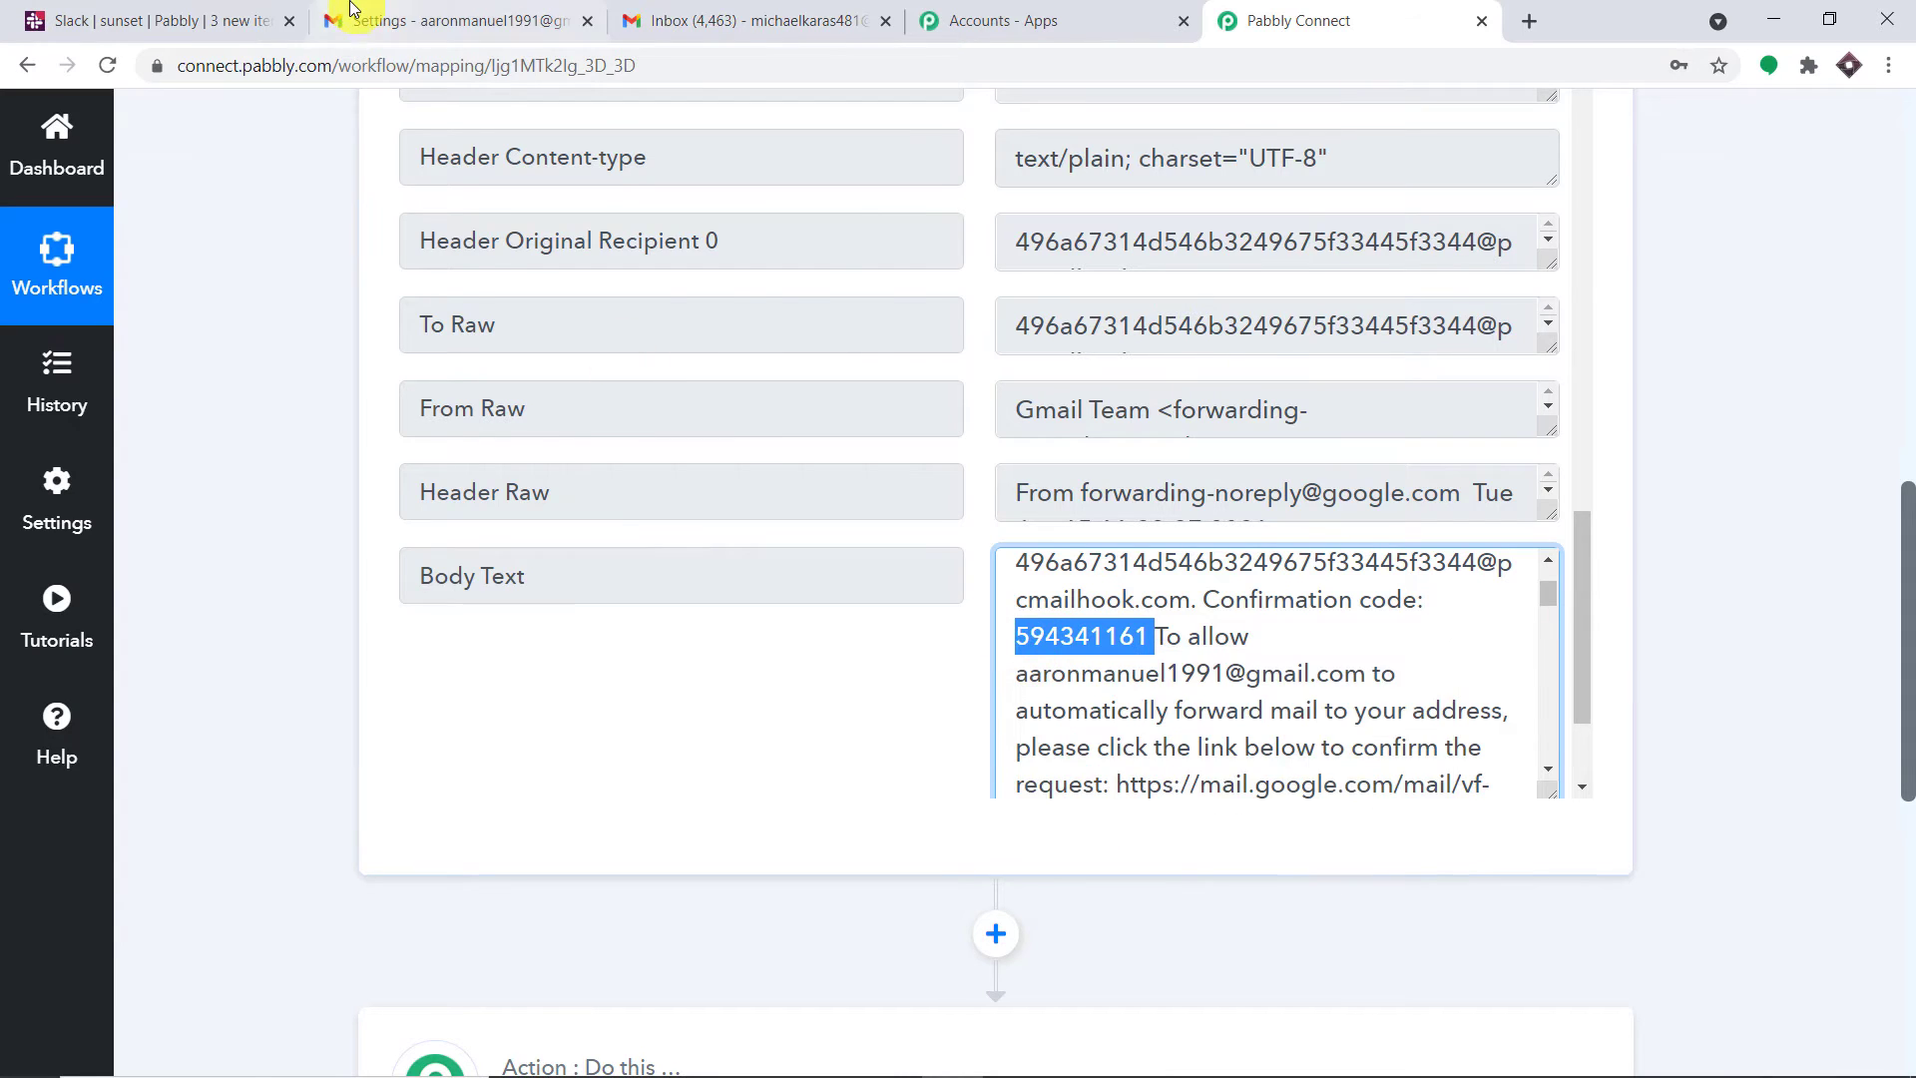
Paste the confirmation code into Gmail's code field and verify the forwarding address
{"action": "left_click", "coordinate": [380, 21]}
{"action": "left_click", "coordinate": [1313, 541]}
{"action": "right_click", "coordinate": [1308, 542]}
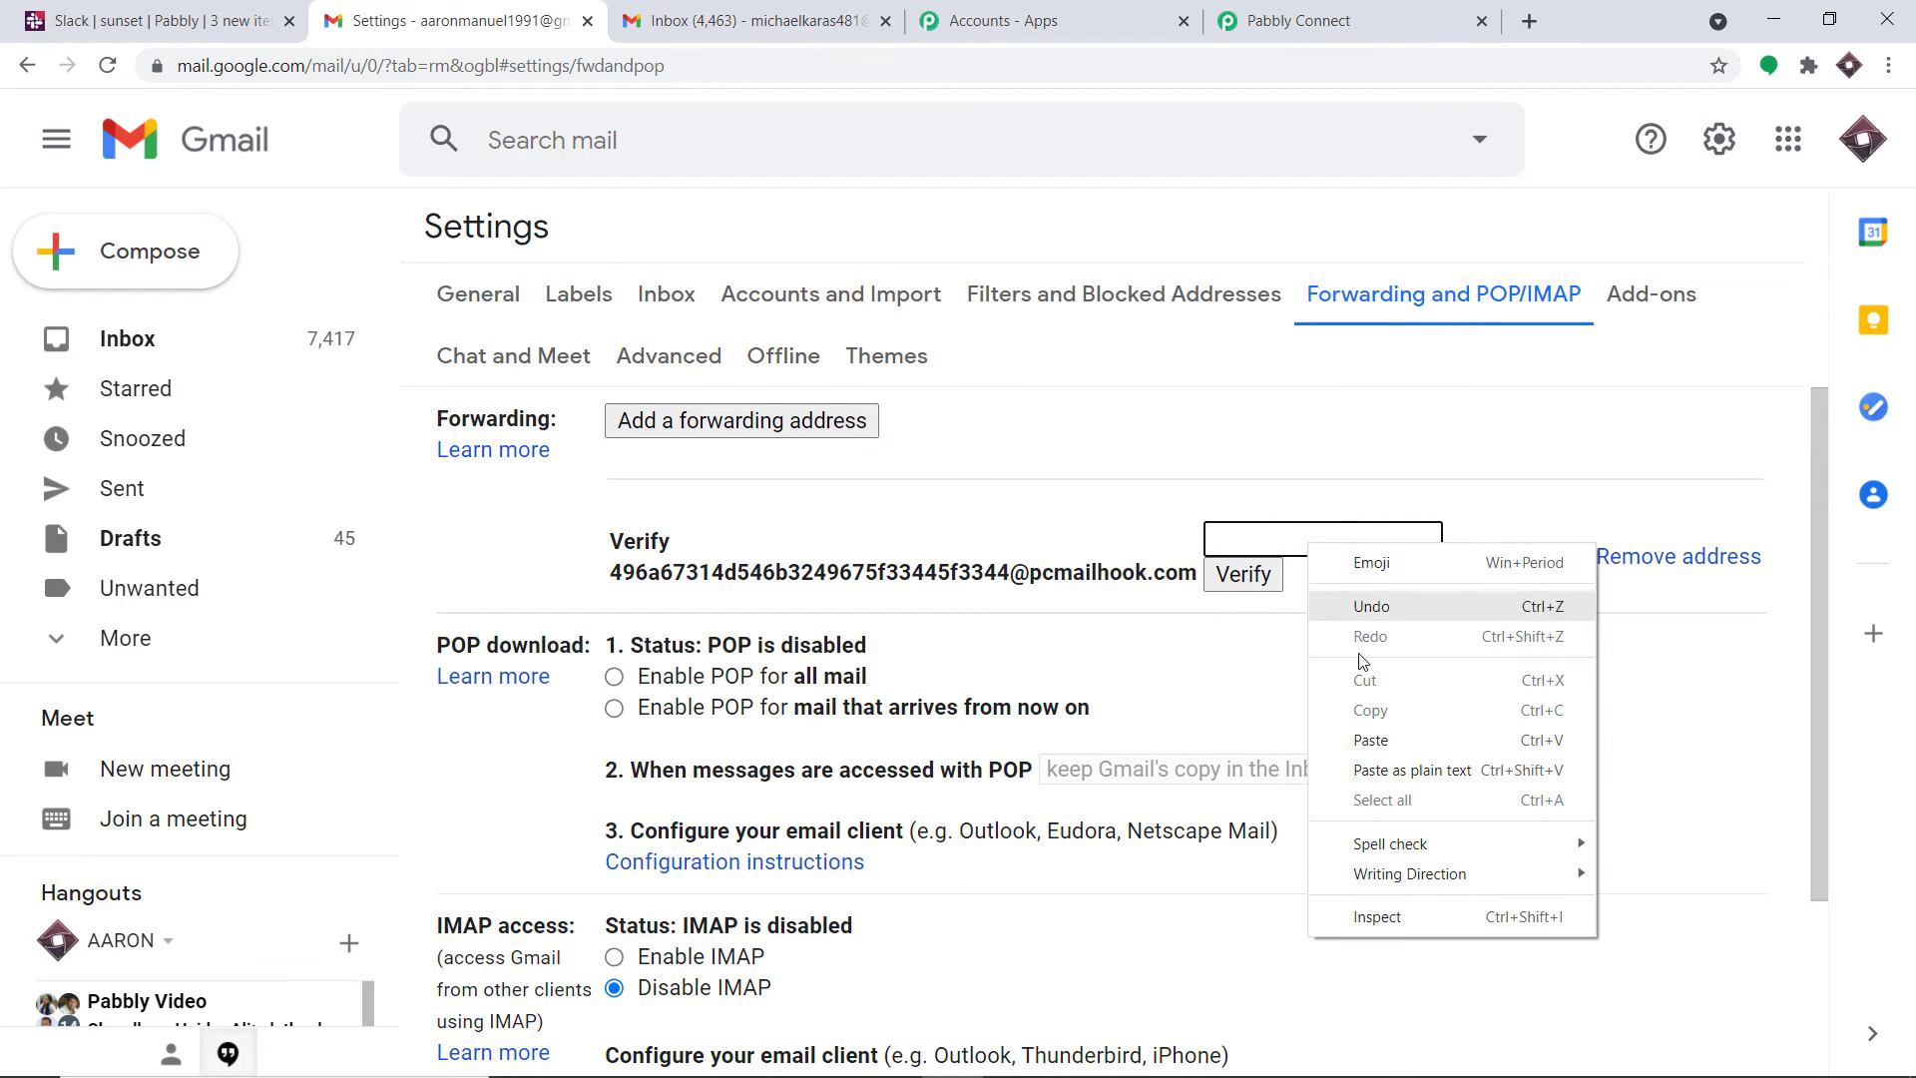
{"action": "left_click", "coordinate": [1369, 739]}
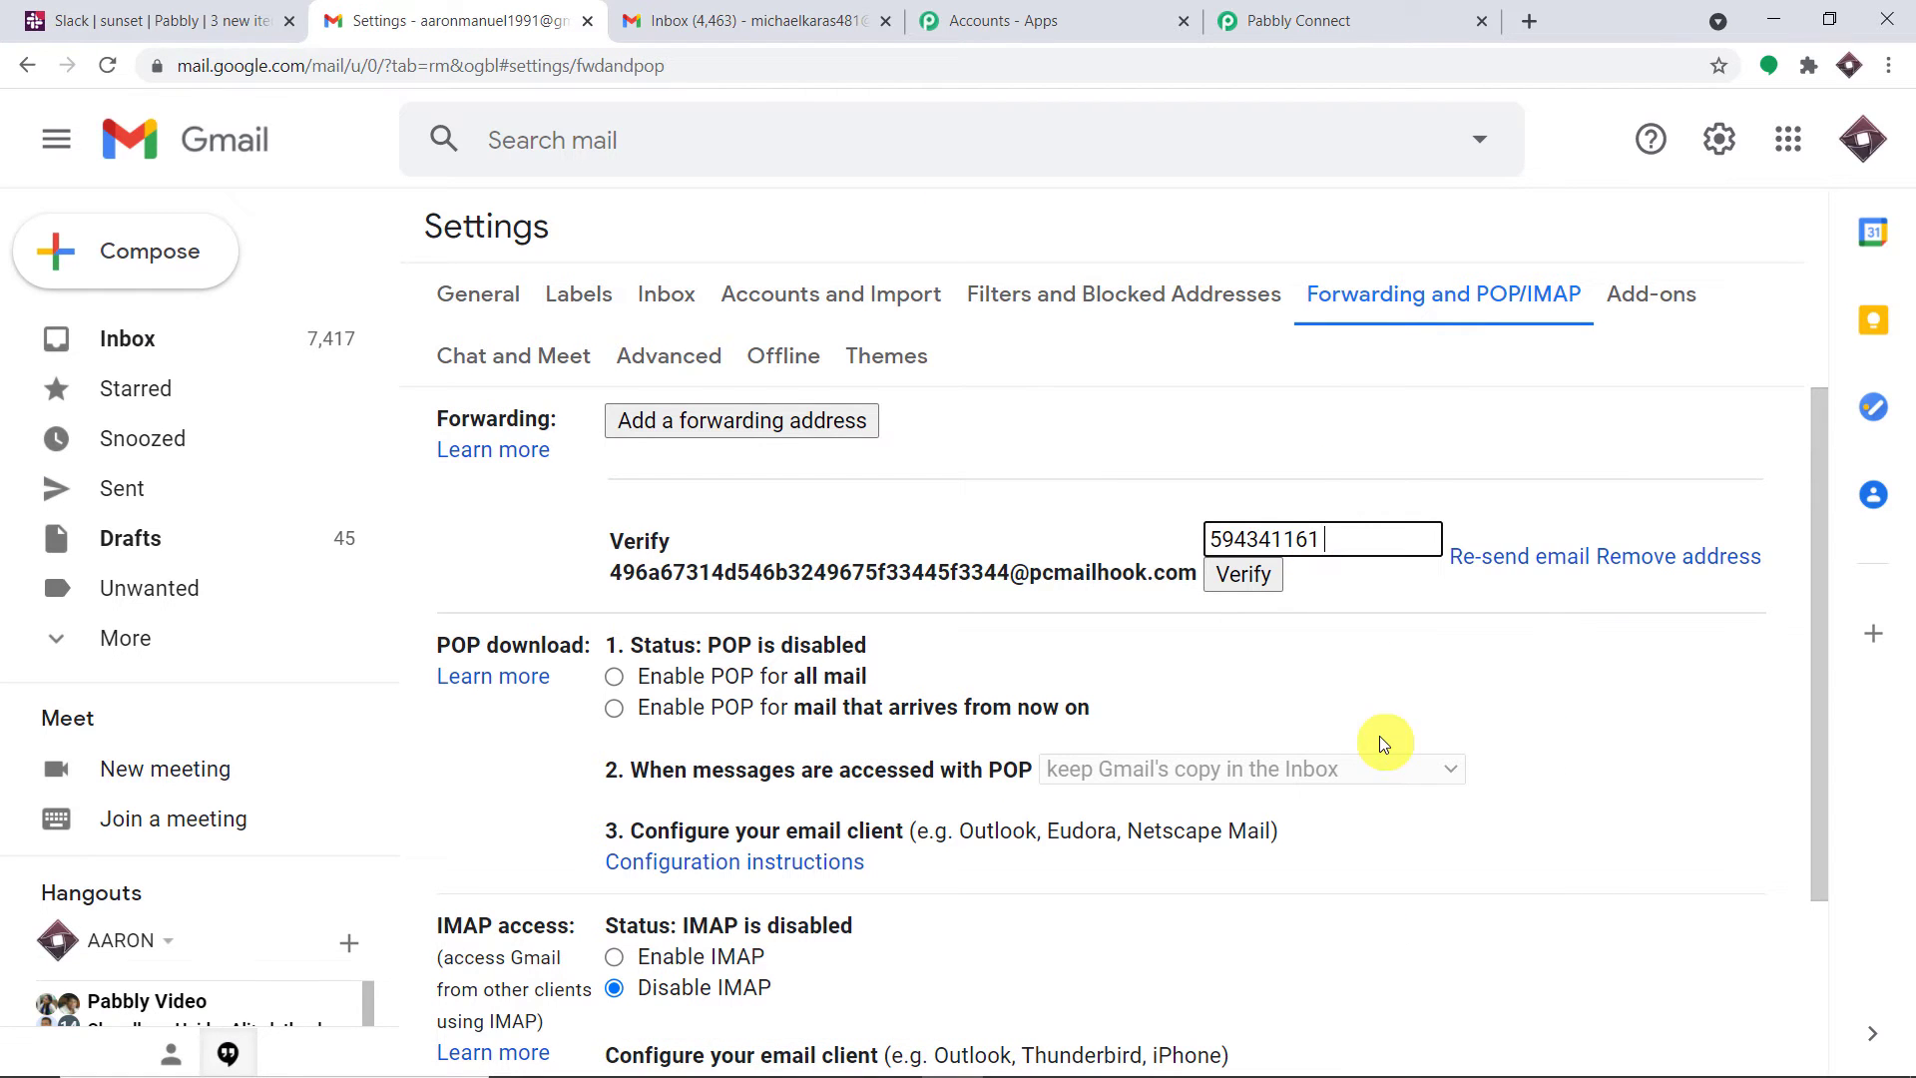
{"action": "left_click", "coordinate": [1259, 575]}
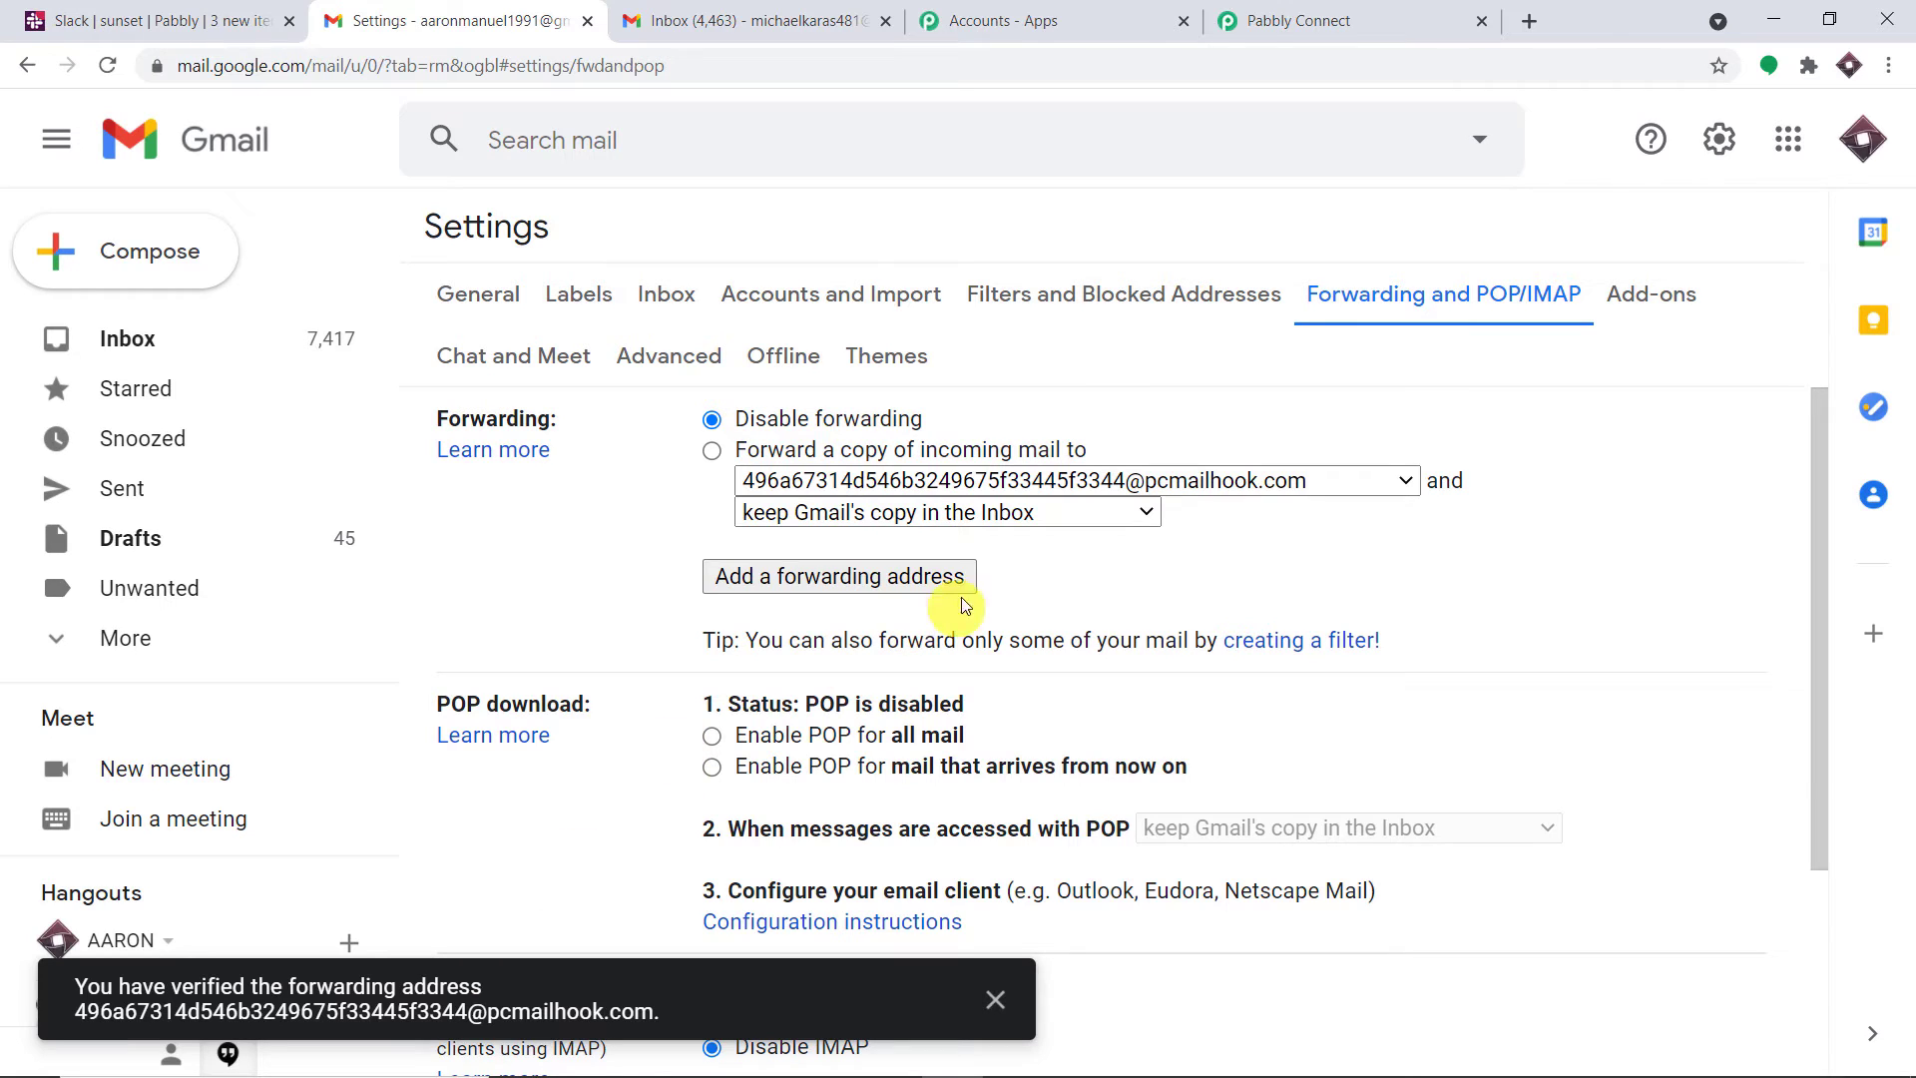
Choose to forward incoming mail to the parser address, save changes, and select the address in the notice
{"action": "left_click", "coordinate": [1862, 139]}
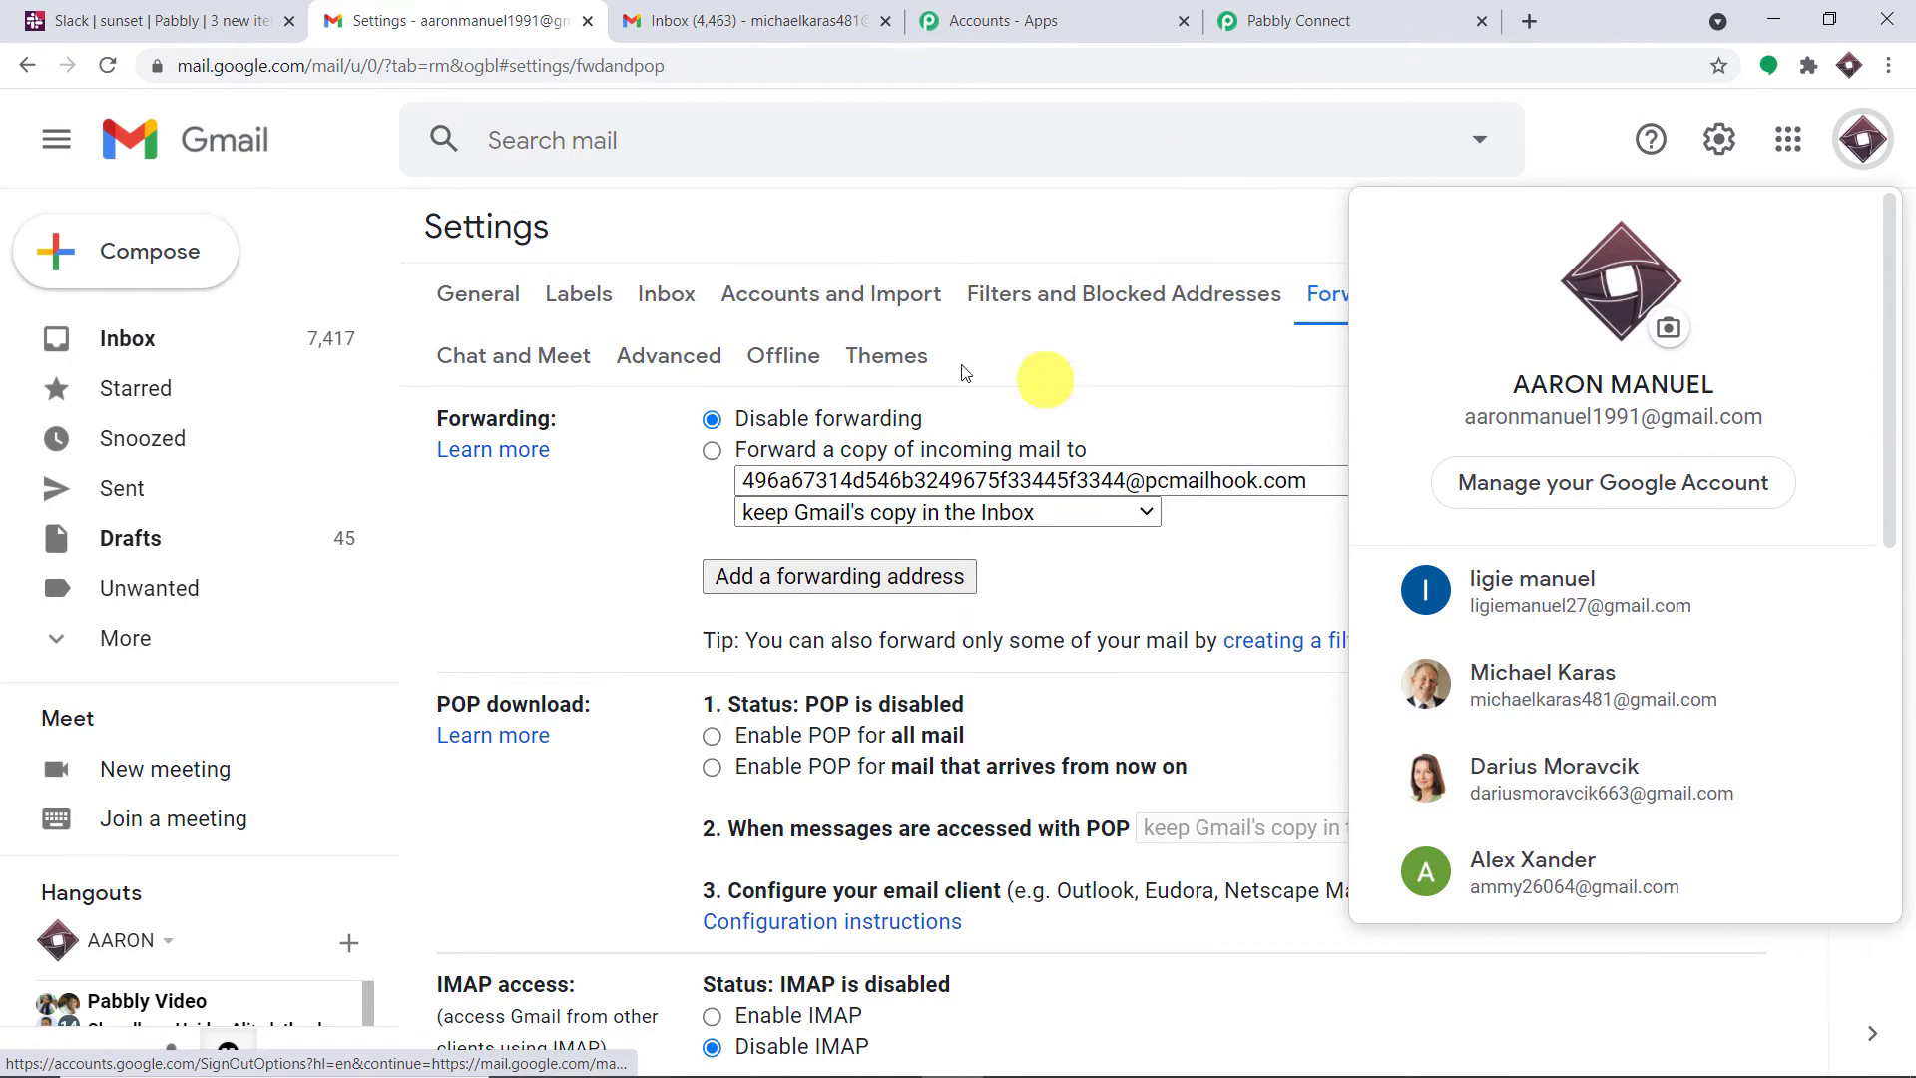
{"action": "left_click", "coordinate": [853, 214]}
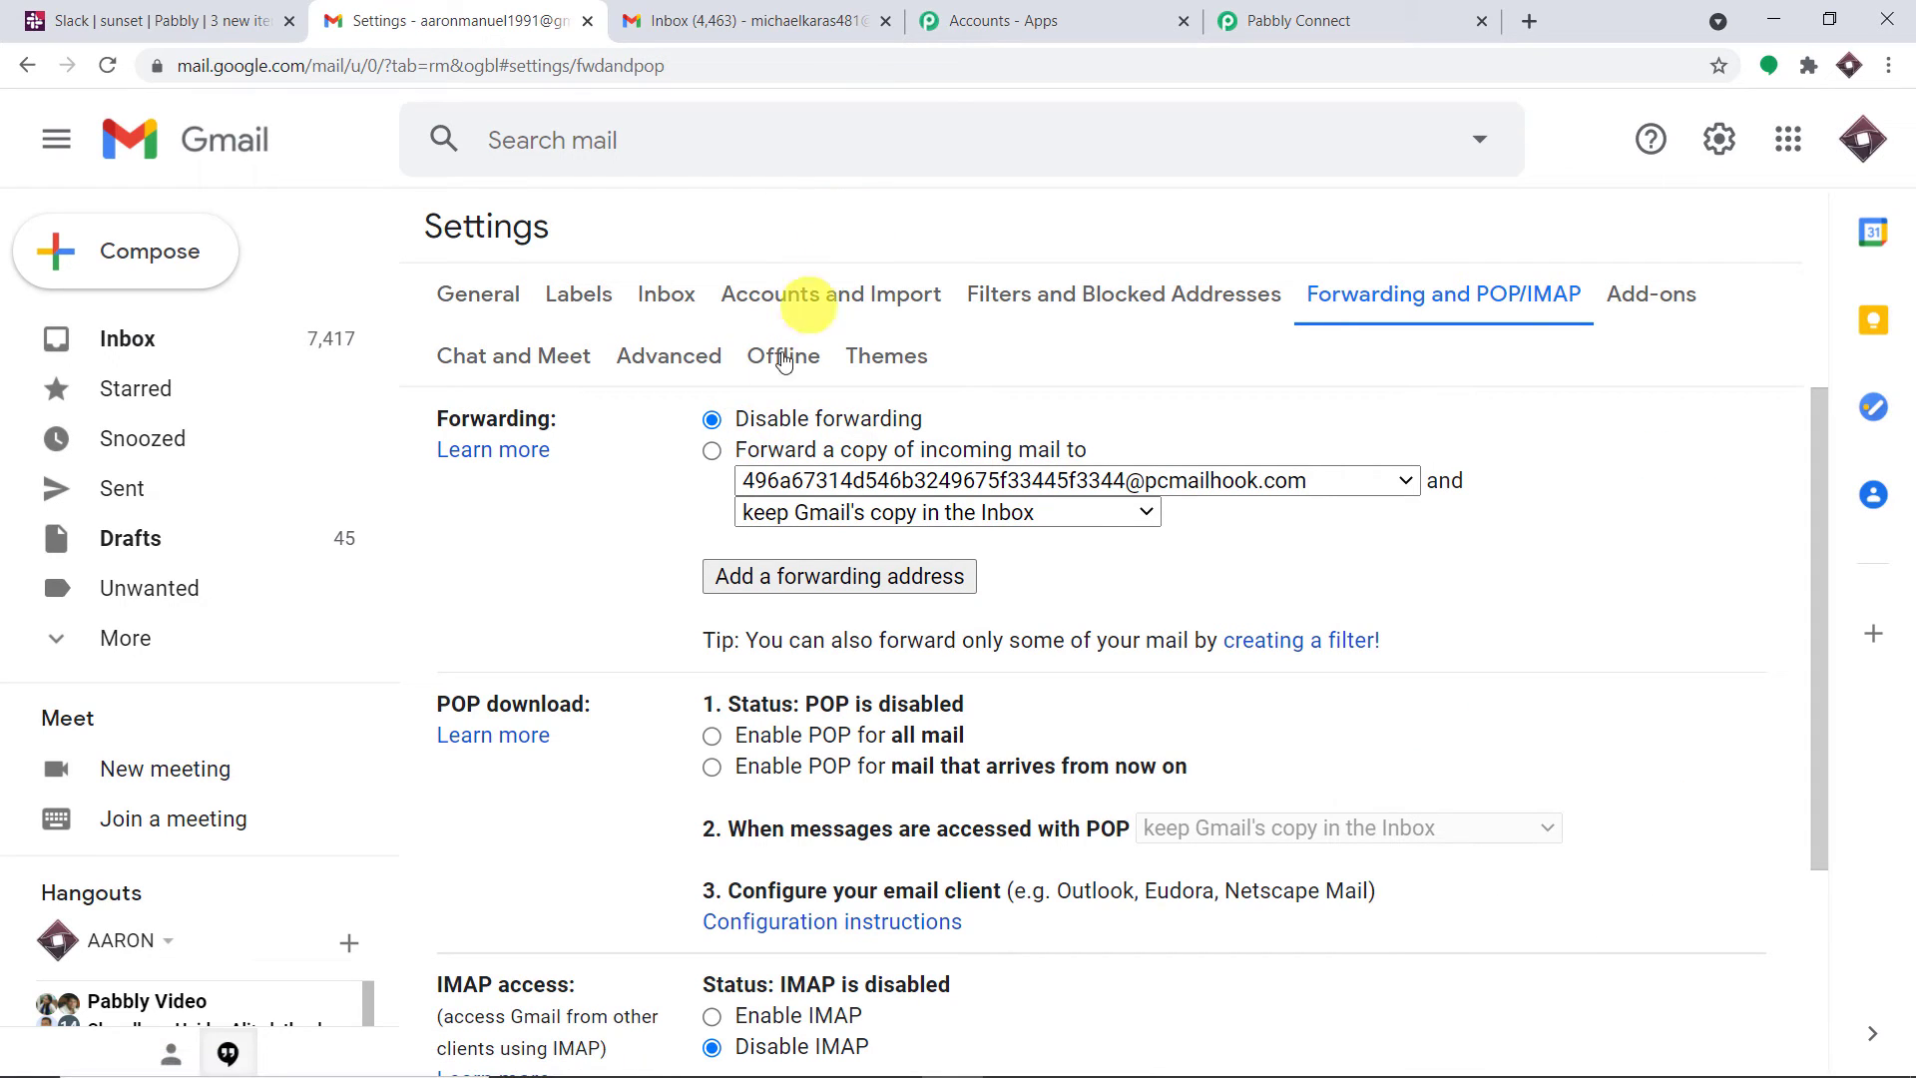
{"action": "left_click", "coordinate": [712, 451]}
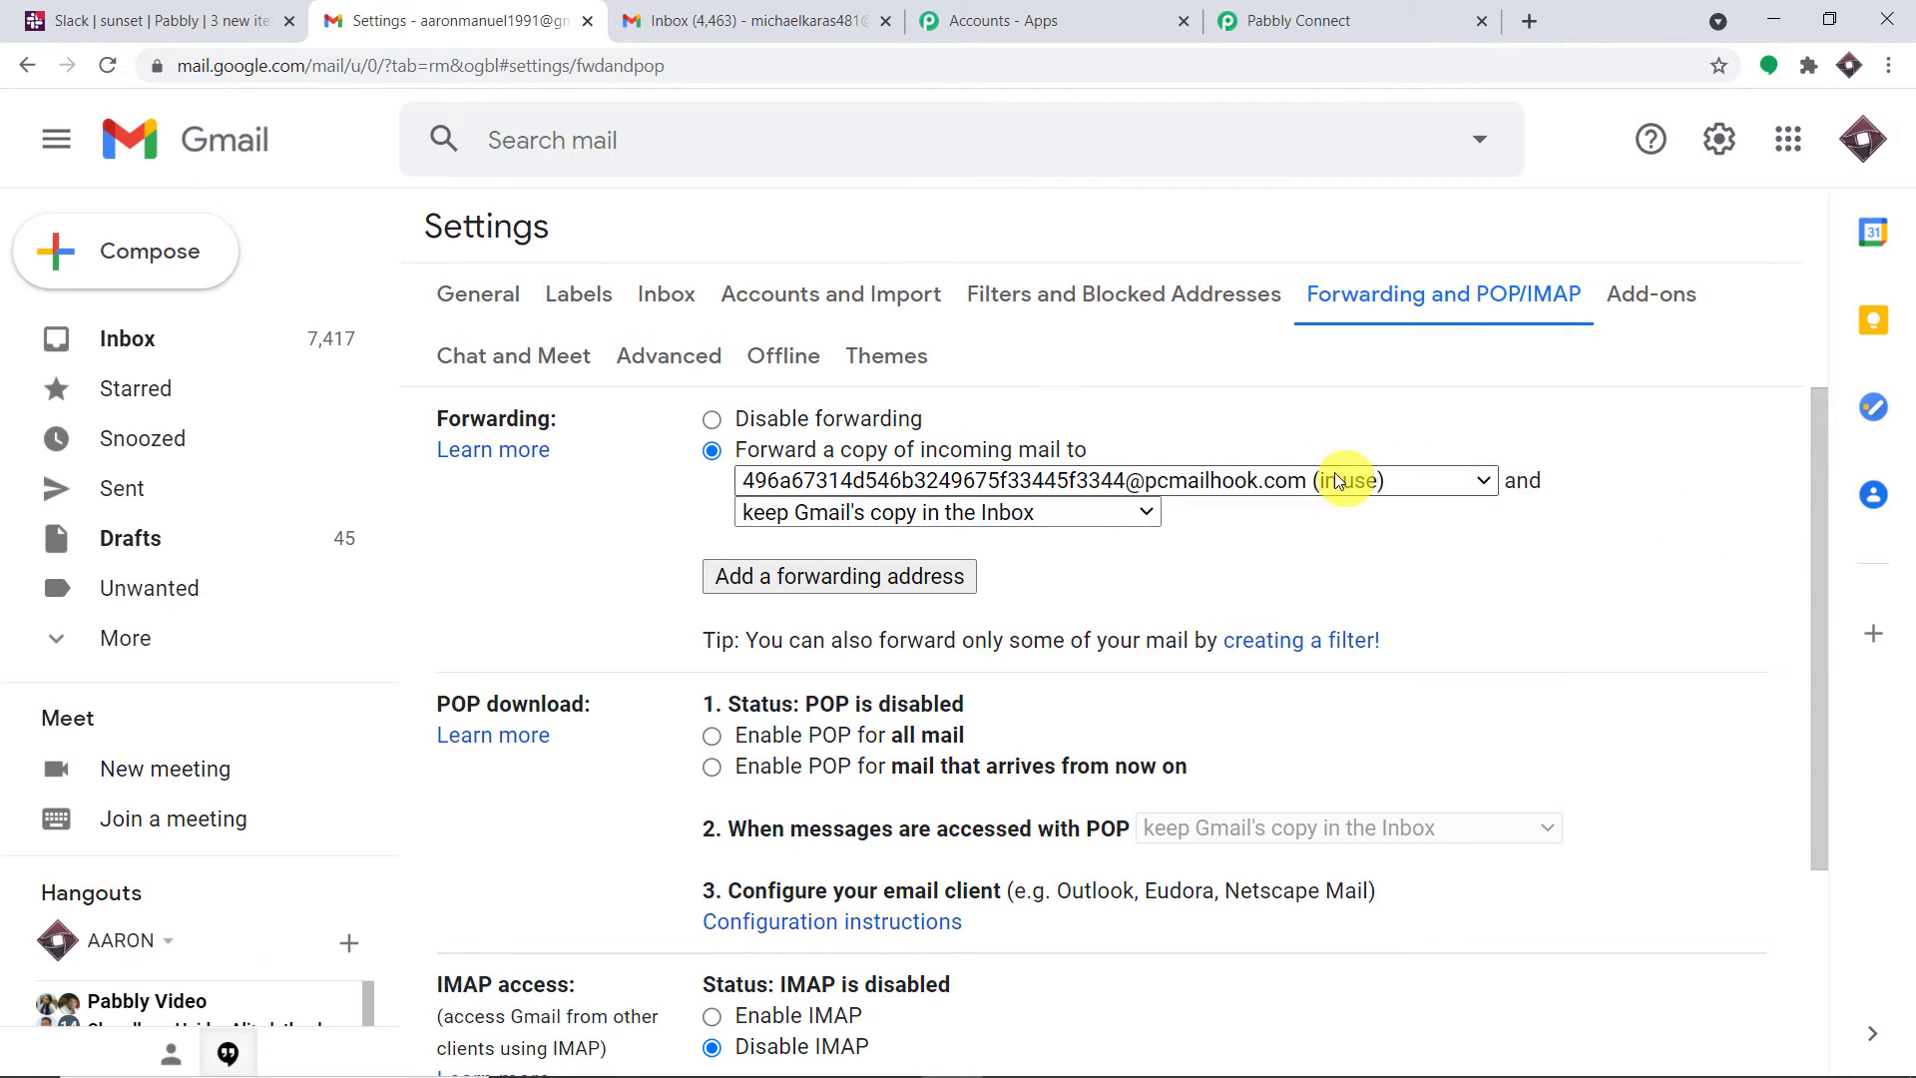
{"action": "scroll", "coordinate": [1297, 480], "scroll_direction": "down", "scroll_amount": 2}
{"action": "scroll", "coordinate": [1255, 480], "scroll_direction": "down", "scroll_amount": 1}
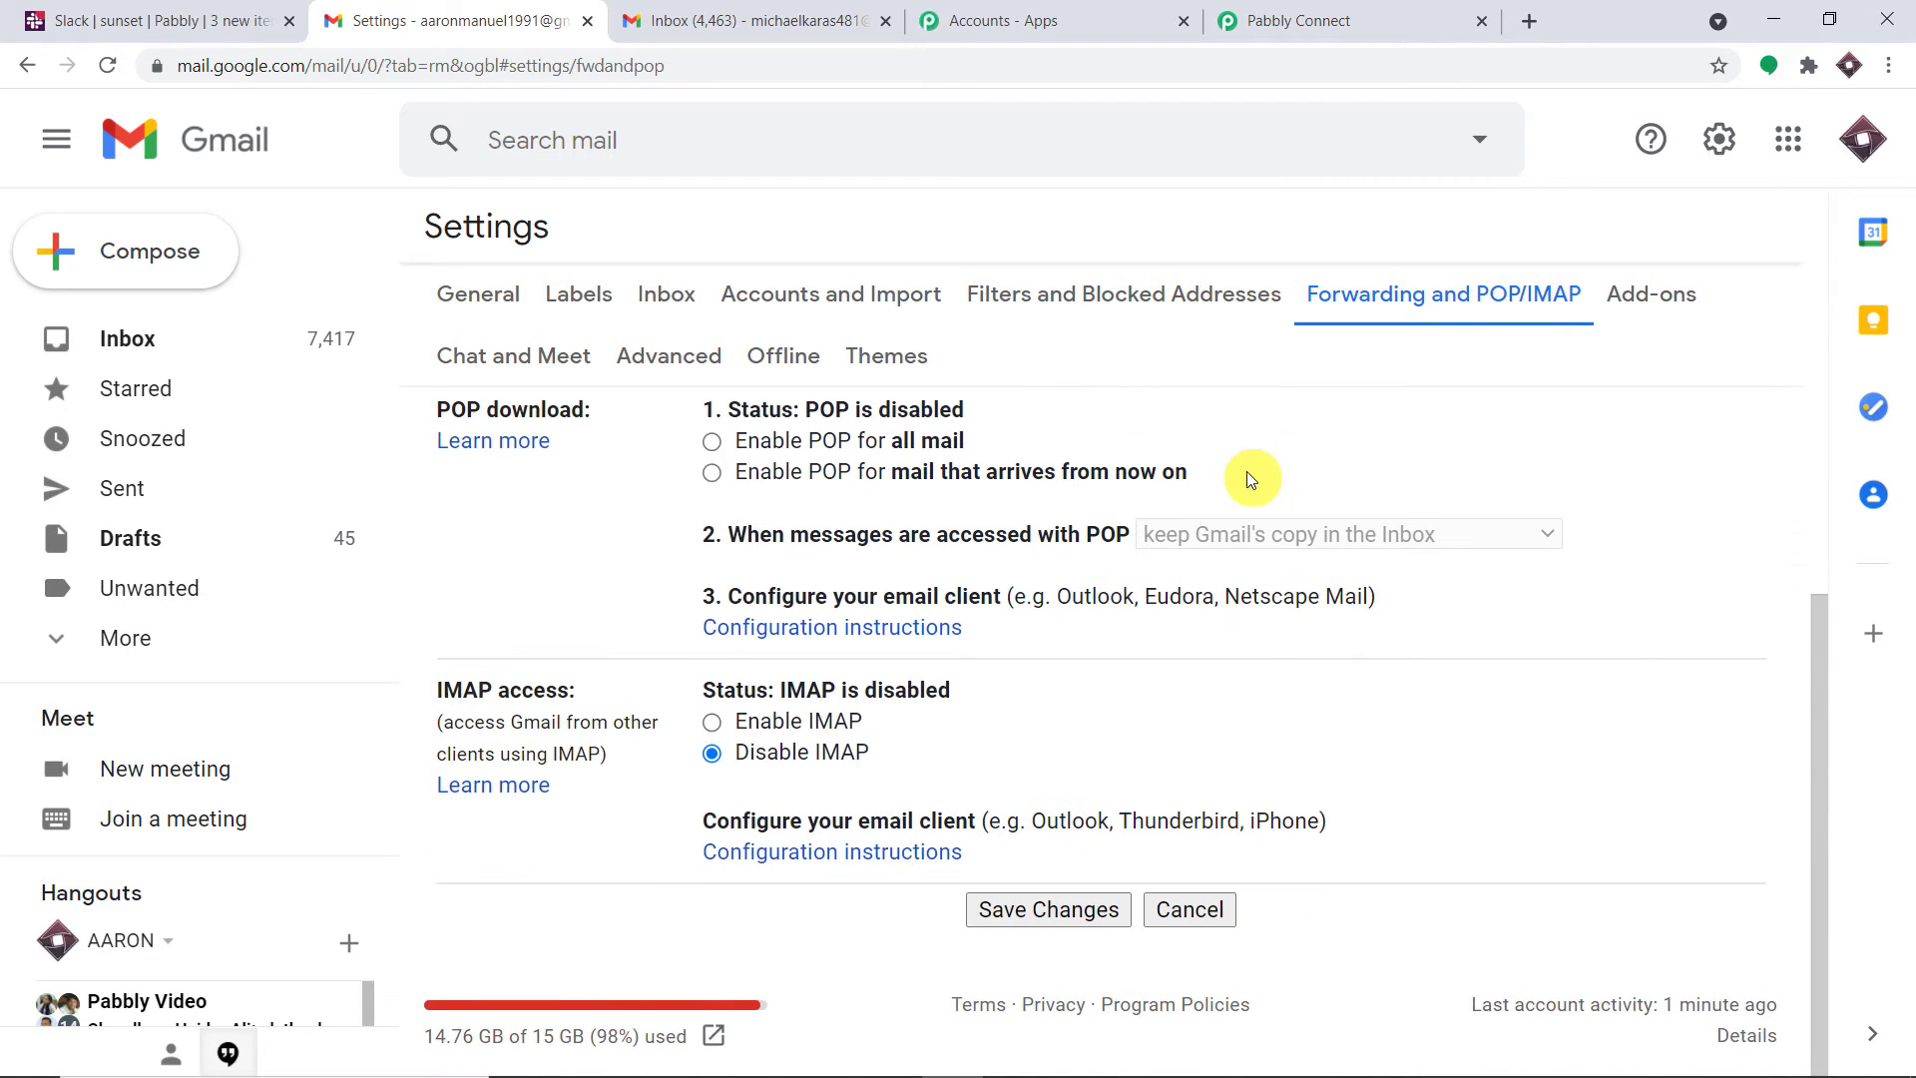
{"action": "left_click", "coordinate": [1104, 911]}
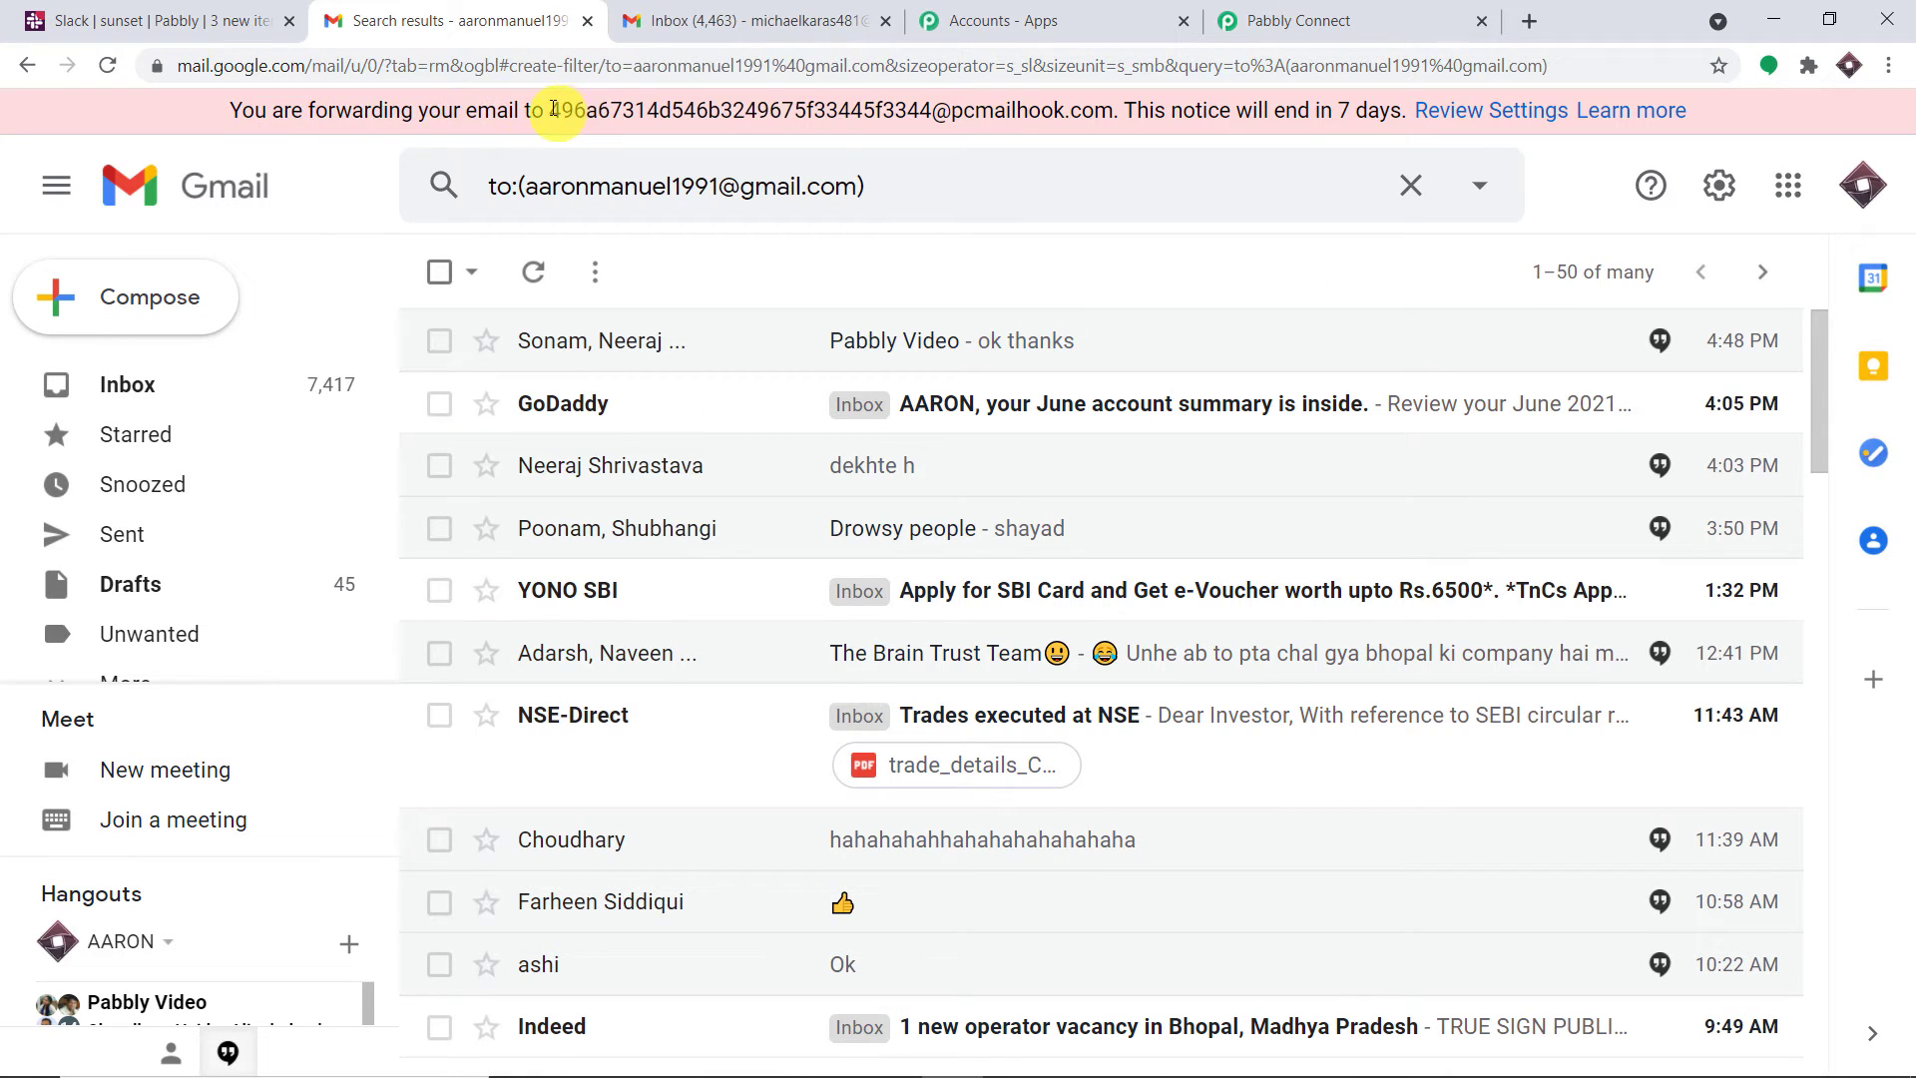
{"action": "left_click_drag", "start_coordinate": [554, 108], "coordinate": [1122, 103]}
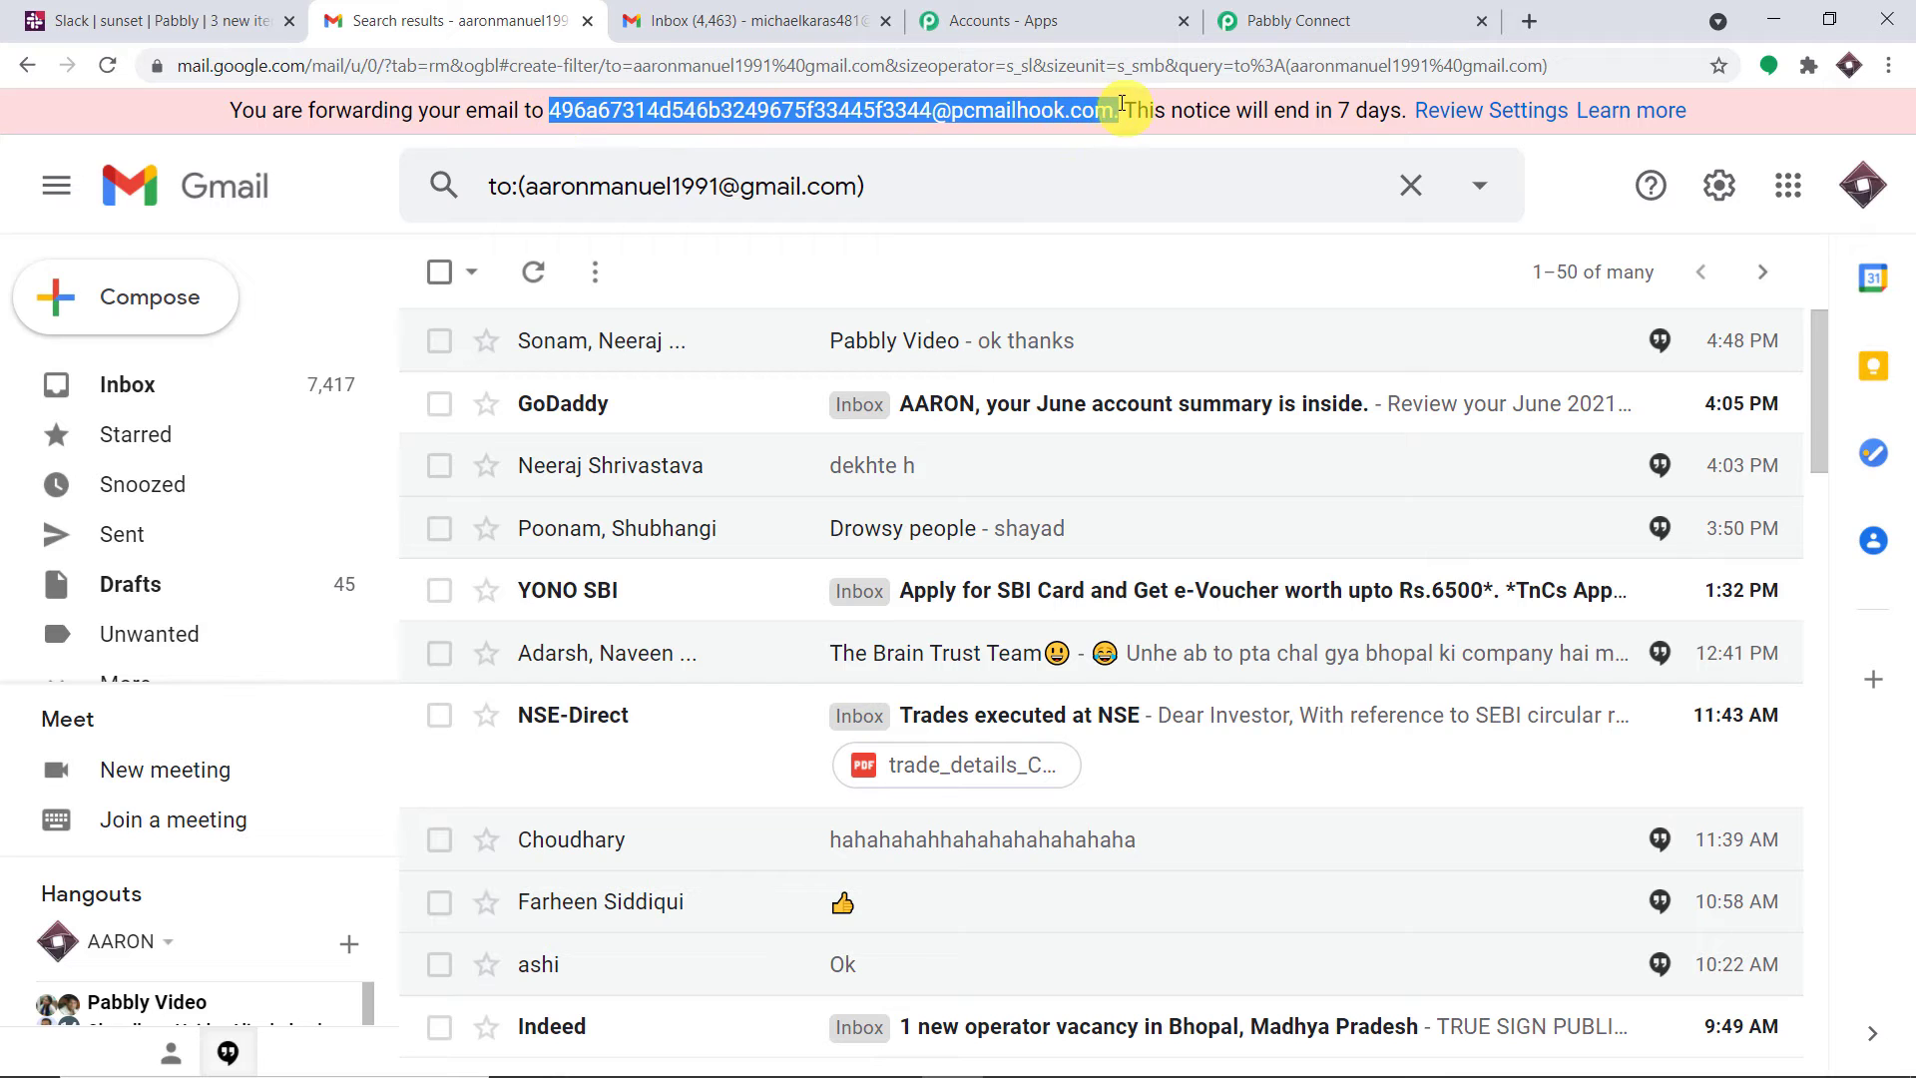
Set the Email Parser trigger to Re-Capture Email Parser Response and confirm with Yes
{"action": "left_click", "coordinate": [1292, 12]}
{"action": "left_click", "coordinate": [1903, 410]}
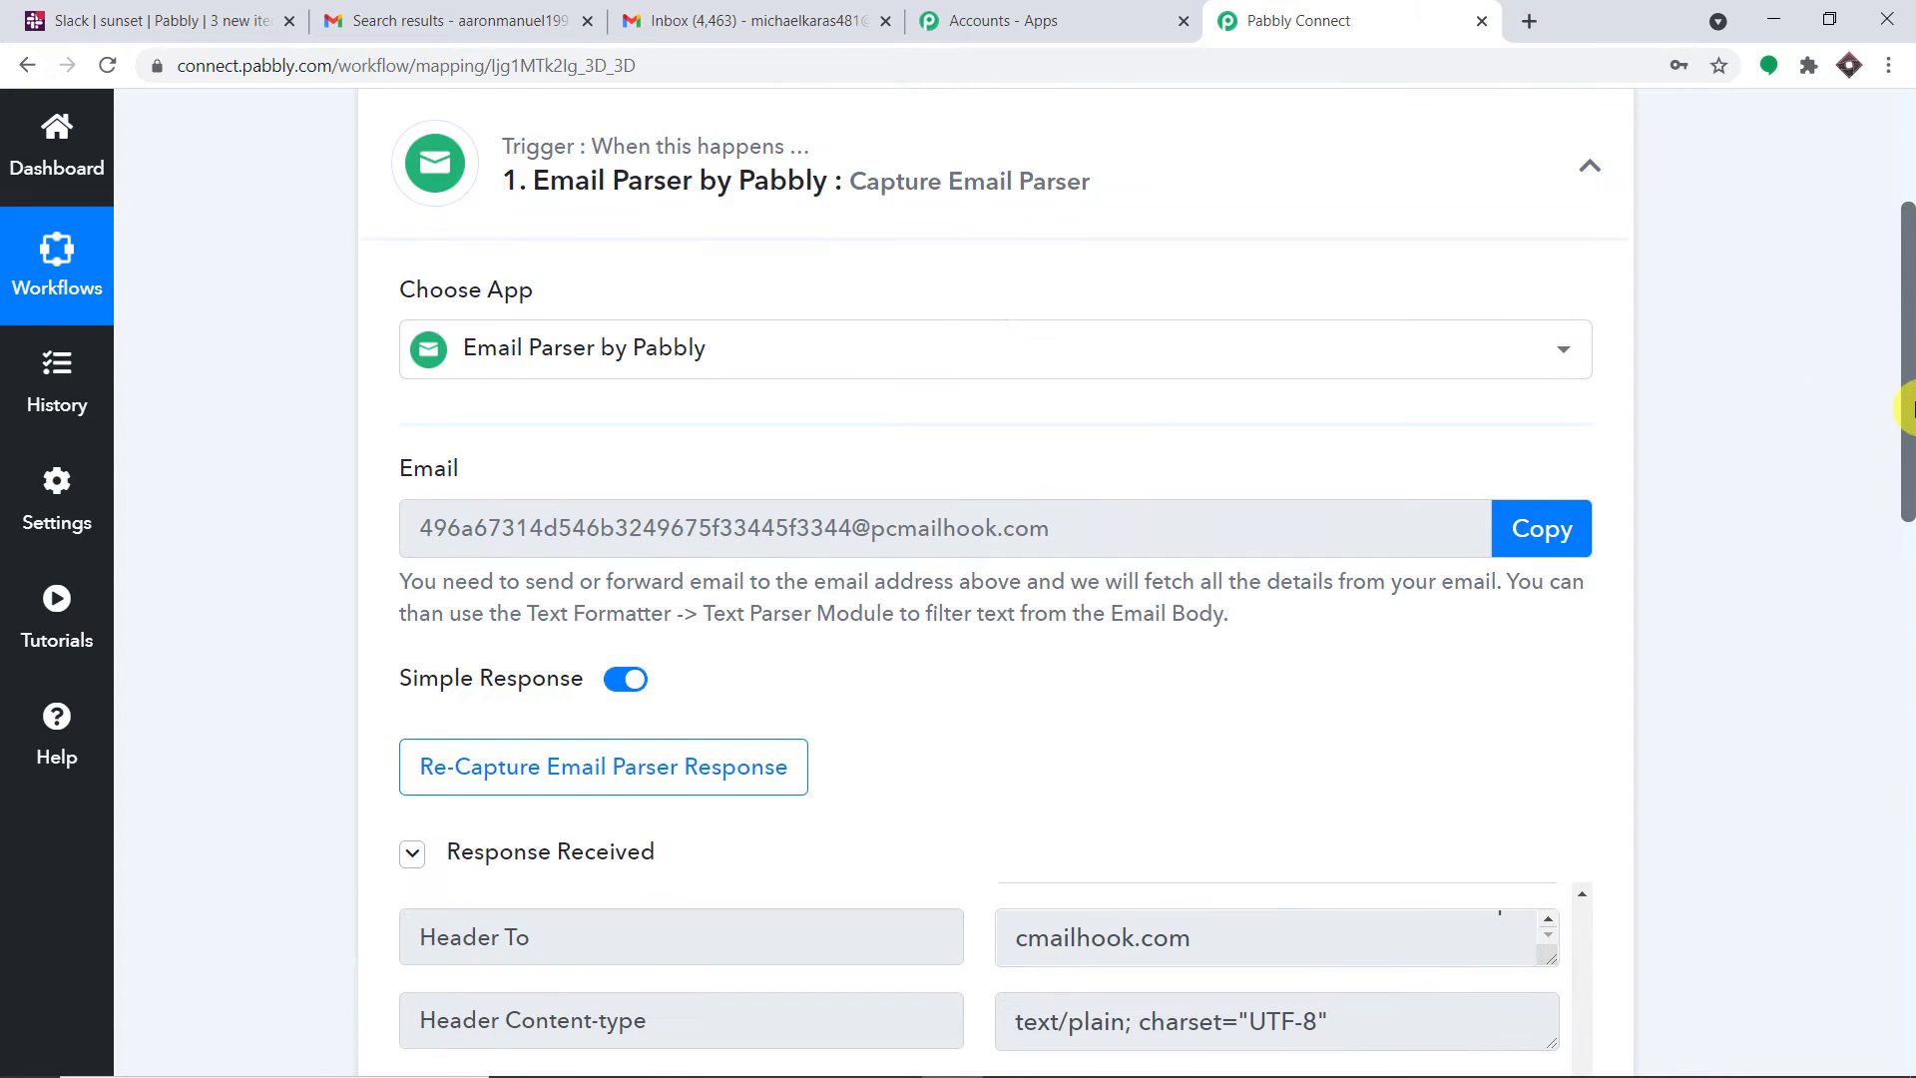
{"action": "left_click", "coordinate": [576, 783]}
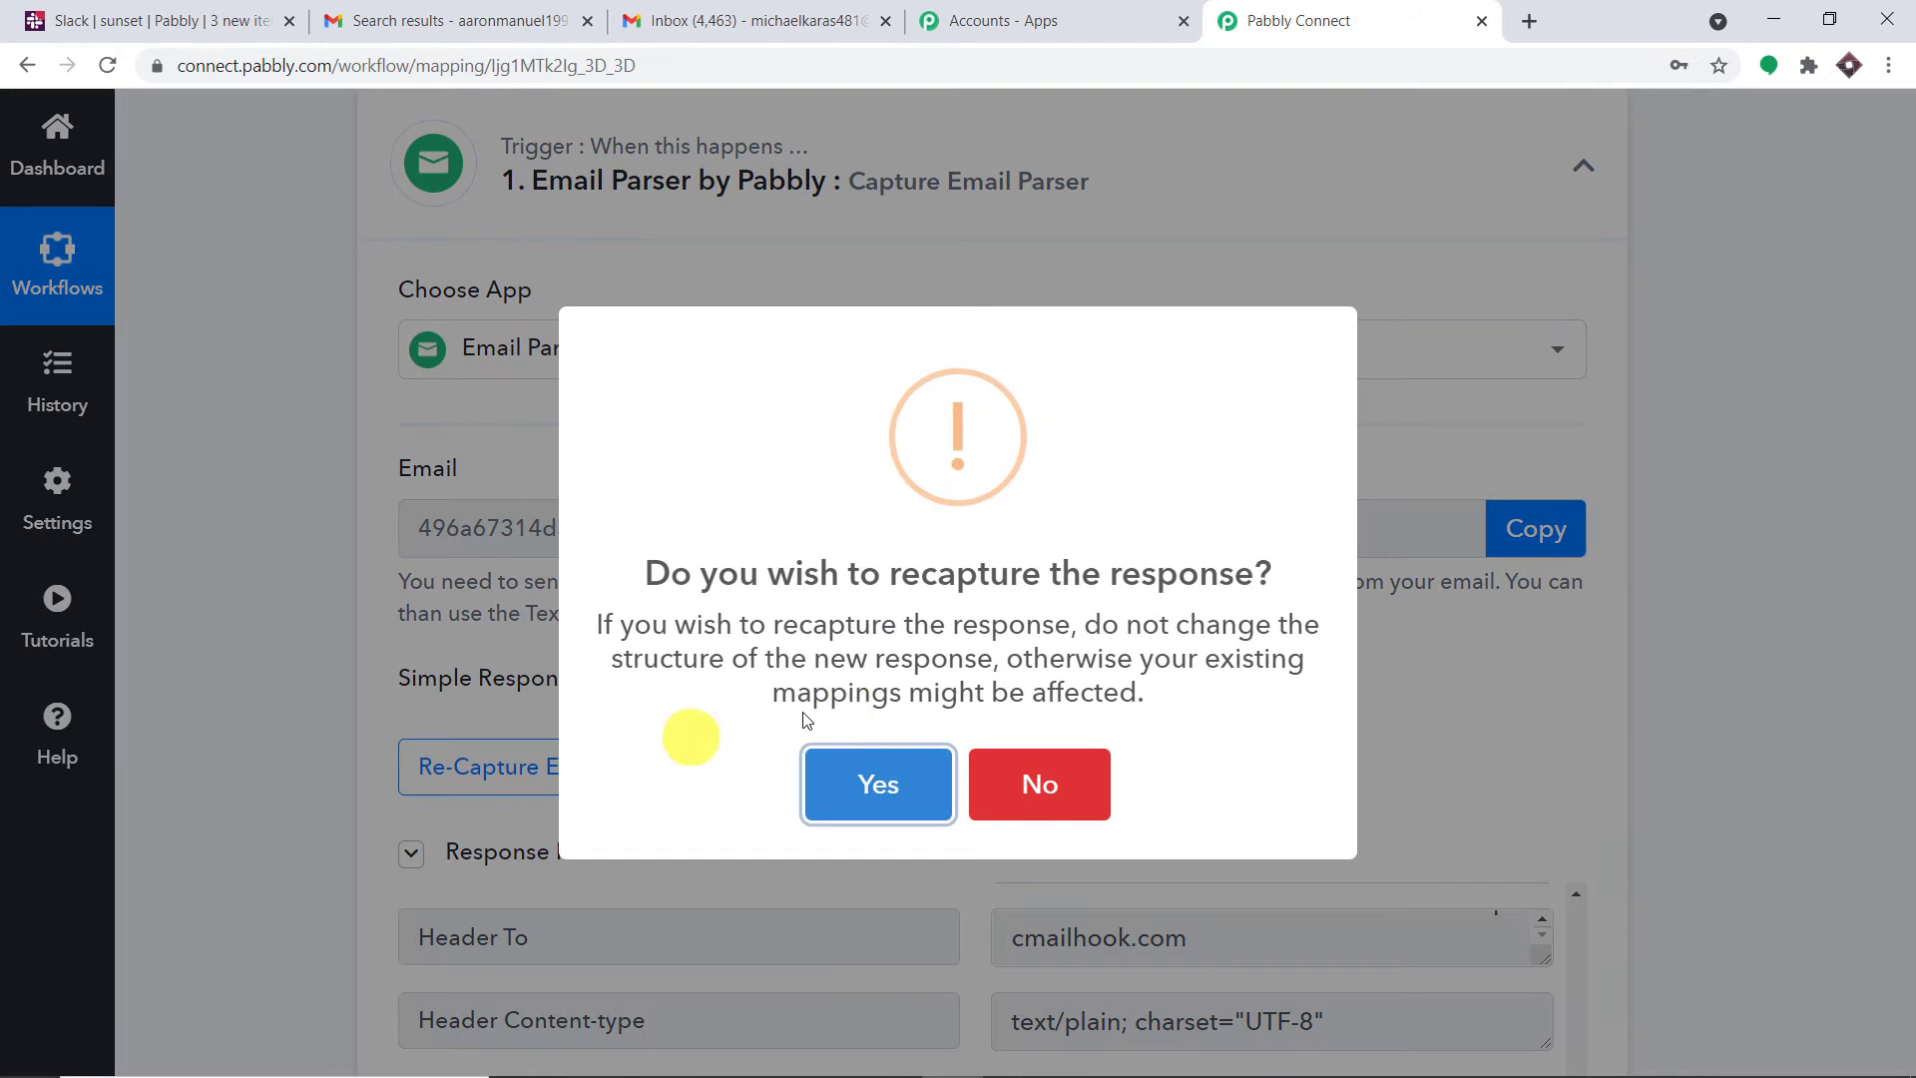
{"action": "left_click", "coordinate": [886, 783]}
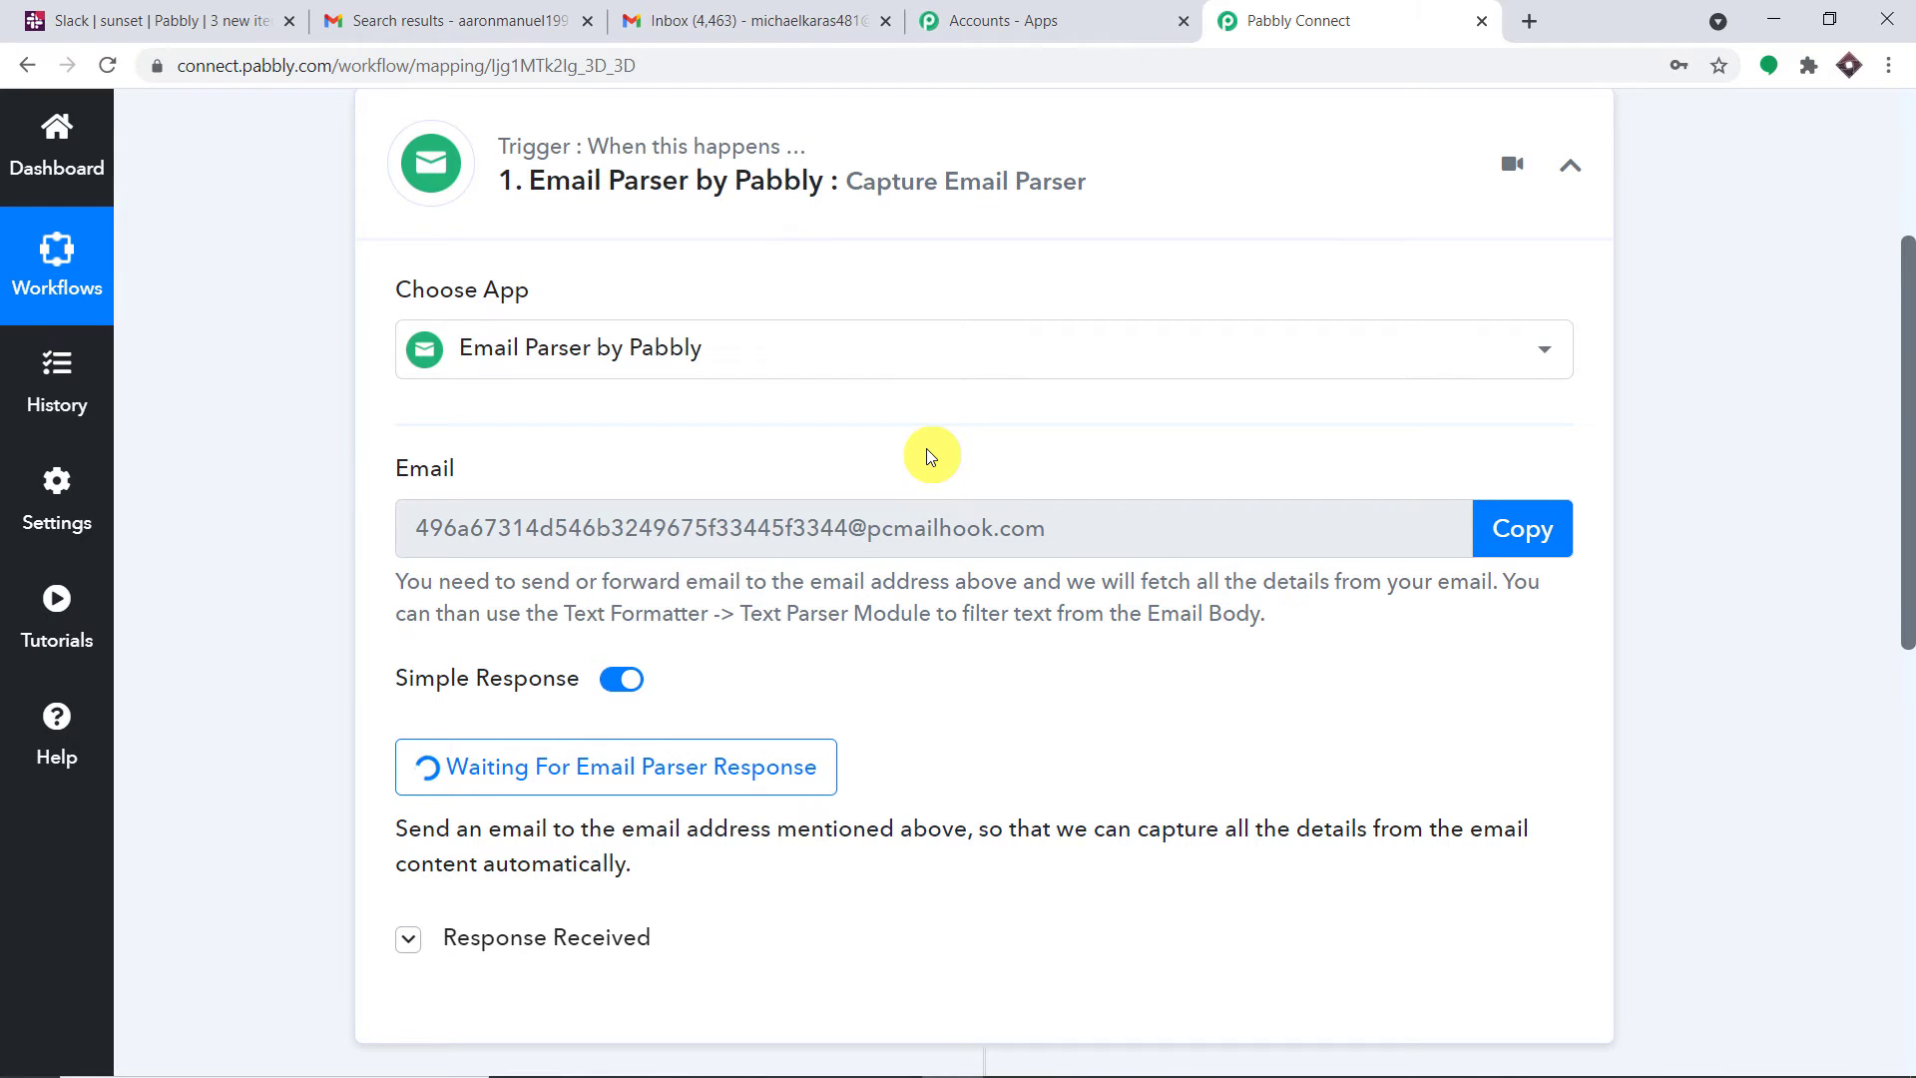
Pick another Google account from the account switcher to open its inbox in a new tab
{"action": "left_click", "coordinate": [400, 20]}
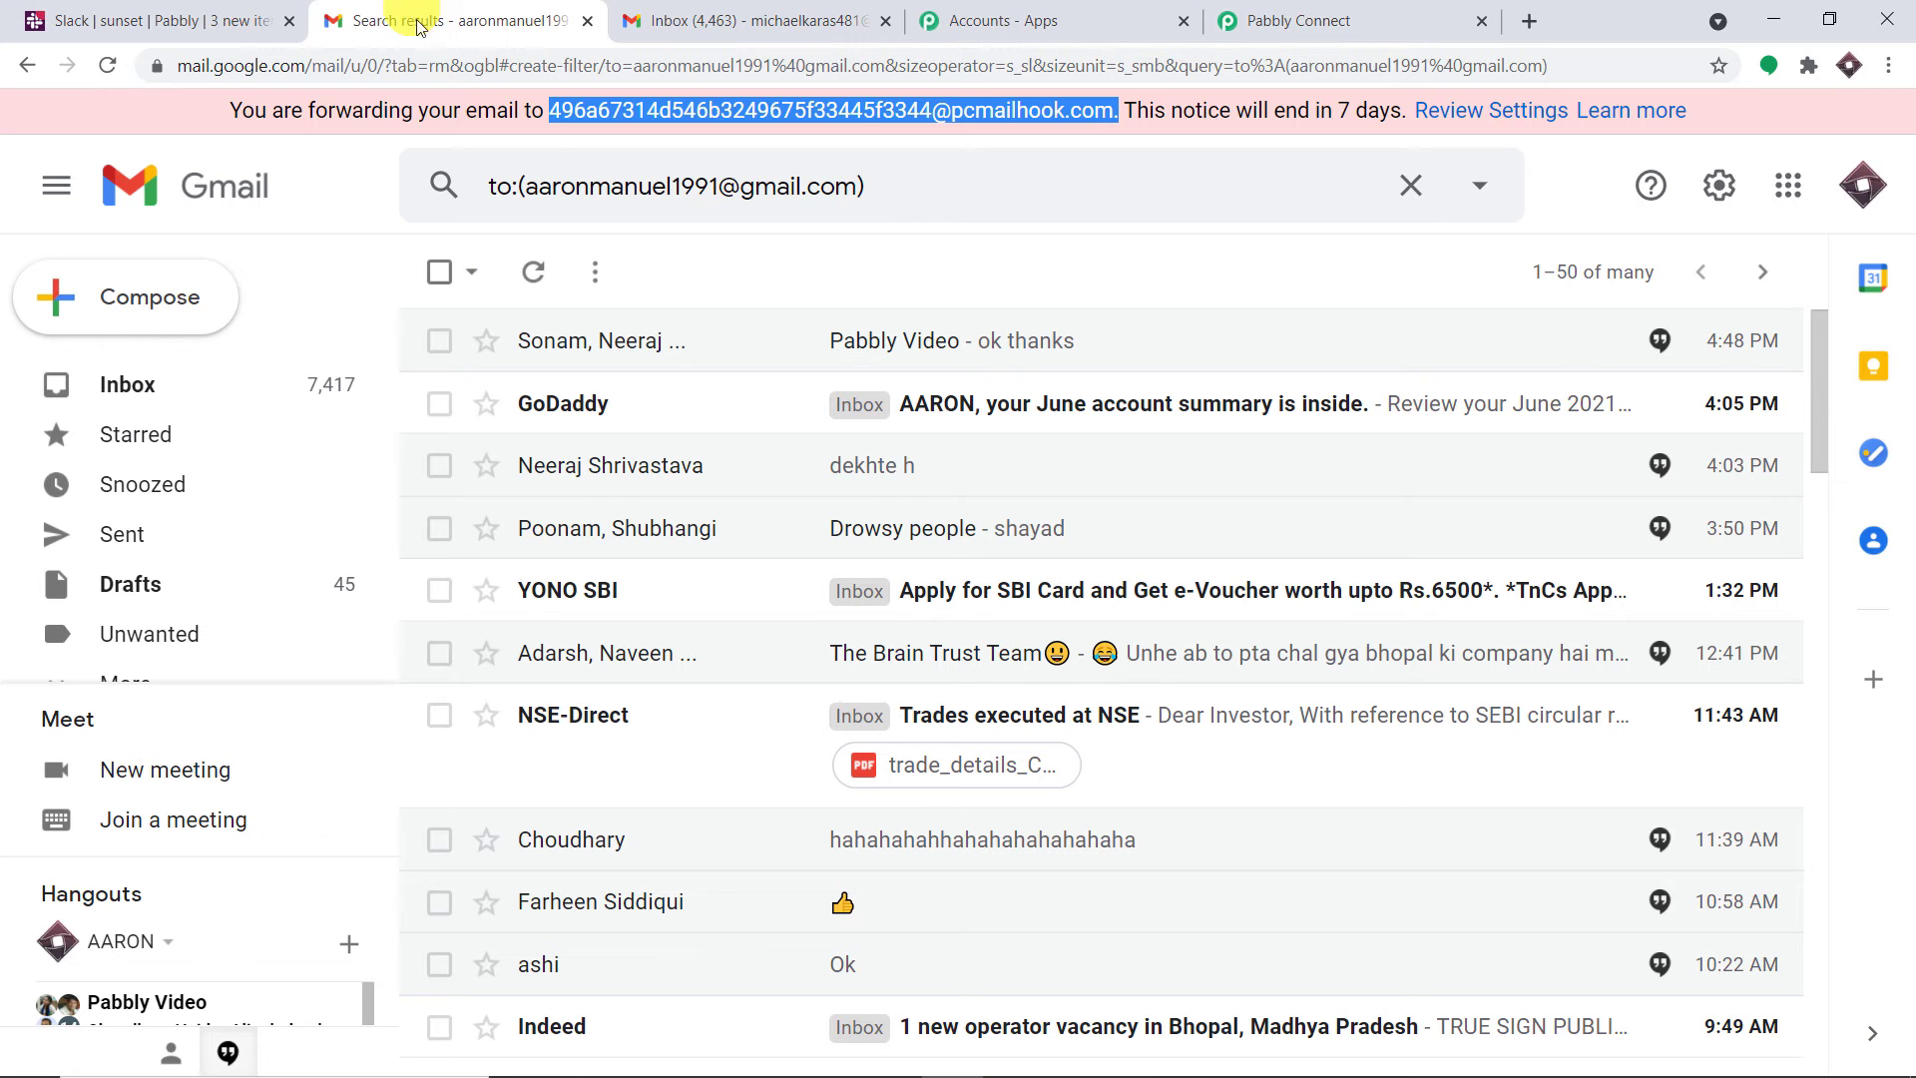
{"action": "left_click", "coordinate": [1862, 186]}
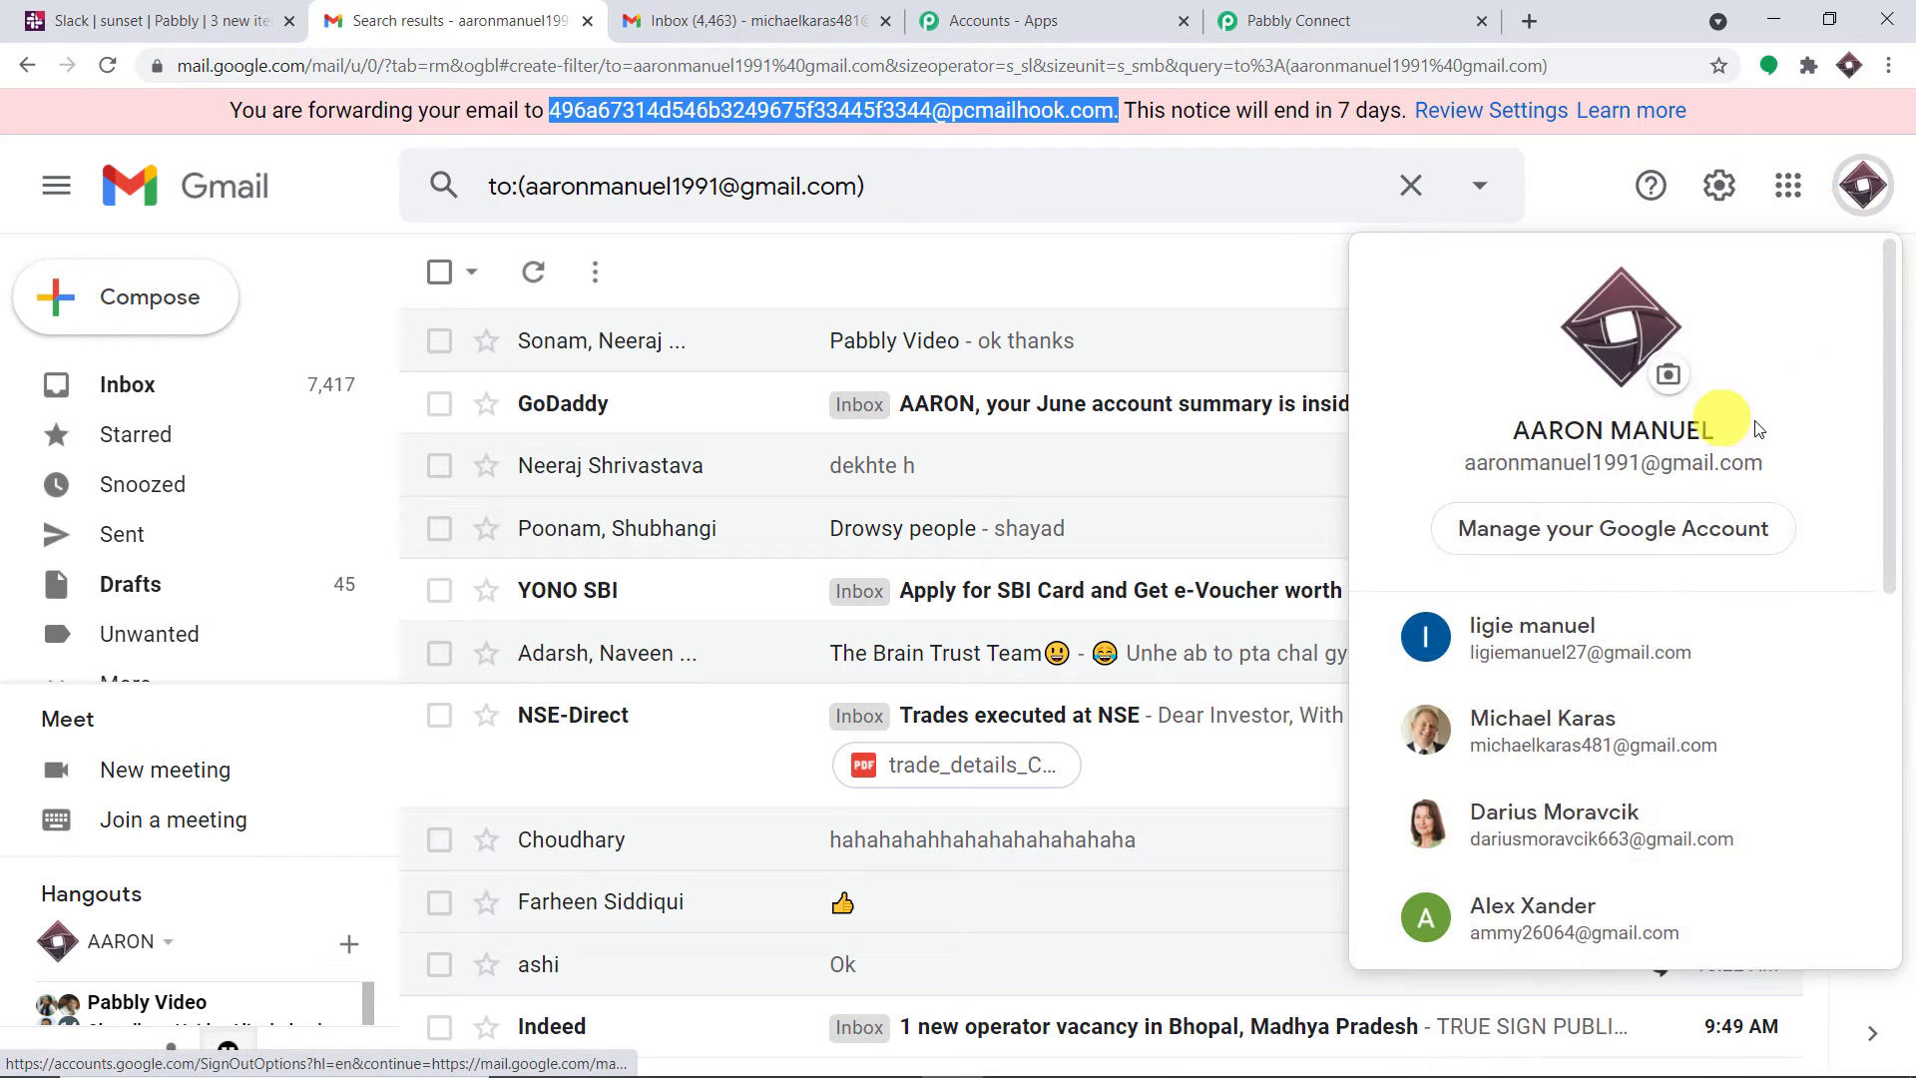
{"action": "left_click", "coordinate": [1297, 20]}
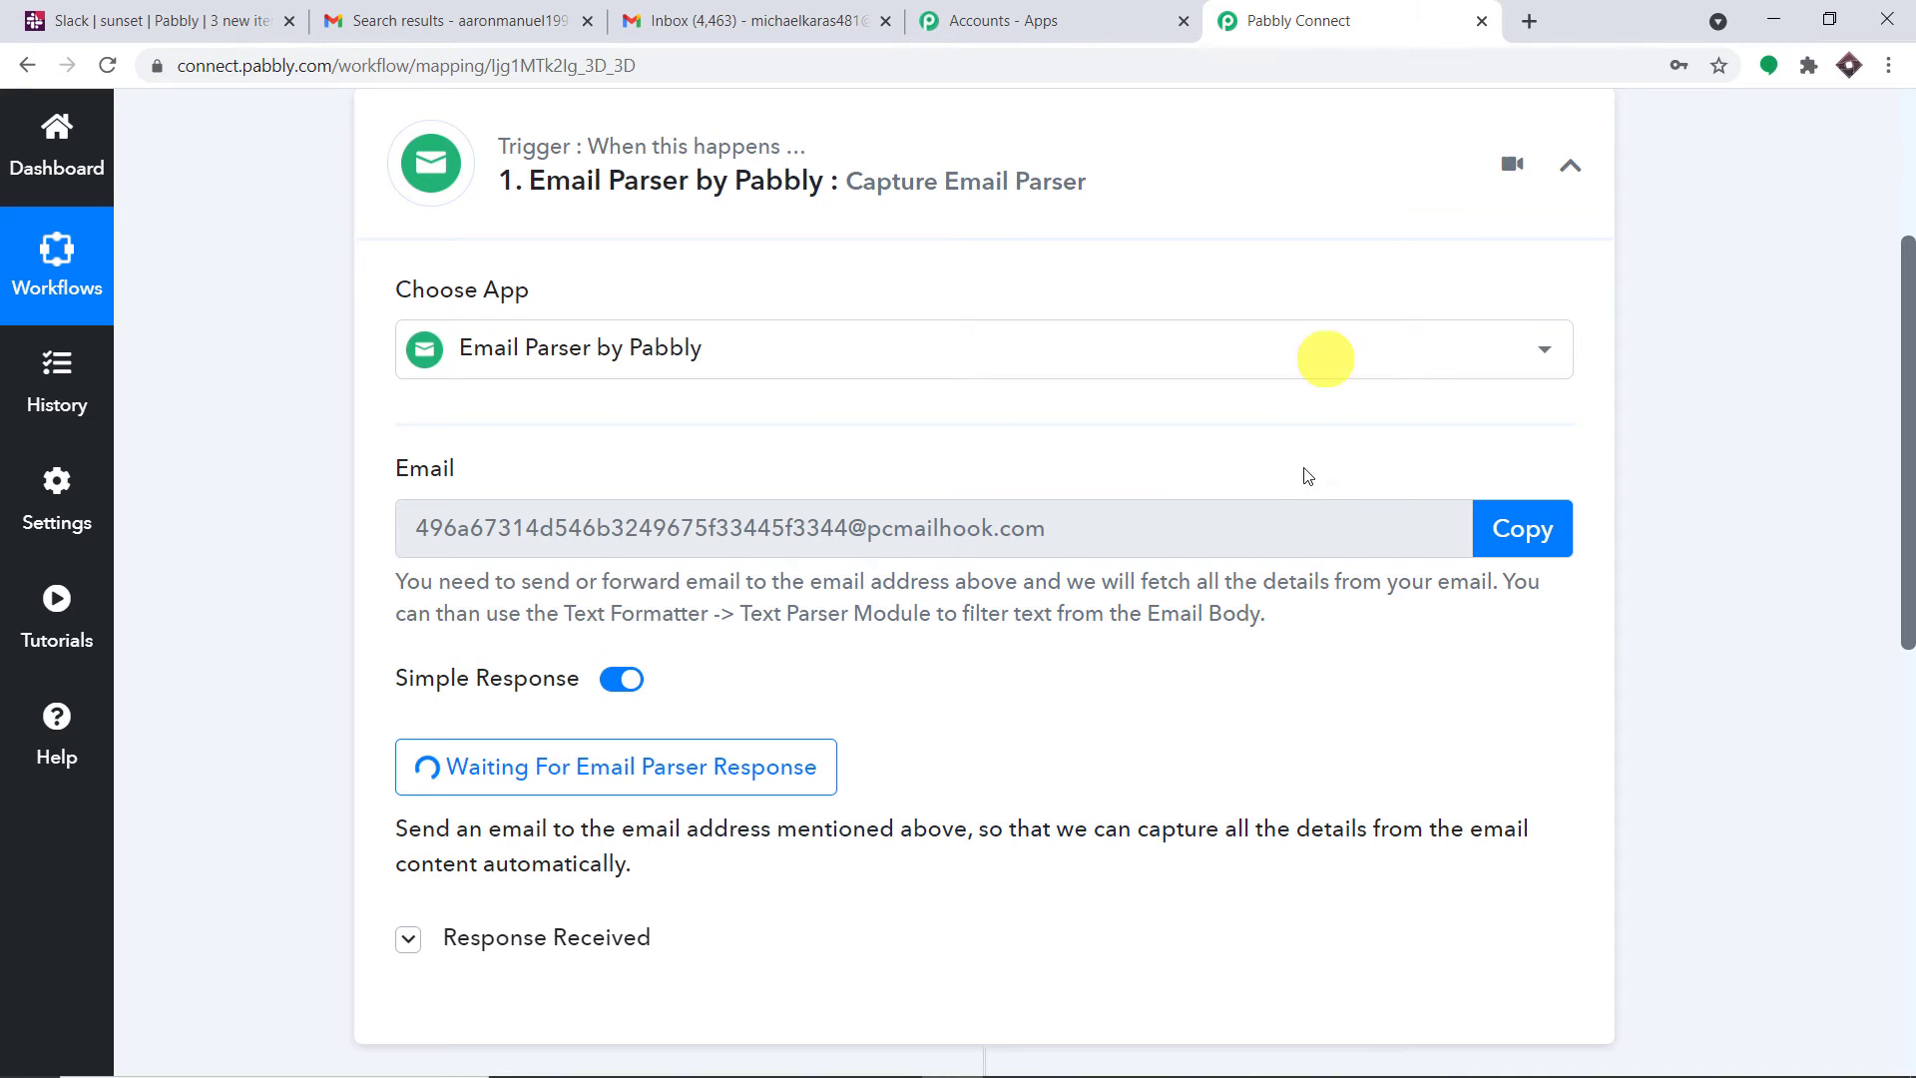
{"action": "left_click", "coordinate": [738, 20]}
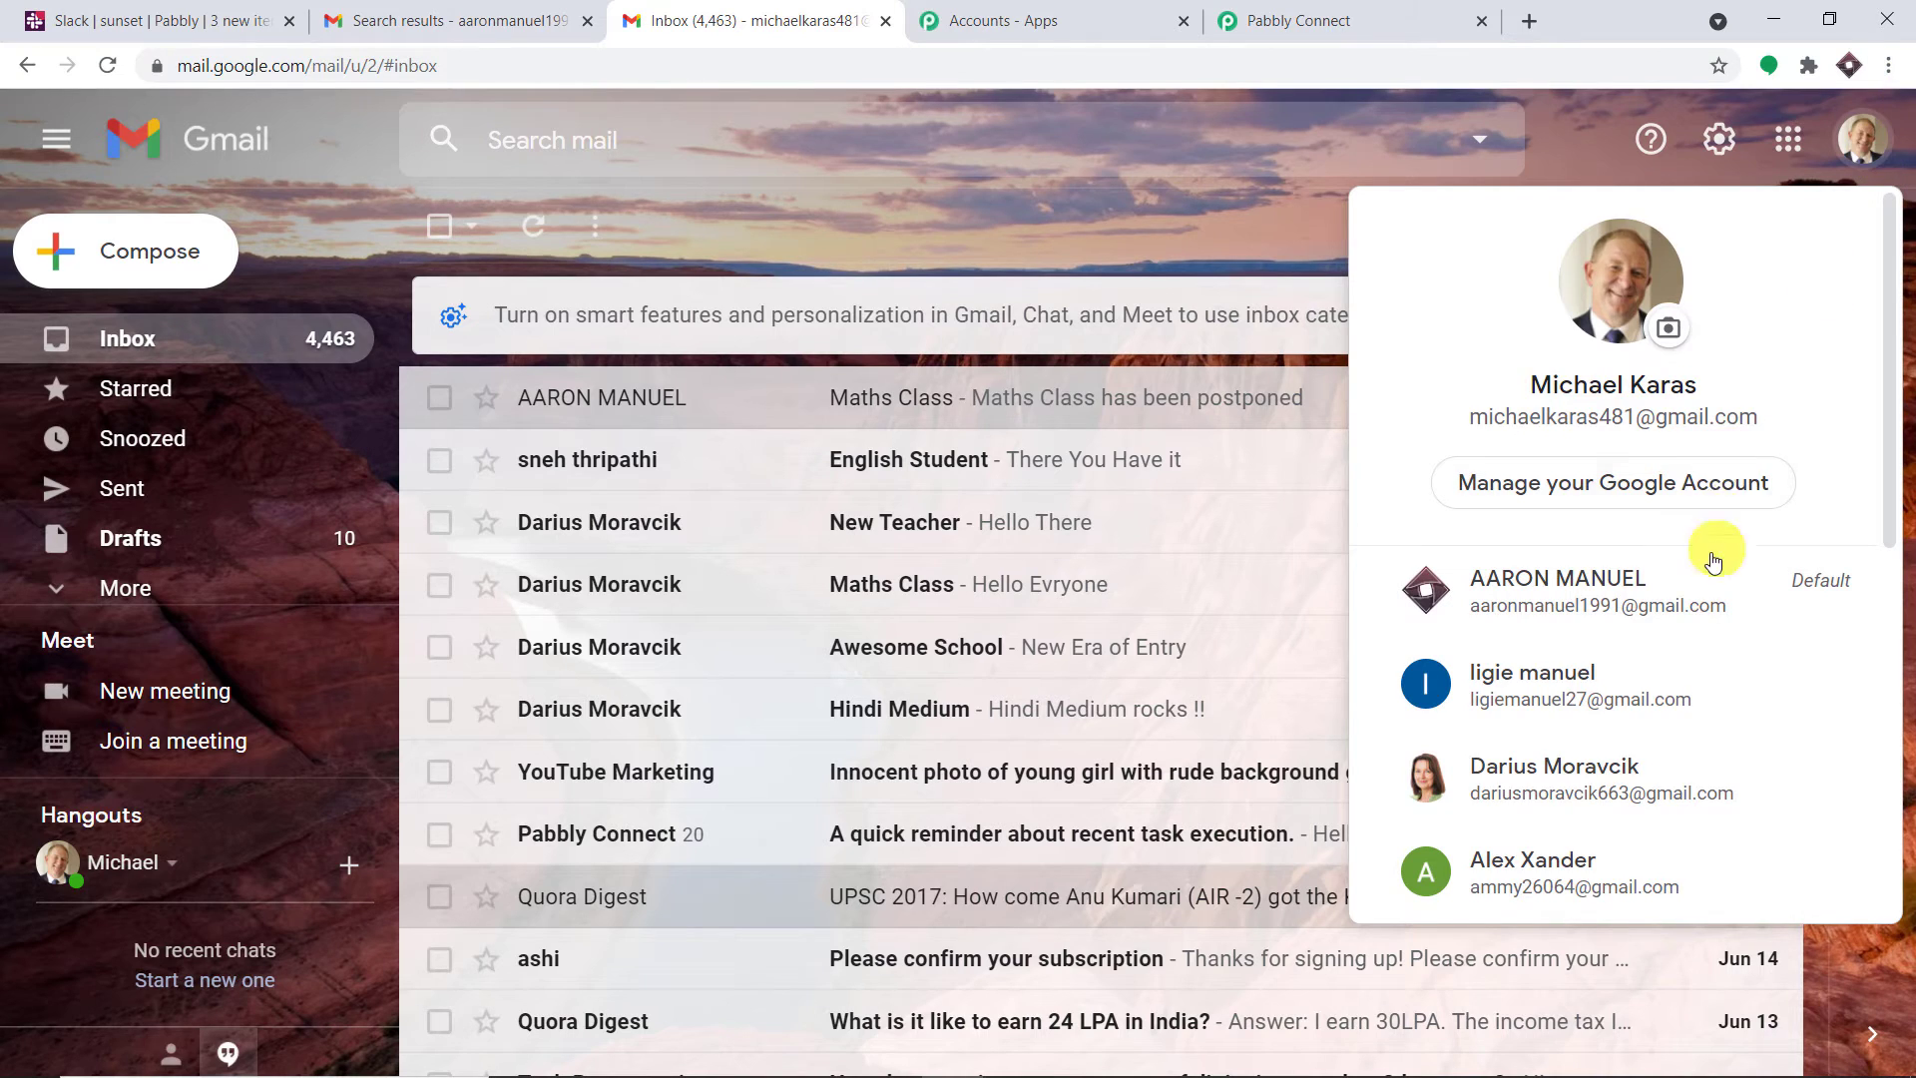
{"action": "scroll", "coordinate": [1600, 659], "scroll_direction": "down", "scroll_amount": 1}
{"action": "scroll", "coordinate": [1597, 649], "scroll_direction": "down", "scroll_amount": 1}
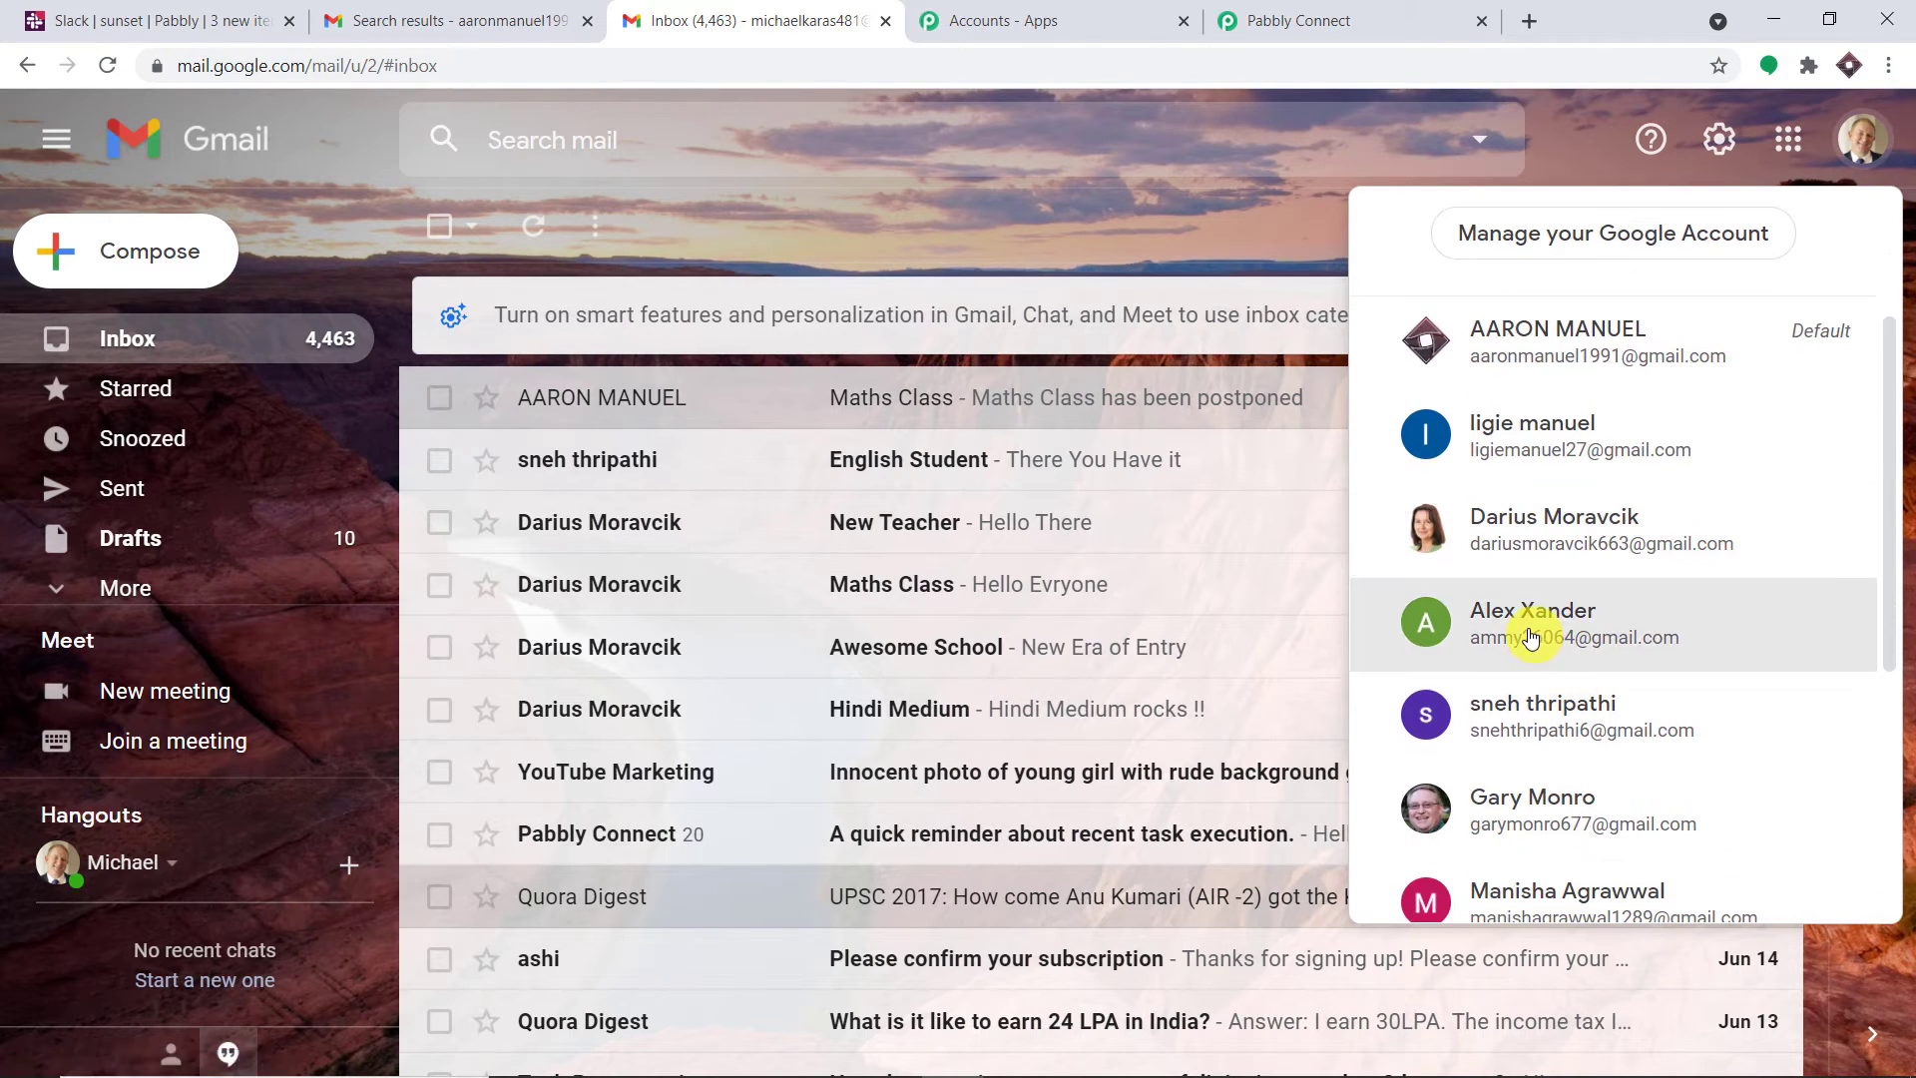
{"action": "left_click", "coordinate": [1530, 620]}
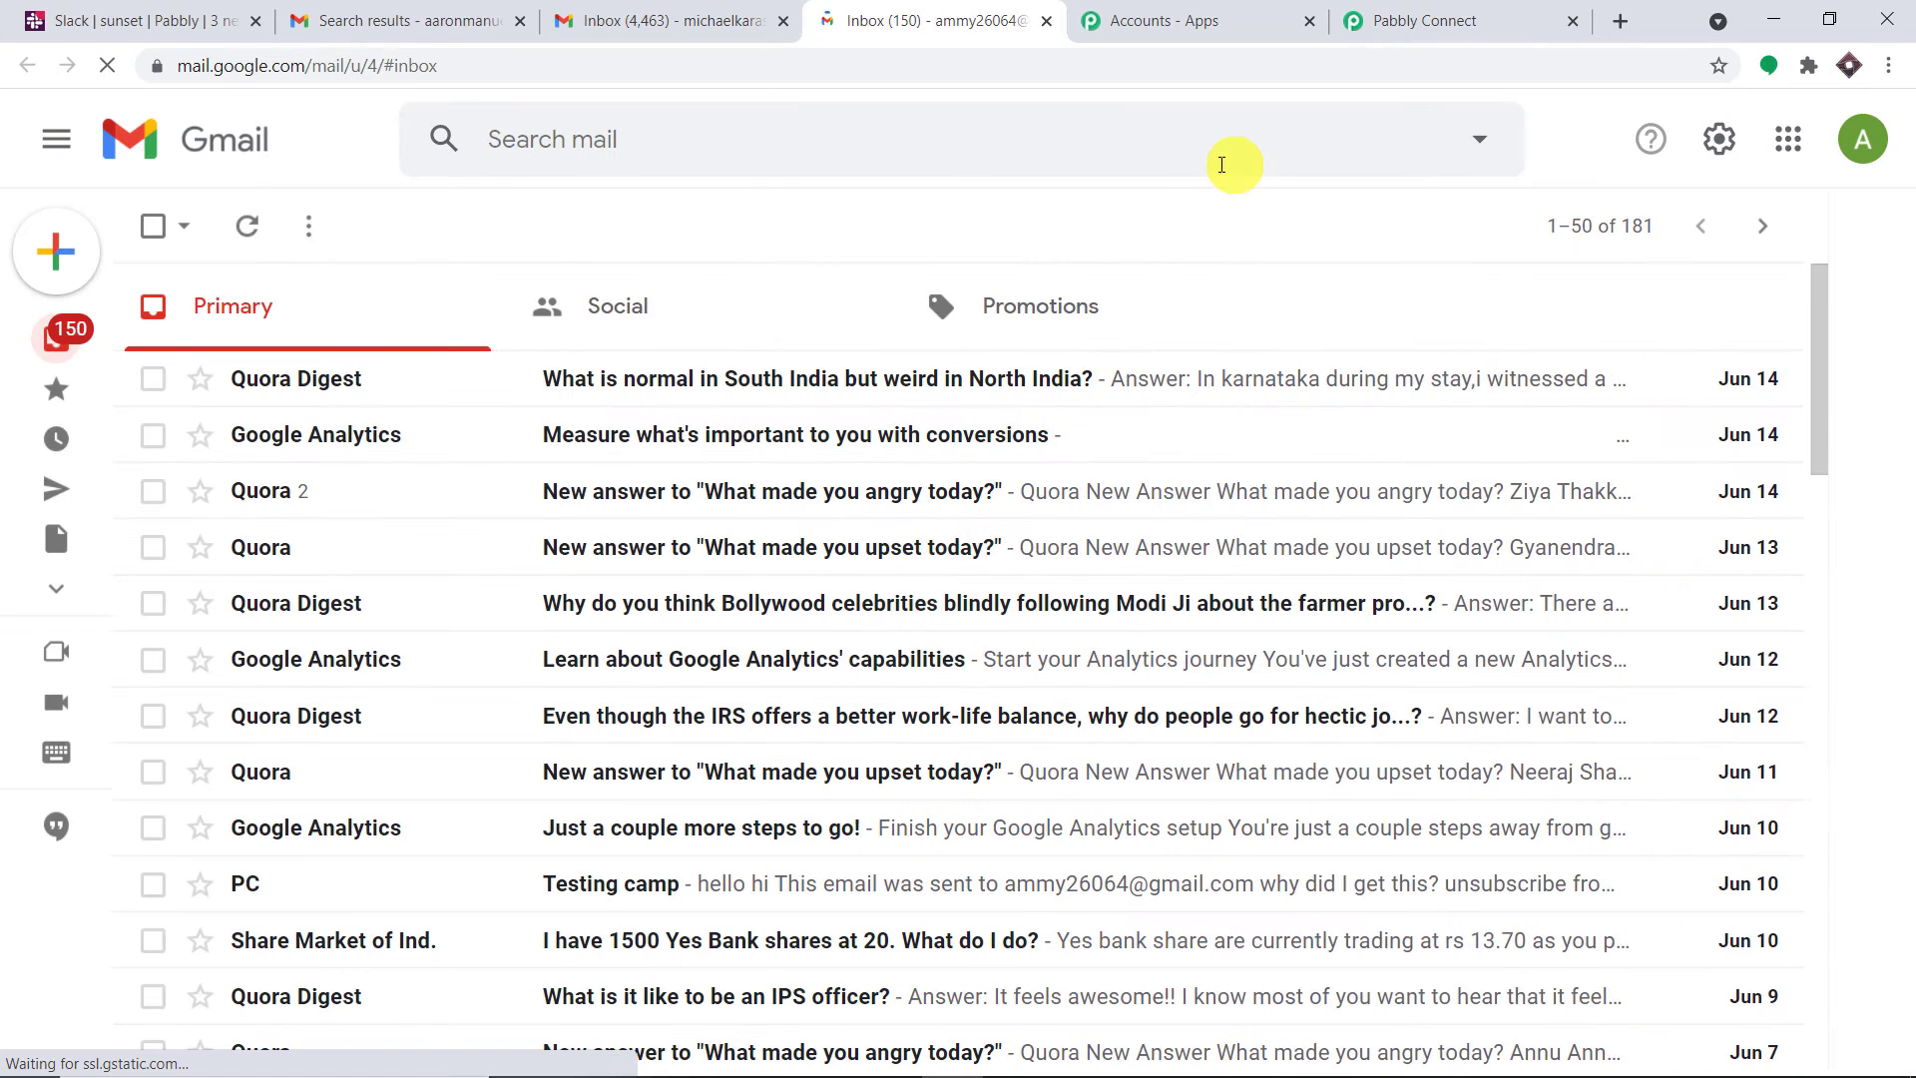
Compose an email to the forwarding account with subject 'English Class' saying the class has been postponed
{"action": "mouse_move", "coordinate": [52, 261]}
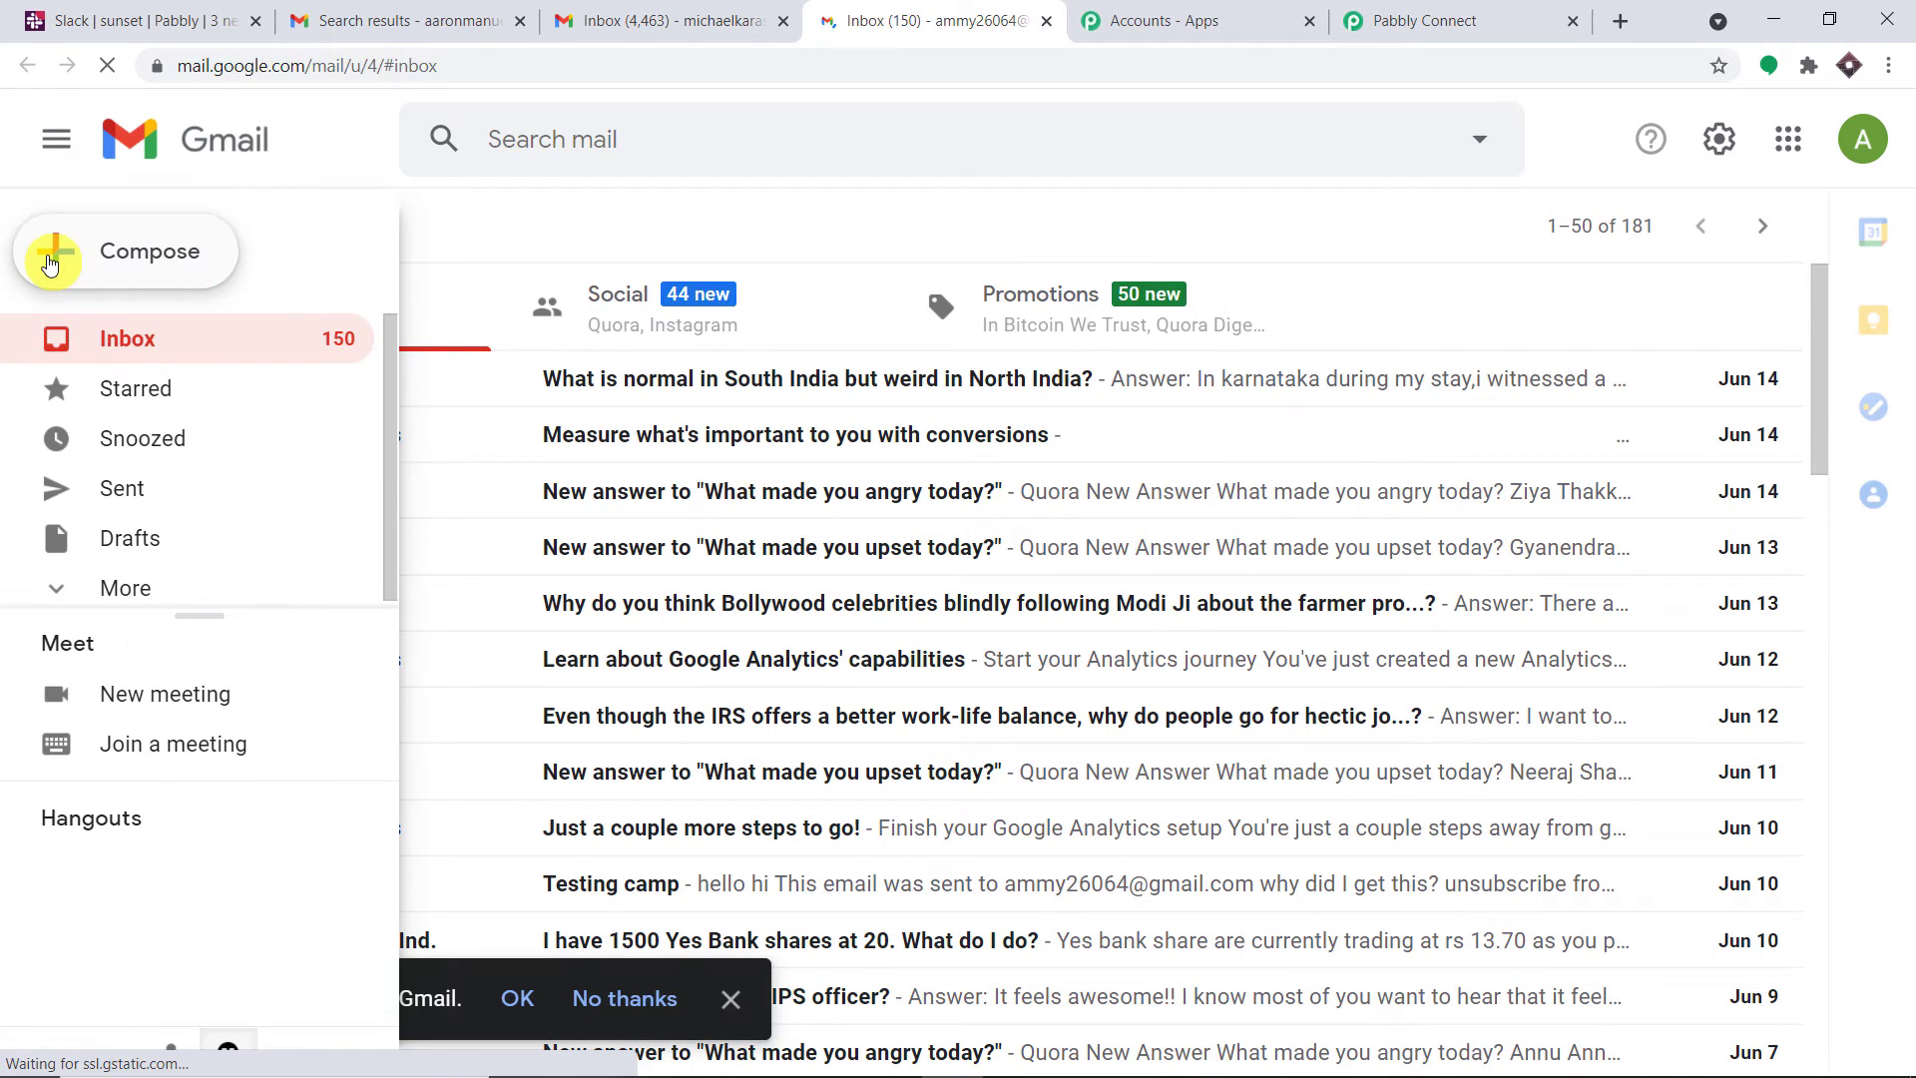
{"action": "left_click", "coordinate": [109, 257]}
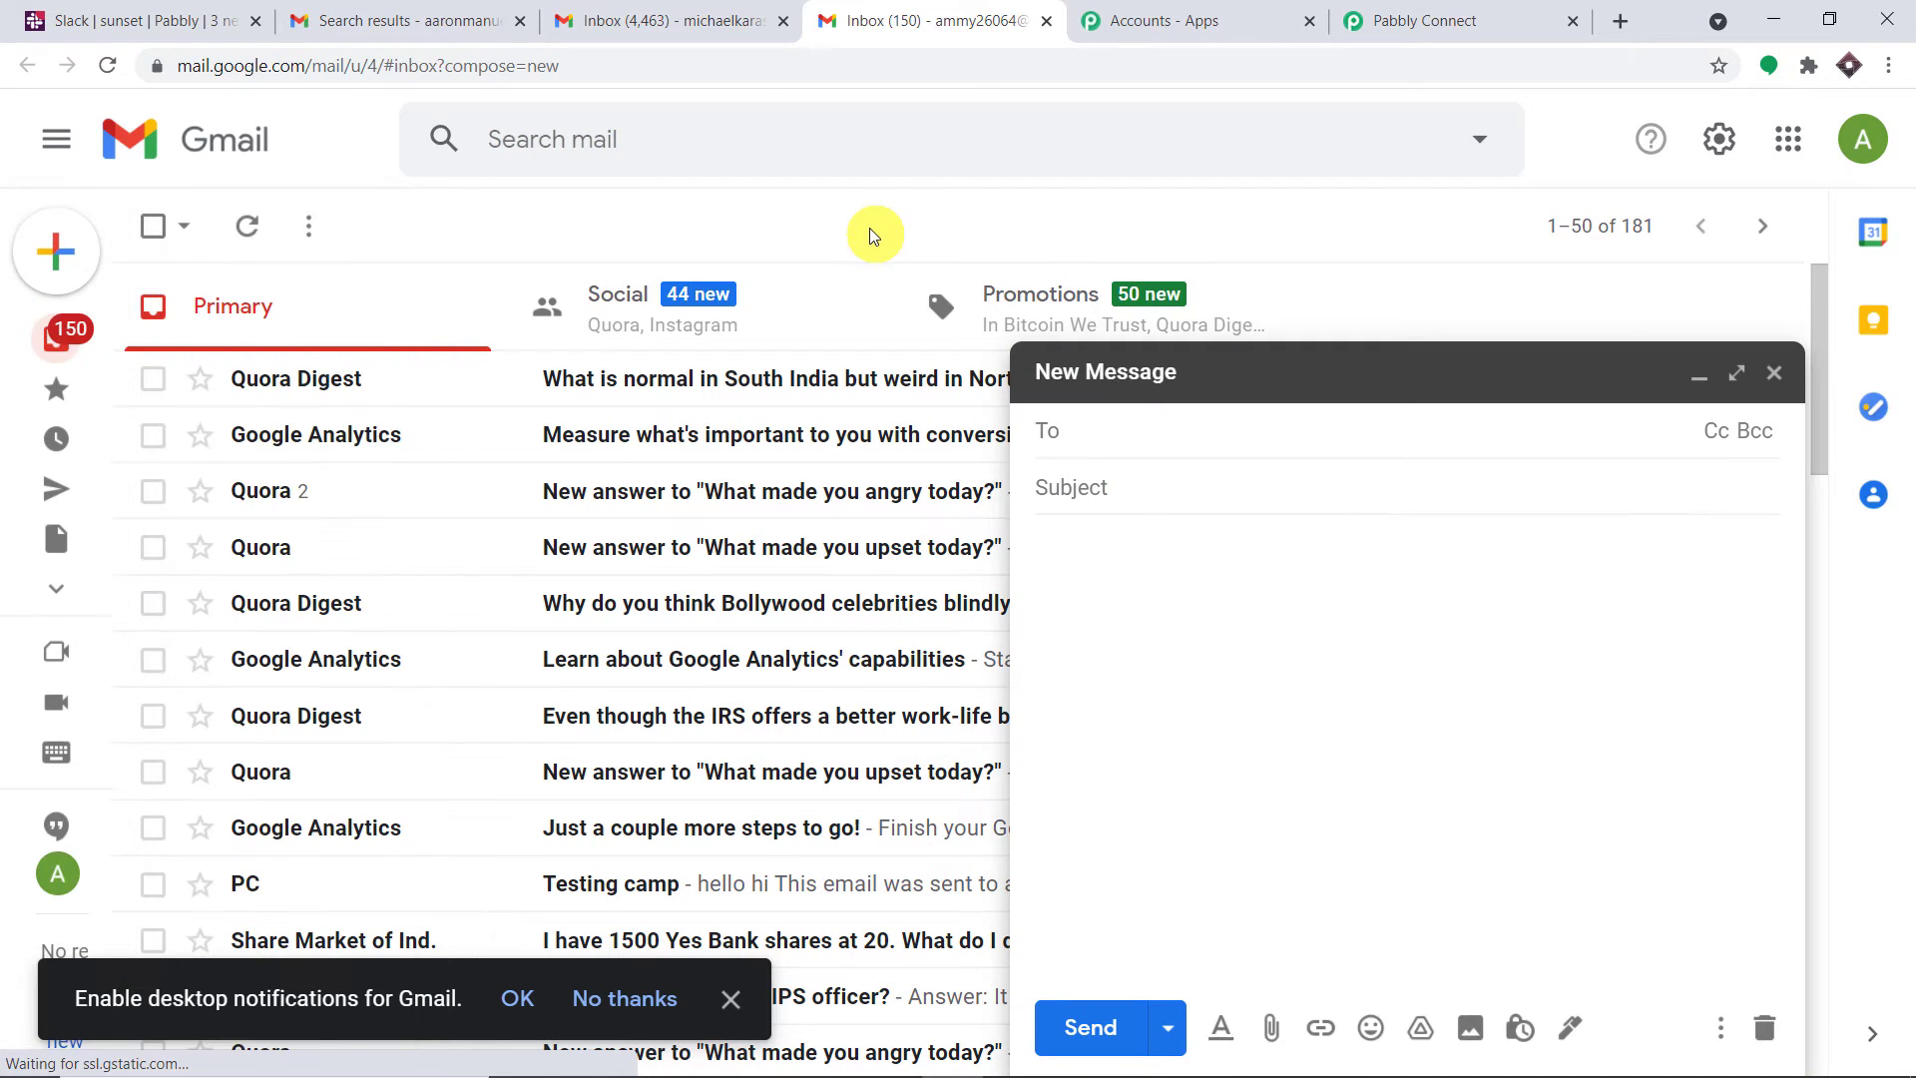
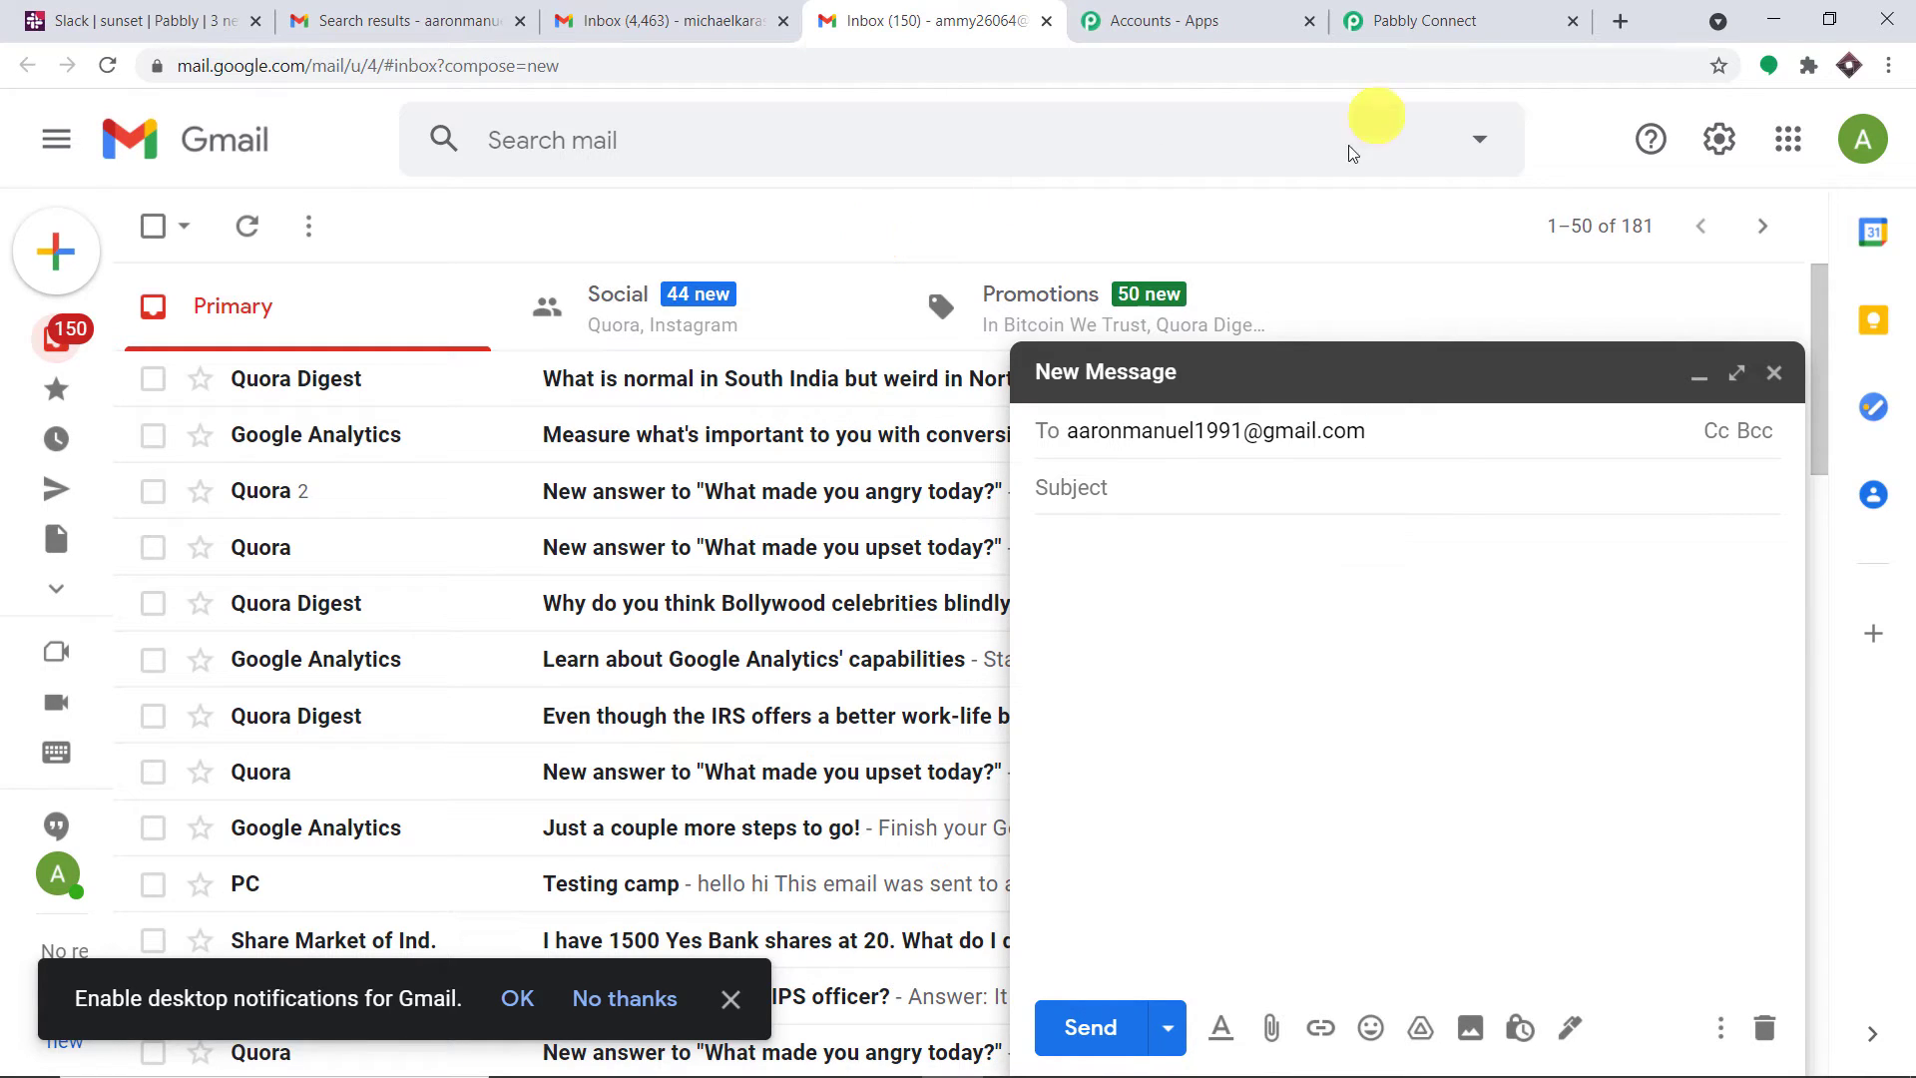
{"action": "left_click", "coordinate": [1102, 479]}
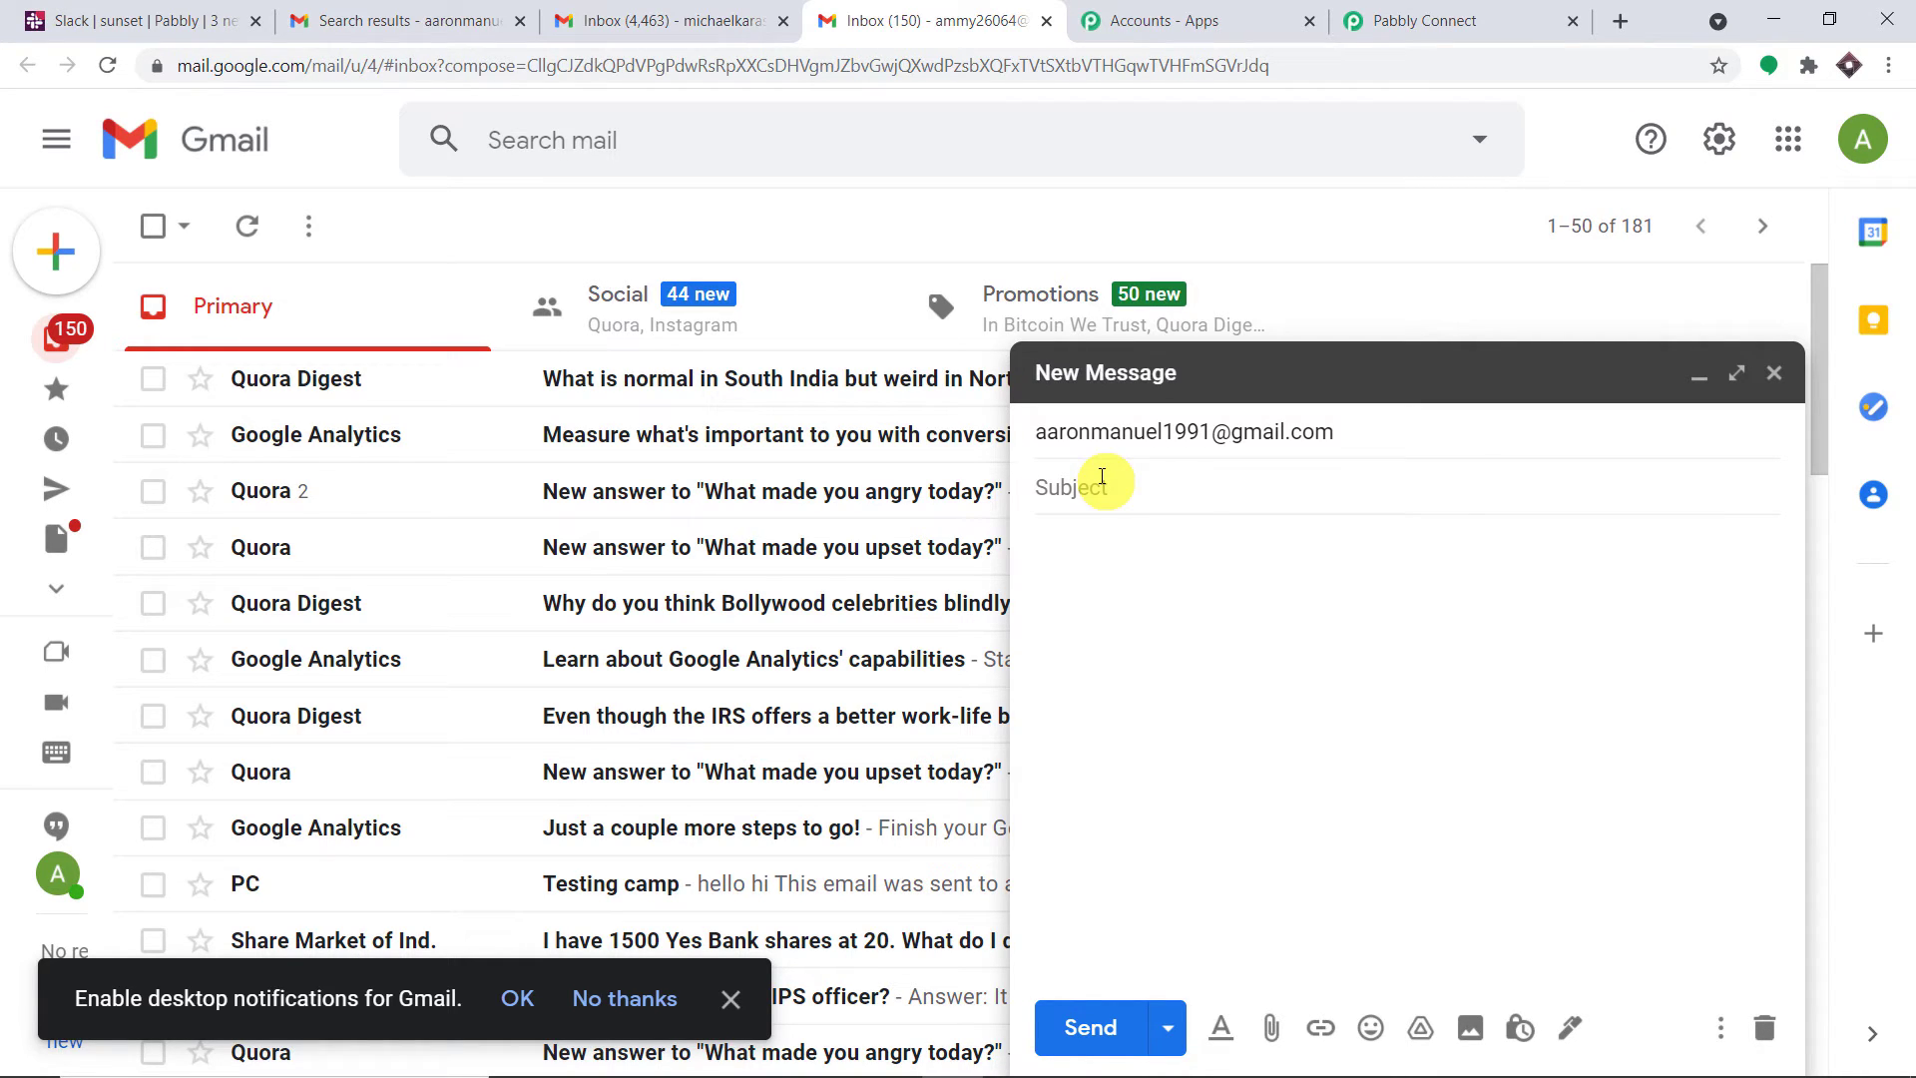
{"action": "type", "text": "English Class"}
{"action": "left_click", "coordinate": [1051, 538]}
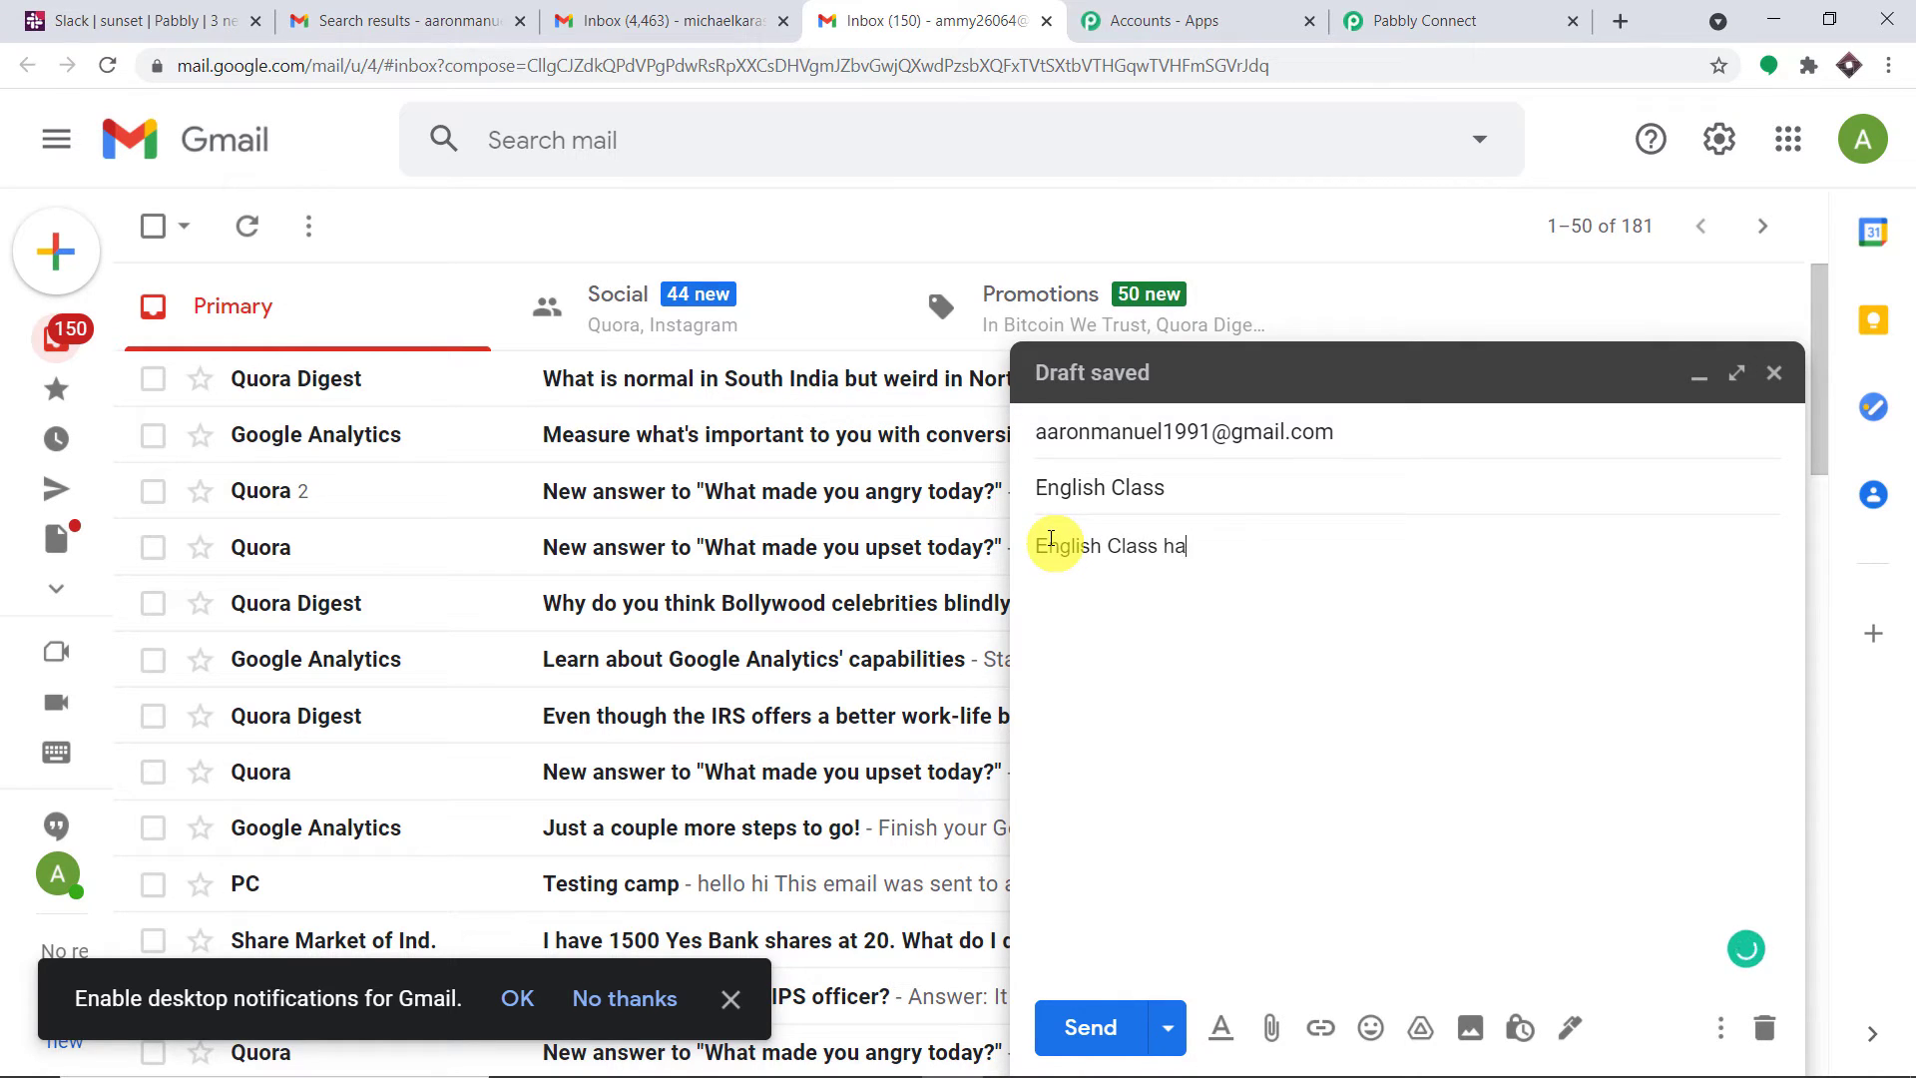
{"action": "type", "text": "English Class has been postponed"}
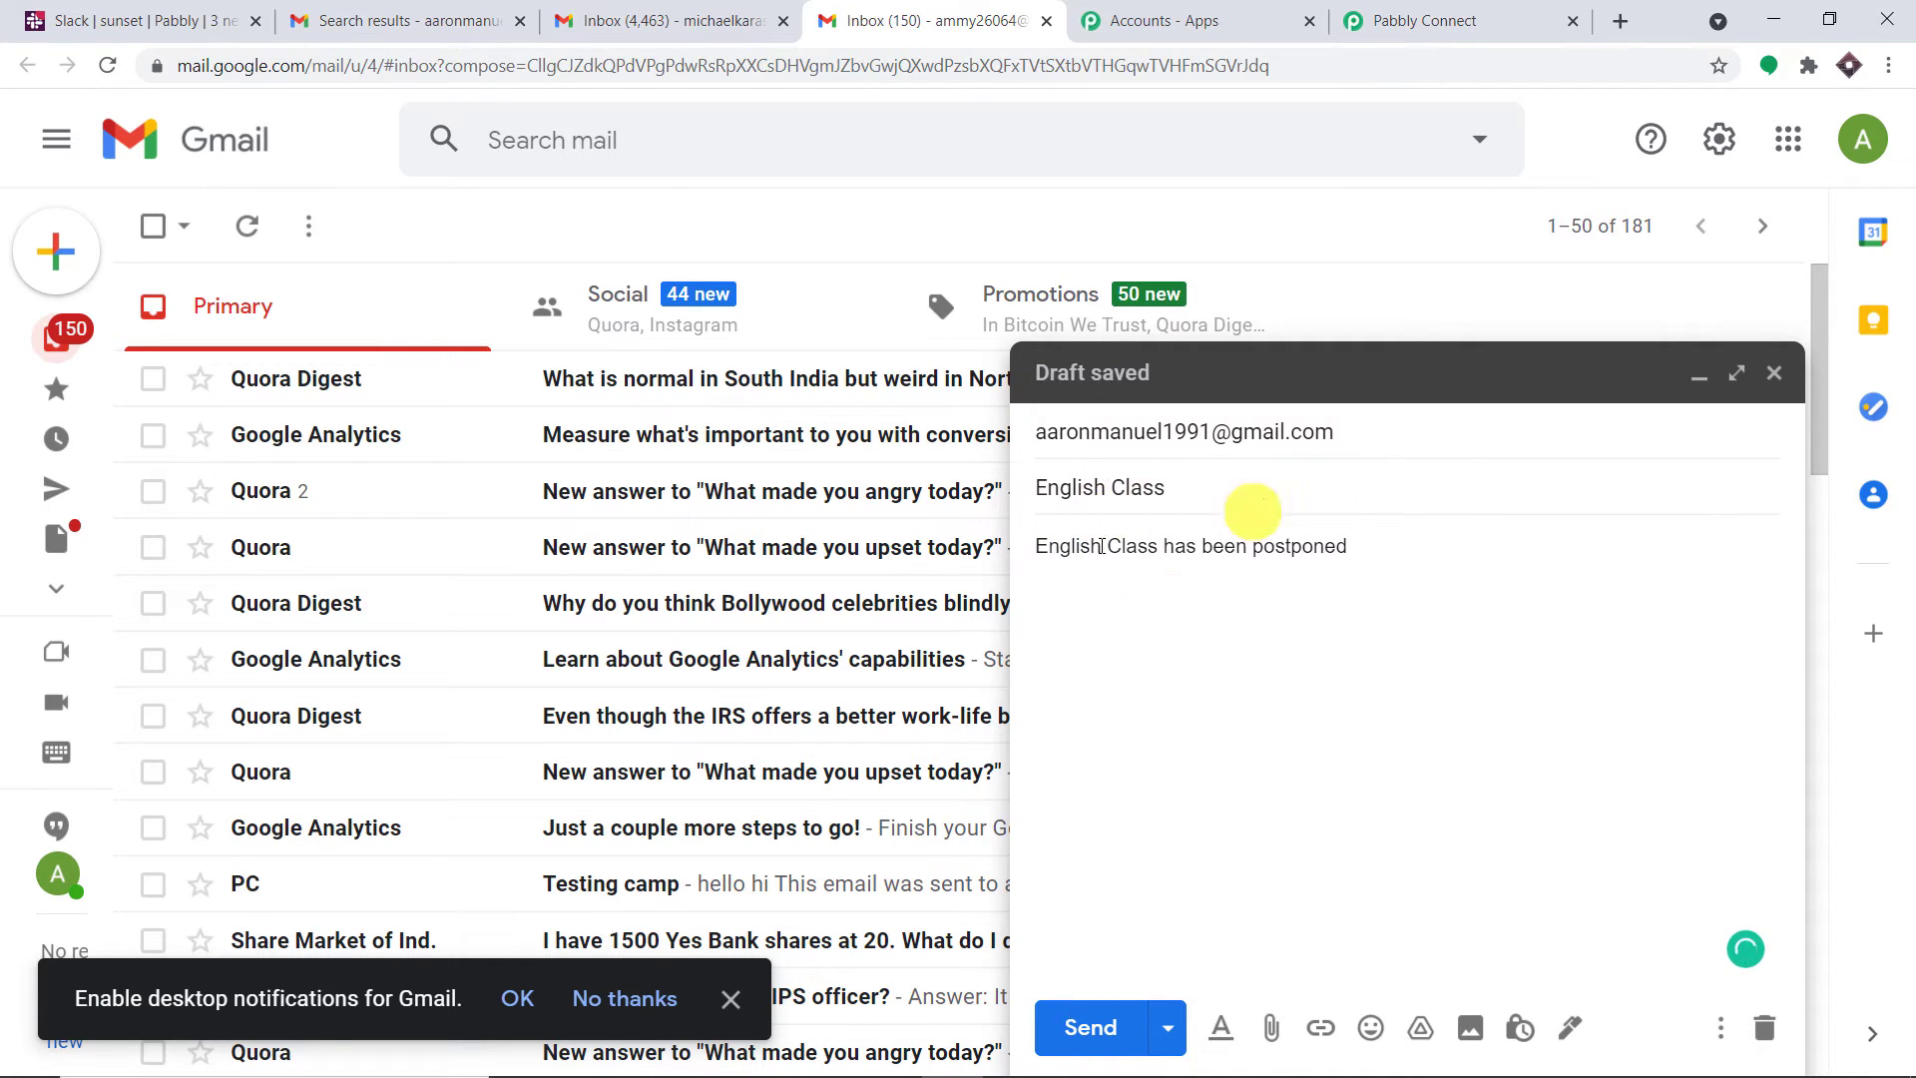
Send the email and select this account's e-mail address in the avatar popup
{"action": "left_click", "coordinate": [1360, 432]}
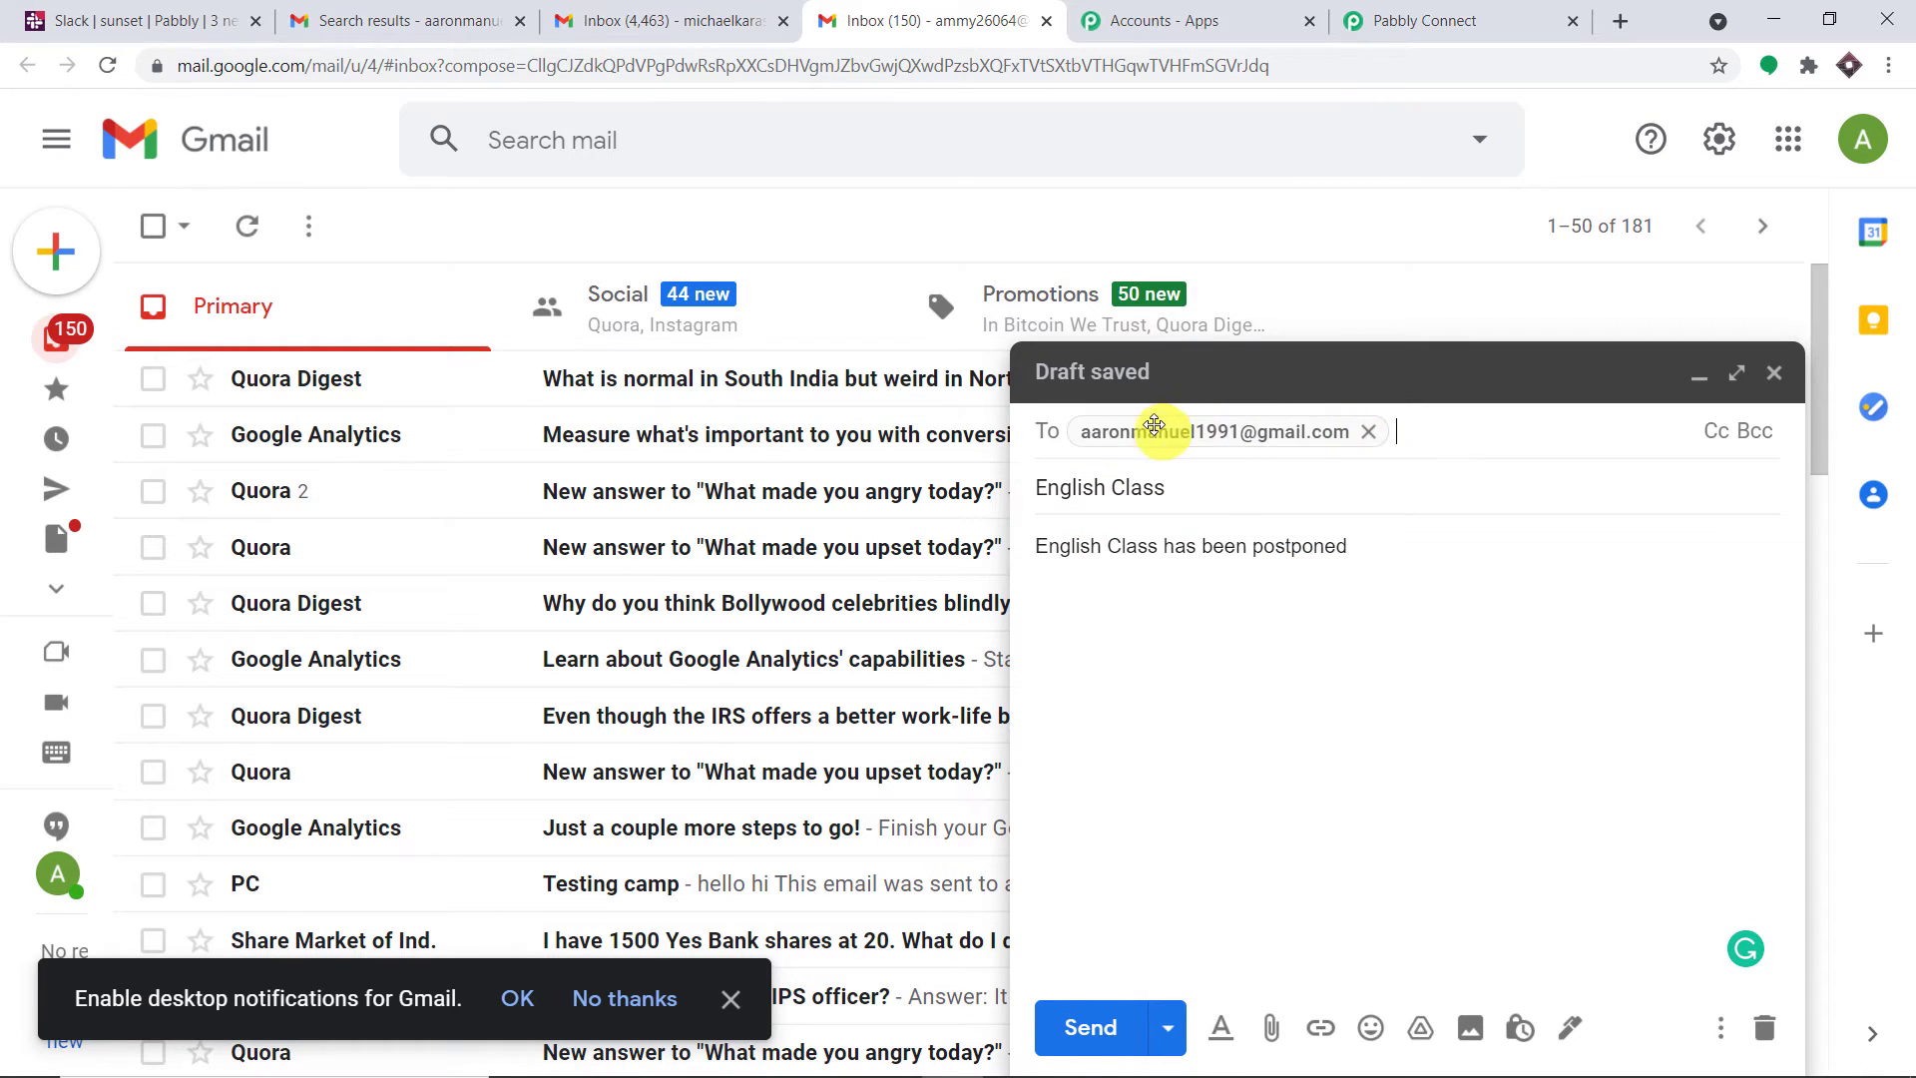
{"action": "mouse_move", "coordinate": [1125, 425]}
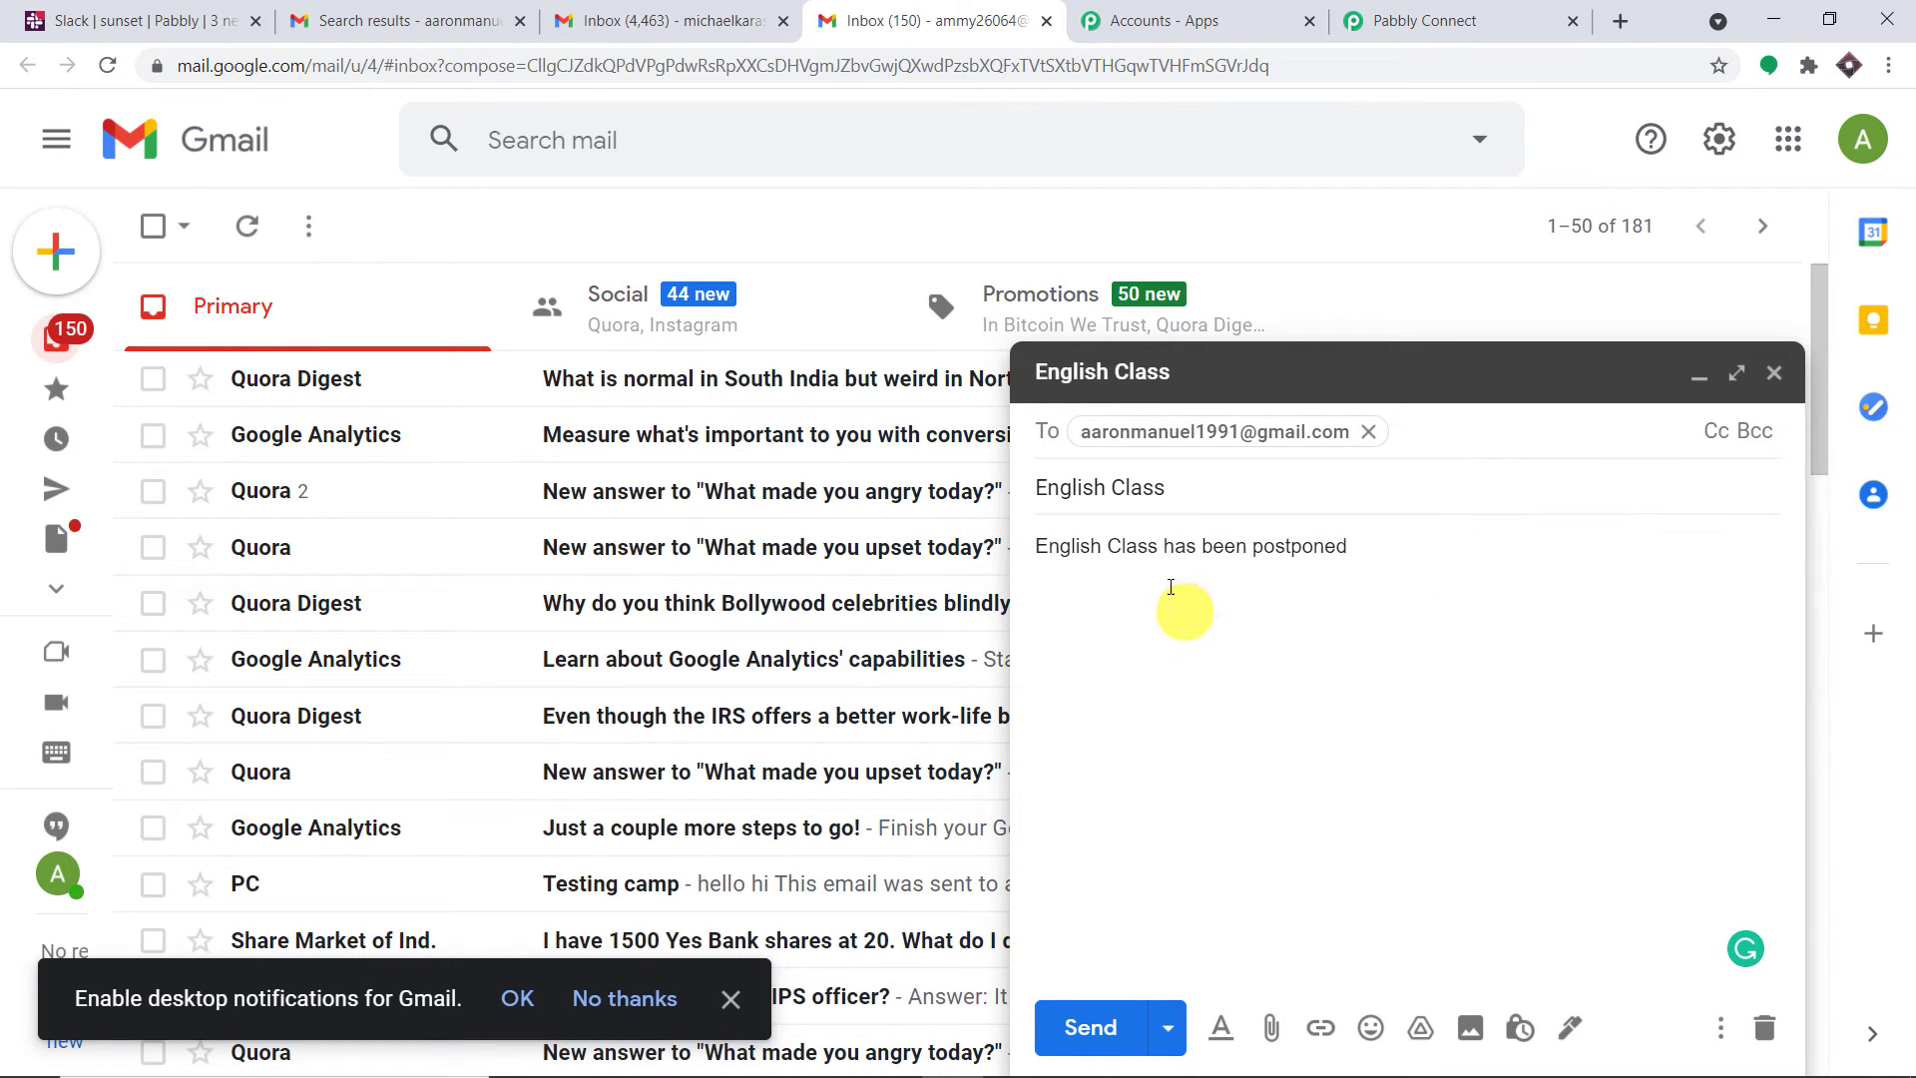
{"action": "mouse_move", "coordinate": [1192, 431]}
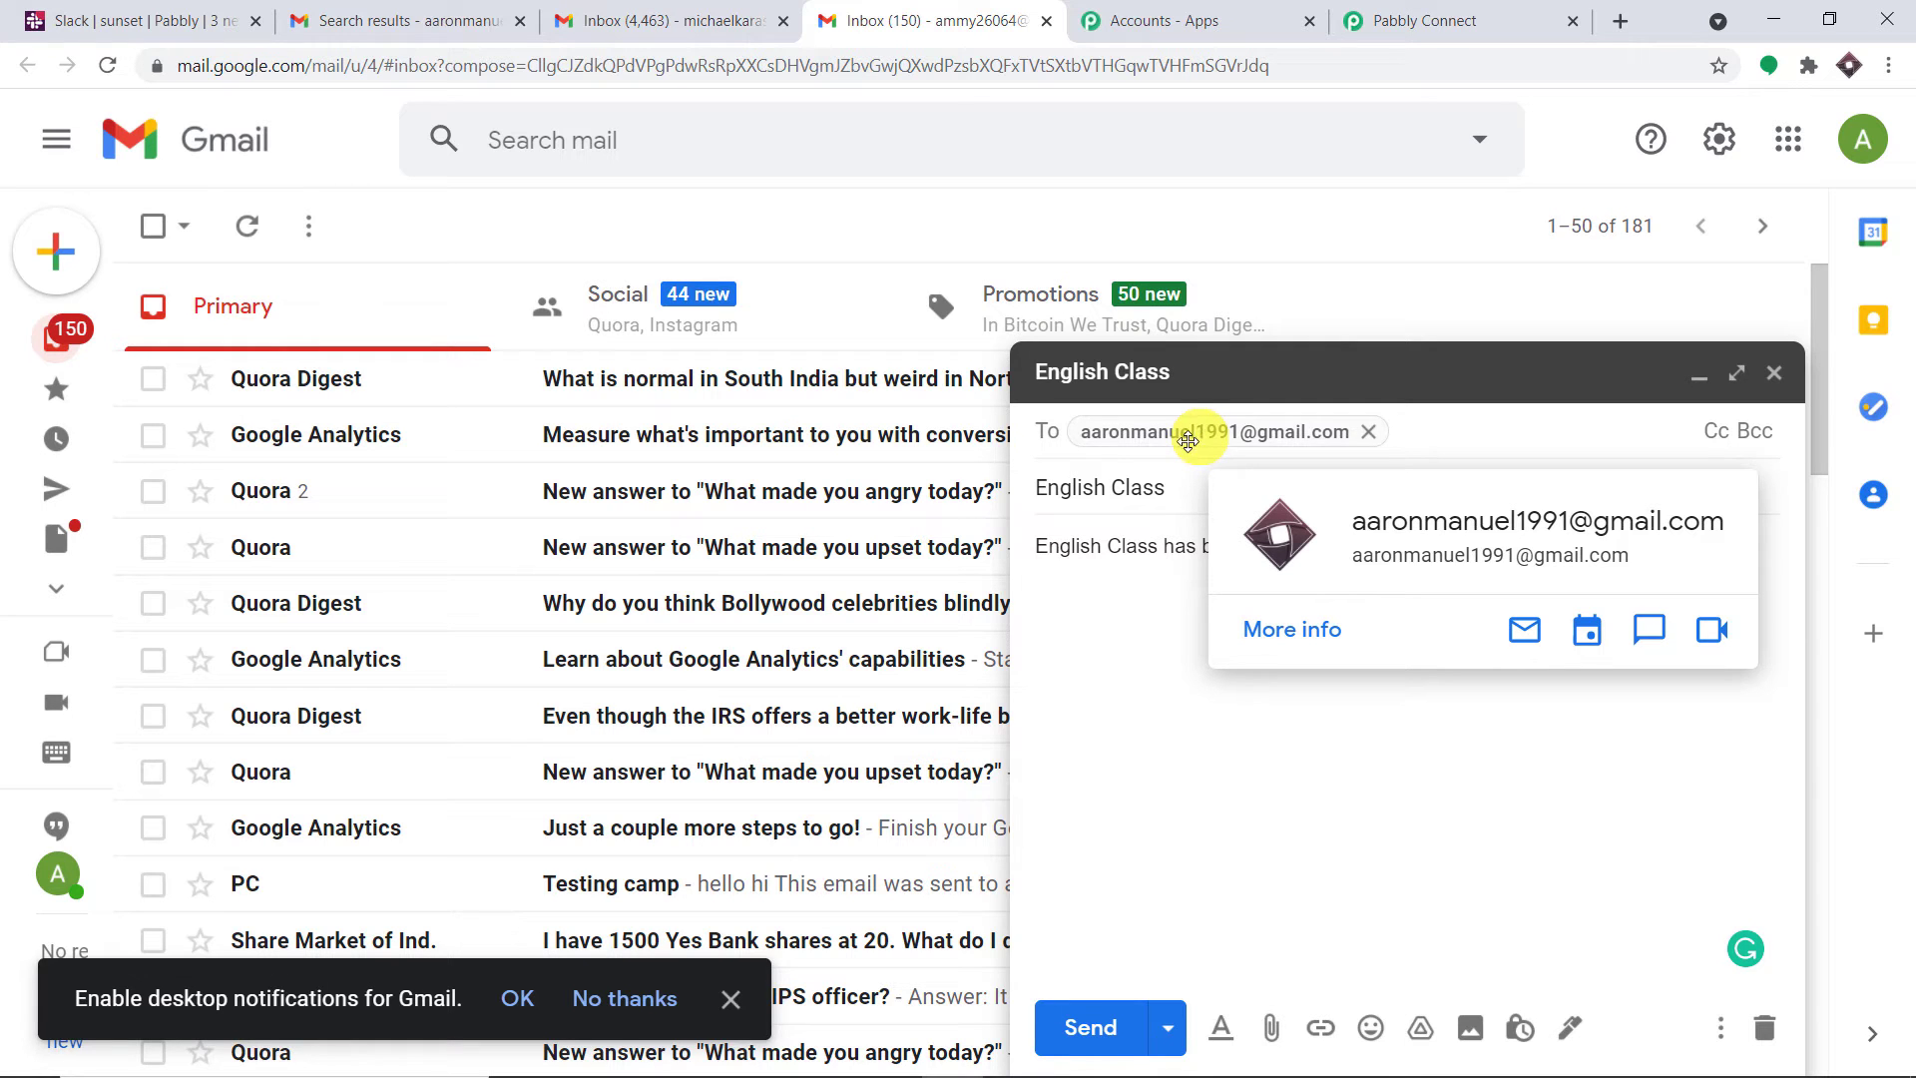
{"action": "left_click", "coordinate": [1084, 1028]}
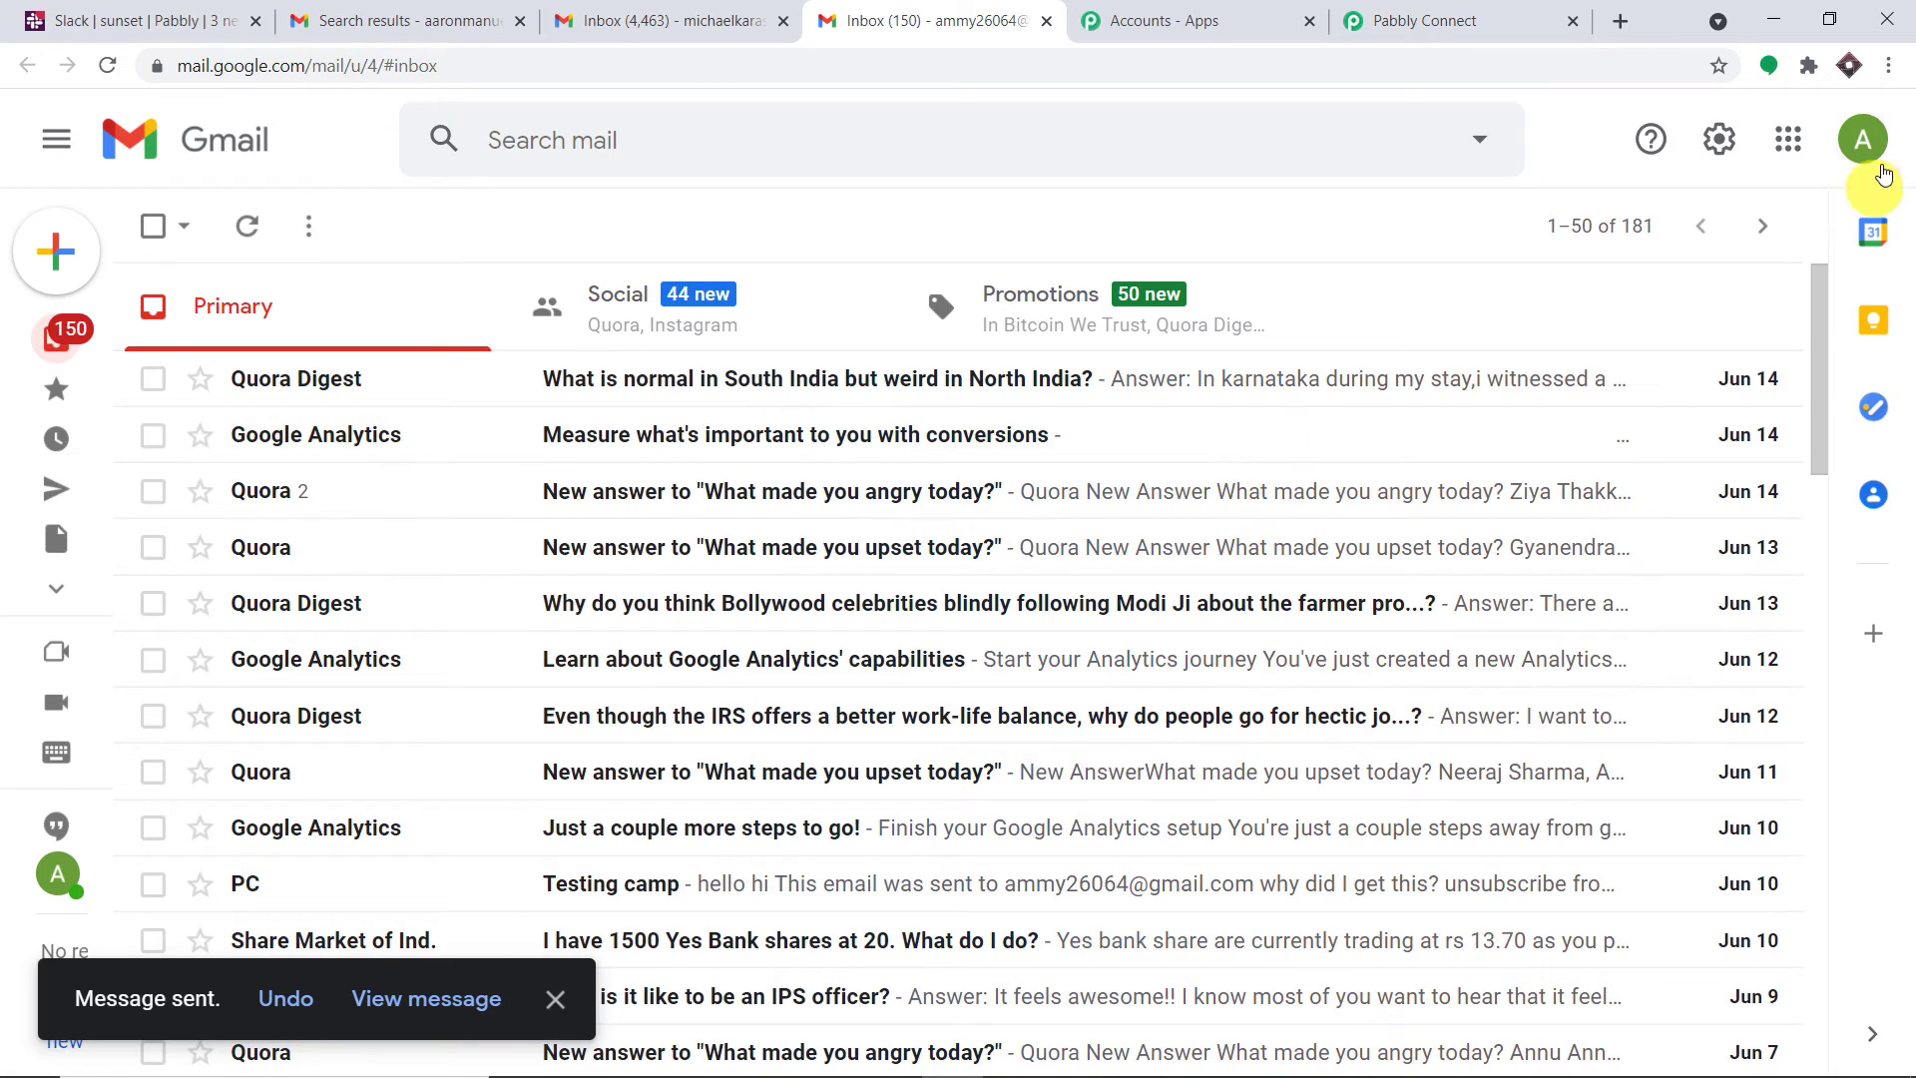
{"action": "left_click", "coordinate": [1862, 139]}
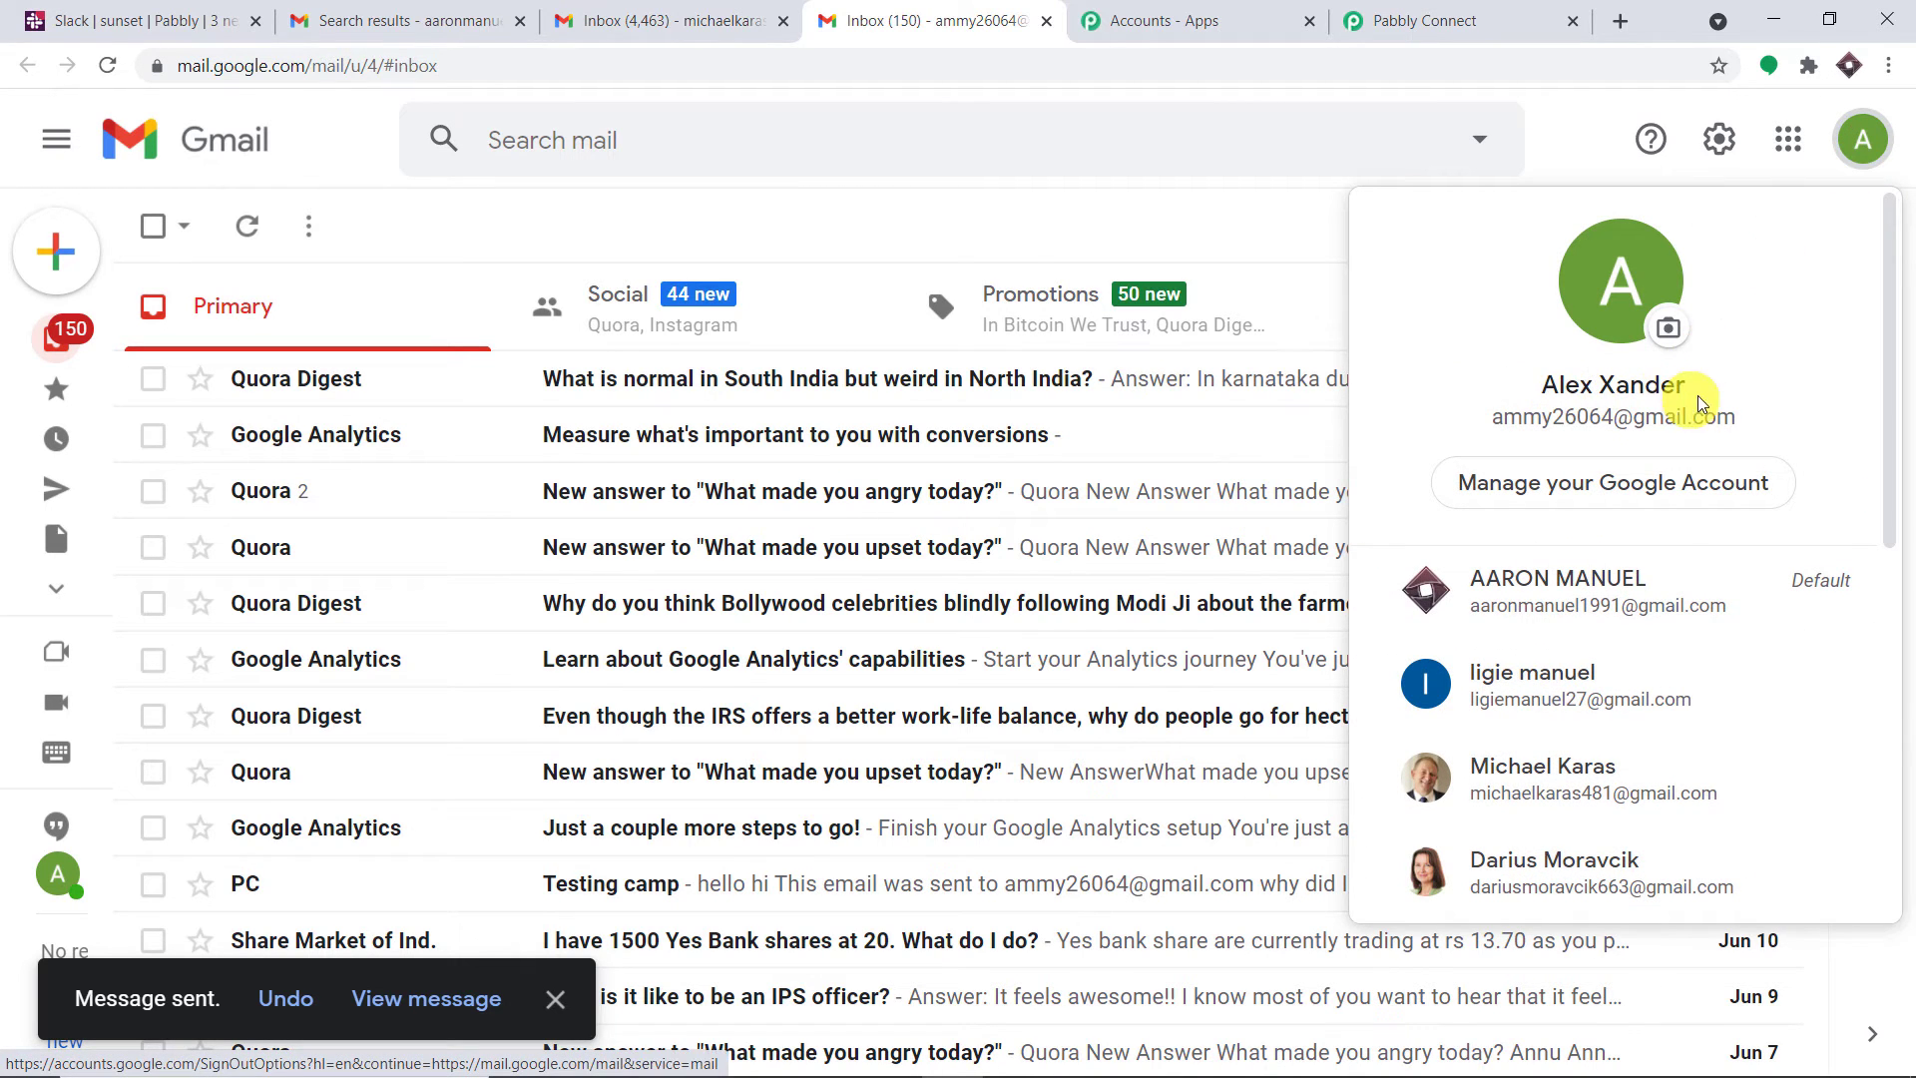
{"action": "left_click_drag", "start_coordinate": [1746, 419], "coordinate": [1501, 436]}
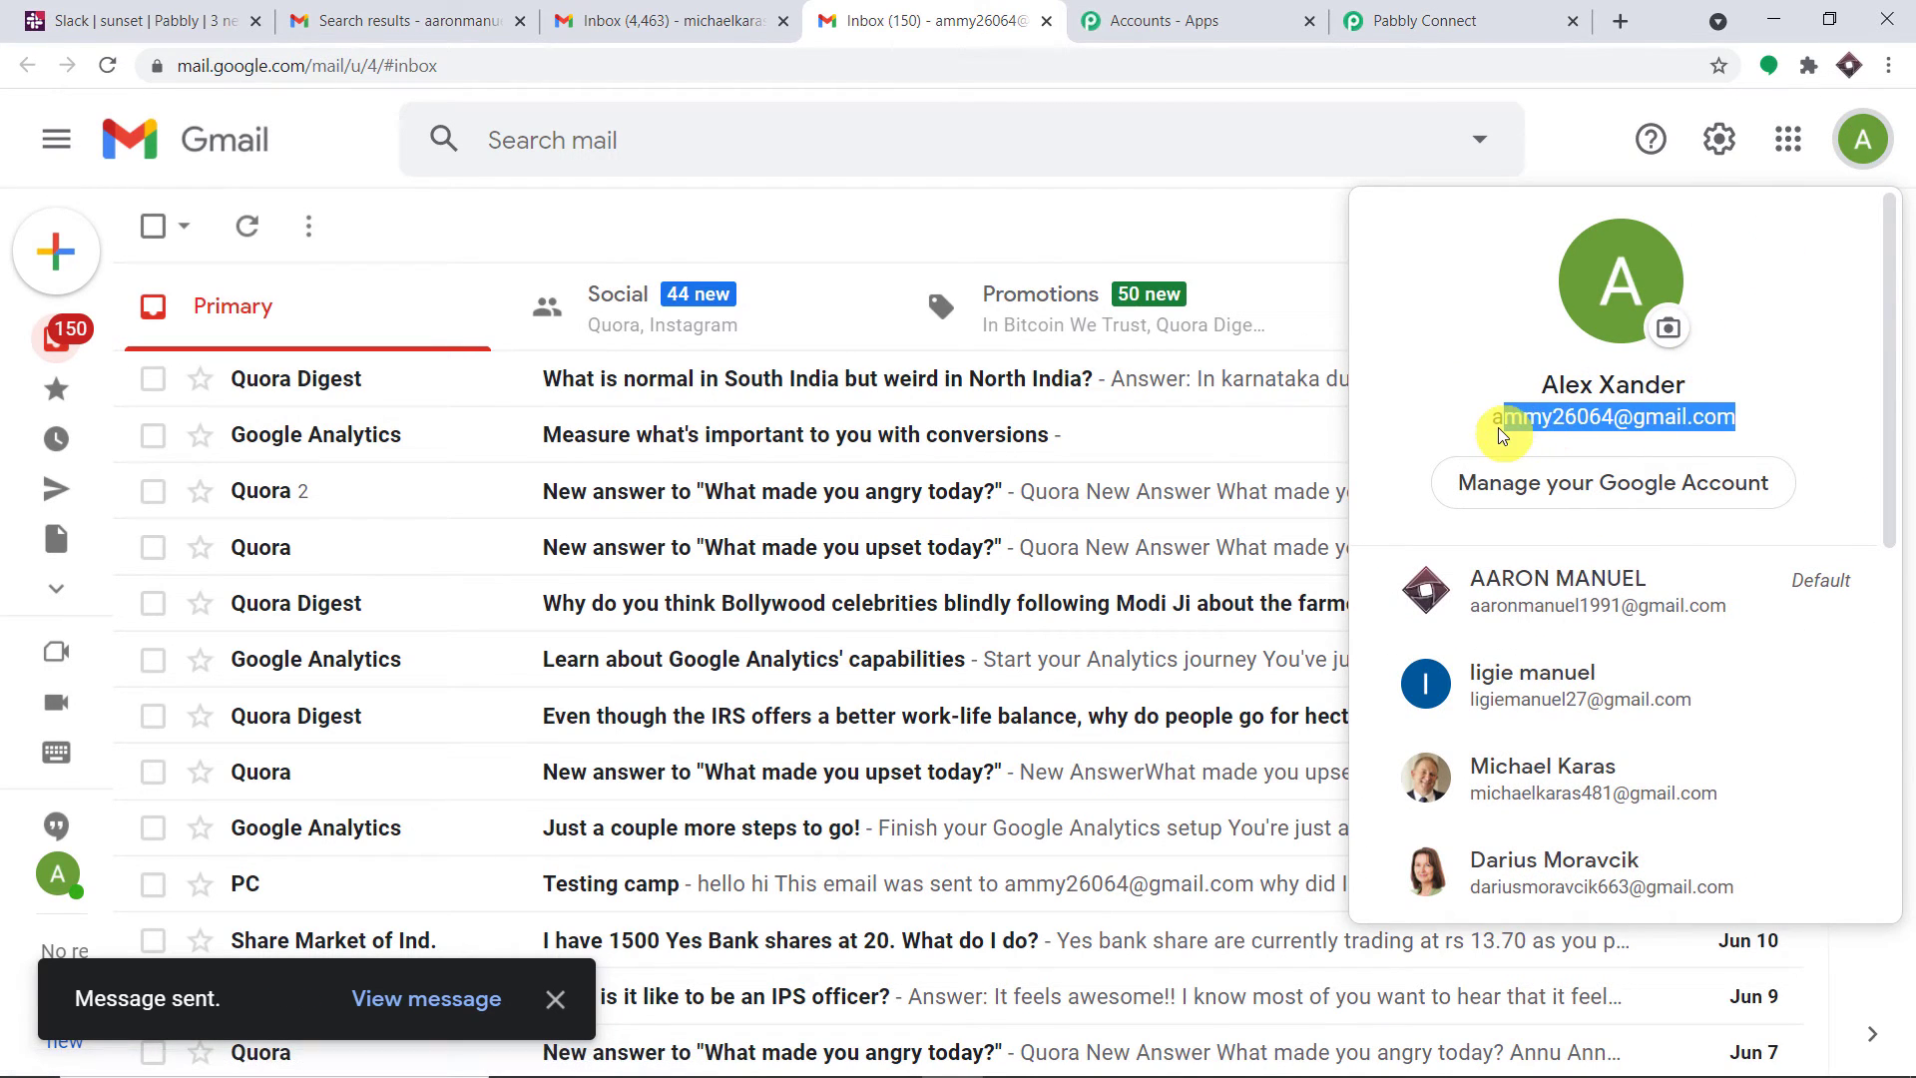
{"action": "left_click", "coordinate": [1453, 12]}
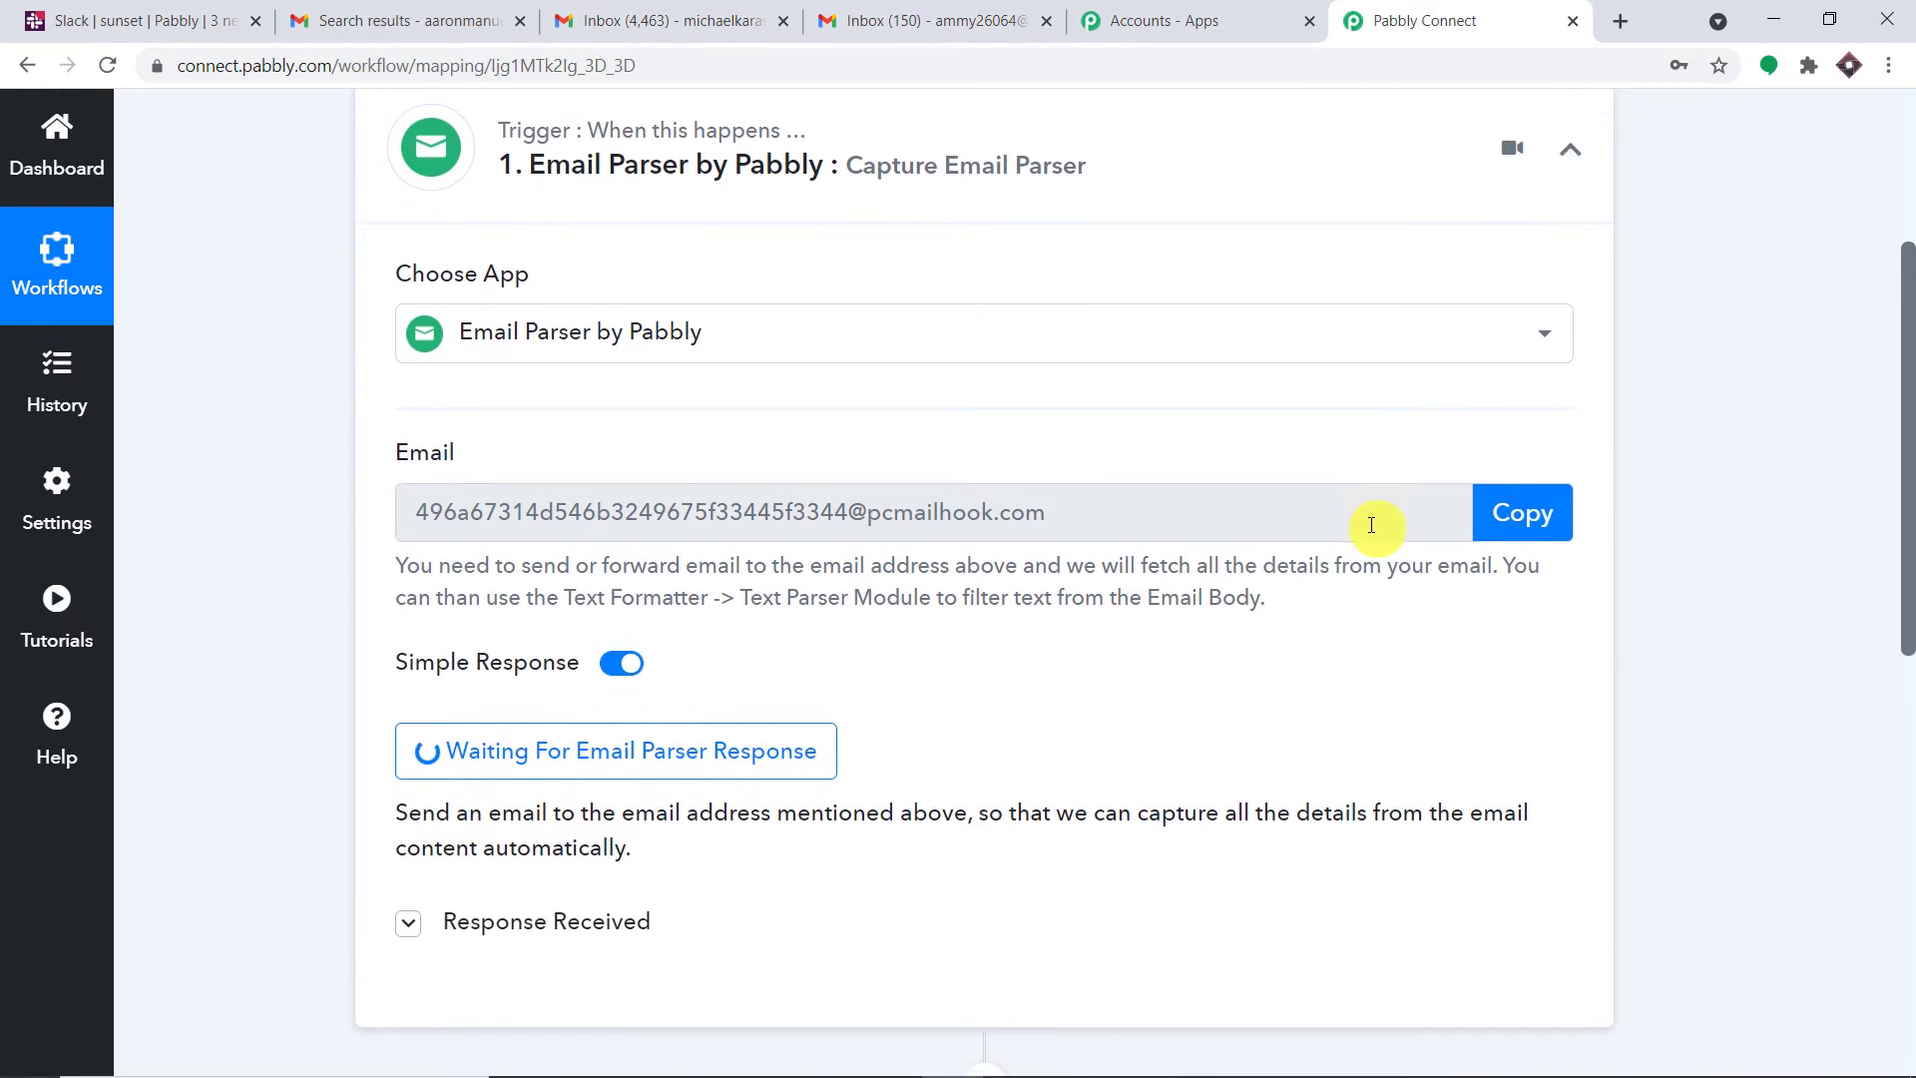
{"action": "scroll", "coordinate": [1371, 525], "scroll_direction": "down", "scroll_amount": 2}
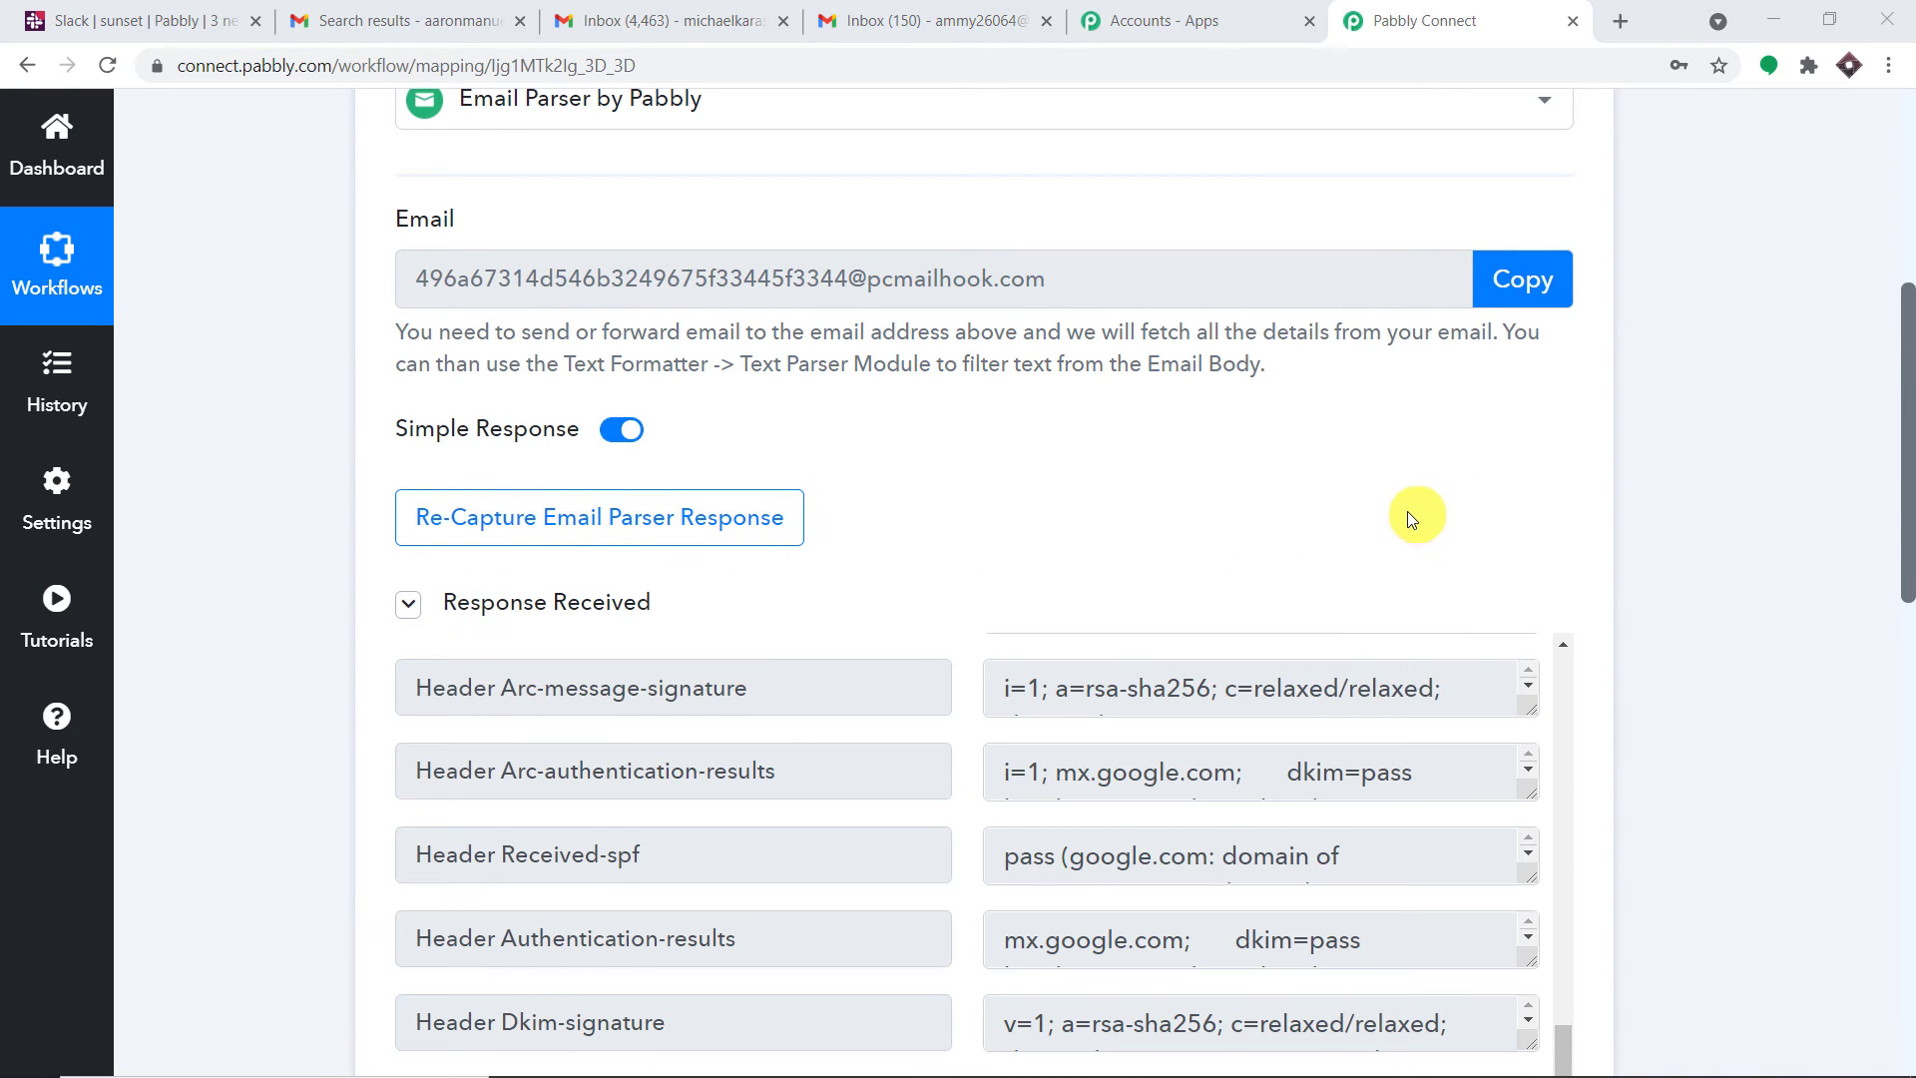
{"action": "scroll", "coordinate": [1407, 514], "scroll_direction": "down", "scroll_amount": 4}
{"action": "scroll", "coordinate": [1405, 512], "scroll_direction": "down", "scroll_amount": 3}
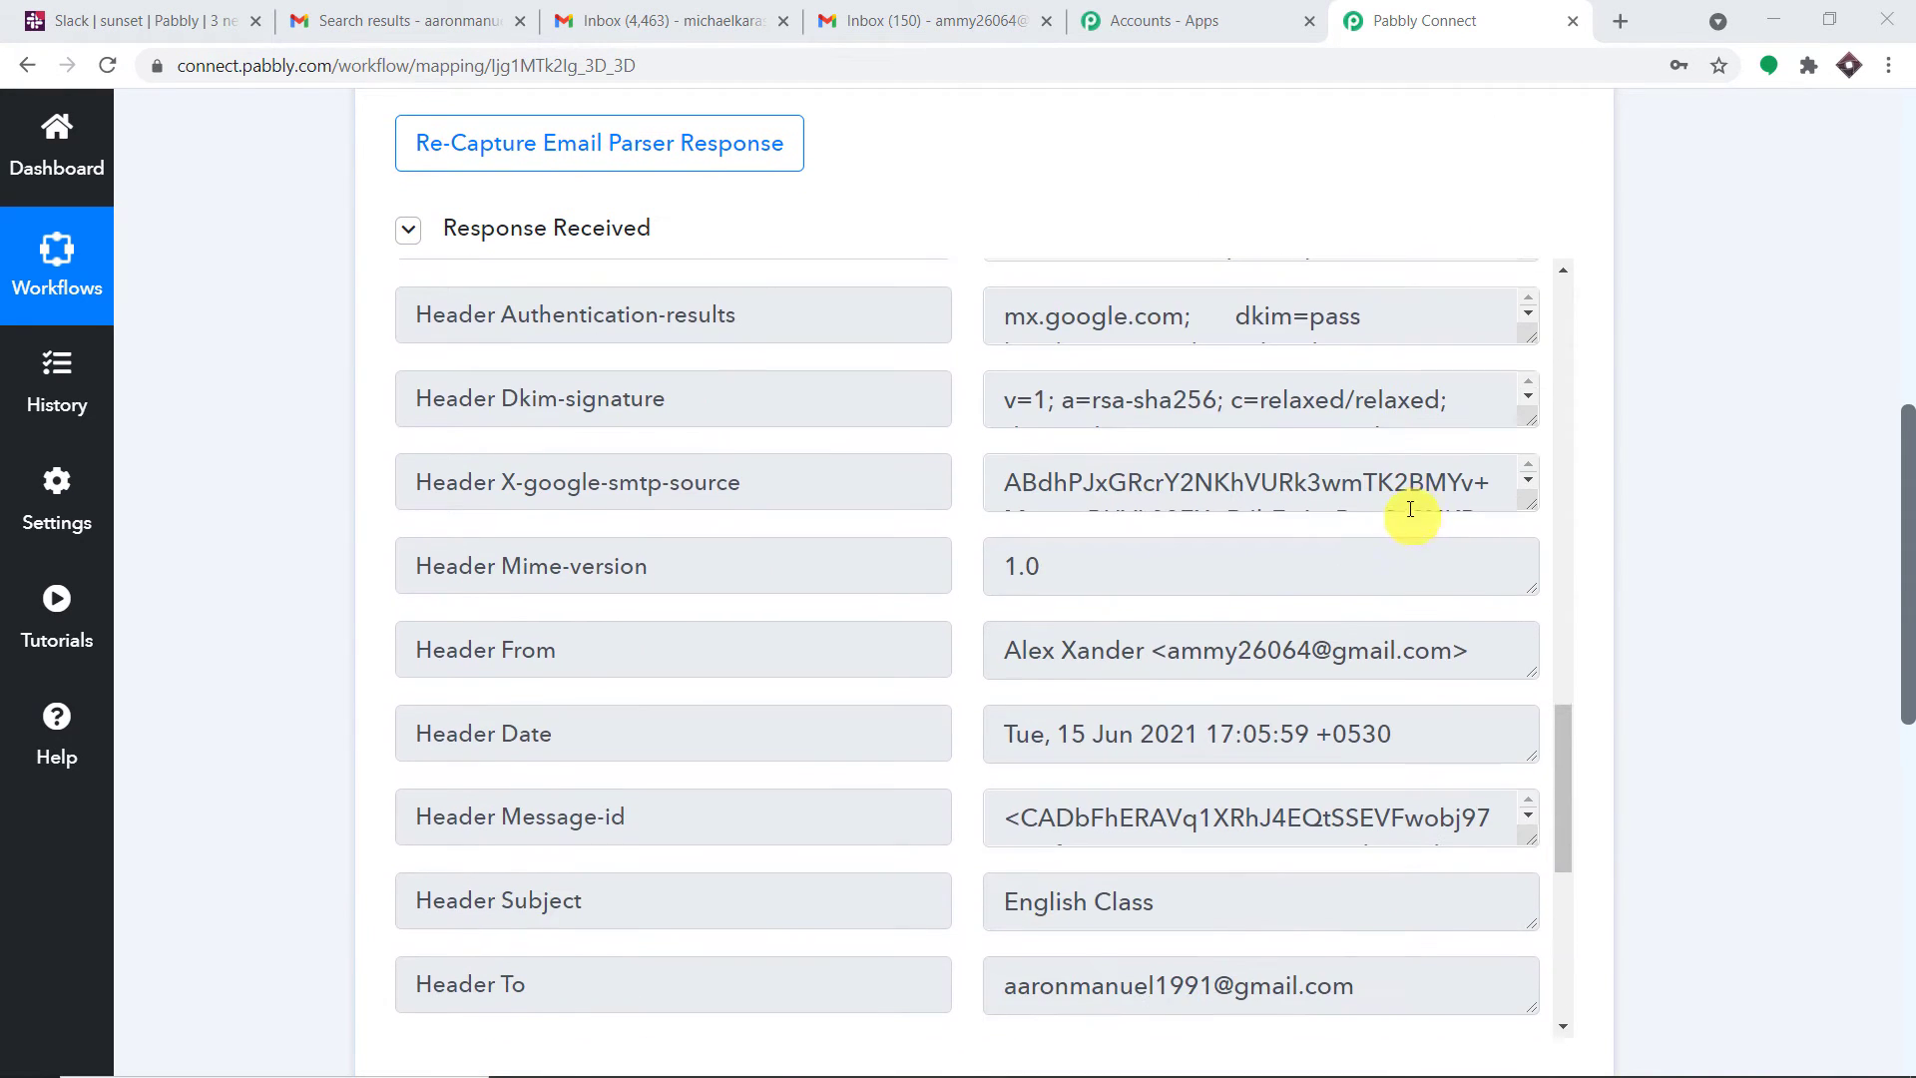
{"action": "left_click_drag", "start_coordinate": [1907, 521], "coordinate": [1908, 539]}
{"action": "scroll", "coordinate": [1876, 544], "scroll_direction": "down", "scroll_amount": 2}
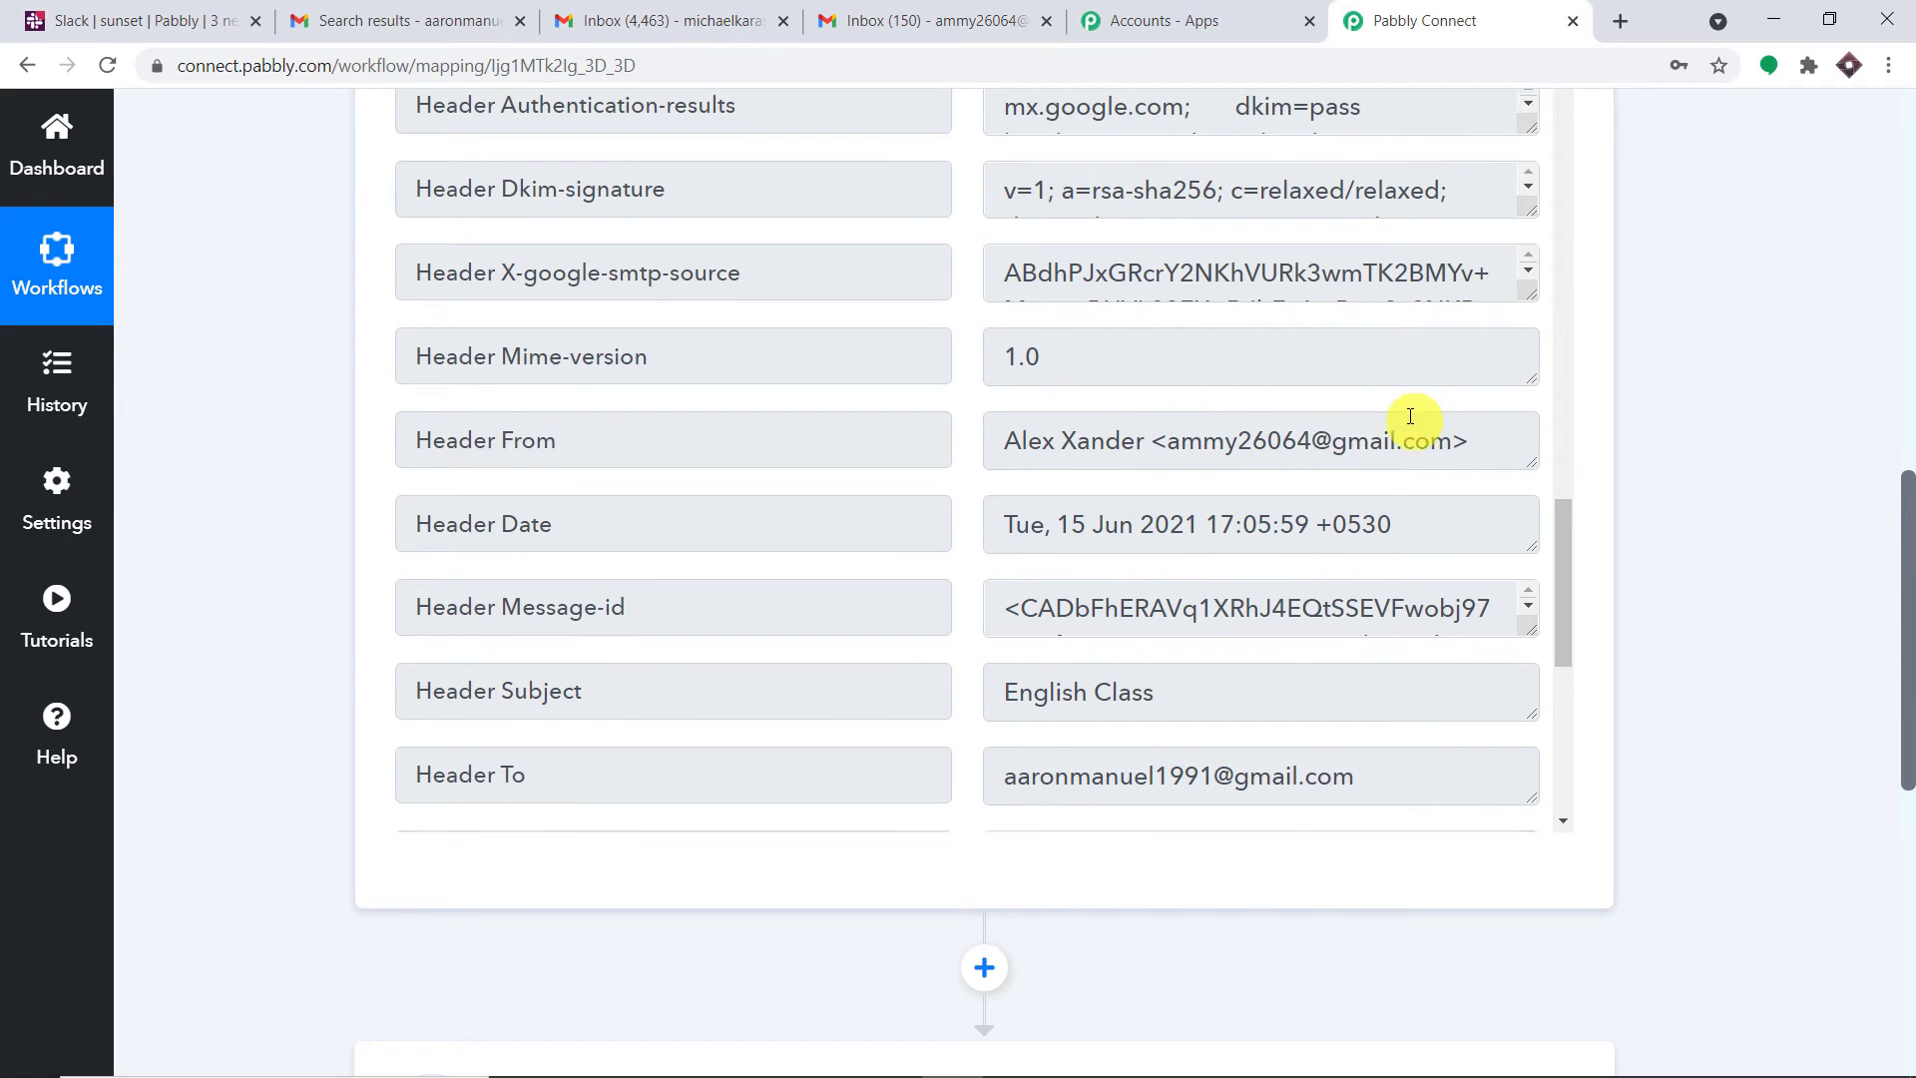
{"action": "scroll", "coordinate": [1406, 439], "scroll_direction": "down", "scroll_amount": 3}
{"action": "scroll", "coordinate": [1406, 508], "scroll_direction": "down", "scroll_amount": 5}
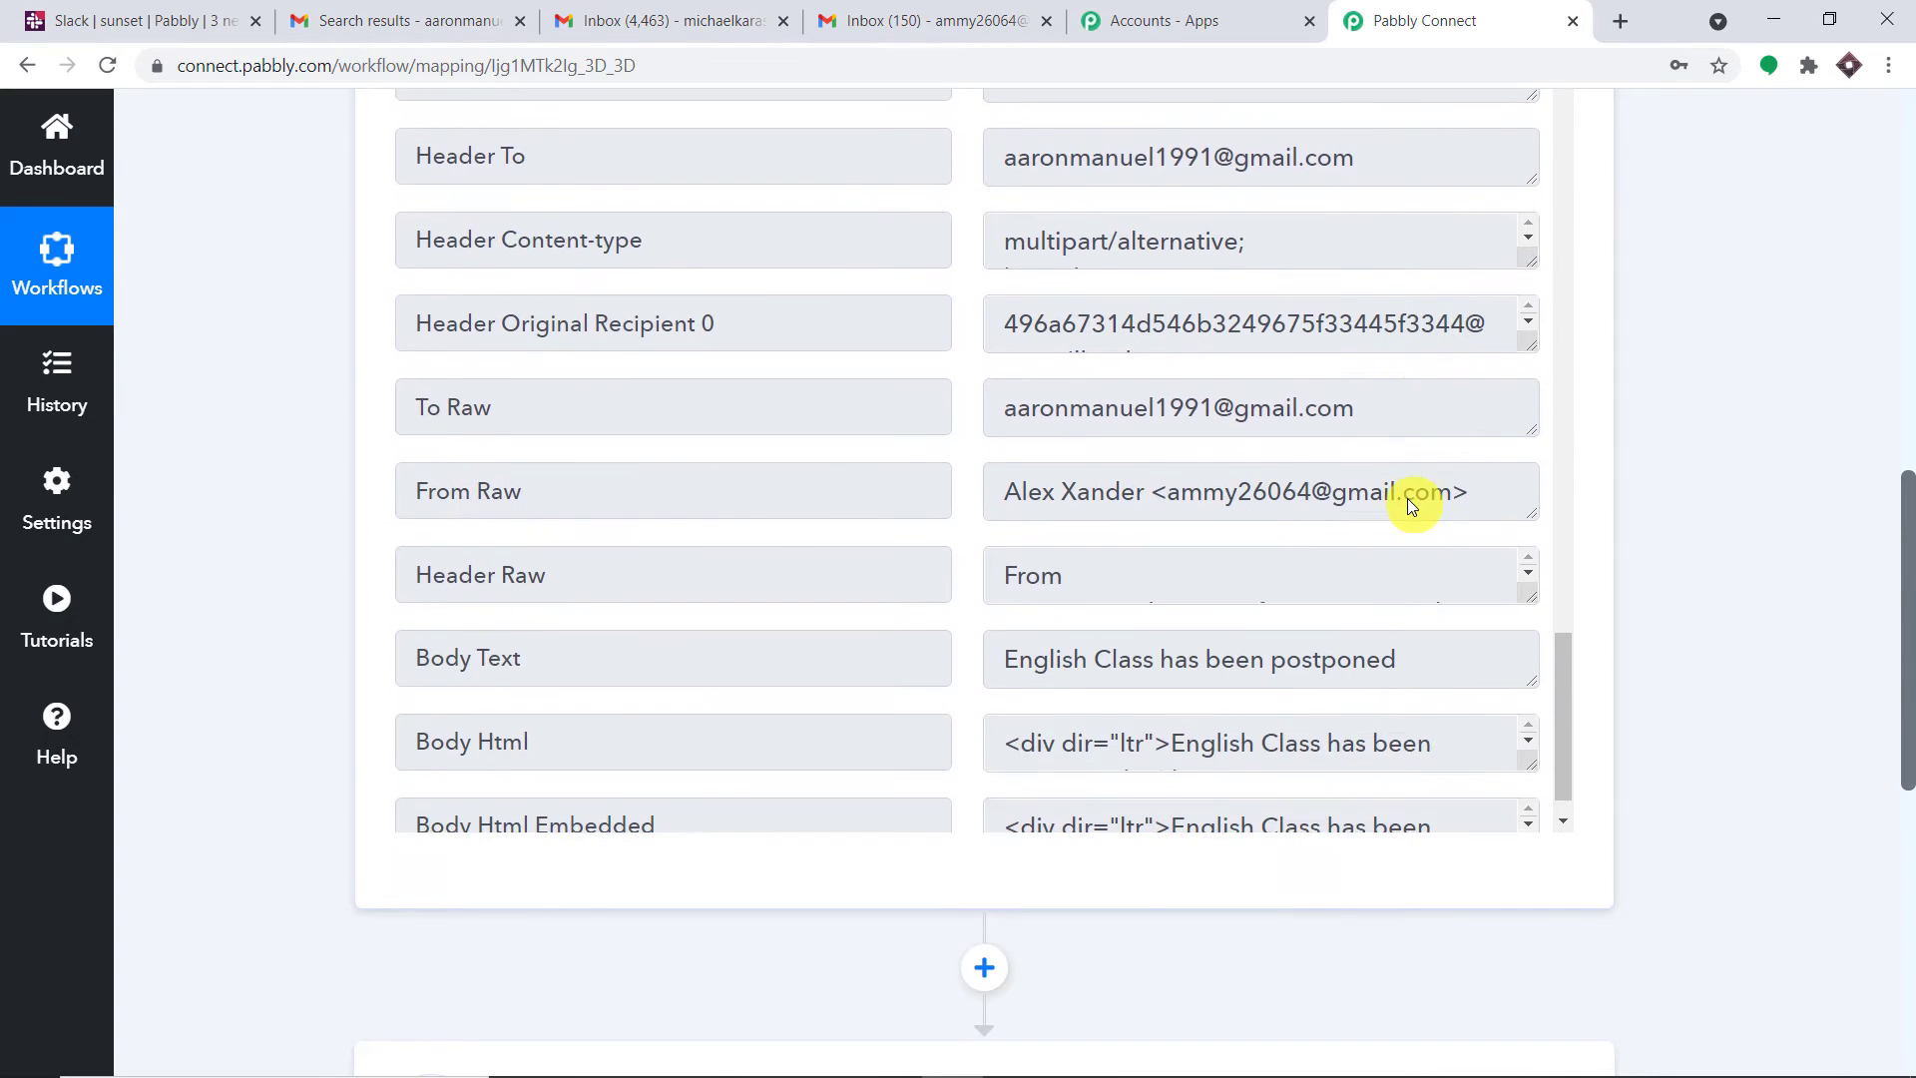
{"action": "scroll", "coordinate": [1555, 656], "scroll_direction": "up", "scroll_amount": 2}
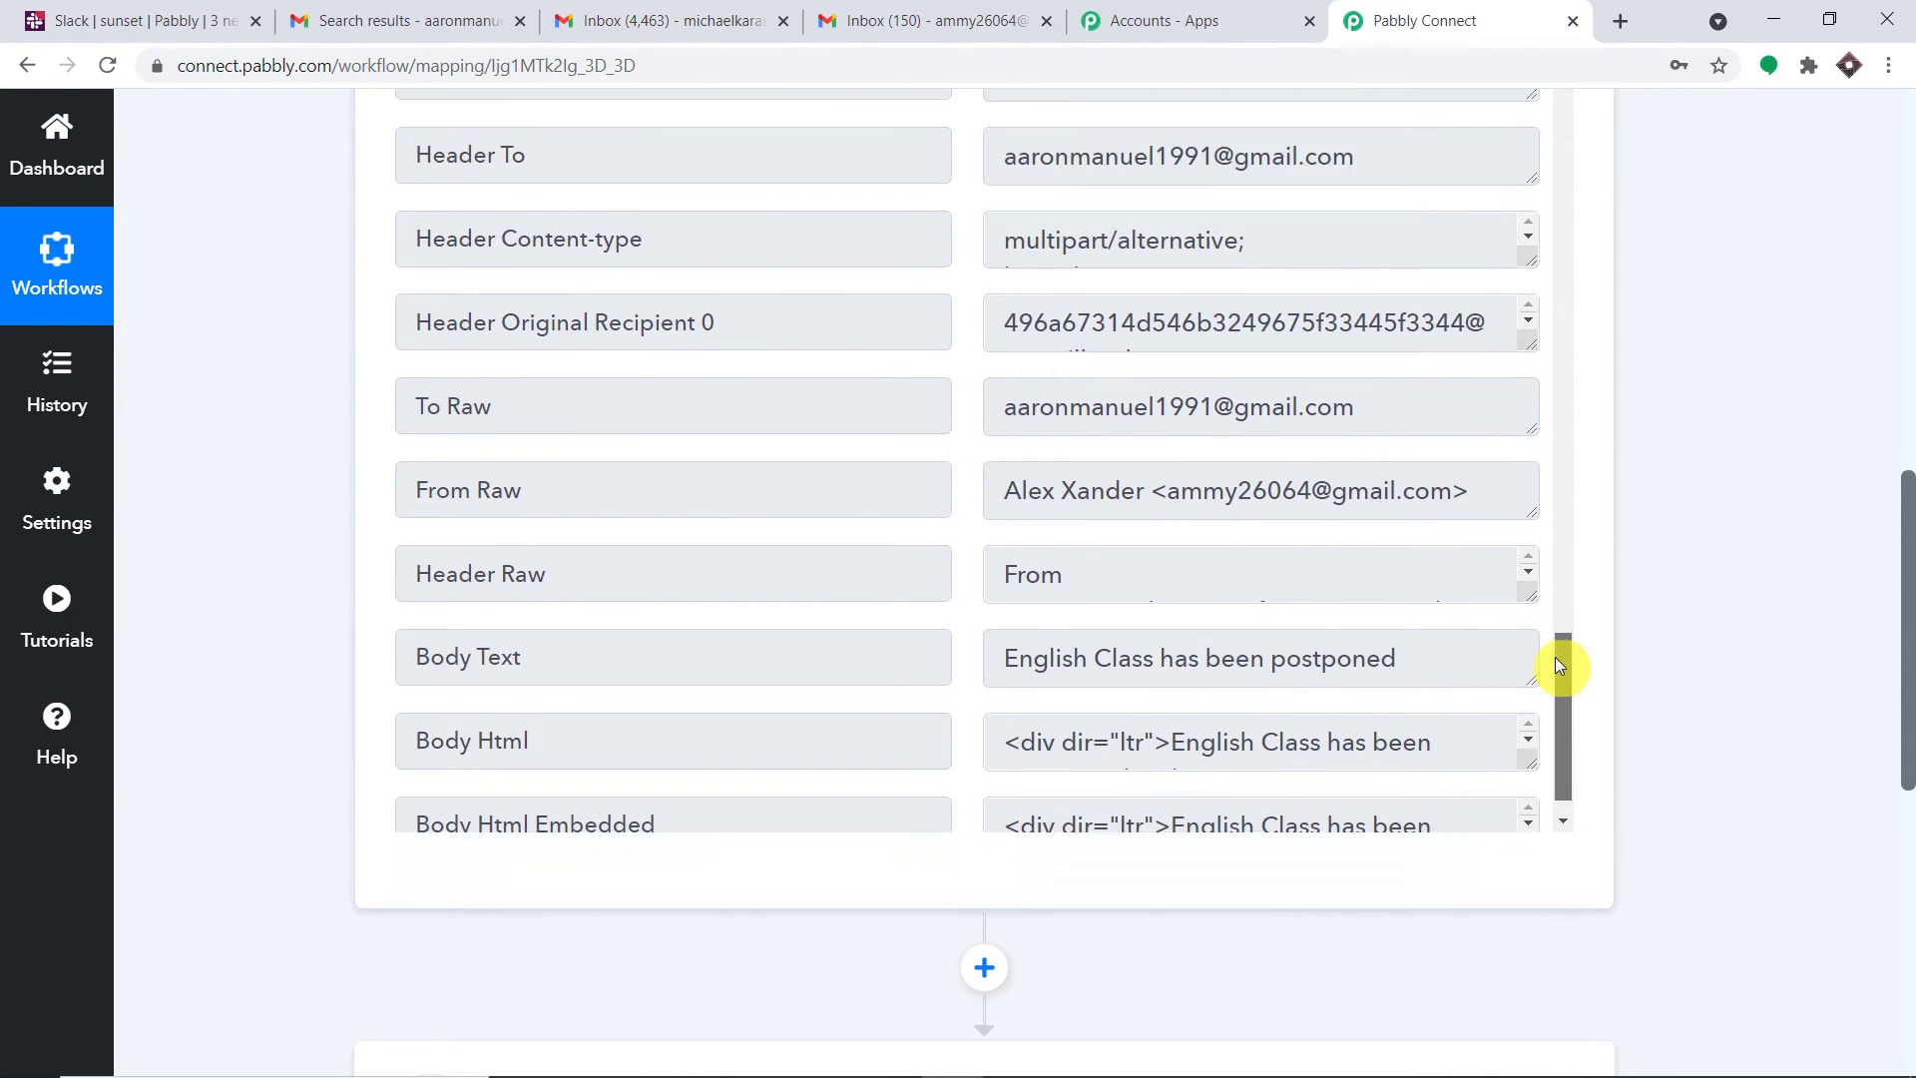
{"action": "scroll", "coordinate": [1556, 669], "scroll_direction": "down", "scroll_amount": 2}
{"action": "left_click_drag", "start_coordinate": [1433, 613], "coordinate": [972, 611]}
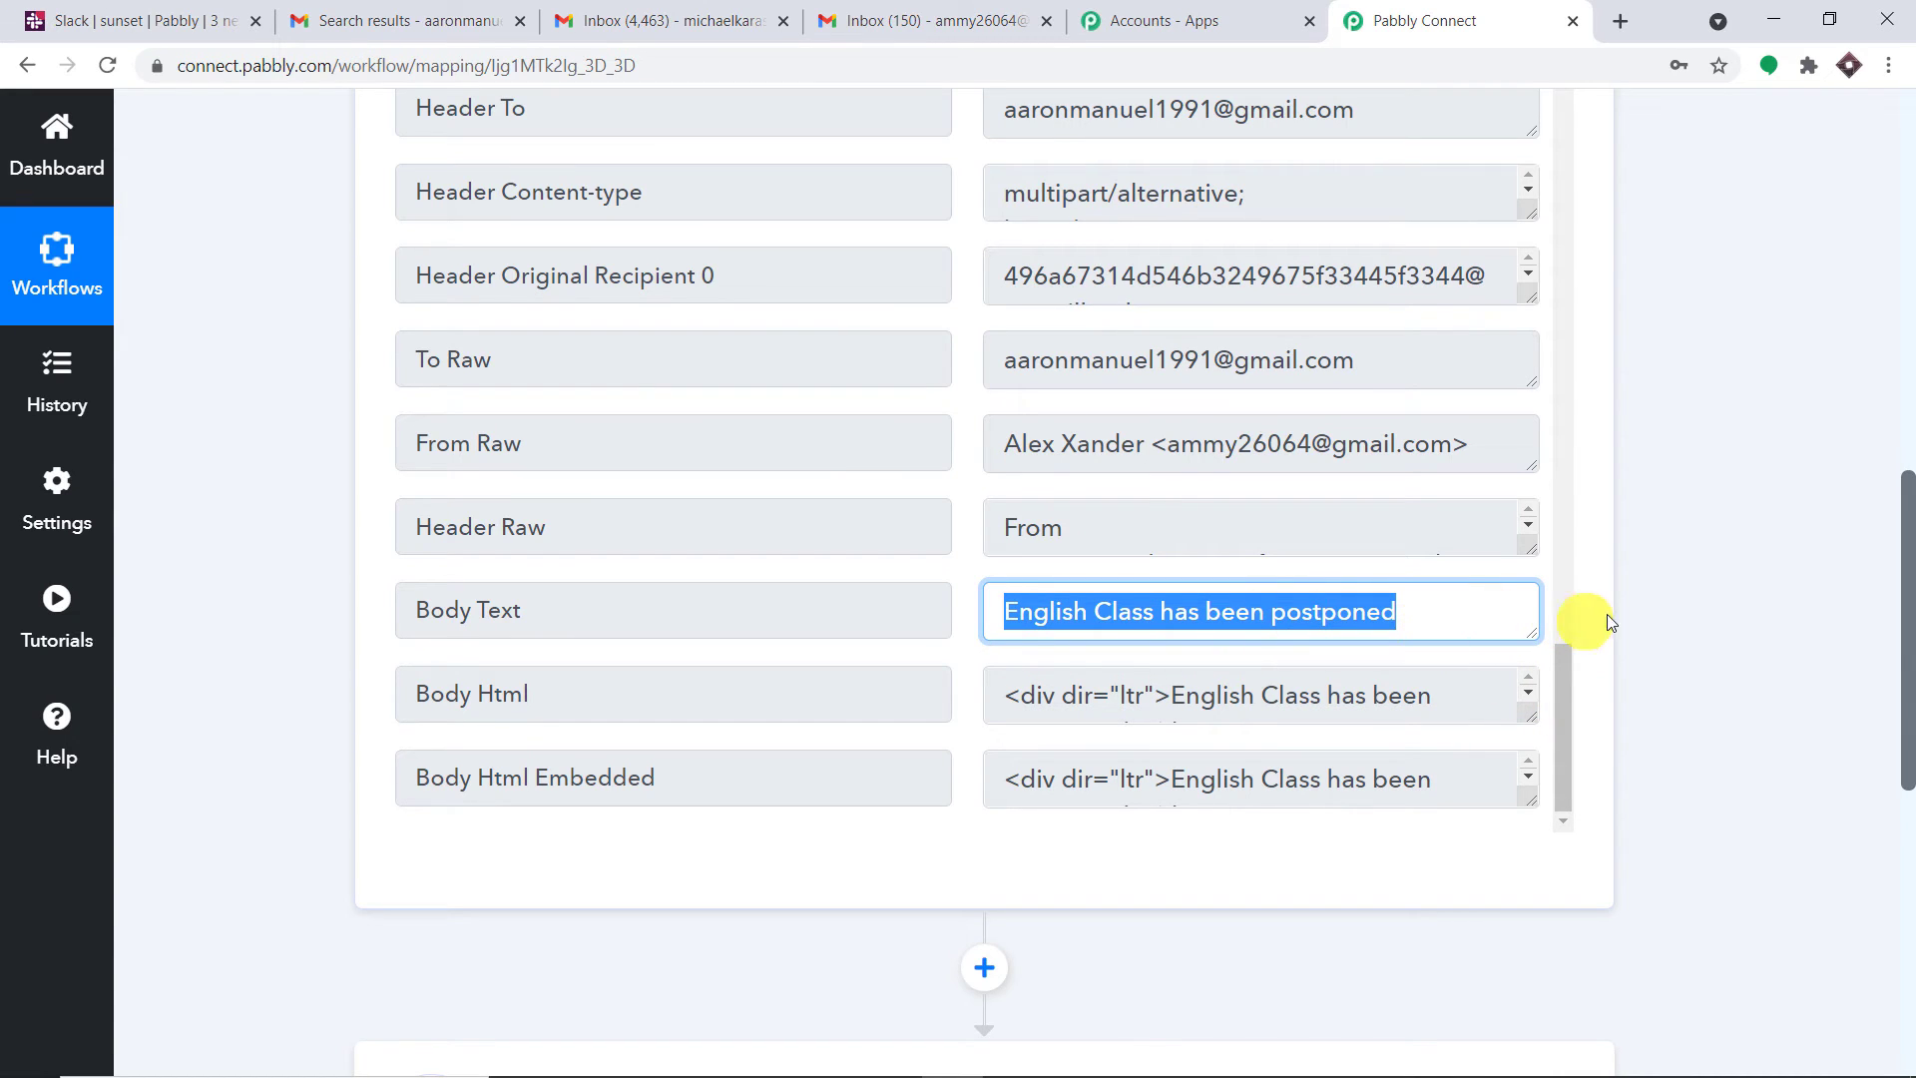
{"action": "scroll", "coordinate": [1909, 618], "scroll_direction": "up", "scroll_amount": 1}
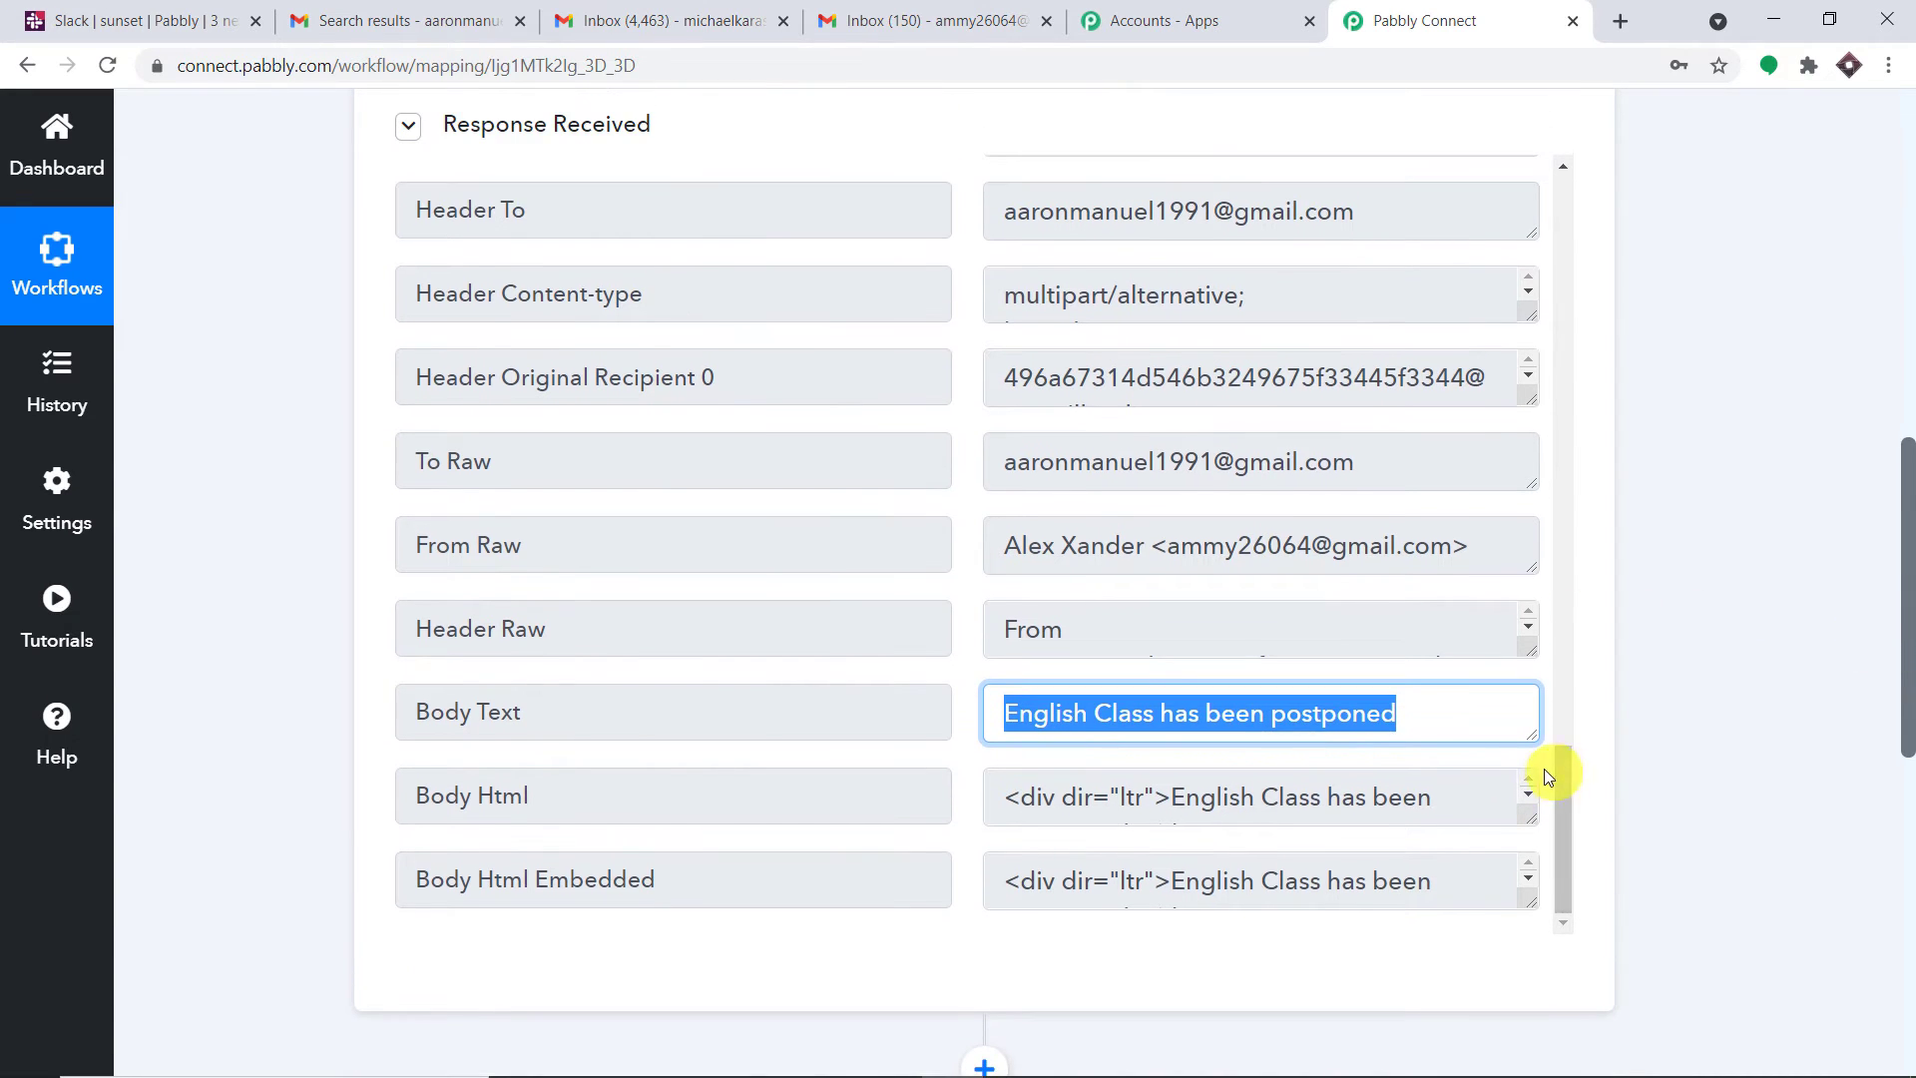
{"action": "left_click_drag", "start_coordinate": [1563, 793], "coordinate": [1504, 220]}
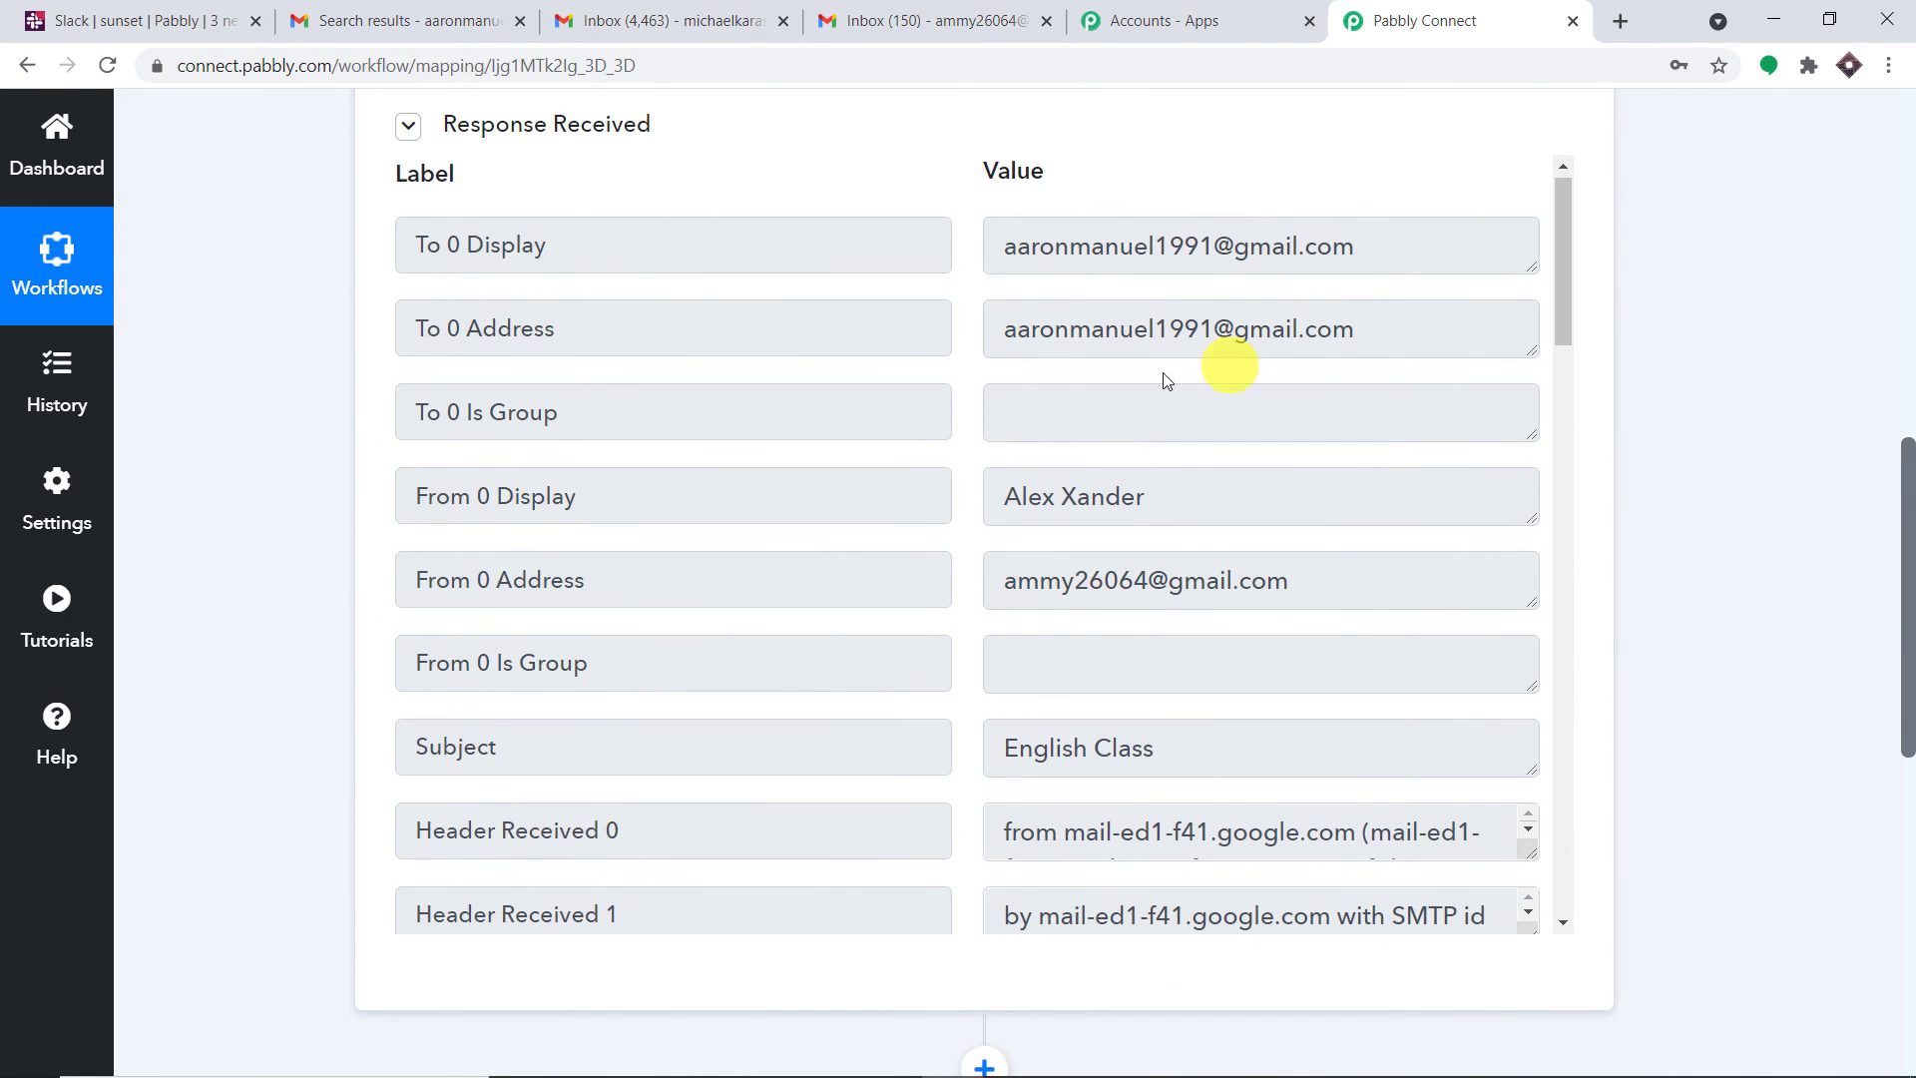
{"action": "left_click", "coordinate": [1117, 491]}
{"action": "left_click_drag", "start_coordinate": [1152, 496], "coordinate": [977, 494]}
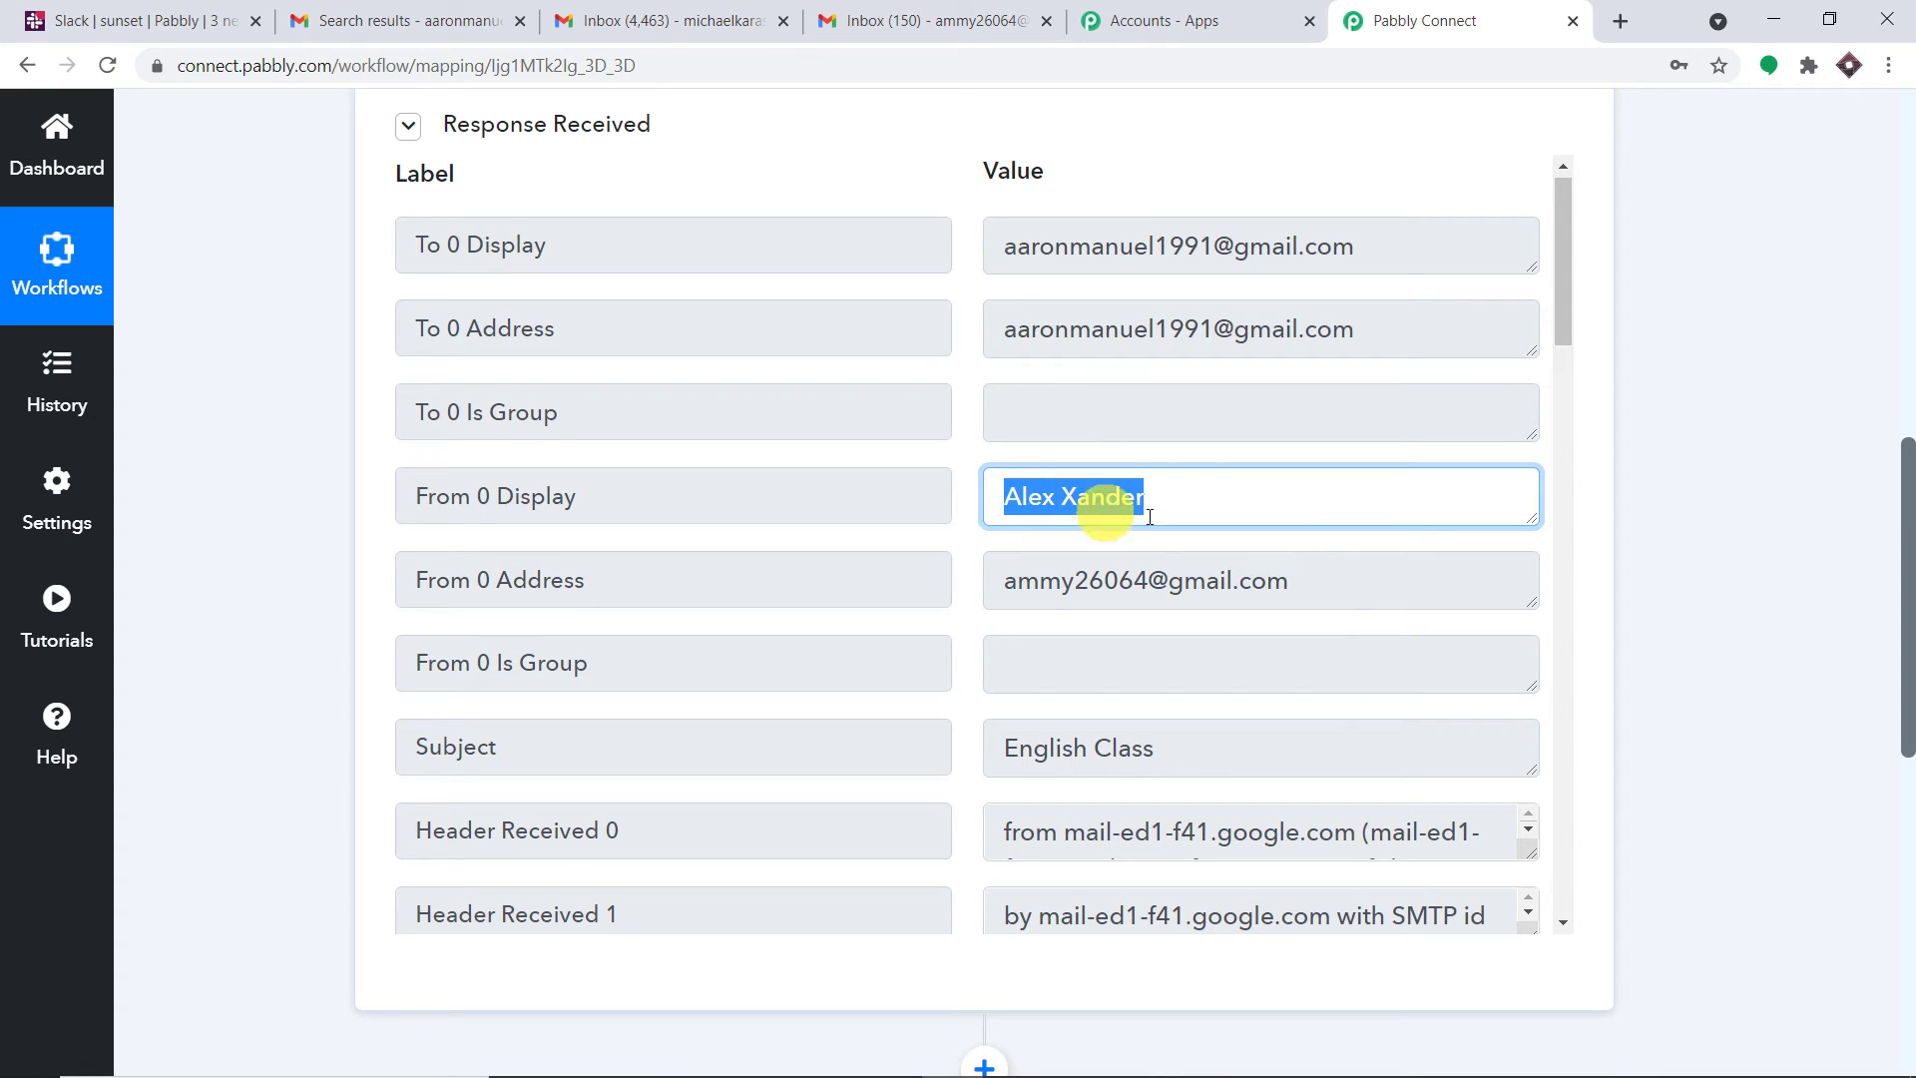
{"action": "left_click", "coordinate": [1308, 580]}
{"action": "left_click_drag", "start_coordinate": [1308, 580], "coordinate": [992, 578]}
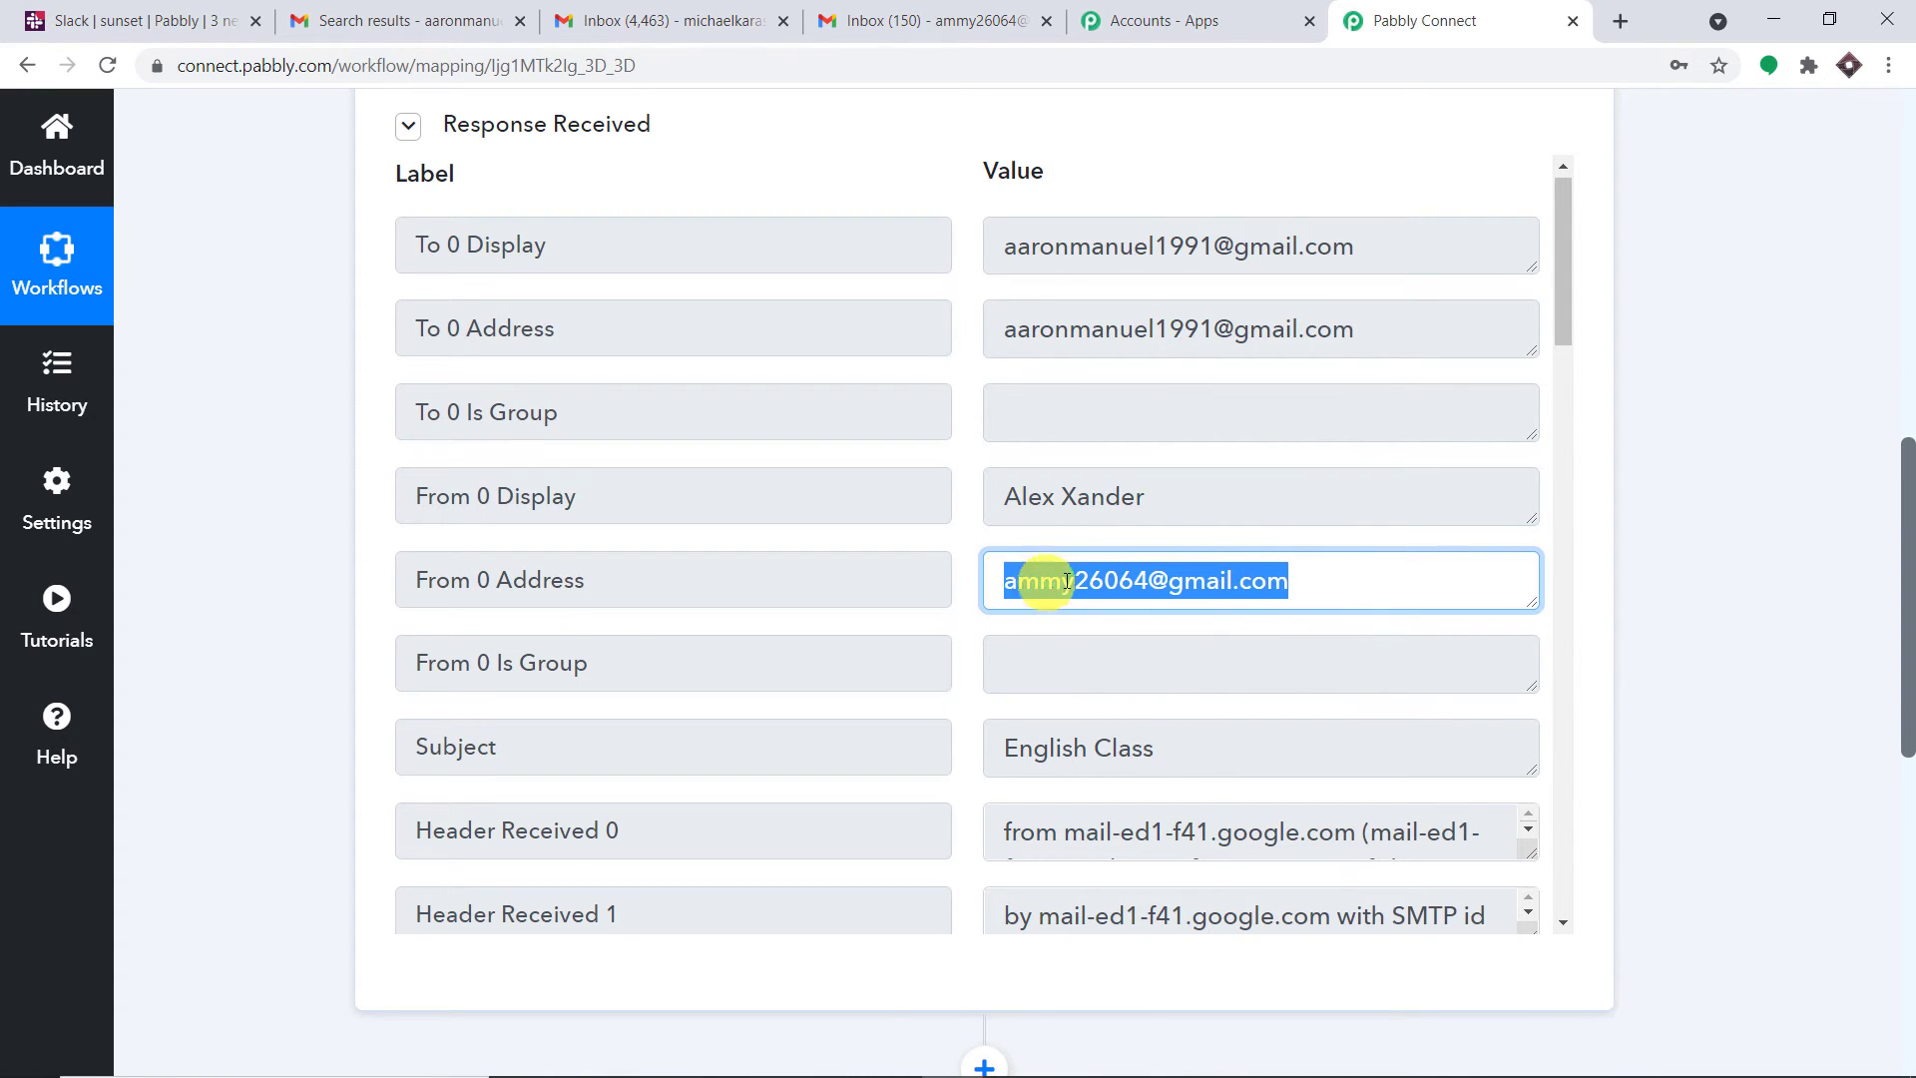
{"action": "scroll", "coordinate": [1197, 574], "scroll_direction": "down", "scroll_amount": 1}
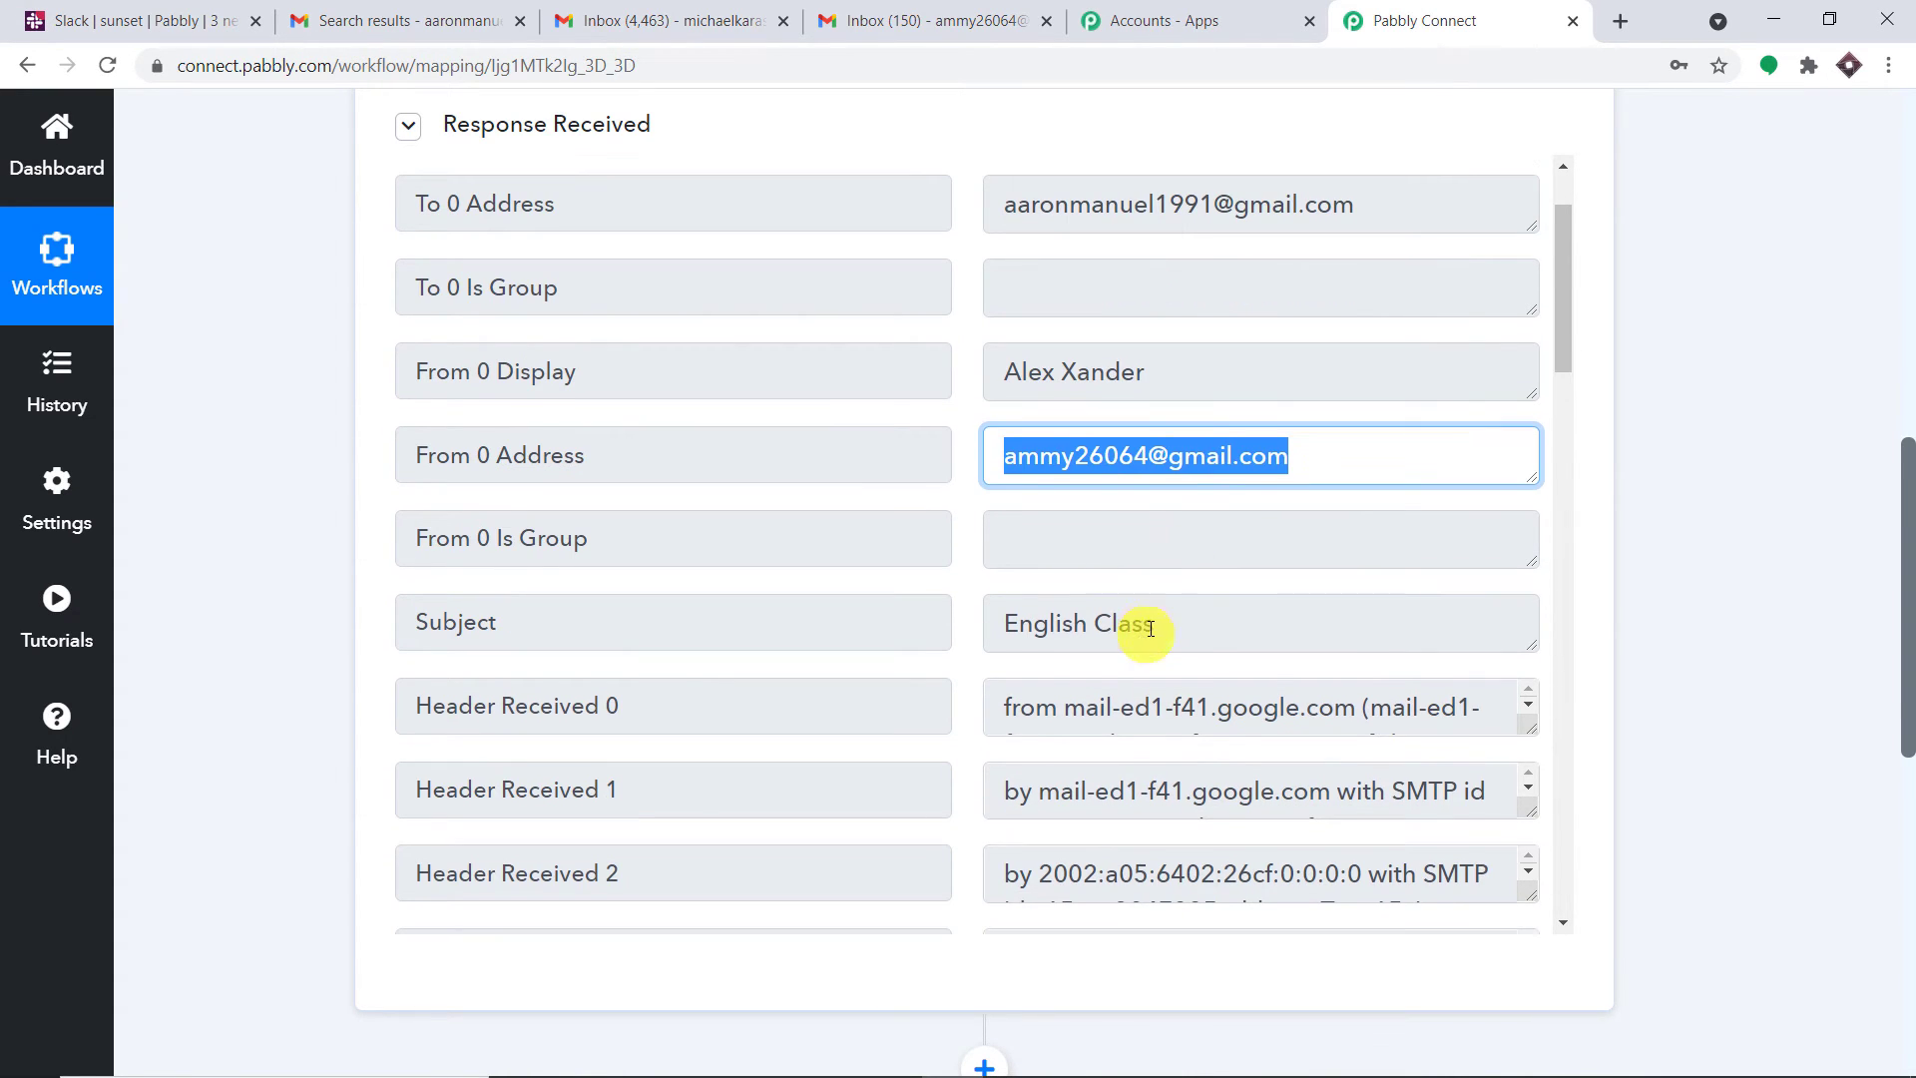
{"action": "left_click_drag", "start_coordinate": [1156, 625], "coordinate": [976, 638]}
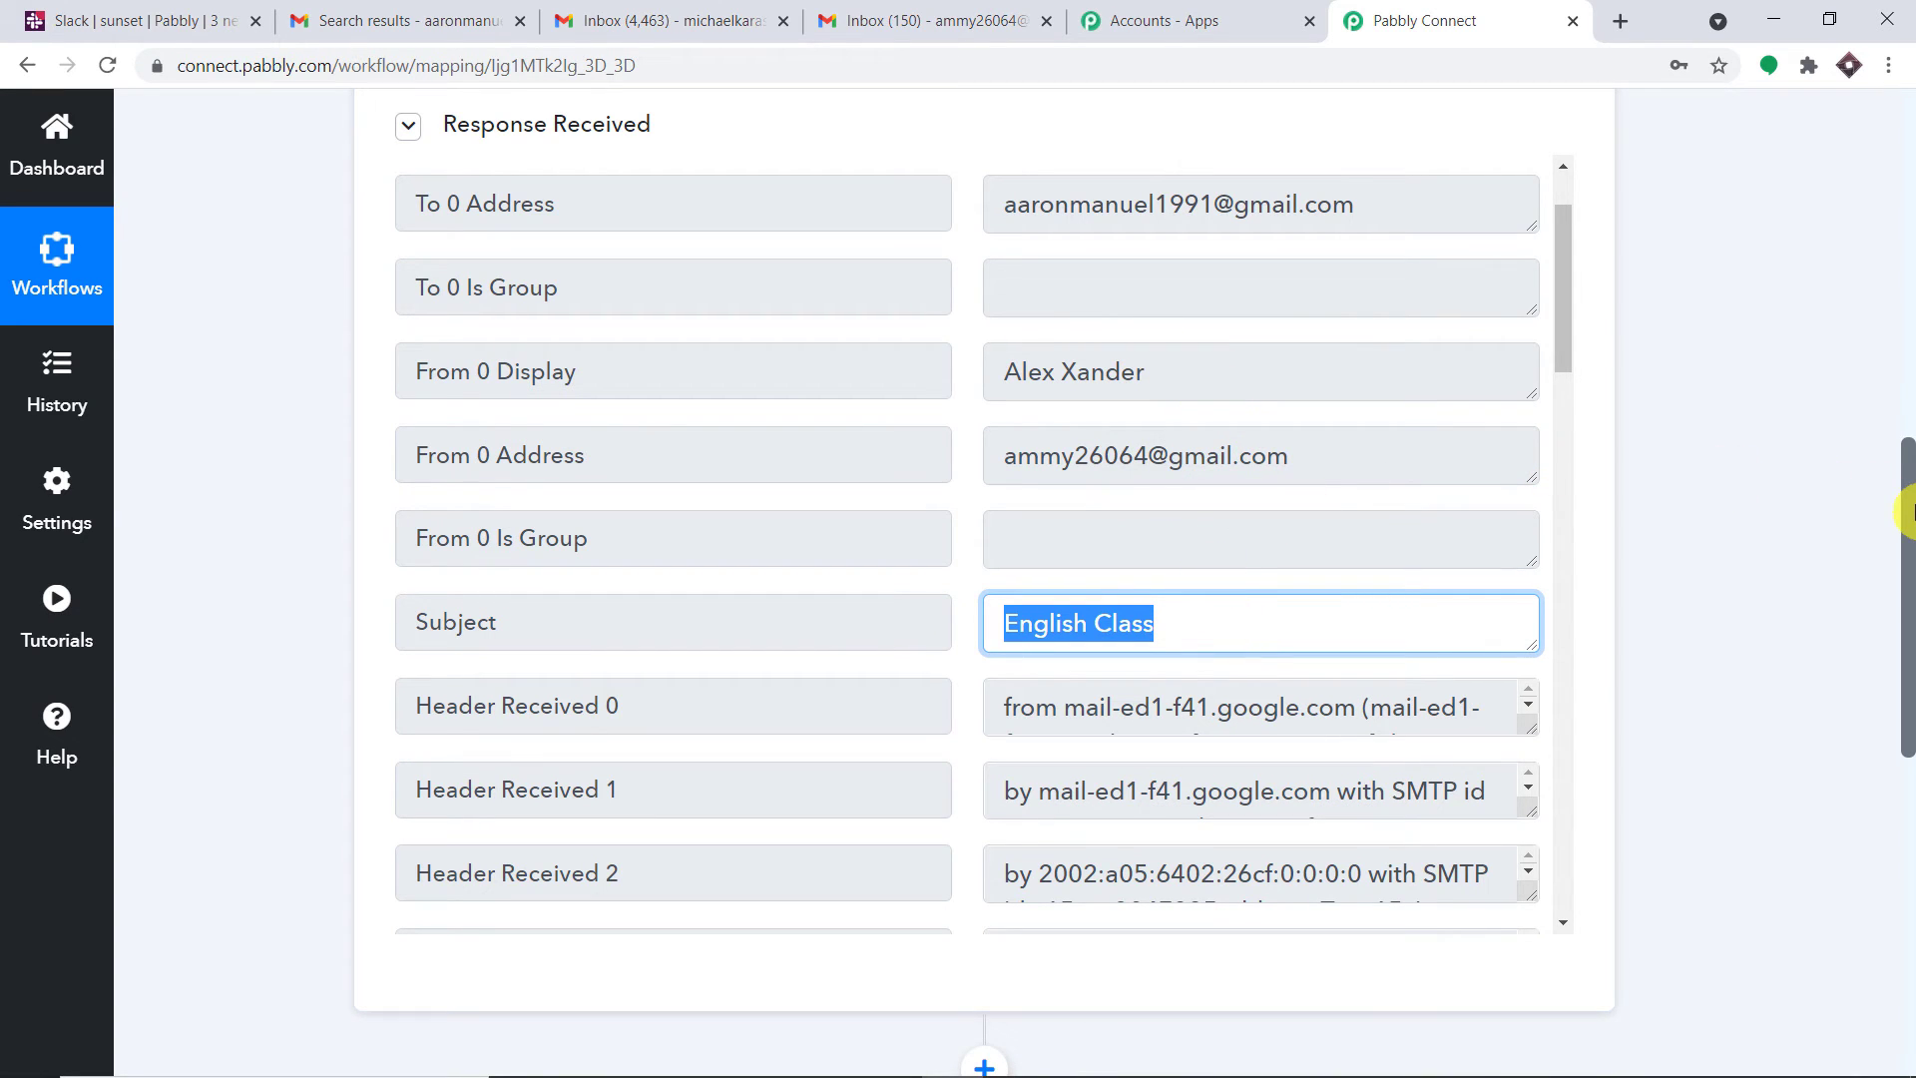
{"action": "left_click_drag", "start_coordinate": [1908, 512], "coordinate": [1883, 749]}
Choose Slack as the app for the second workflow step
{"action": "left_click", "coordinate": [768, 469]}
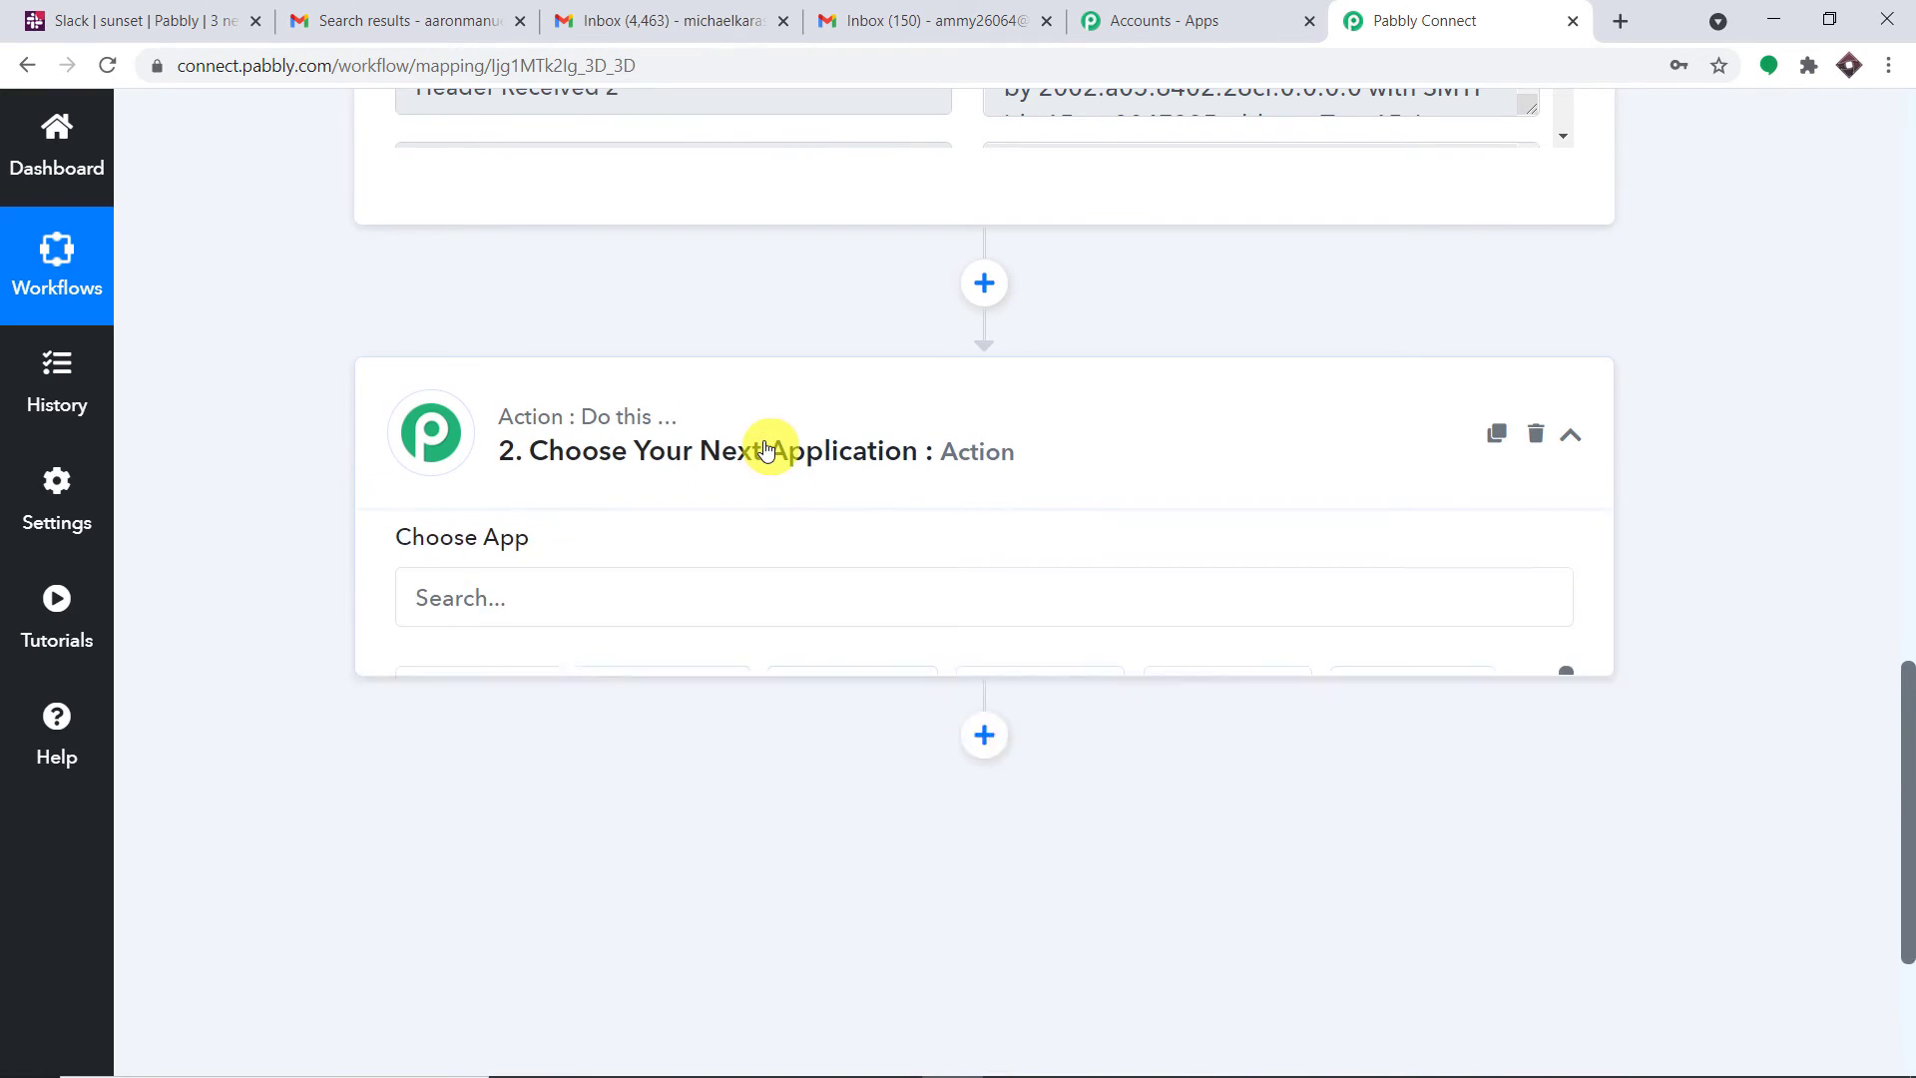
{"action": "left_click", "coordinate": [589, 623]}
{"action": "type", "text": "s"}
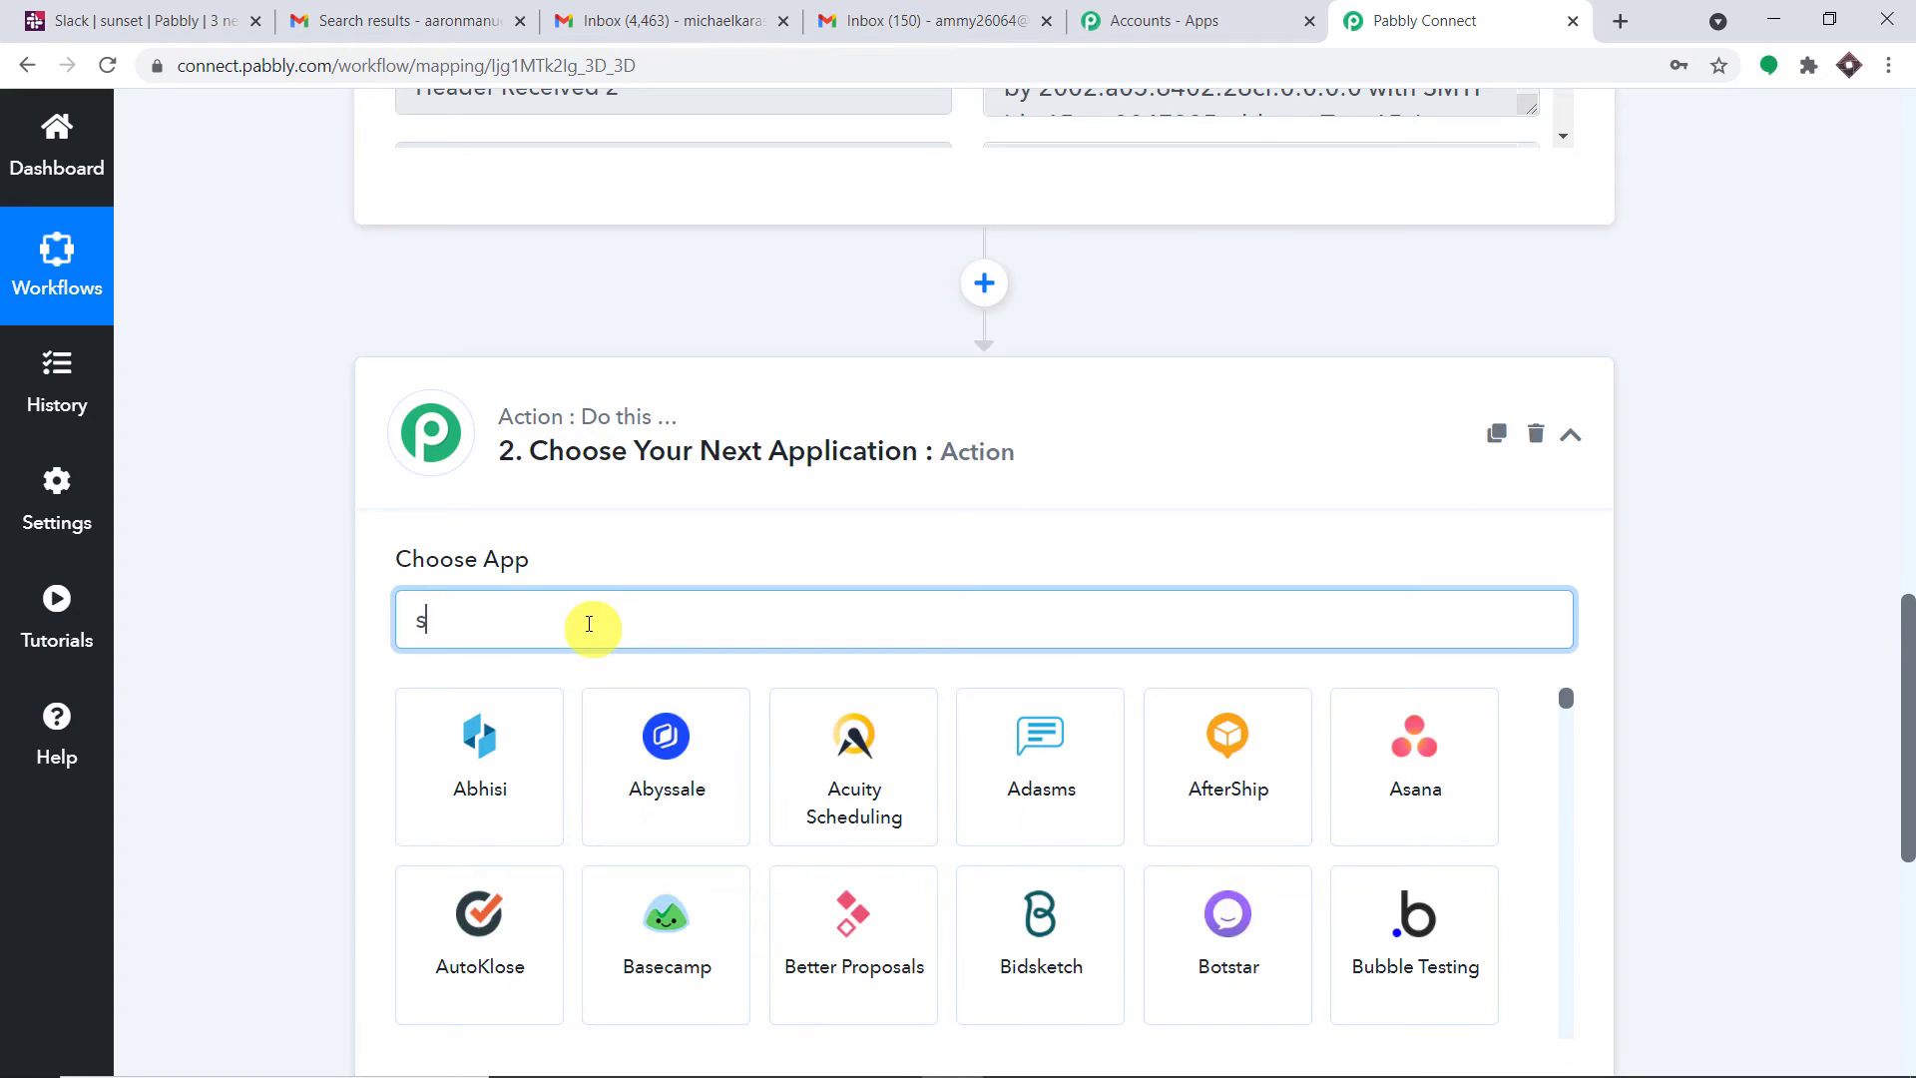
{"action": "type", "text": "lac"}
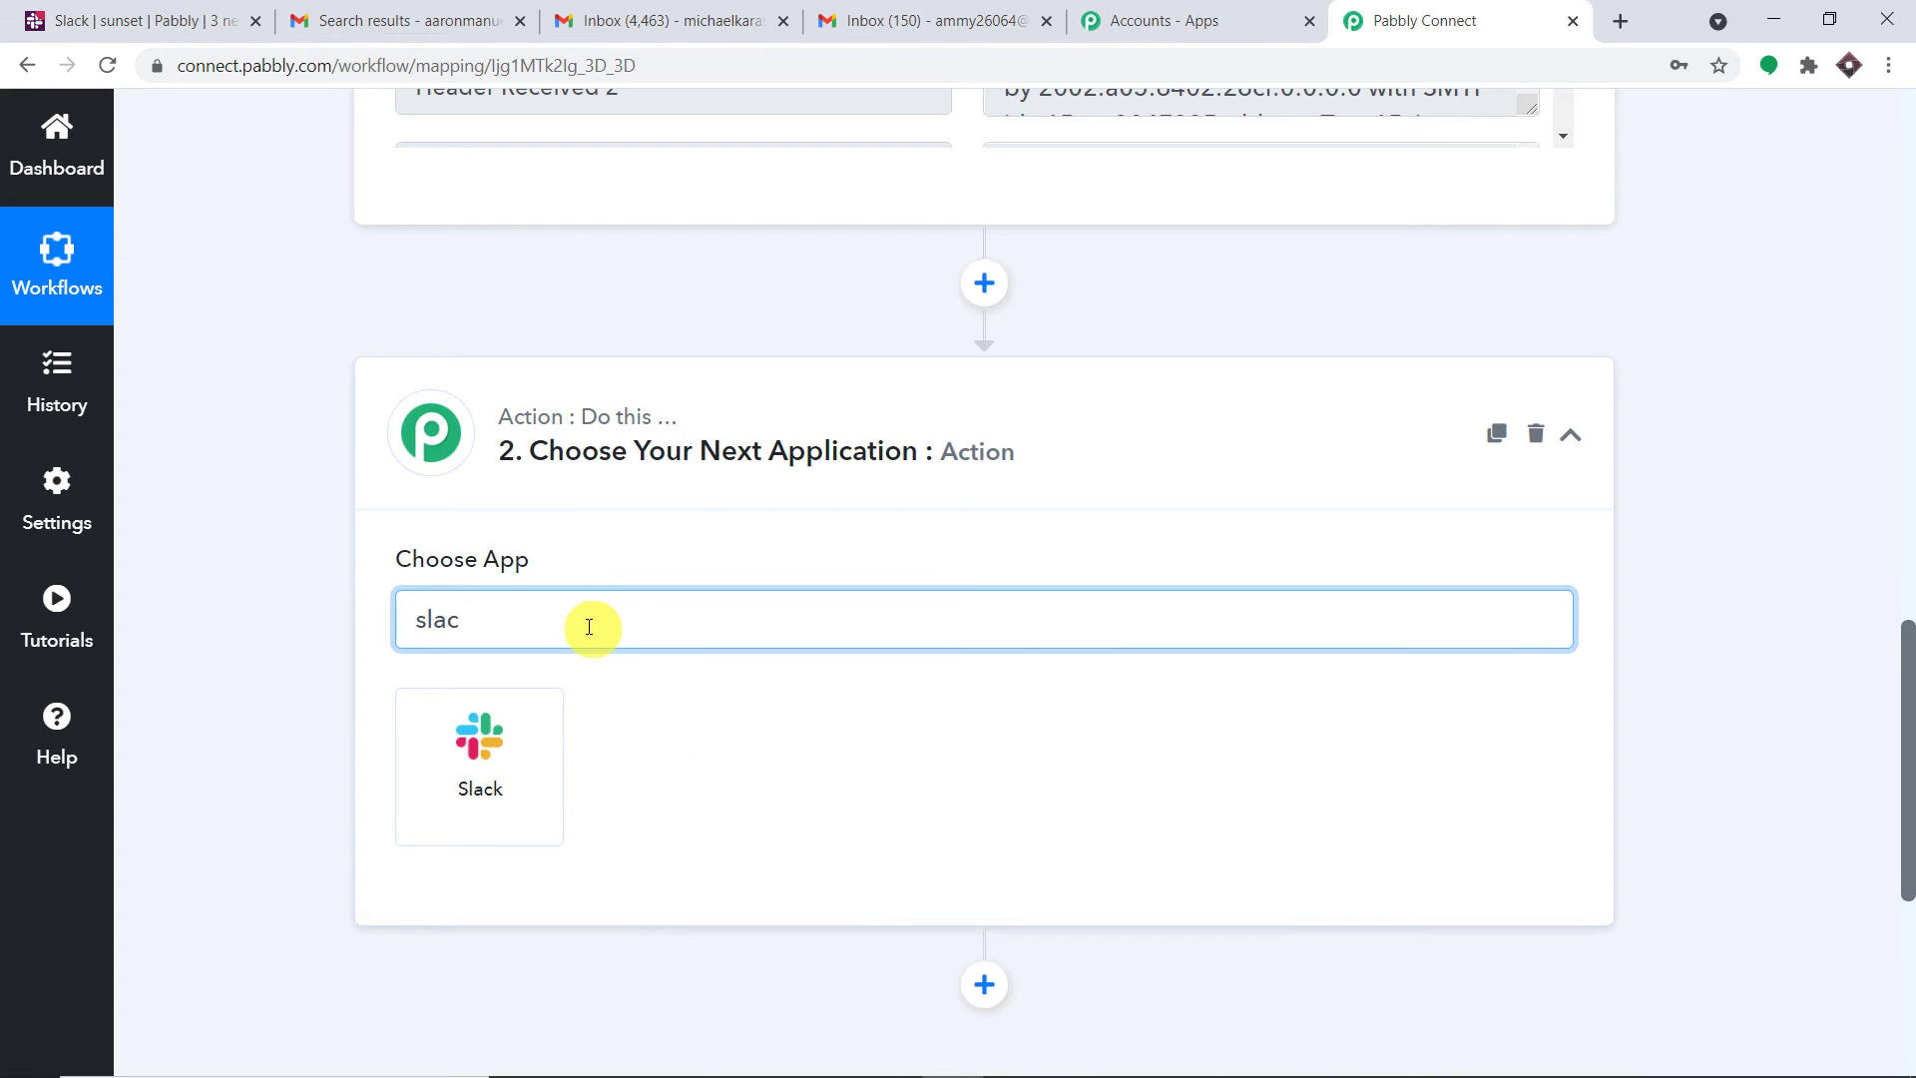
{"action": "left_click", "coordinate": [499, 746]}
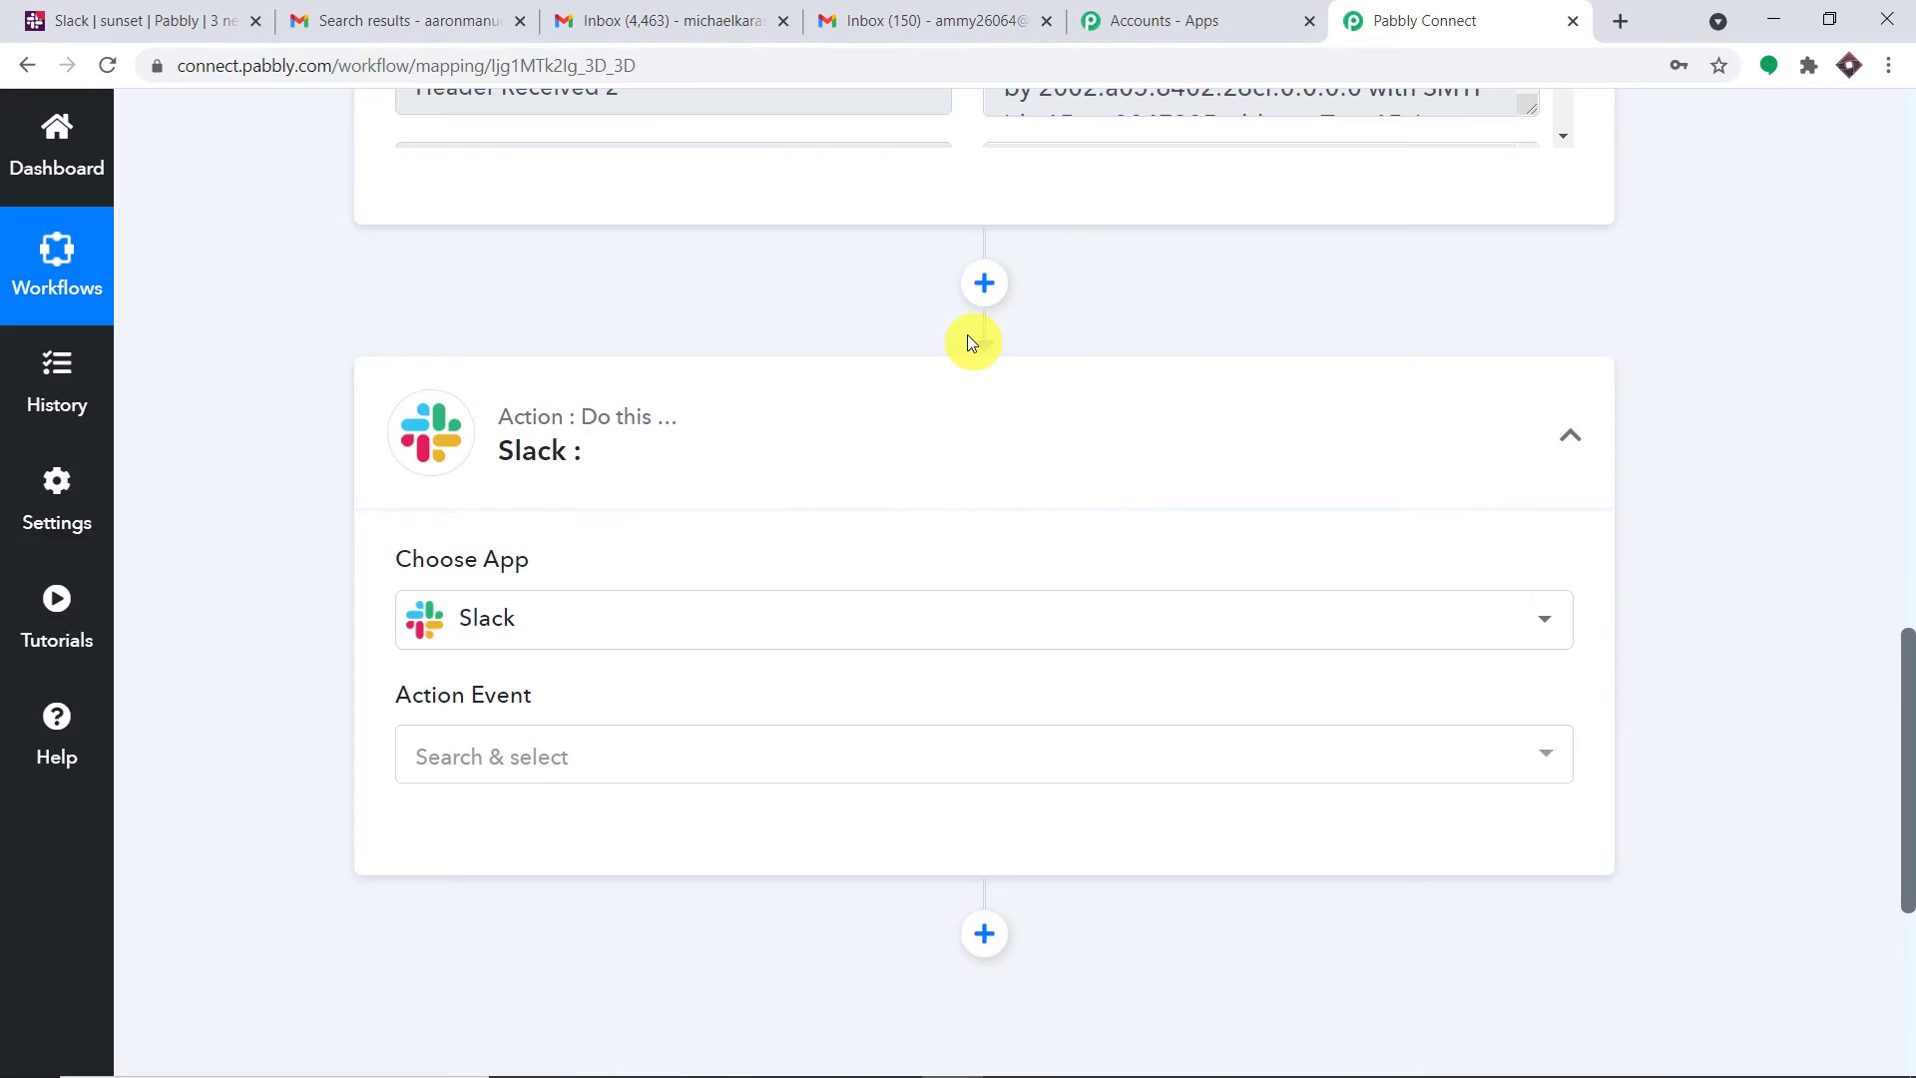
Set the action event to Send Channel Message (without Image) and start a new Slack connection
{"action": "left_click", "coordinate": [644, 754]}
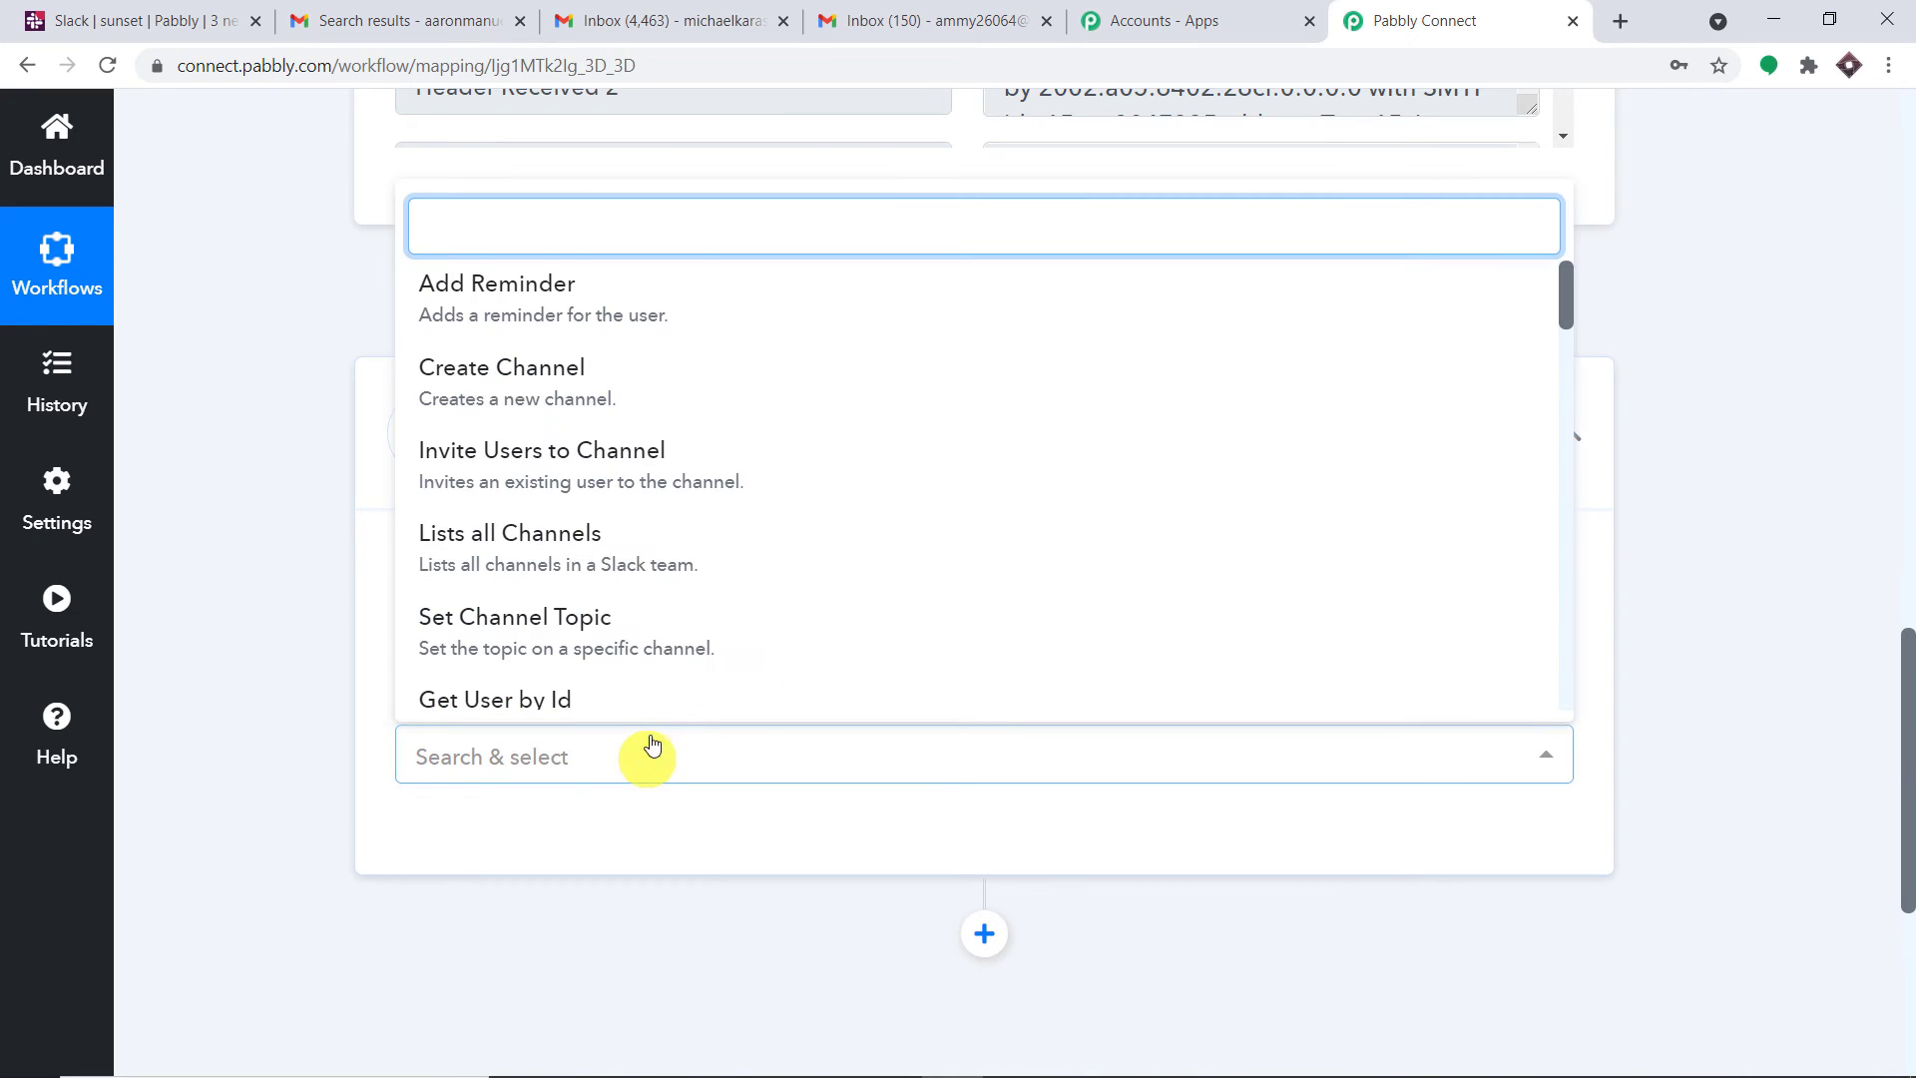
{"action": "type", "text": "send"}
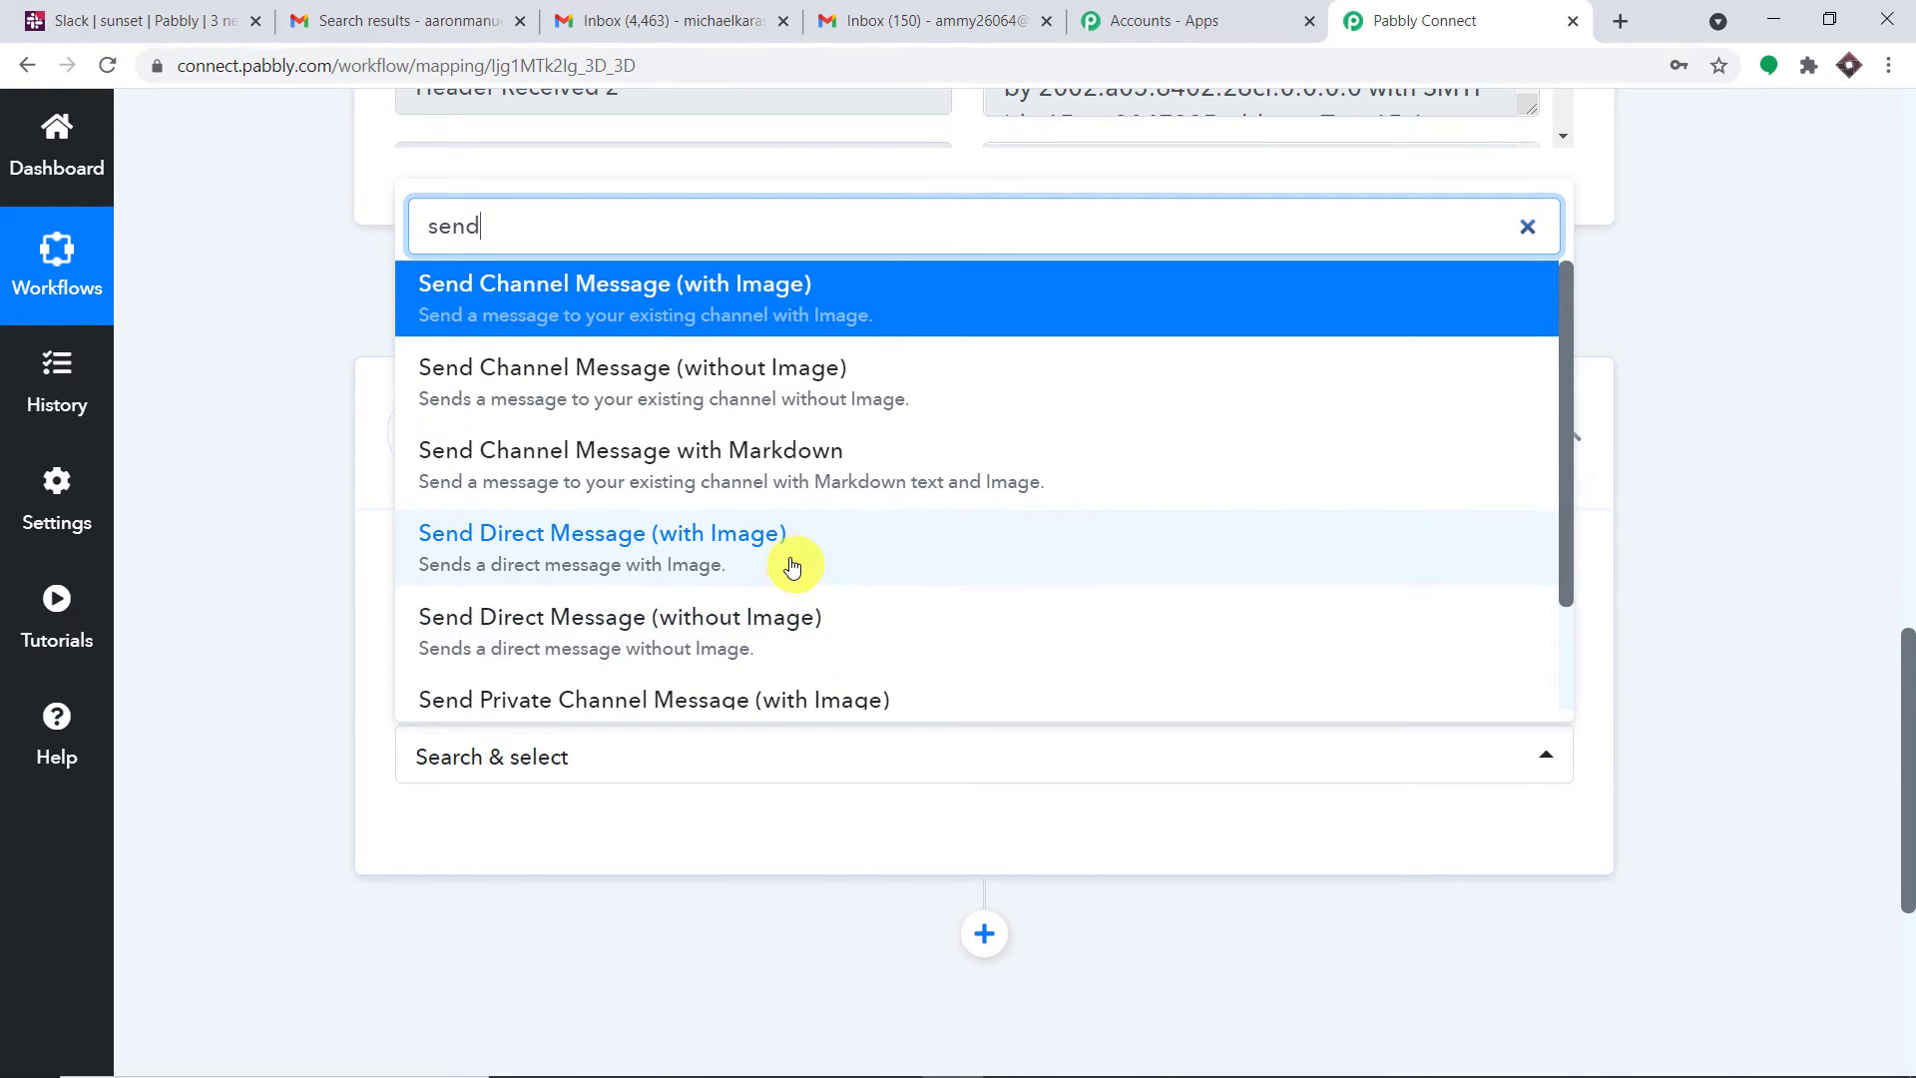
{"action": "left_click", "coordinate": [769, 625]}
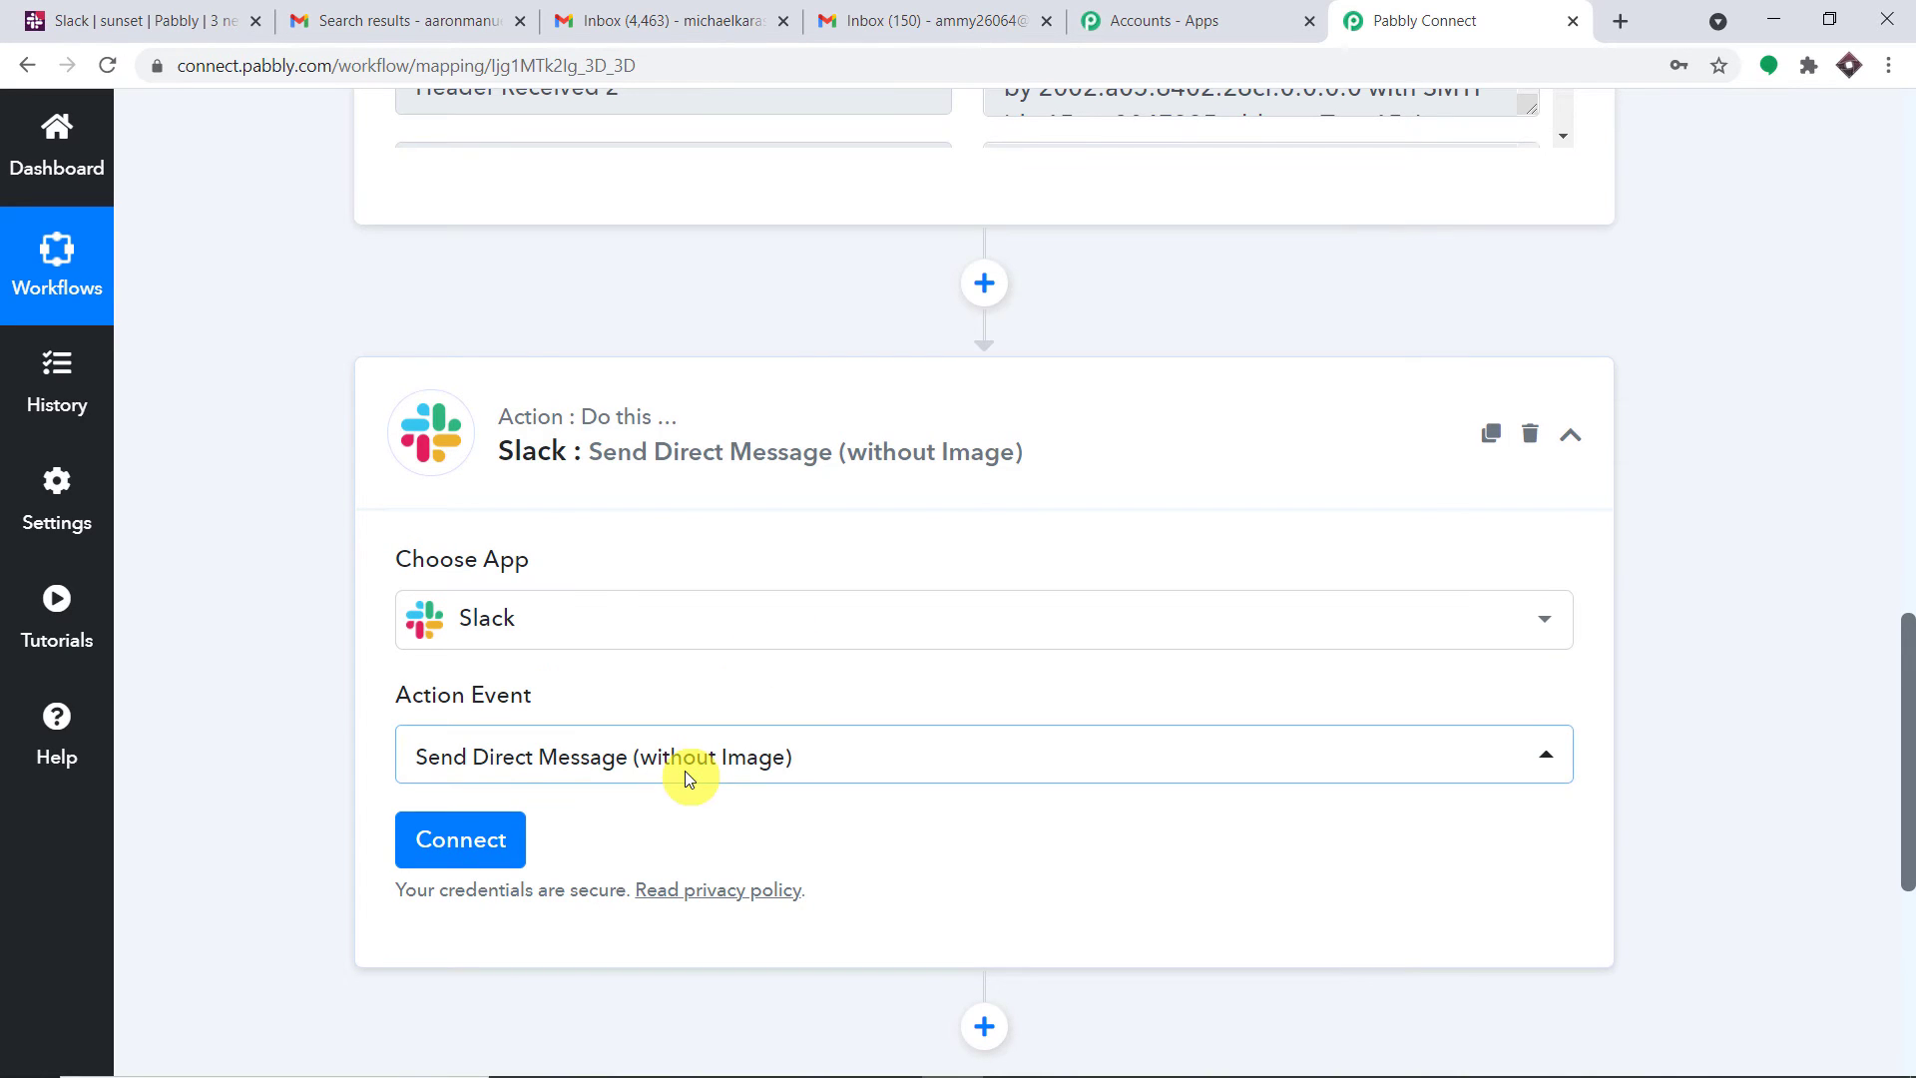
{"action": "left_click", "coordinate": [684, 770]}
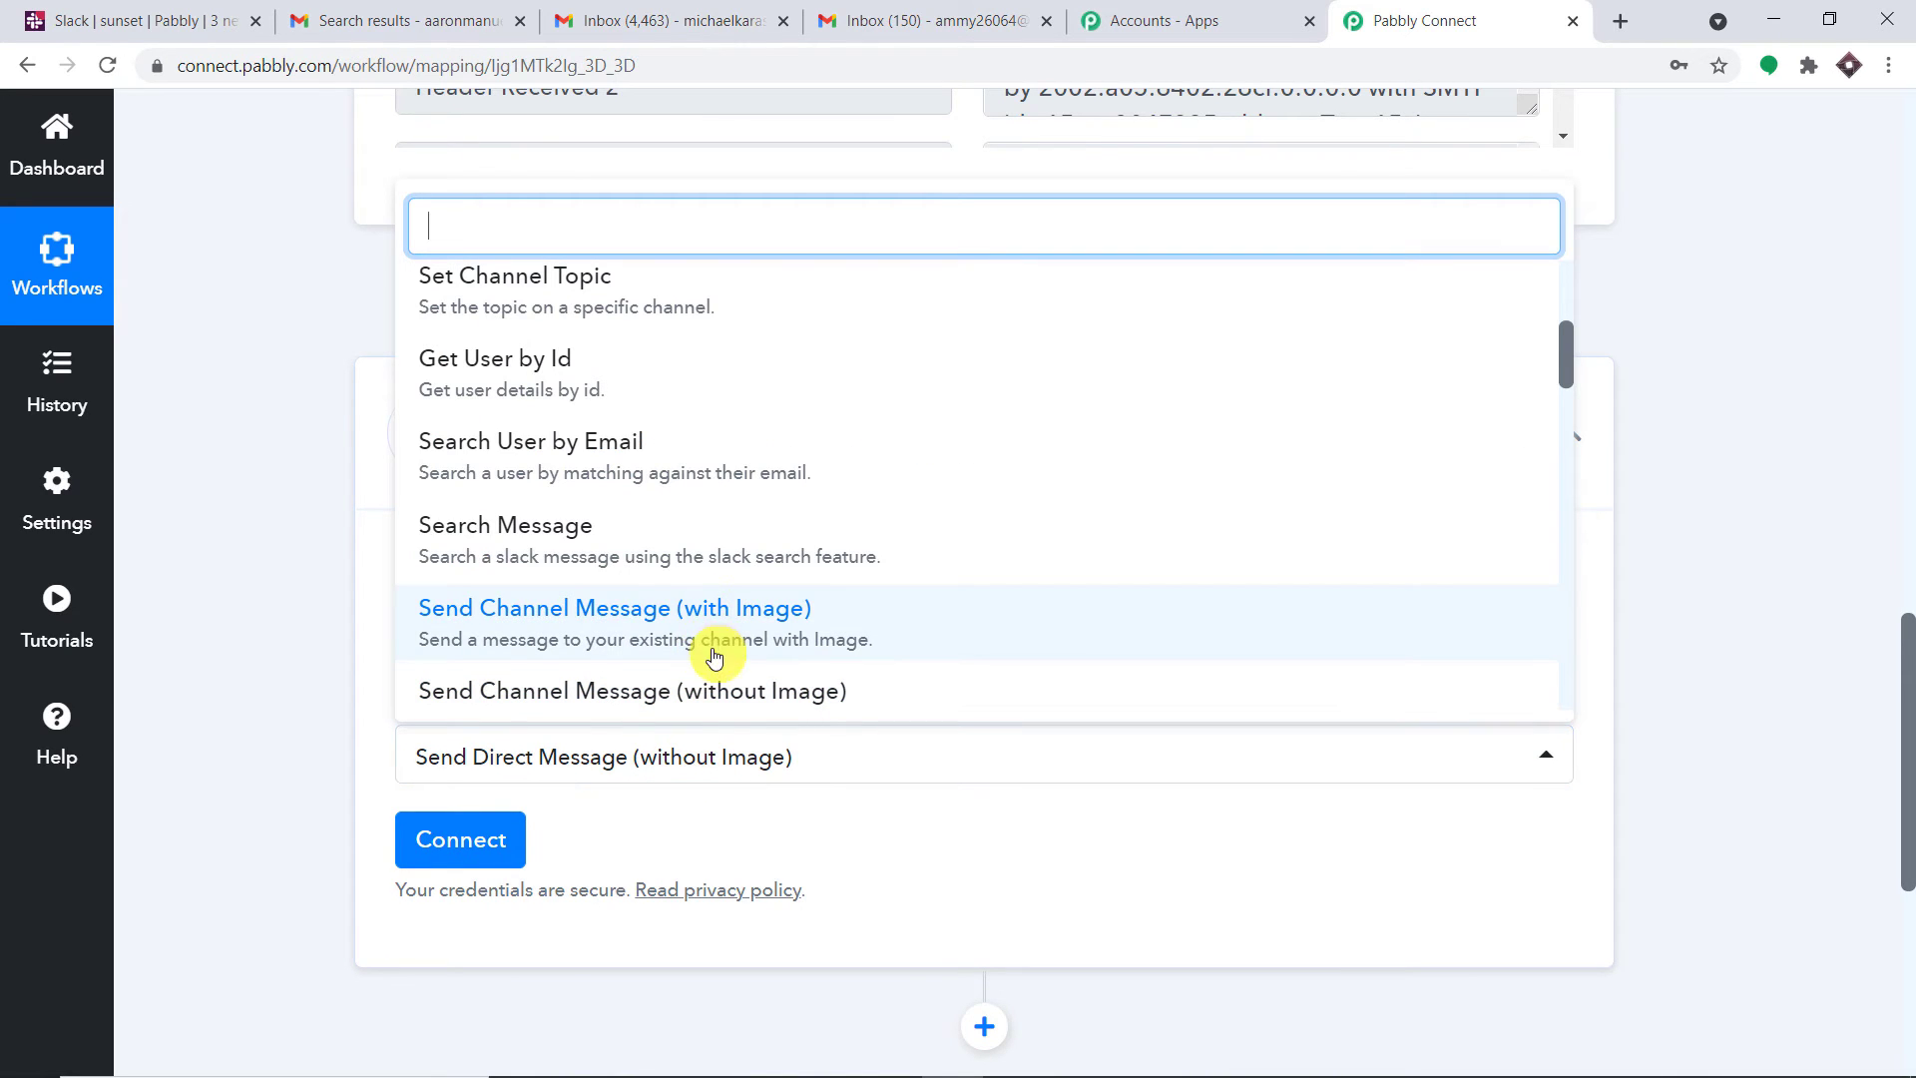
{"action": "left_click", "coordinate": [729, 690]}
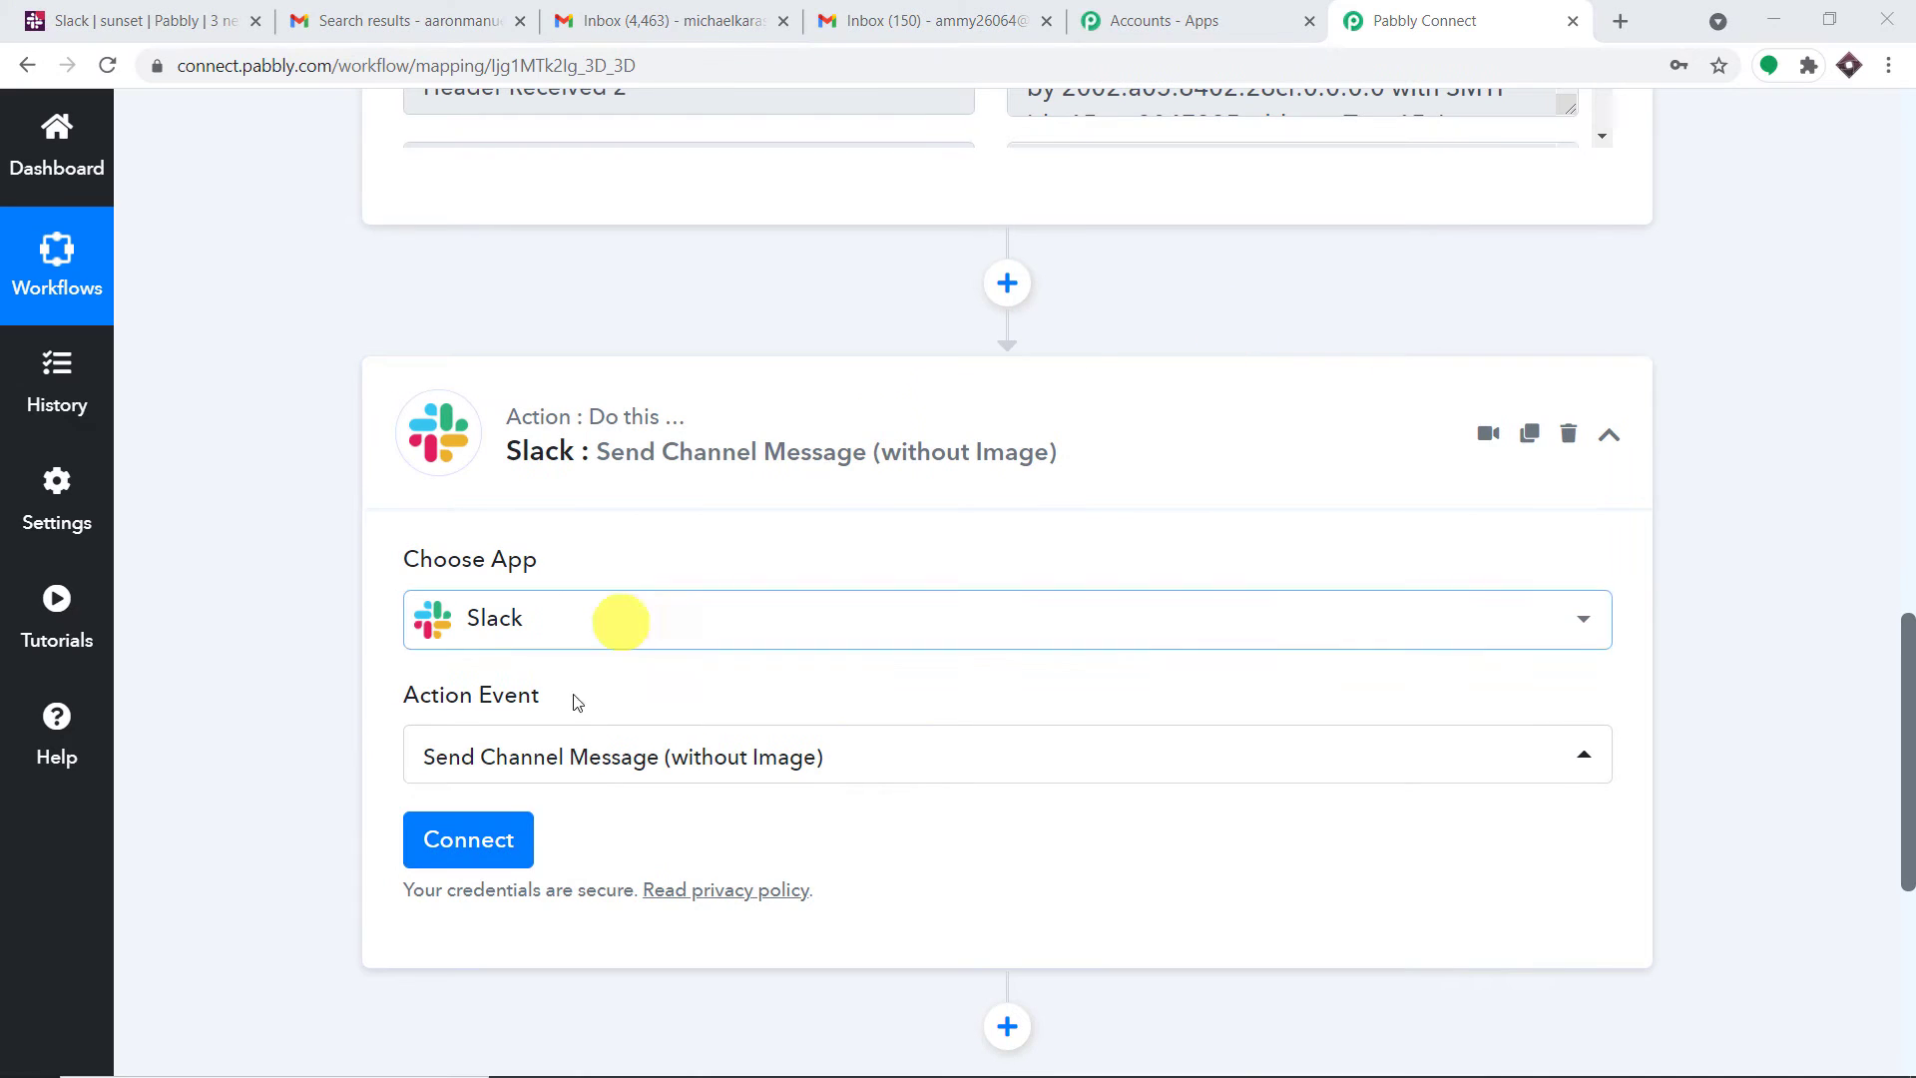
{"action": "left_click", "coordinate": [487, 846]}
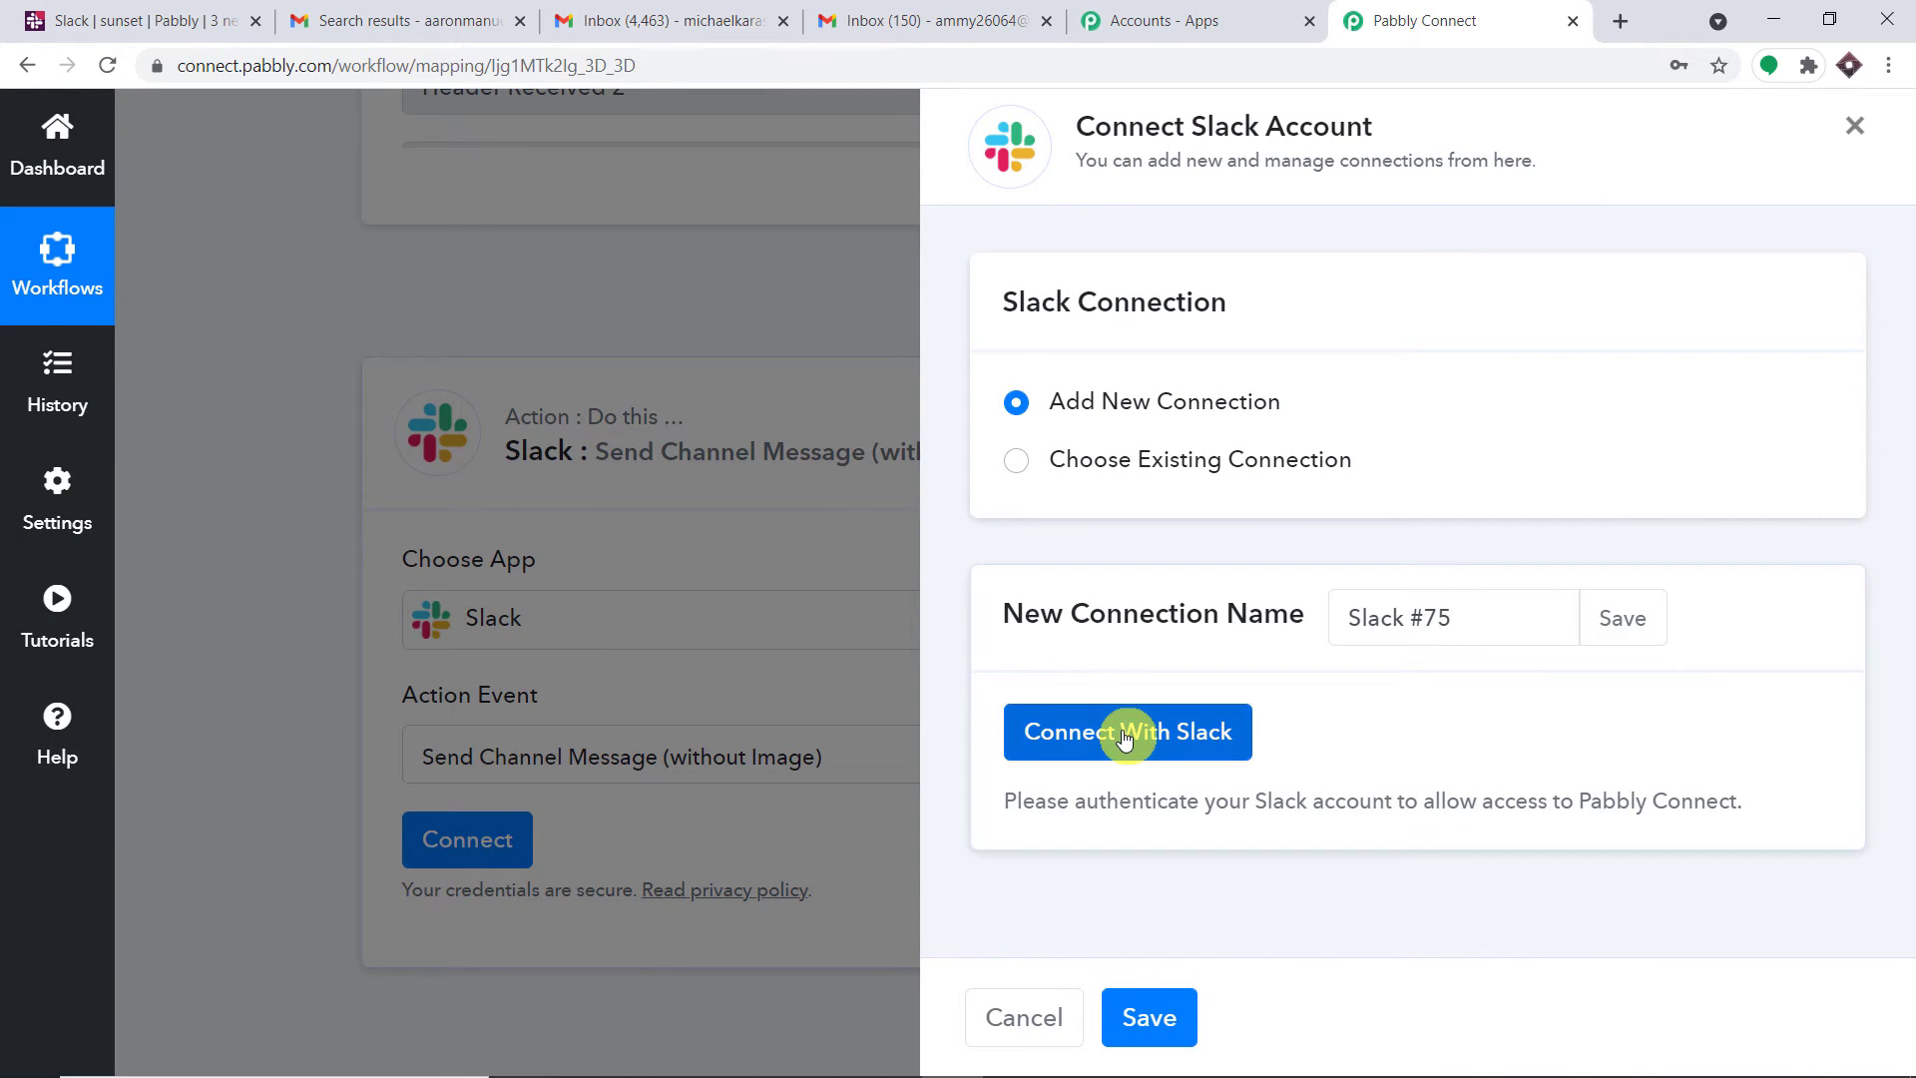
{"action": "left_click", "coordinate": [1125, 735]}
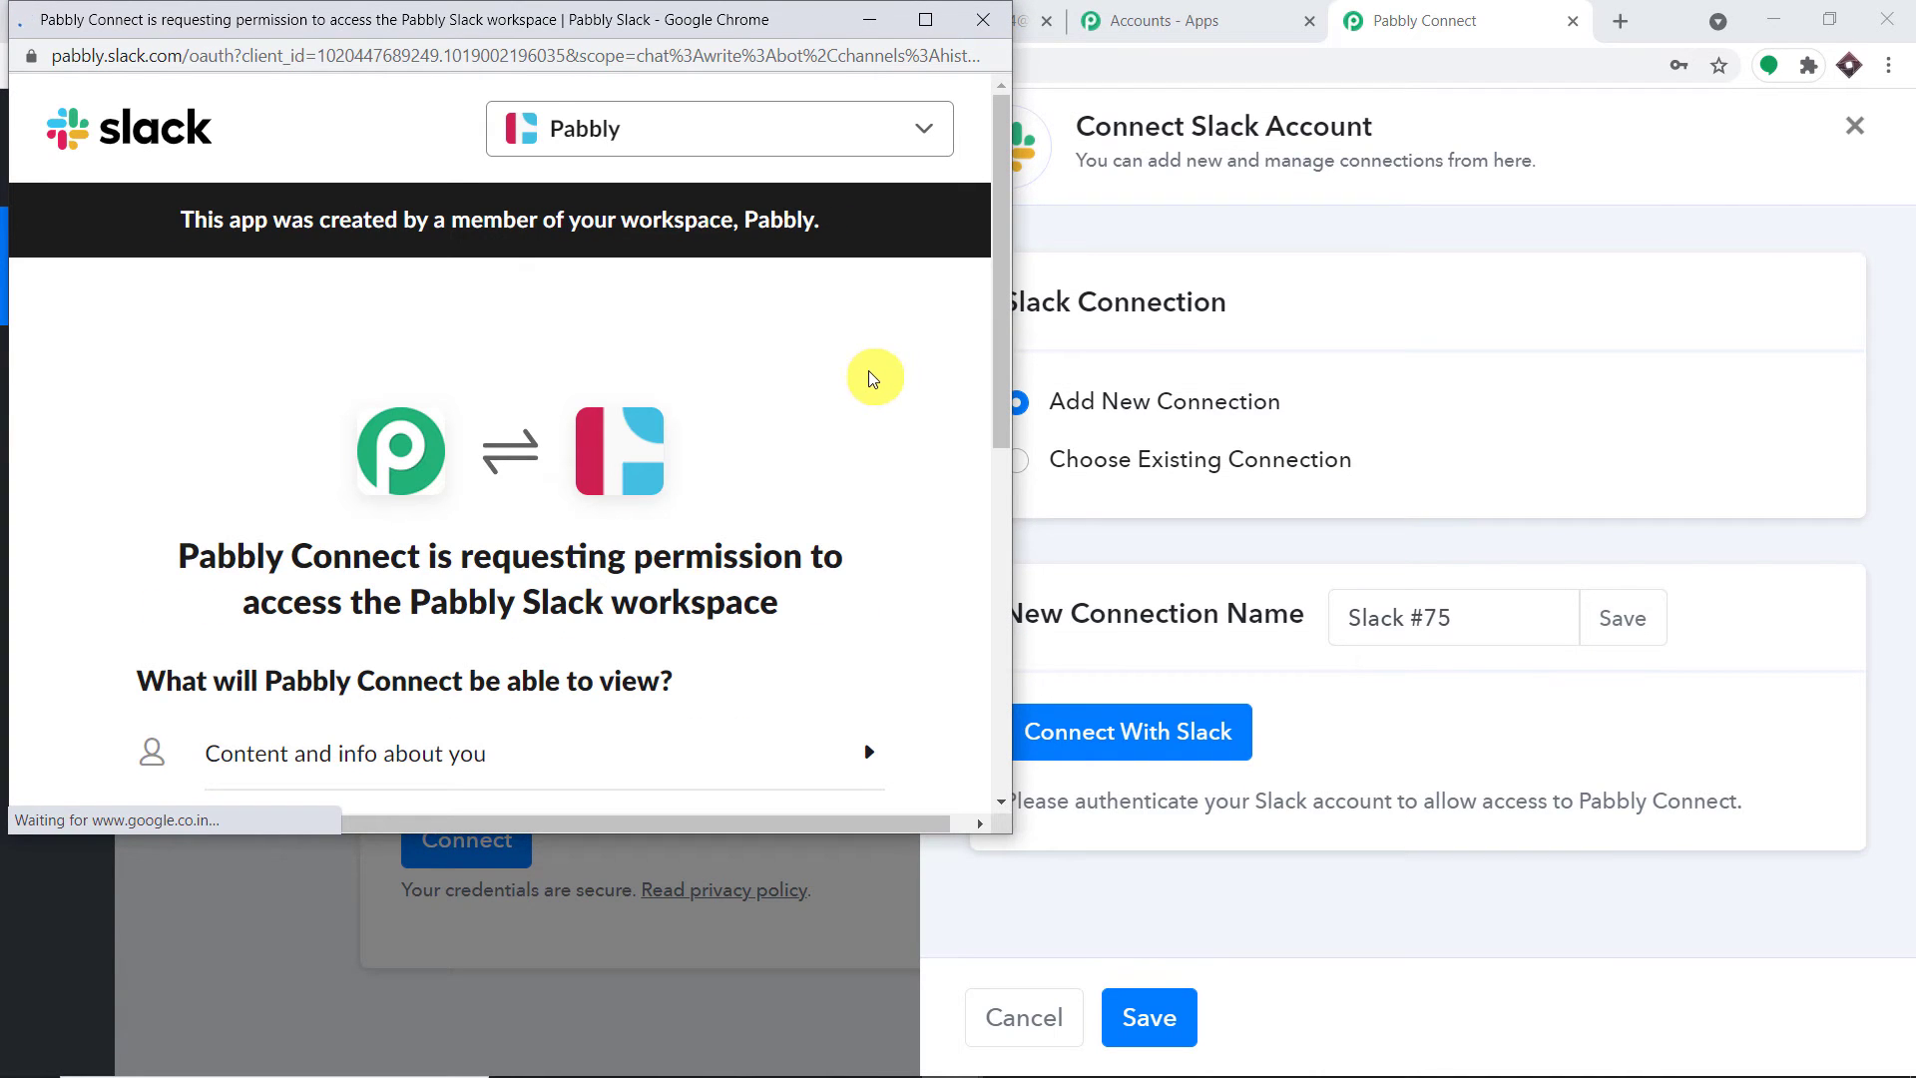
Allow Pabbly Connect access to the Pabbly Slack workspace and dismiss the success message
{"action": "scroll", "coordinate": [788, 455], "scroll_direction": "down", "scroll_amount": 6}
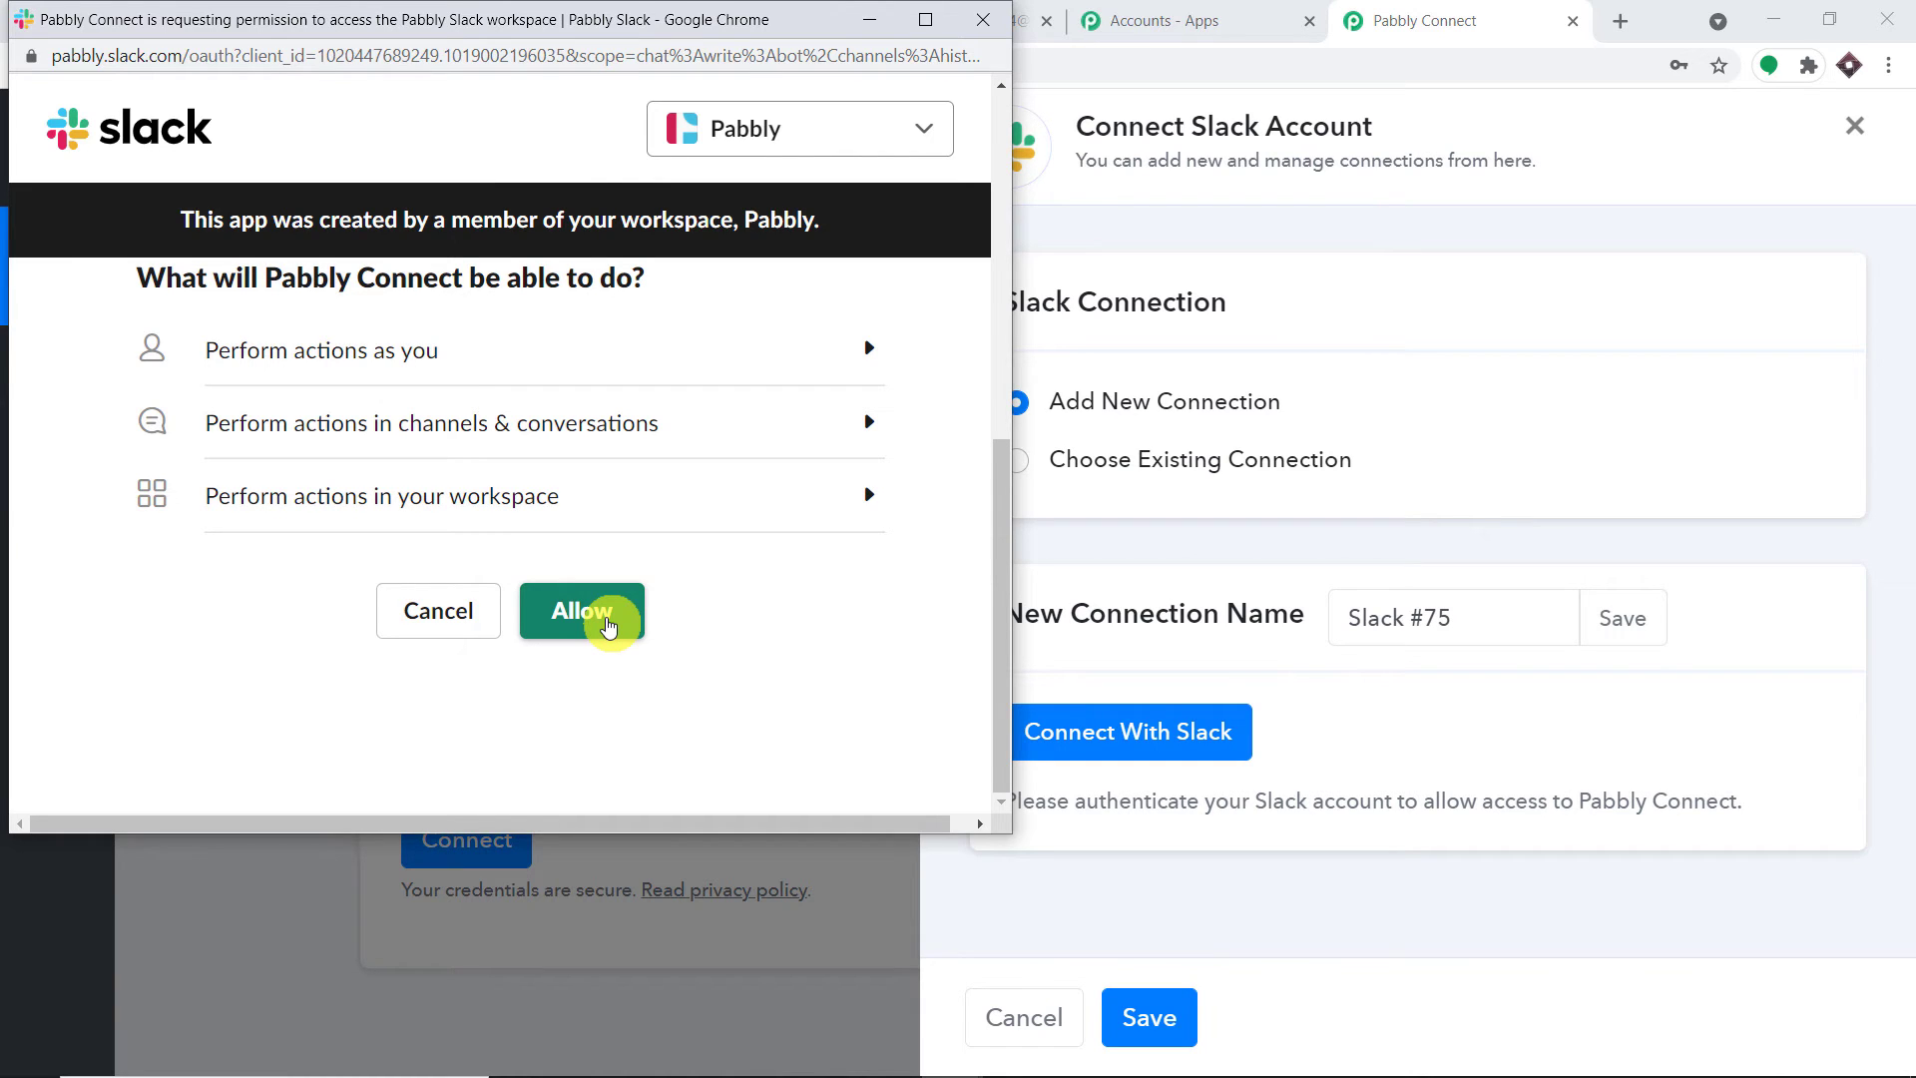
{"action": "left_click", "coordinate": [609, 626]}
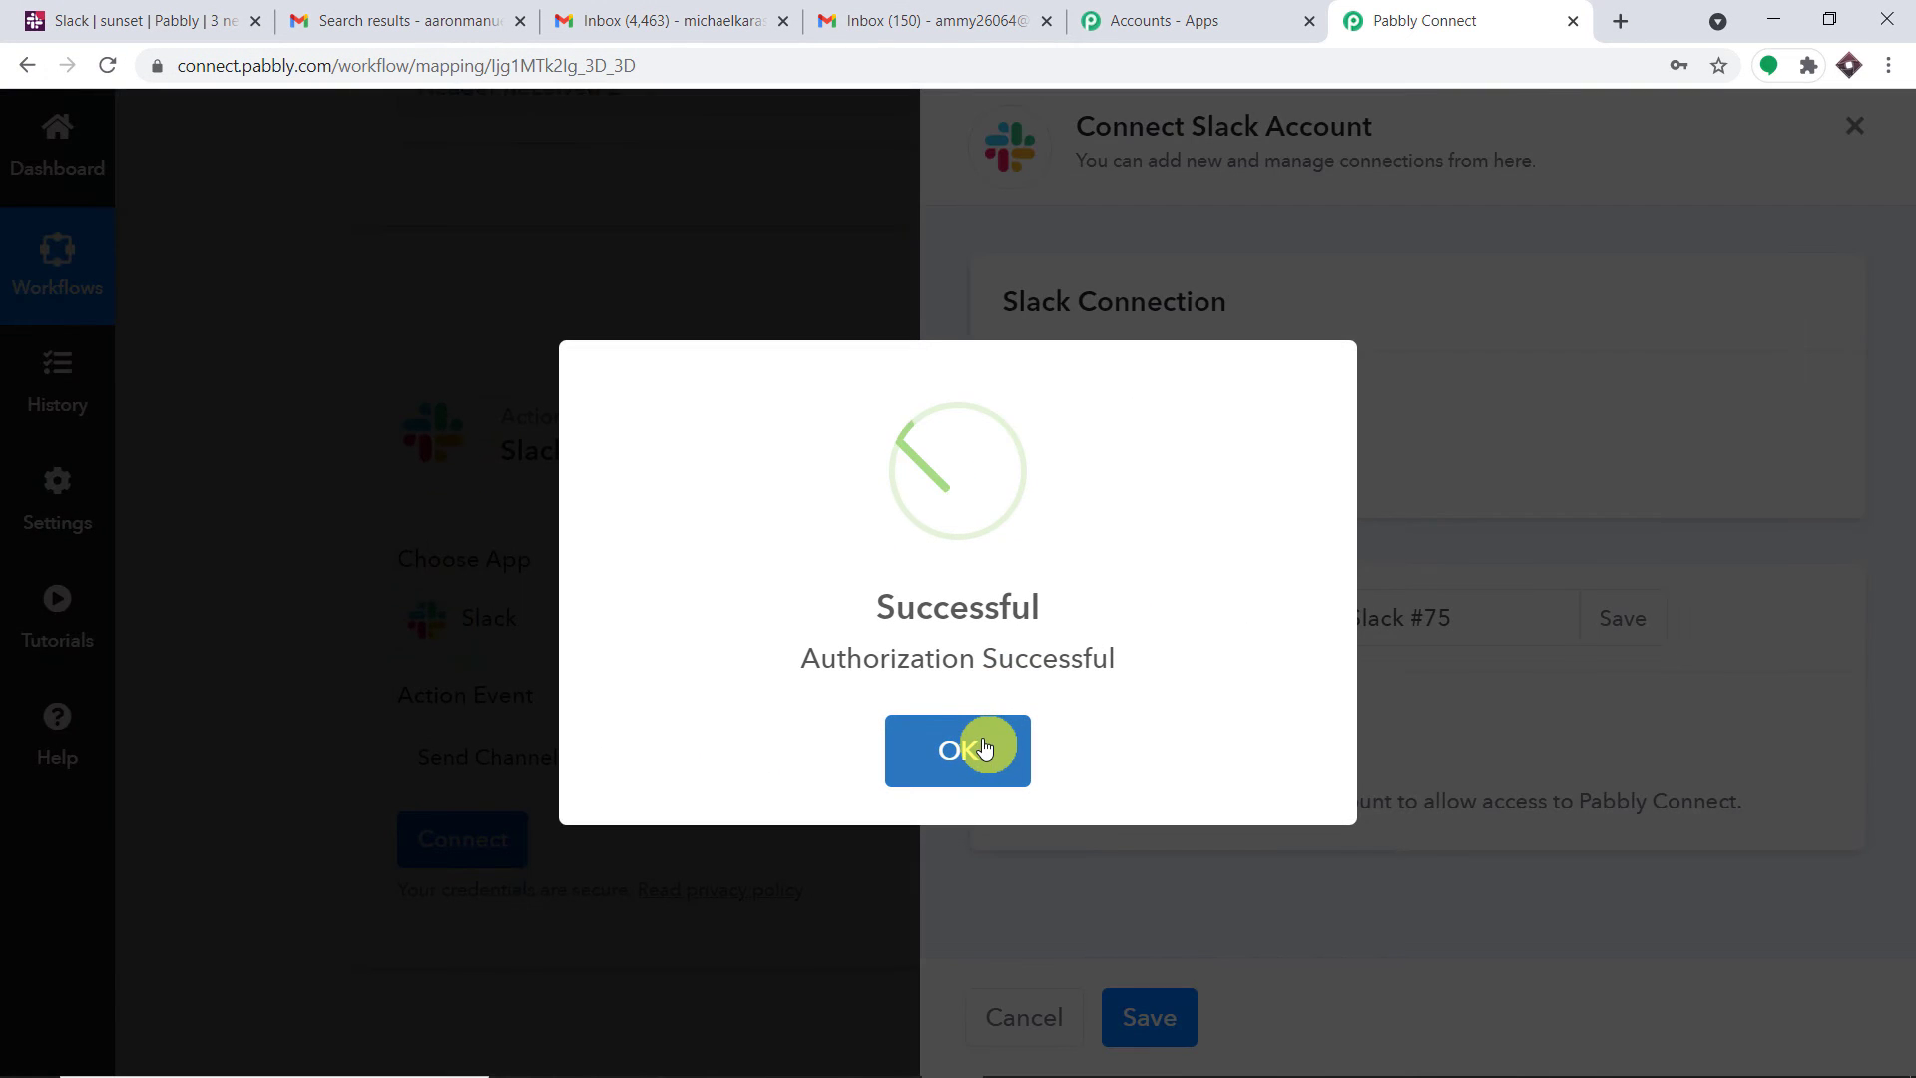
{"action": "left_click", "coordinate": [979, 746]}
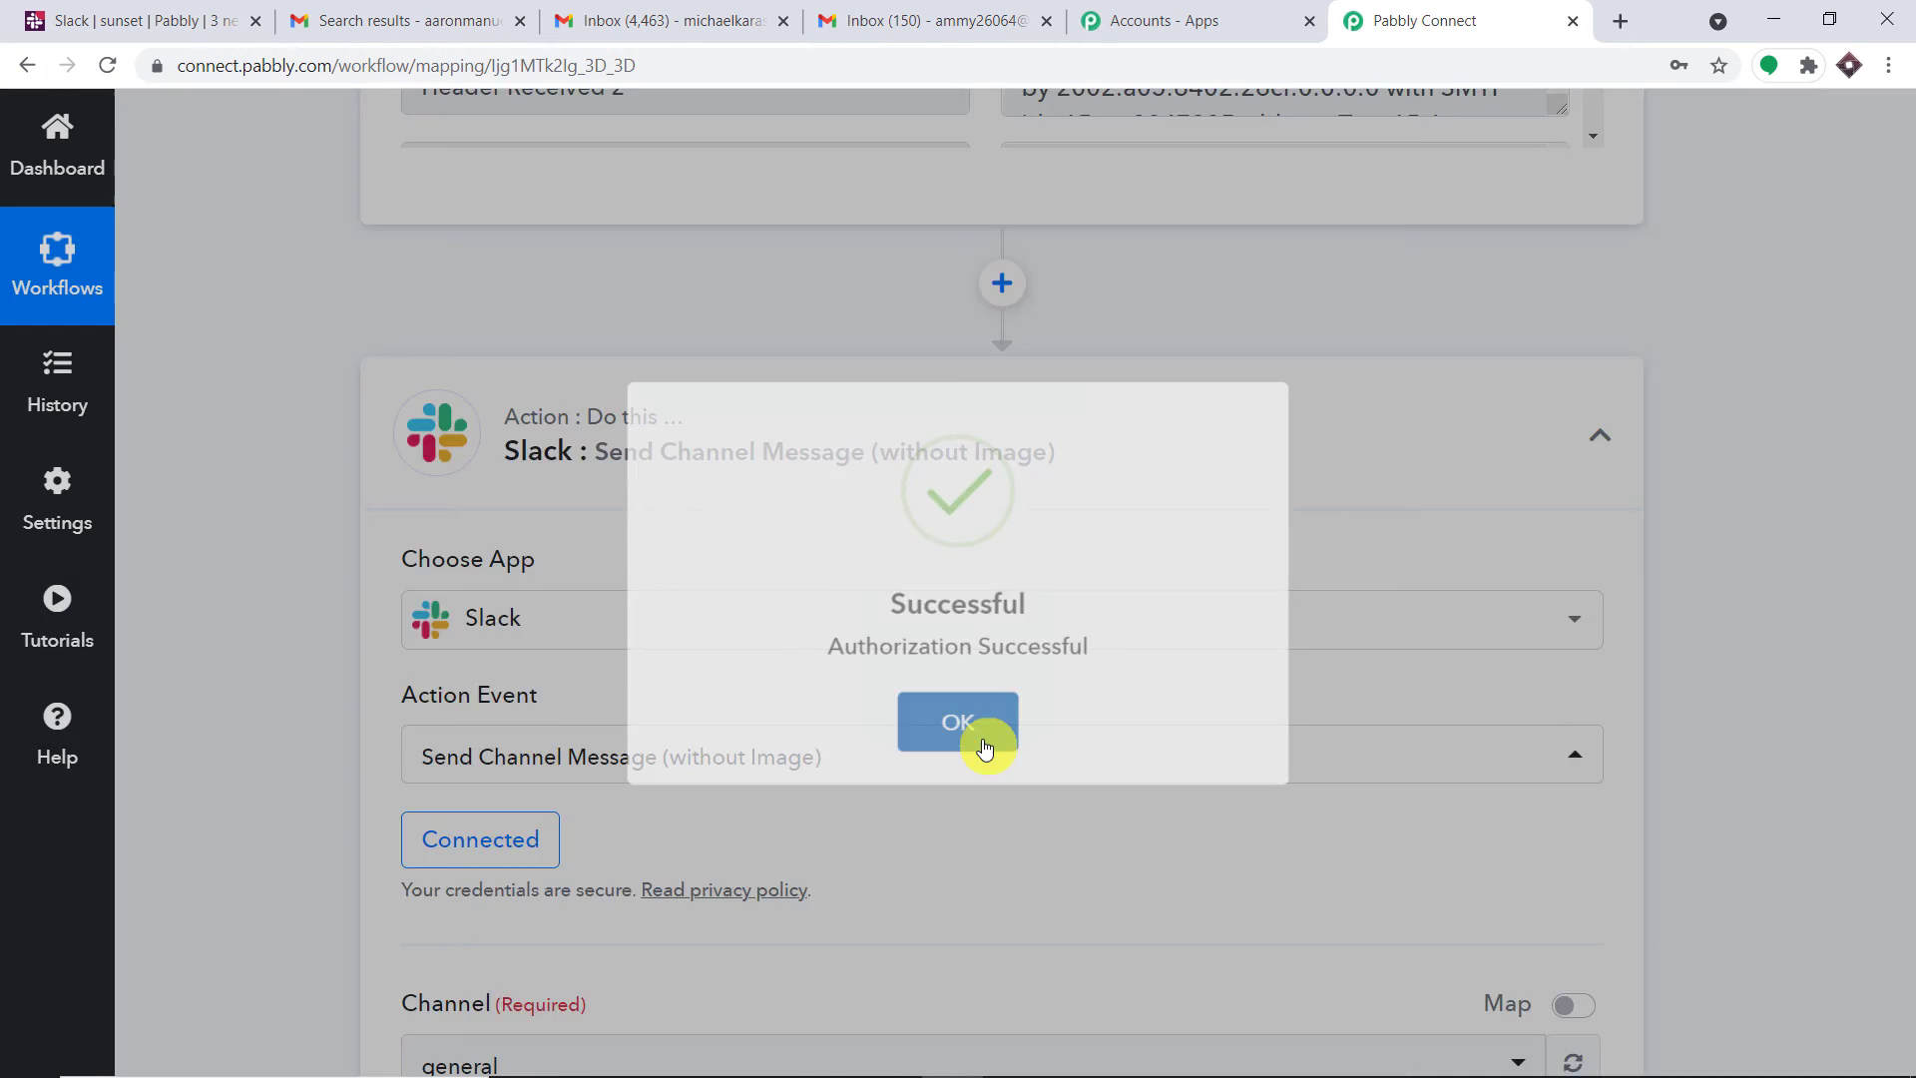
Scroll through the Slack action's Channel and Message Type settings to review them
{"action": "scroll", "coordinate": [997, 658], "scroll_direction": "down", "scroll_amount": 6}
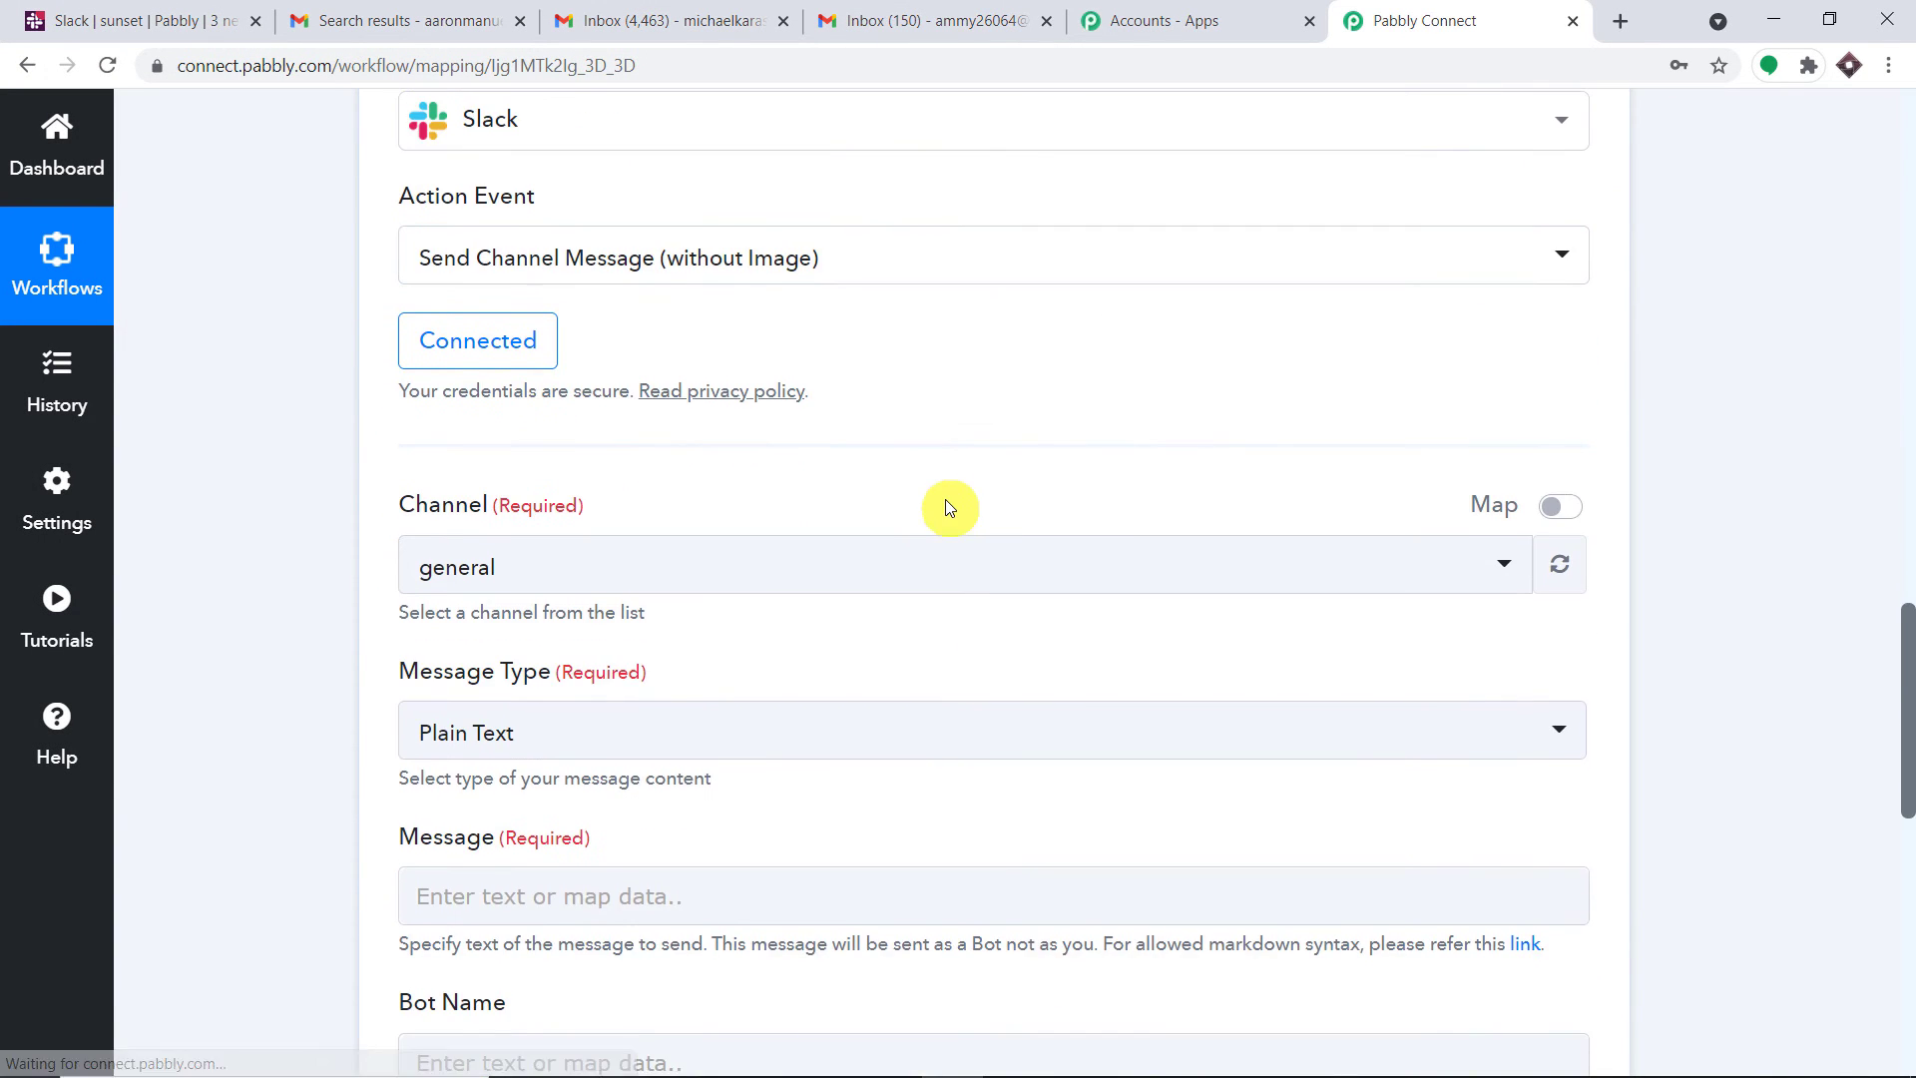
{"action": "scroll", "coordinate": [699, 499], "scroll_direction": "down", "scroll_amount": 9}
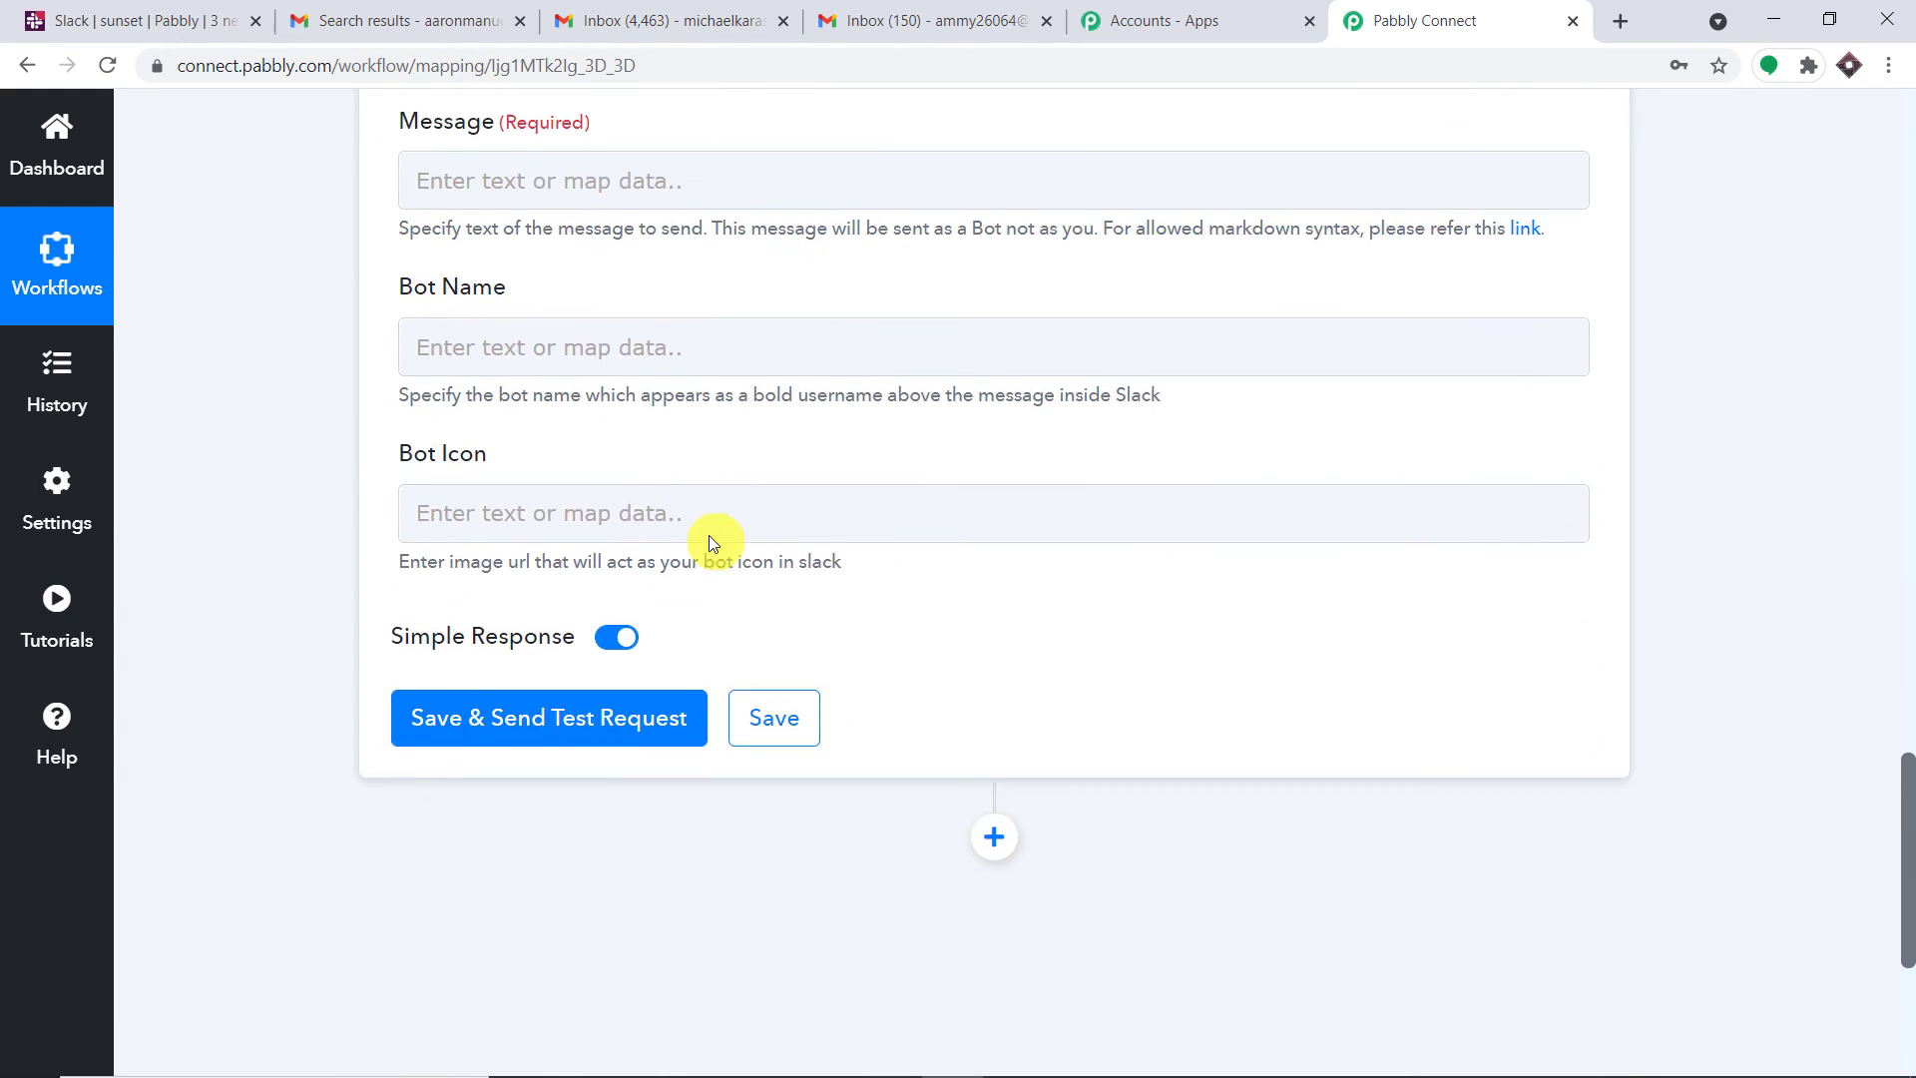
{"action": "scroll", "coordinate": [1135, 403], "scroll_direction": "up", "scroll_amount": 9}
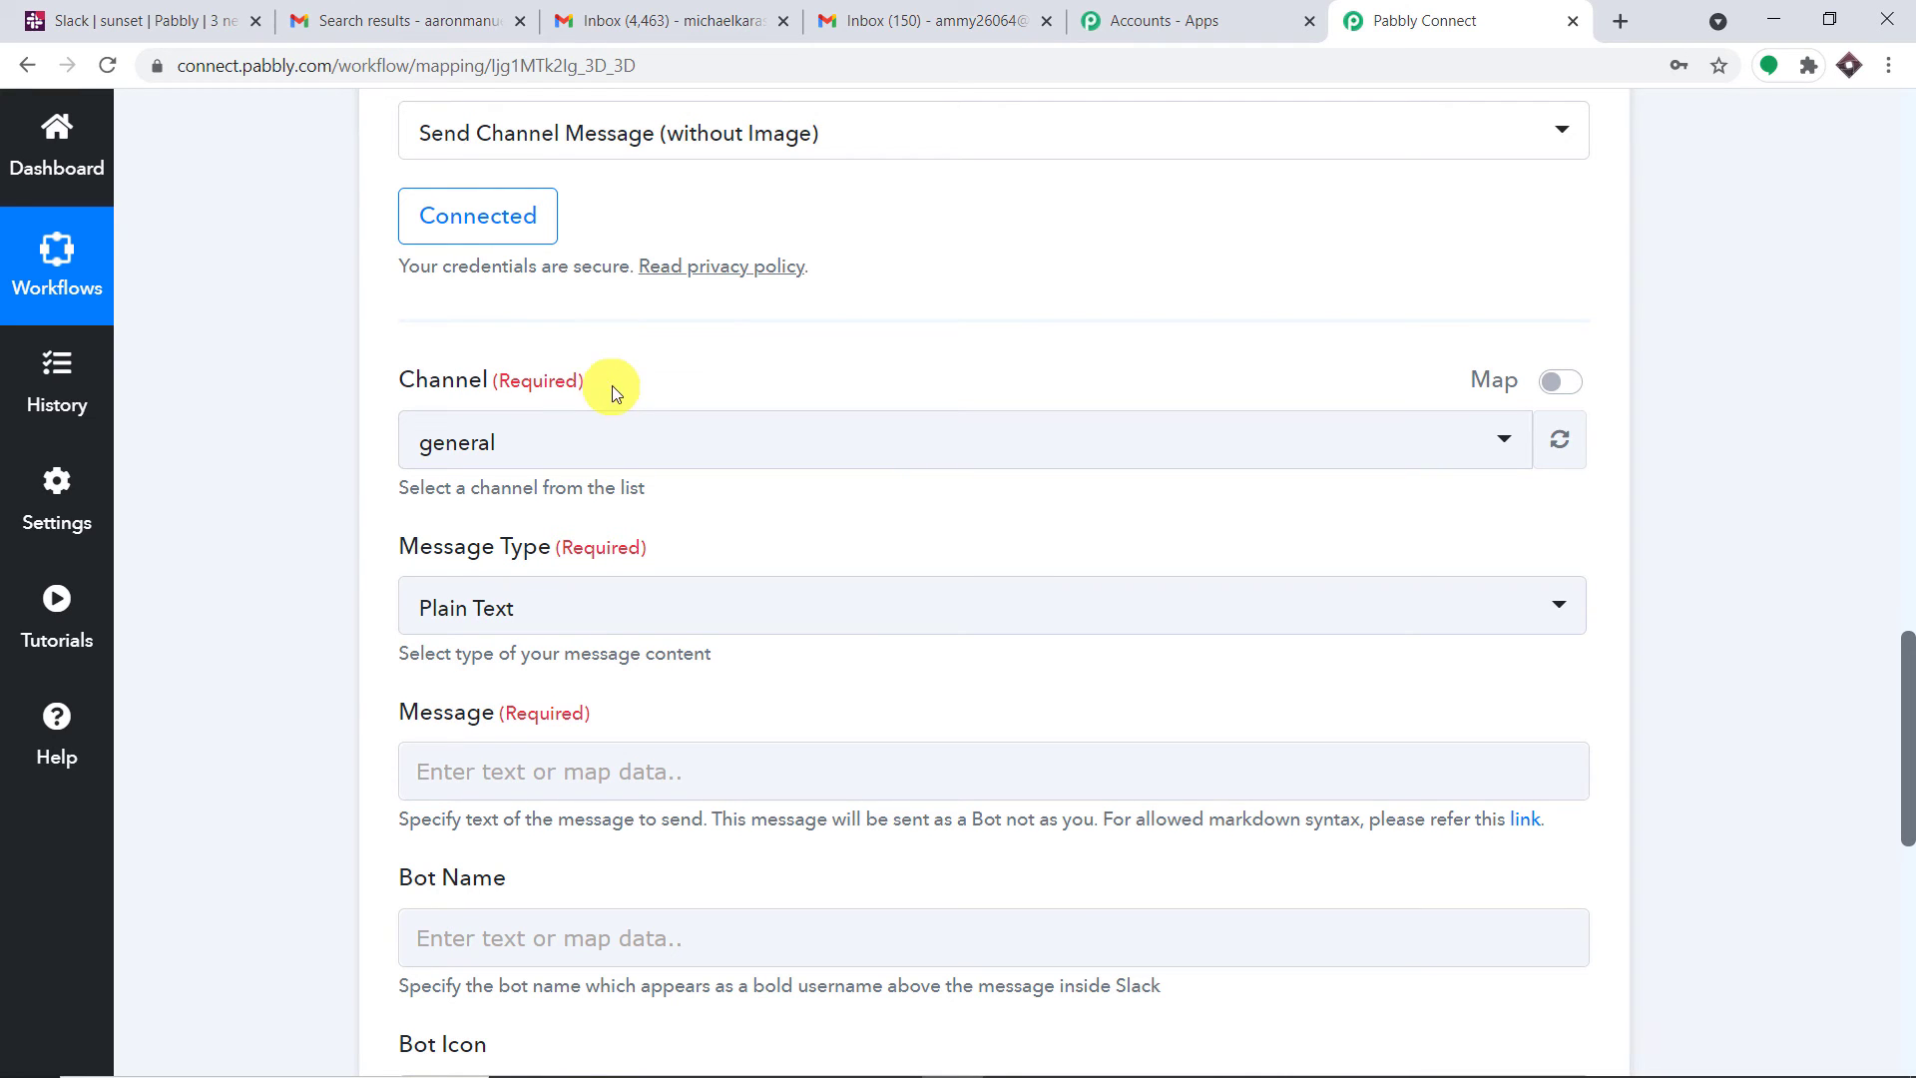
{"action": "scroll", "coordinate": [677, 614], "scroll_direction": "down", "scroll_amount": 20}
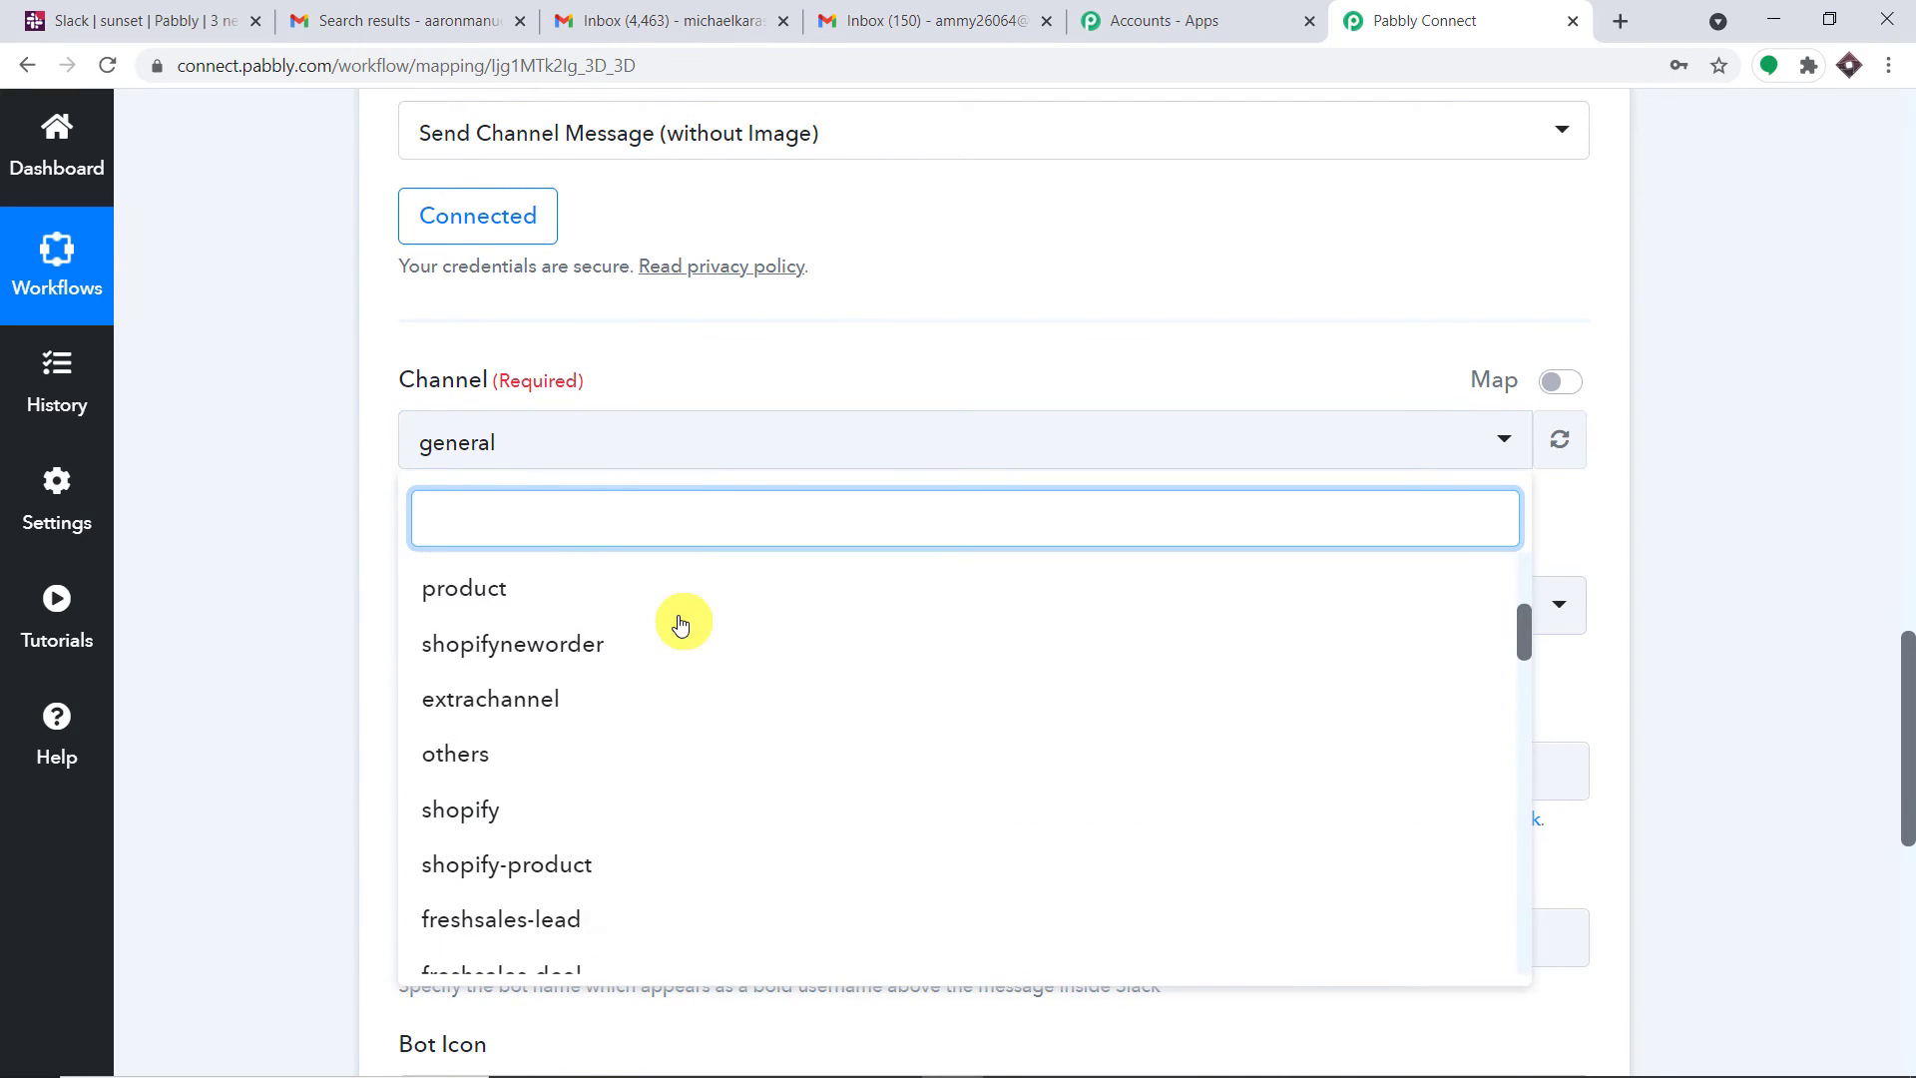
{"action": "scroll", "coordinate": [662, 699], "scroll_direction": "up", "scroll_amount": 10}
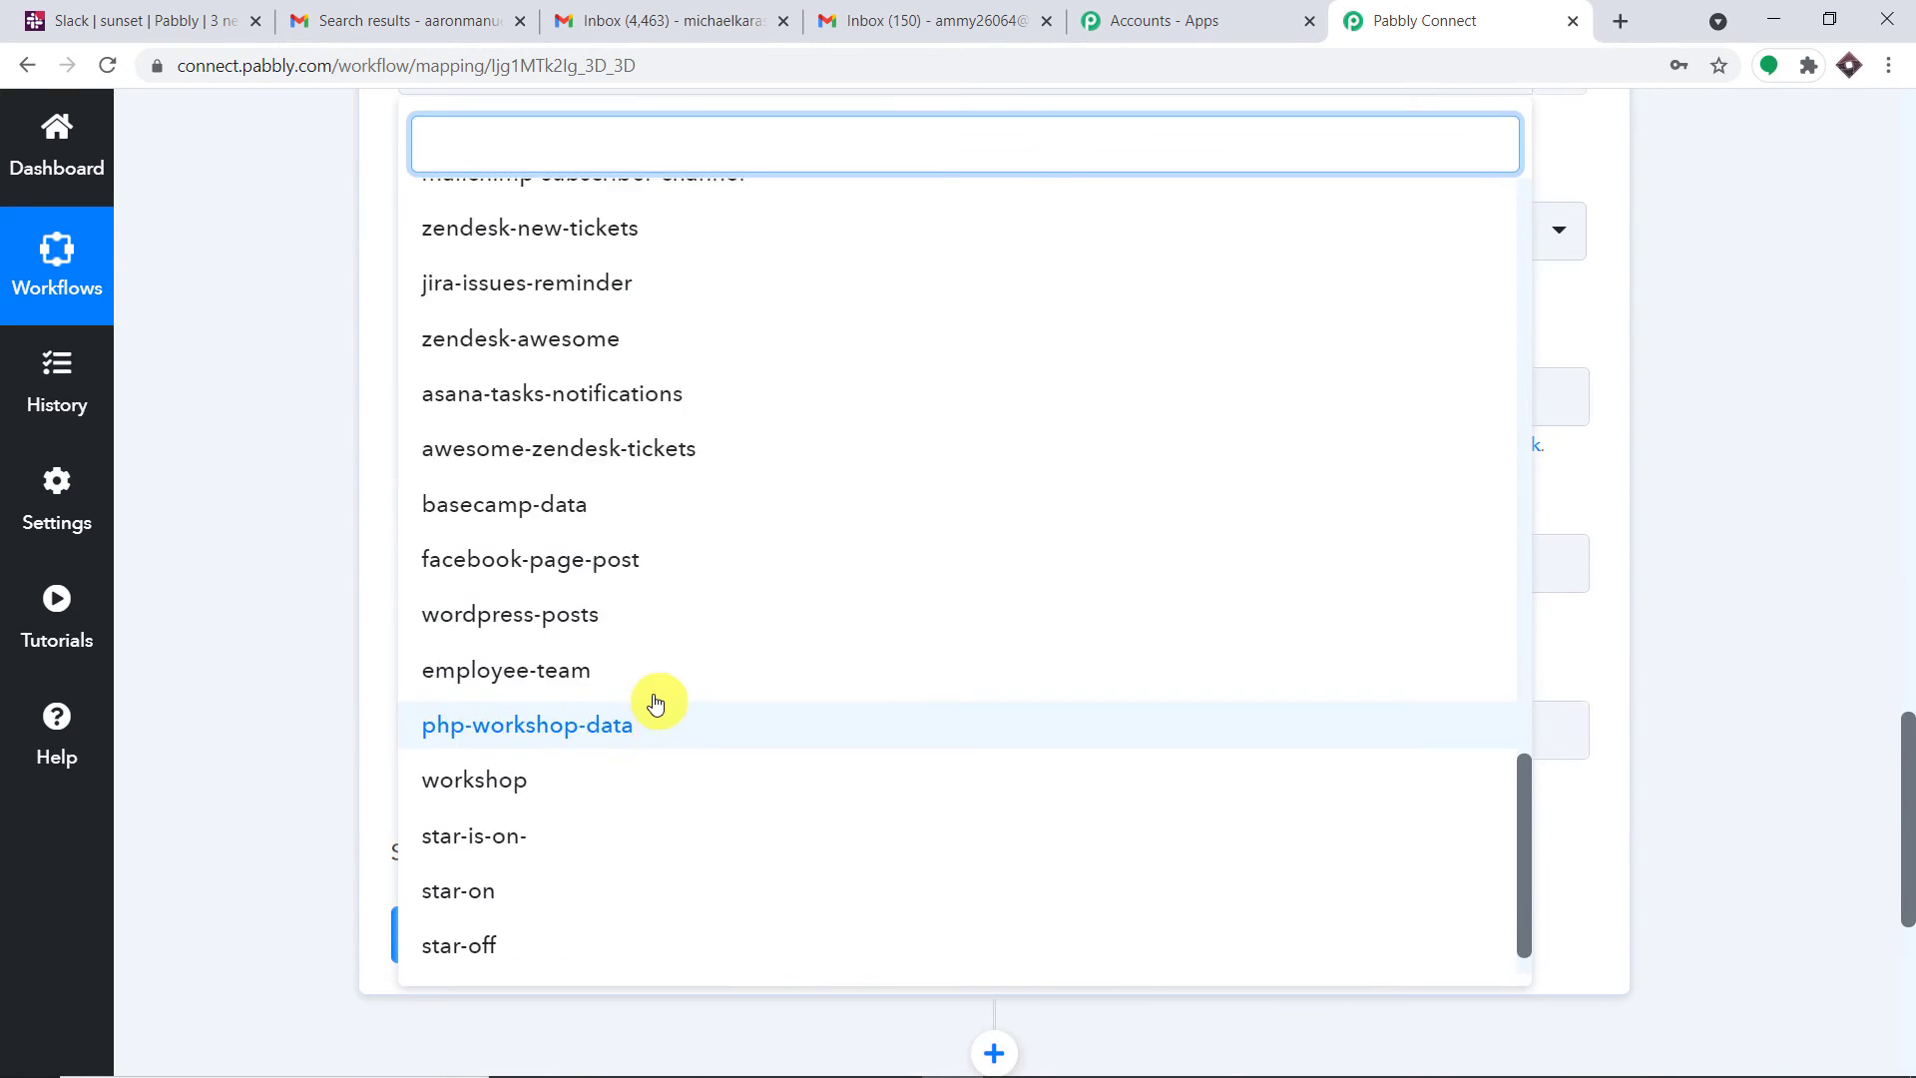
Compare the Slack workspace's existing channels with the Pabbly Slack step's settings
{"action": "left_click", "coordinate": [134, 20]}
{"action": "scroll", "coordinate": [224, 419], "scroll_direction": "down", "scroll_amount": 8}
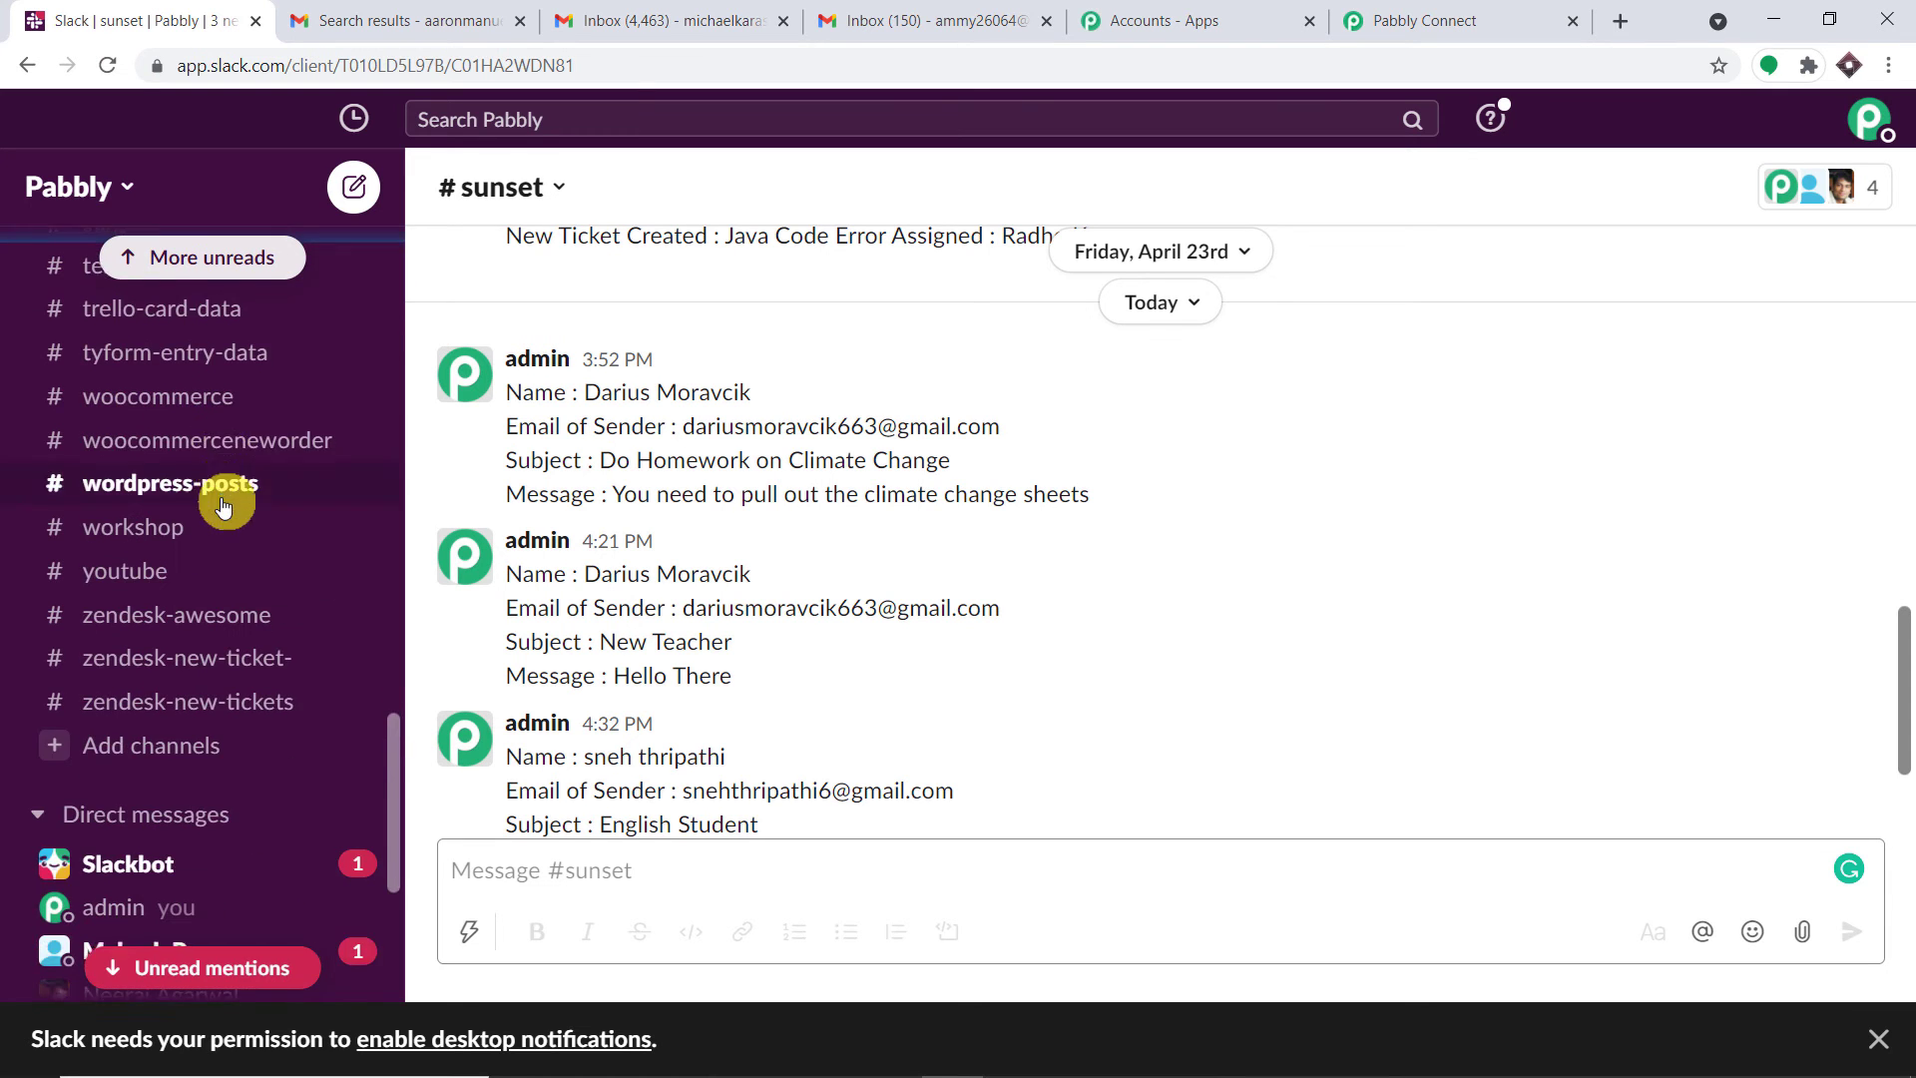
{"action": "scroll", "coordinate": [196, 522], "scroll_direction": "up", "scroll_amount": 10}
{"action": "scroll", "coordinate": [196, 507], "scroll_direction": "up", "scroll_amount": 5}
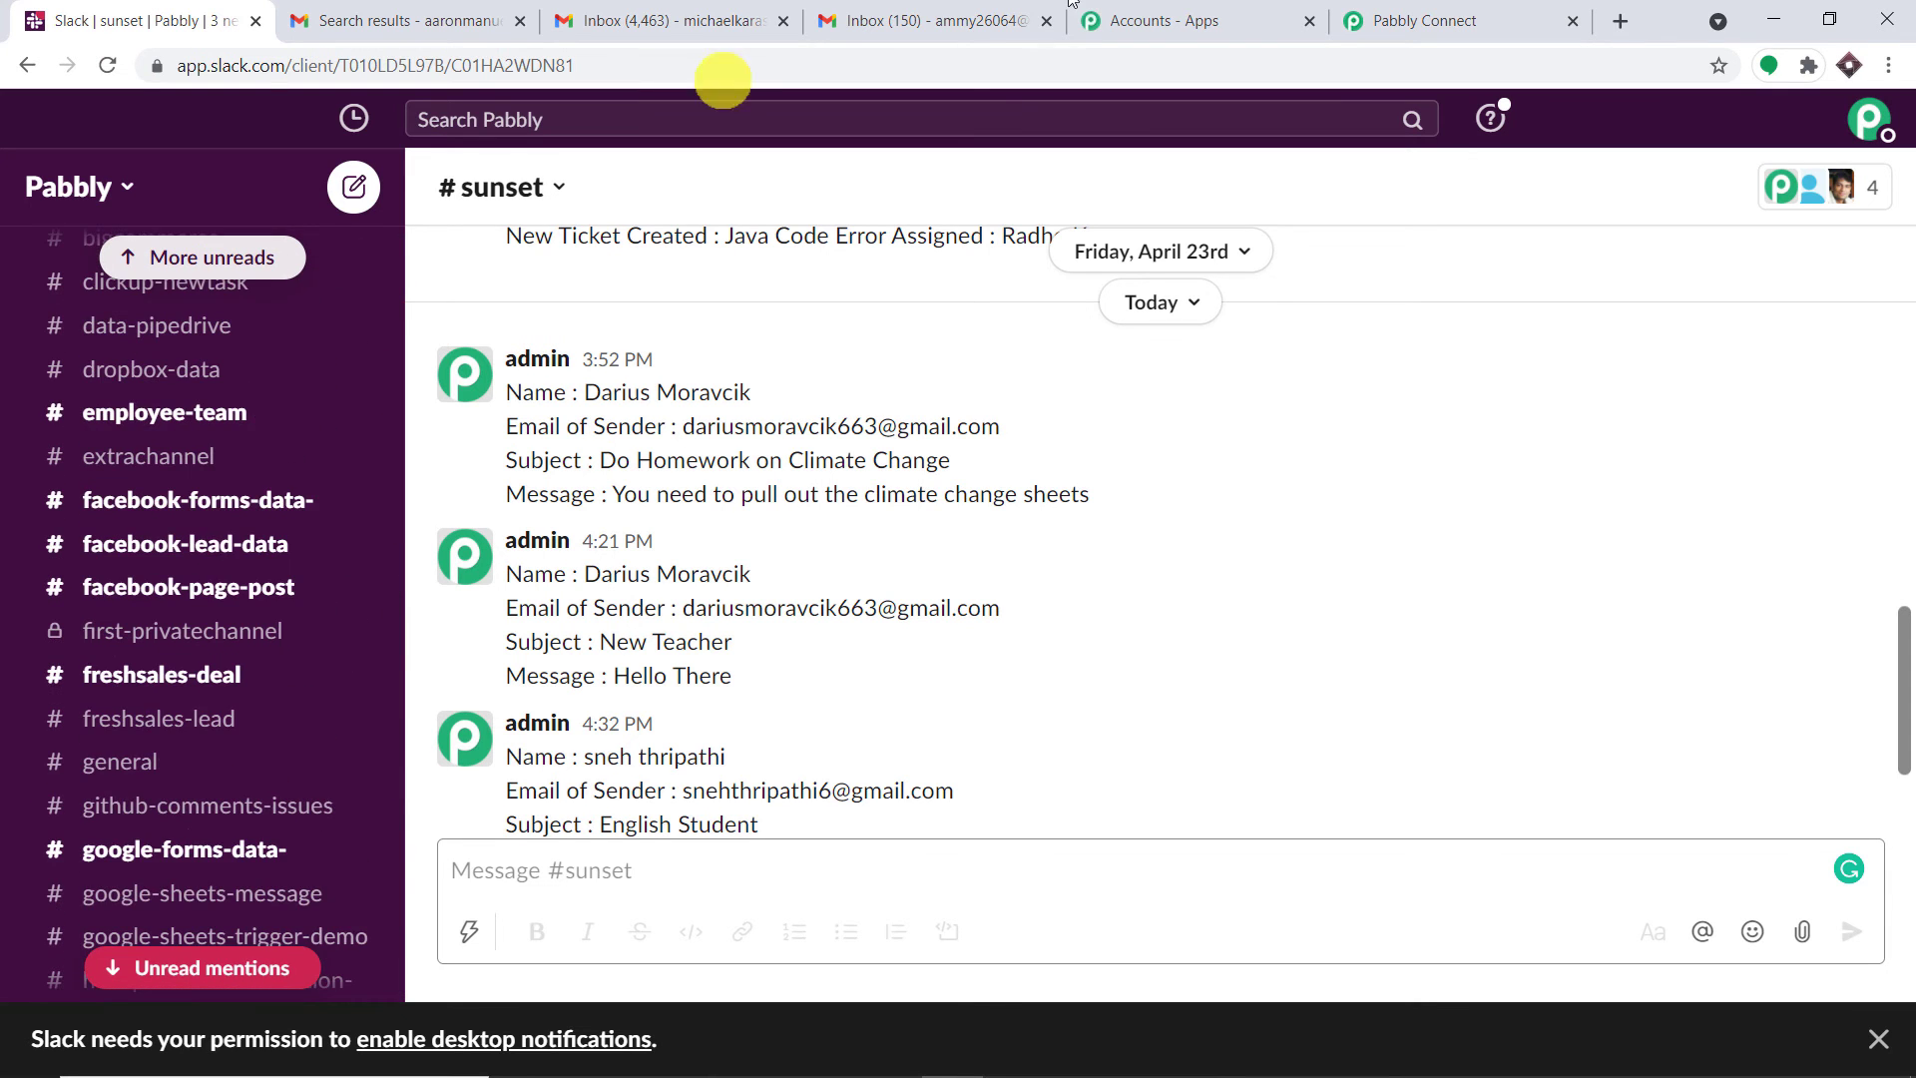
{"action": "left_click", "coordinate": [1392, 18]}
{"action": "scroll", "coordinate": [676, 330], "scroll_direction": "down", "scroll_amount": 6}
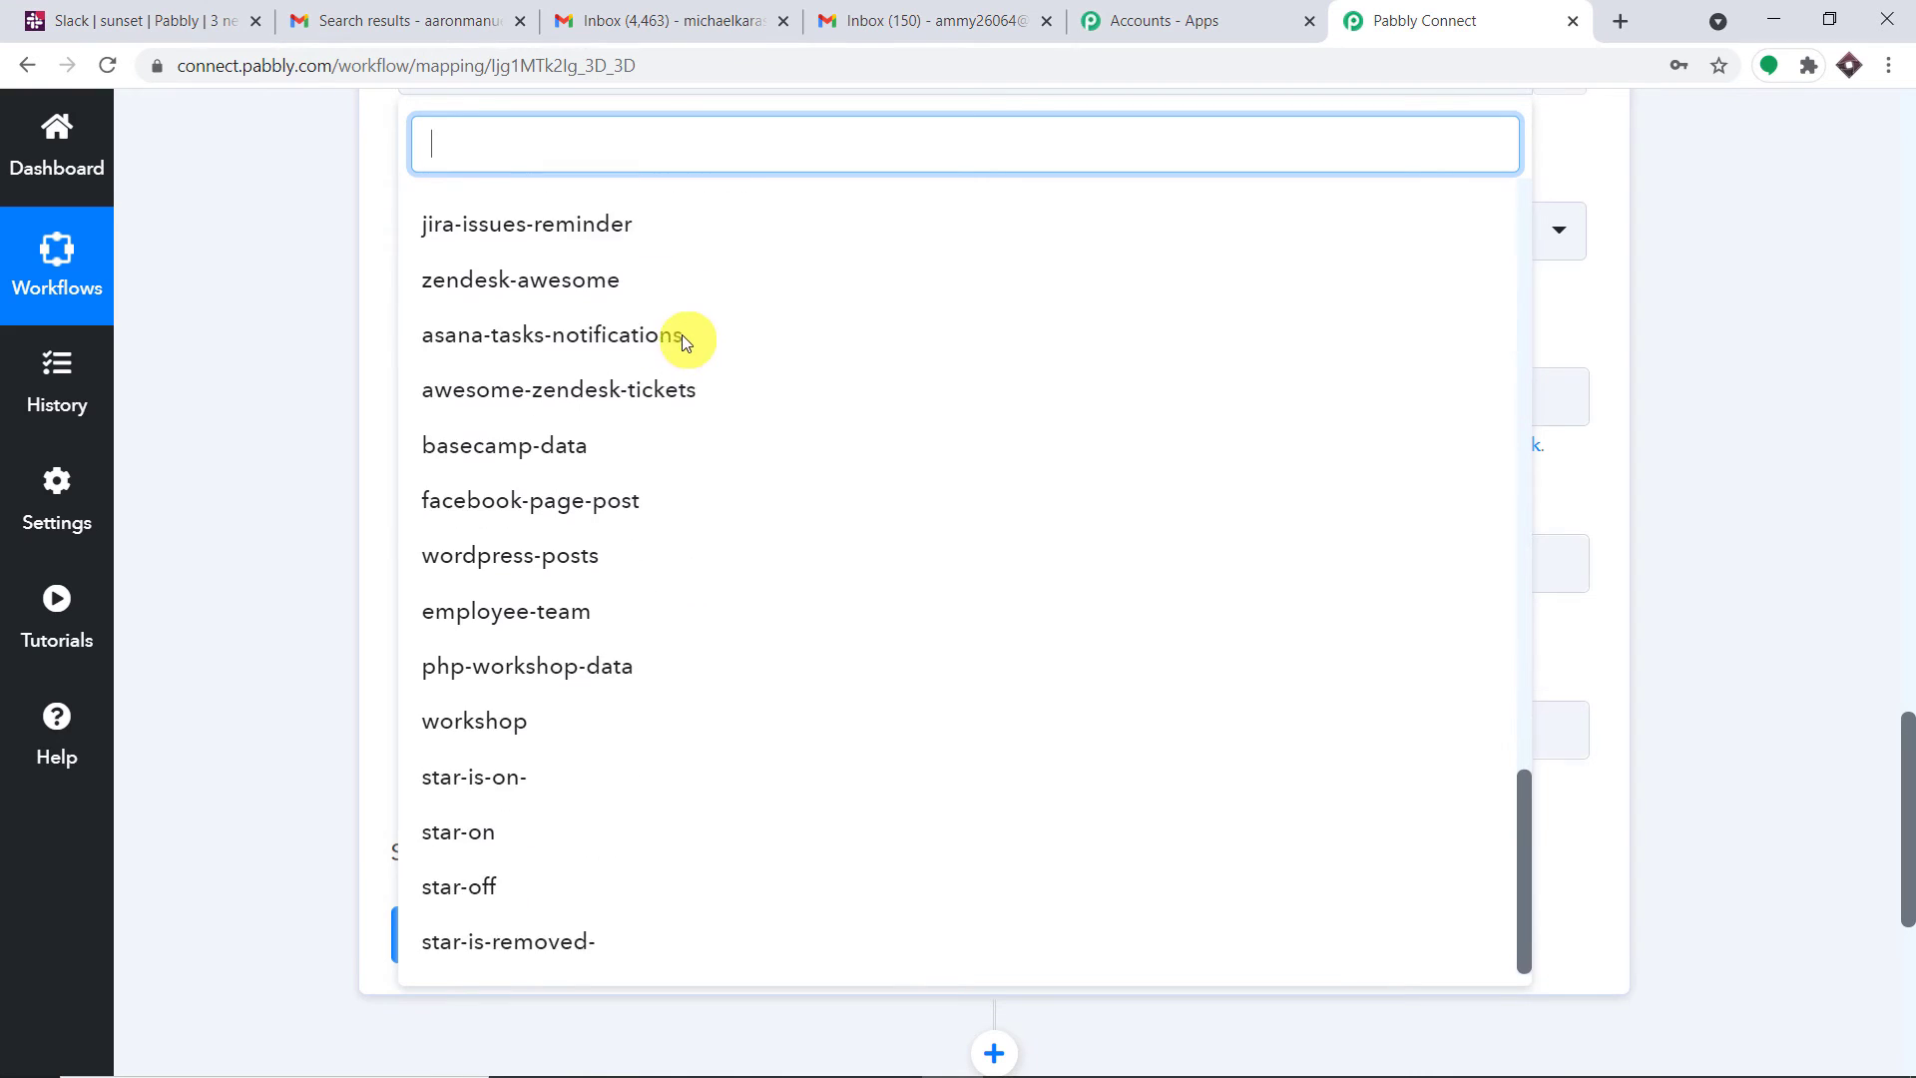
{"action": "scroll", "coordinate": [684, 342], "scroll_direction": "up", "scroll_amount": 12}
{"action": "scroll", "coordinate": [685, 342], "scroll_direction": "up", "scroll_amount": 5}
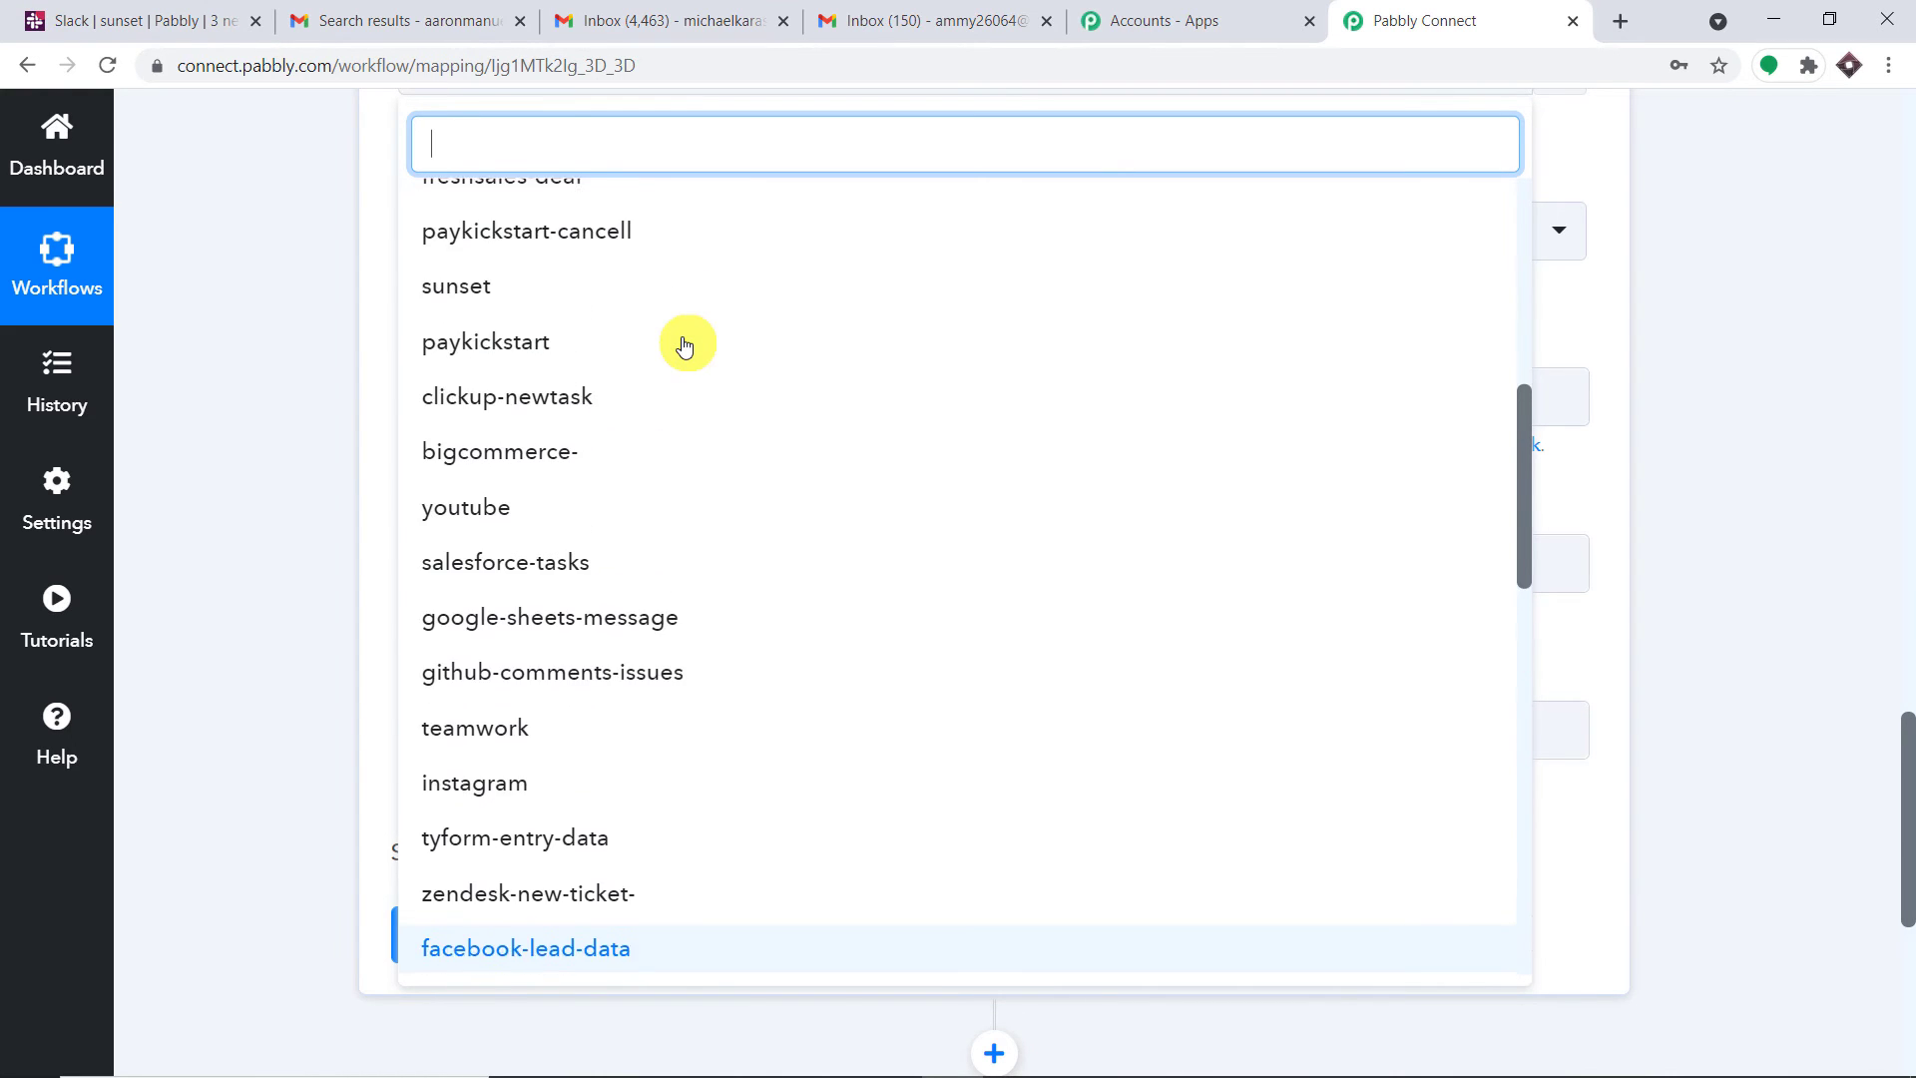
Create the Slack channel 'data-from-gmail-' and finish the Add people step with Done
{"action": "left_click", "coordinate": [179, 20]}
{"action": "scroll", "coordinate": [317, 486], "scroll_direction": "up", "scroll_amount": 4}
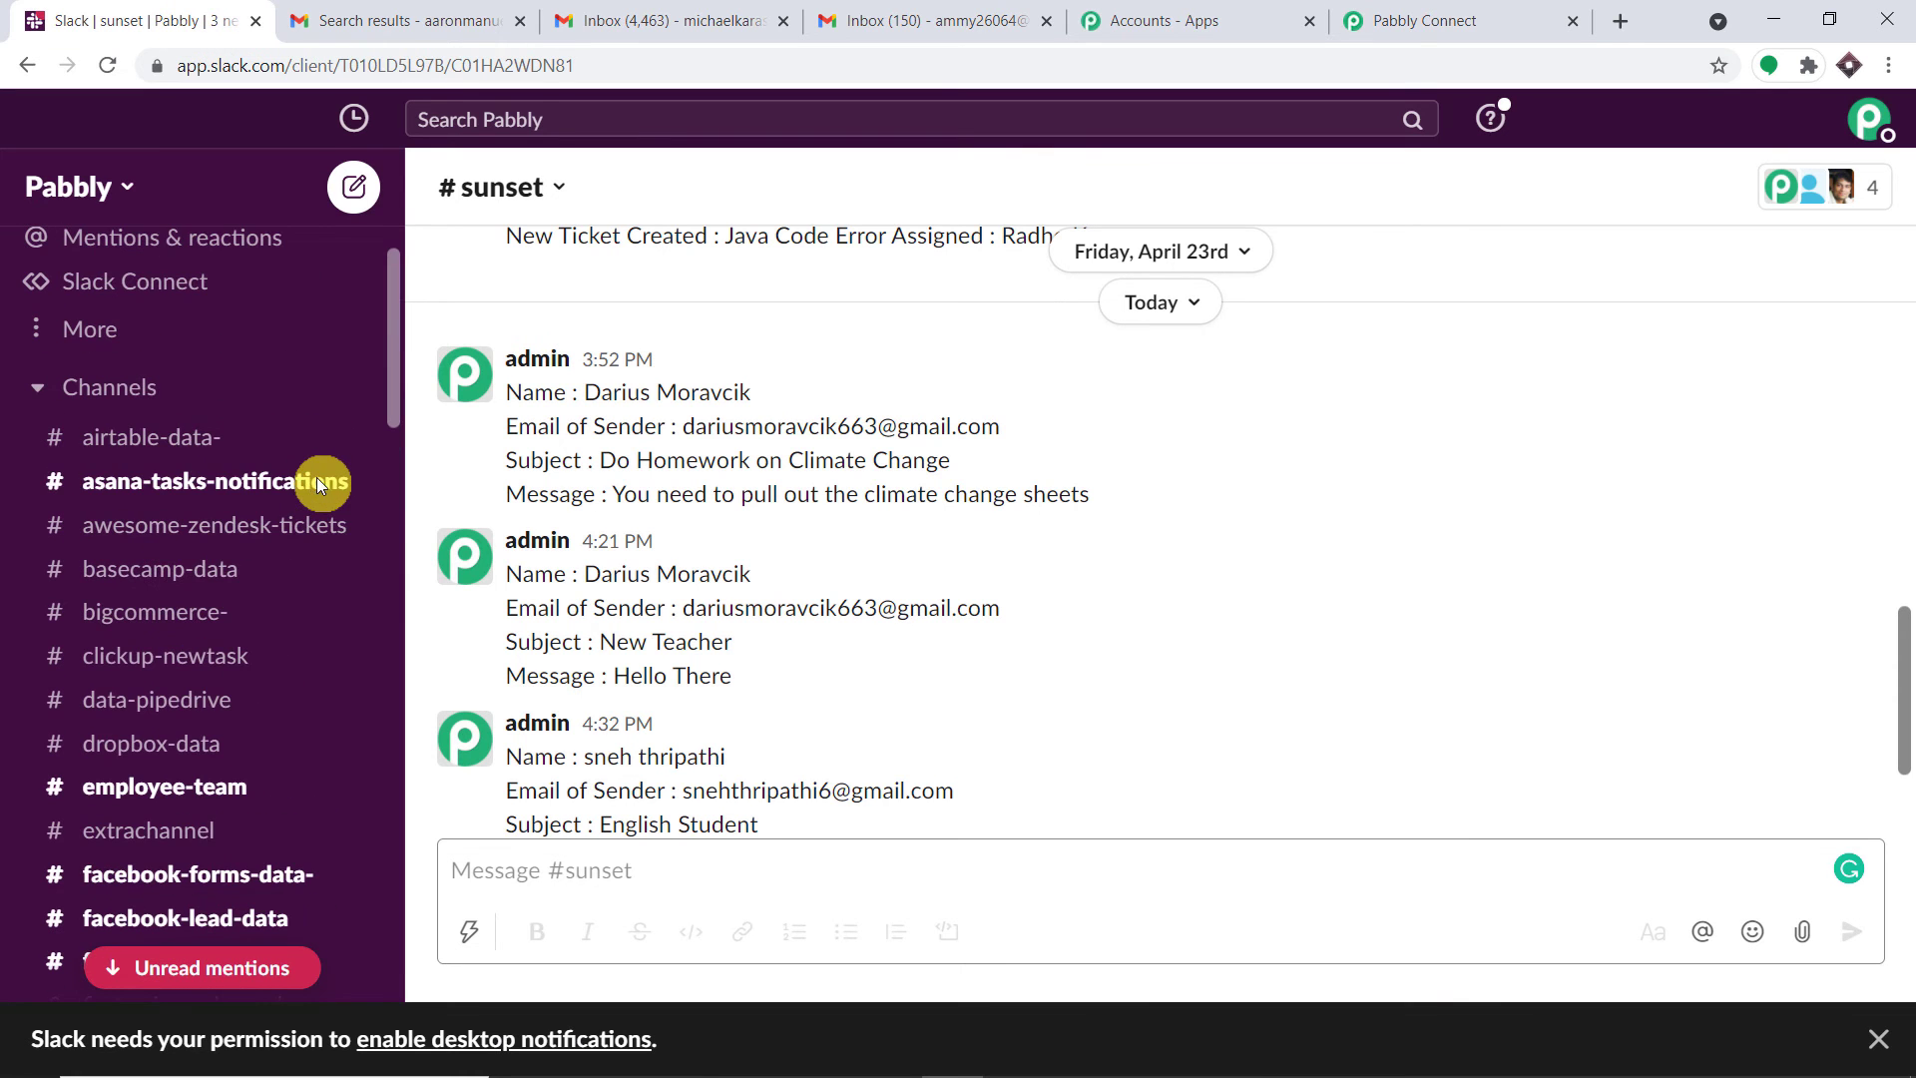
{"action": "left_click", "coordinate": [361, 387]}
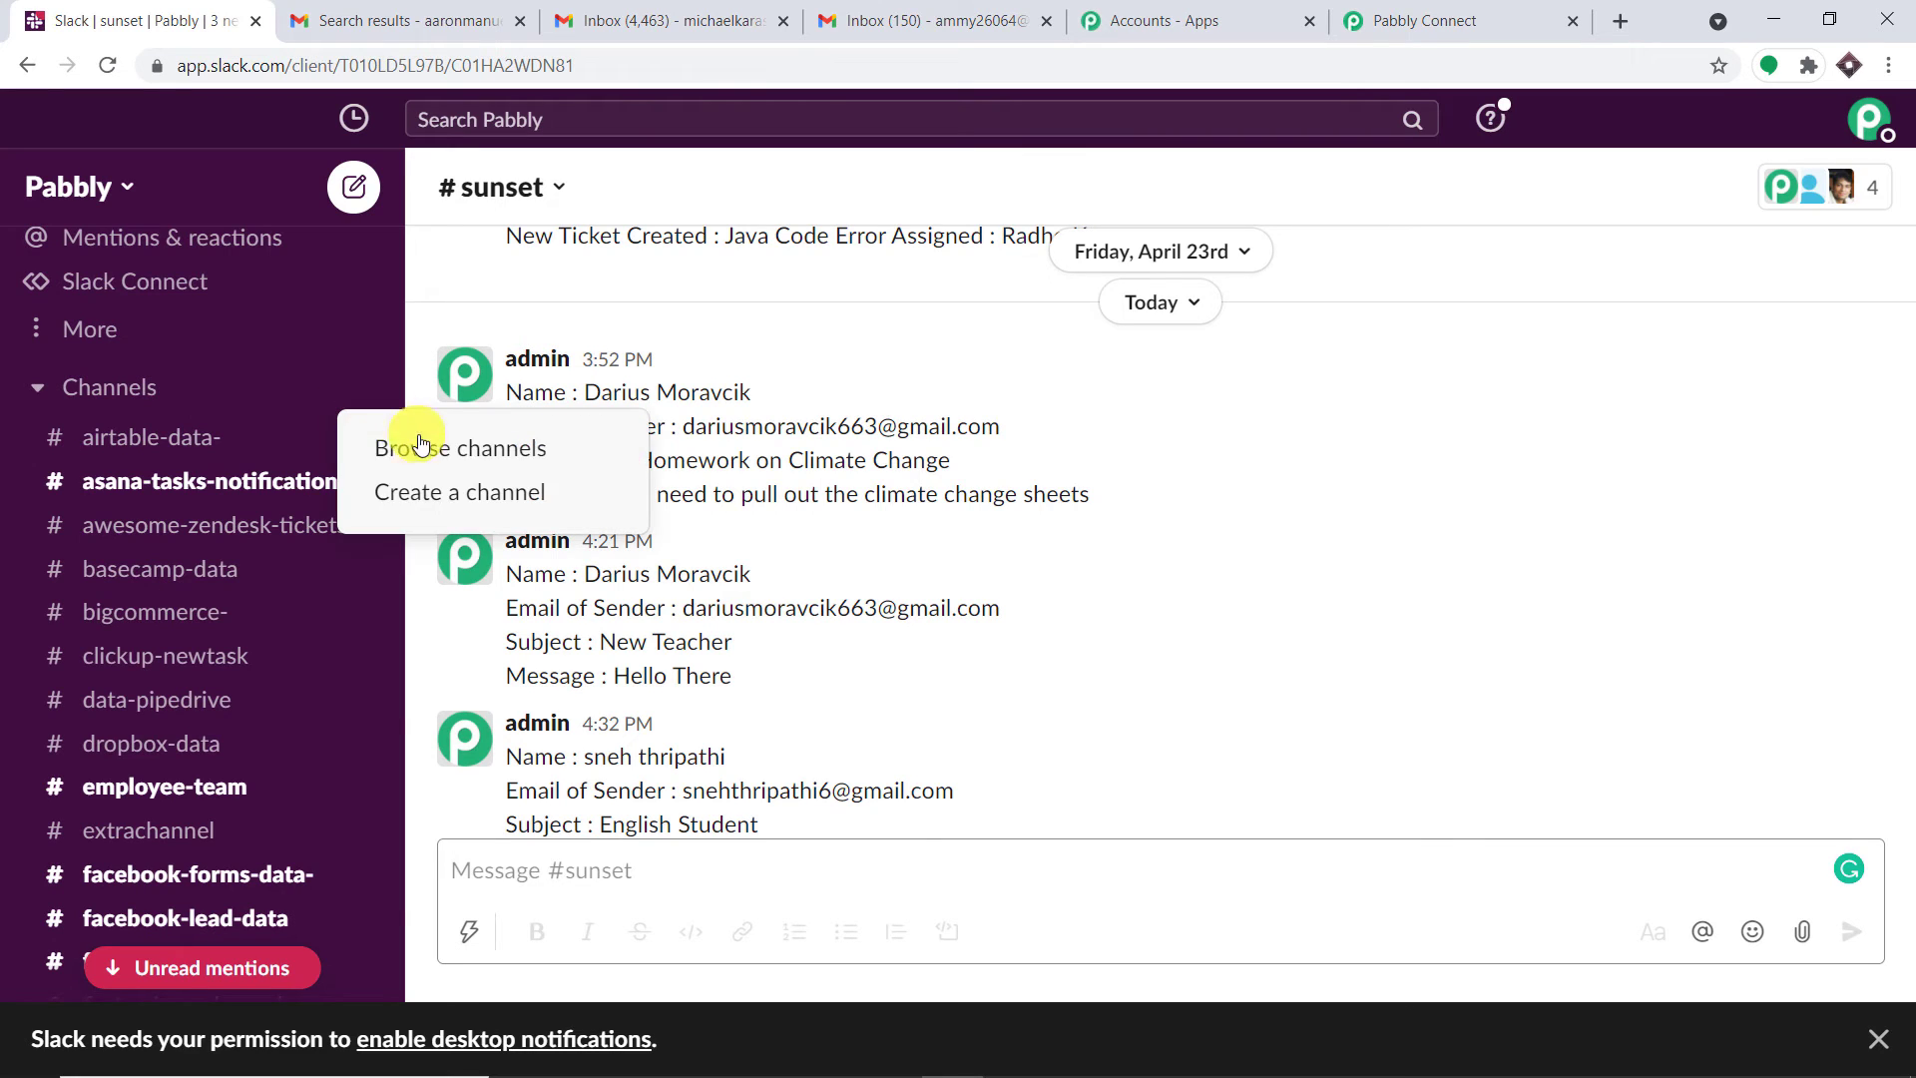
{"action": "left_click", "coordinate": [451, 489]}
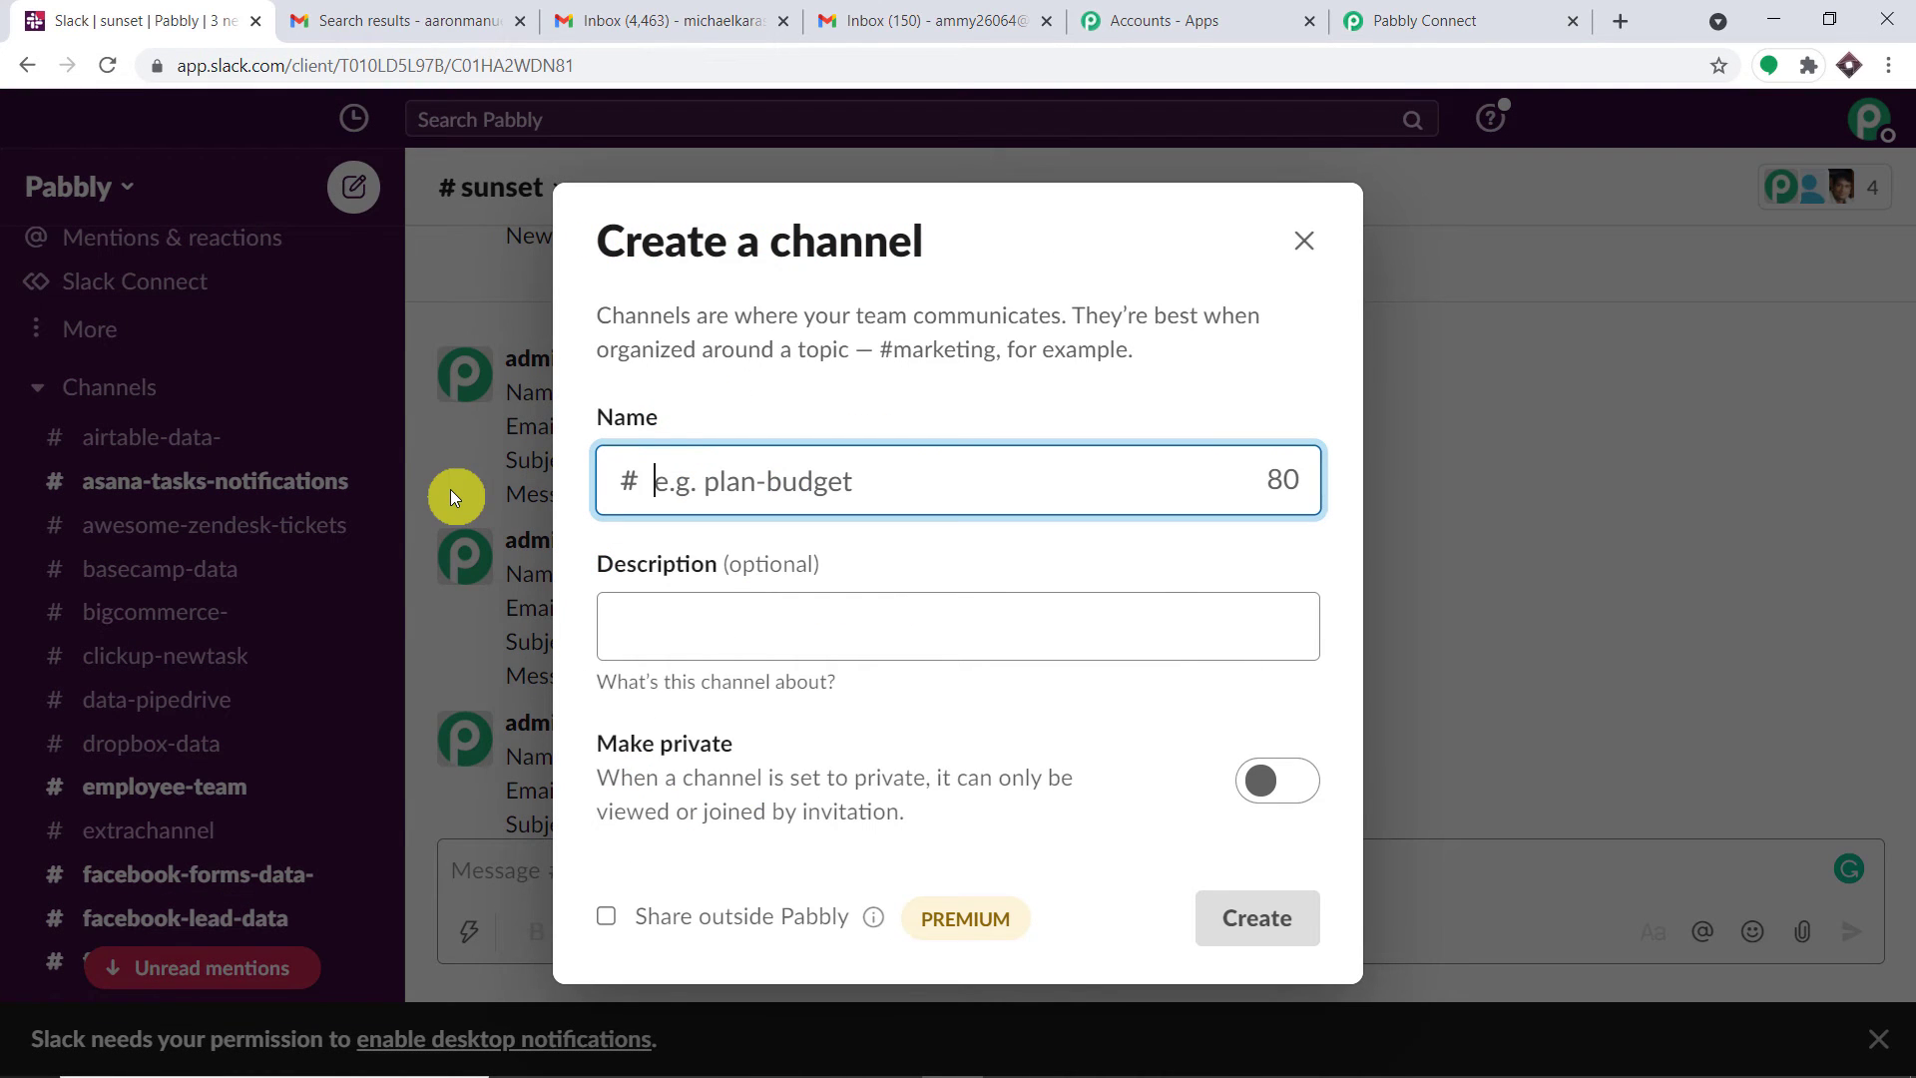
{"action": "type", "text": "data-"}
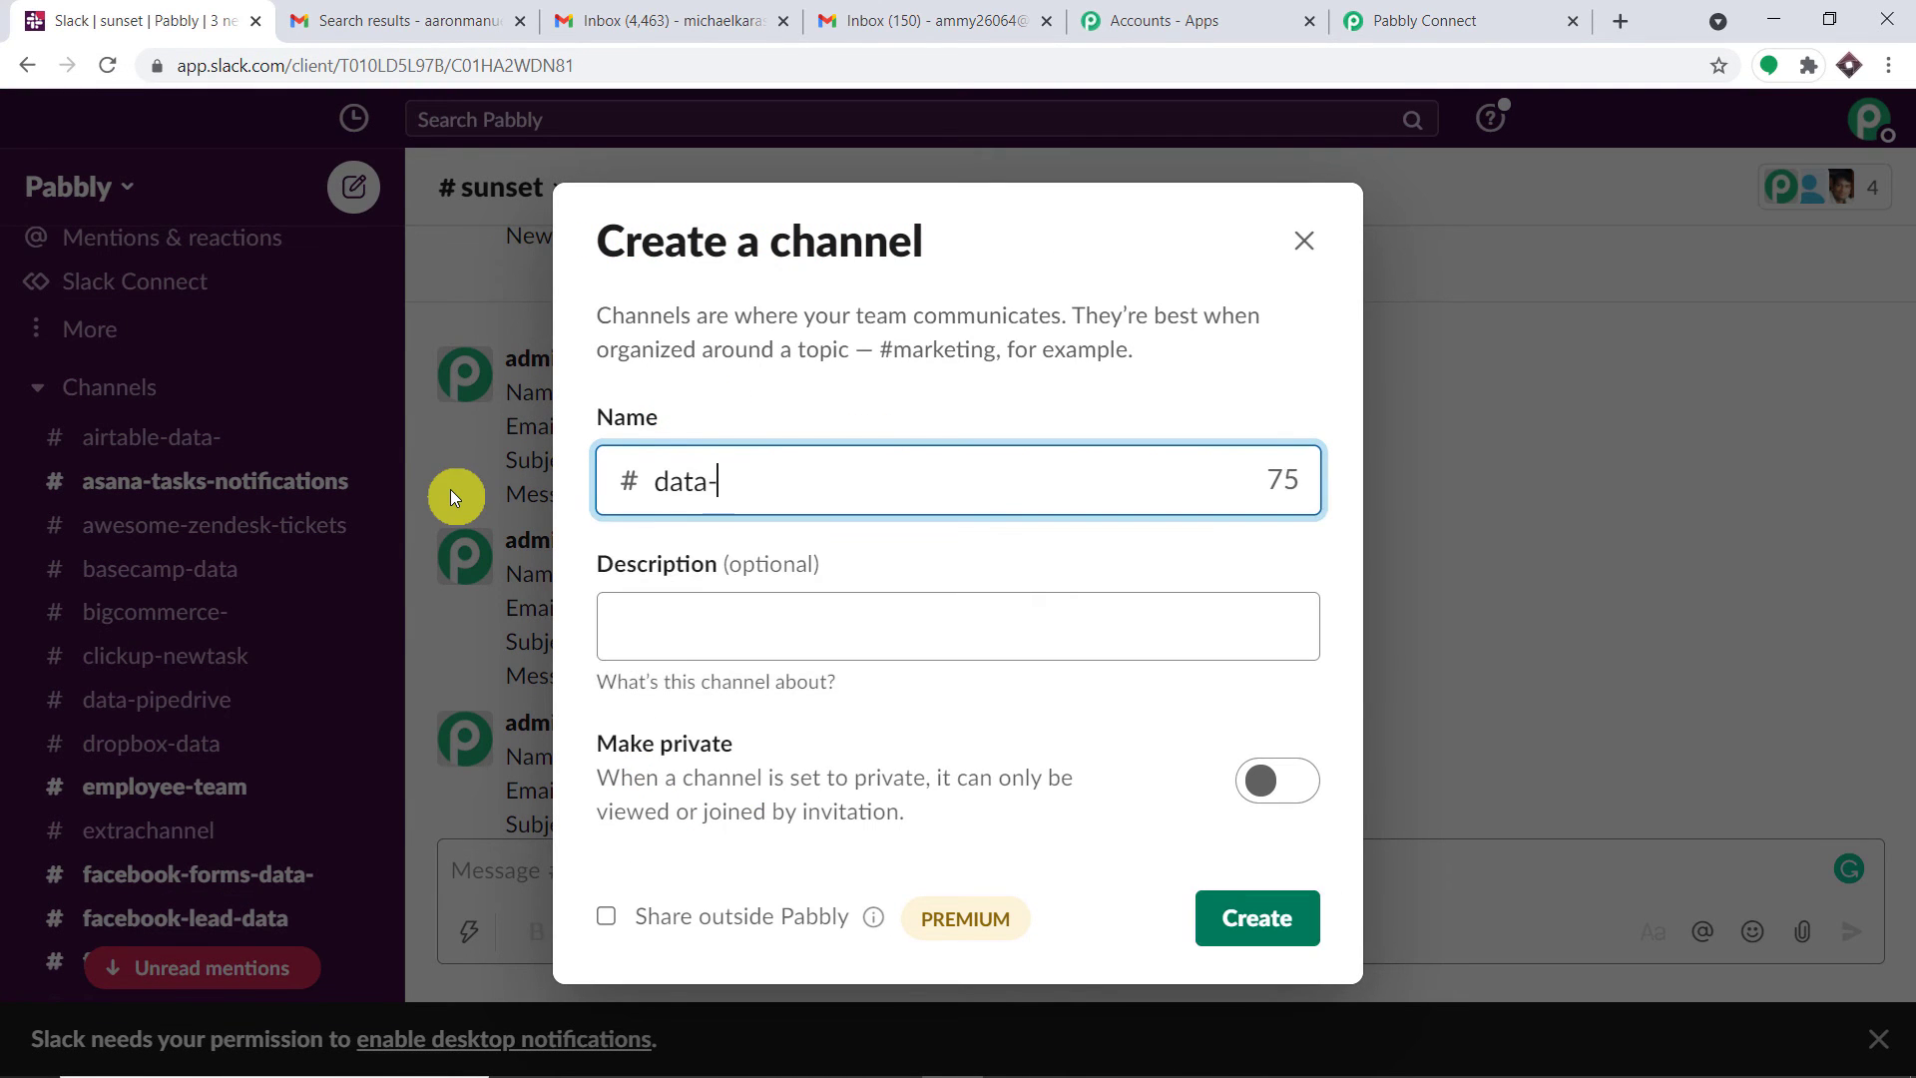
{"action": "type", "text": "from-gmail-"}
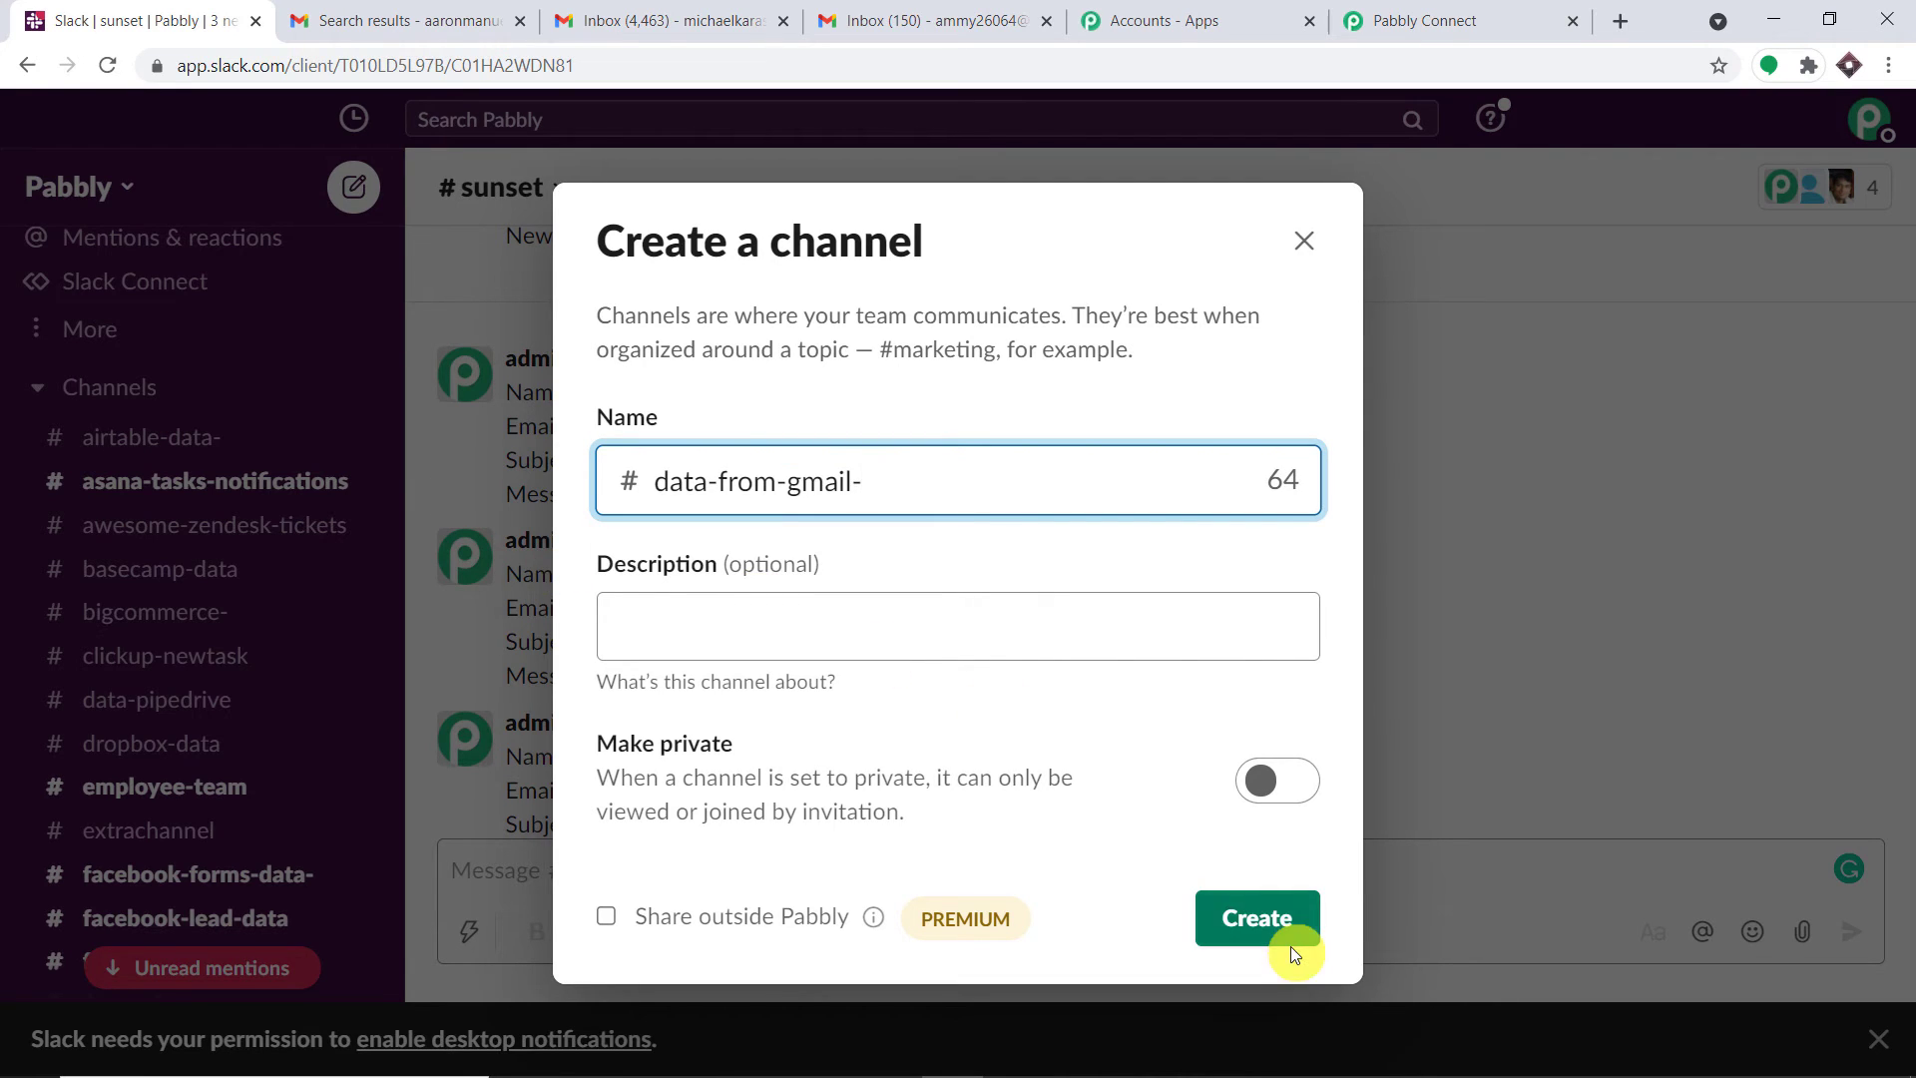
{"action": "left_click", "coordinate": [1265, 924]}
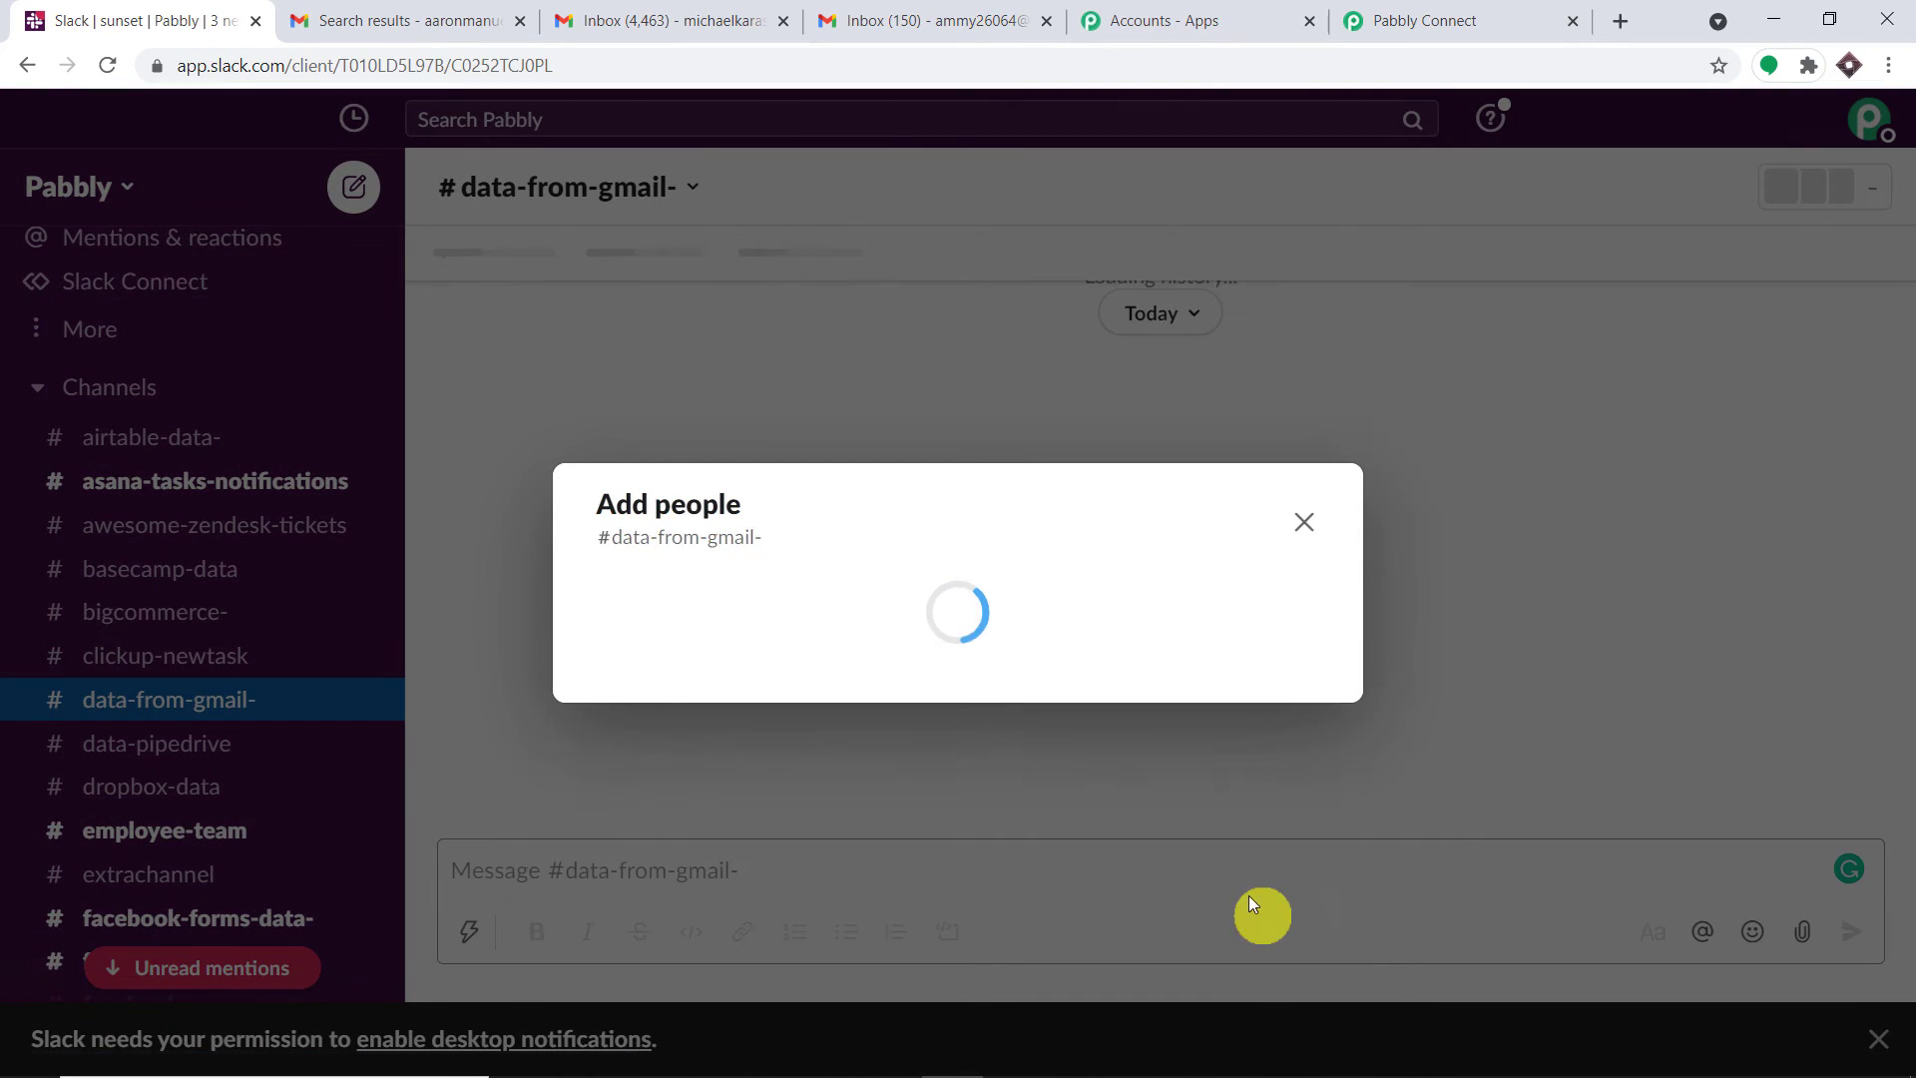
{"action": "left_click", "coordinate": [1252, 816]}
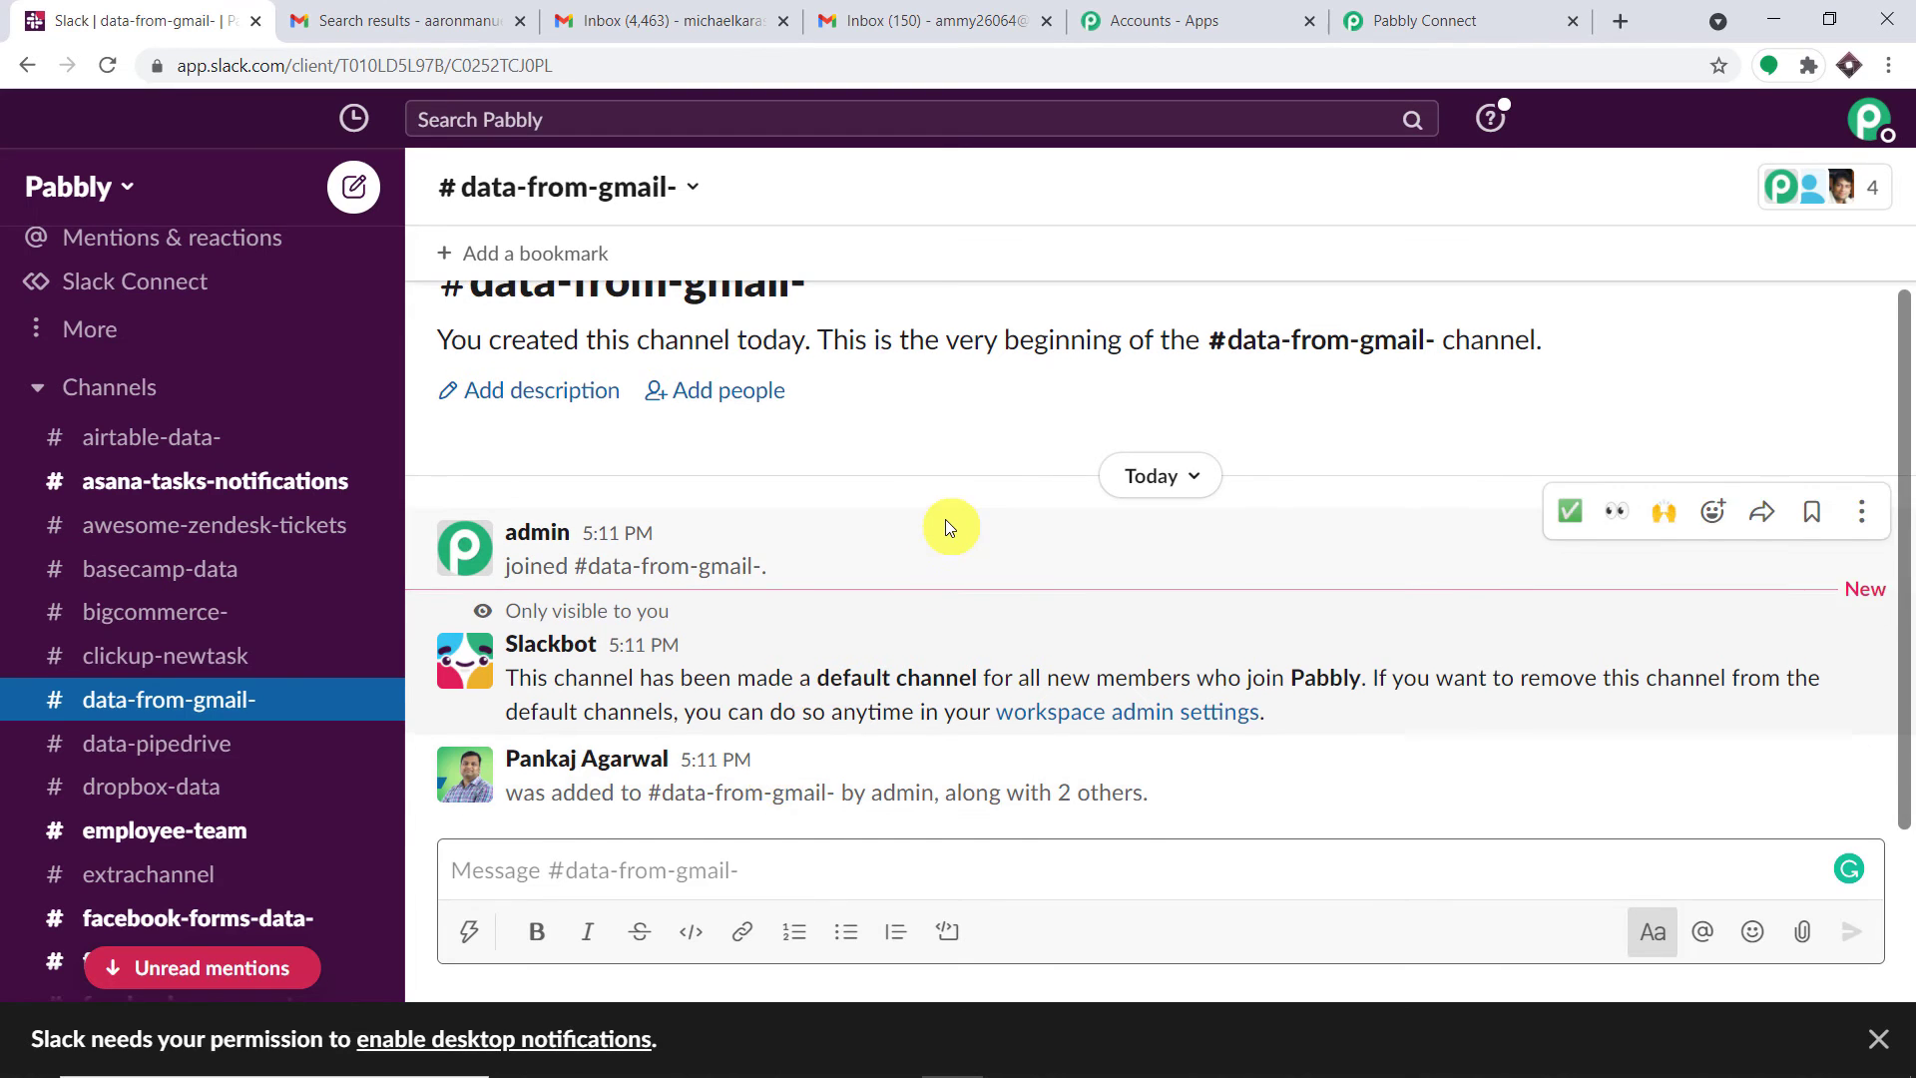
{"action": "scroll", "coordinate": [798, 429], "scroll_direction": "up", "scroll_amount": 2}
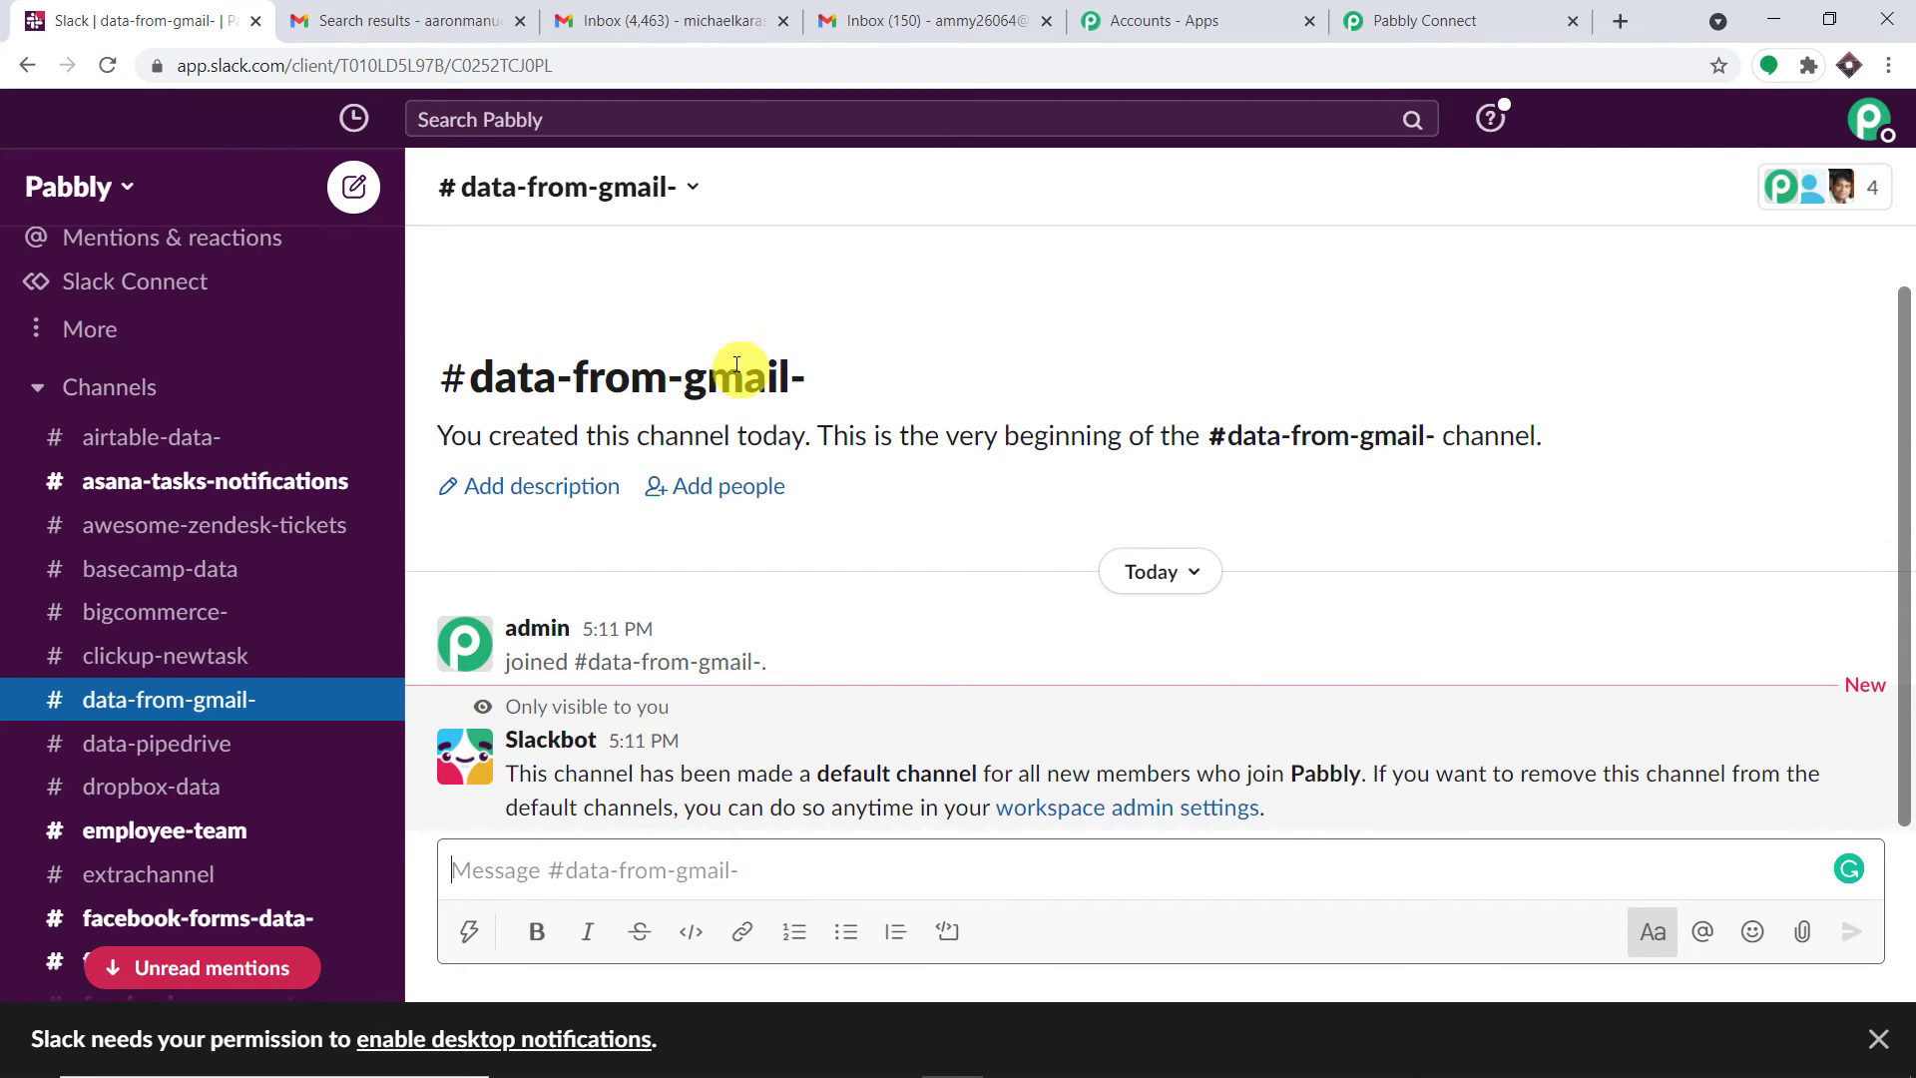
{"action": "left_click", "coordinate": [1417, 10]}
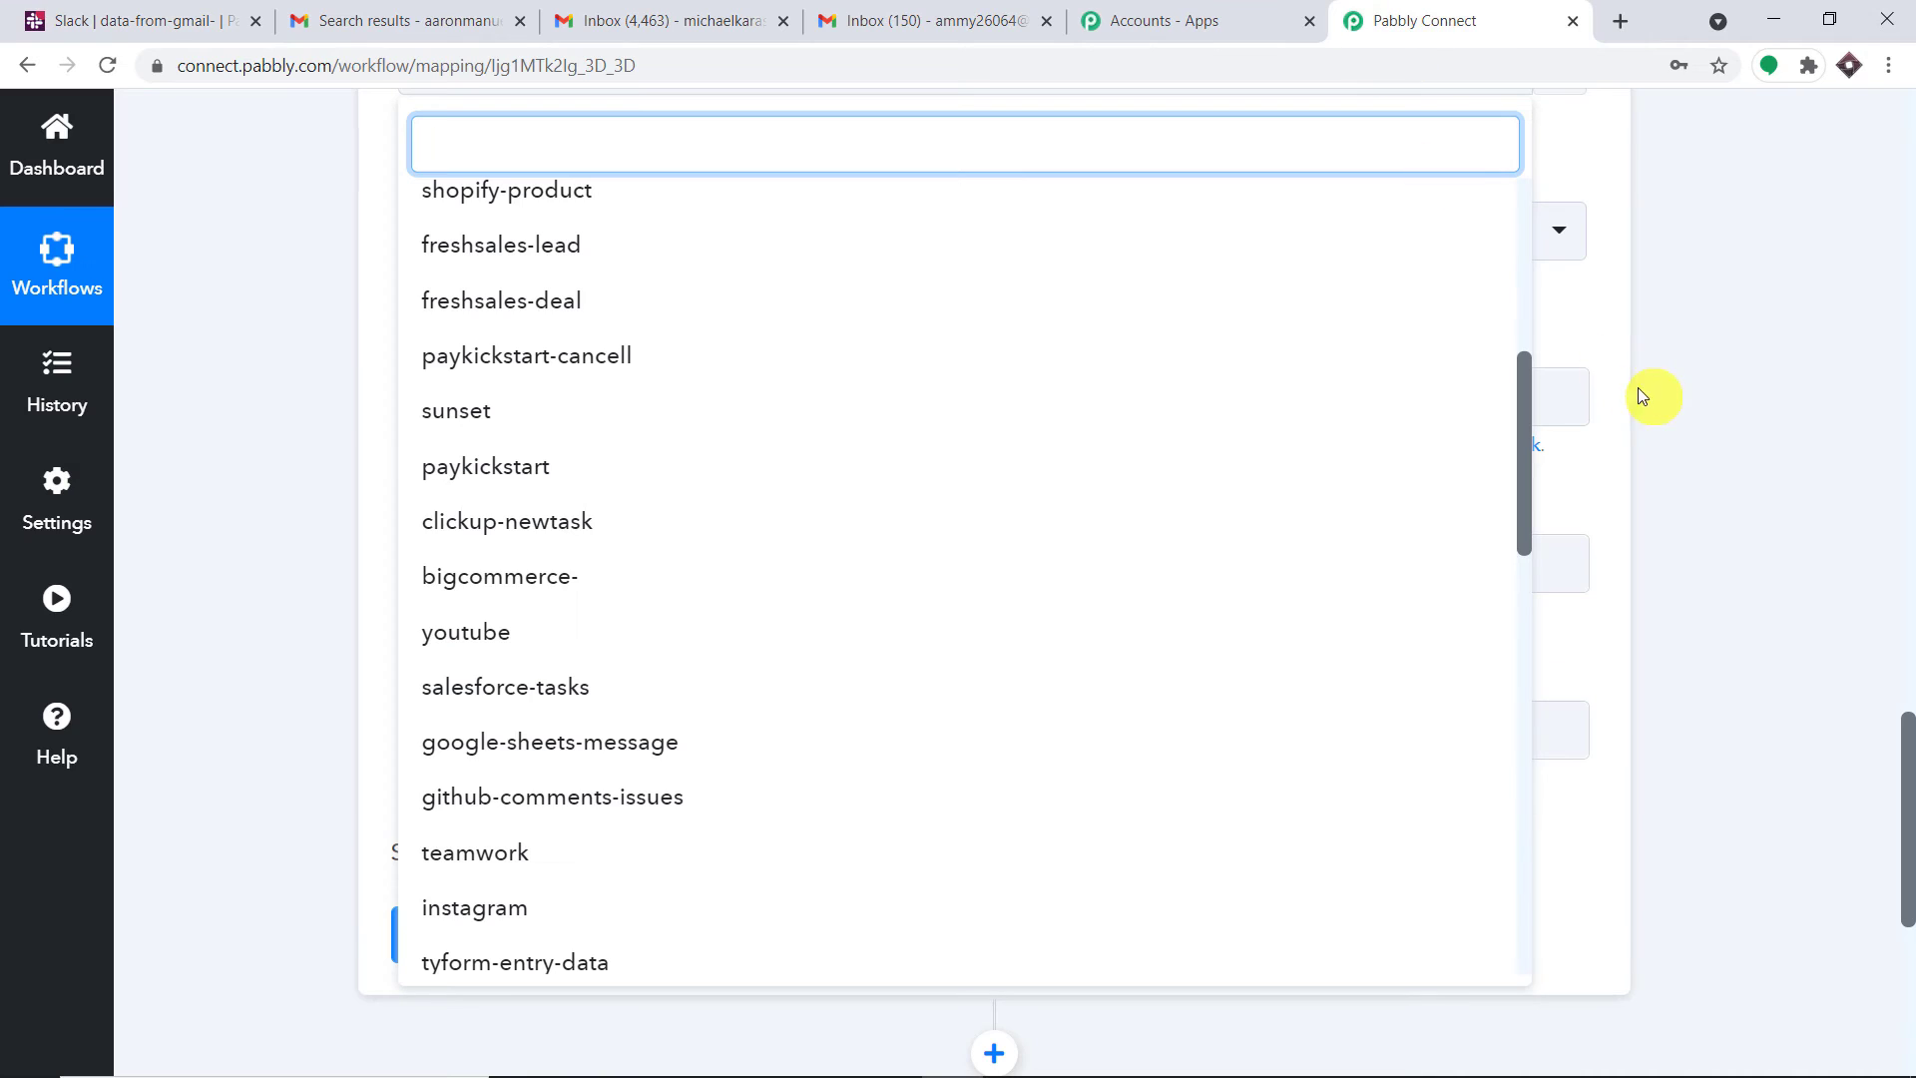
Refresh the Slack channel list, search 'gma' and select data-from-gmail- as the Channel
{"action": "left_click", "coordinate": [1611, 363]}
{"action": "scroll", "coordinate": [1646, 365], "scroll_direction": "up", "scroll_amount": 3}
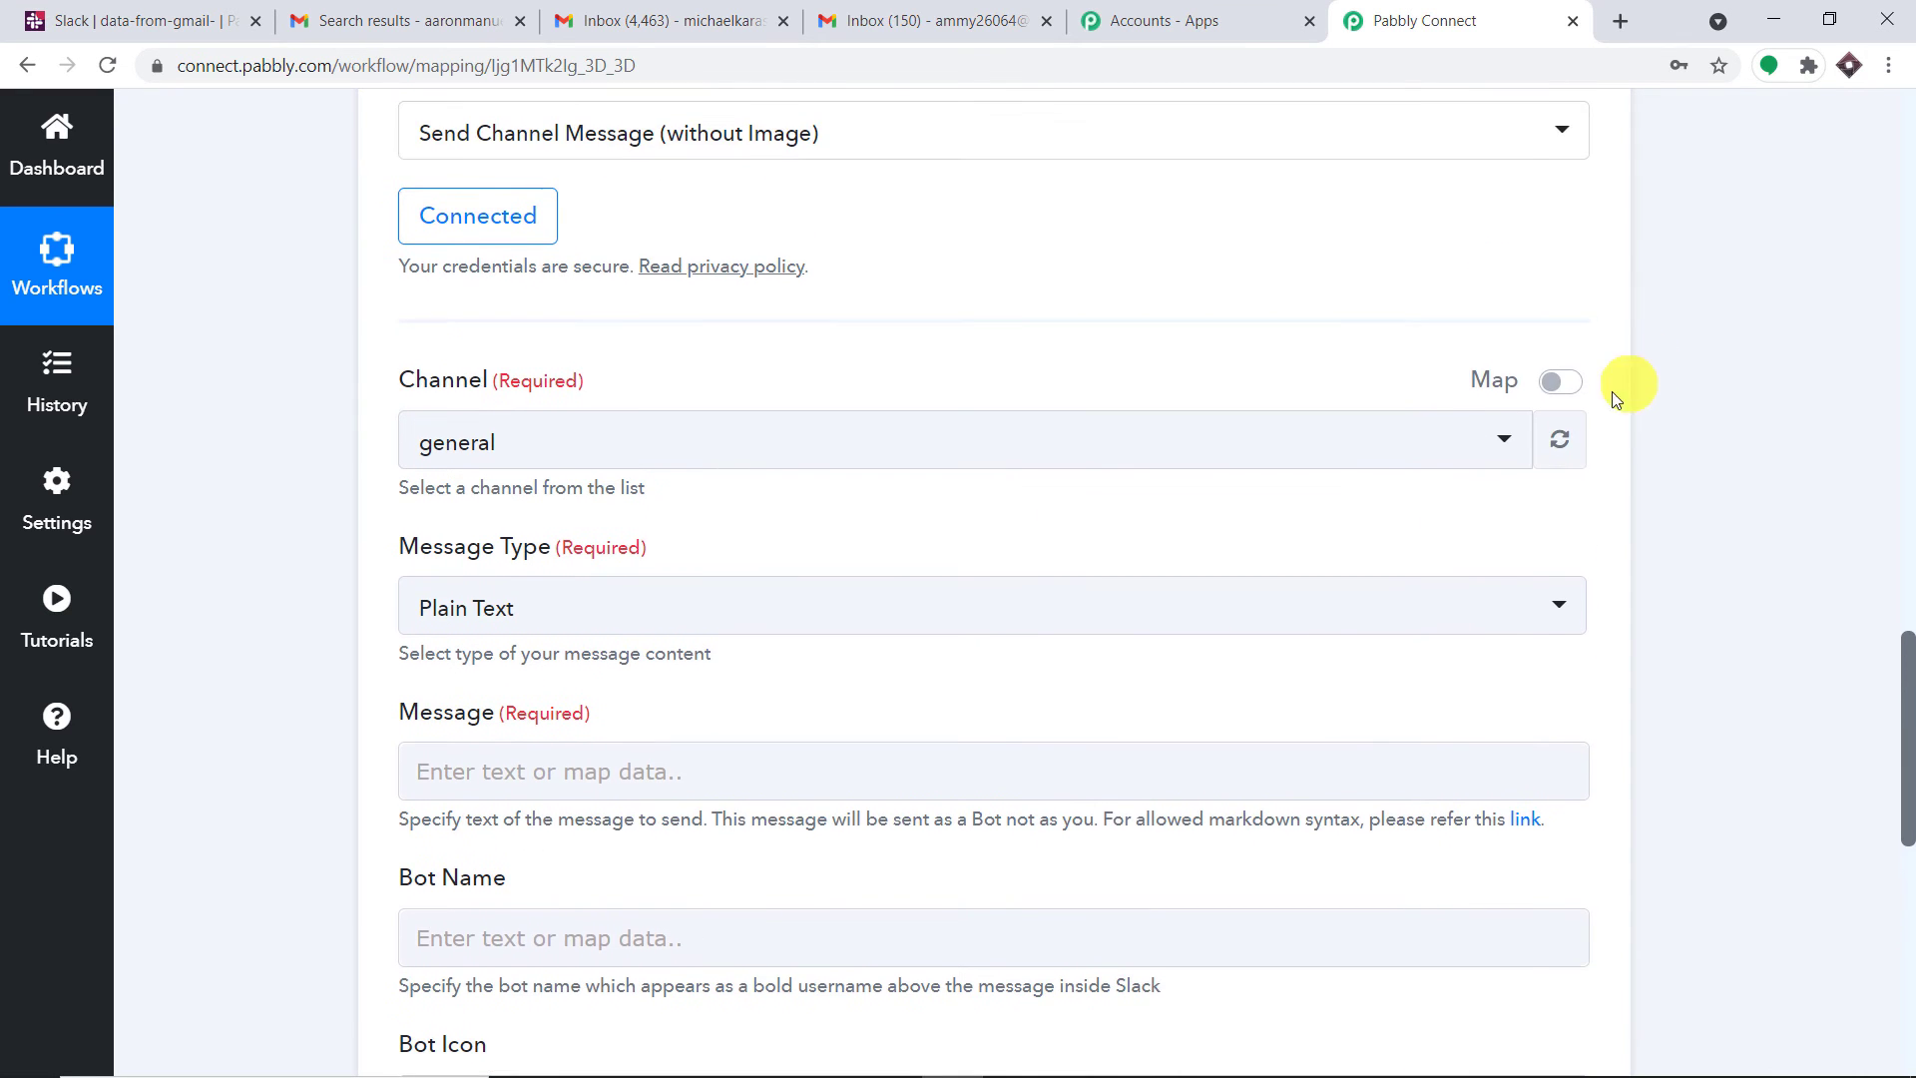
{"action": "left_click", "coordinate": [1563, 439]}
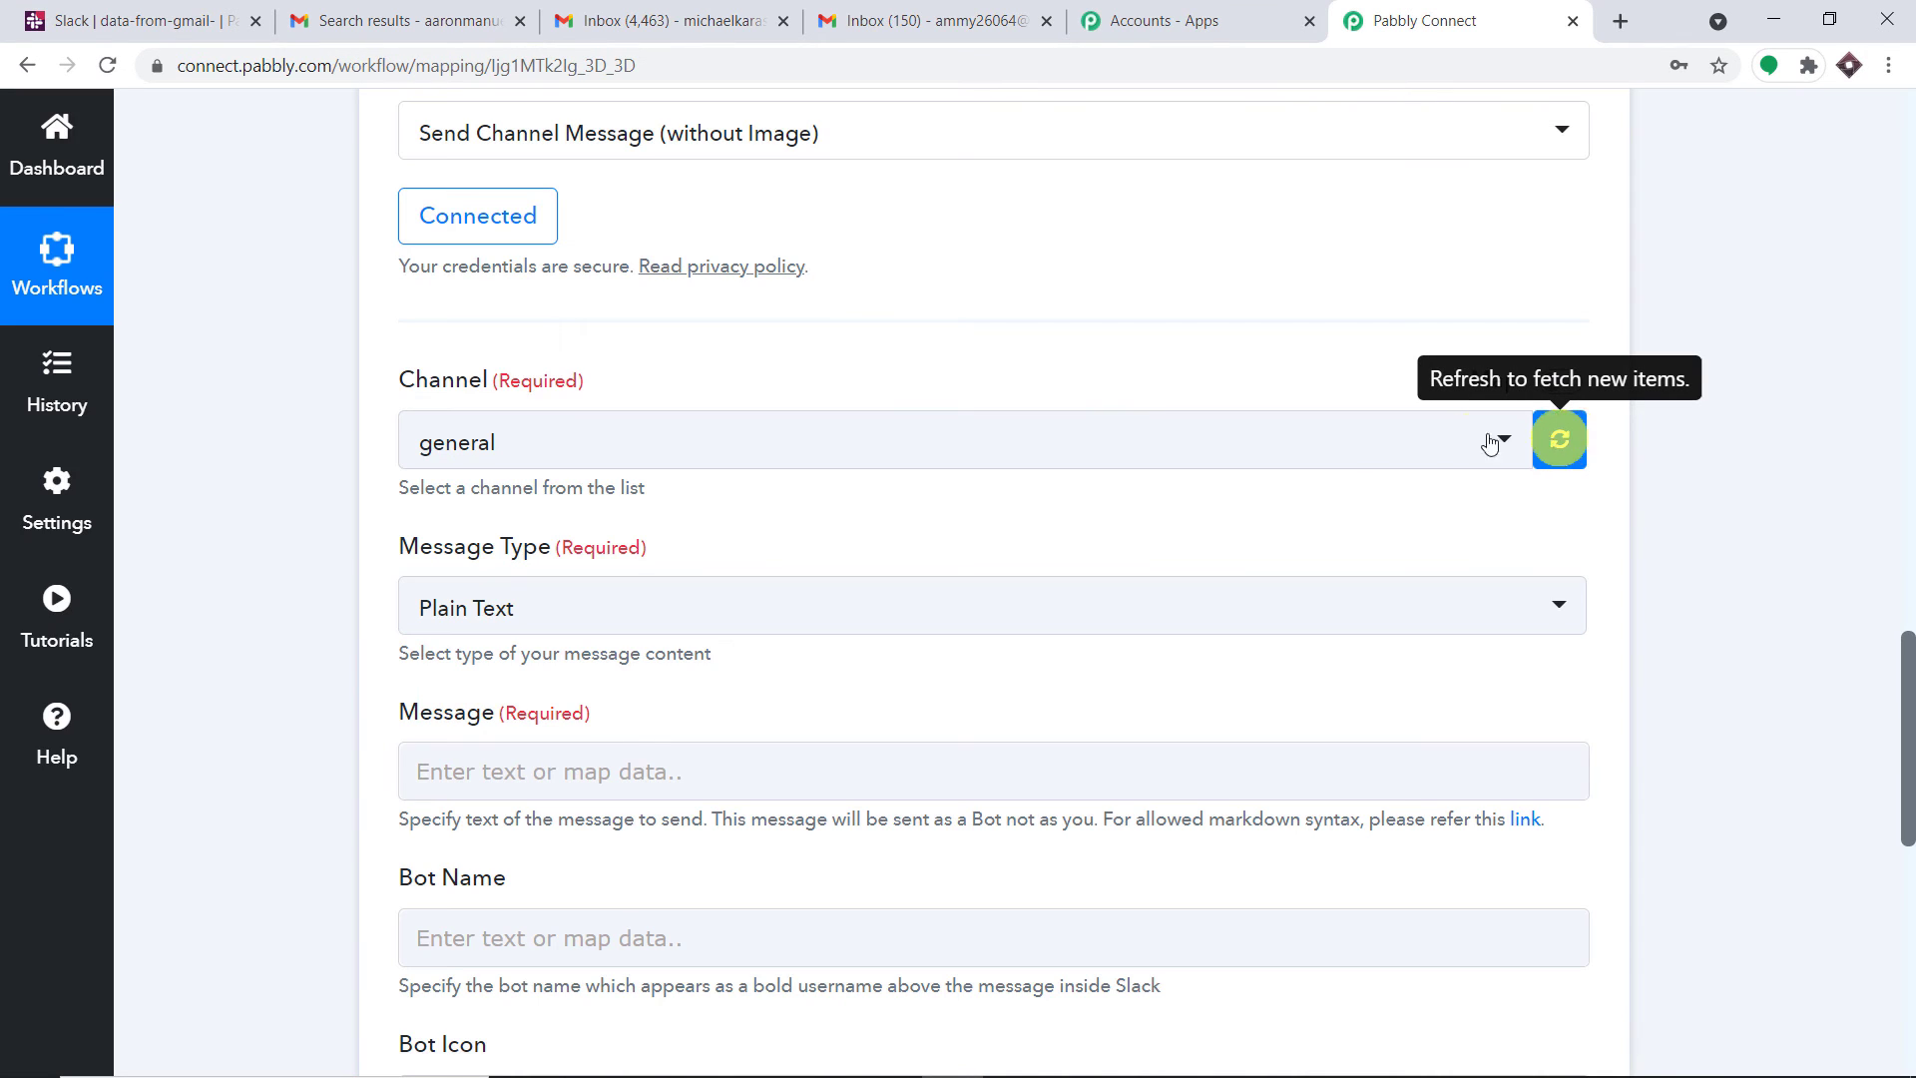
{"action": "left_click", "coordinate": [1303, 449]}
{"action": "scroll", "coordinate": [1010, 645], "scroll_direction": "down", "scroll_amount": 8}
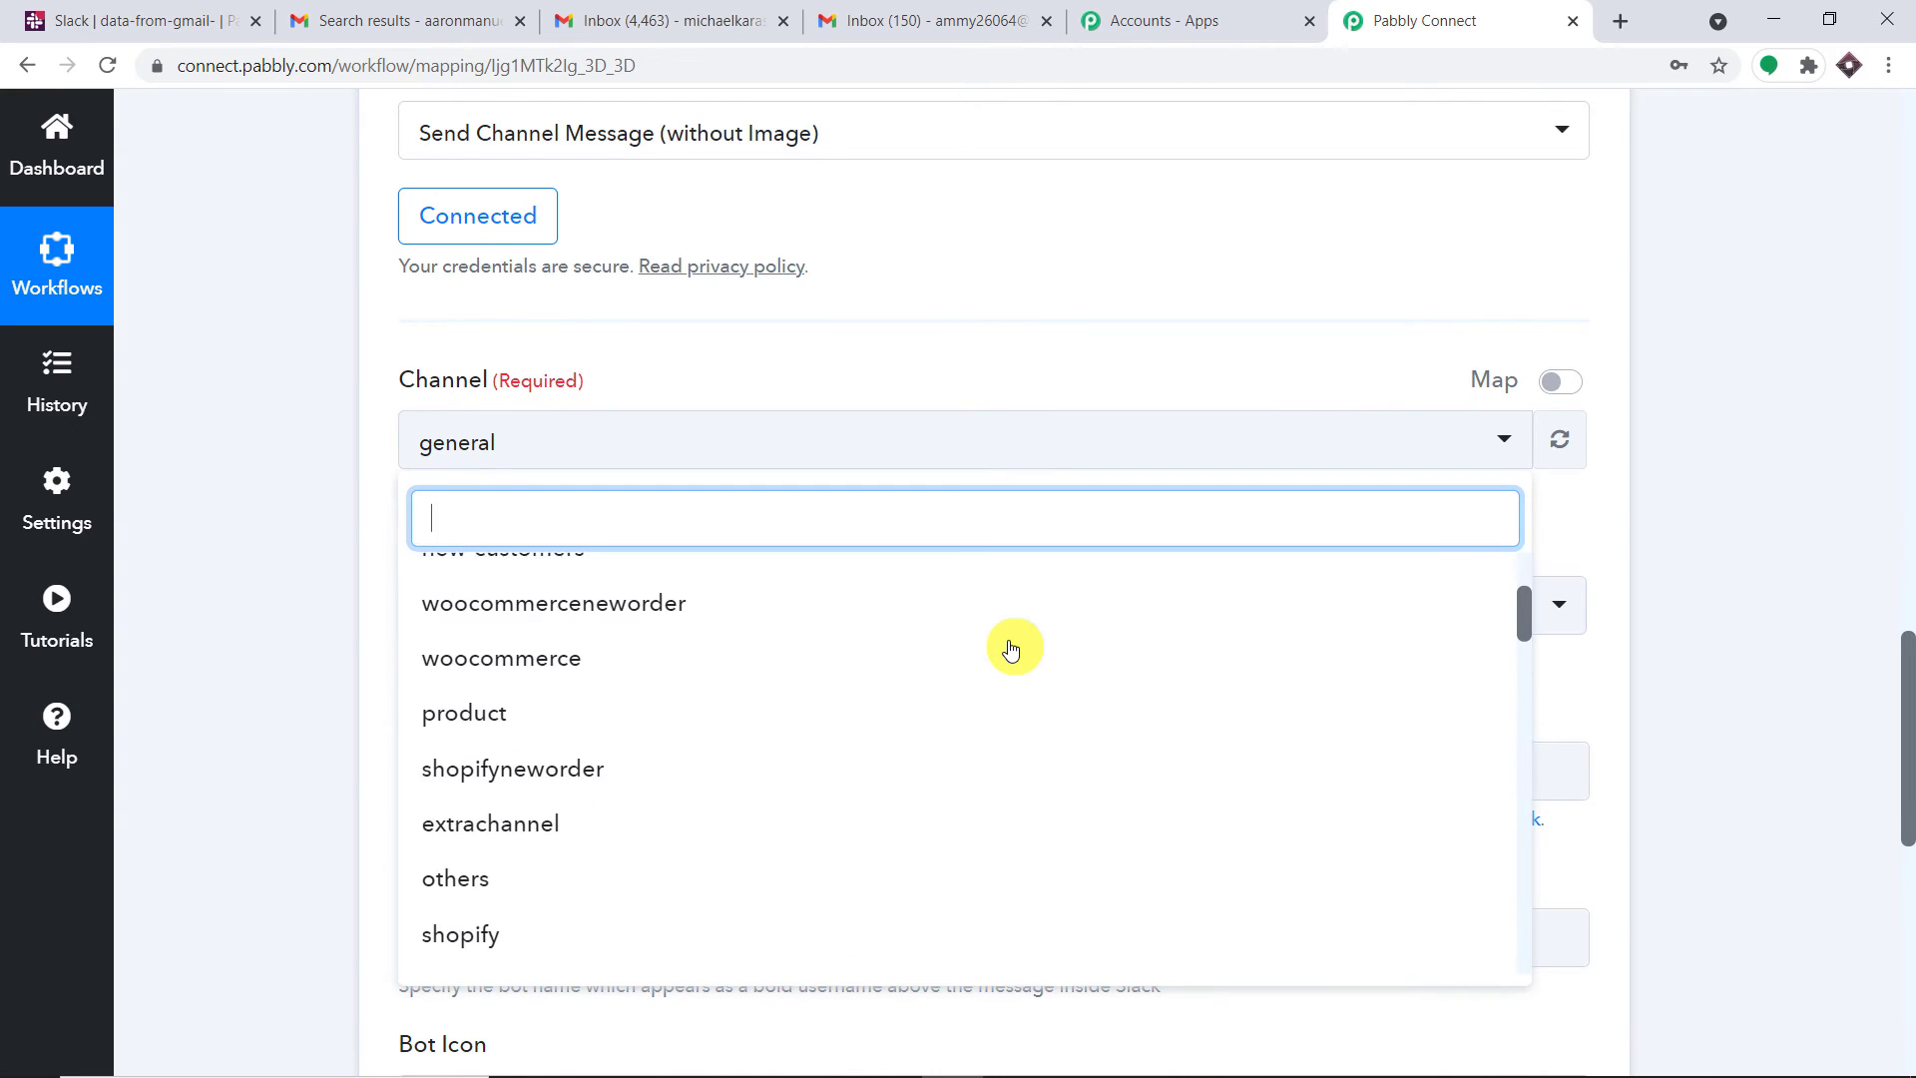
{"action": "scroll", "coordinate": [1010, 649], "scroll_direction": "down", "scroll_amount": 7}
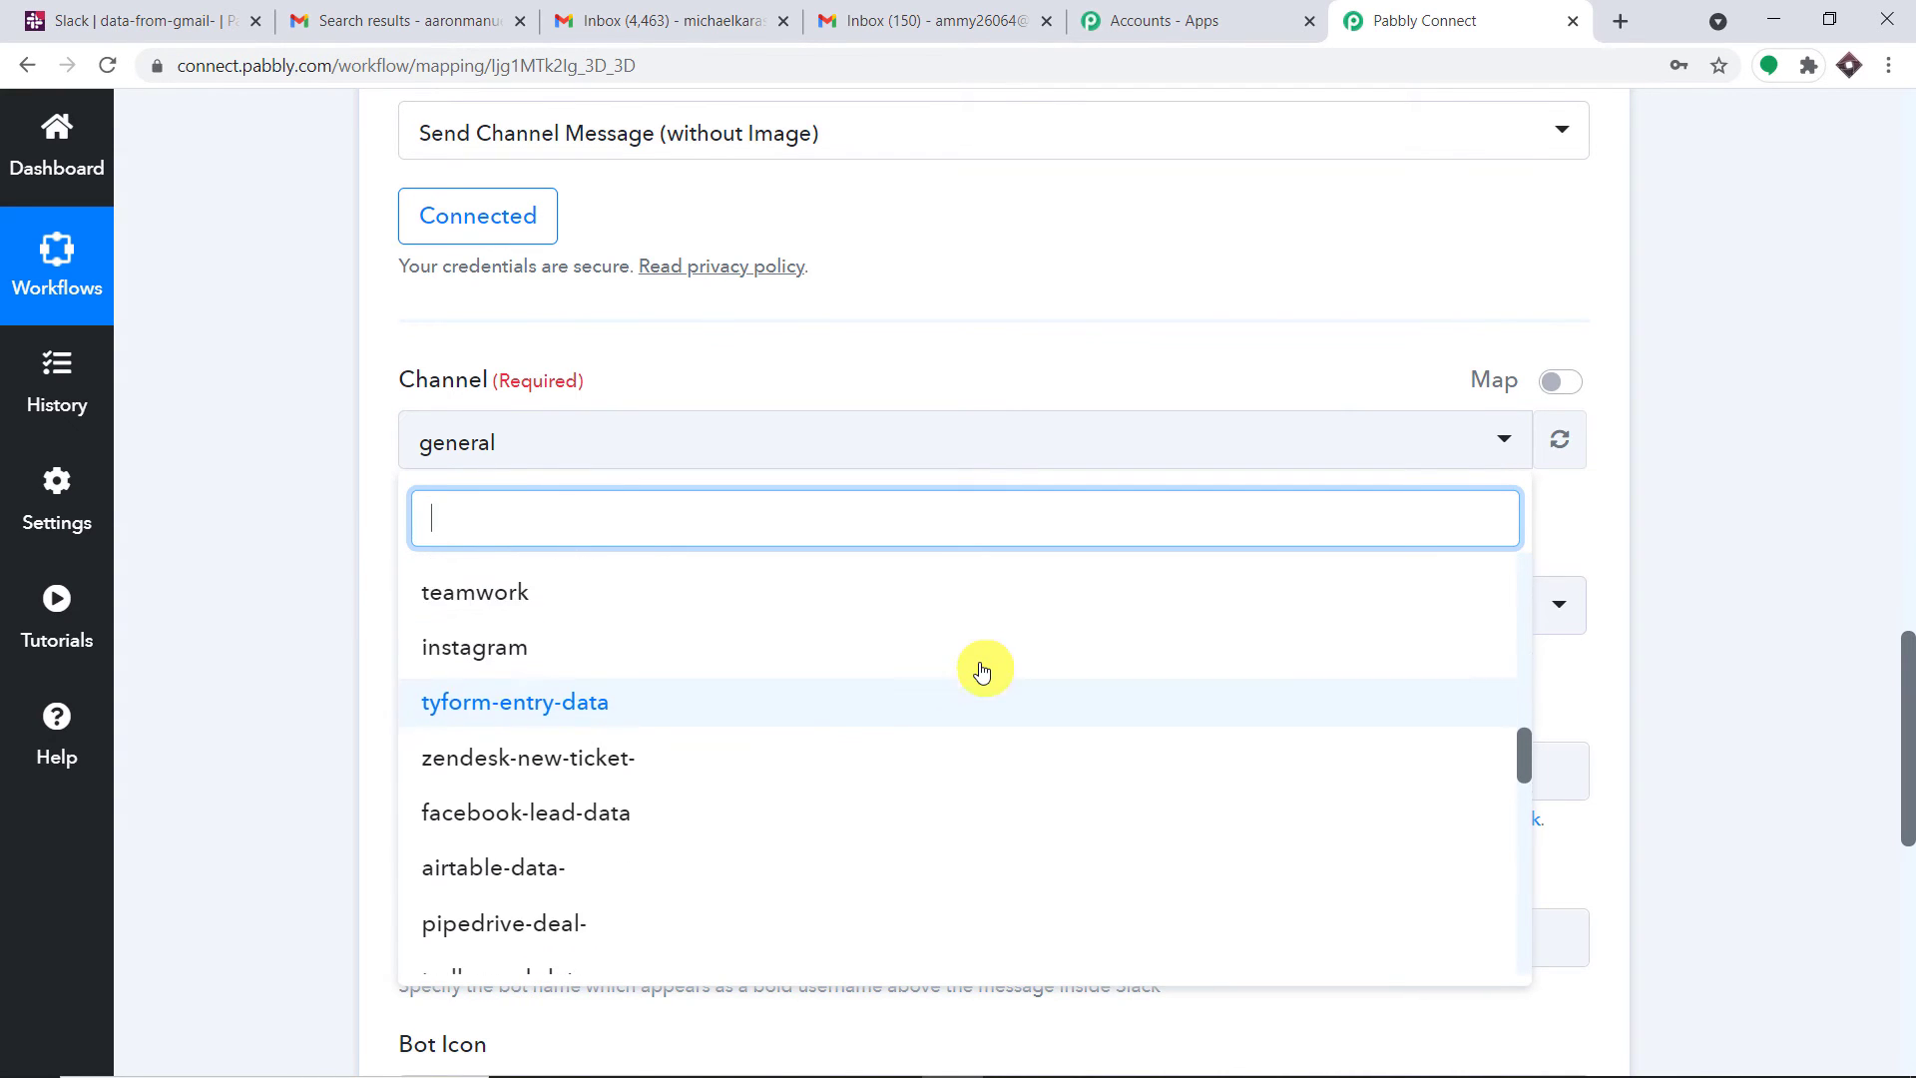
{"action": "type", "text": "G"}
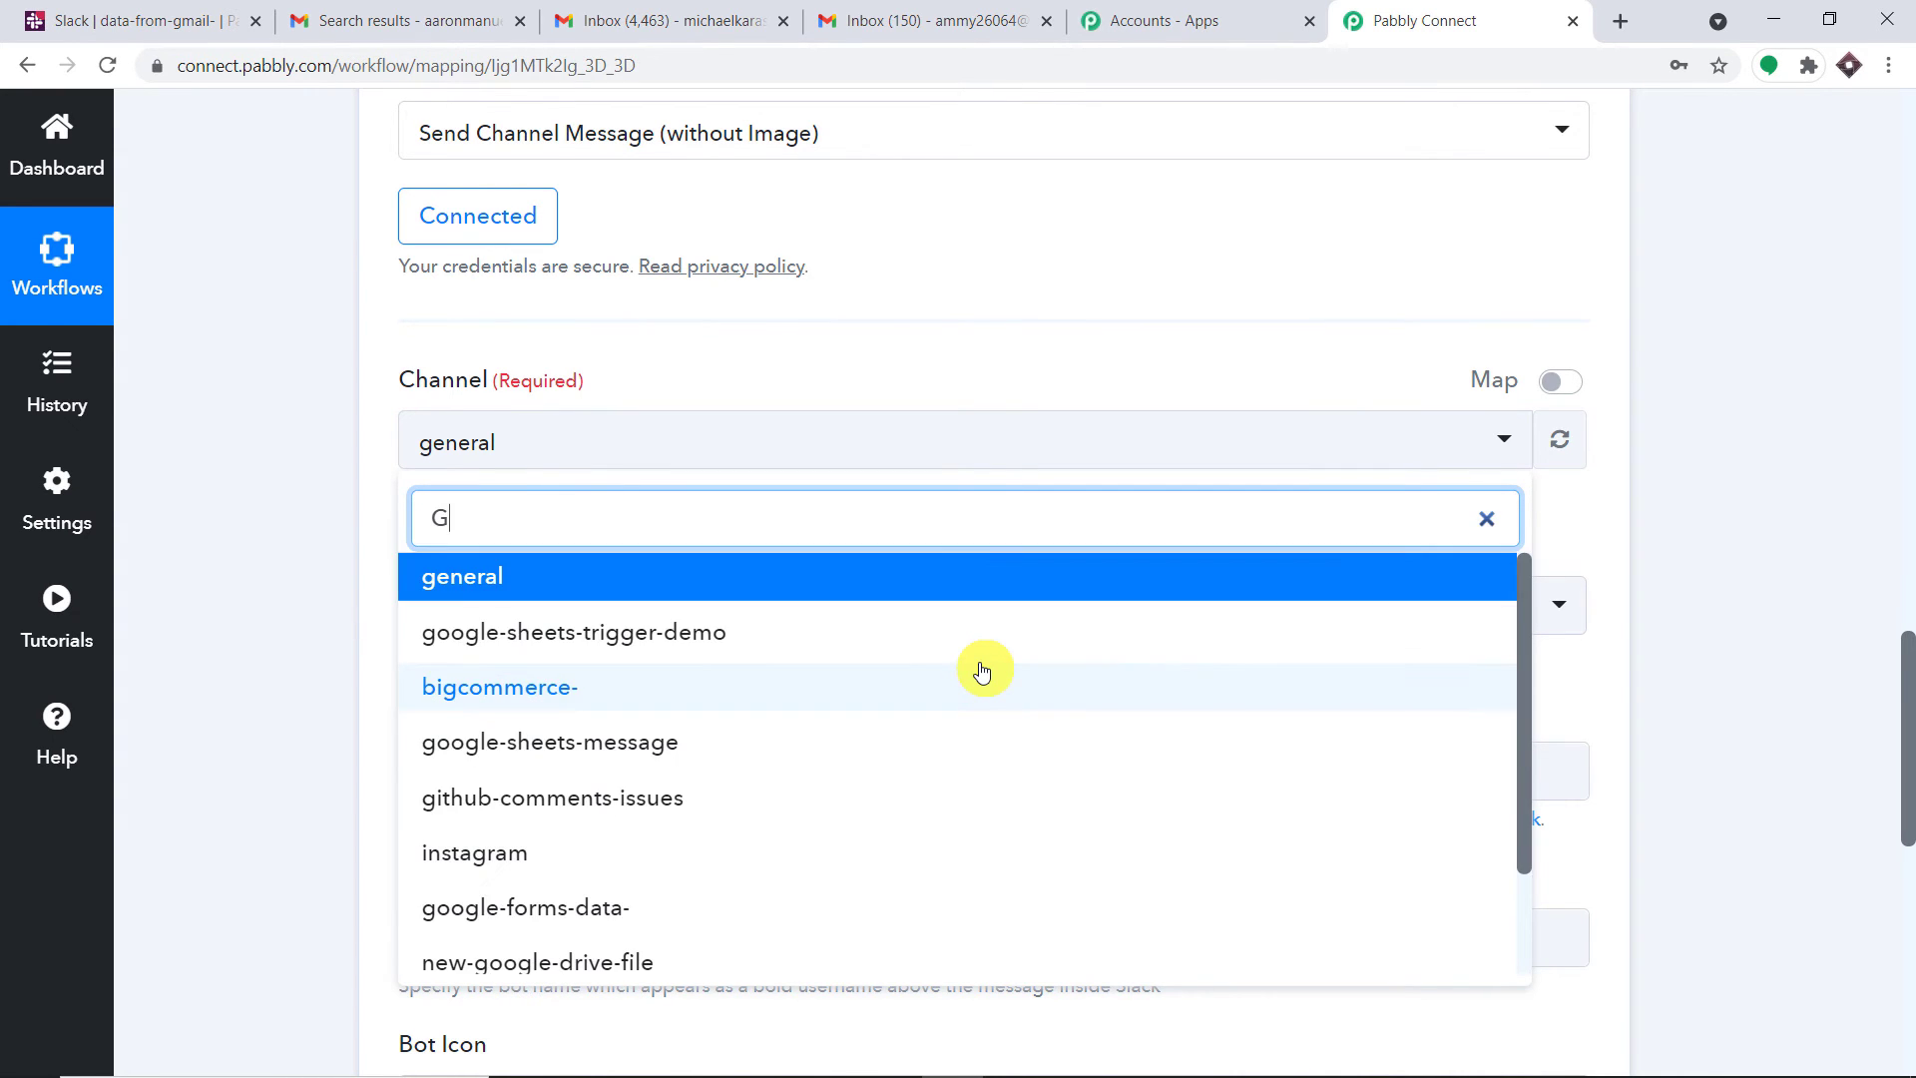
{"action": "type", "text": "MA"}
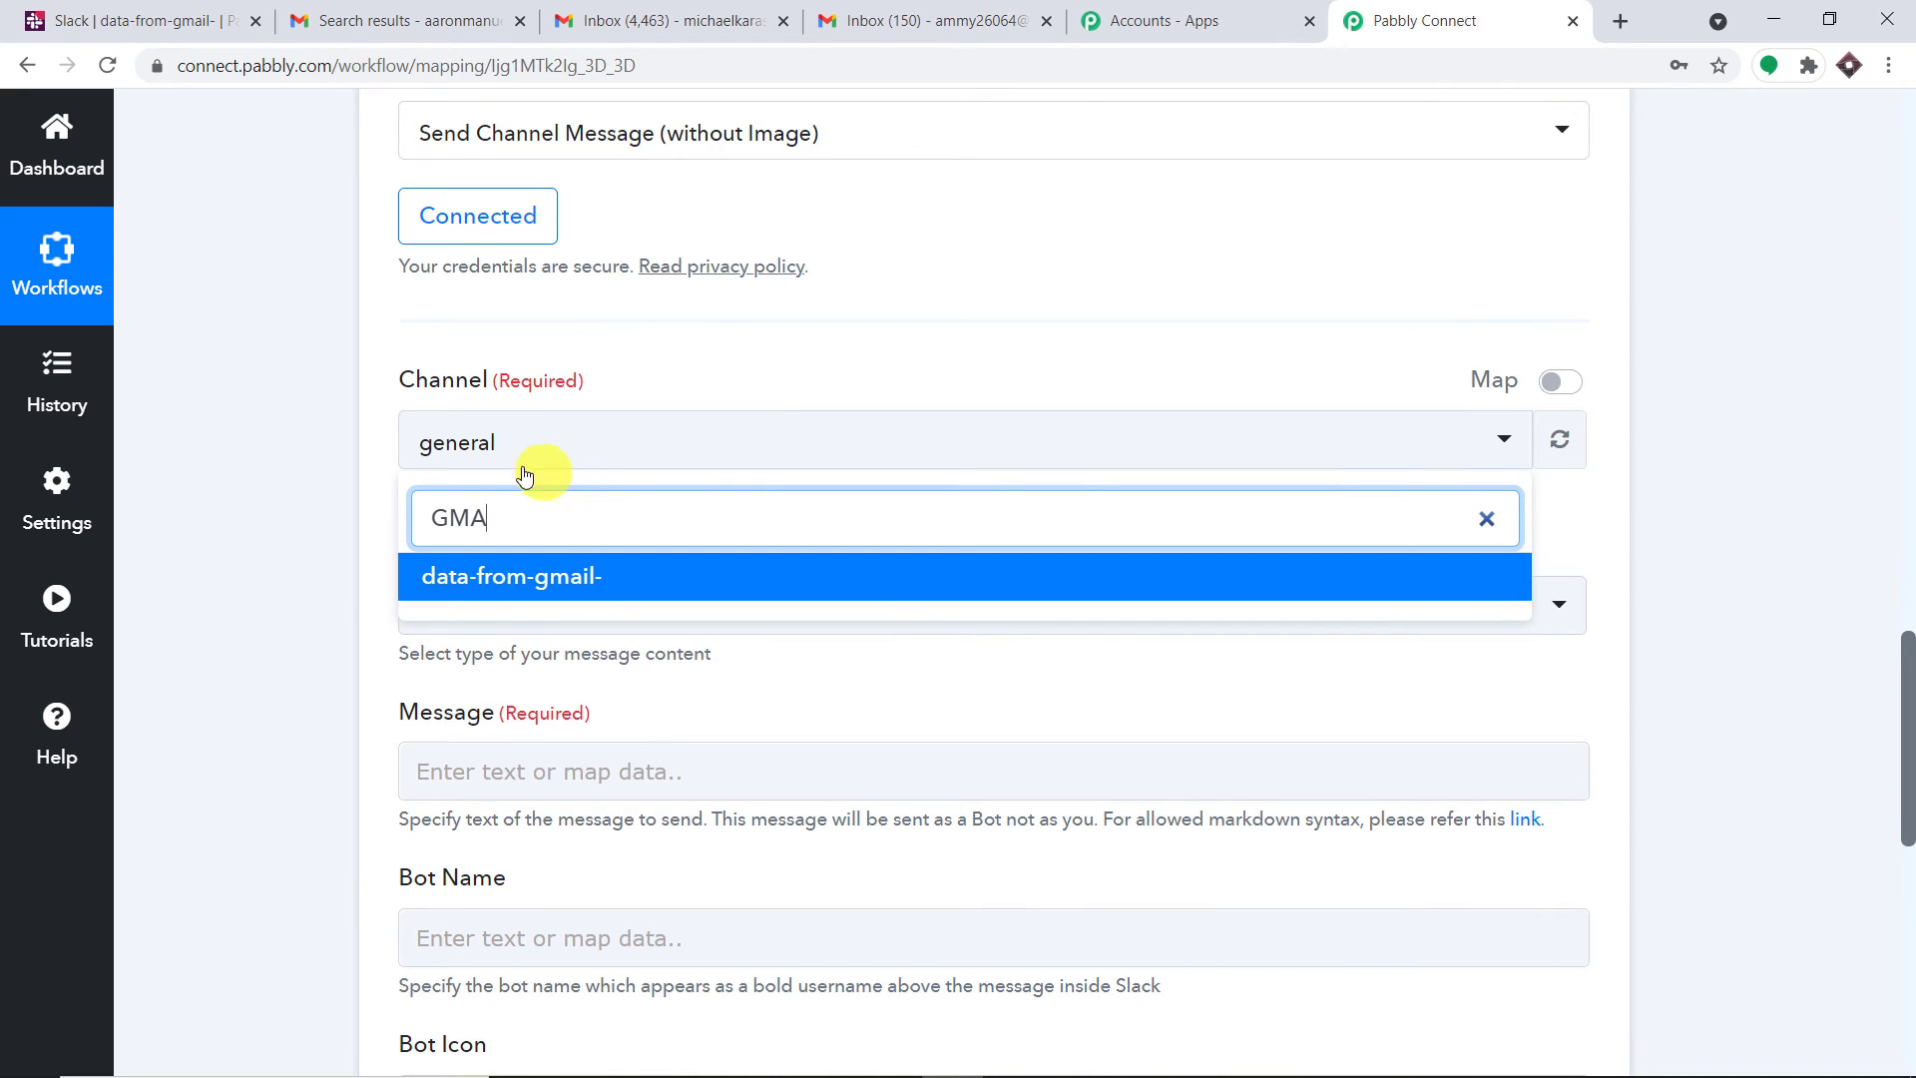
{"action": "left_click", "coordinate": [493, 573]}
Check the Gmail account in the other tab, then return to the Pabbly Connect workflow
{"action": "left_click", "coordinate": [880, 343]}
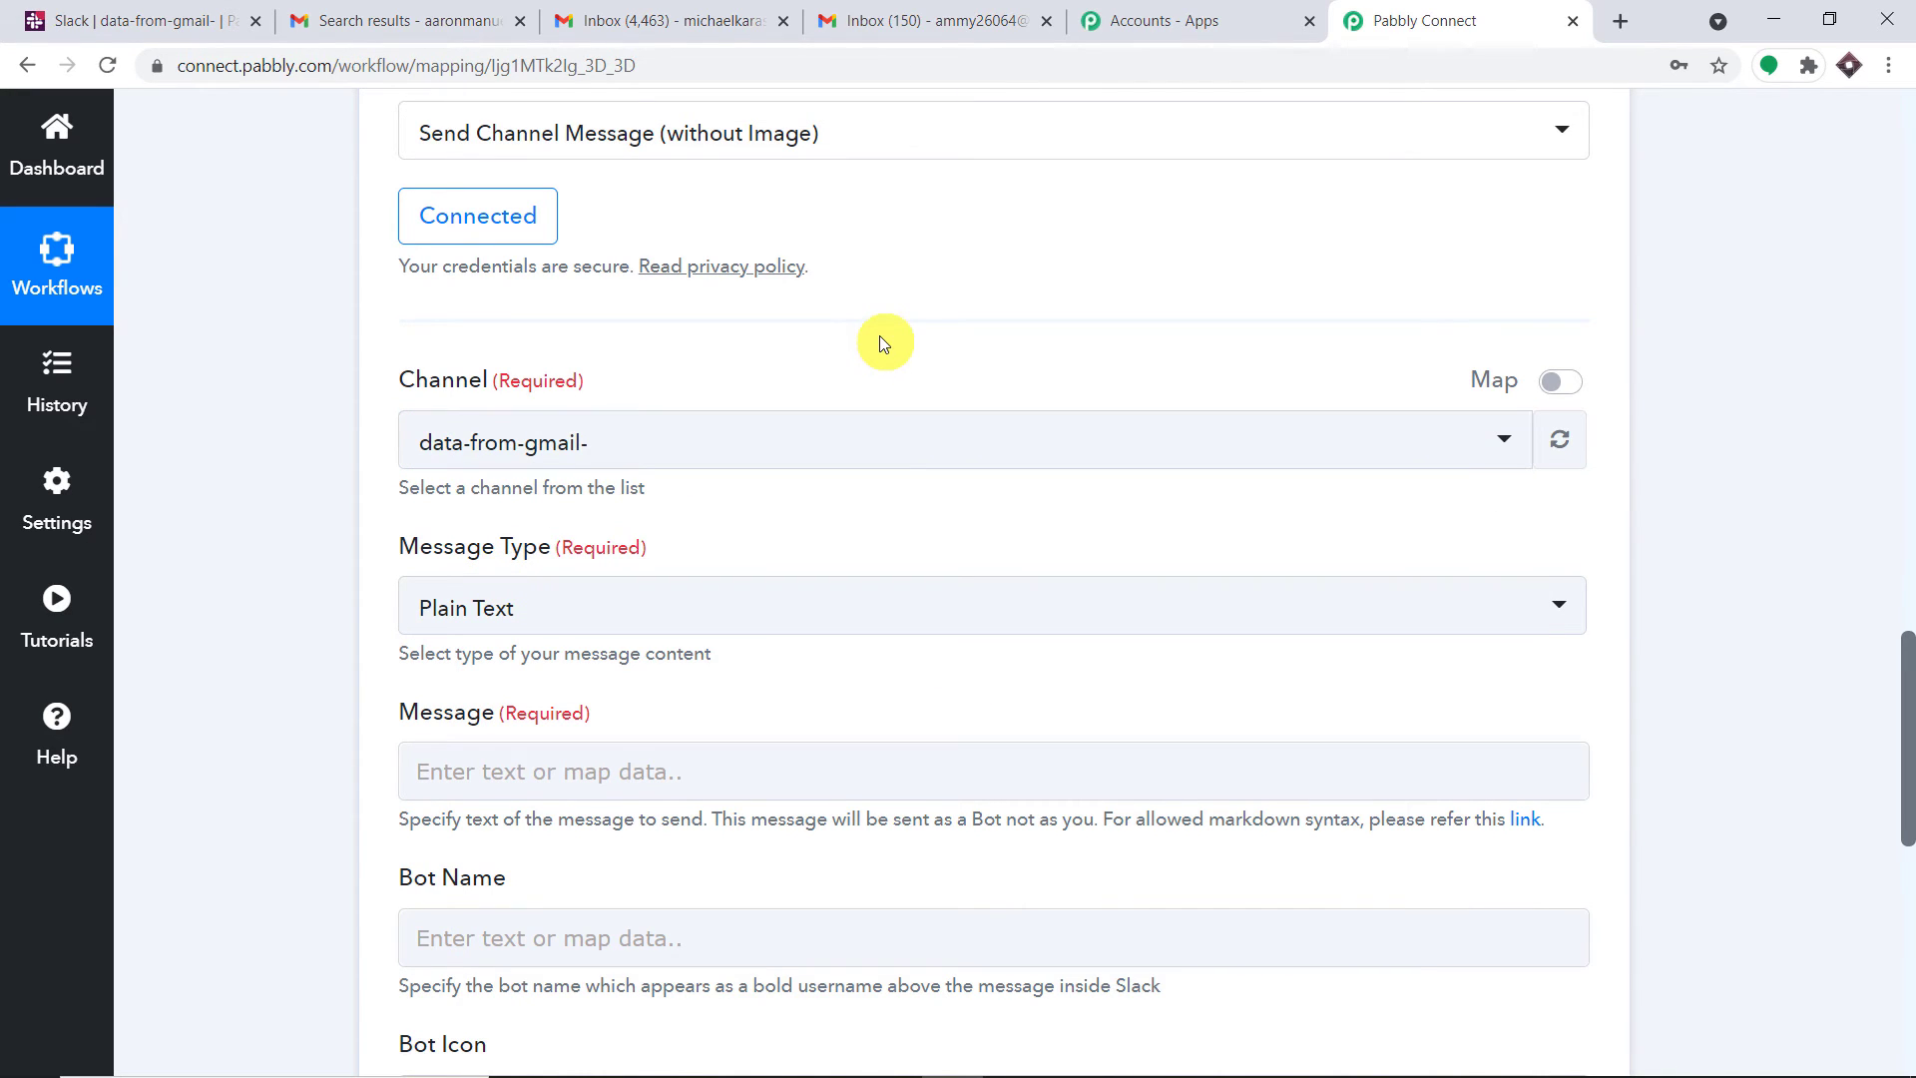
{"action": "scroll", "coordinate": [699, 370], "scroll_direction": "down", "scroll_amount": 1}
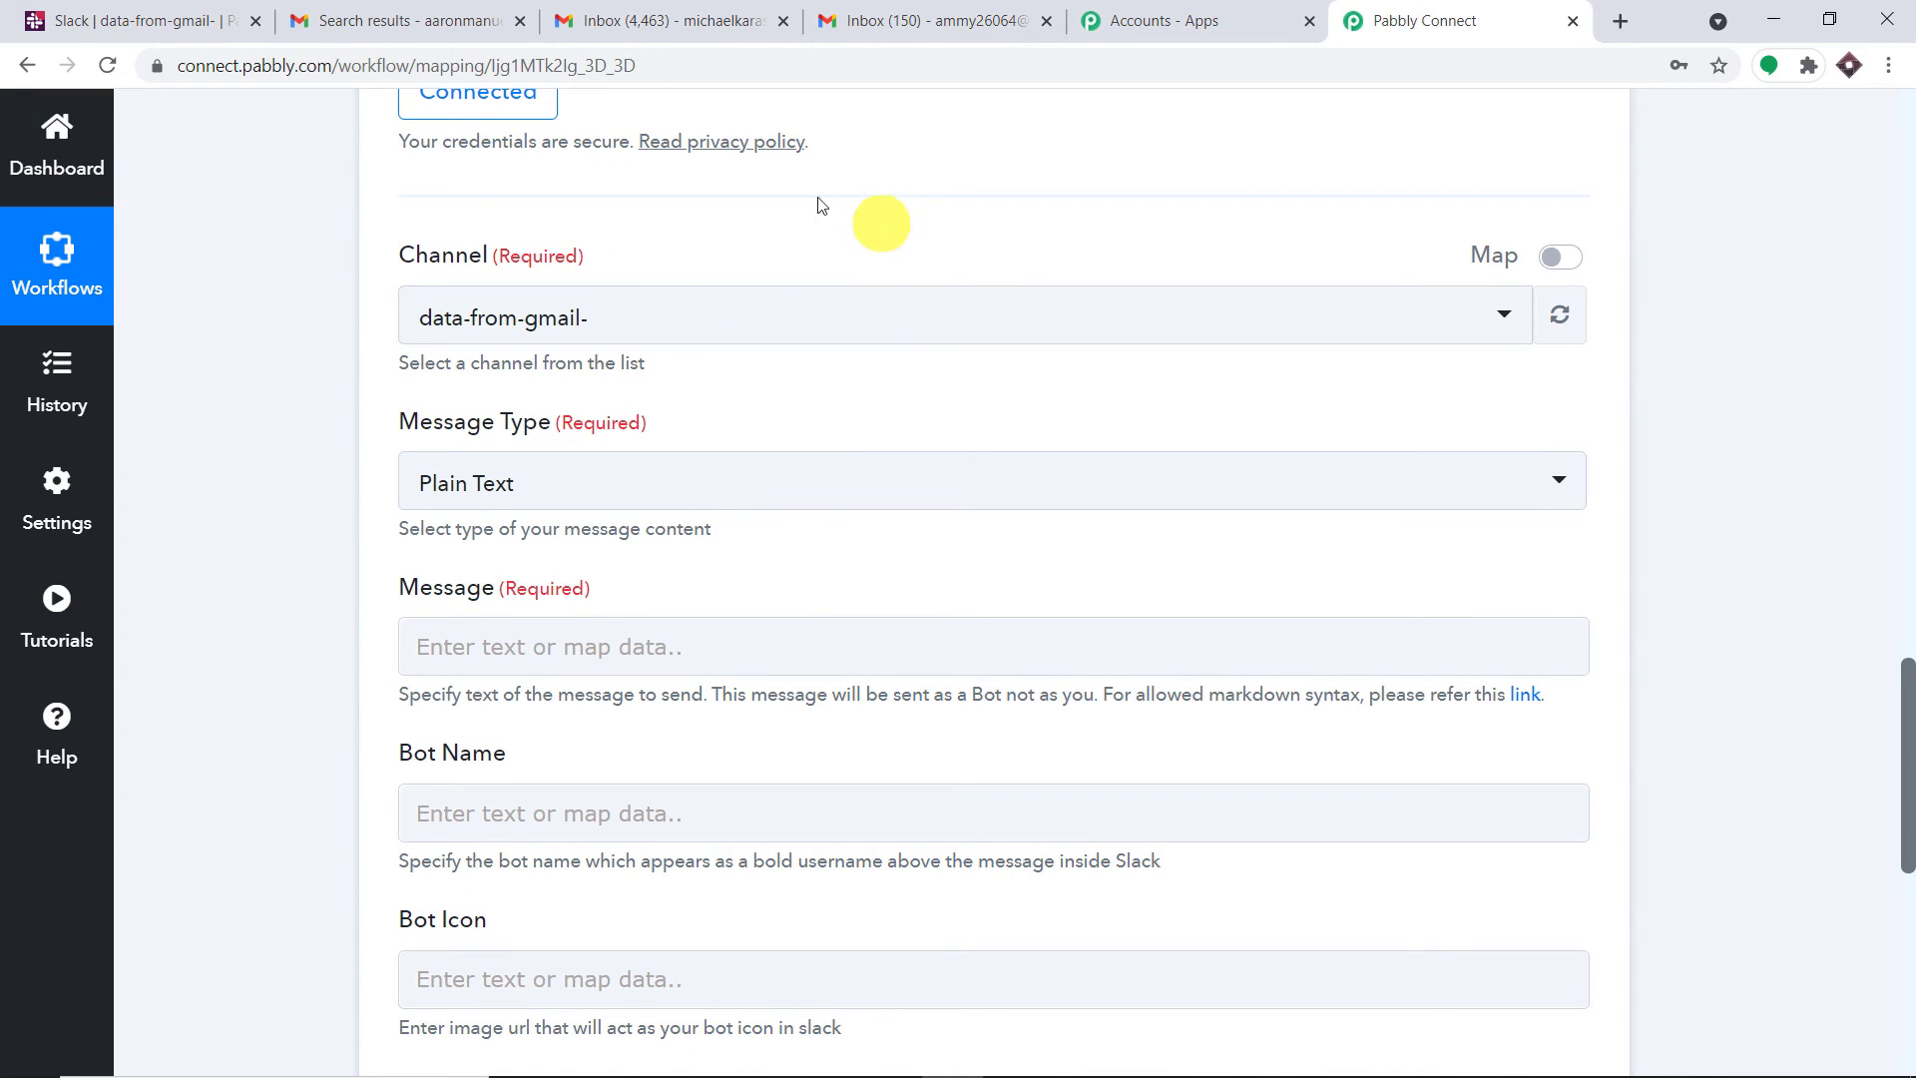
{"action": "left_click", "coordinate": [449, 18]}
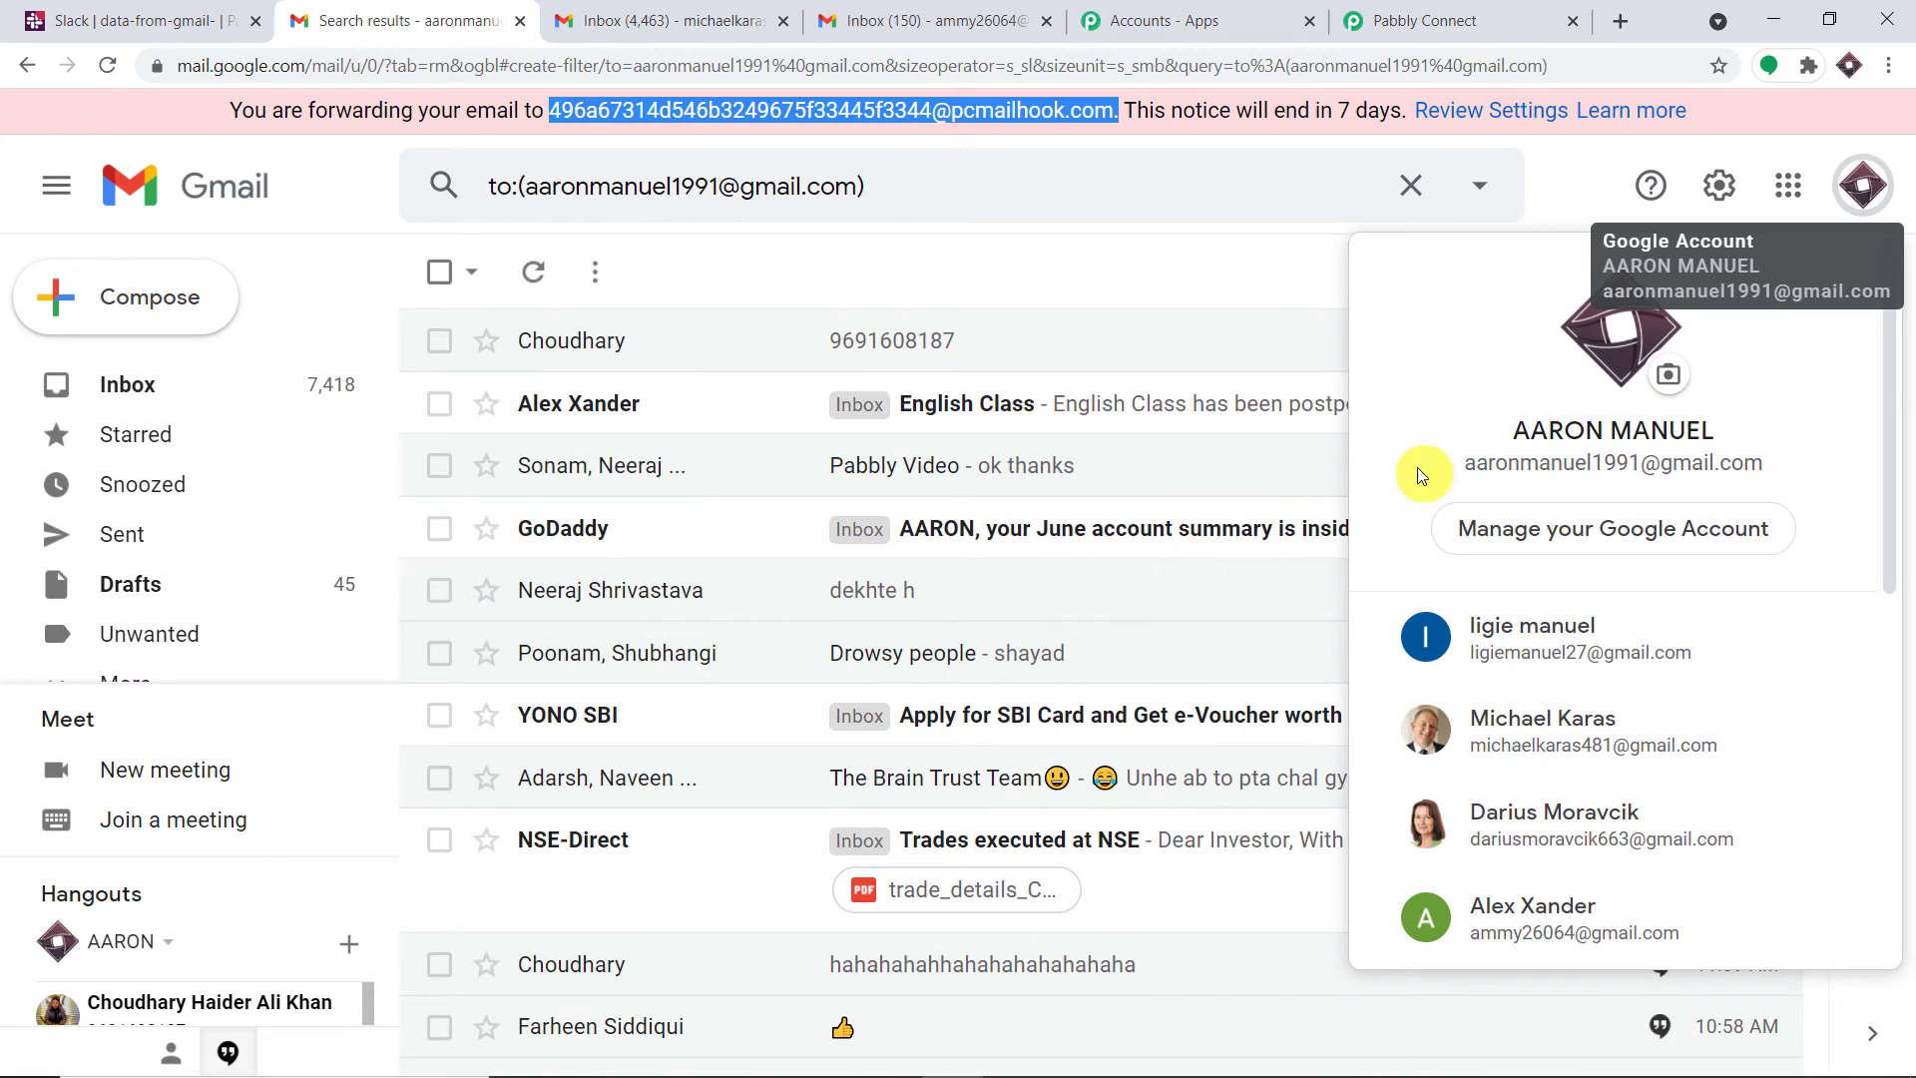
{"action": "left_click", "coordinate": [1417, 20]}
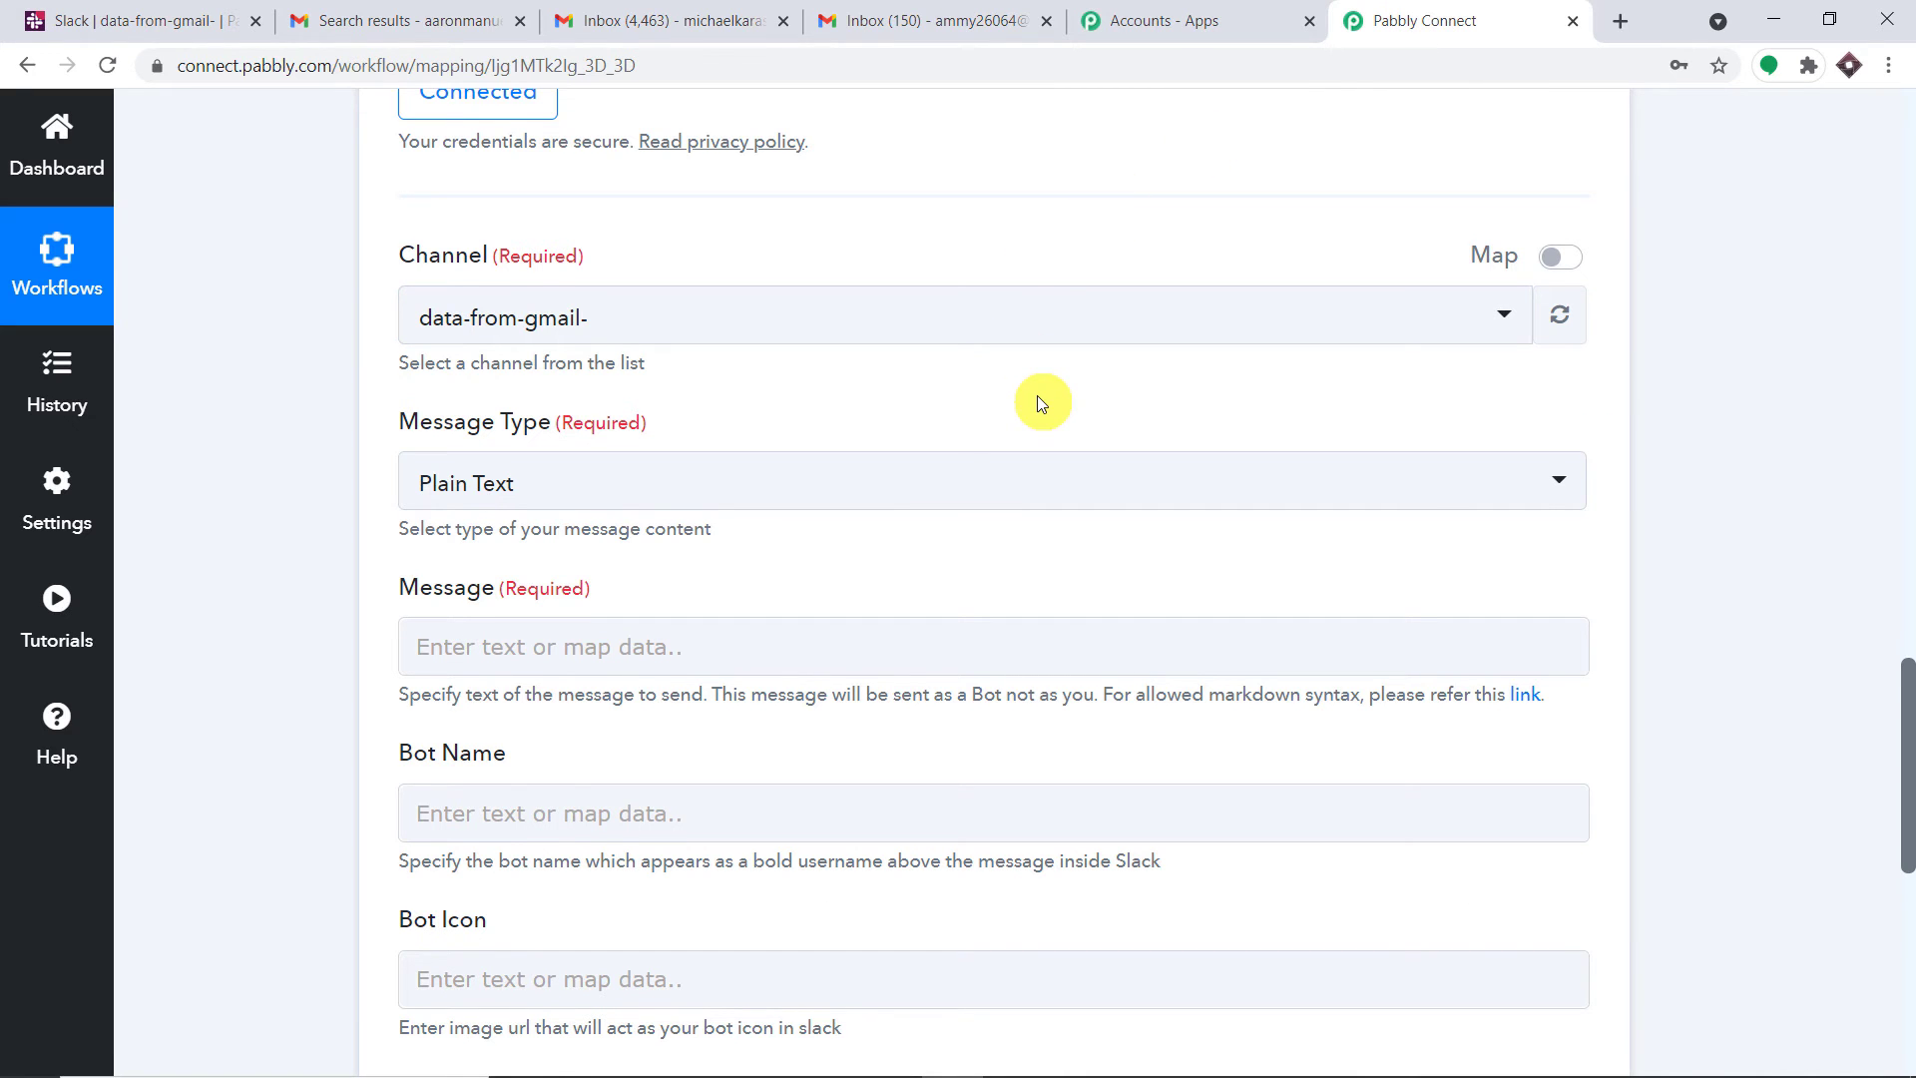
{"action": "scroll", "coordinate": [1038, 403], "scroll_direction": "down", "scroll_amount": 1}
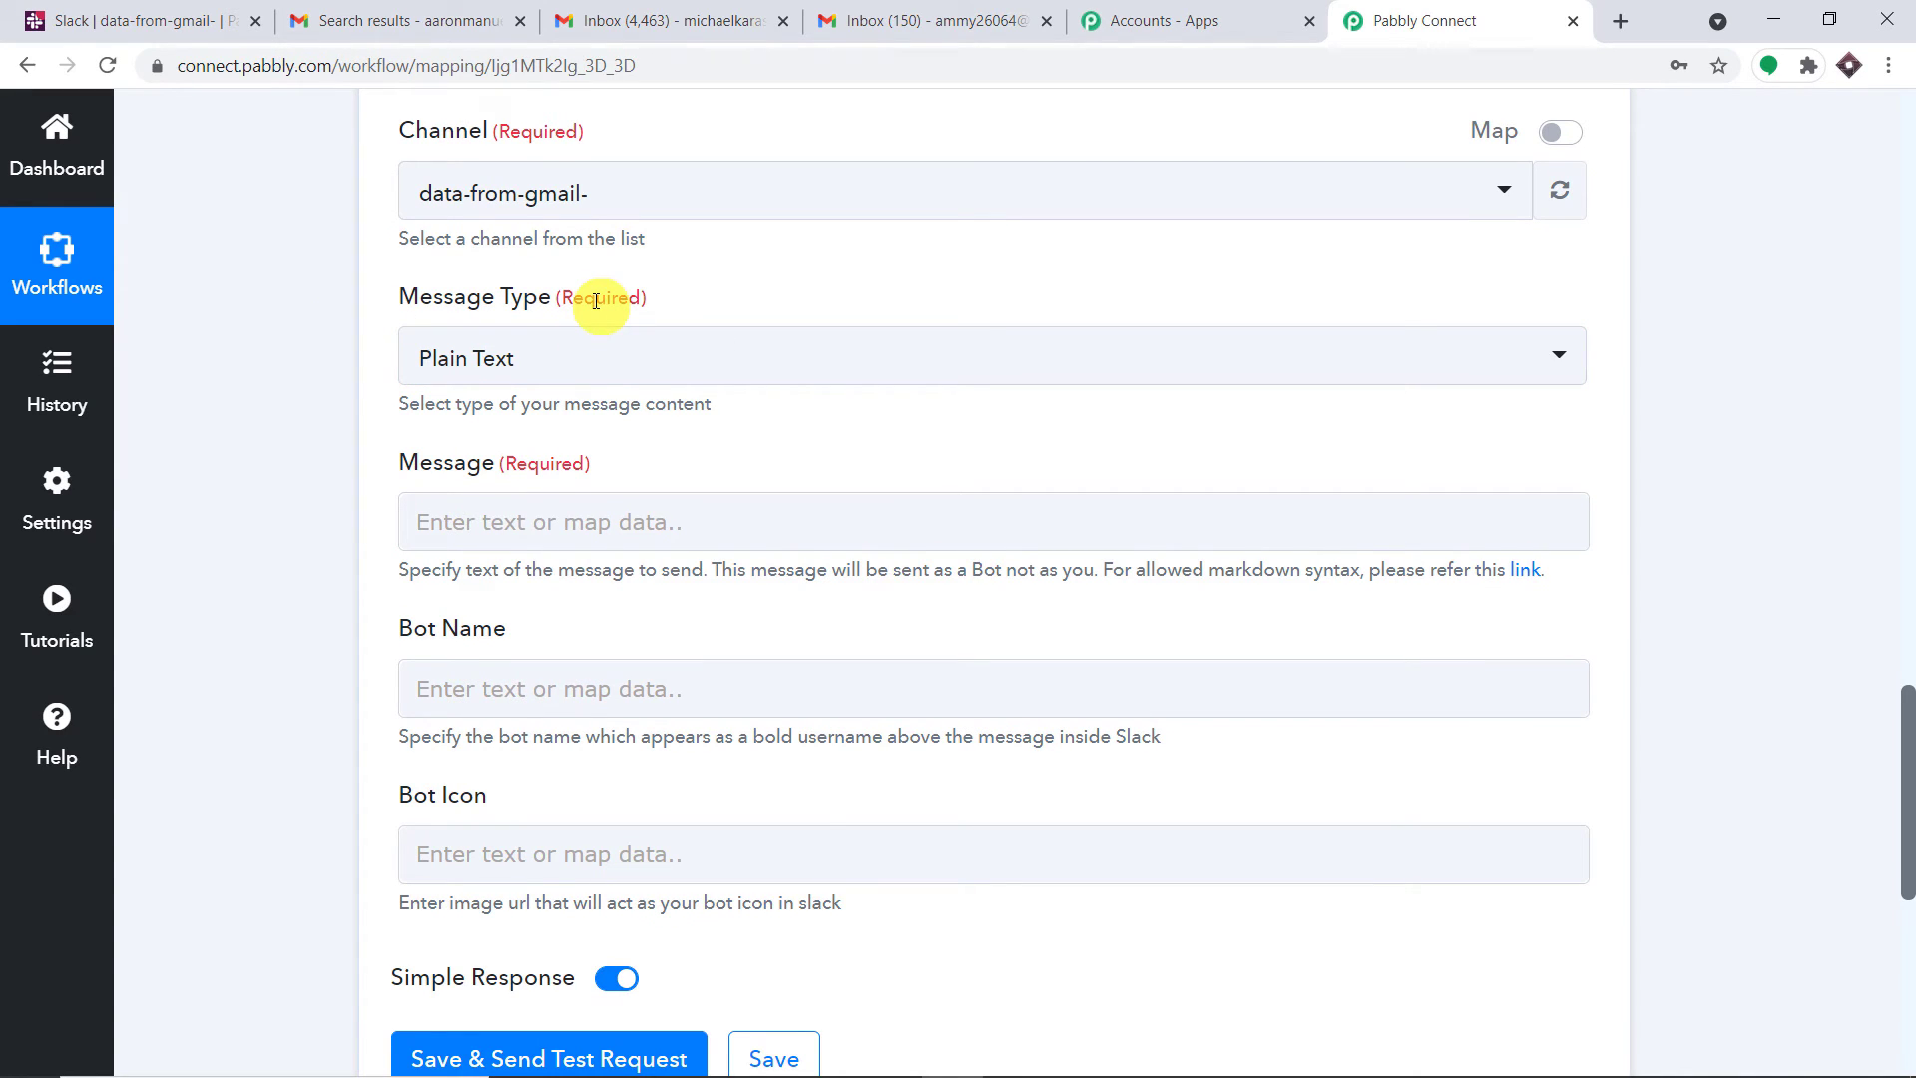
{"action": "scroll", "coordinate": [589, 406], "scroll_direction": "down", "scroll_amount": 1}
Start the Slack message with a 'Name' label followed by the From 0 Display field
{"action": "left_click", "coordinate": [542, 389]}
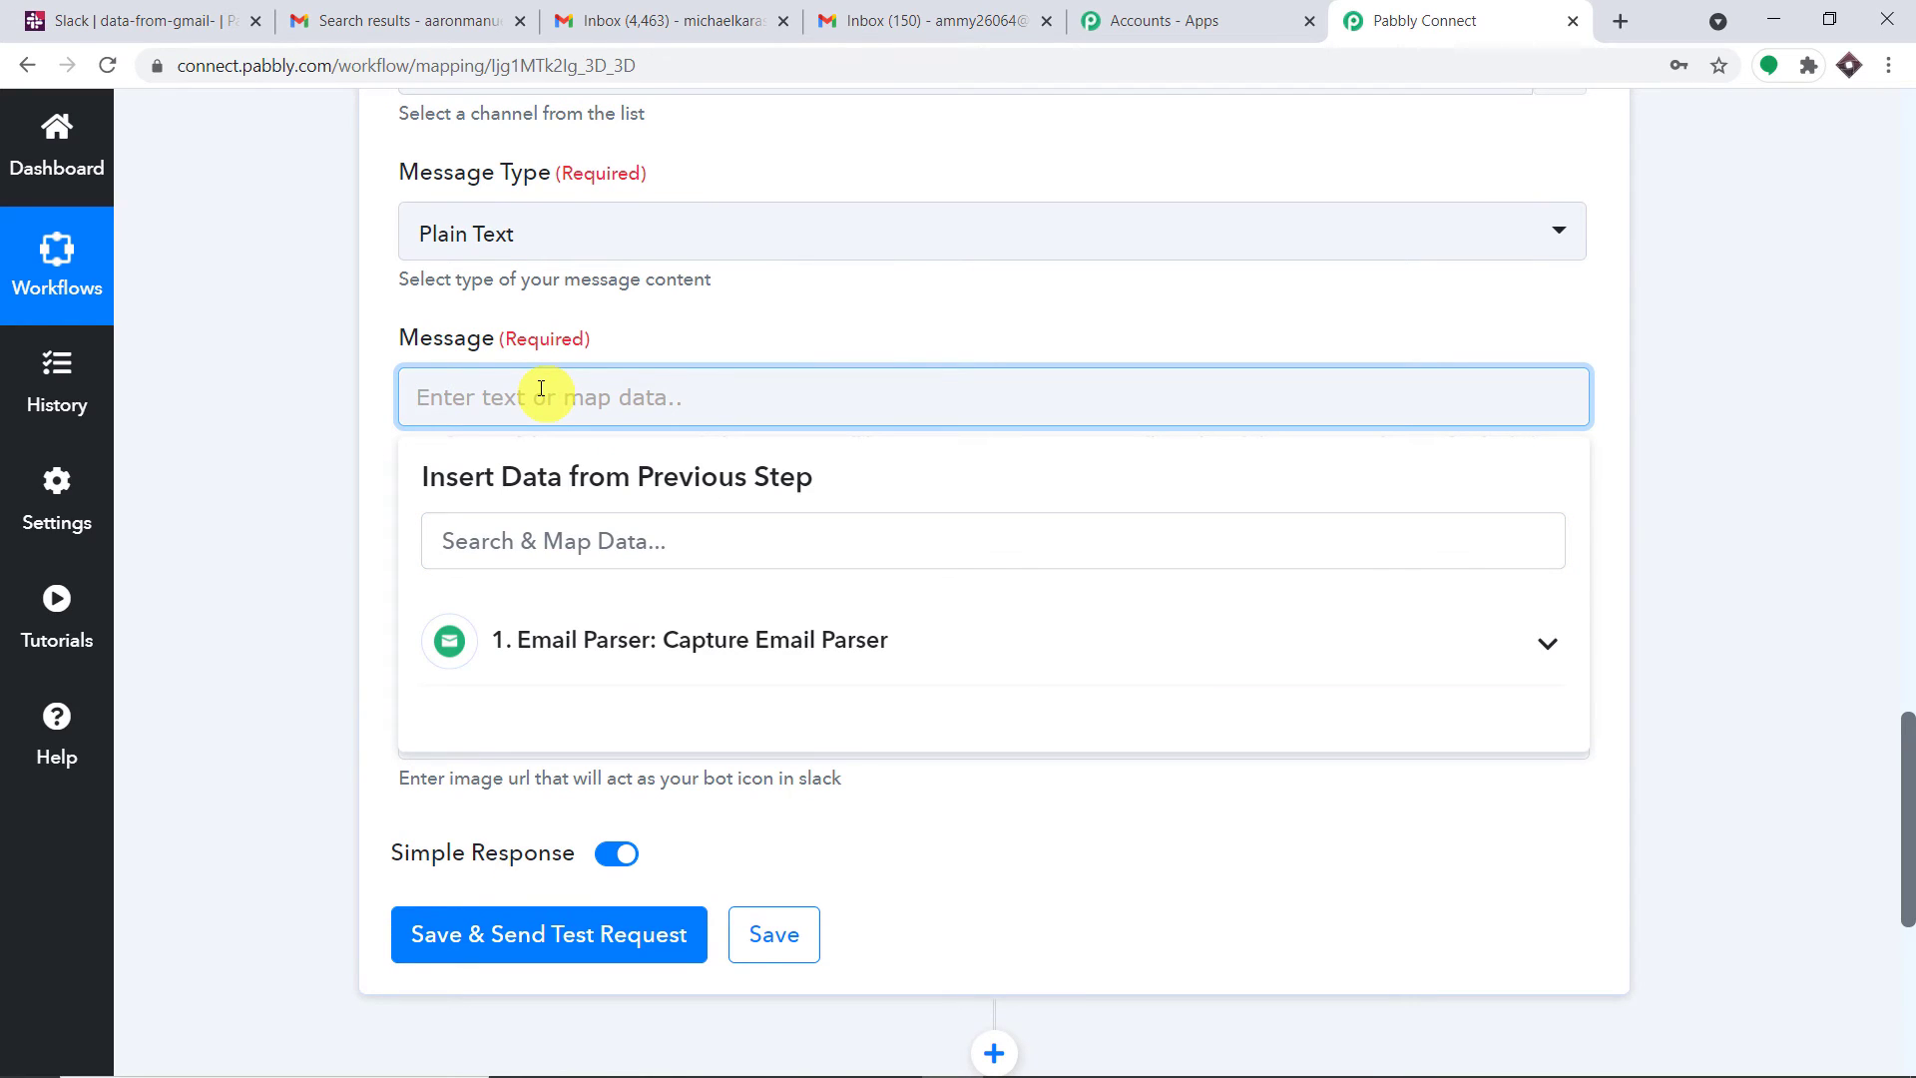
{"action": "type", "text": "Name of the sender"}
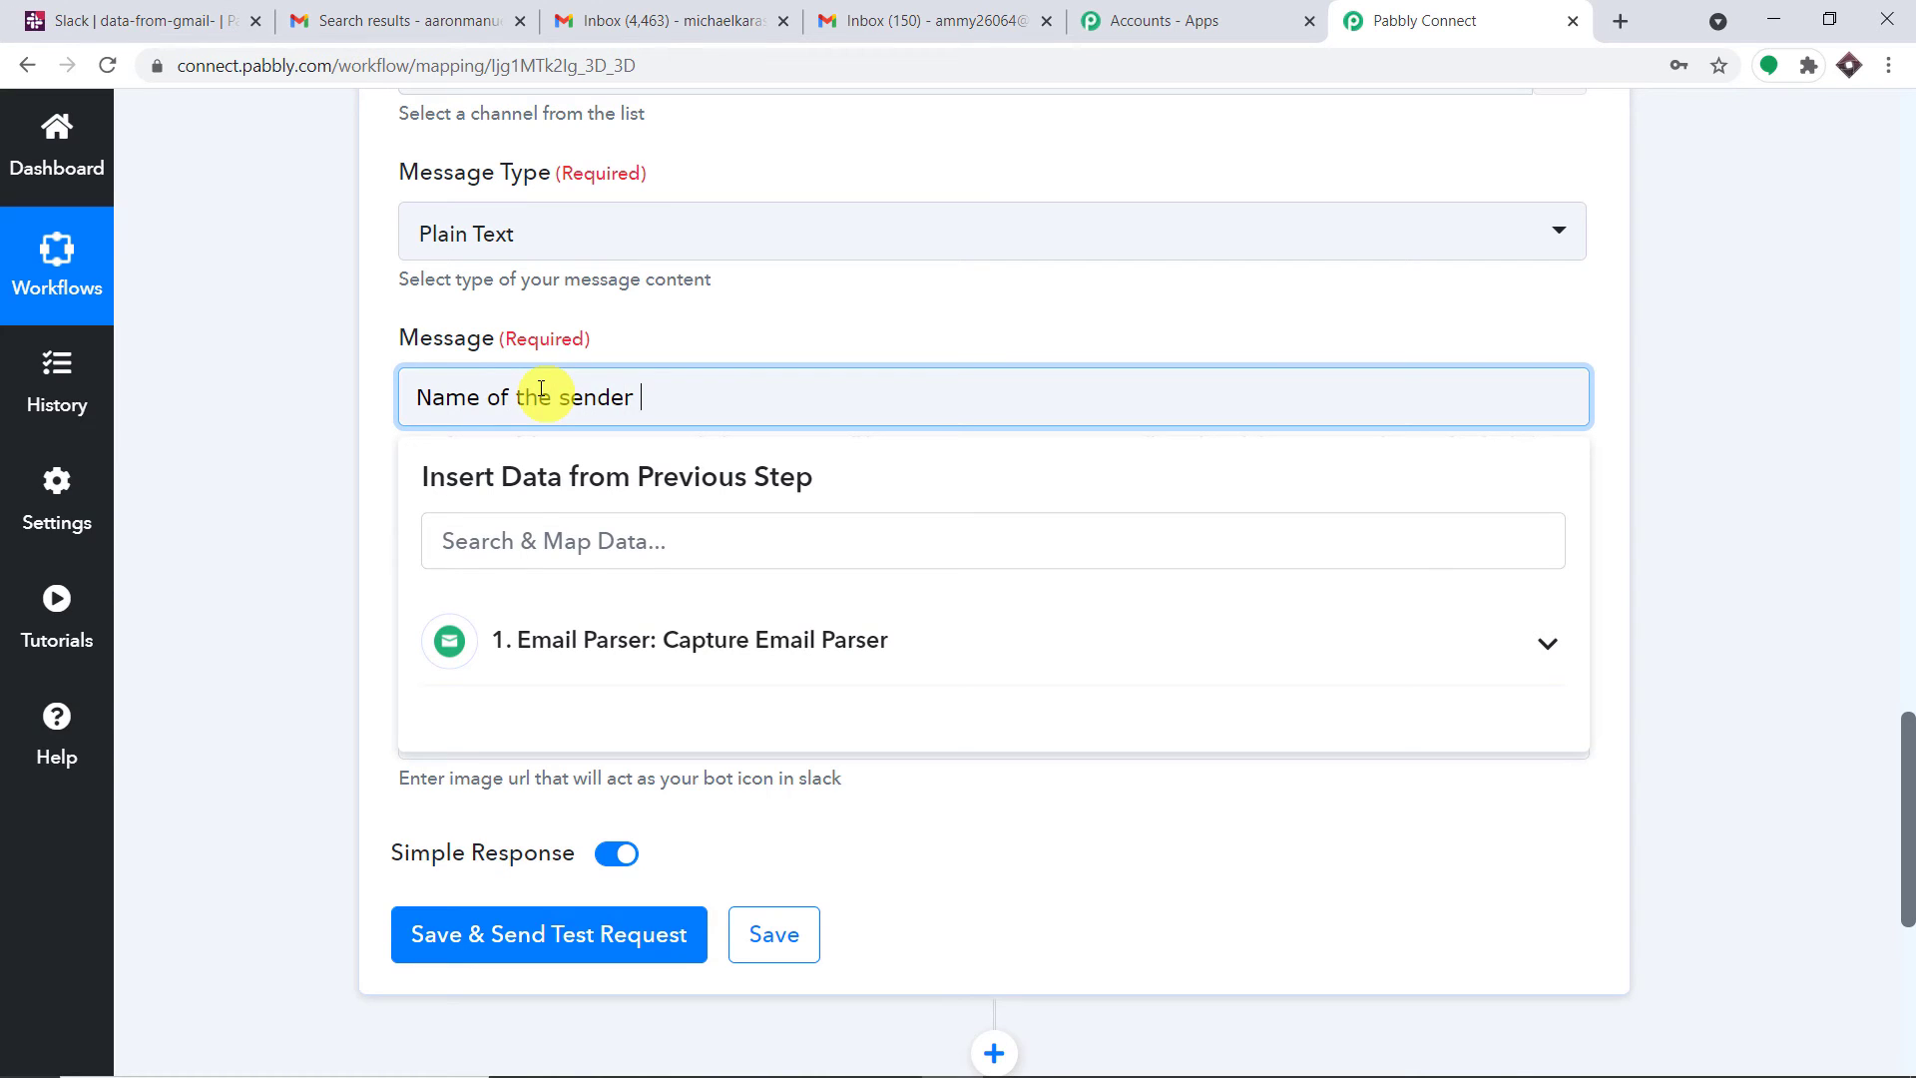
{"action": "left_click", "coordinate": [632, 651]}
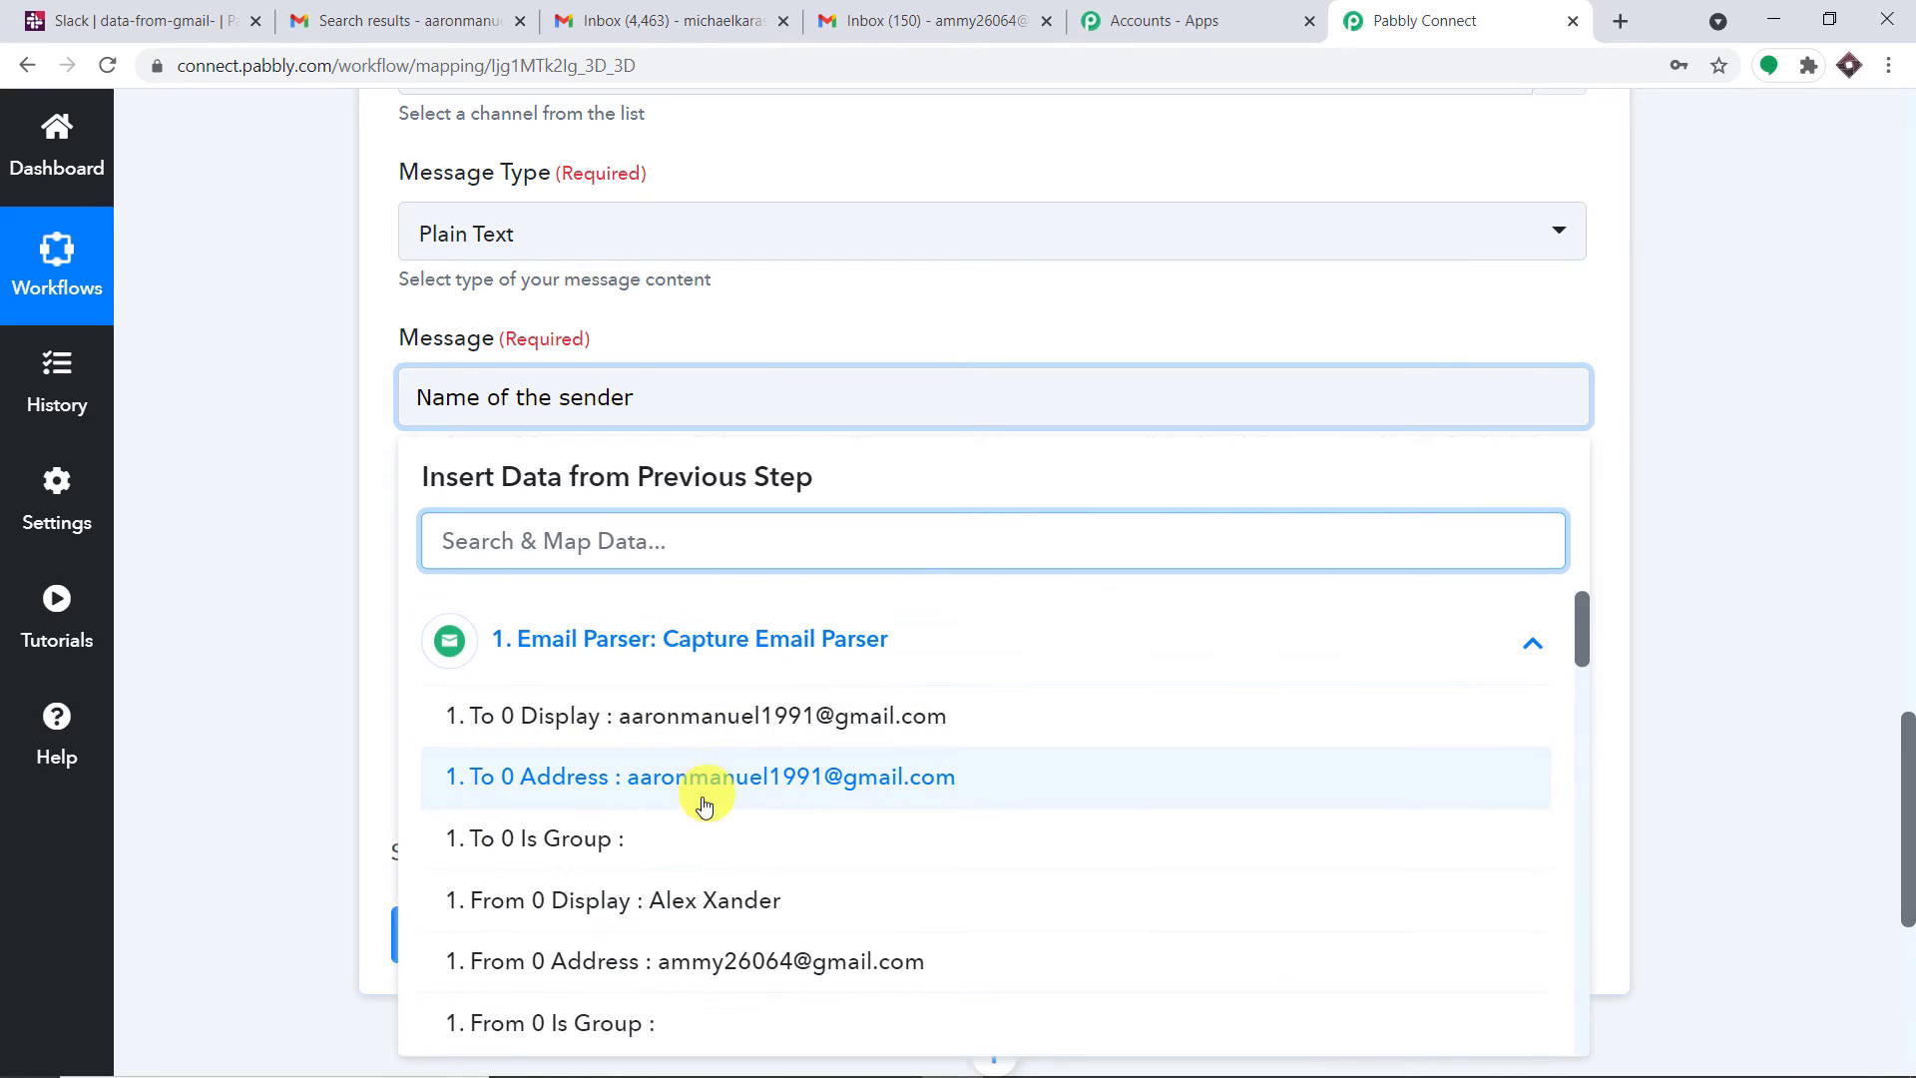
{"action": "scroll", "coordinate": [711, 801], "scroll_direction": "down", "scroll_amount": 1}
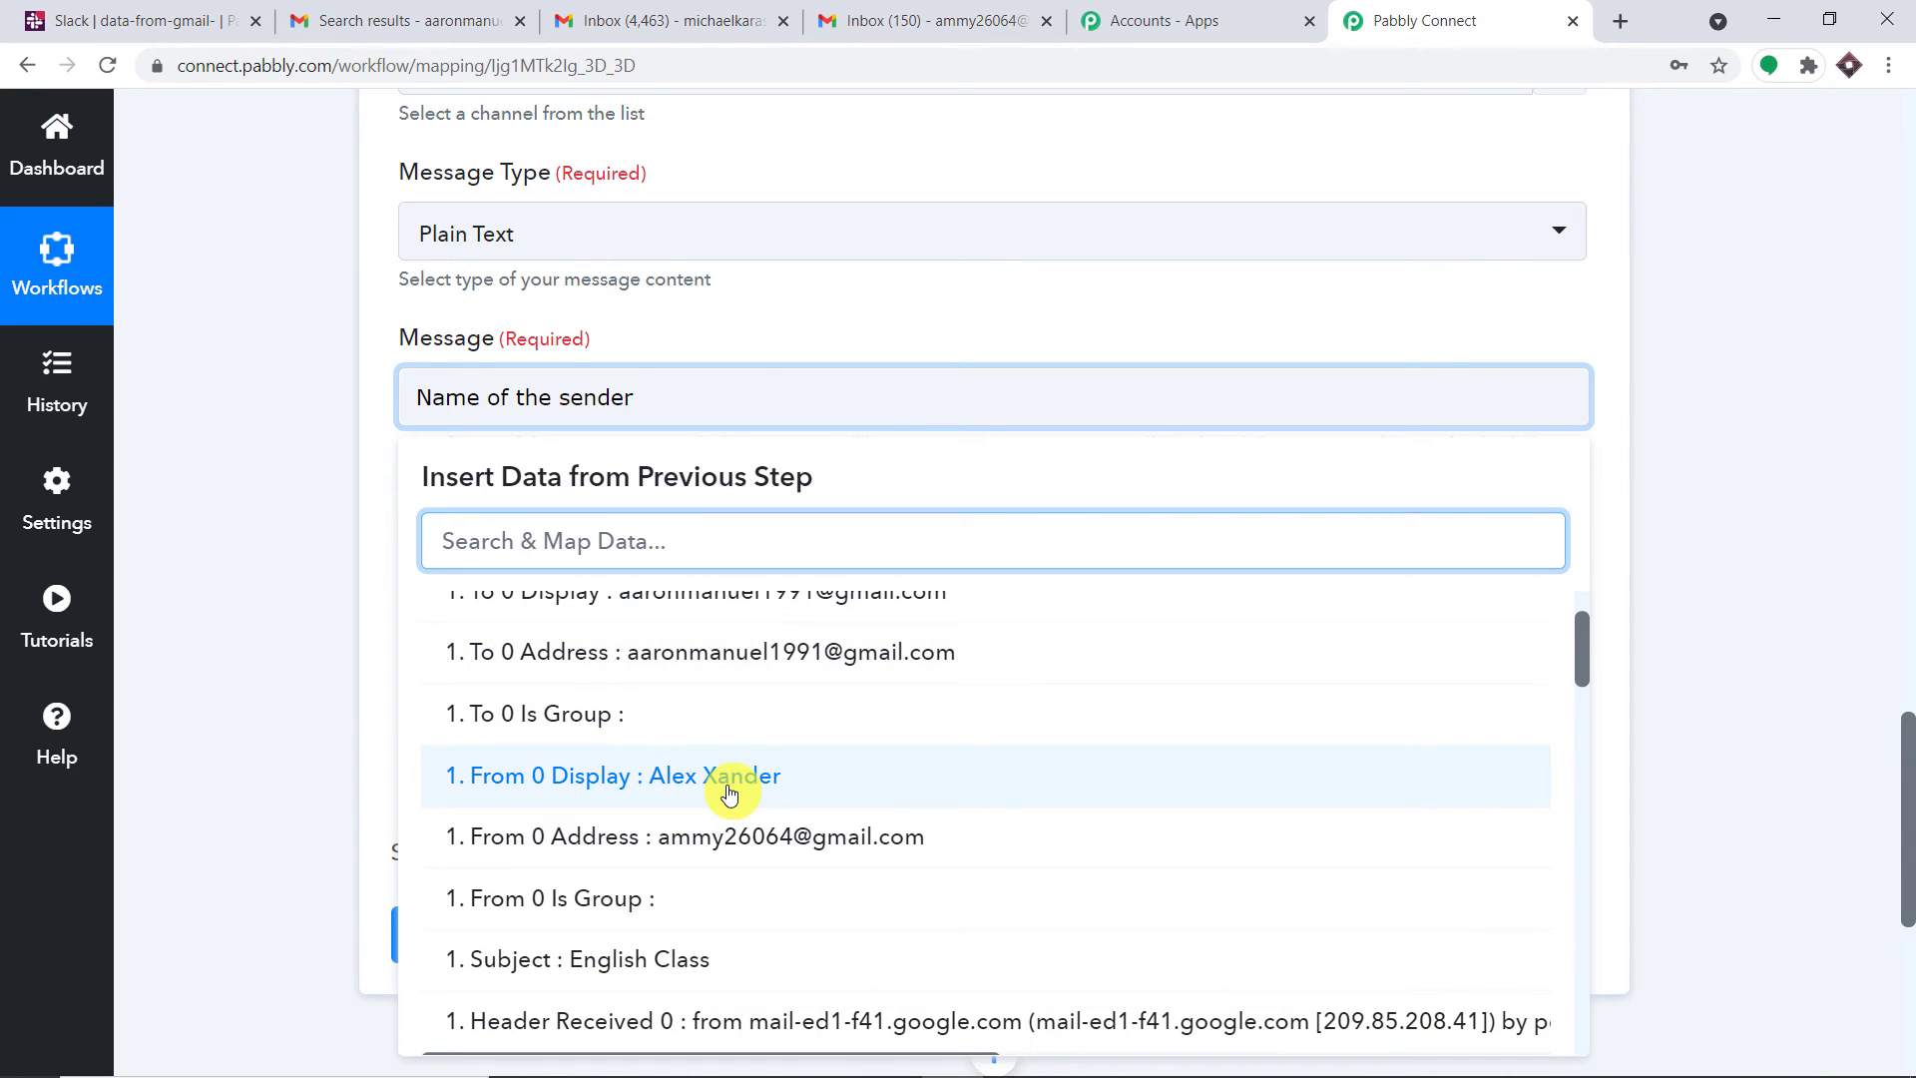
{"action": "left_click", "coordinate": [728, 794]}
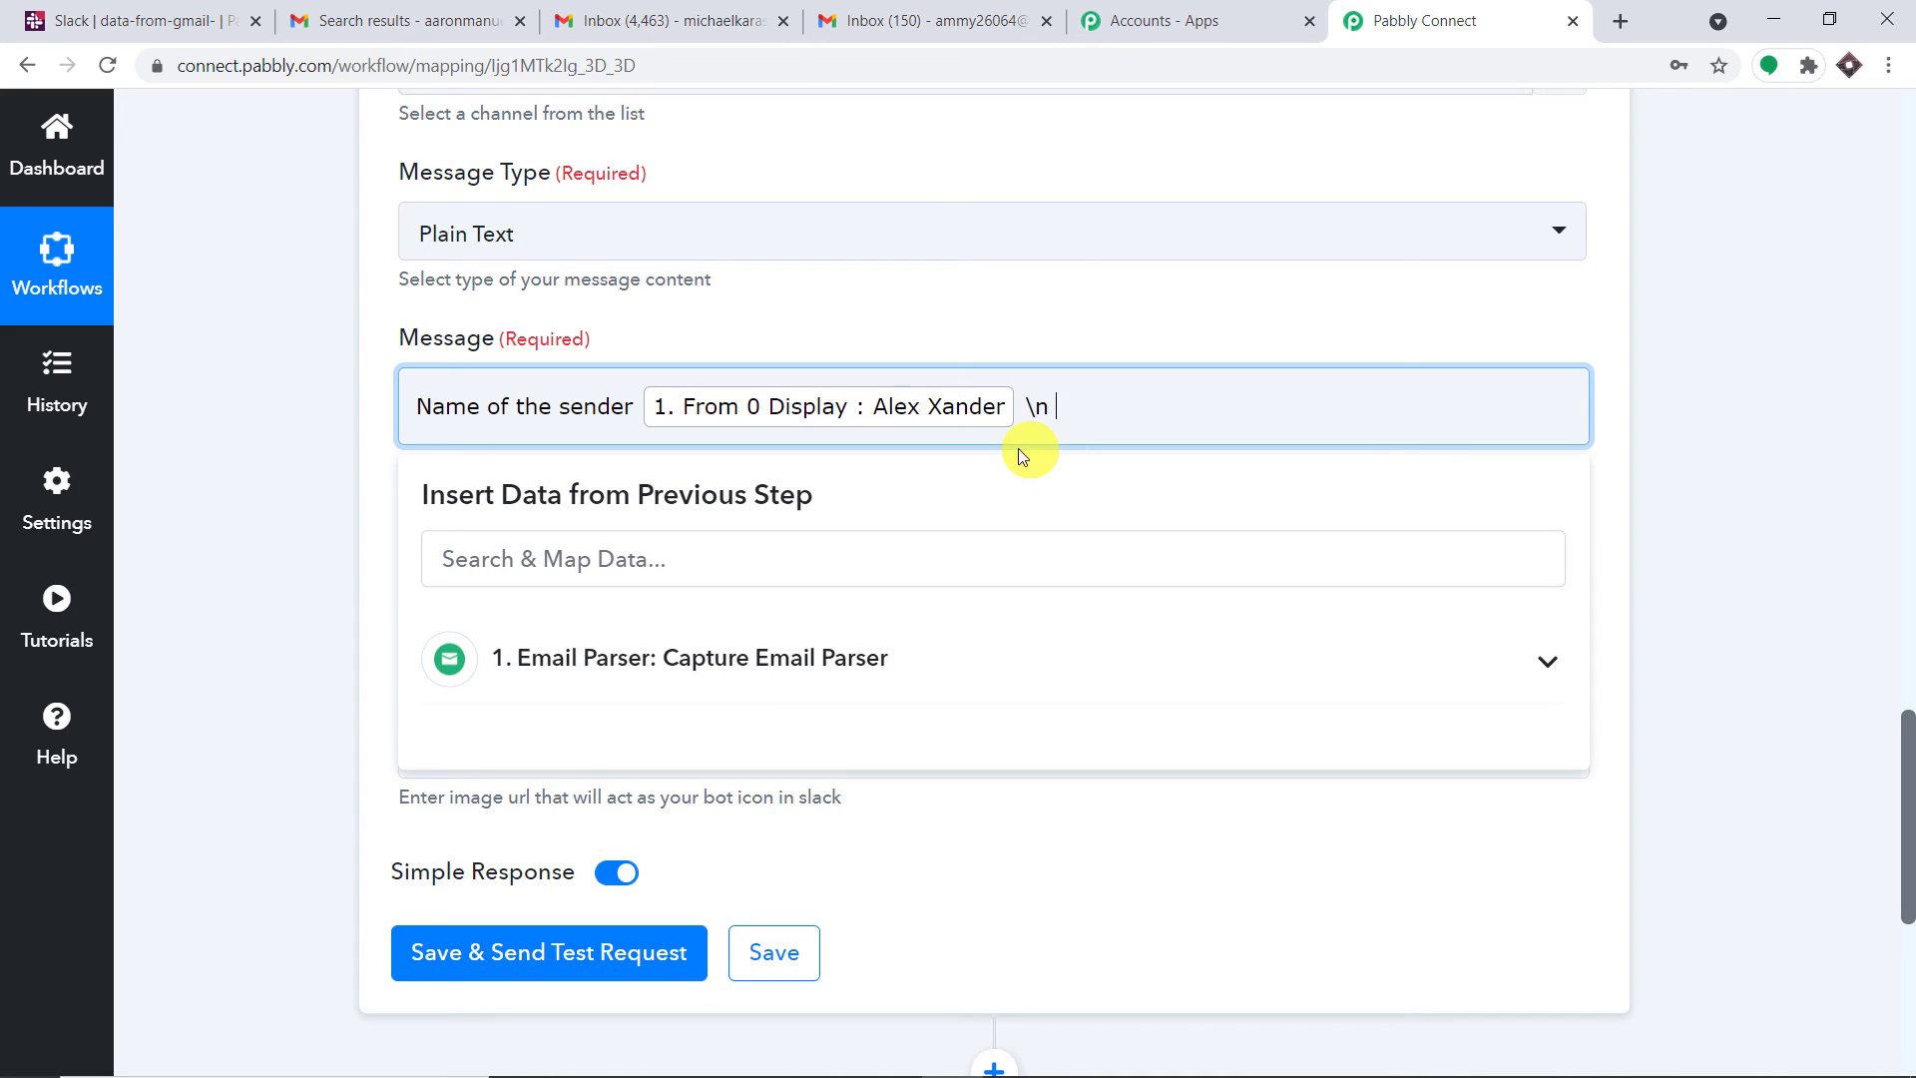
Add a colon after the Name label and insert the sender's From 0 Address field
{"action": "left_click", "coordinate": [739, 668]}
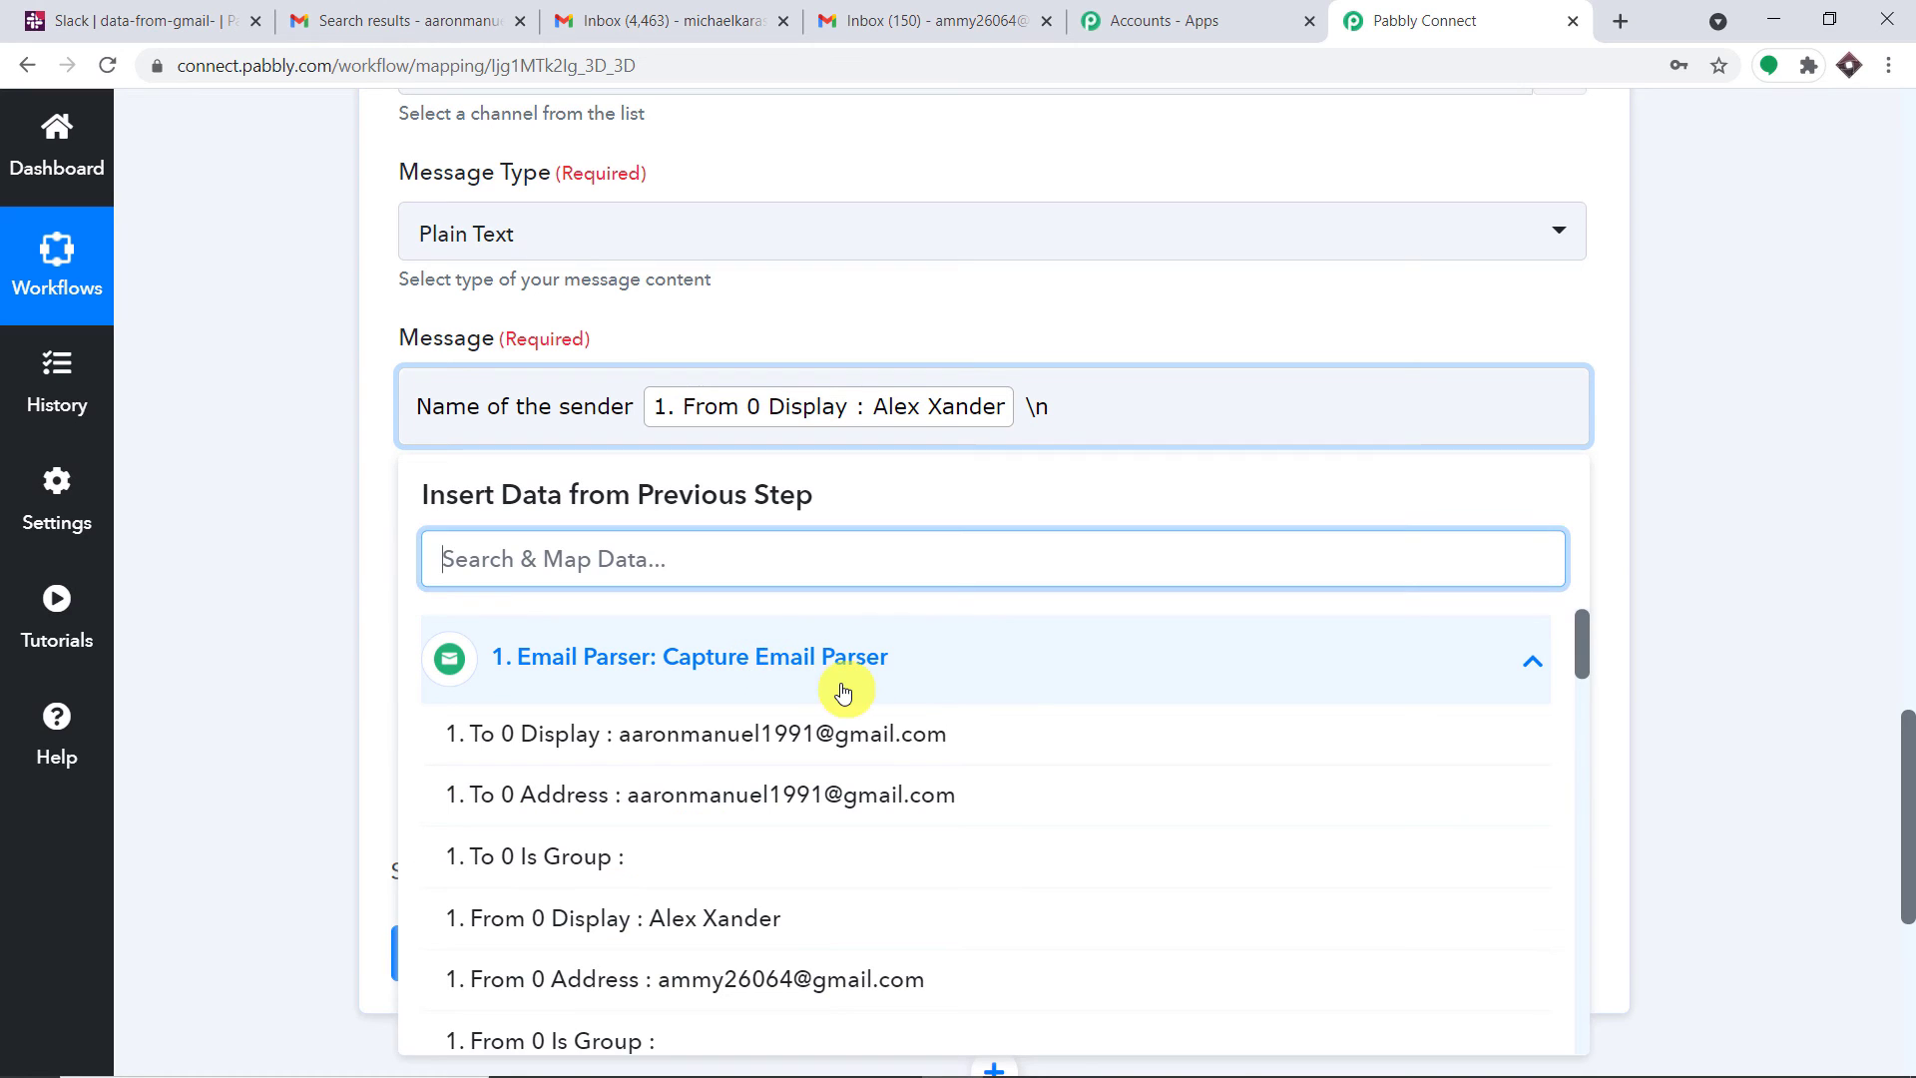
{"action": "type", "text": "Email"}
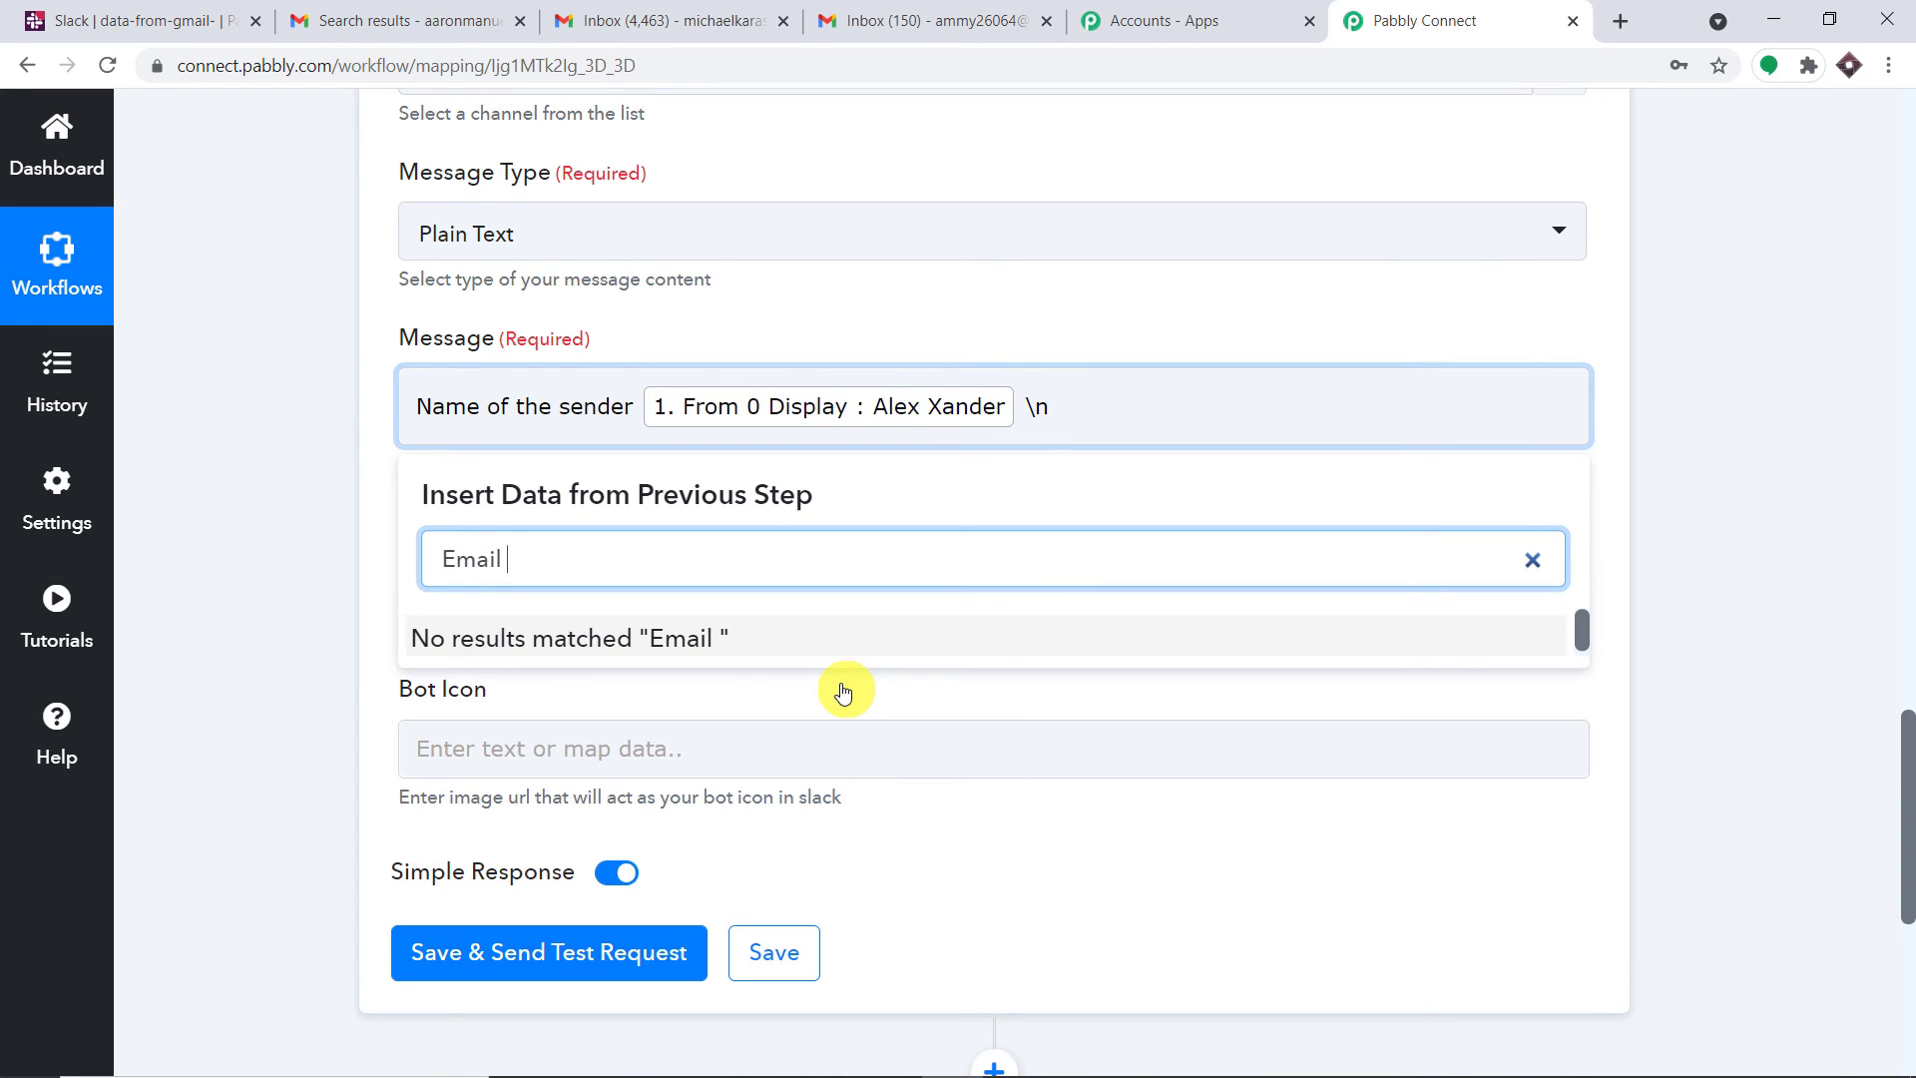
{"action": "key", "text": "BackSpace"}
{"action": "key", "text": "BackSpace"}
{"action": "key", "text": "BackSpace"}
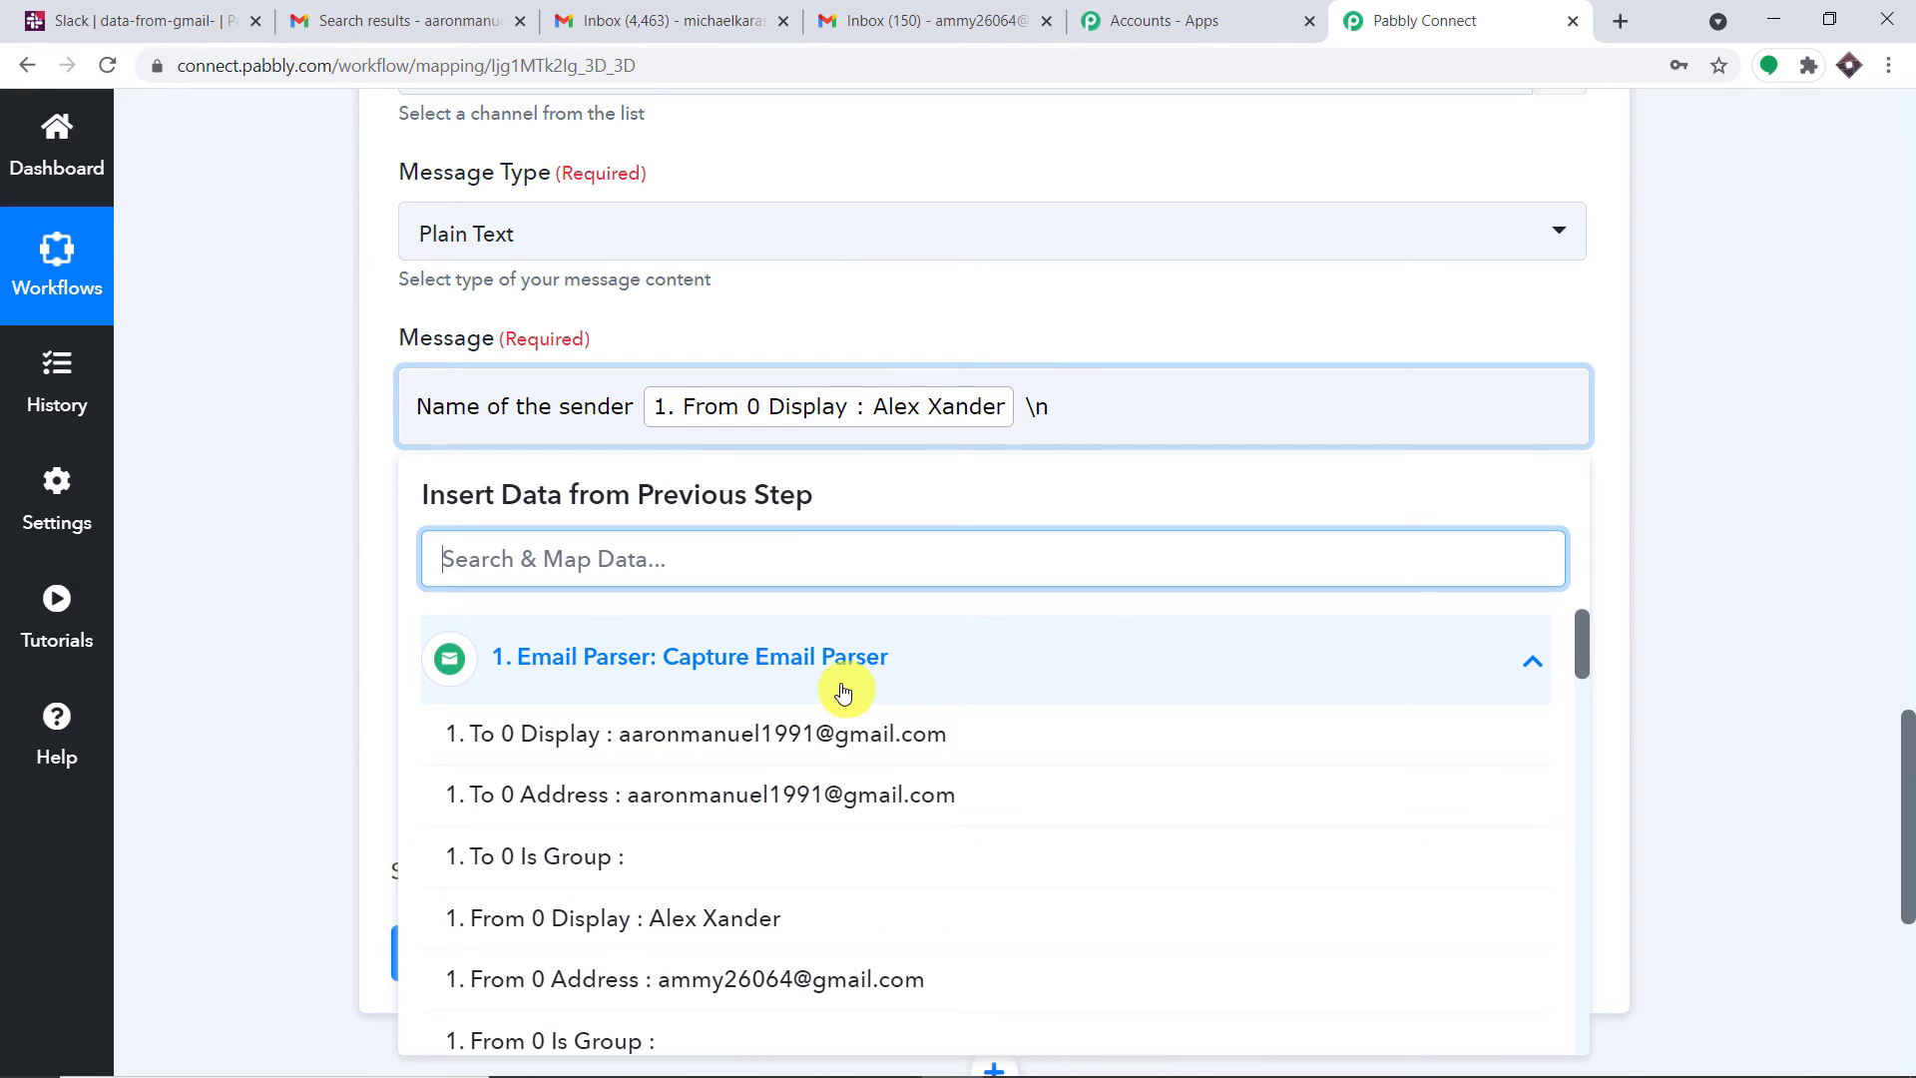
{"action": "left_click", "coordinate": [638, 406]}
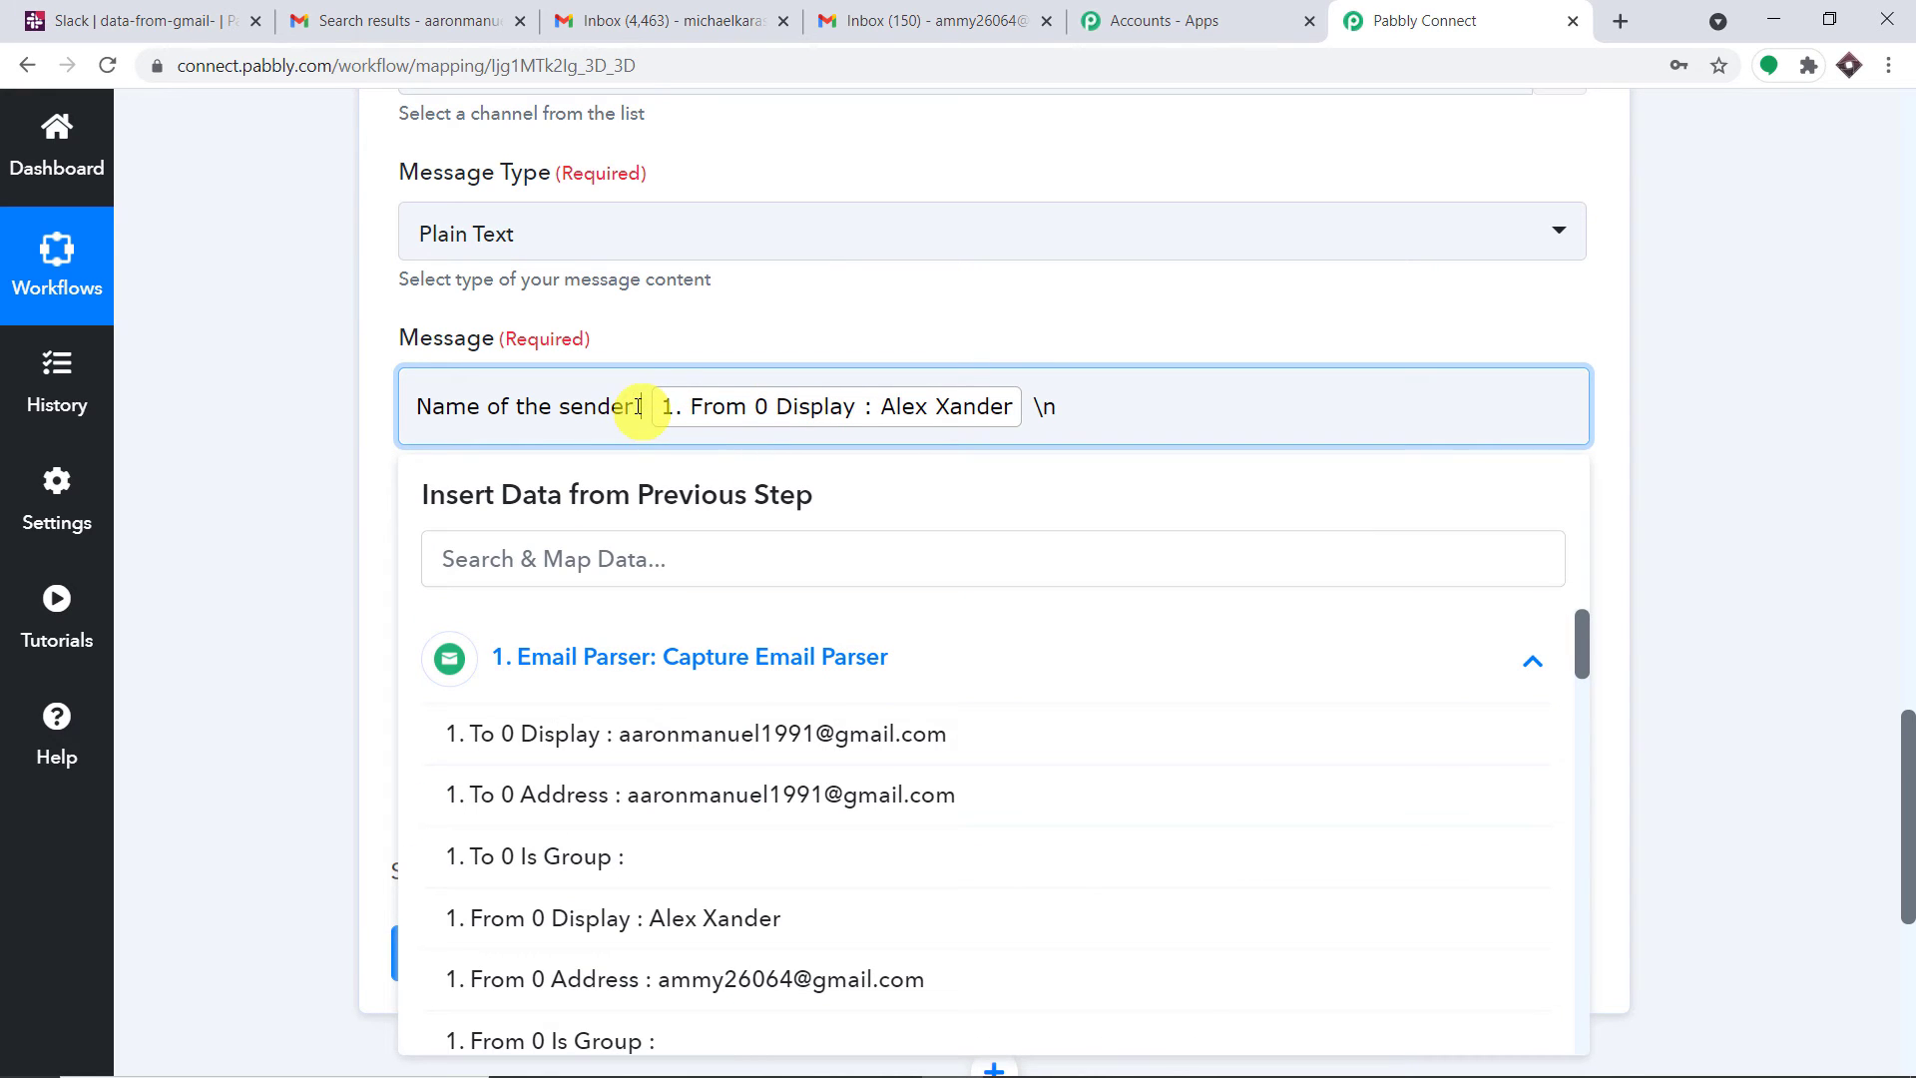
{"action": "type", "text": ":"}
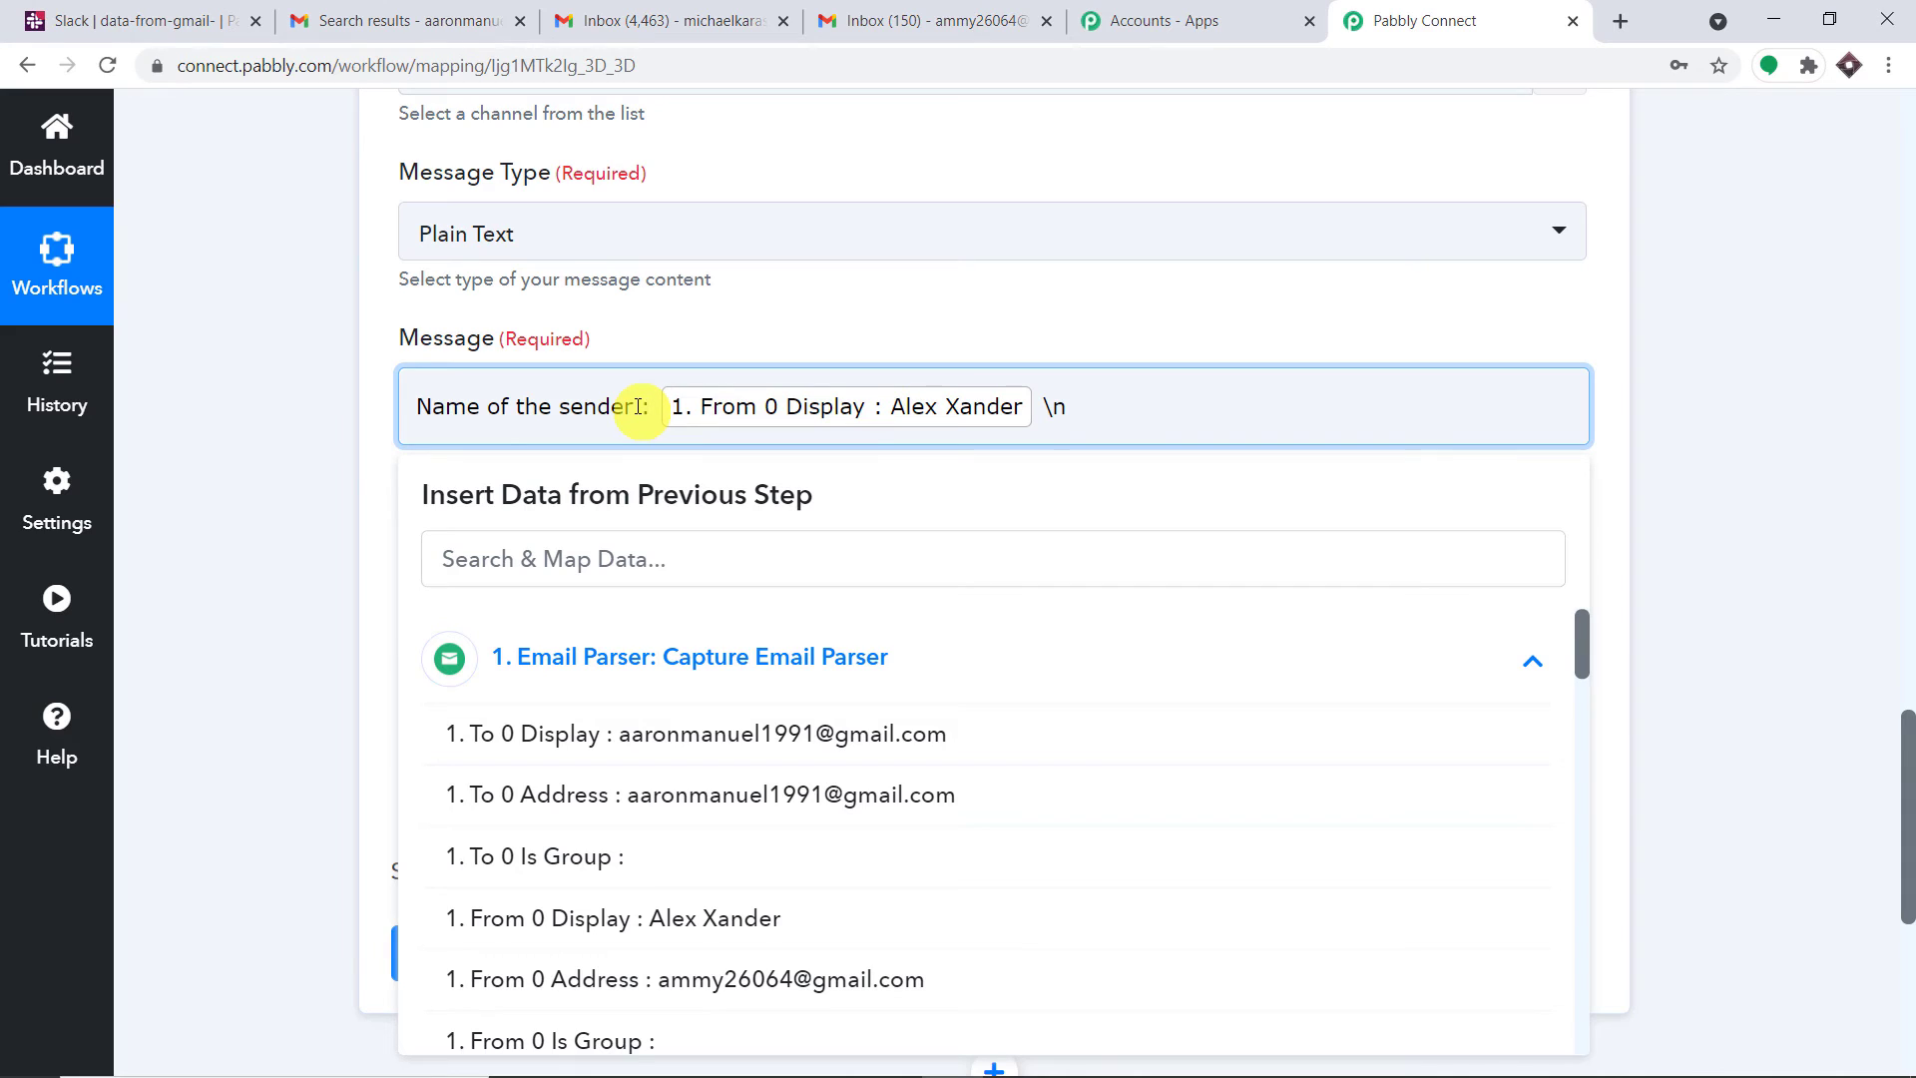
{"action": "left_click", "coordinate": [1098, 415]}
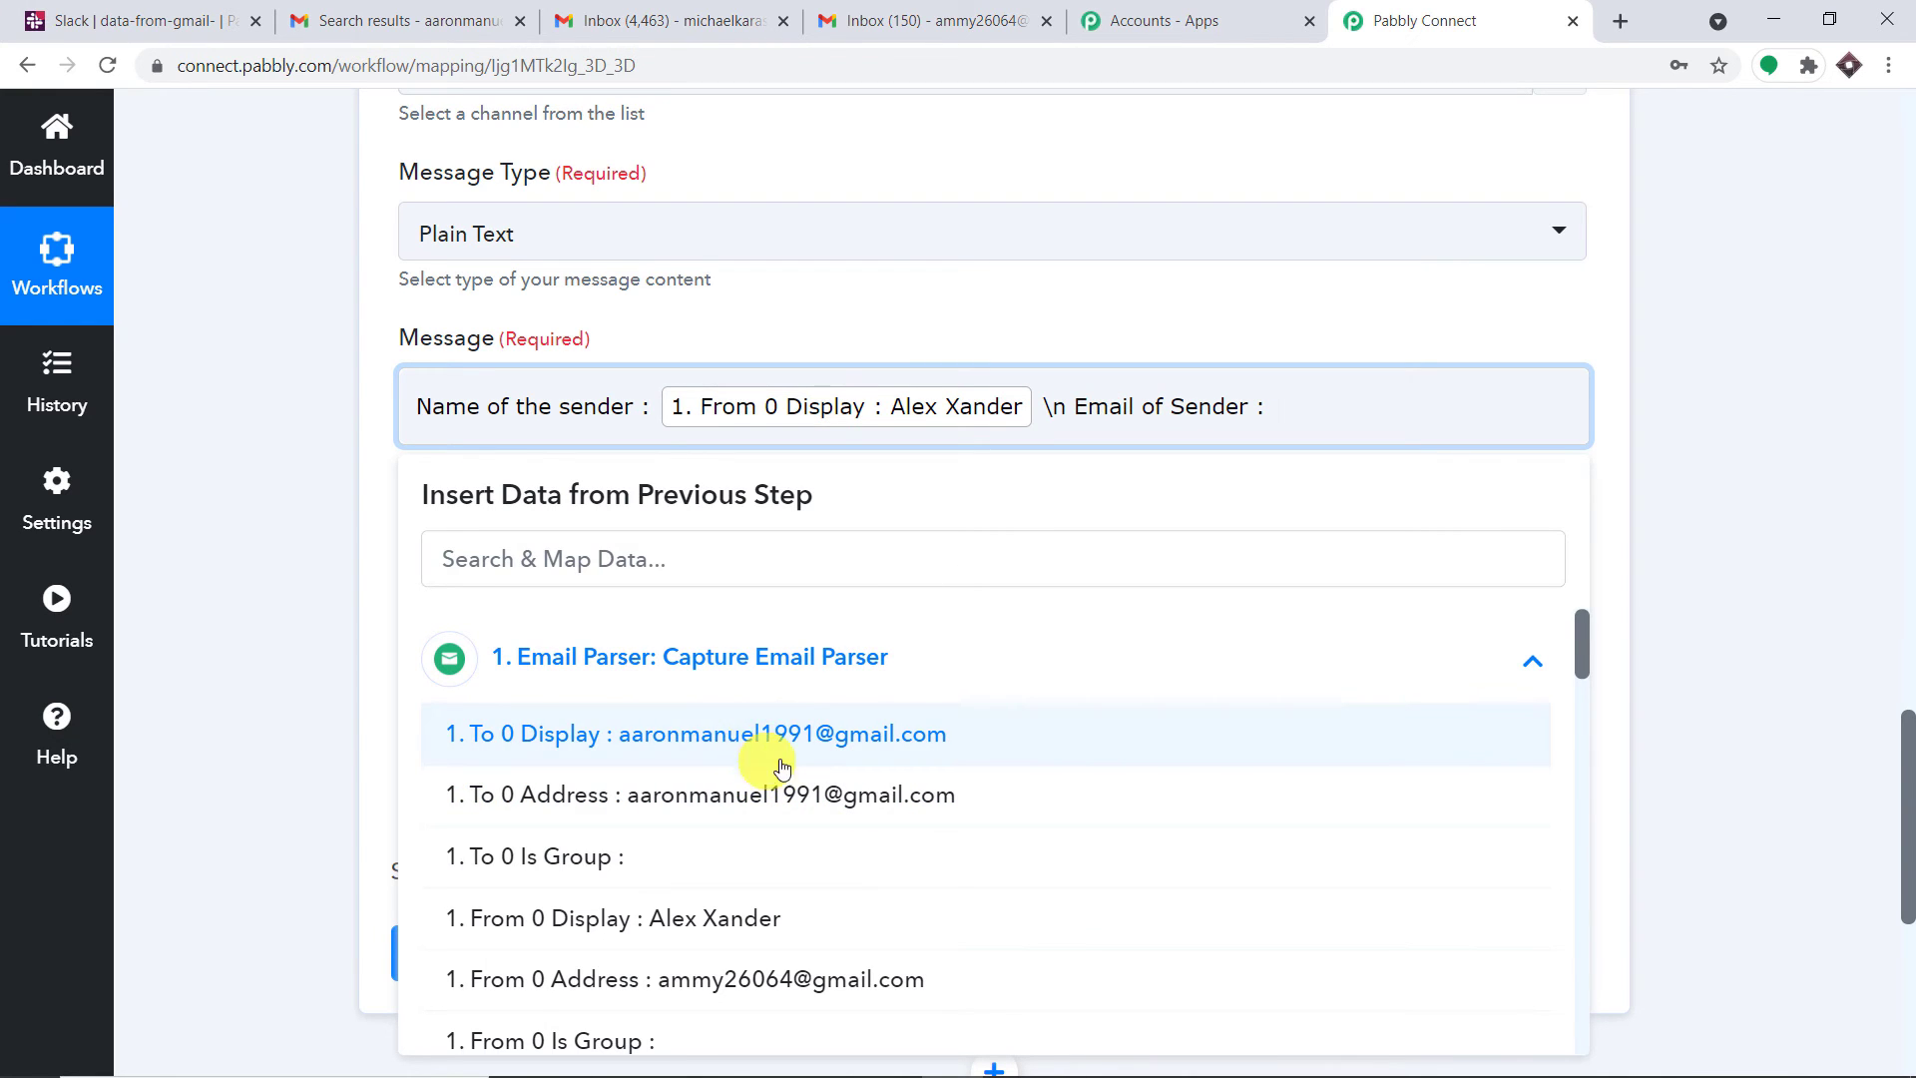
{"action": "scroll", "coordinate": [782, 765], "scroll_direction": "down", "scroll_amount": 1}
{"action": "left_click", "coordinate": [782, 851]}
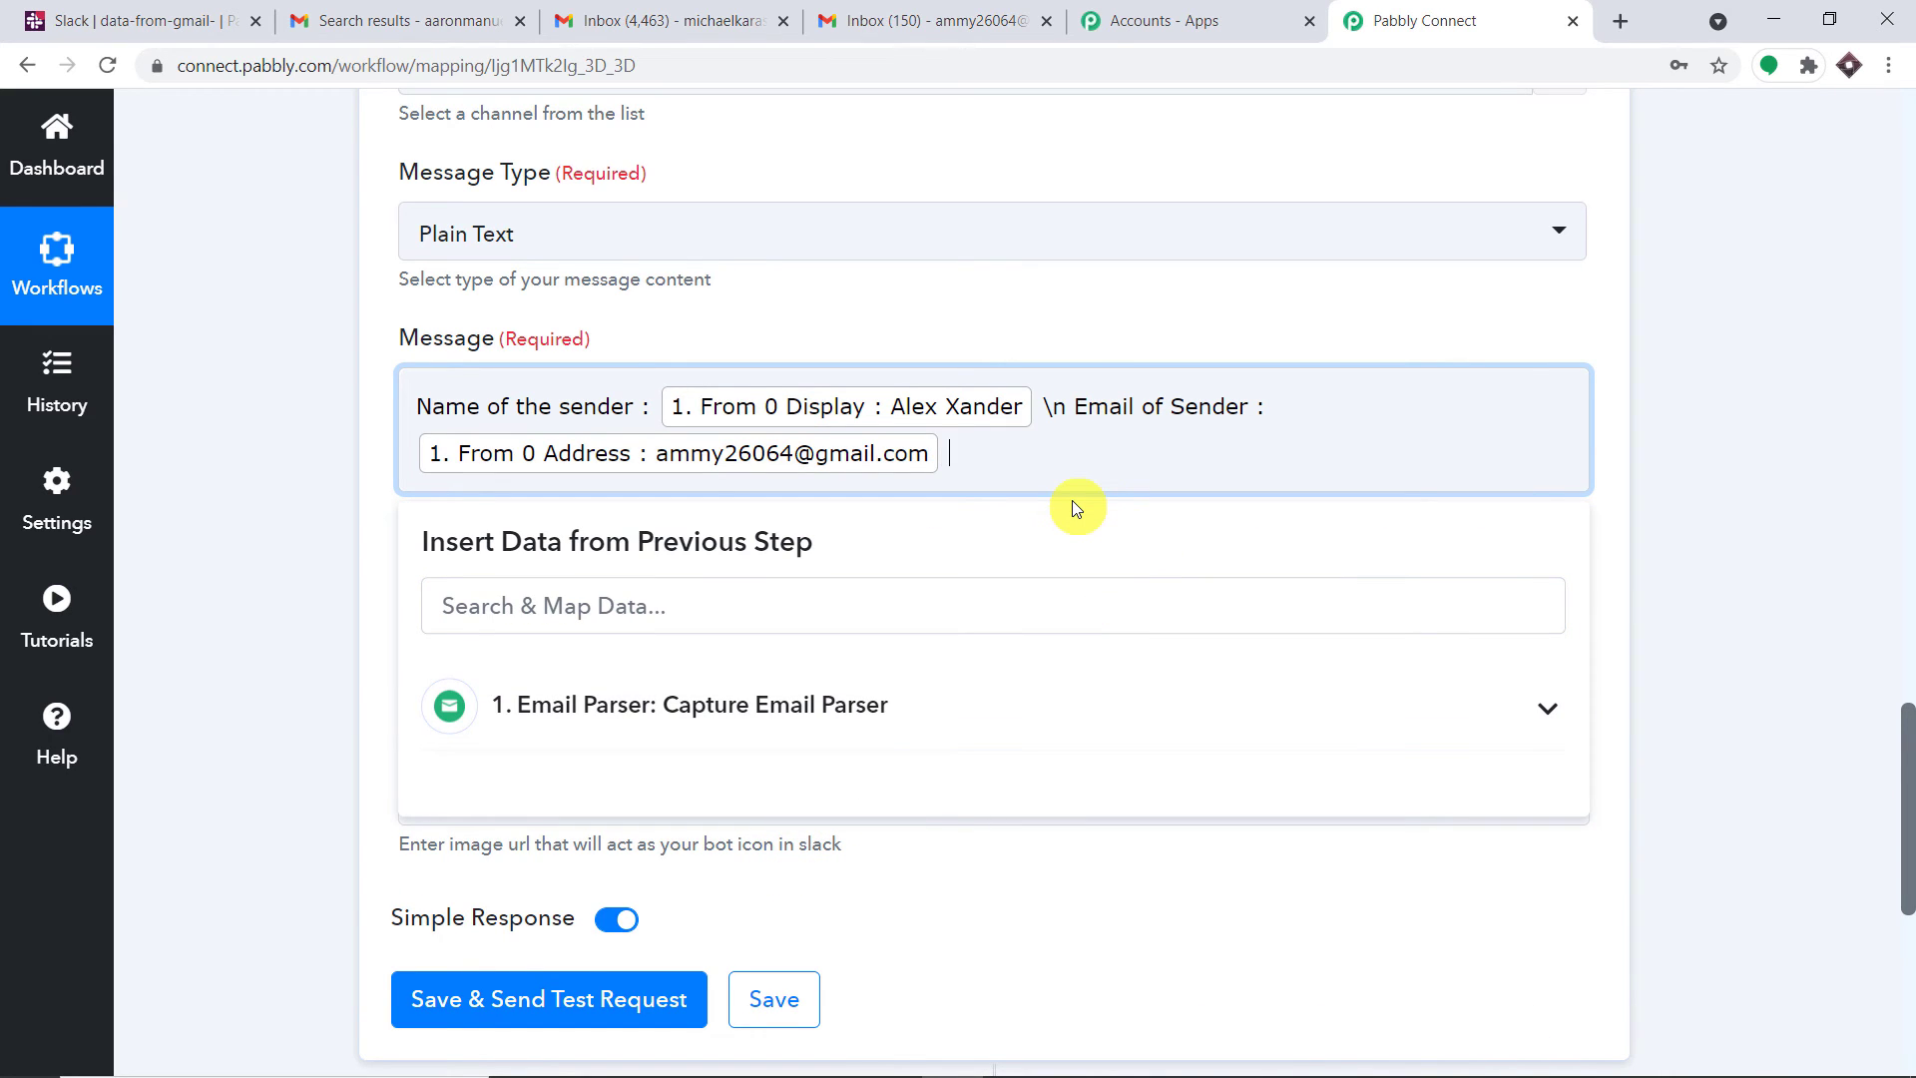
Add a new 'Subject of Email :' line followed by the Subject field
{"action": "type", "text": "\\n Subject of Email :"}
{"action": "left_click", "coordinate": [855, 705]}
{"action": "scroll", "coordinate": [904, 823], "scroll_direction": "down", "scroll_amount": 3}
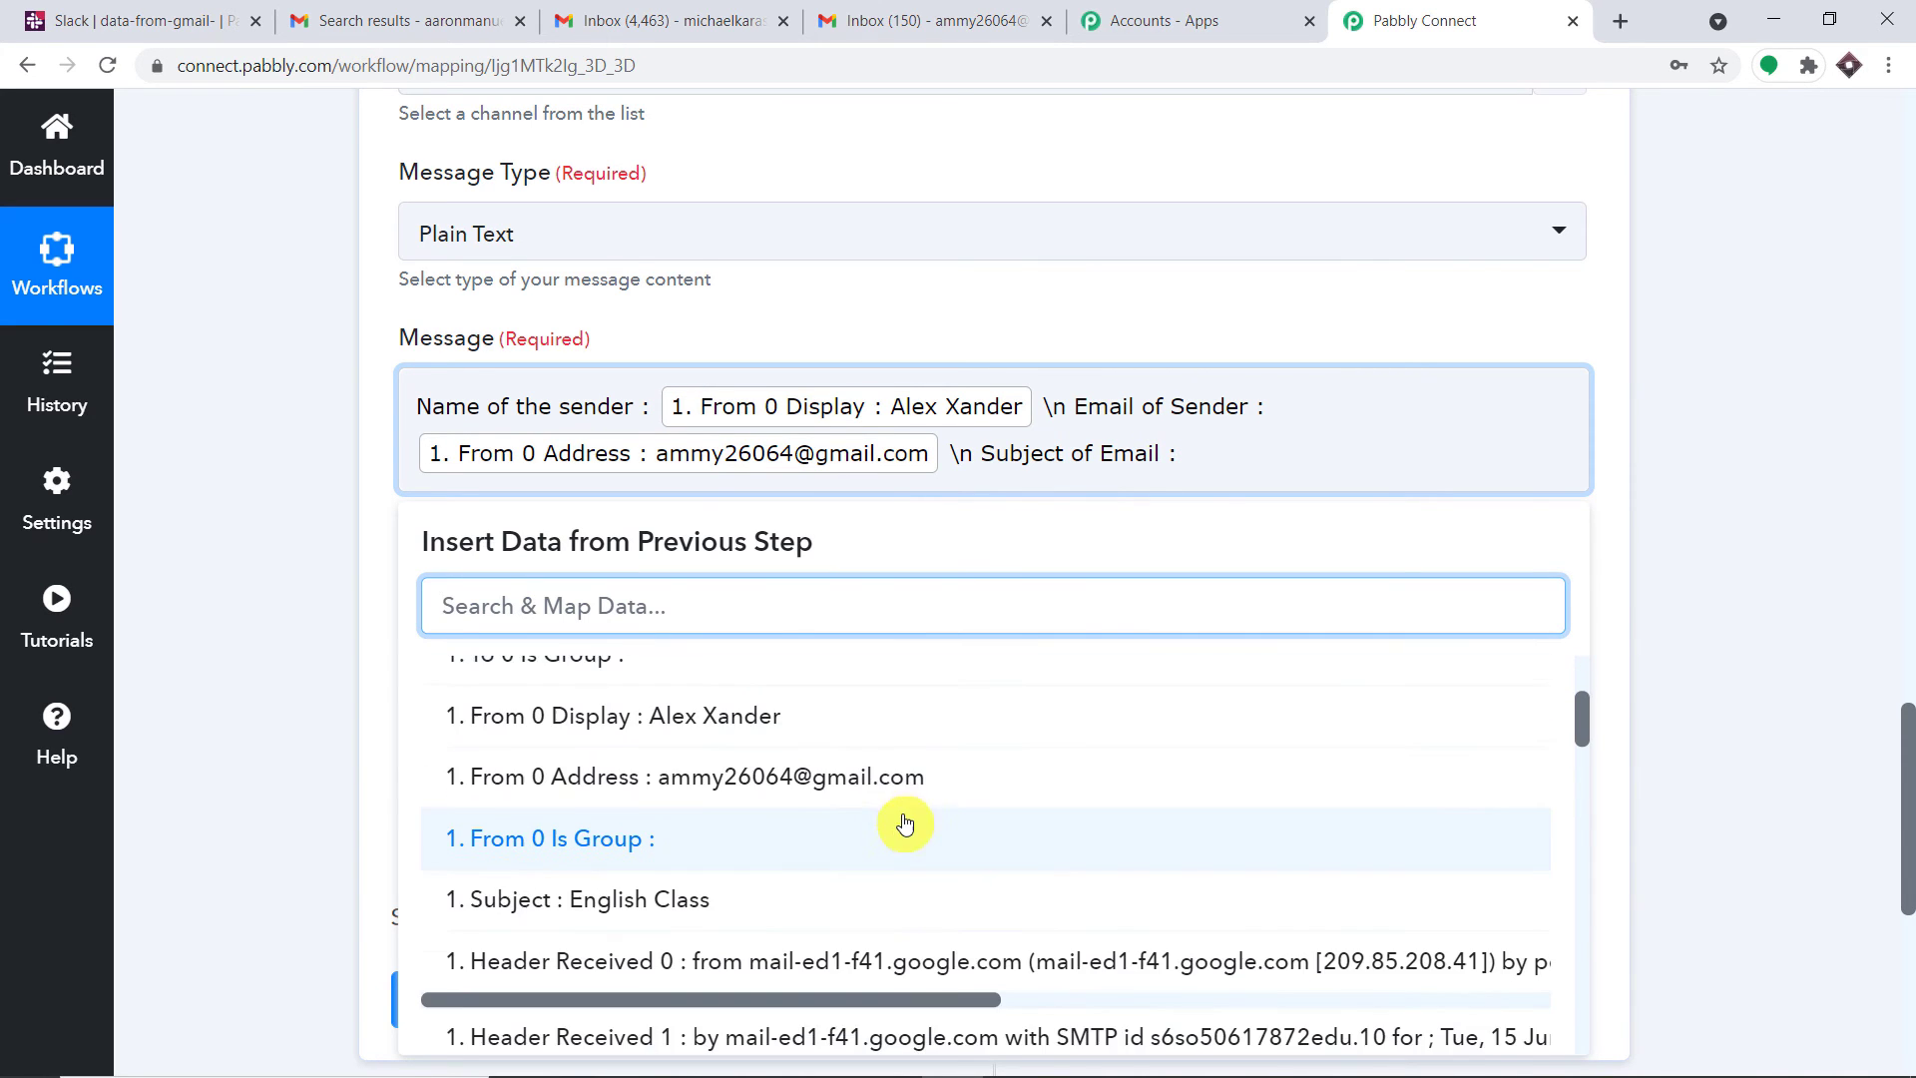
{"action": "scroll", "coordinate": [904, 823], "scroll_direction": "down", "scroll_amount": 2}
{"action": "left_click", "coordinate": [761, 777]}
Add a 'Mess' label and insert the Body Text field at the message end
{"action": "left_click", "coordinate": [1367, 489]}
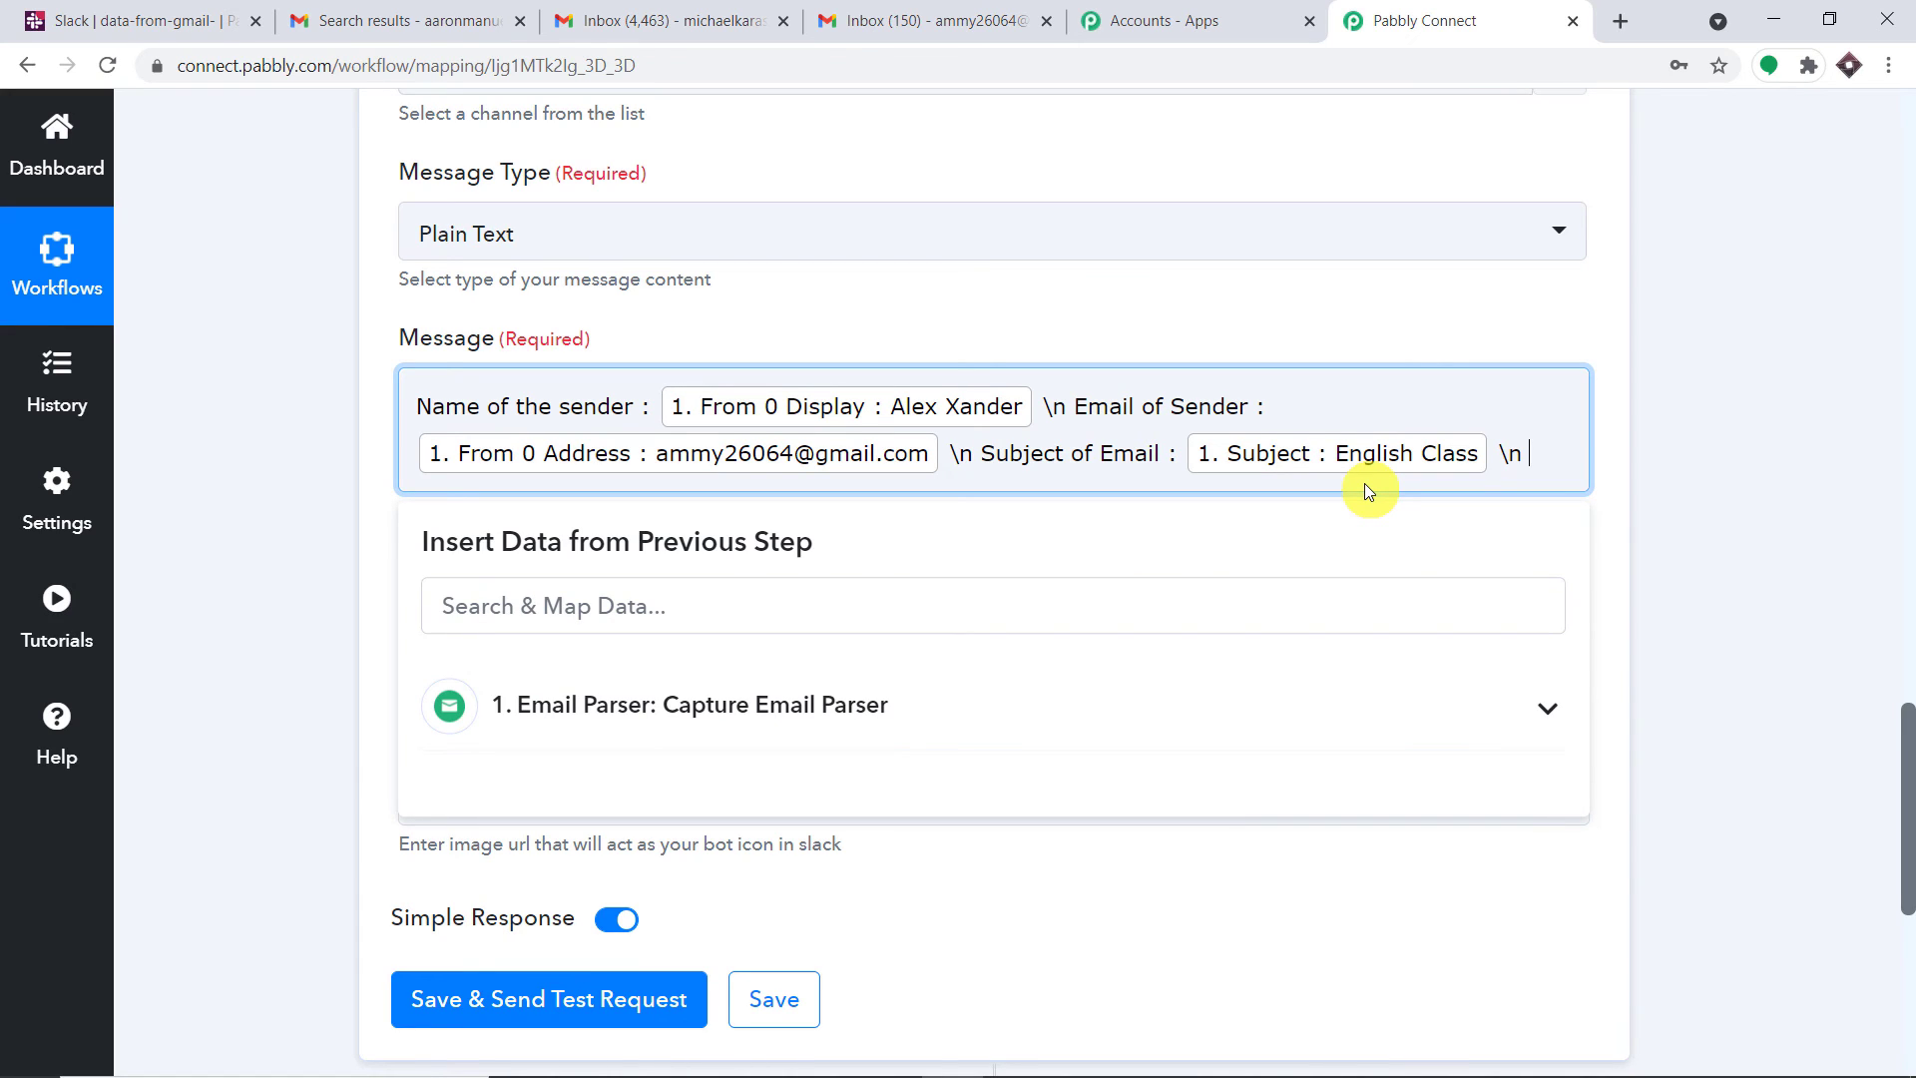
{"action": "type", "text": "Message of Email :"}
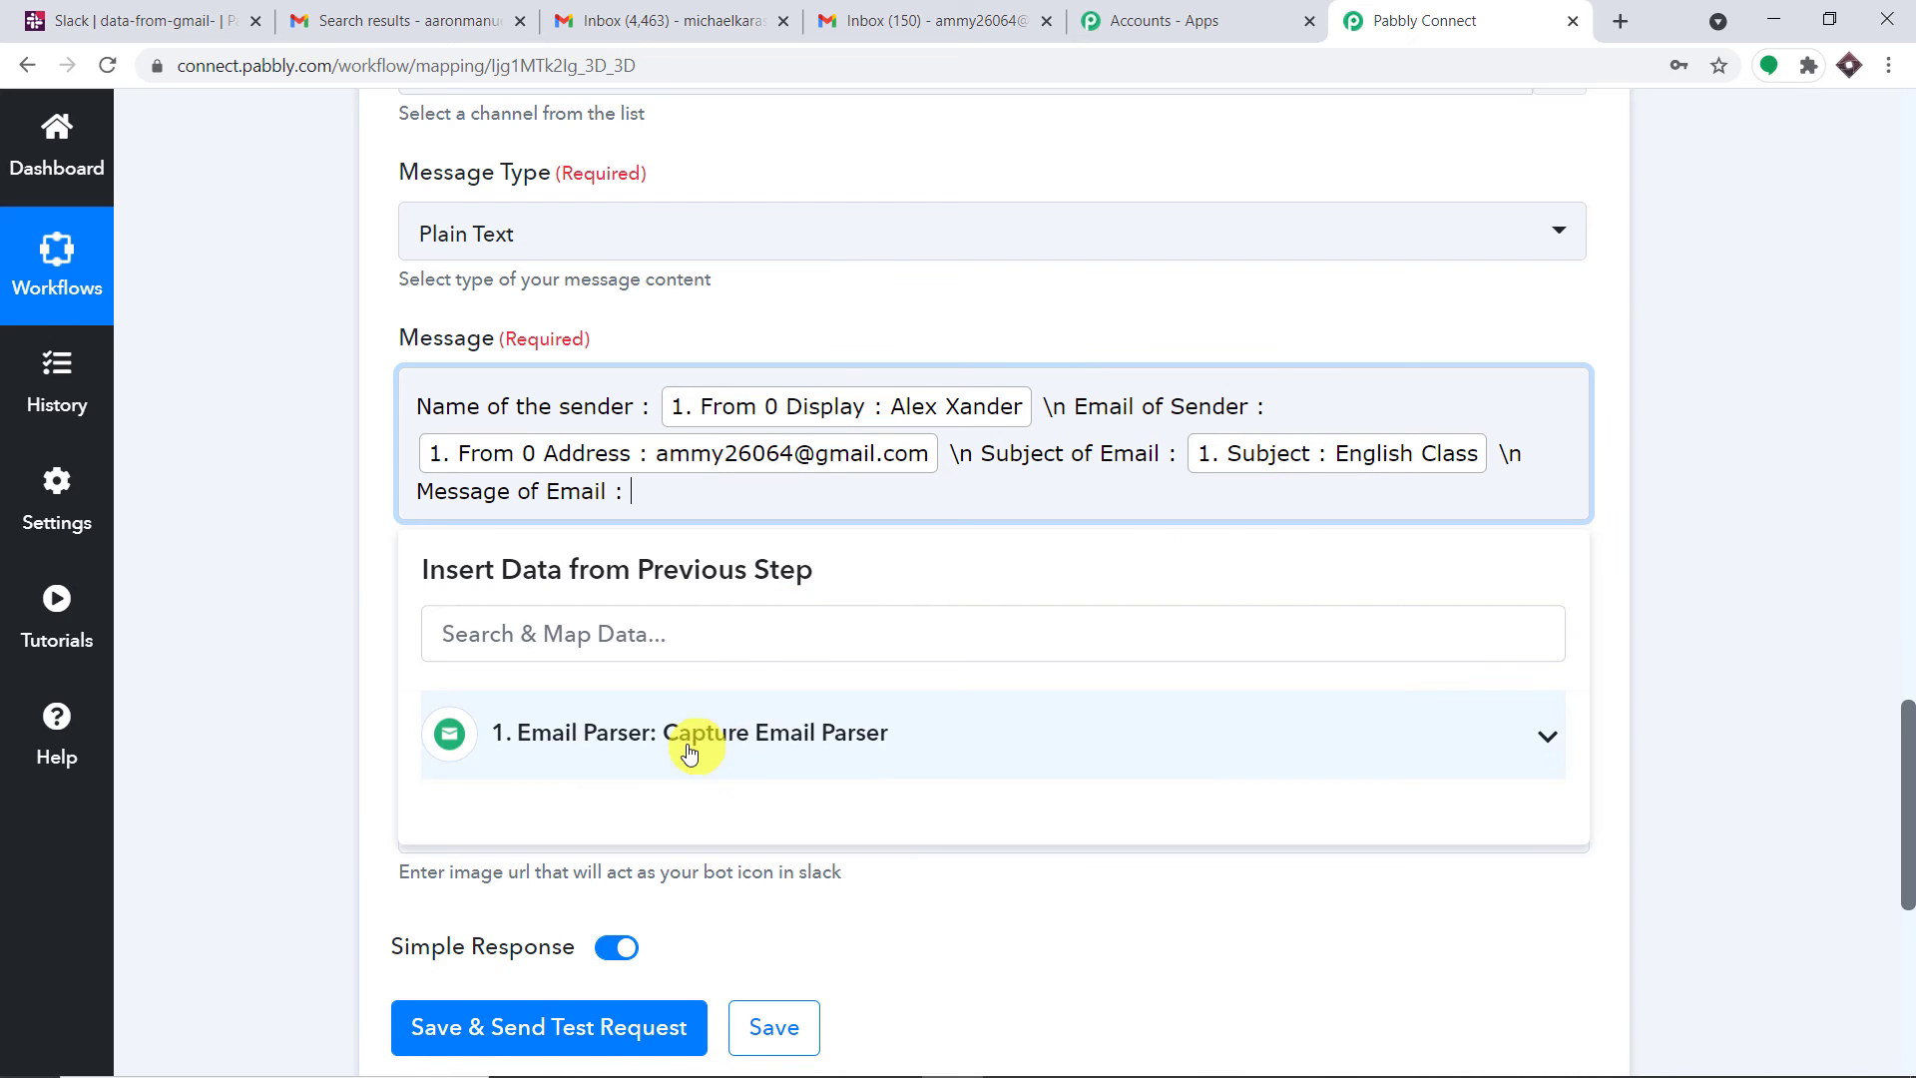
{"action": "left_click", "coordinate": [938, 766]}
{"action": "scroll", "coordinate": [944, 774], "scroll_direction": "down", "scroll_amount": 10}
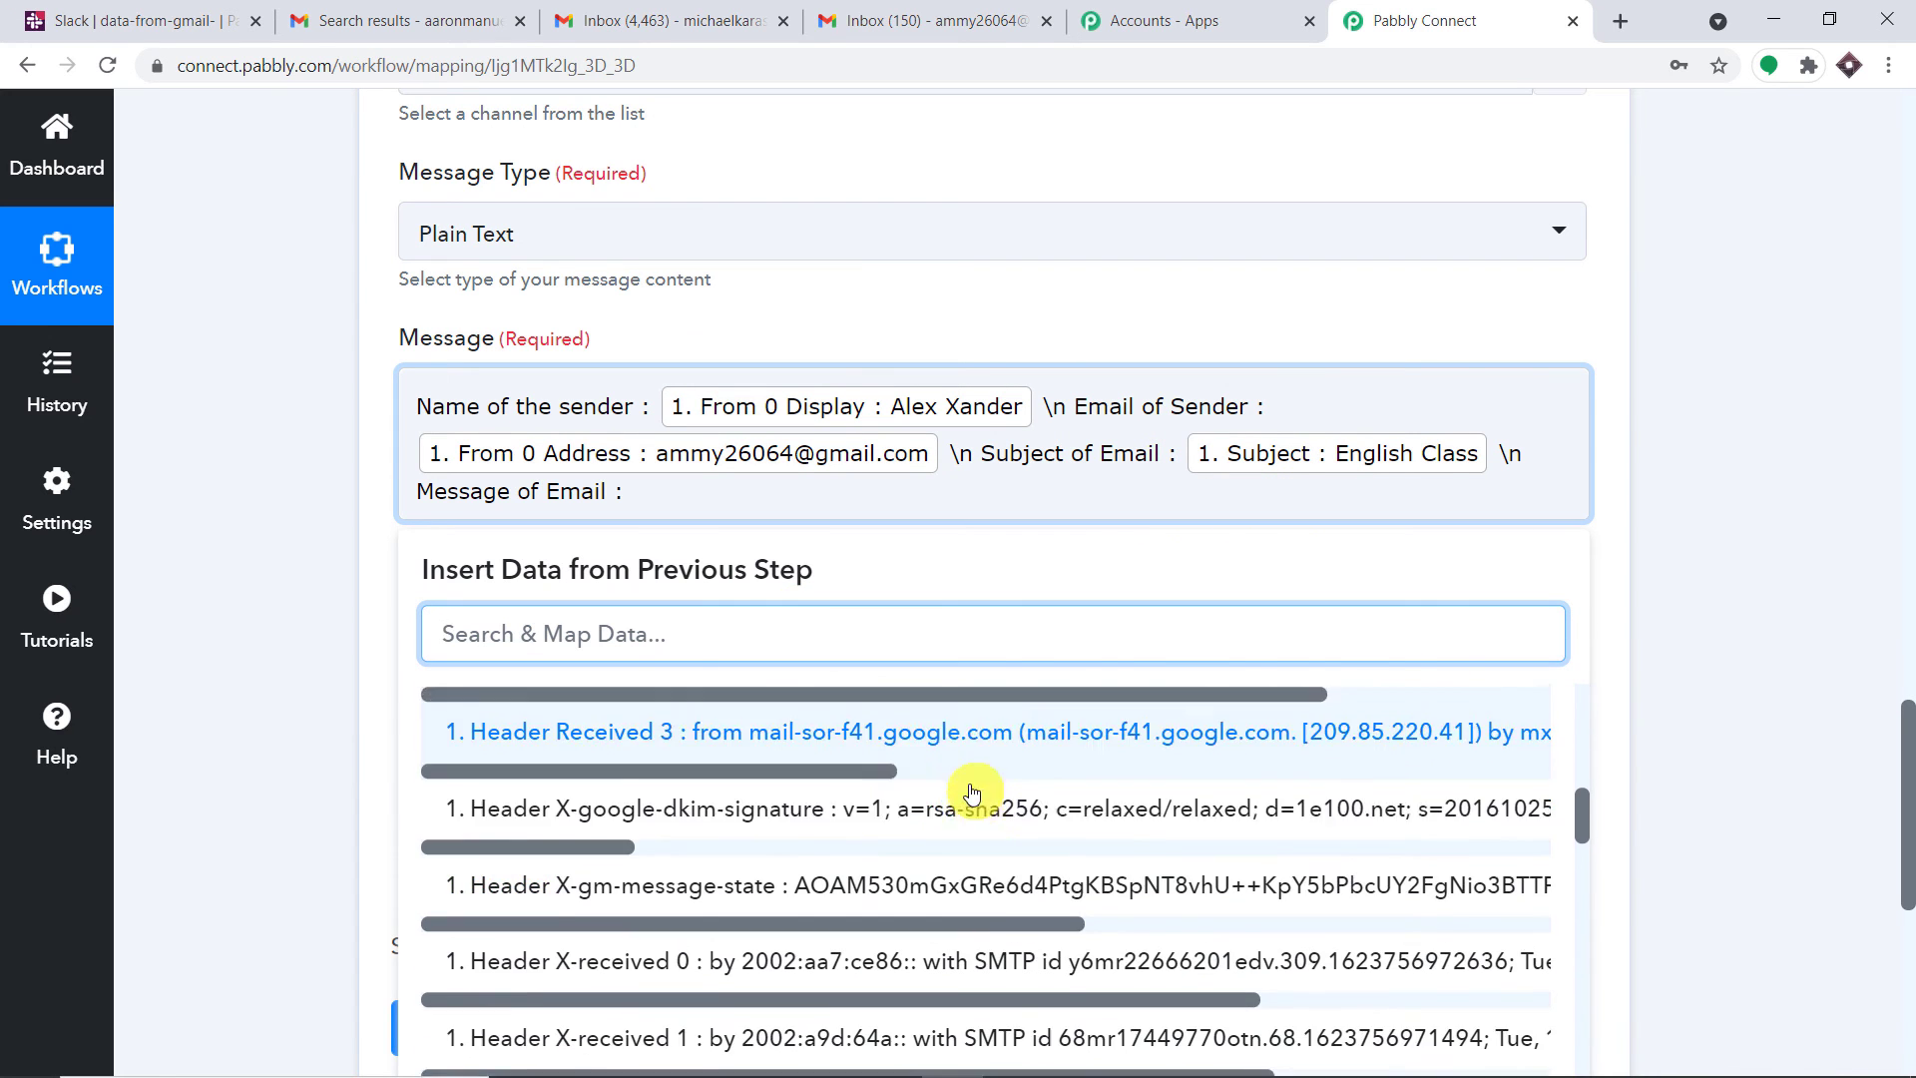
{"action": "scroll", "coordinate": [972, 793], "scroll_direction": "down", "scroll_amount": 10}
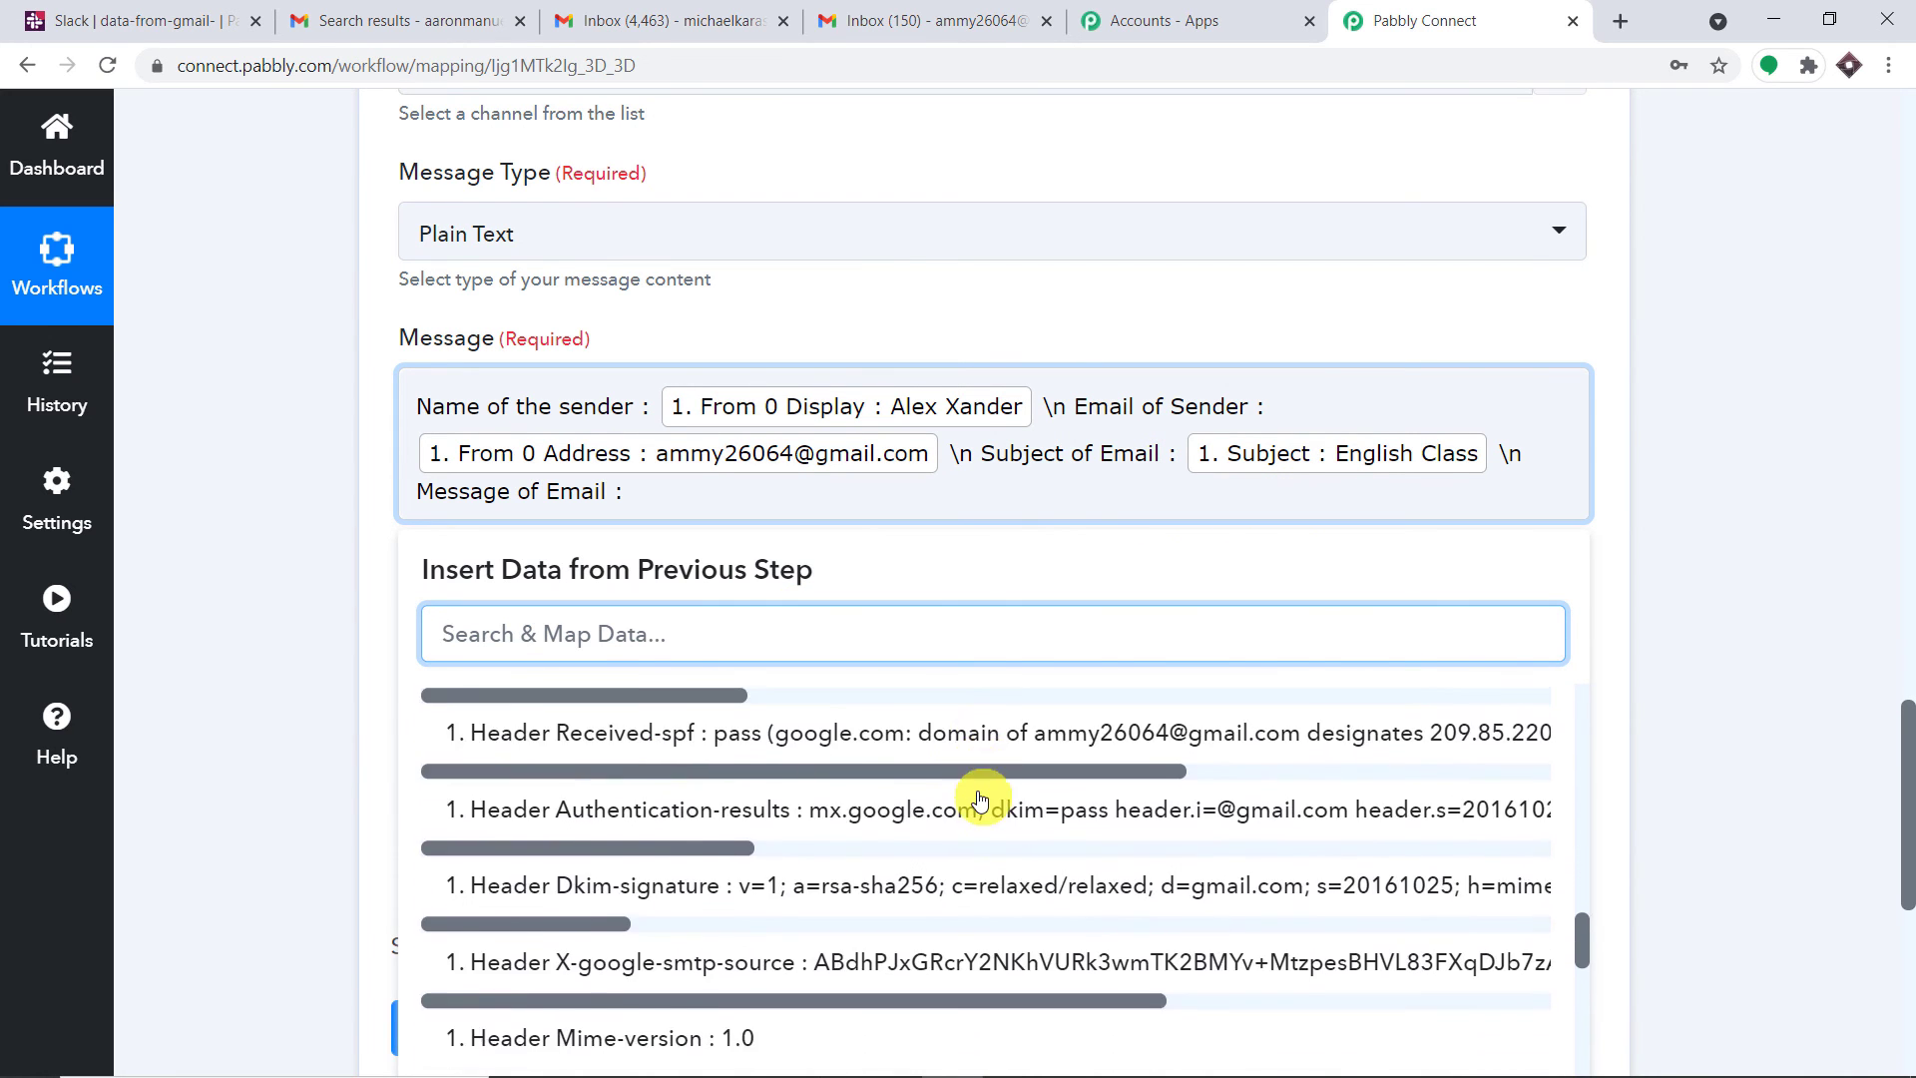
{"action": "scroll", "coordinate": [980, 798], "scroll_direction": "down", "scroll_amount": 5}
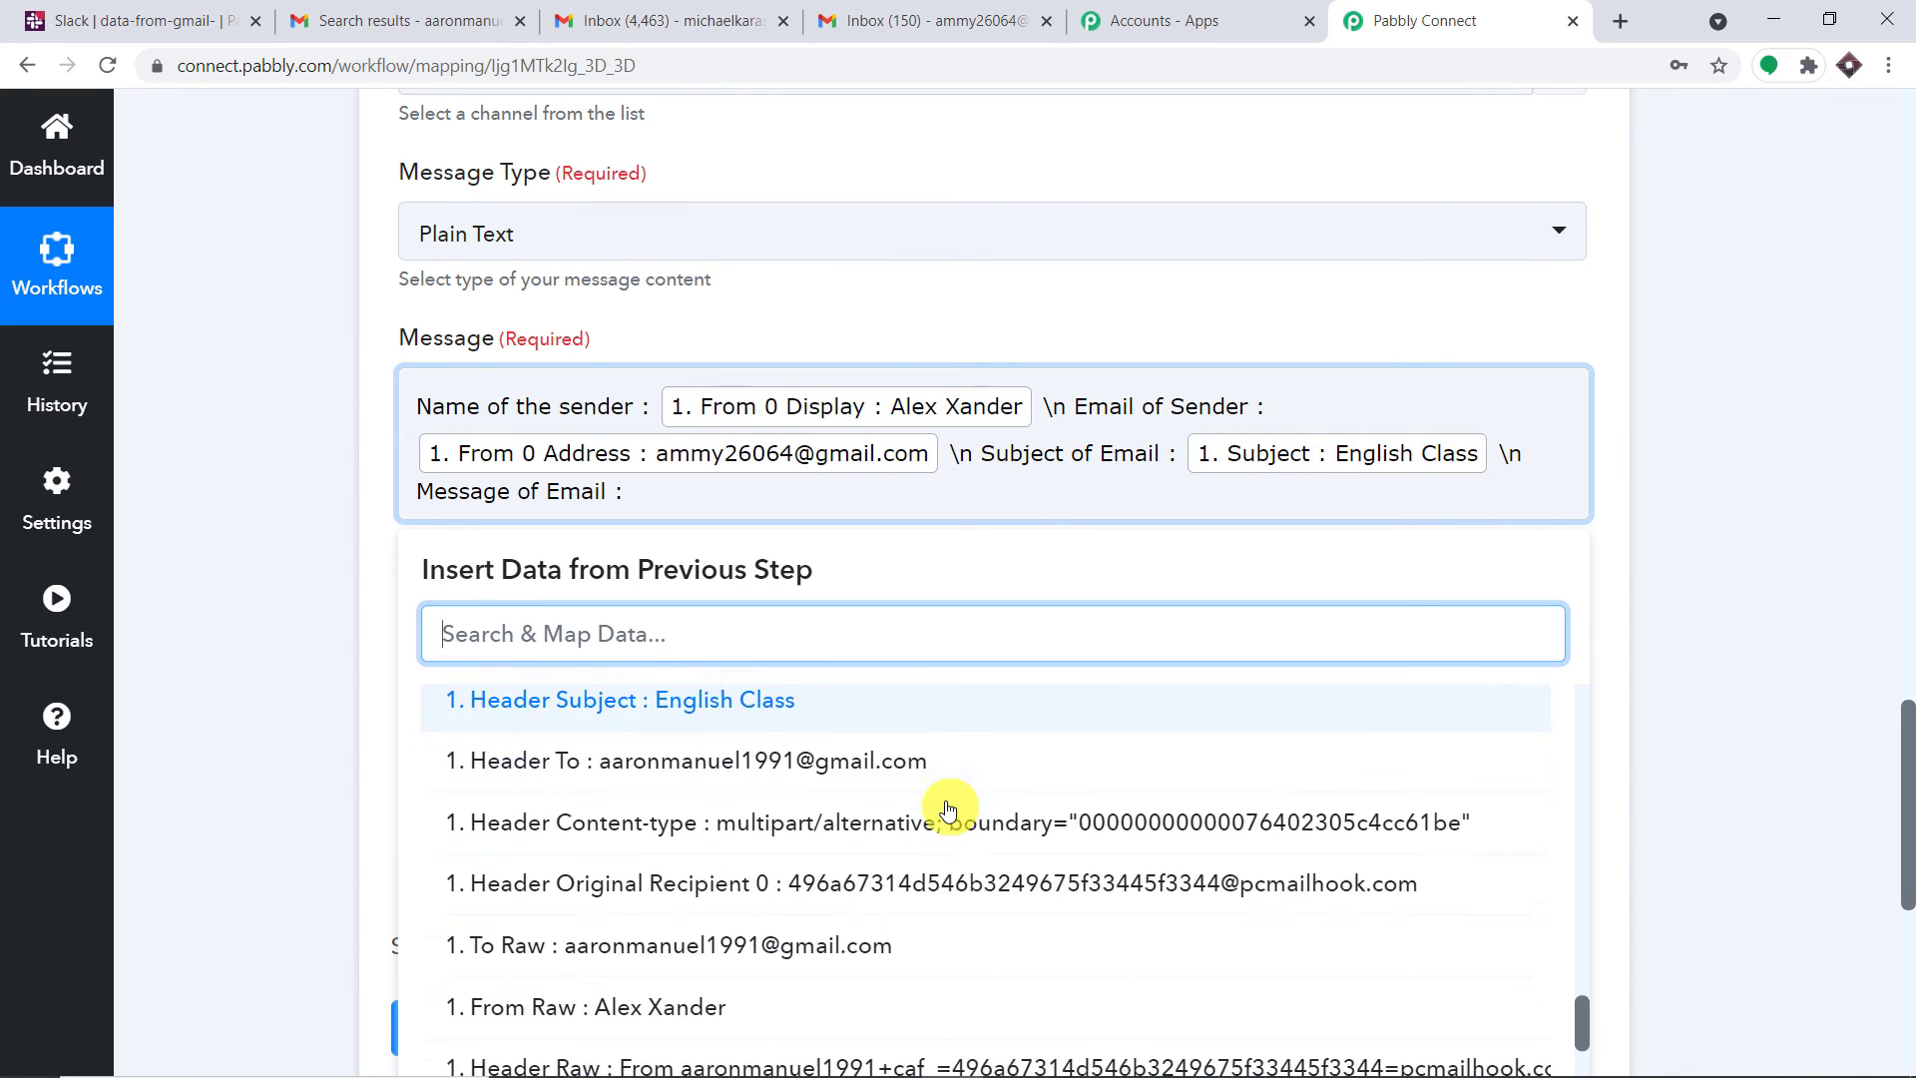
{"action": "scroll", "coordinate": [988, 791], "scroll_direction": "down", "scroll_amount": 1}
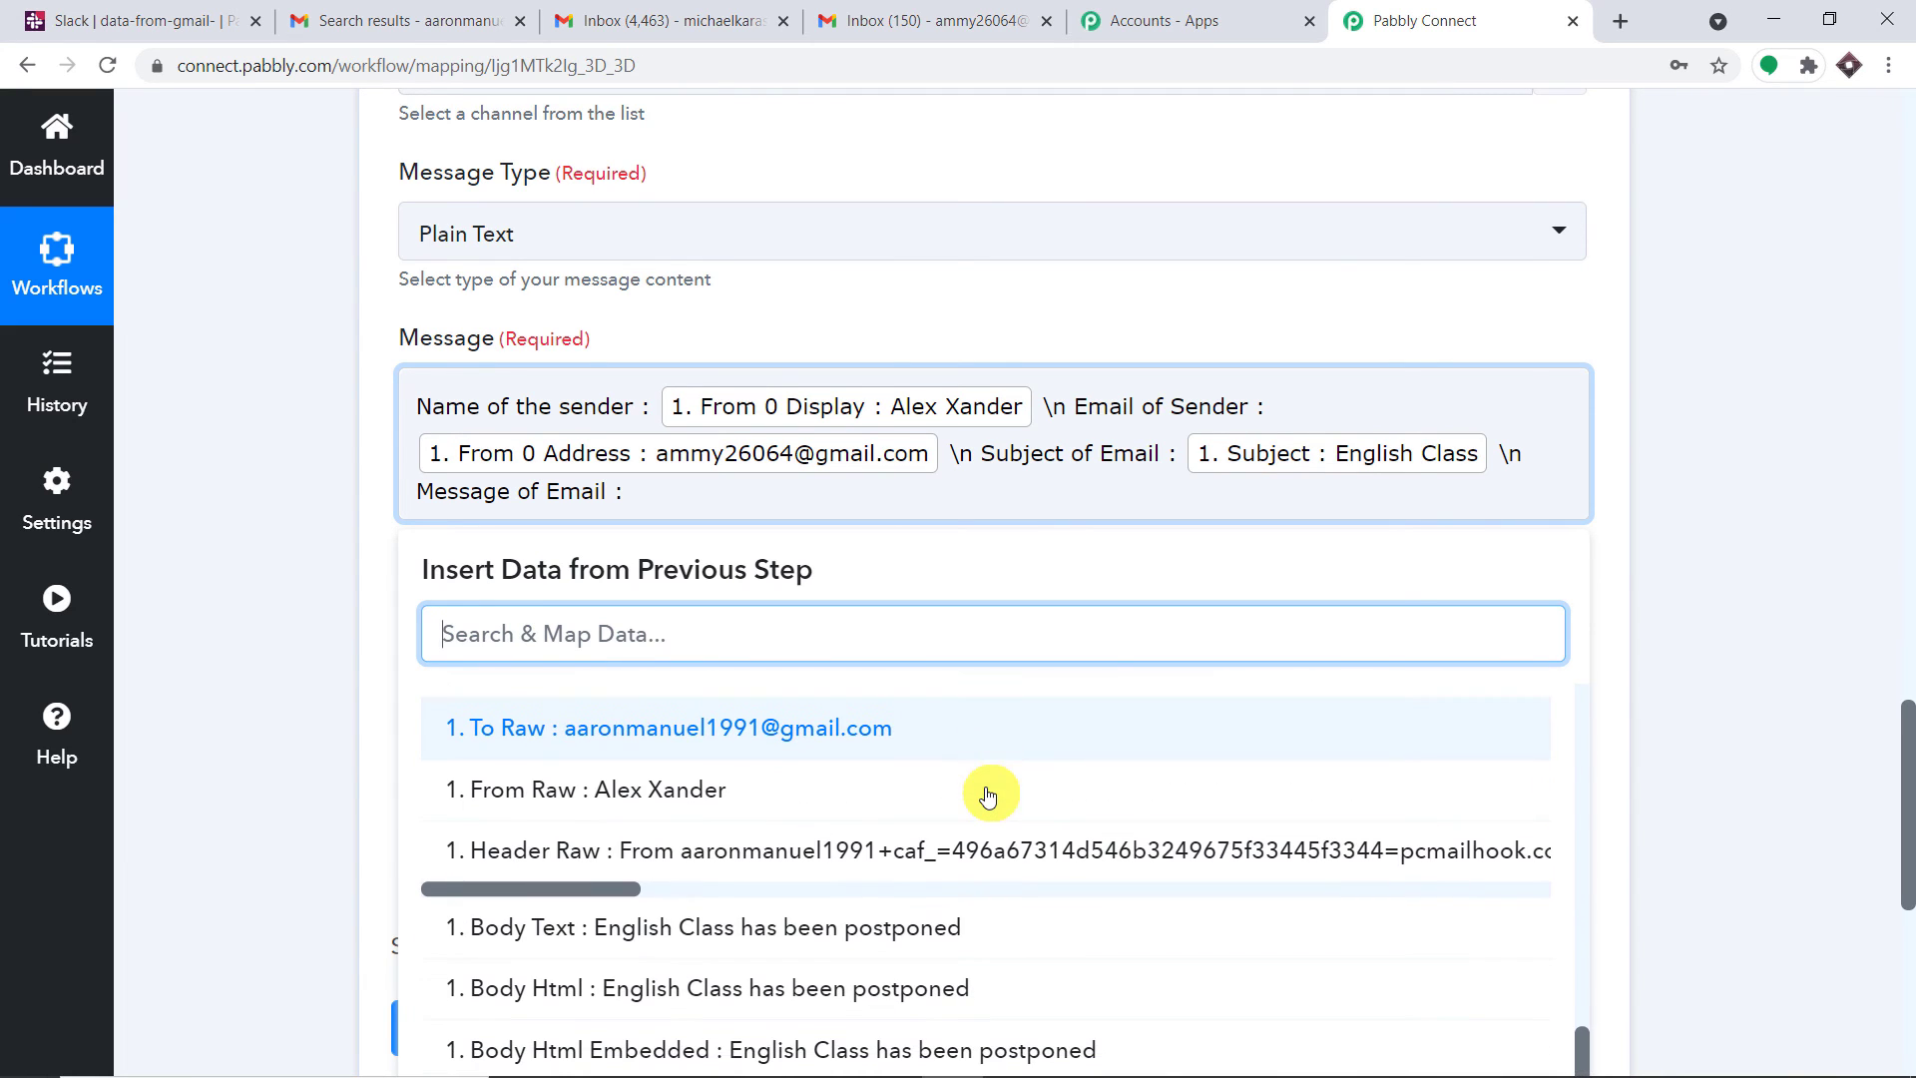
{"action": "left_click", "coordinate": [877, 937]}
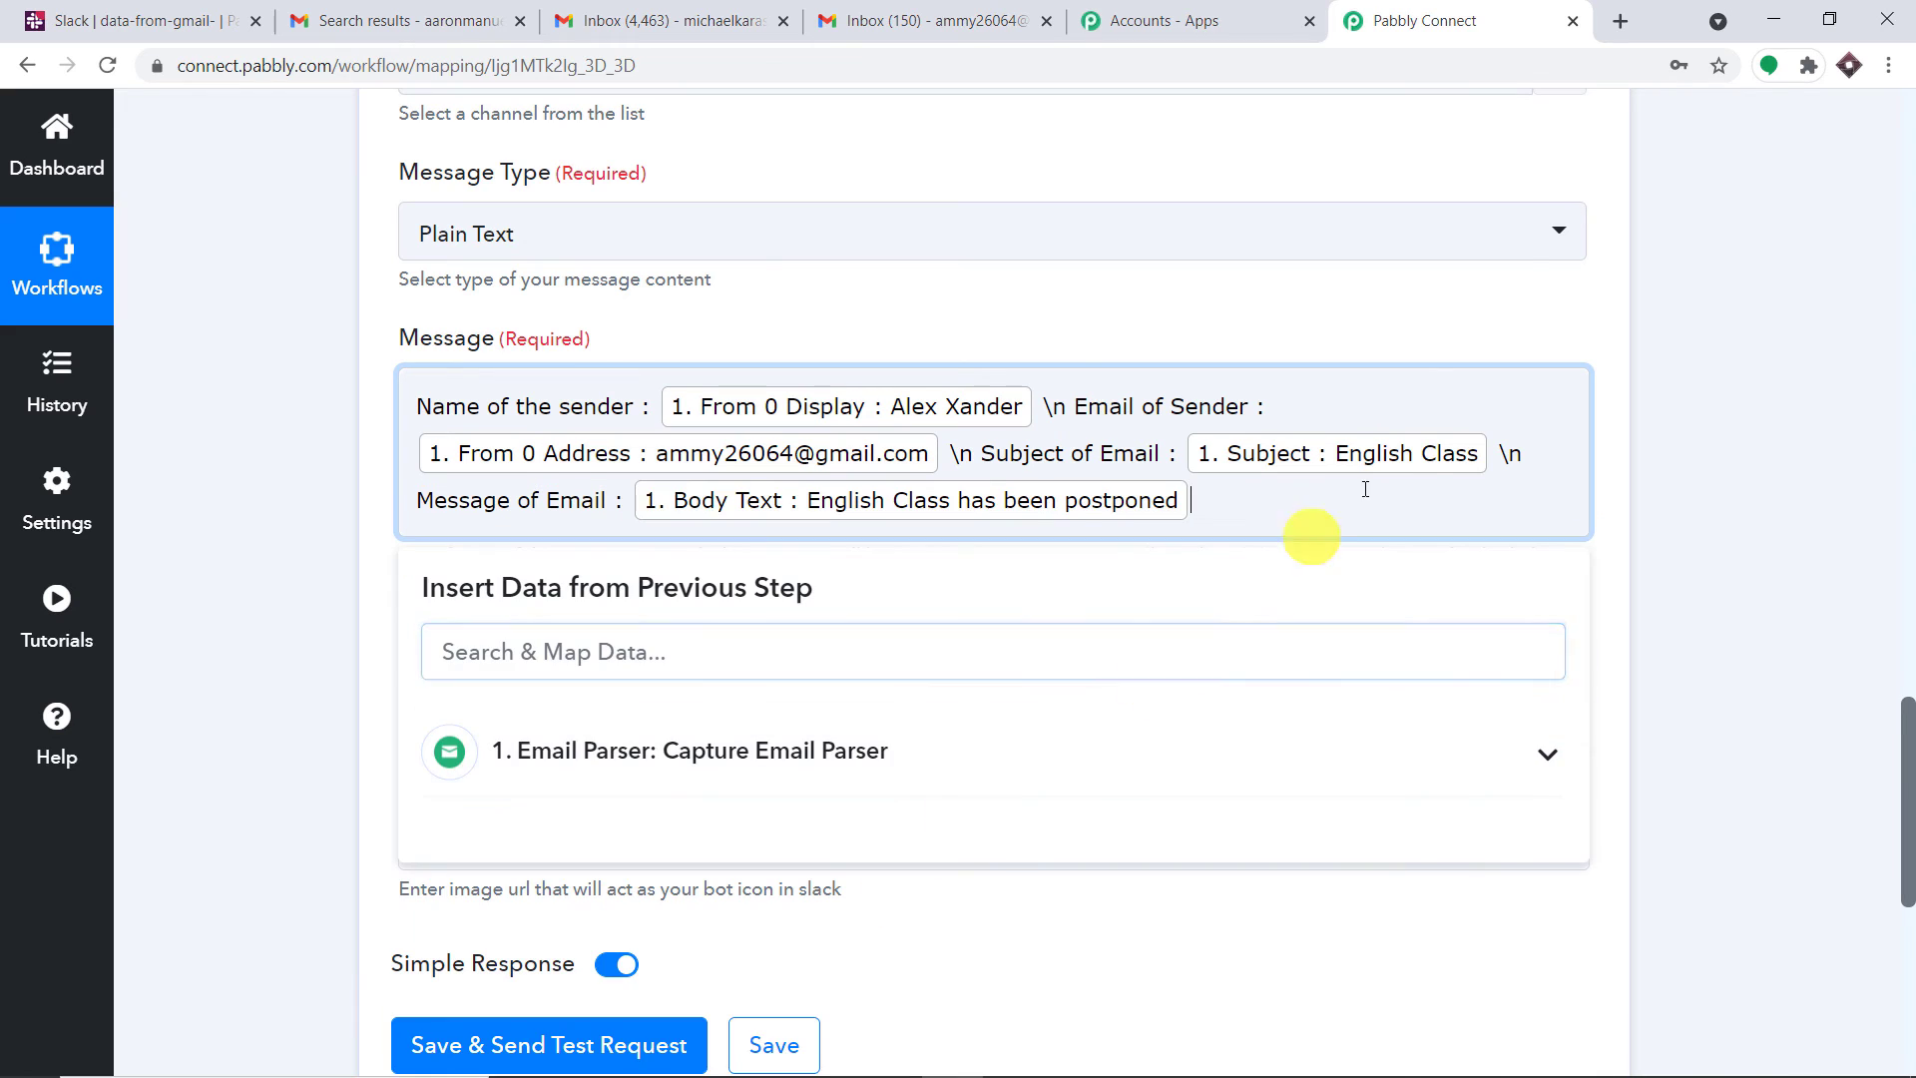
{"action": "left_click", "coordinate": [1311, 317]}
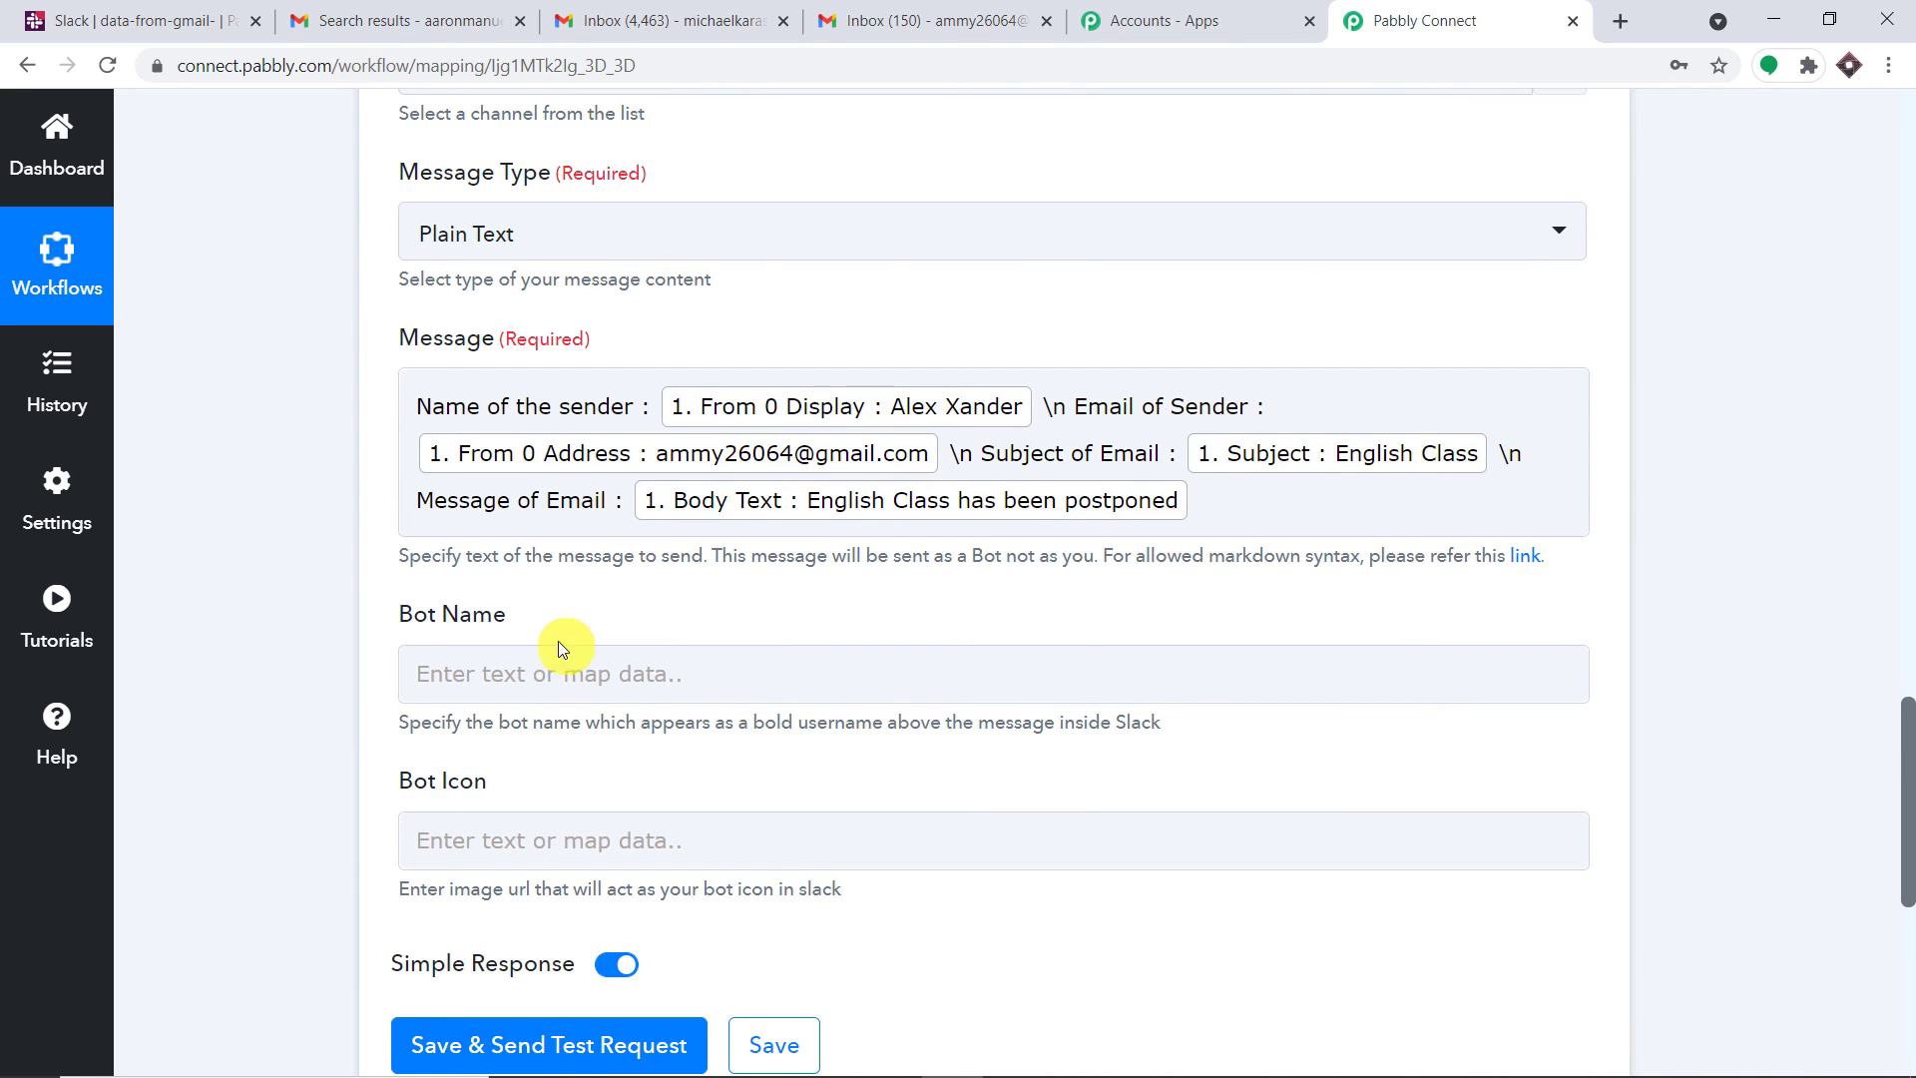
Name the bot Zeus, save and send a test request getting an Ok response
{"action": "left_click", "coordinate": [537, 673]}
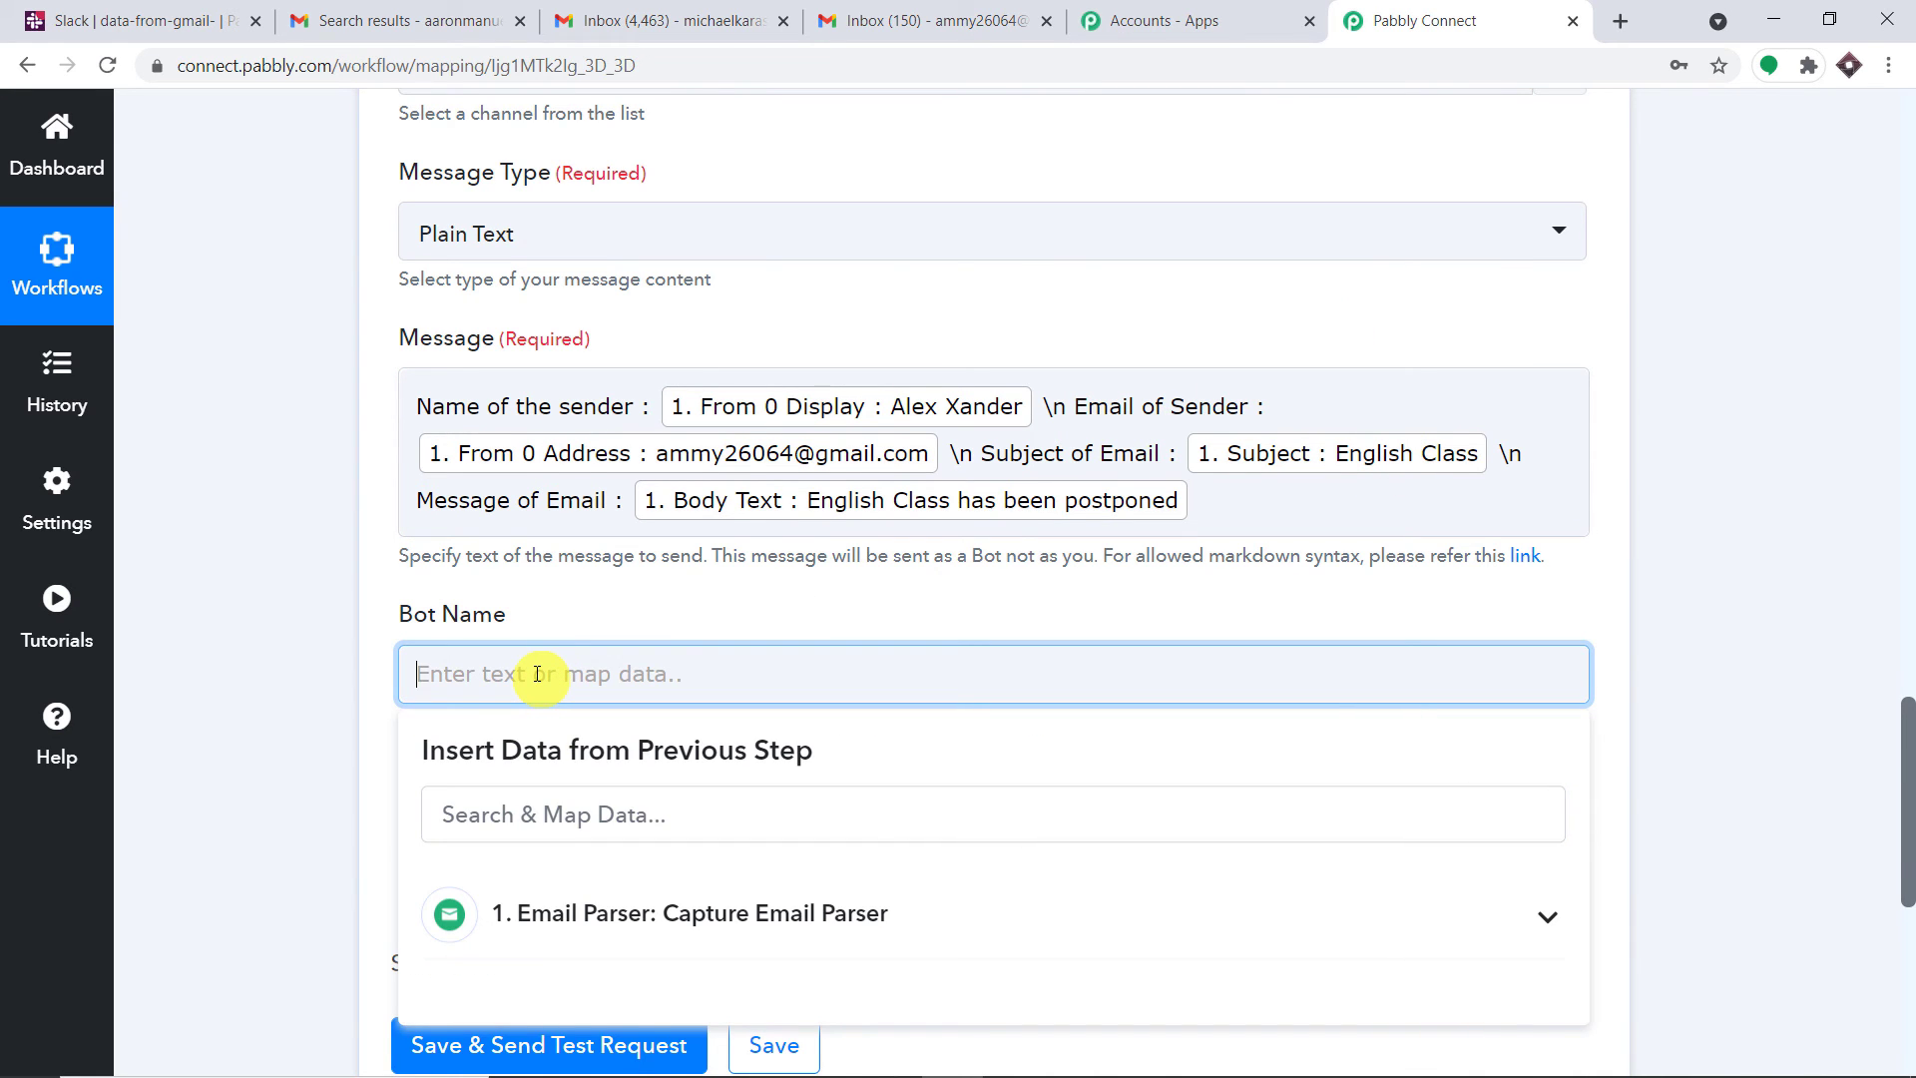
{"action": "type", "text": "Zeus"}
{"action": "left_click", "coordinate": [578, 618]}
{"action": "scroll", "coordinate": [613, 626], "scroll_direction": "down", "scroll_amount": 1}
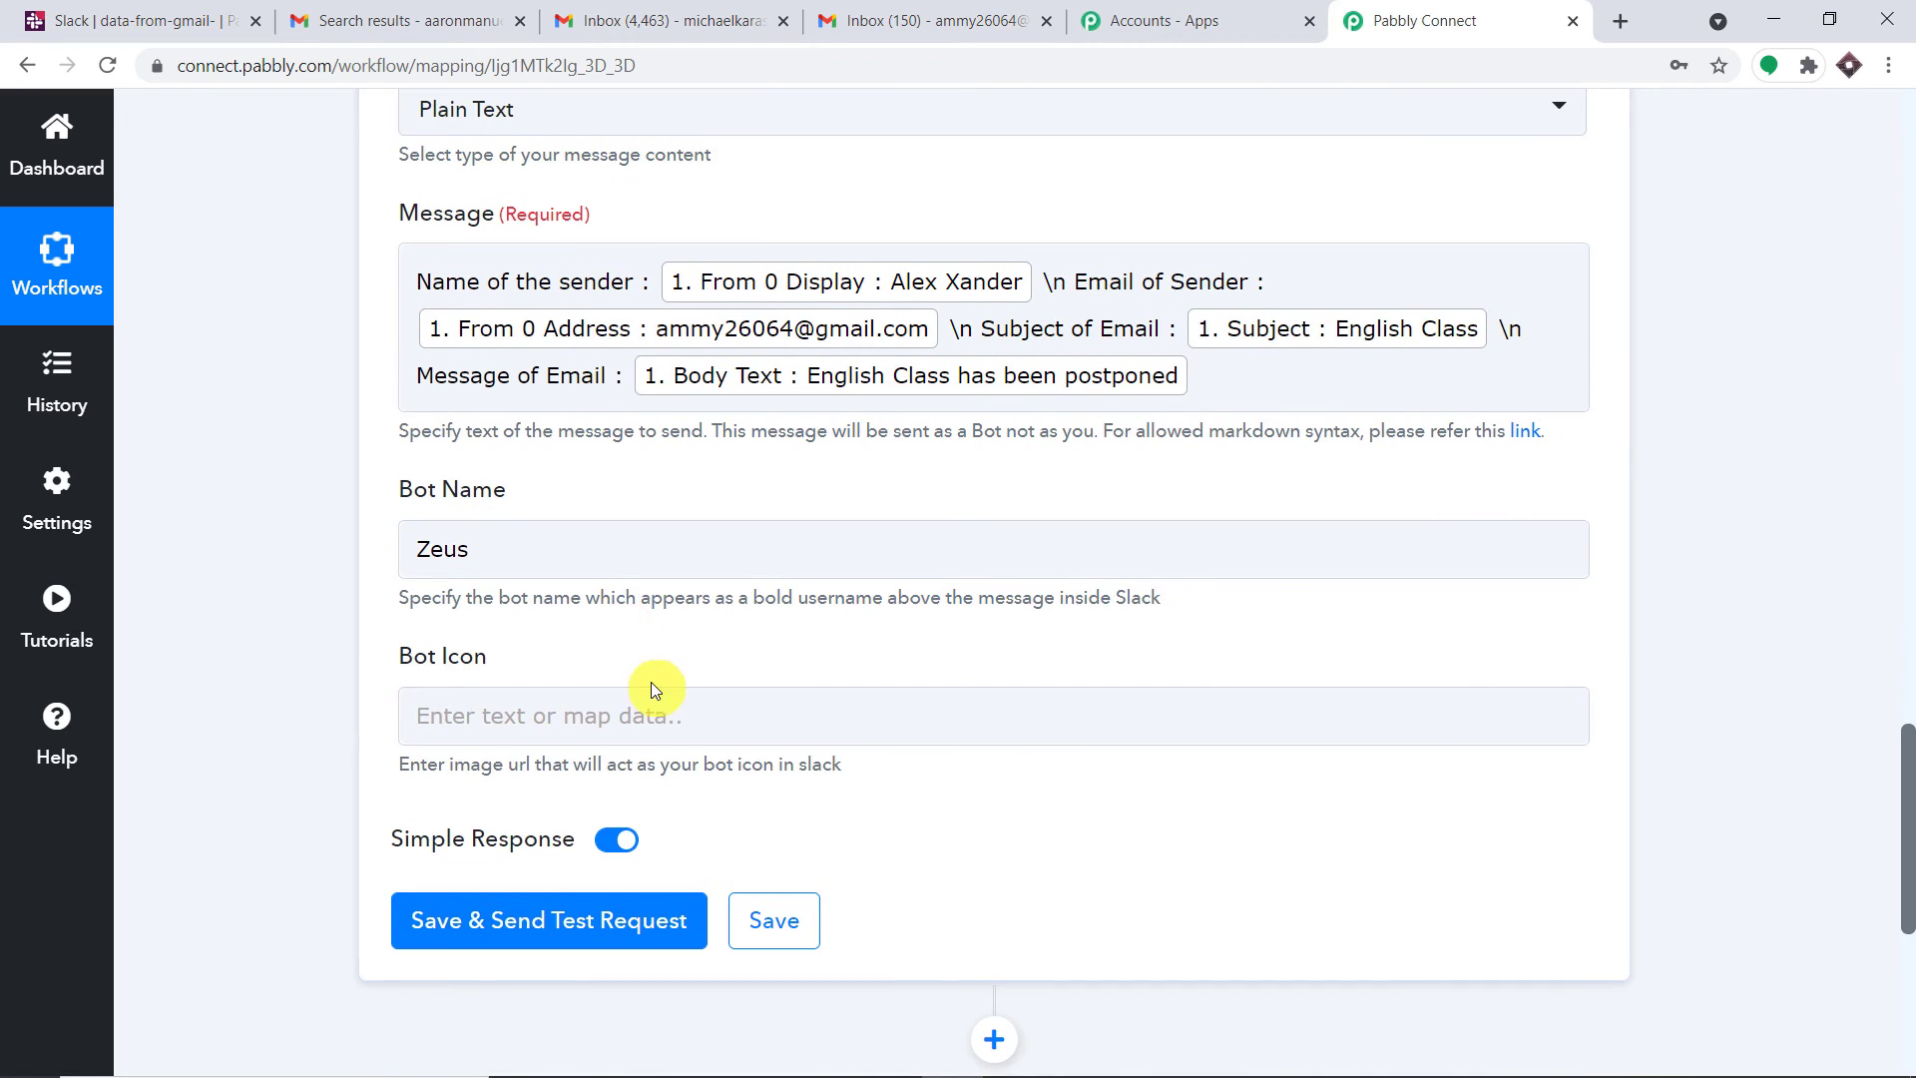
{"action": "left_click", "coordinate": [578, 919]}
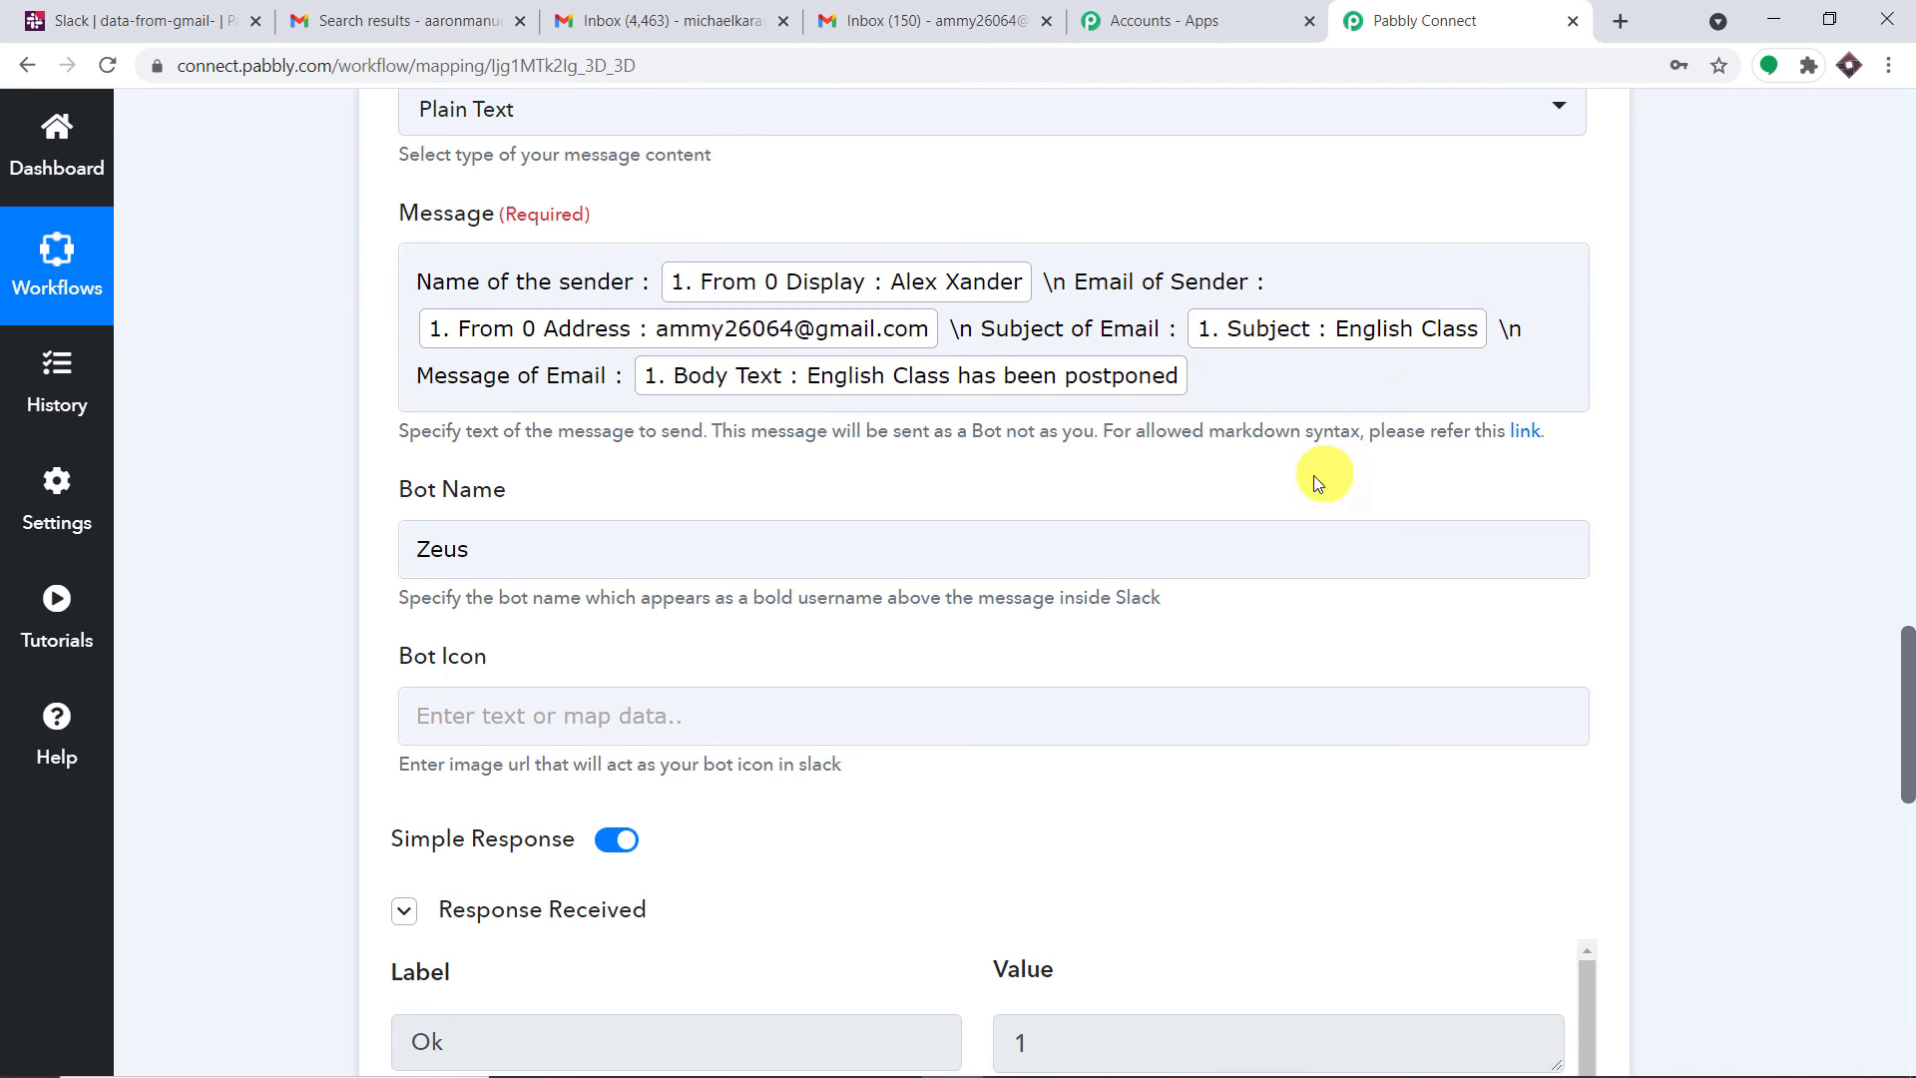
{"action": "scroll", "coordinate": [1313, 475], "scroll_direction": "down", "scroll_amount": 5}
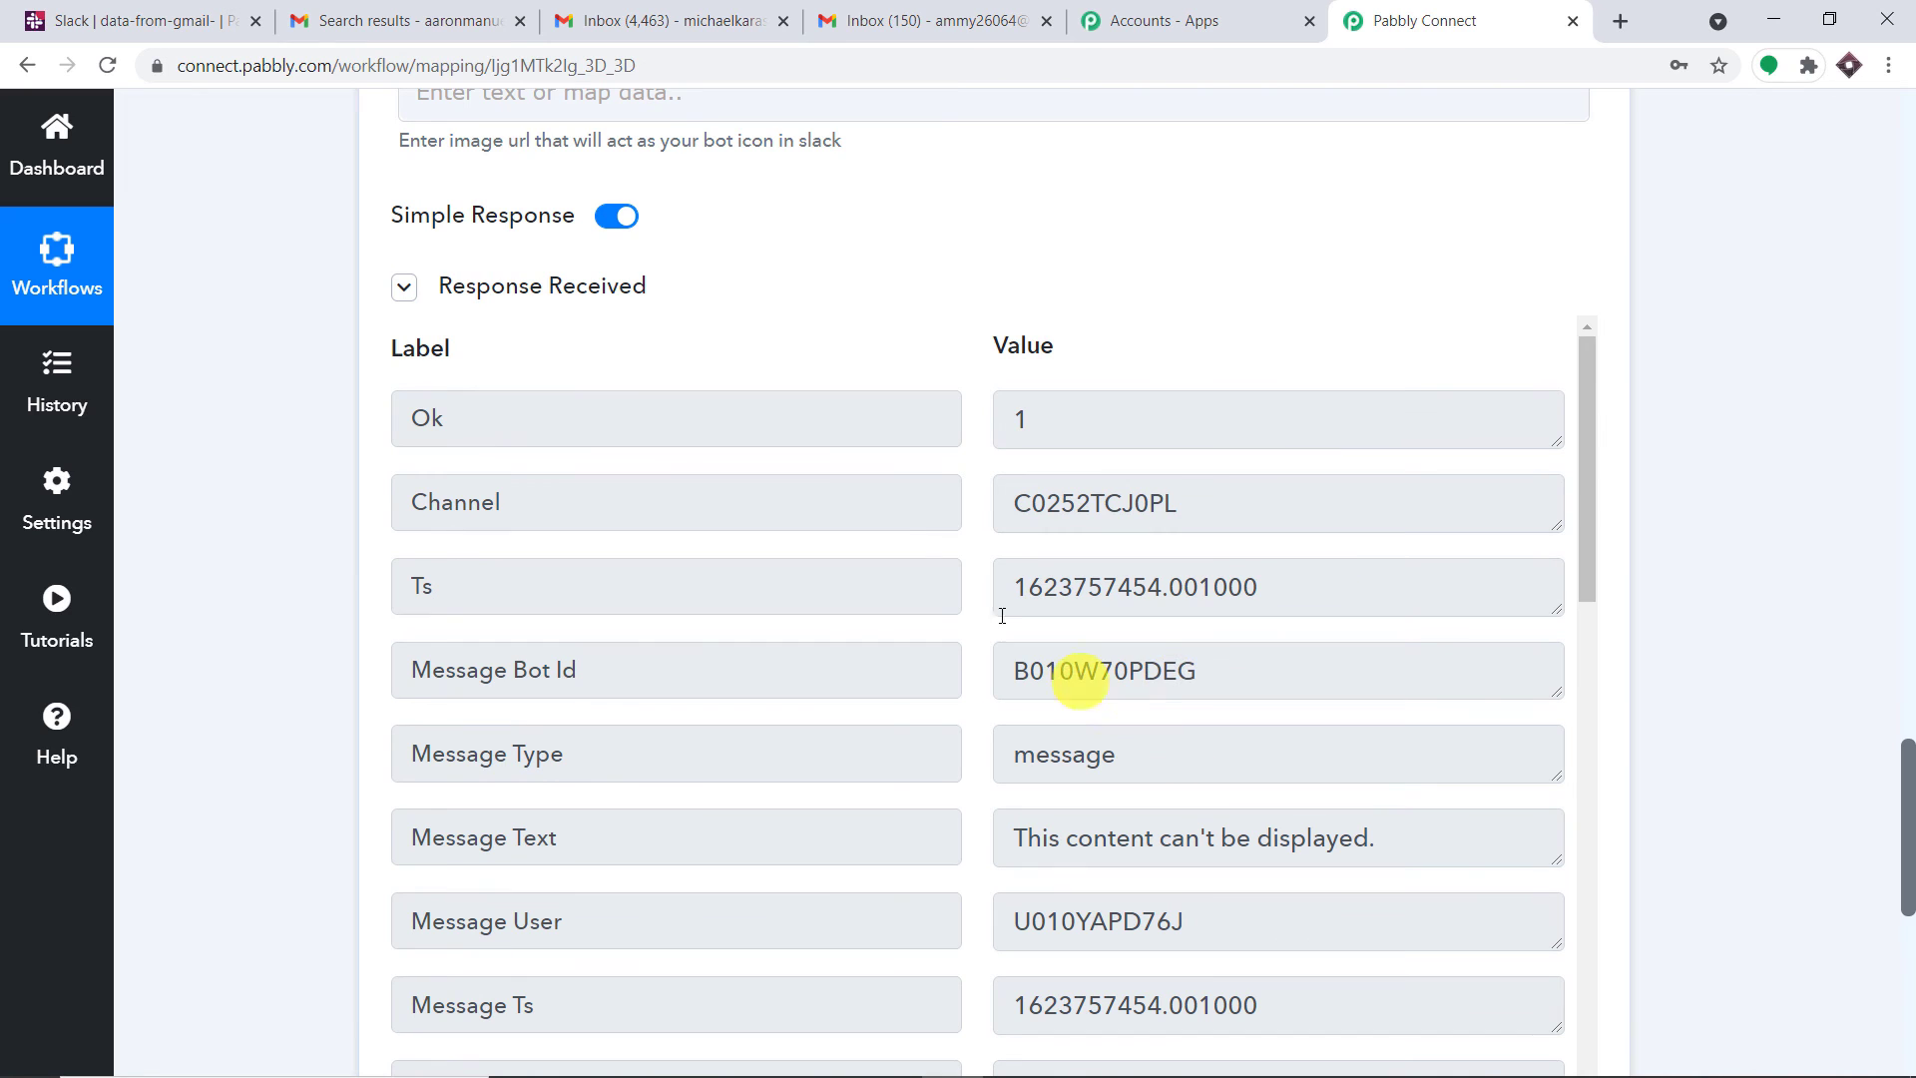
{"action": "left_click", "coordinate": [185, 10]}
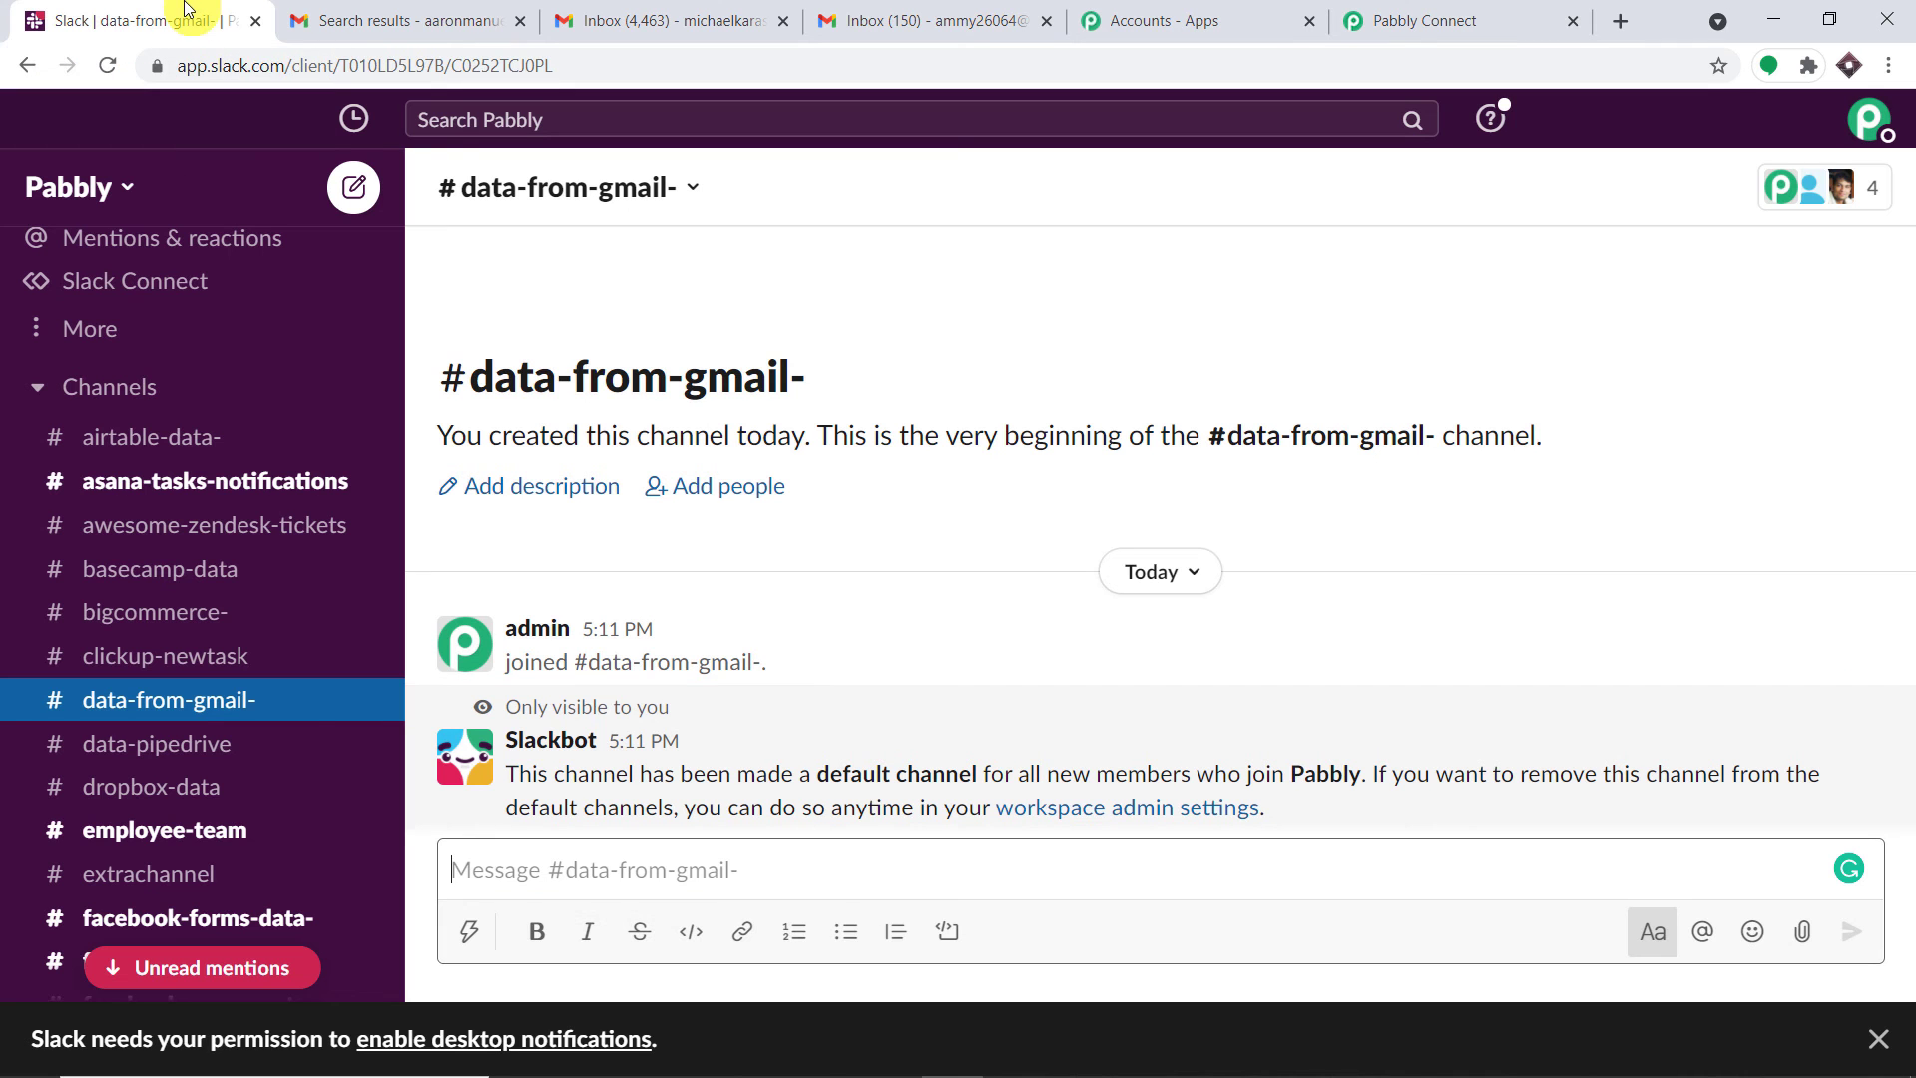
Reload Slack to show the English Class test post in #data-from-gmail-
{"action": "left_click", "coordinate": [109, 65]}
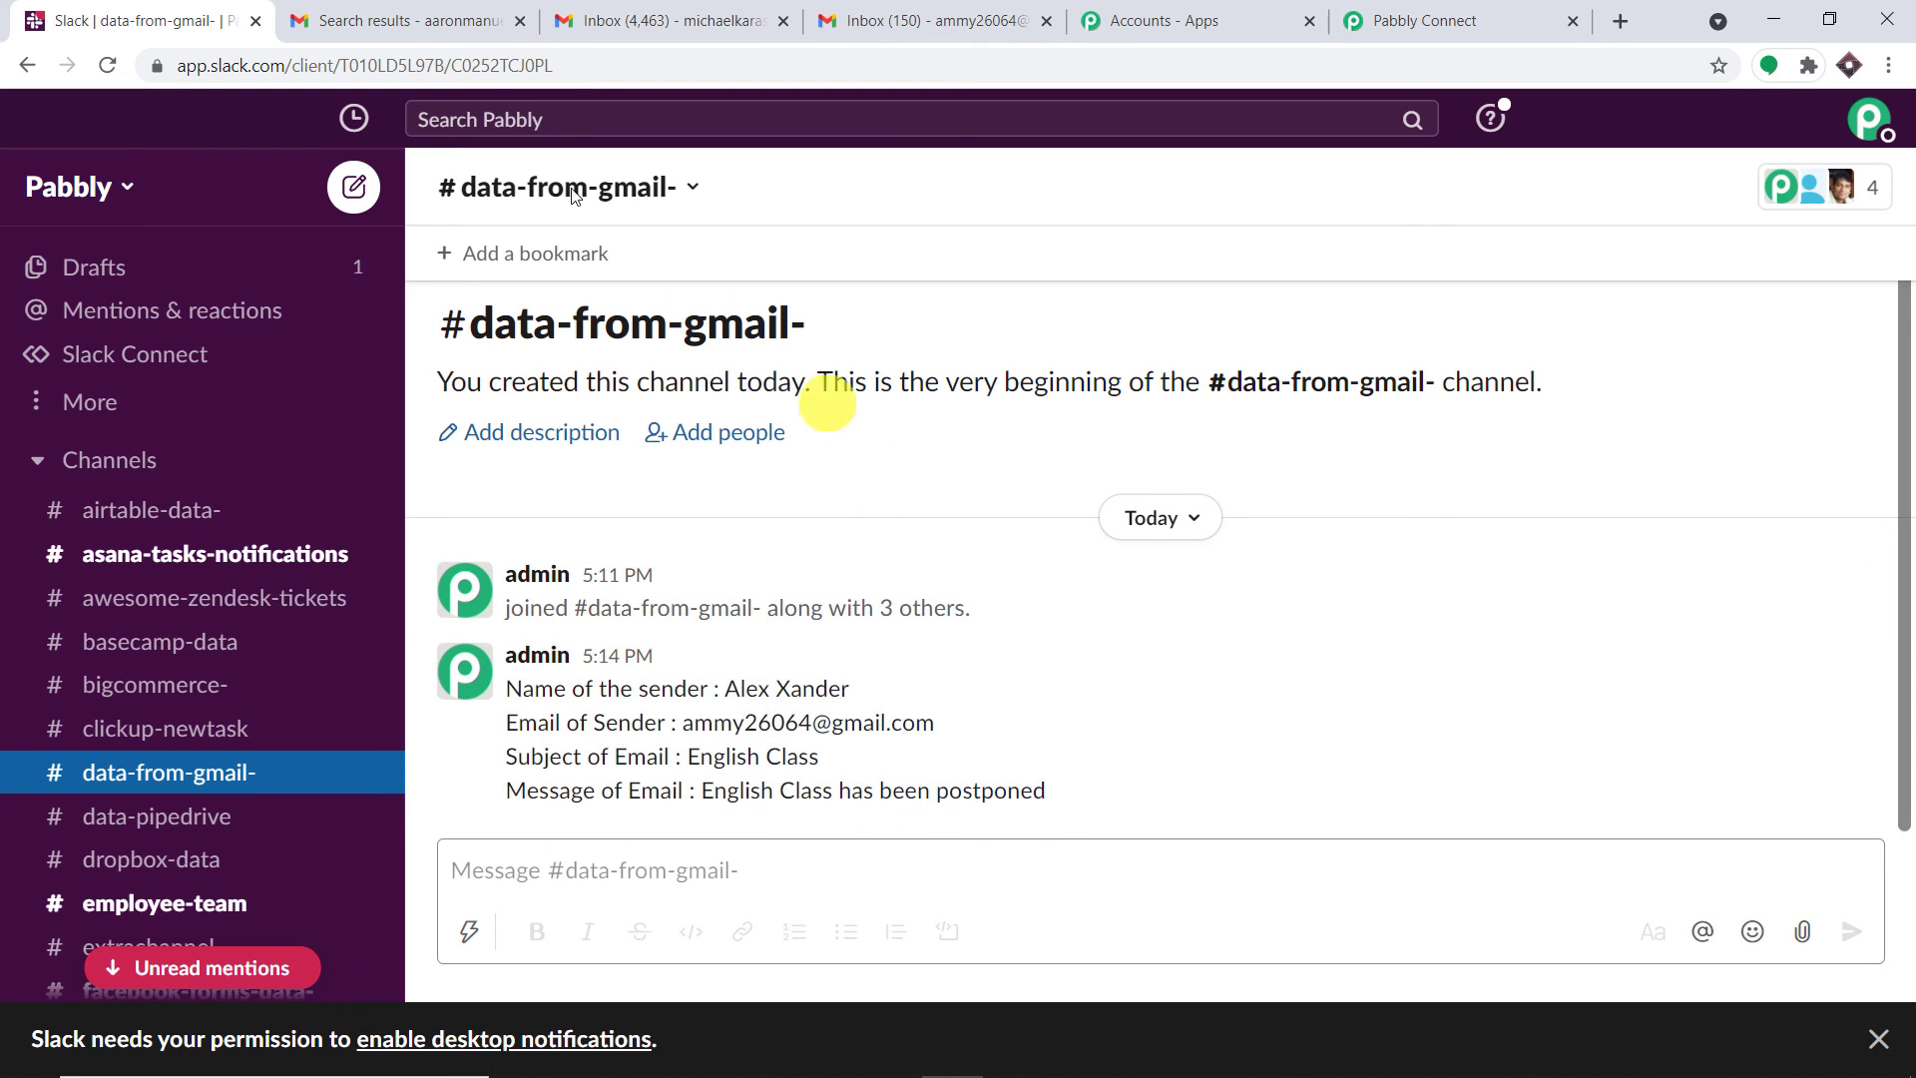
Switch Gmail to another signed-in Google account's inbox
{"action": "left_click", "coordinate": [394, 20]}
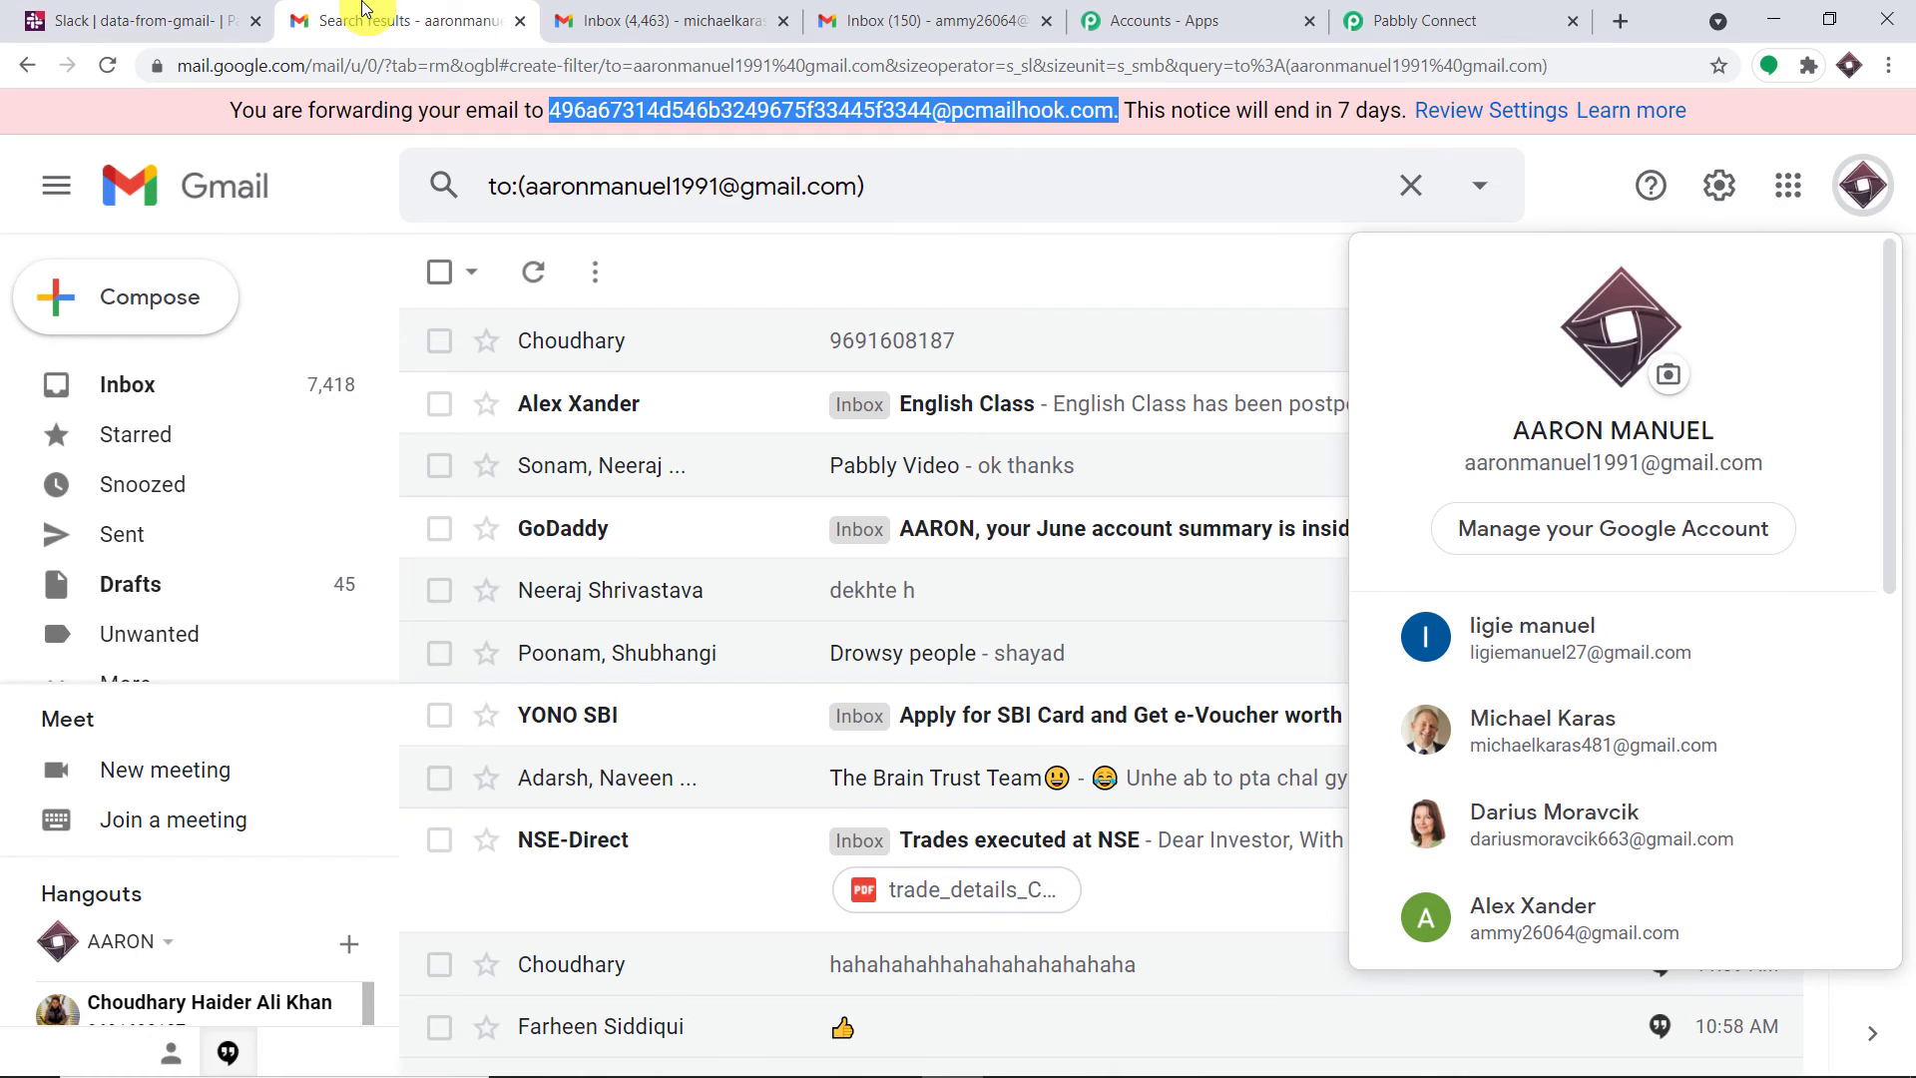
{"action": "left_click", "coordinate": [961, 8]}
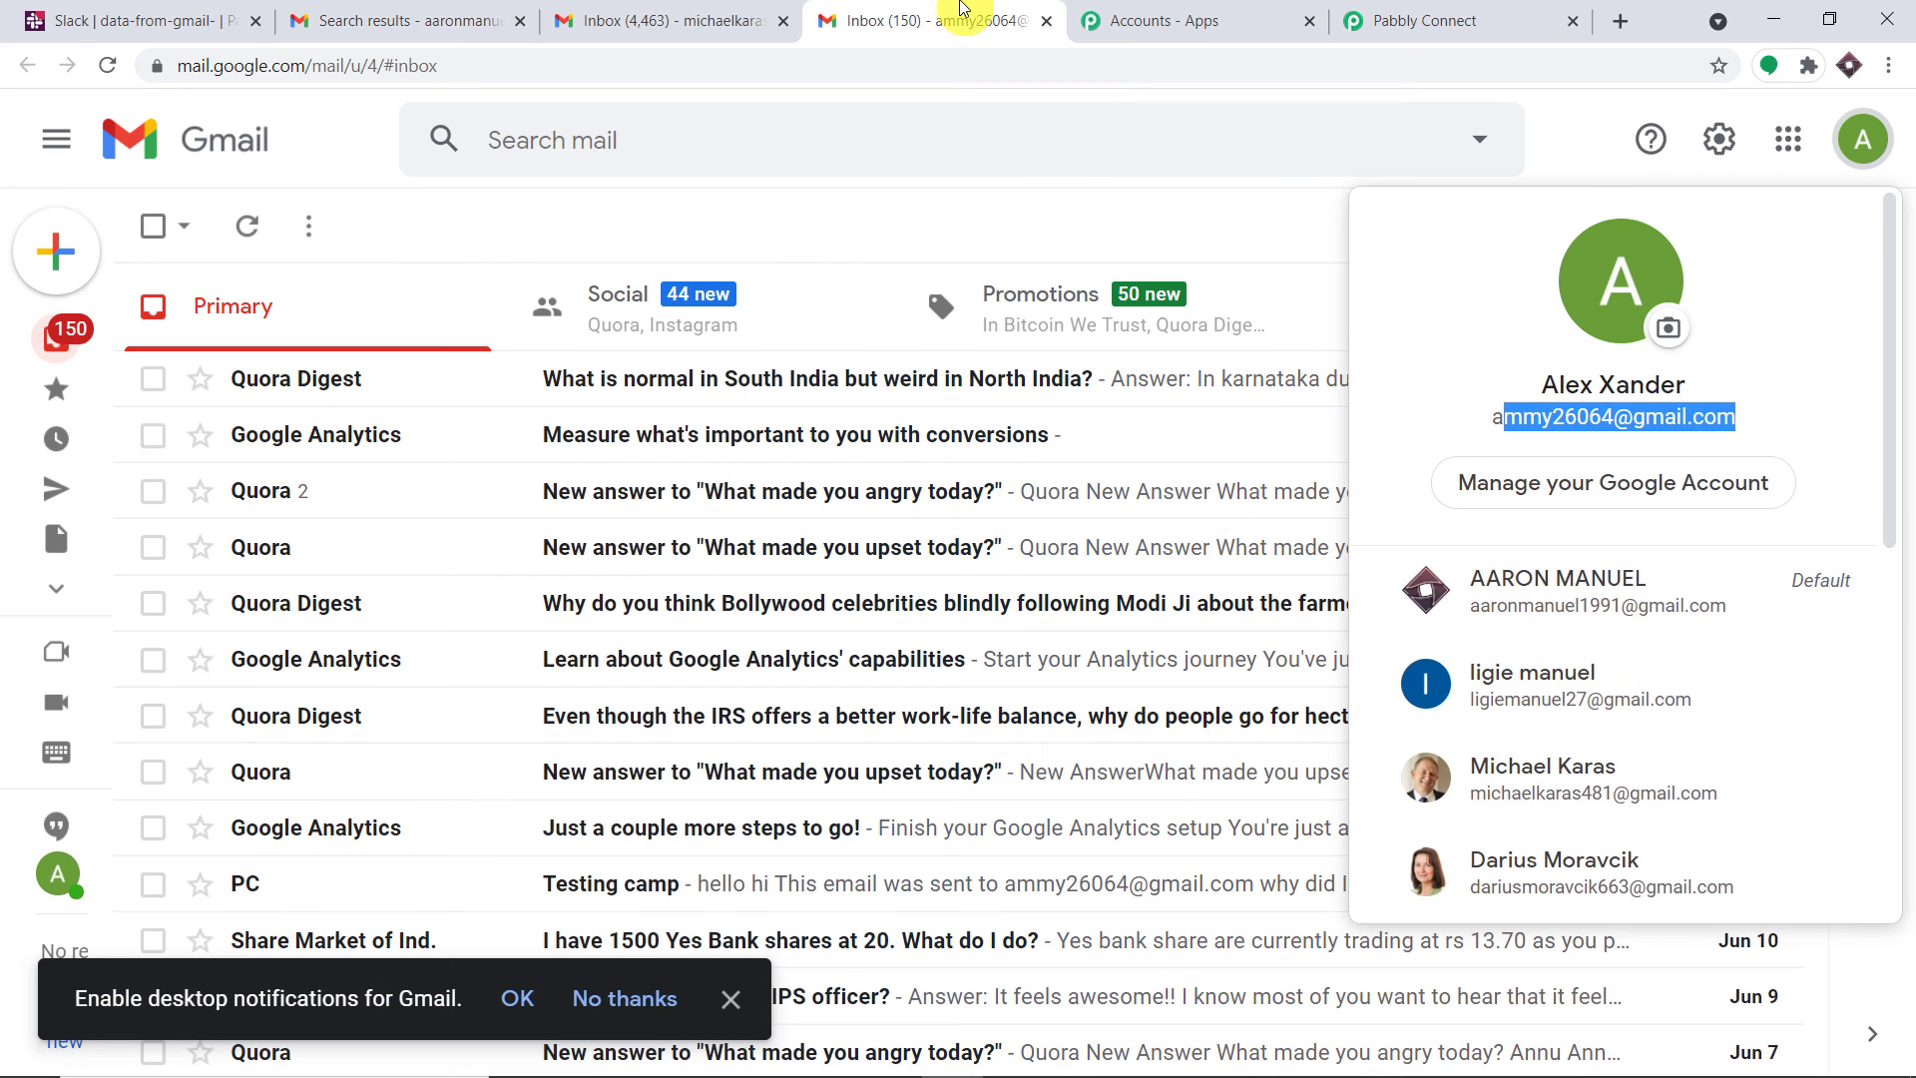
{"action": "left_click", "coordinate": [1866, 147]}
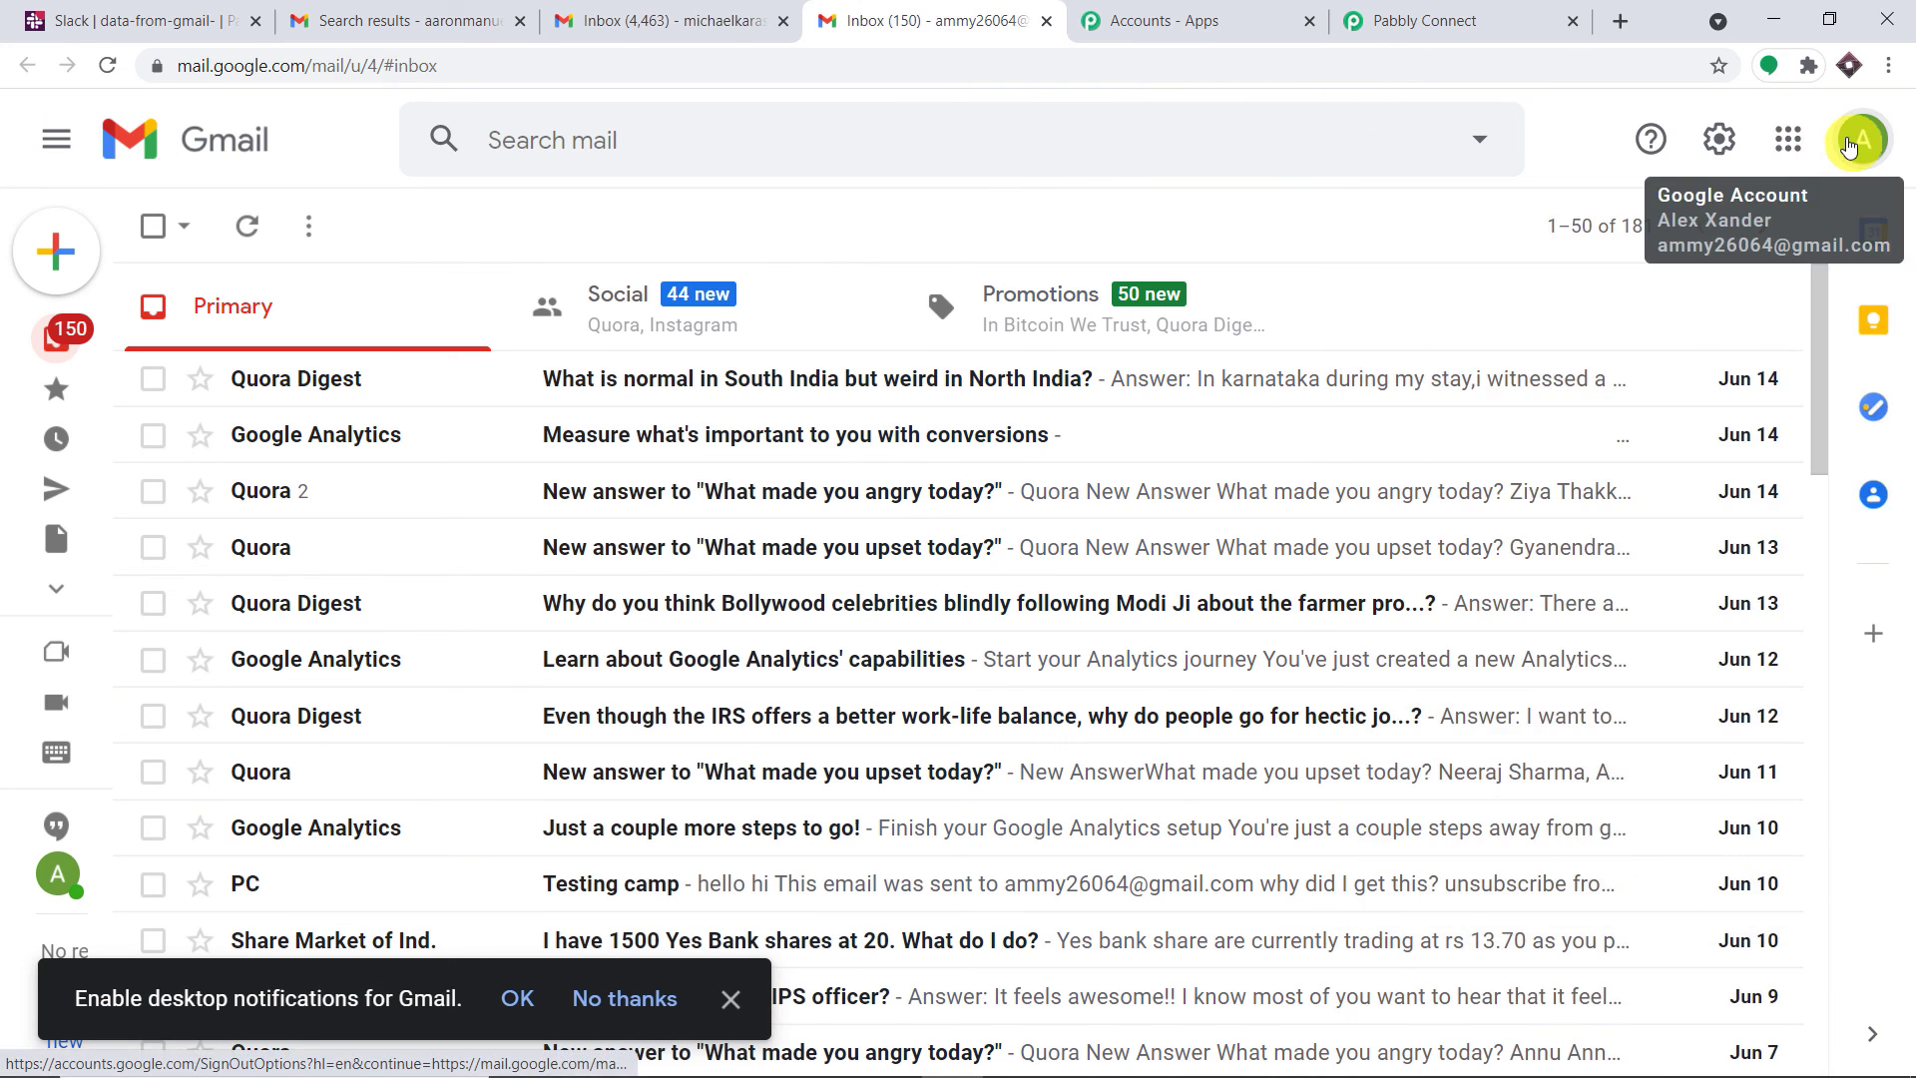
{"action": "left_click", "coordinate": [1864, 139]}
{"action": "scroll", "coordinate": [1641, 559], "scroll_direction": "down", "scroll_amount": 6}
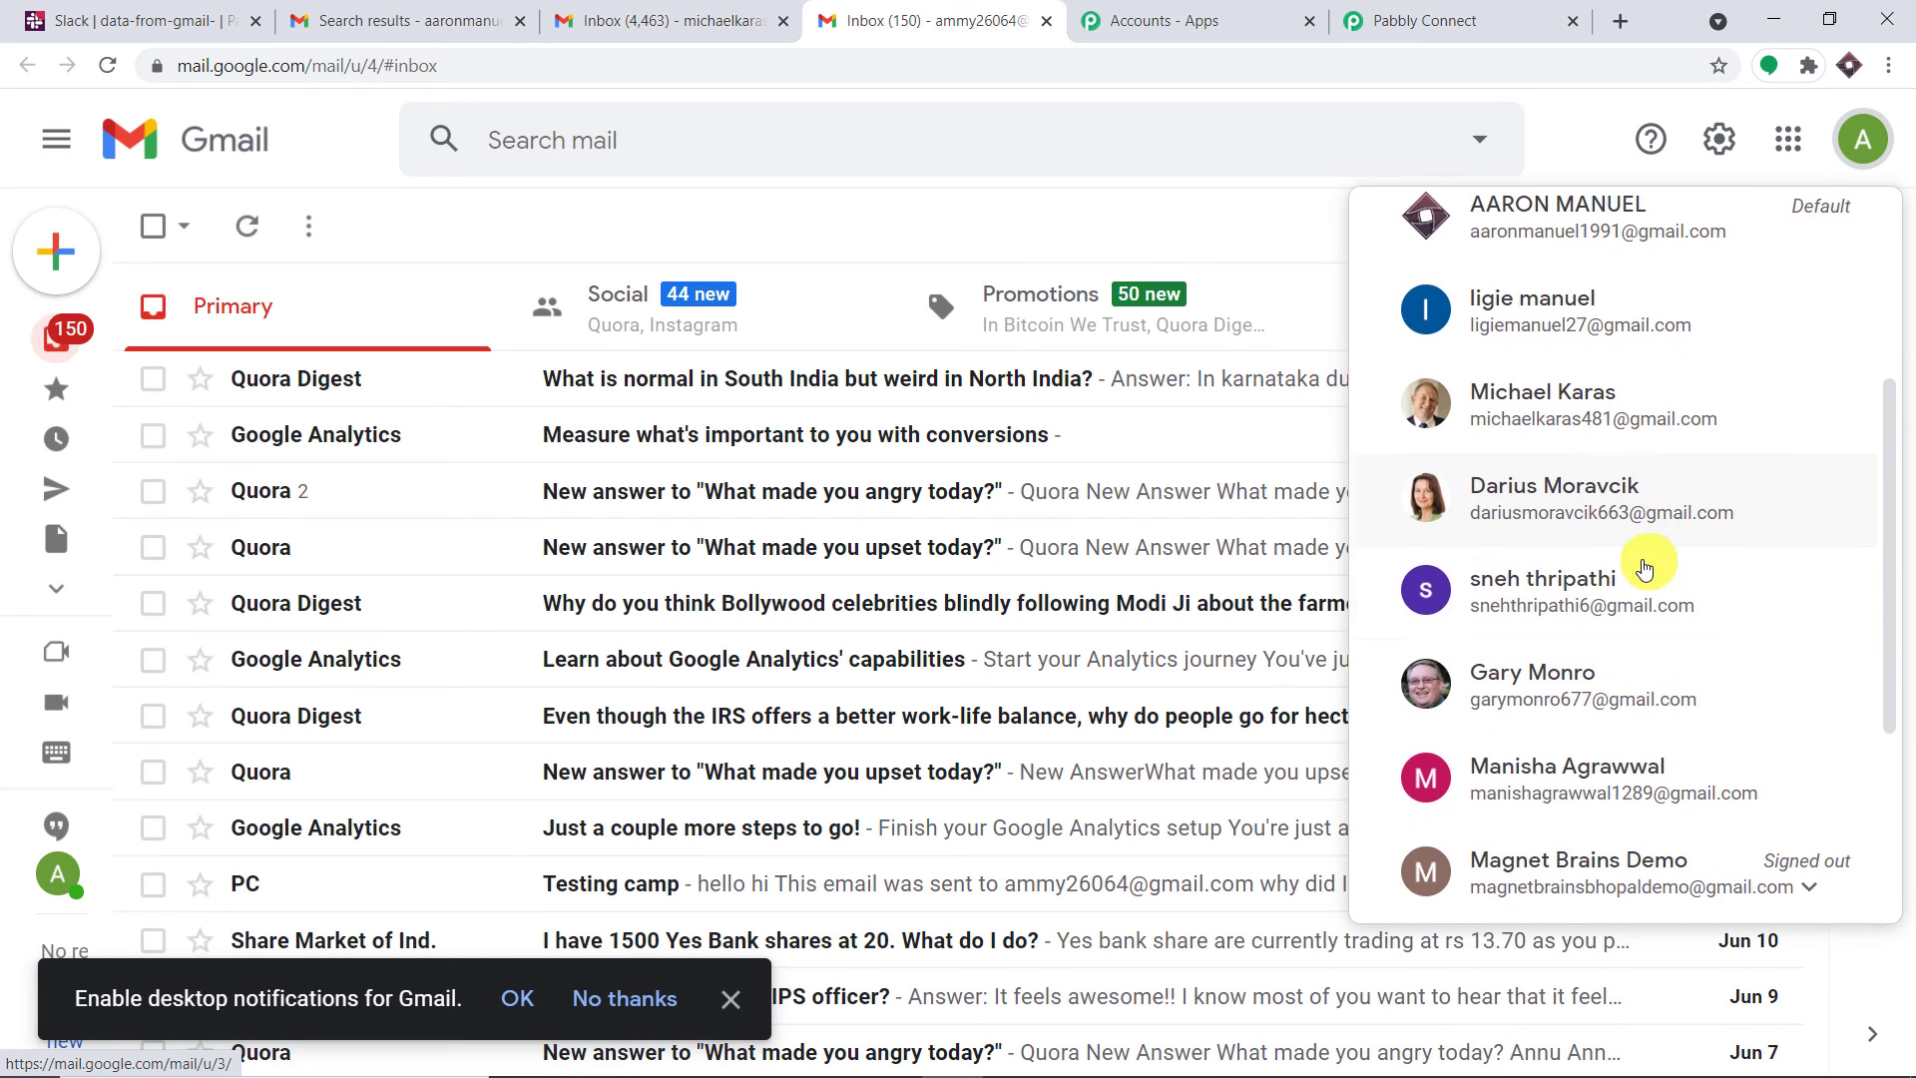
{"action": "left_click", "coordinate": [1573, 650]}
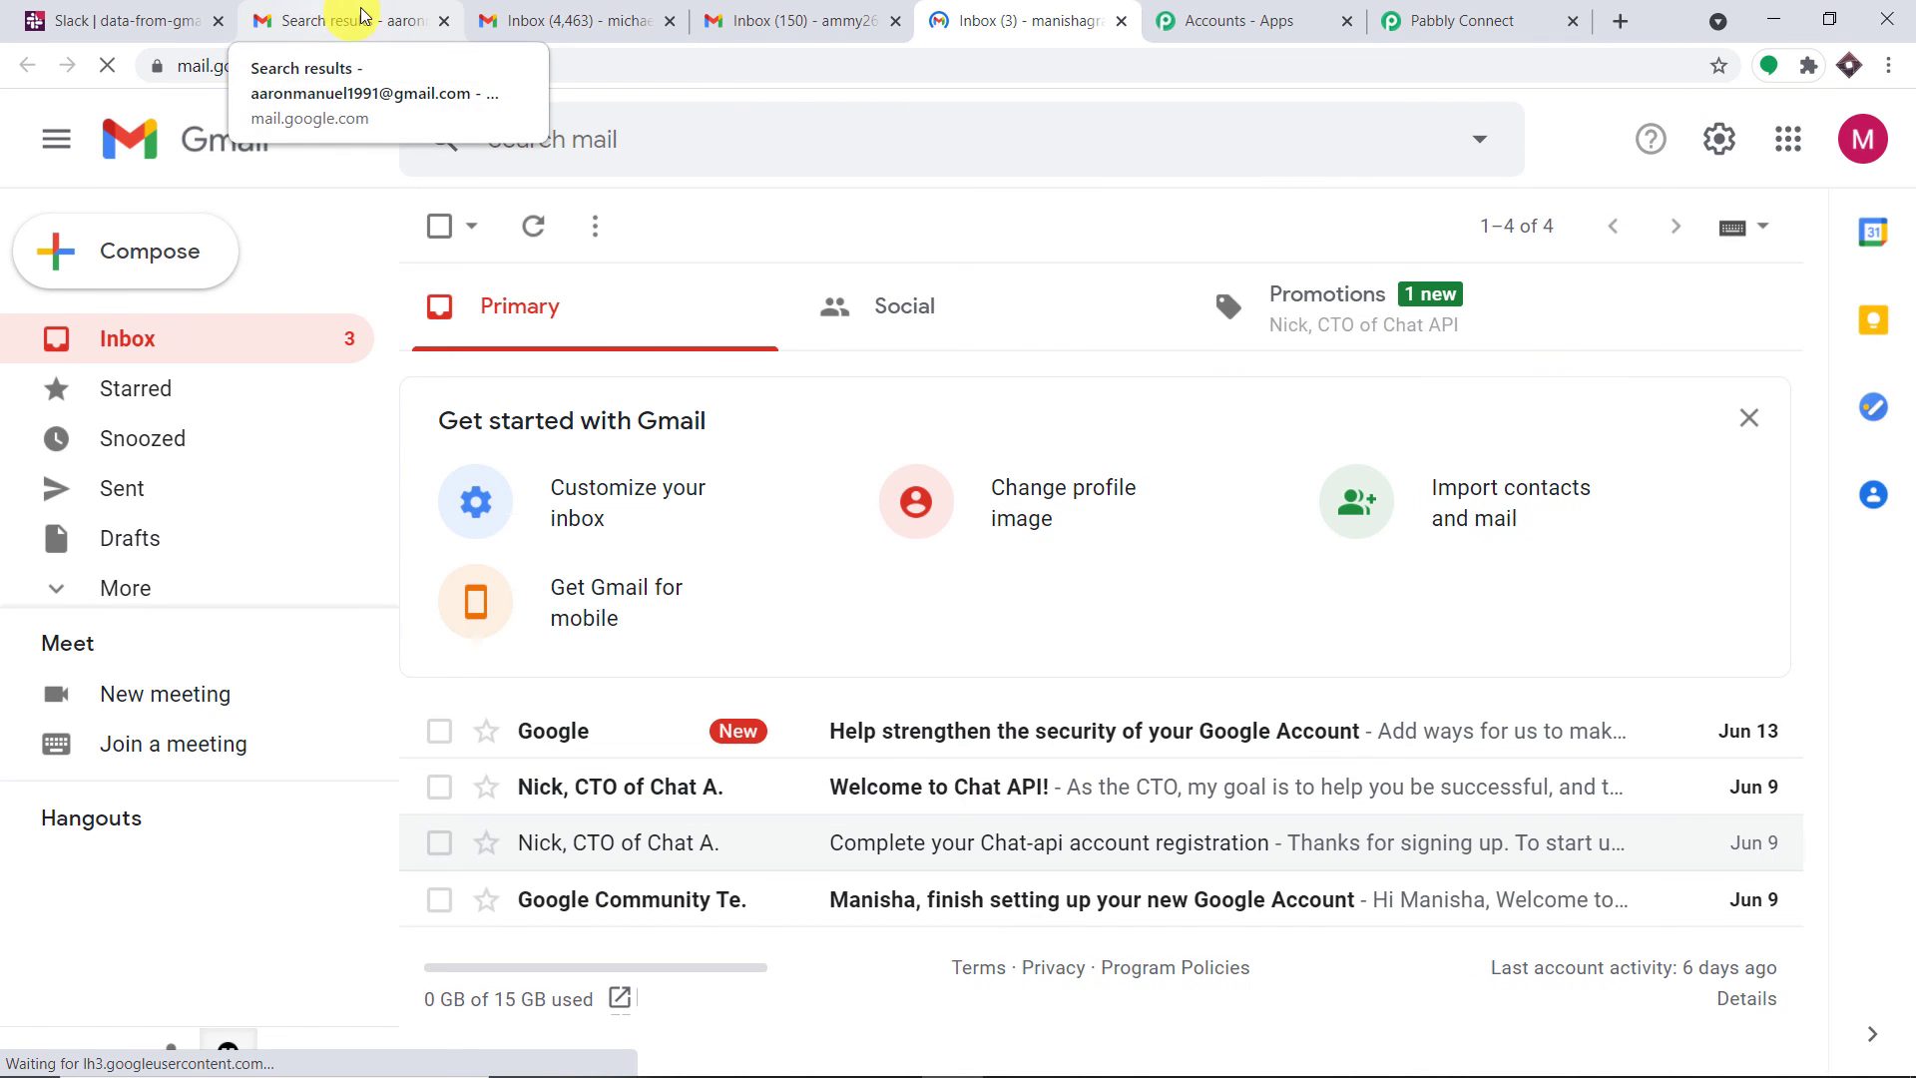
Compose an email to the forwarding address, subject 'Biology Class', body 'Biology Classes will continue'
{"action": "left_click", "coordinate": [197, 242]}
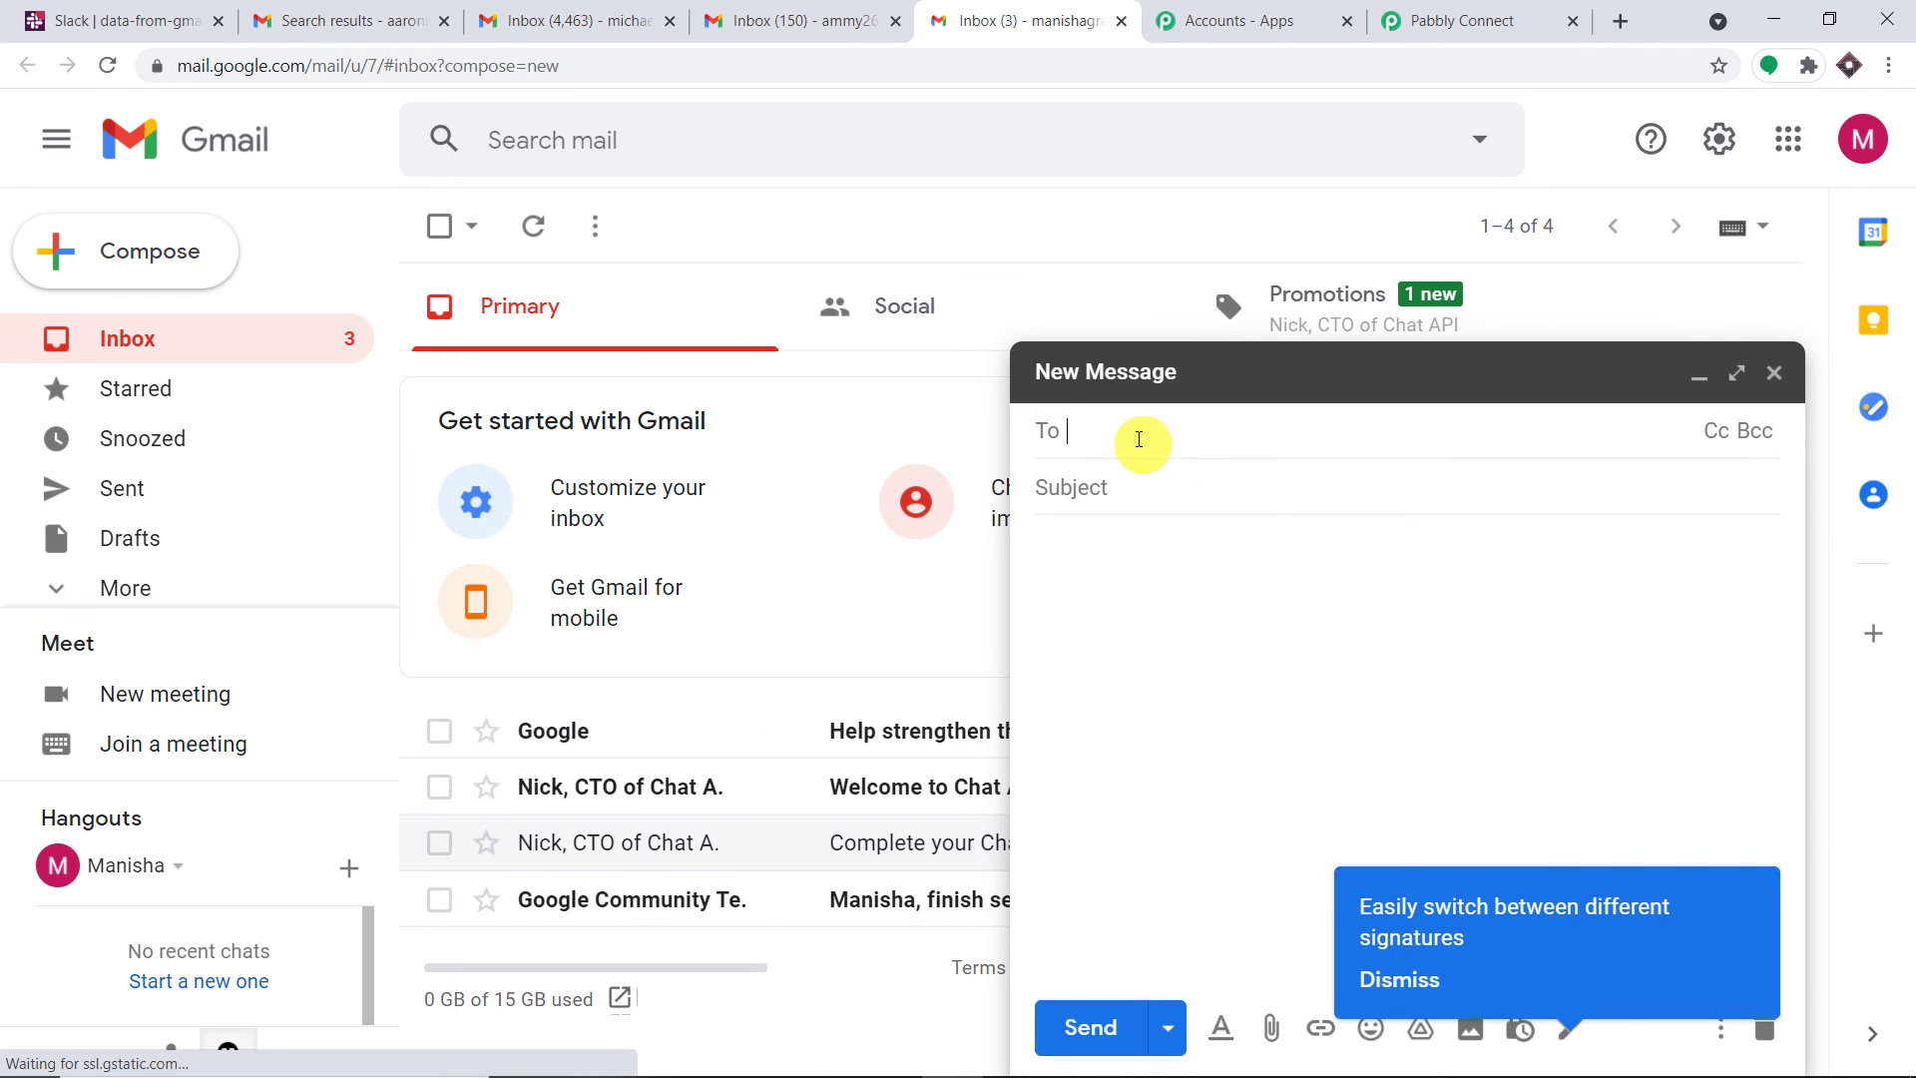
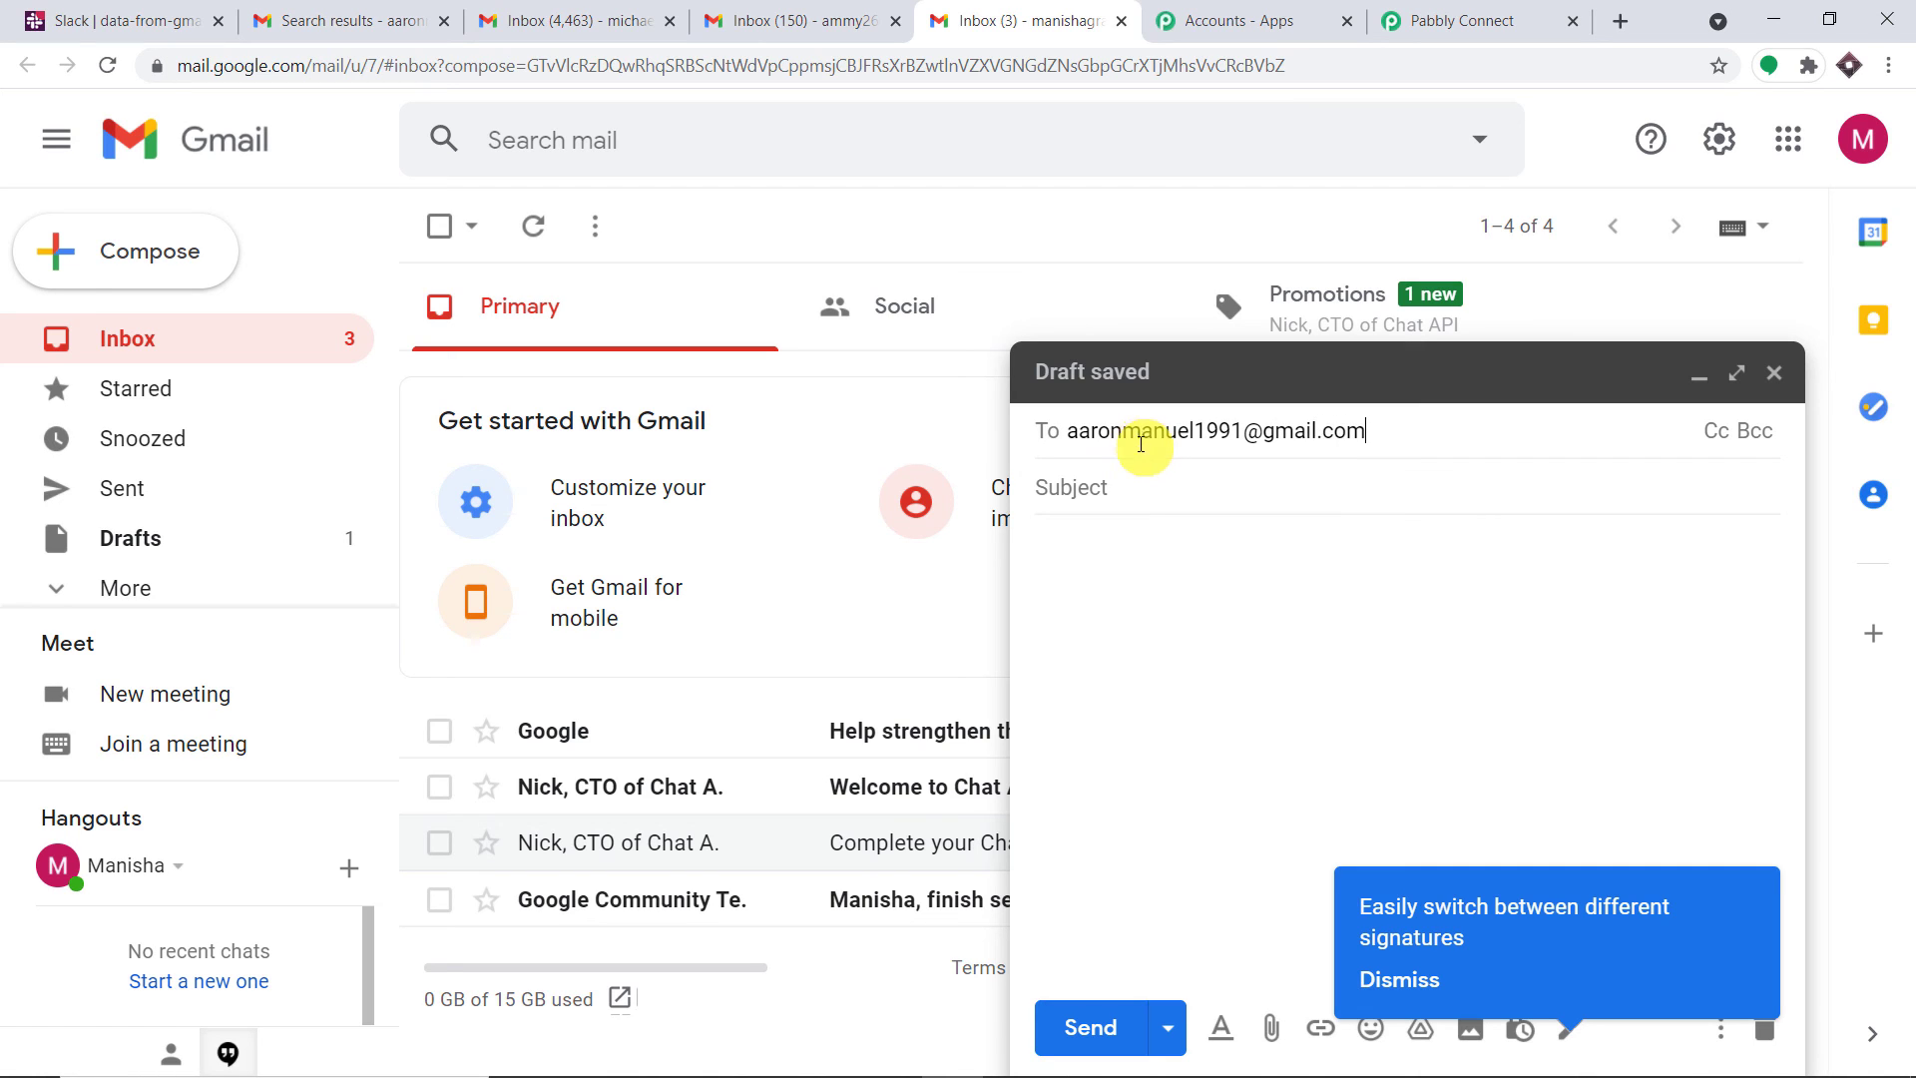
{"action": "left_click", "coordinate": [1120, 486]}
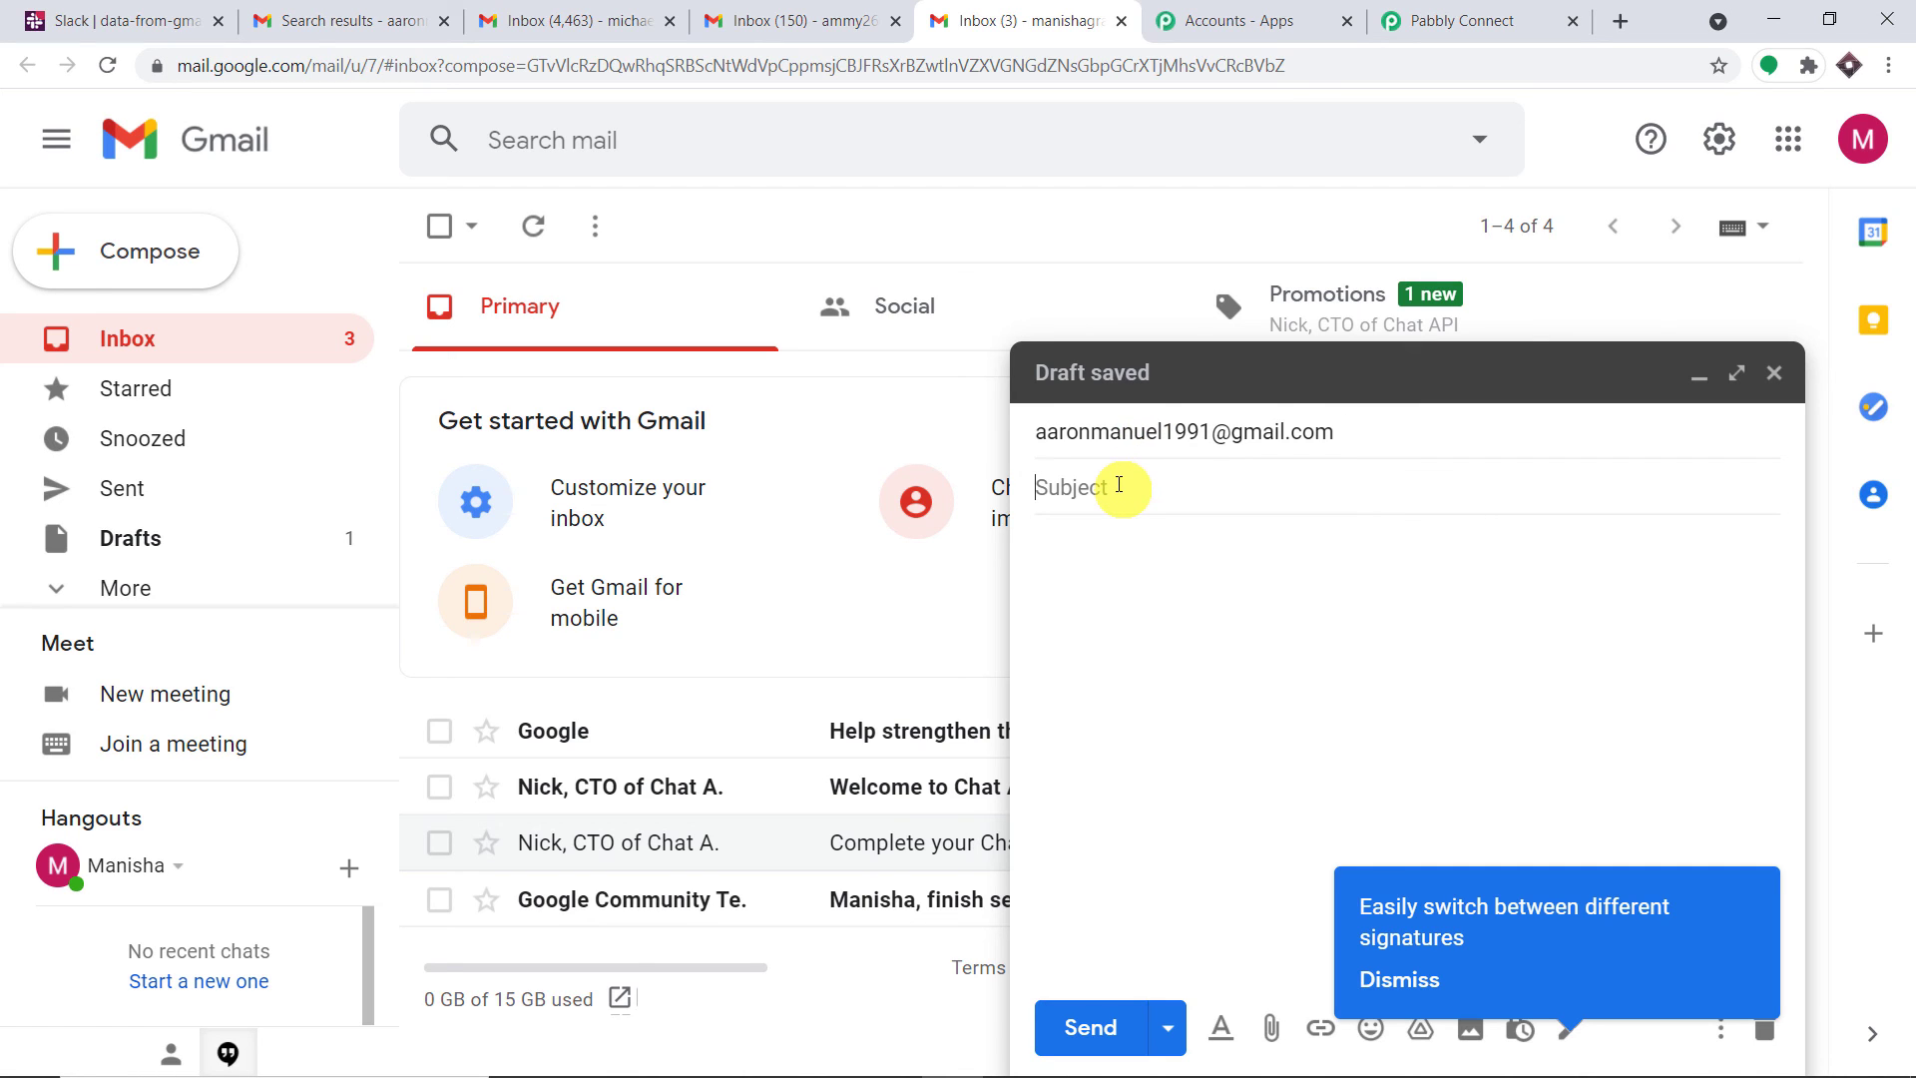
{"action": "type", "text": "Biology Claases"}
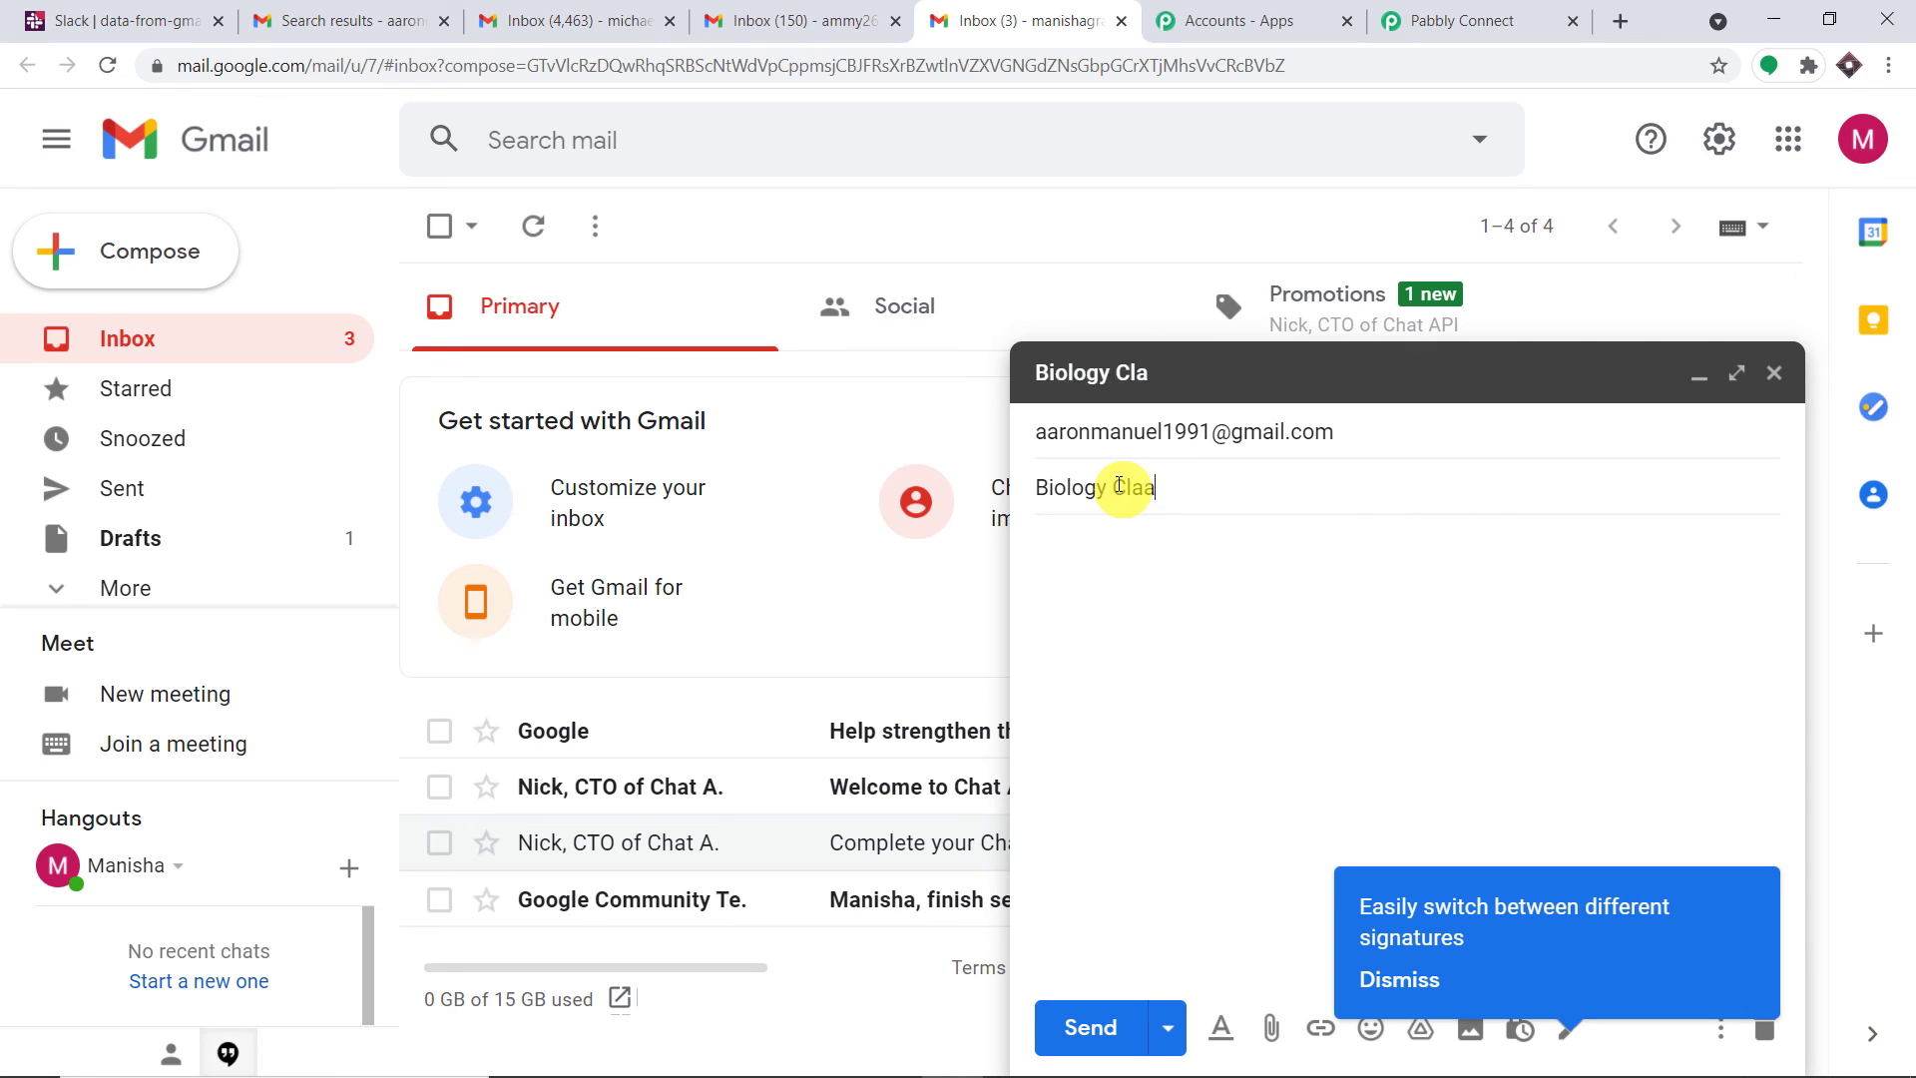
{"action": "key", "text": "BackSpace"}
{"action": "key", "text": "BackSpace"}
{"action": "type", "text": "ss"}
{"action": "left_click", "coordinate": [1099, 550]}
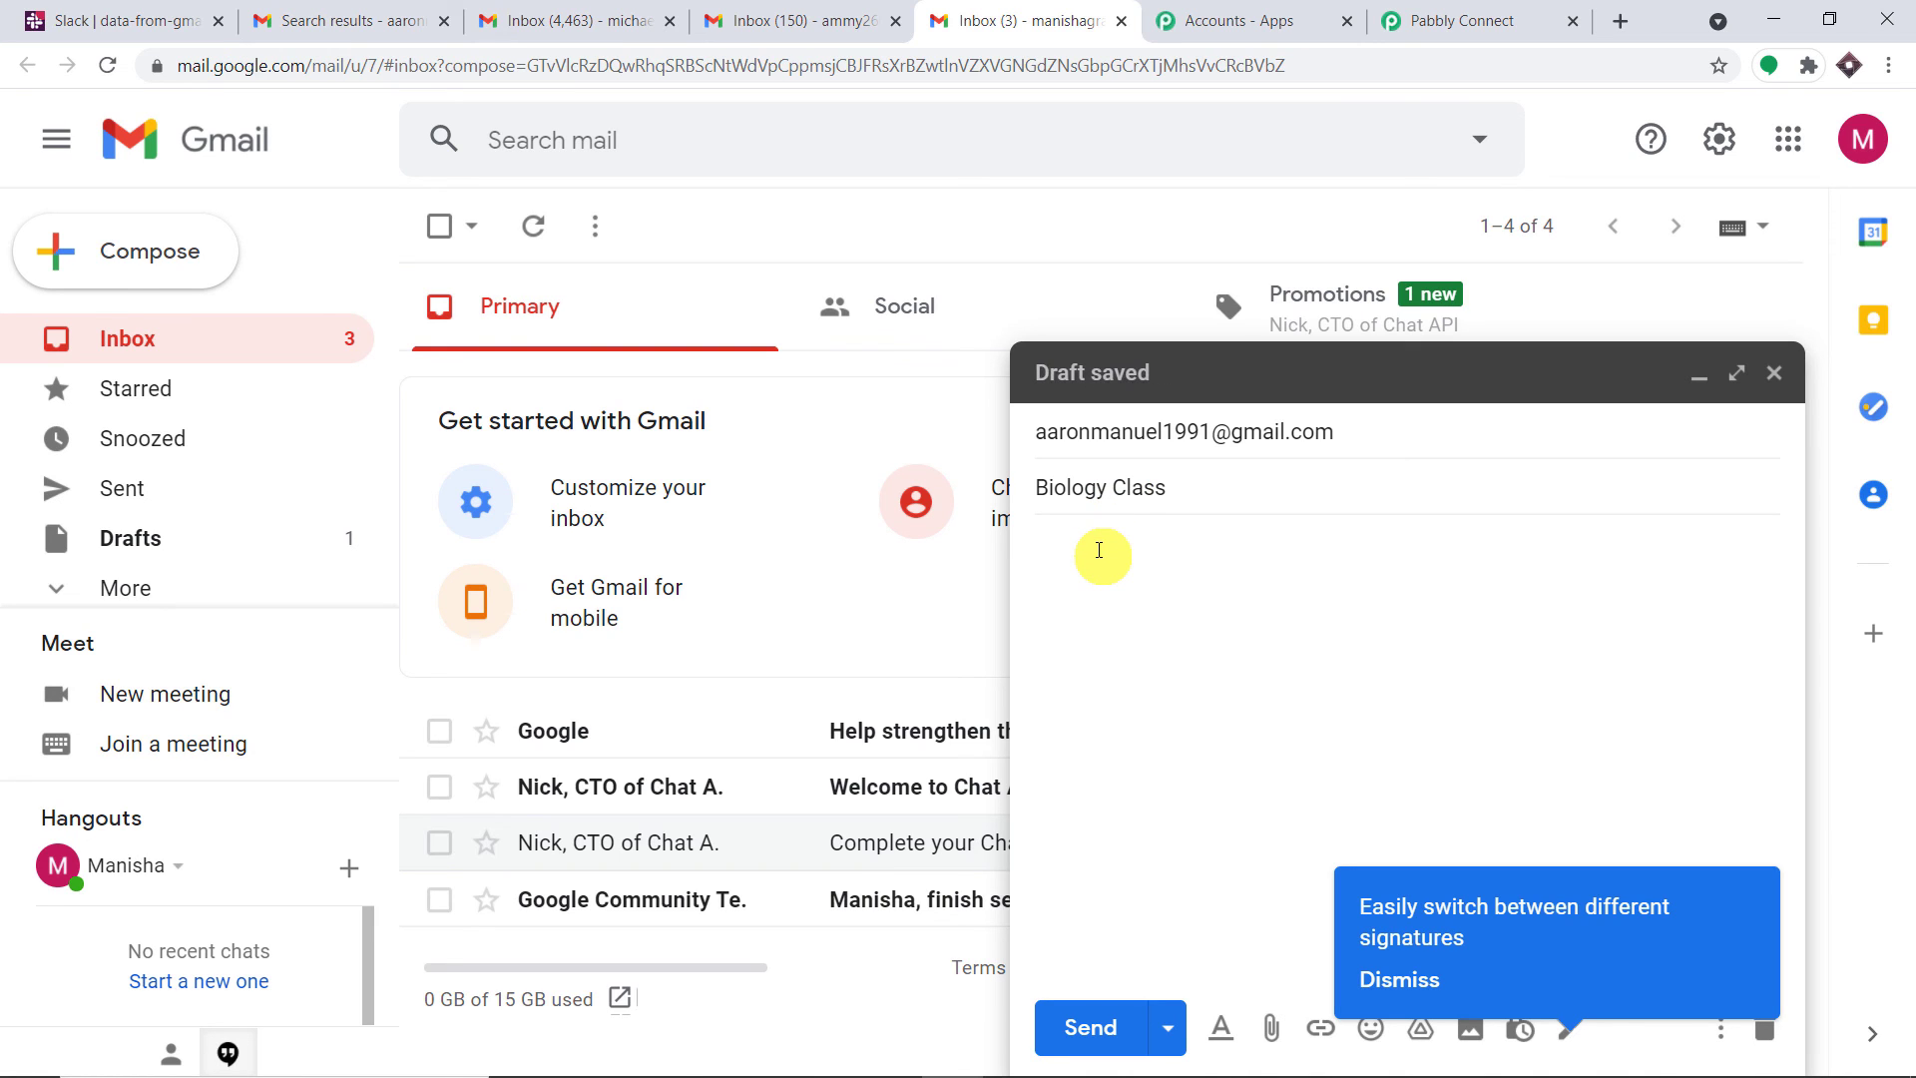
{"action": "type", "text": "Biology Classes "}
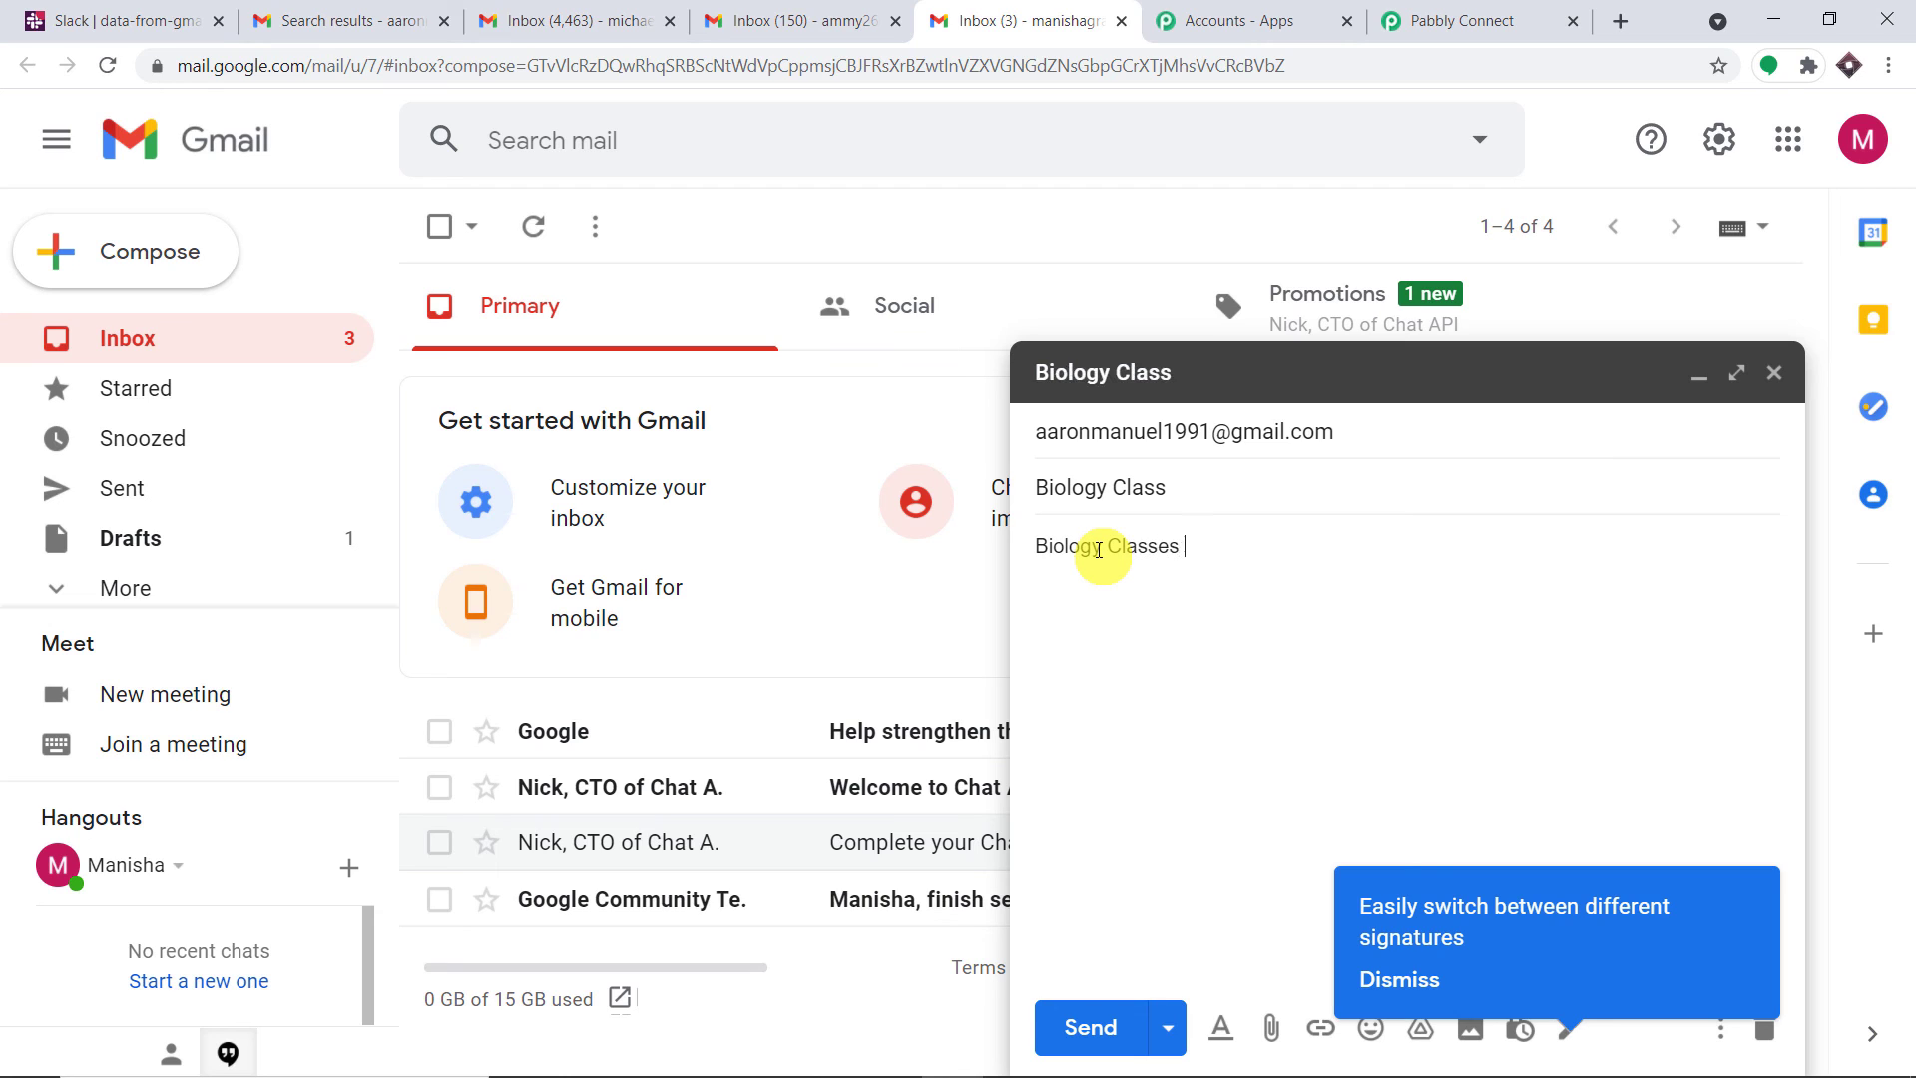
{"action": "type", "text": "will continue"}
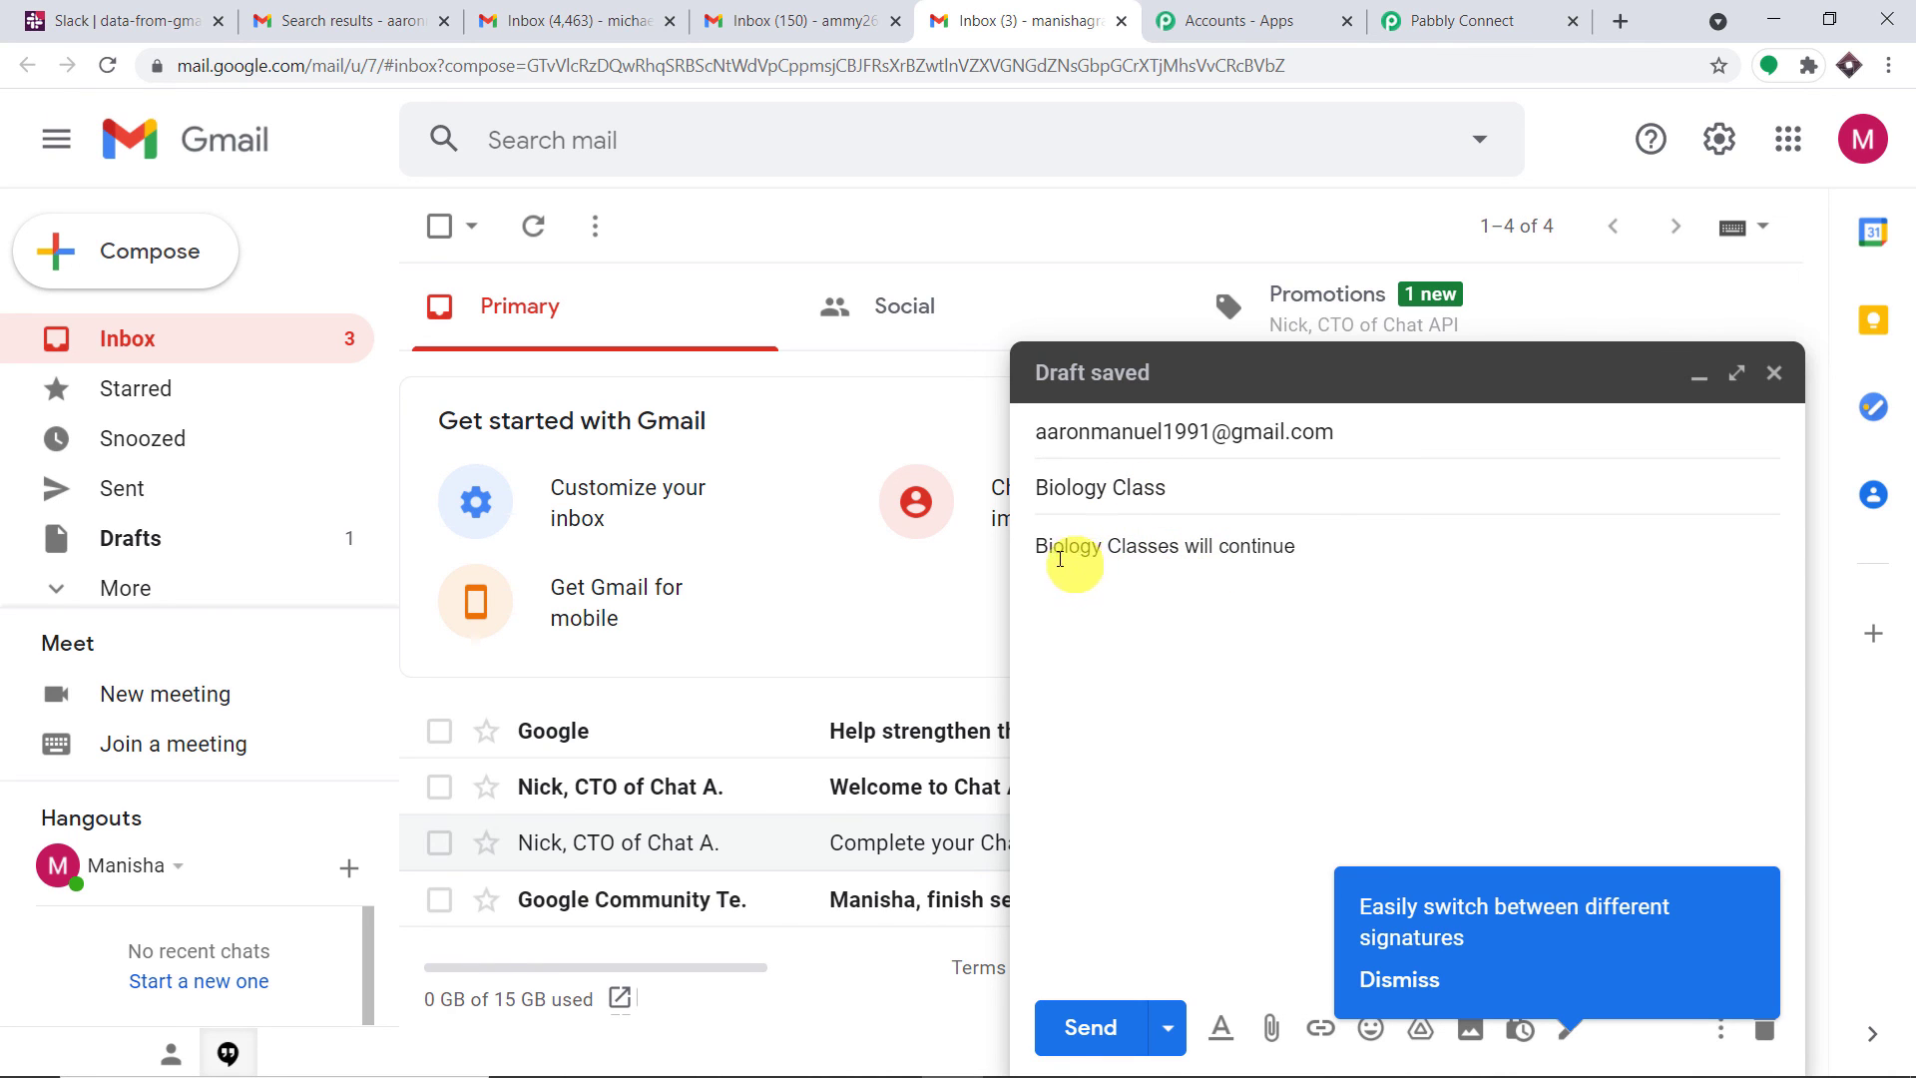
Check the sending account's details, then send the Biology Class email
{"action": "left_click", "coordinate": [1851, 152]}
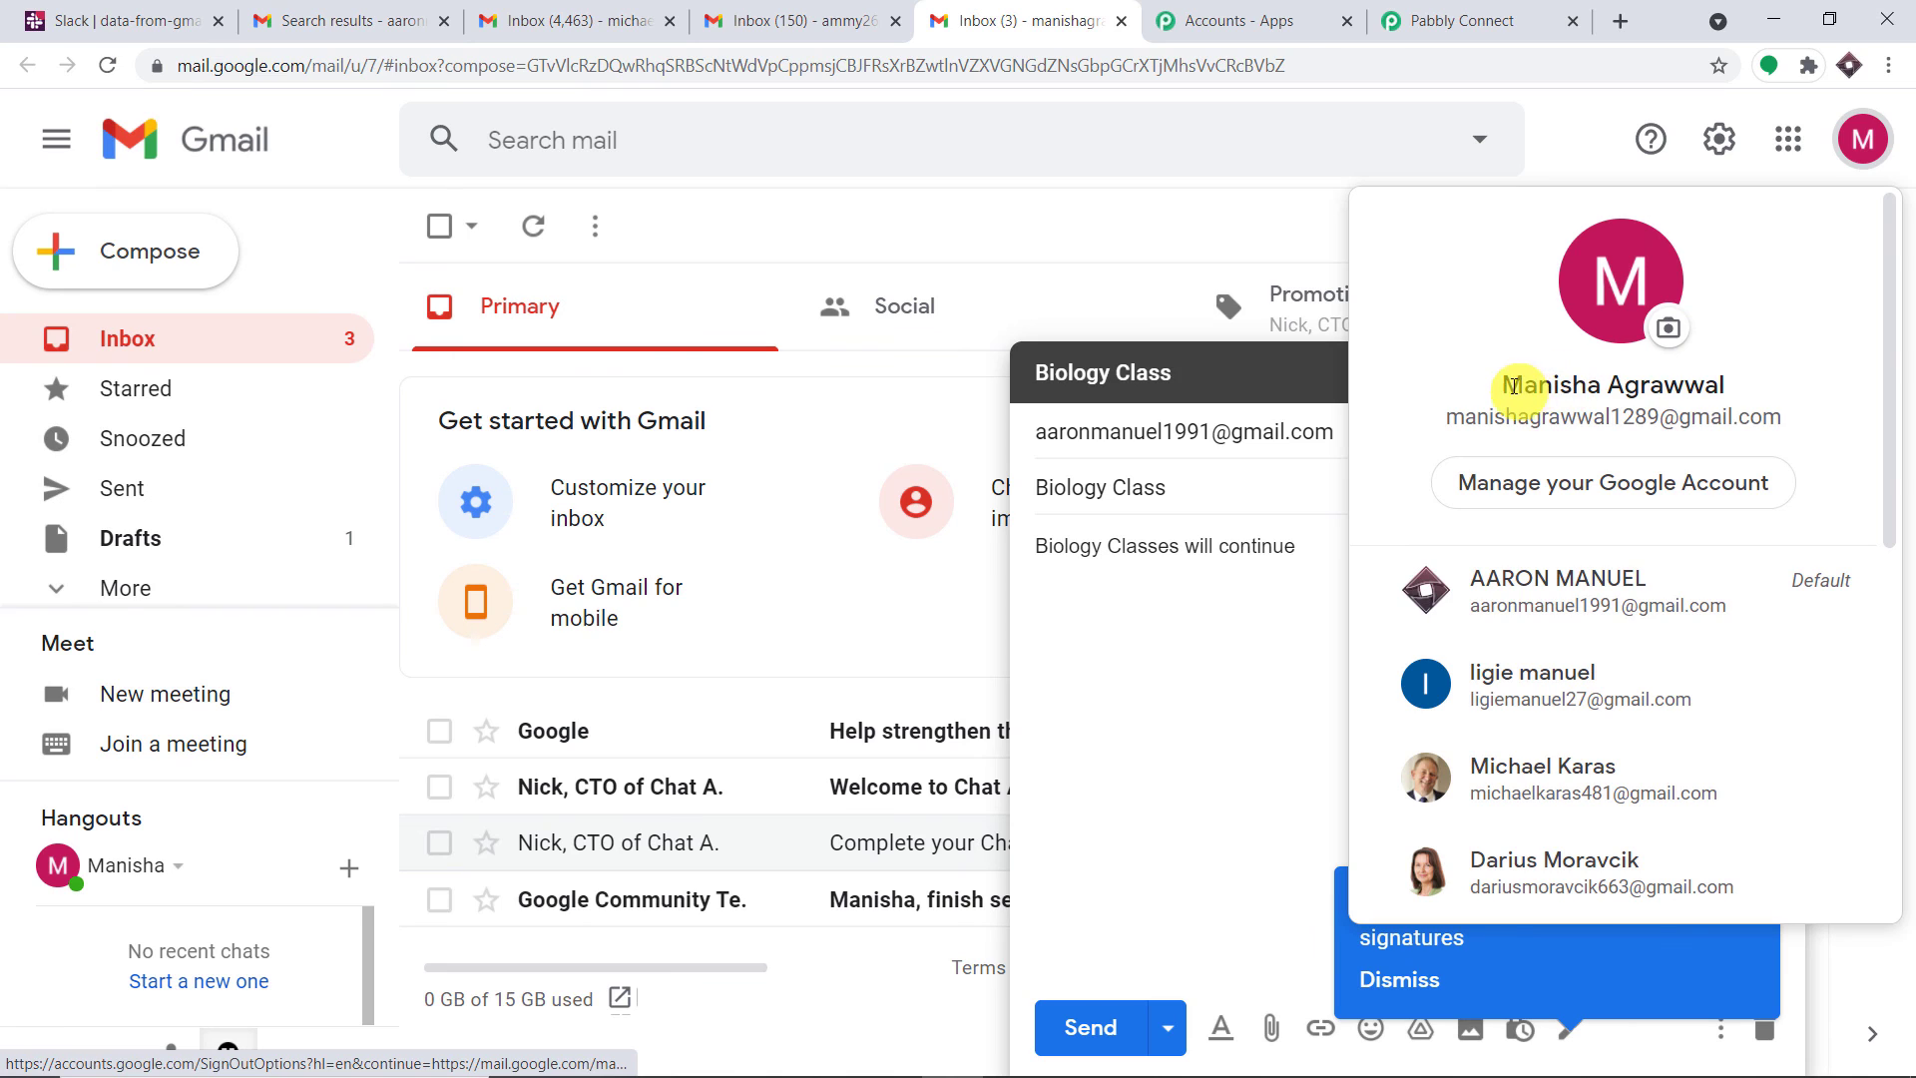
{"action": "left_click_drag", "start_coordinate": [1508, 386], "coordinate": [1450, 428]}
{"action": "left_click", "coordinate": [1774, 426]}
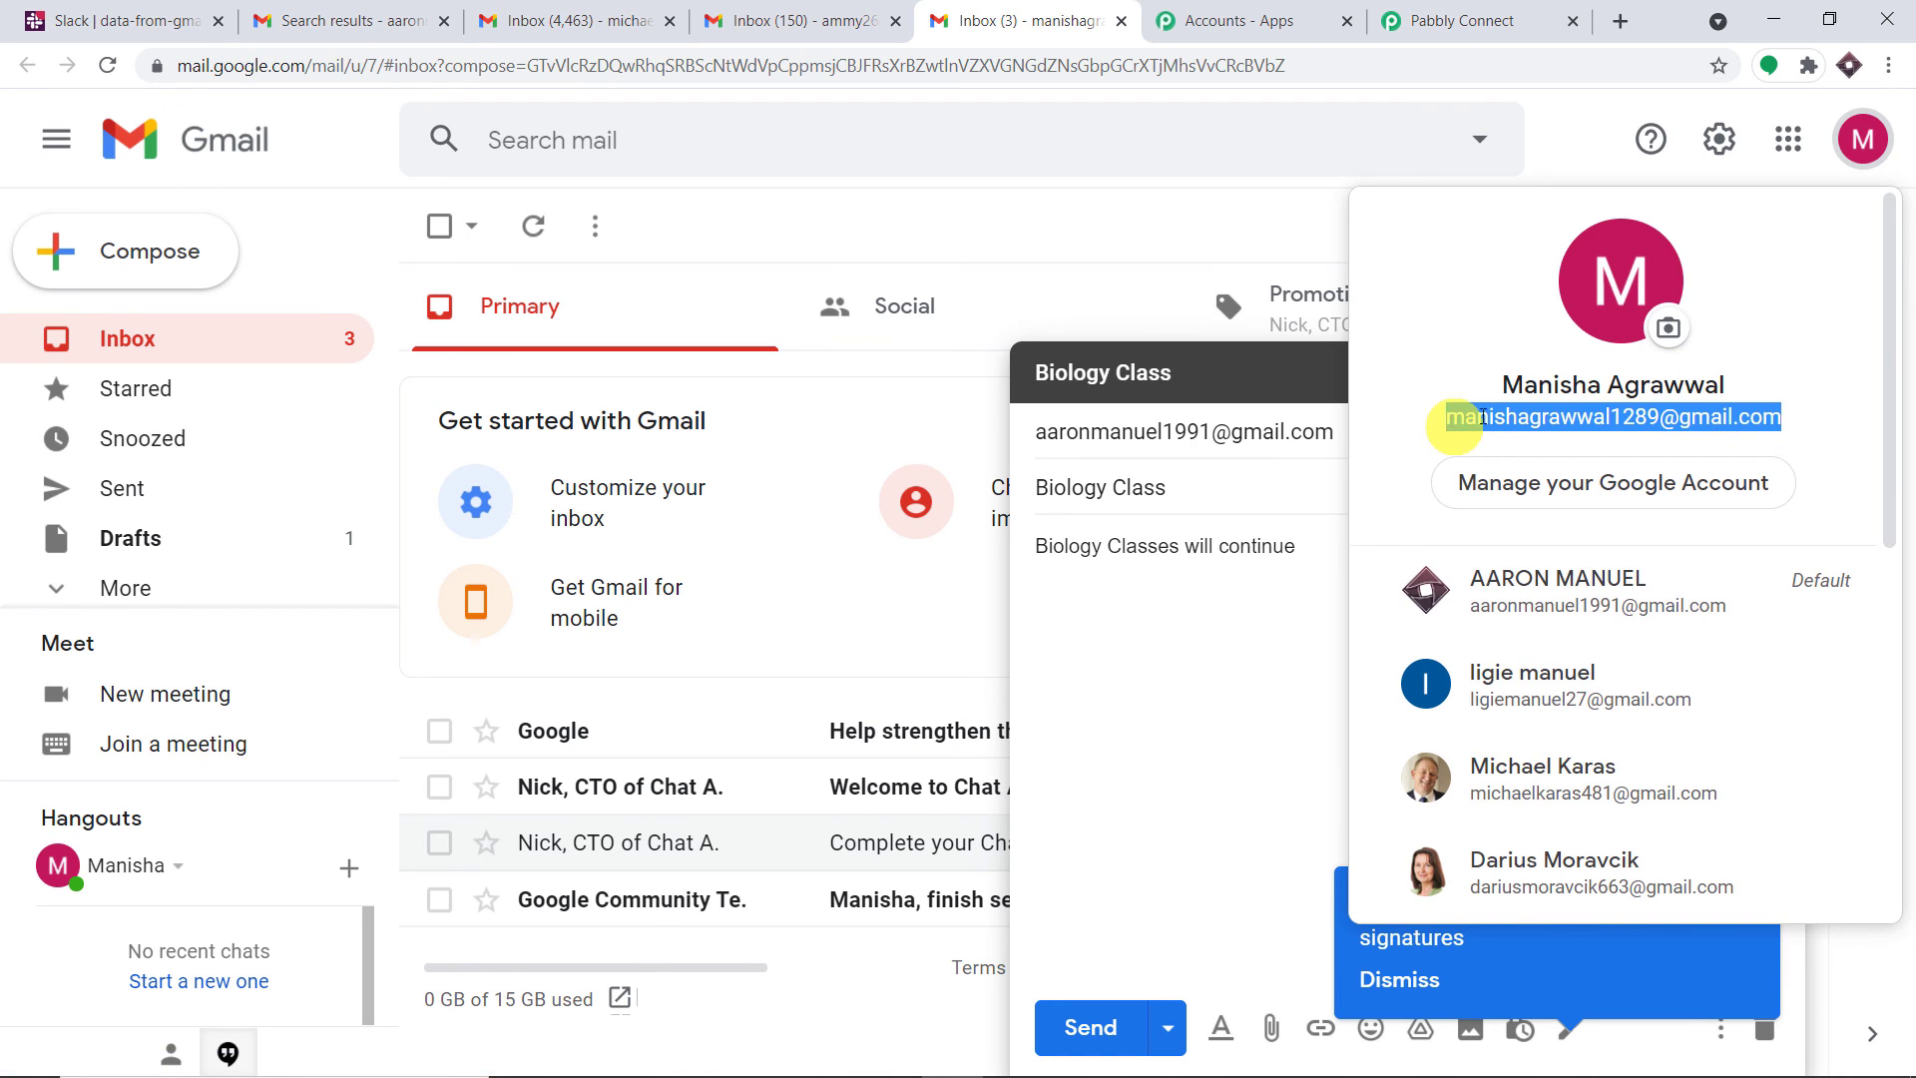
{"action": "left_click", "coordinate": [1580, 130]}
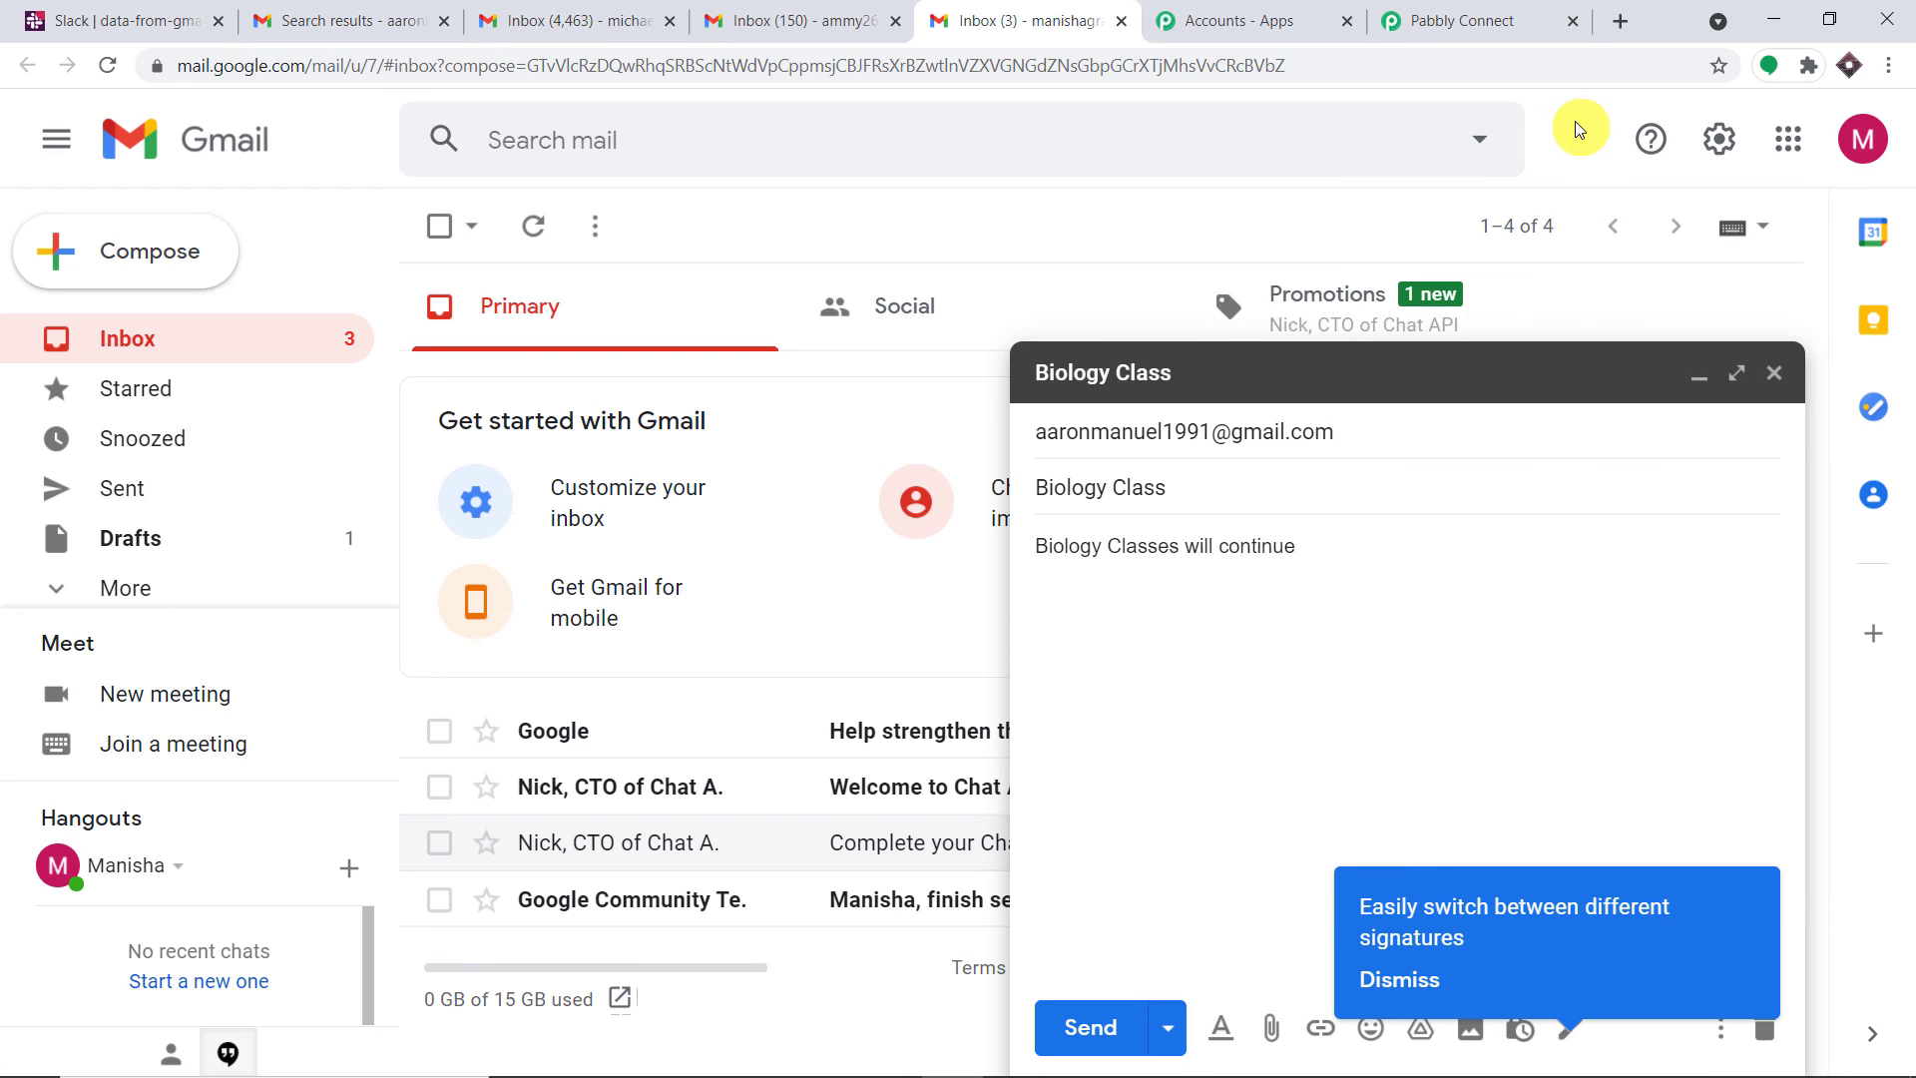
{"action": "left_click", "coordinate": [1095, 1027]}
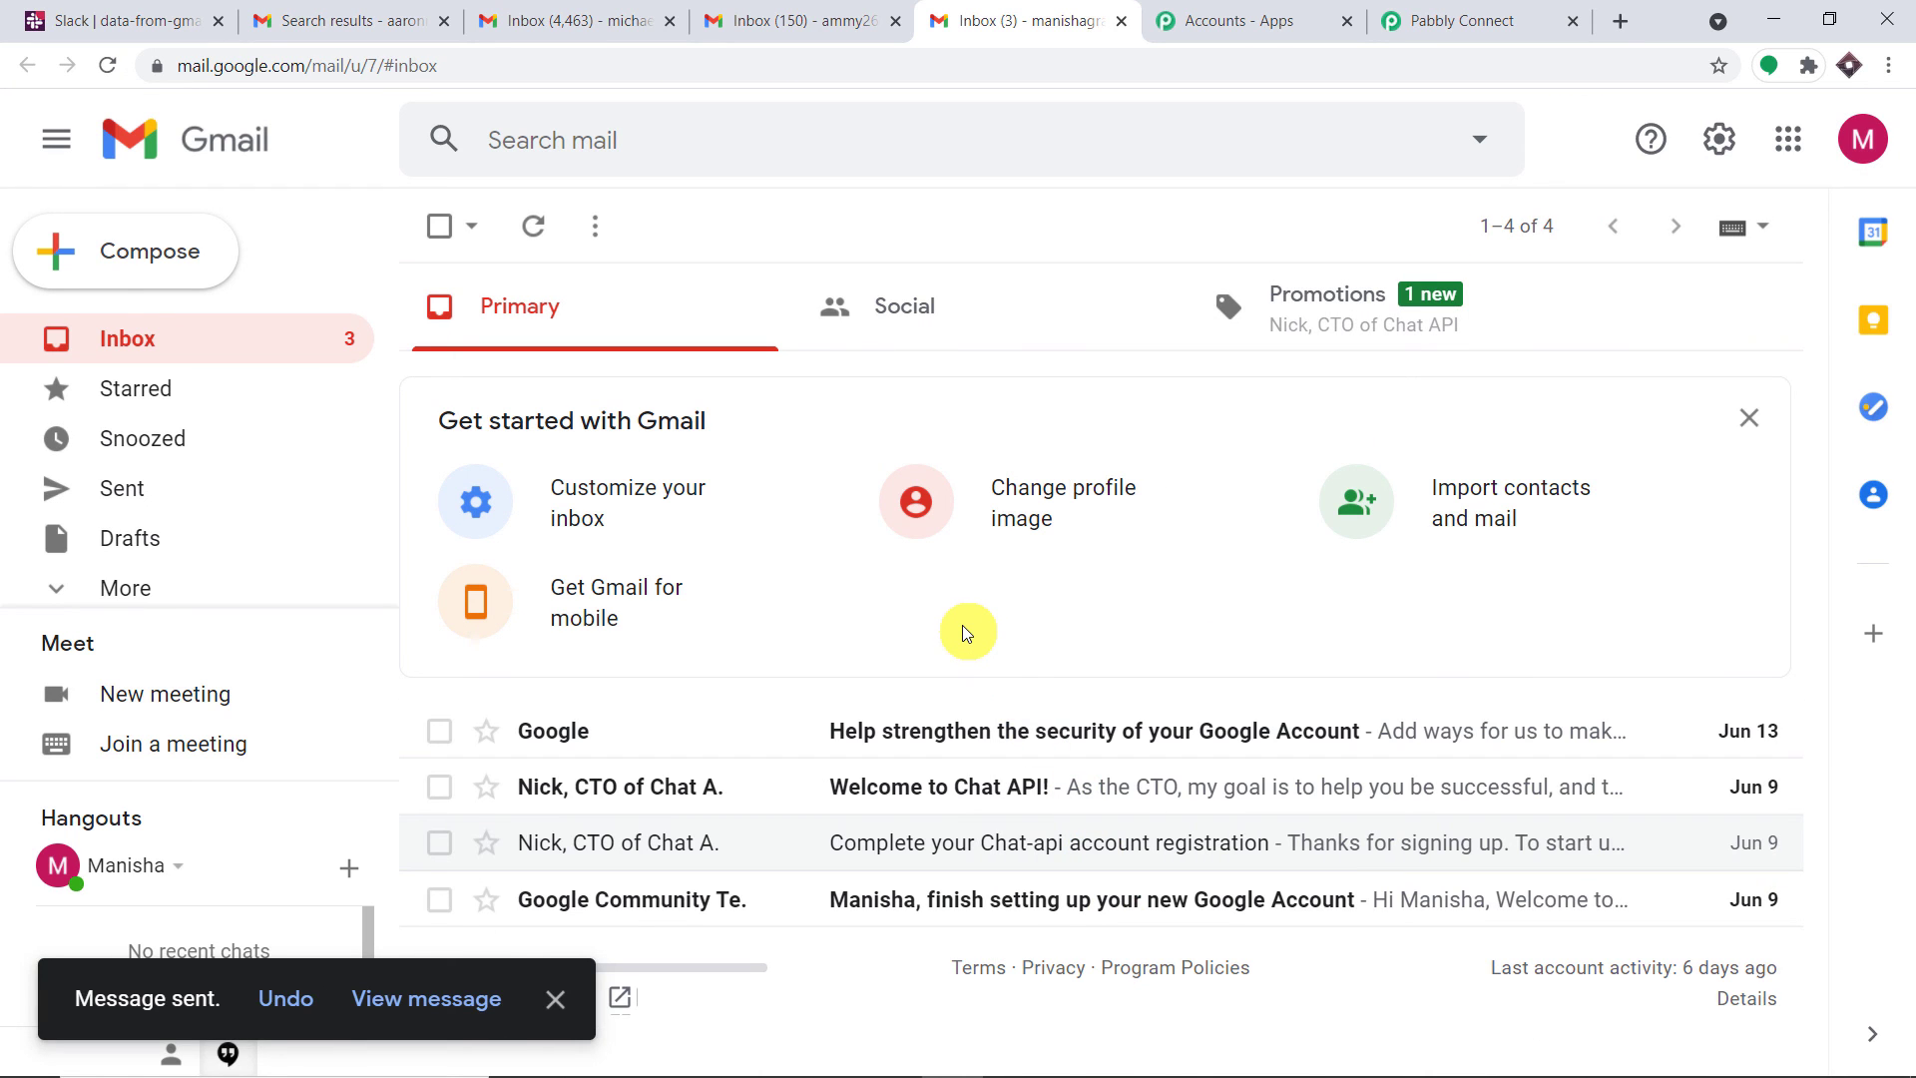
Reload Slack to see the Biology Class post in #data-from-gmail-
{"action": "left_click", "coordinate": [109, 18]}
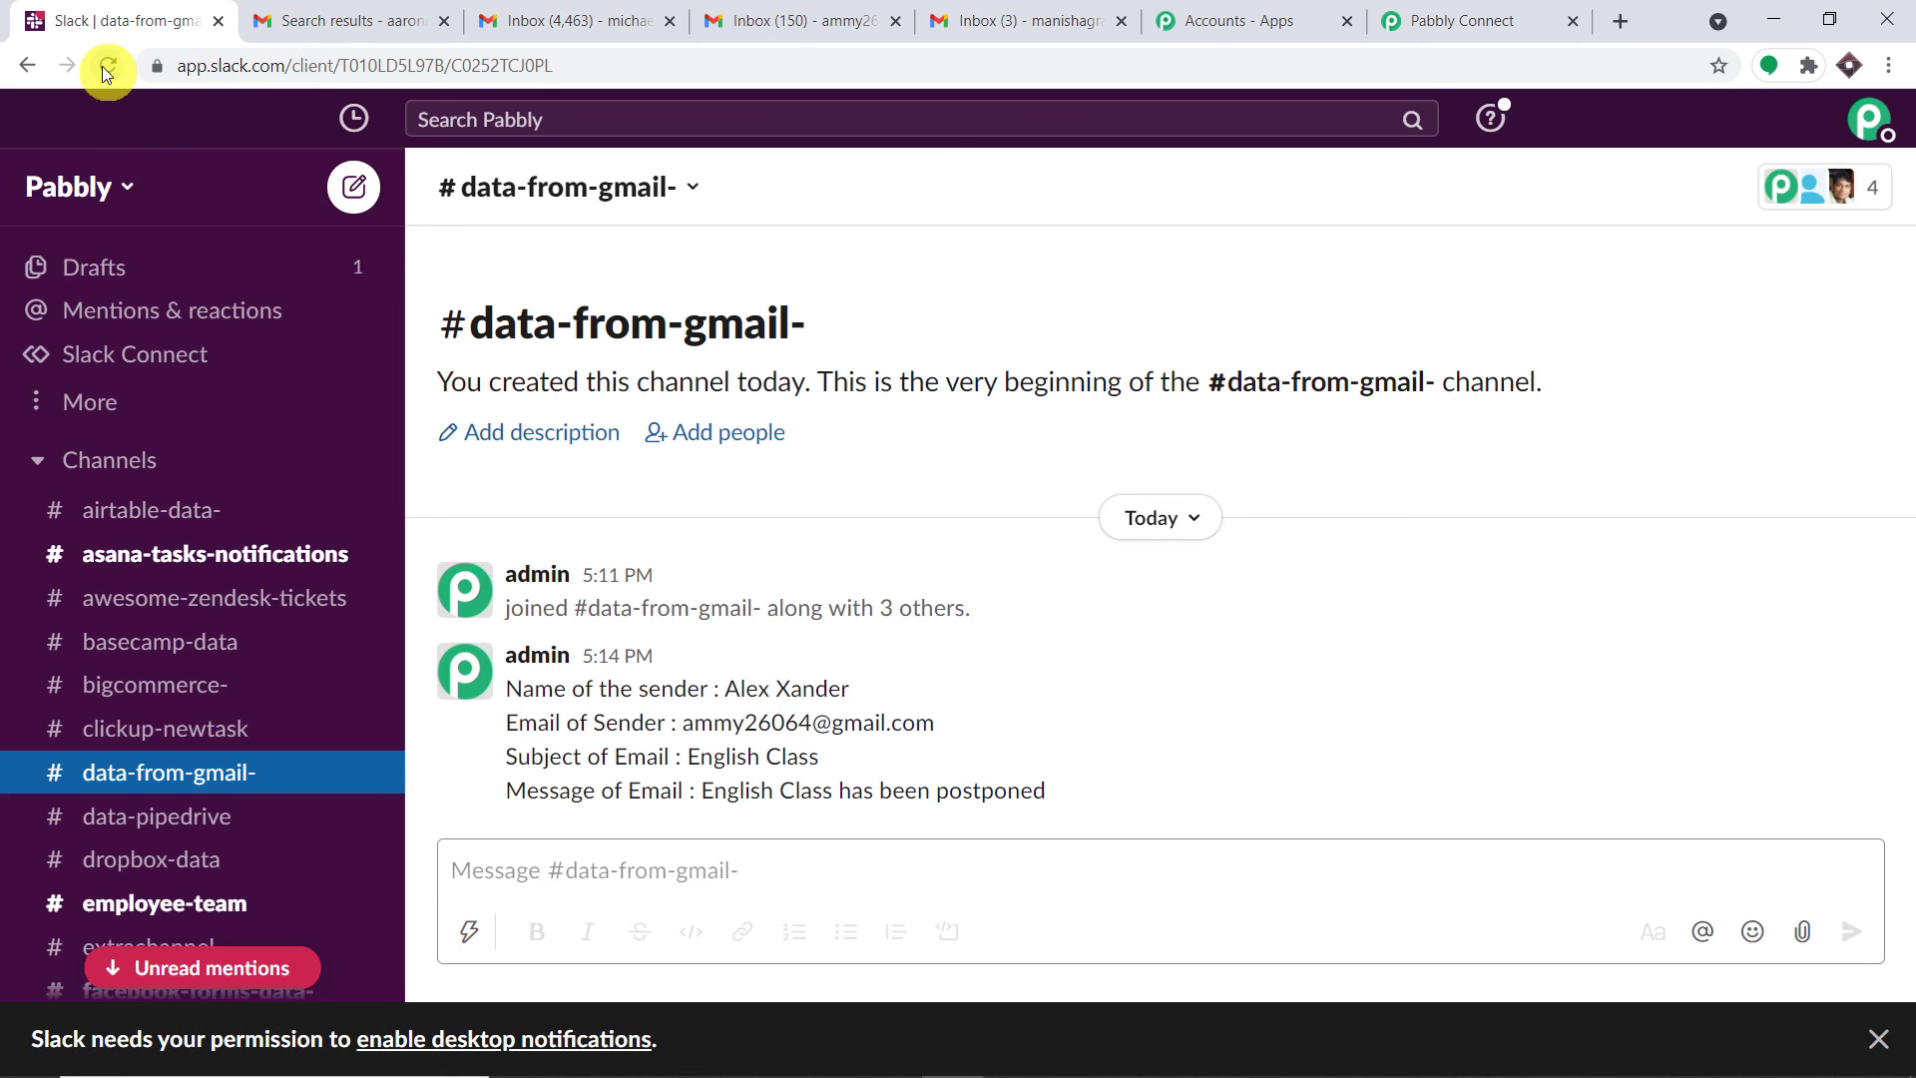
{"action": "left_click", "coordinate": [108, 67]}
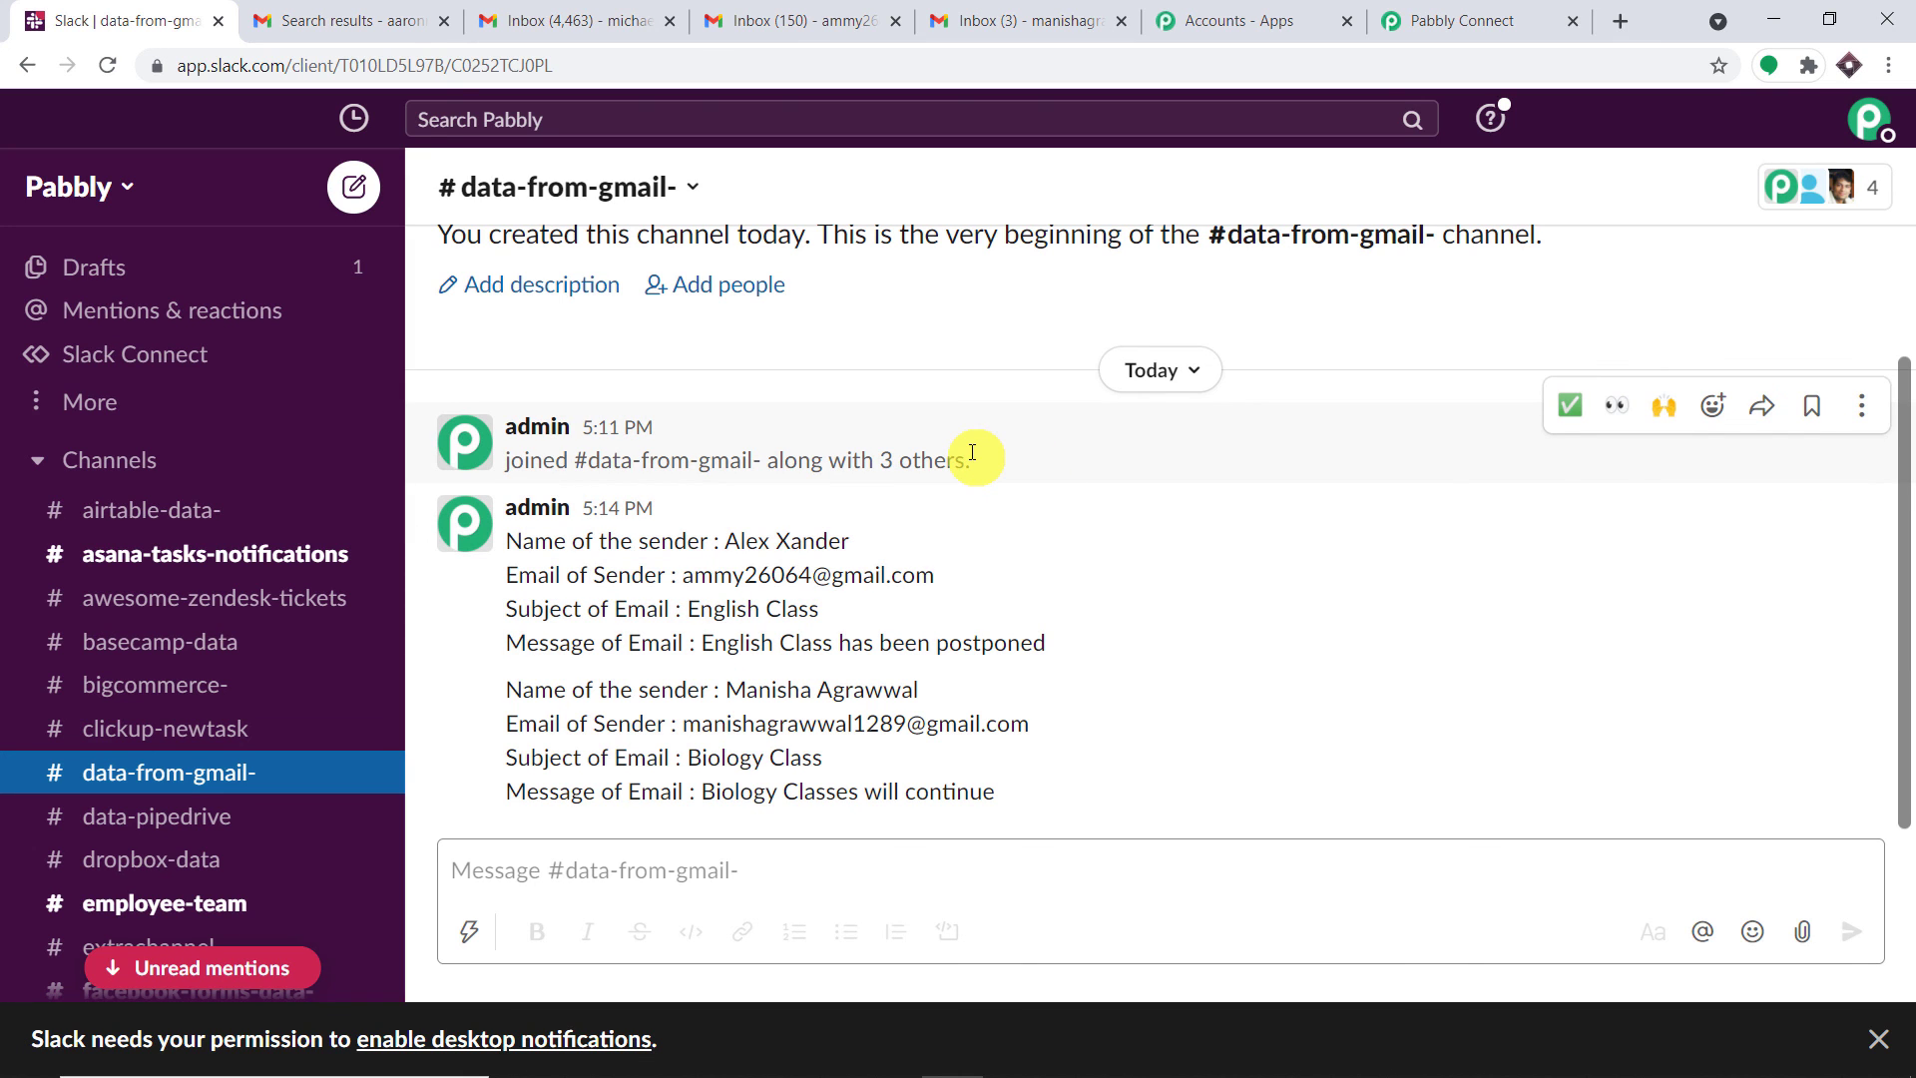
Collapse the Slack action and Email Parser cards after reviewing the parser's receiving email address
{"action": "left_click", "coordinate": [1382, 20]}
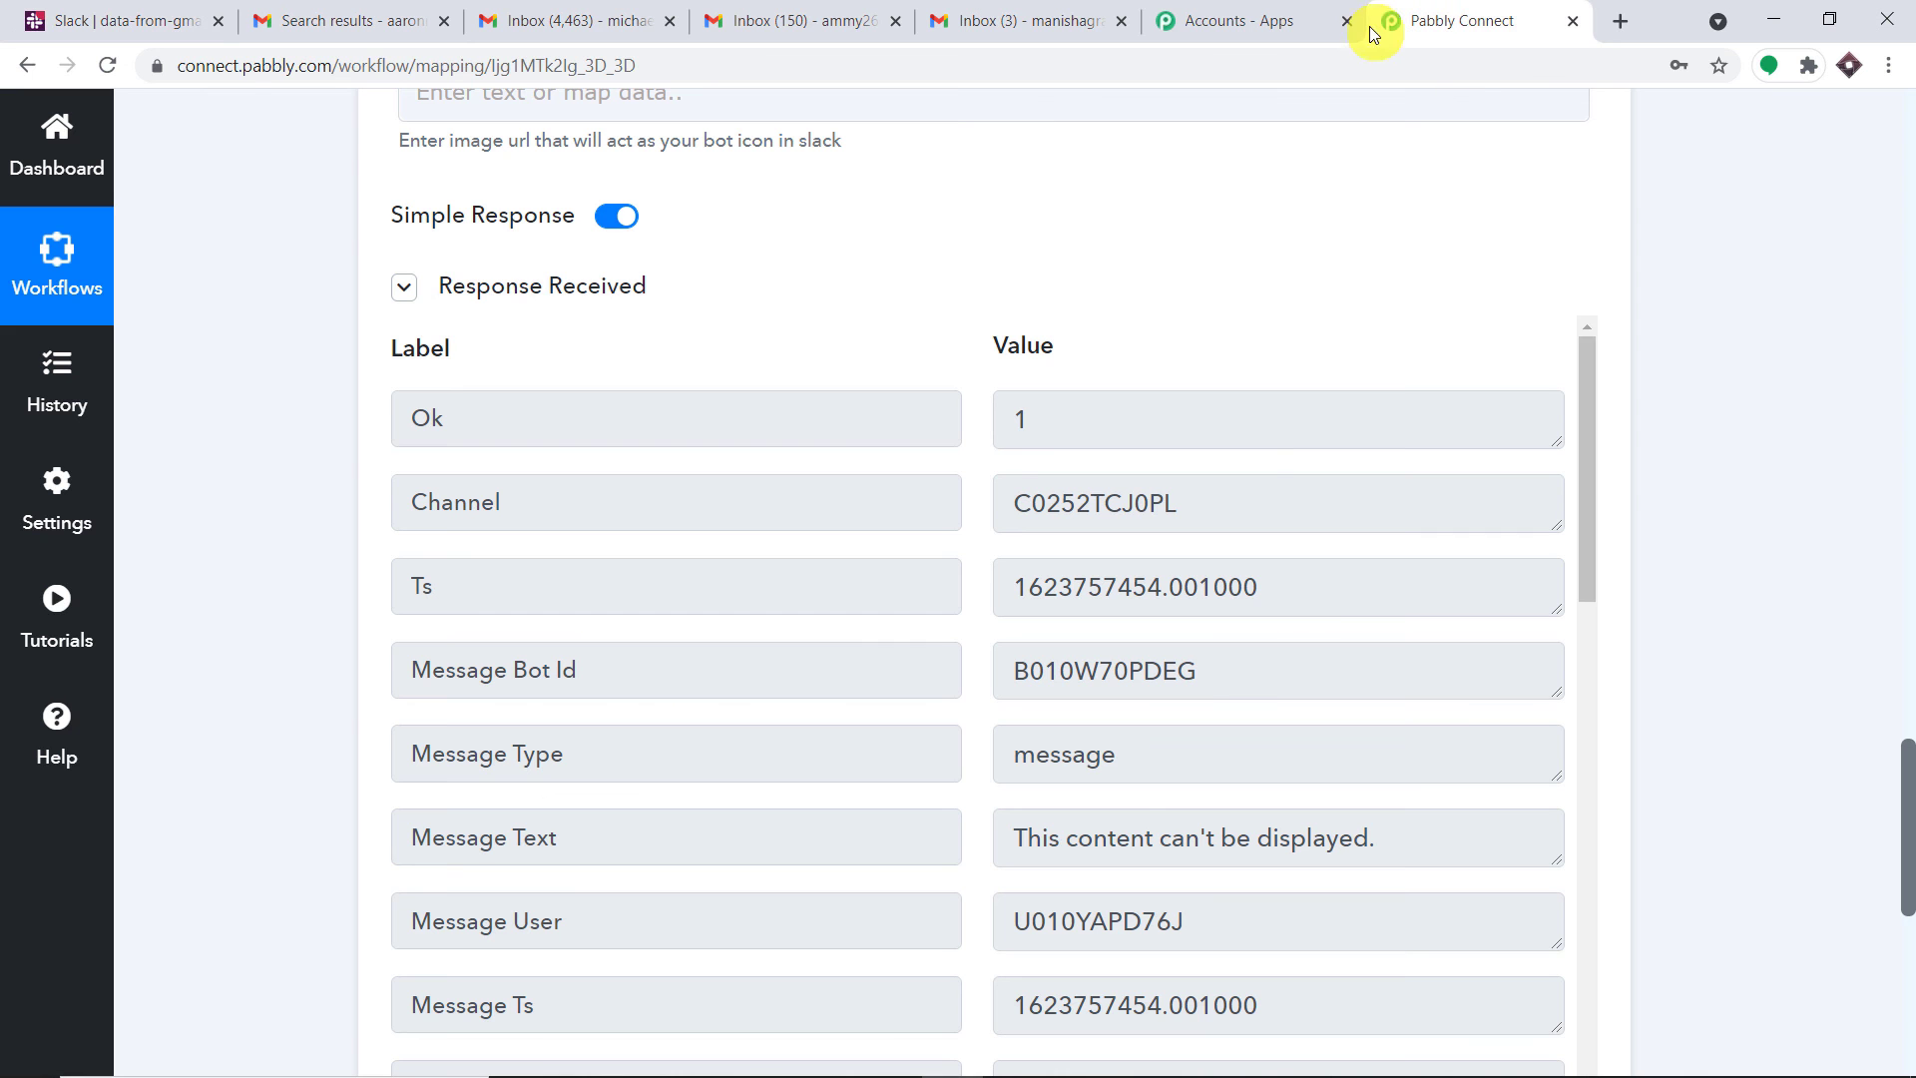
{"action": "scroll", "coordinate": [998, 499], "scroll_direction": "up", "scroll_amount": 15}
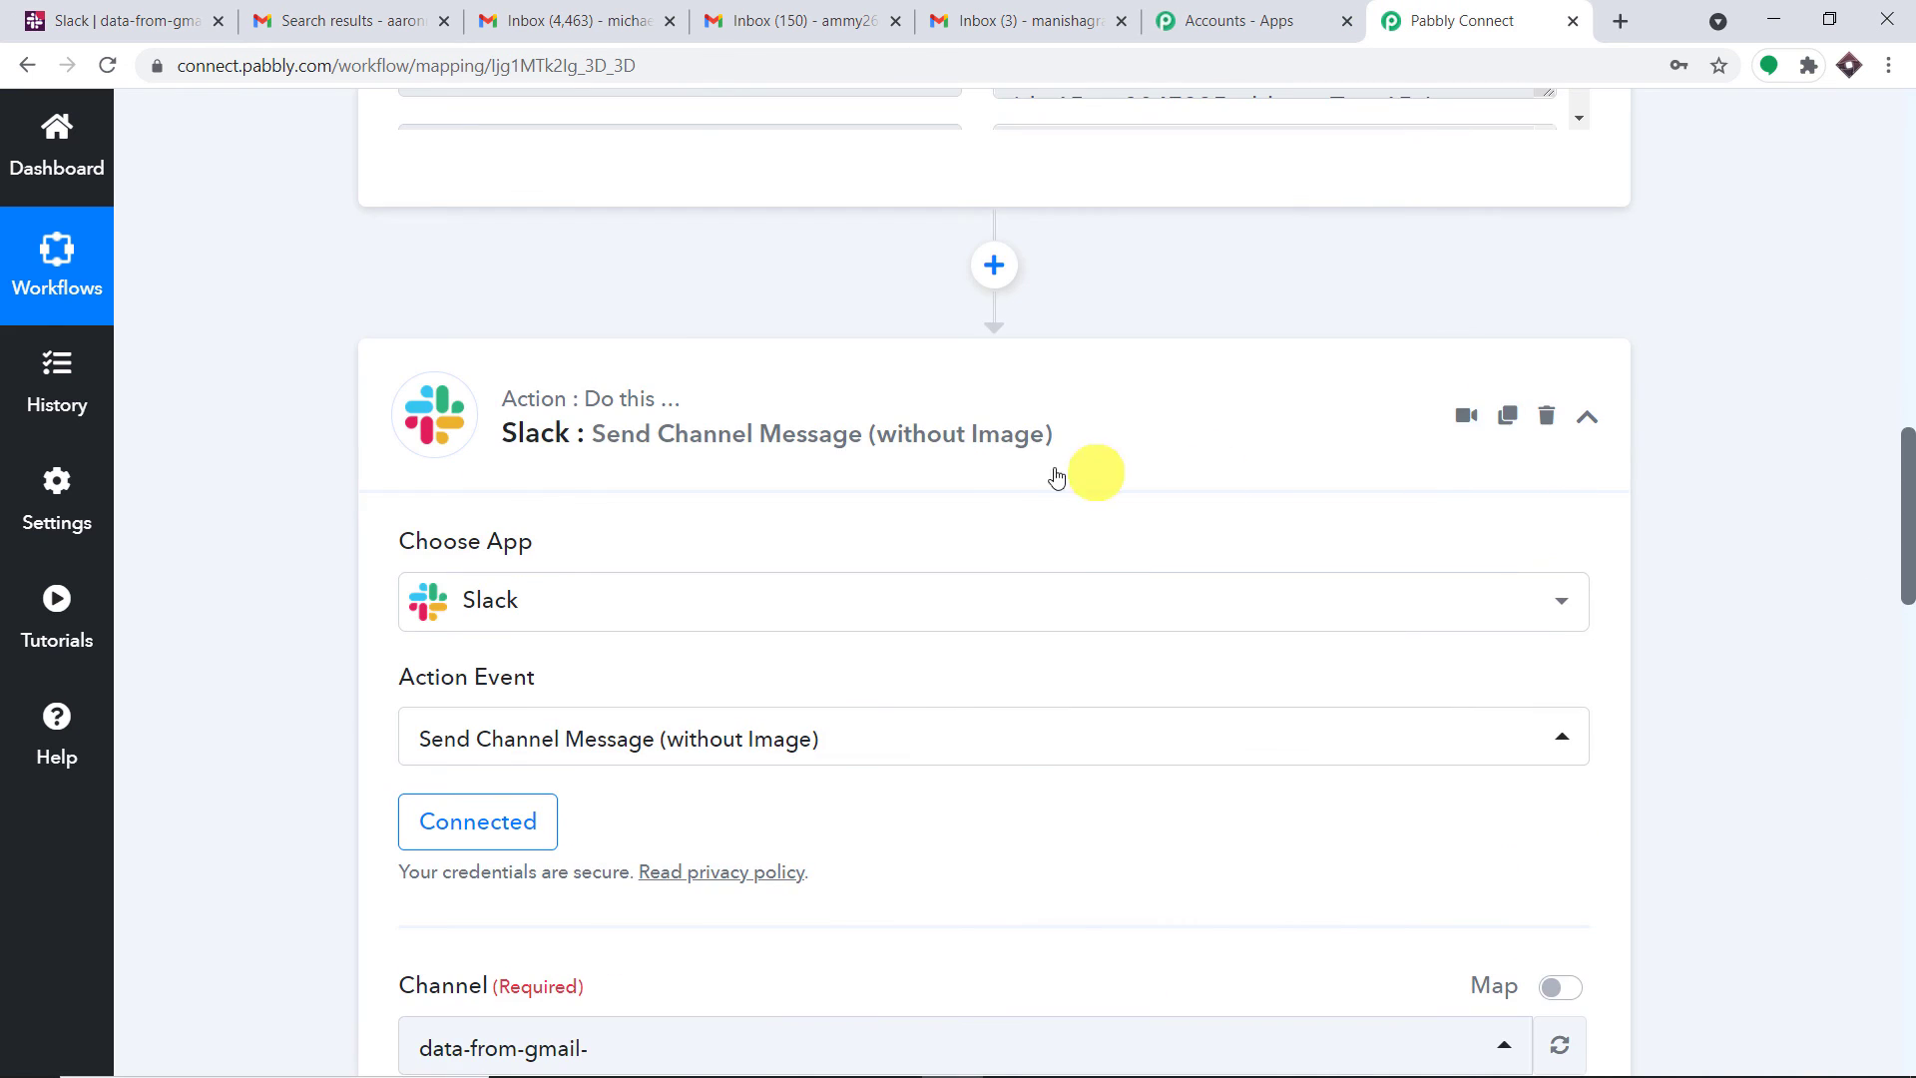
{"action": "left_click", "coordinate": [933, 439]}
{"action": "scroll", "coordinate": [1908, 334], "scroll_direction": "up", "scroll_amount": 10}
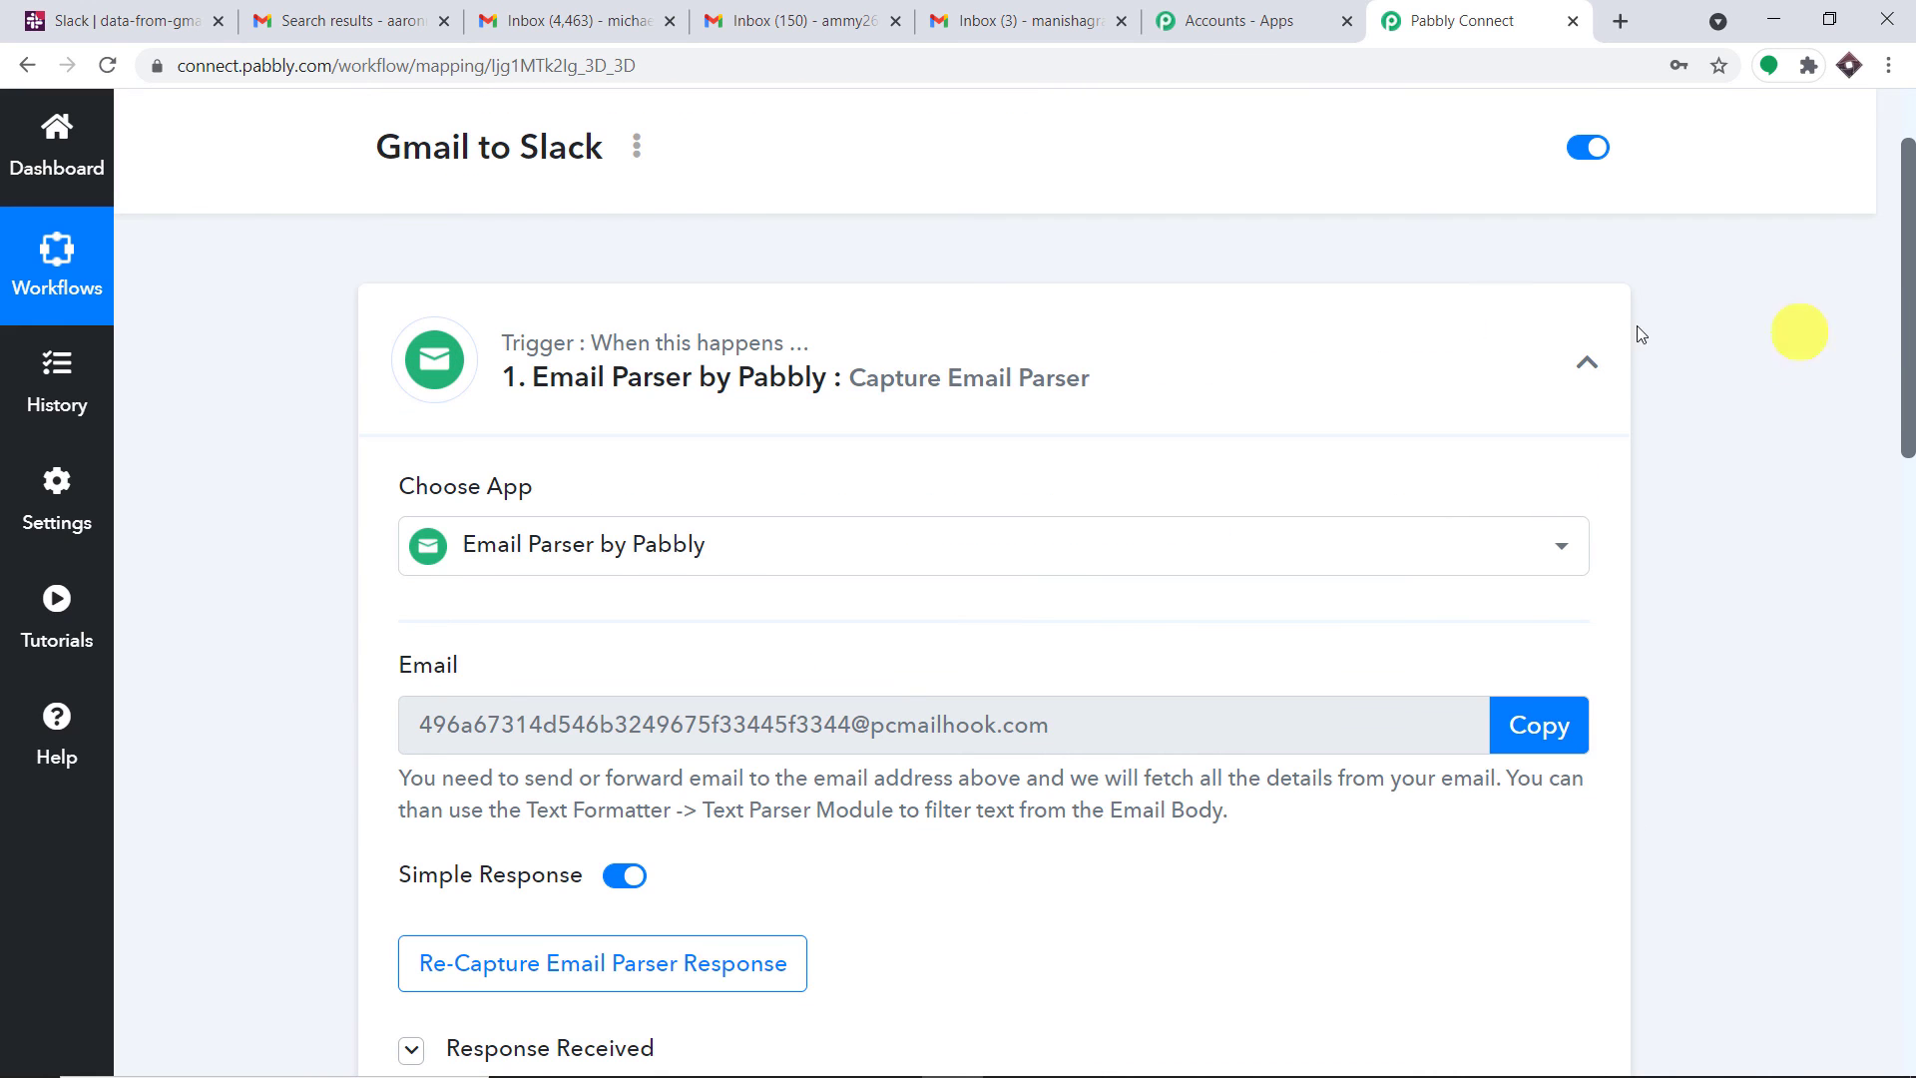
{"action": "left_click", "coordinate": [884, 354]}
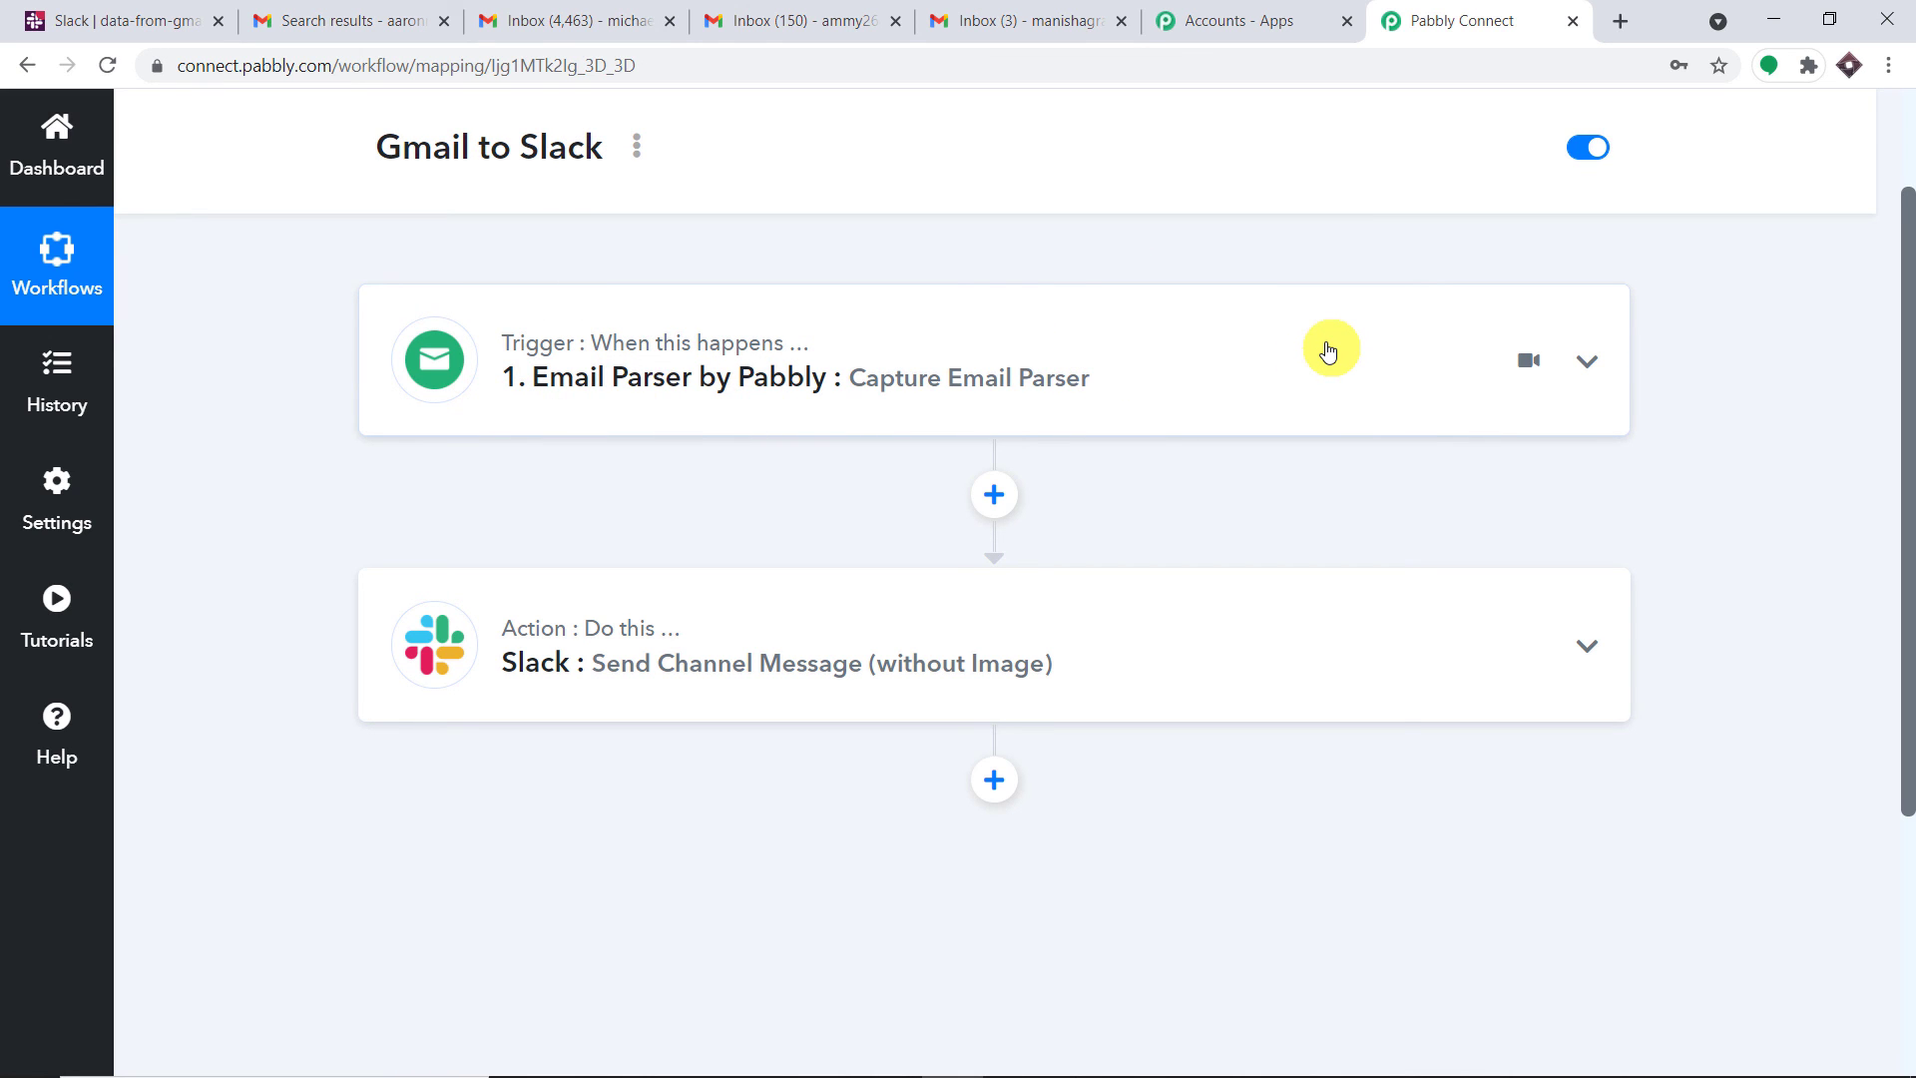
{"action": "left_click", "coordinate": [1327, 349]}
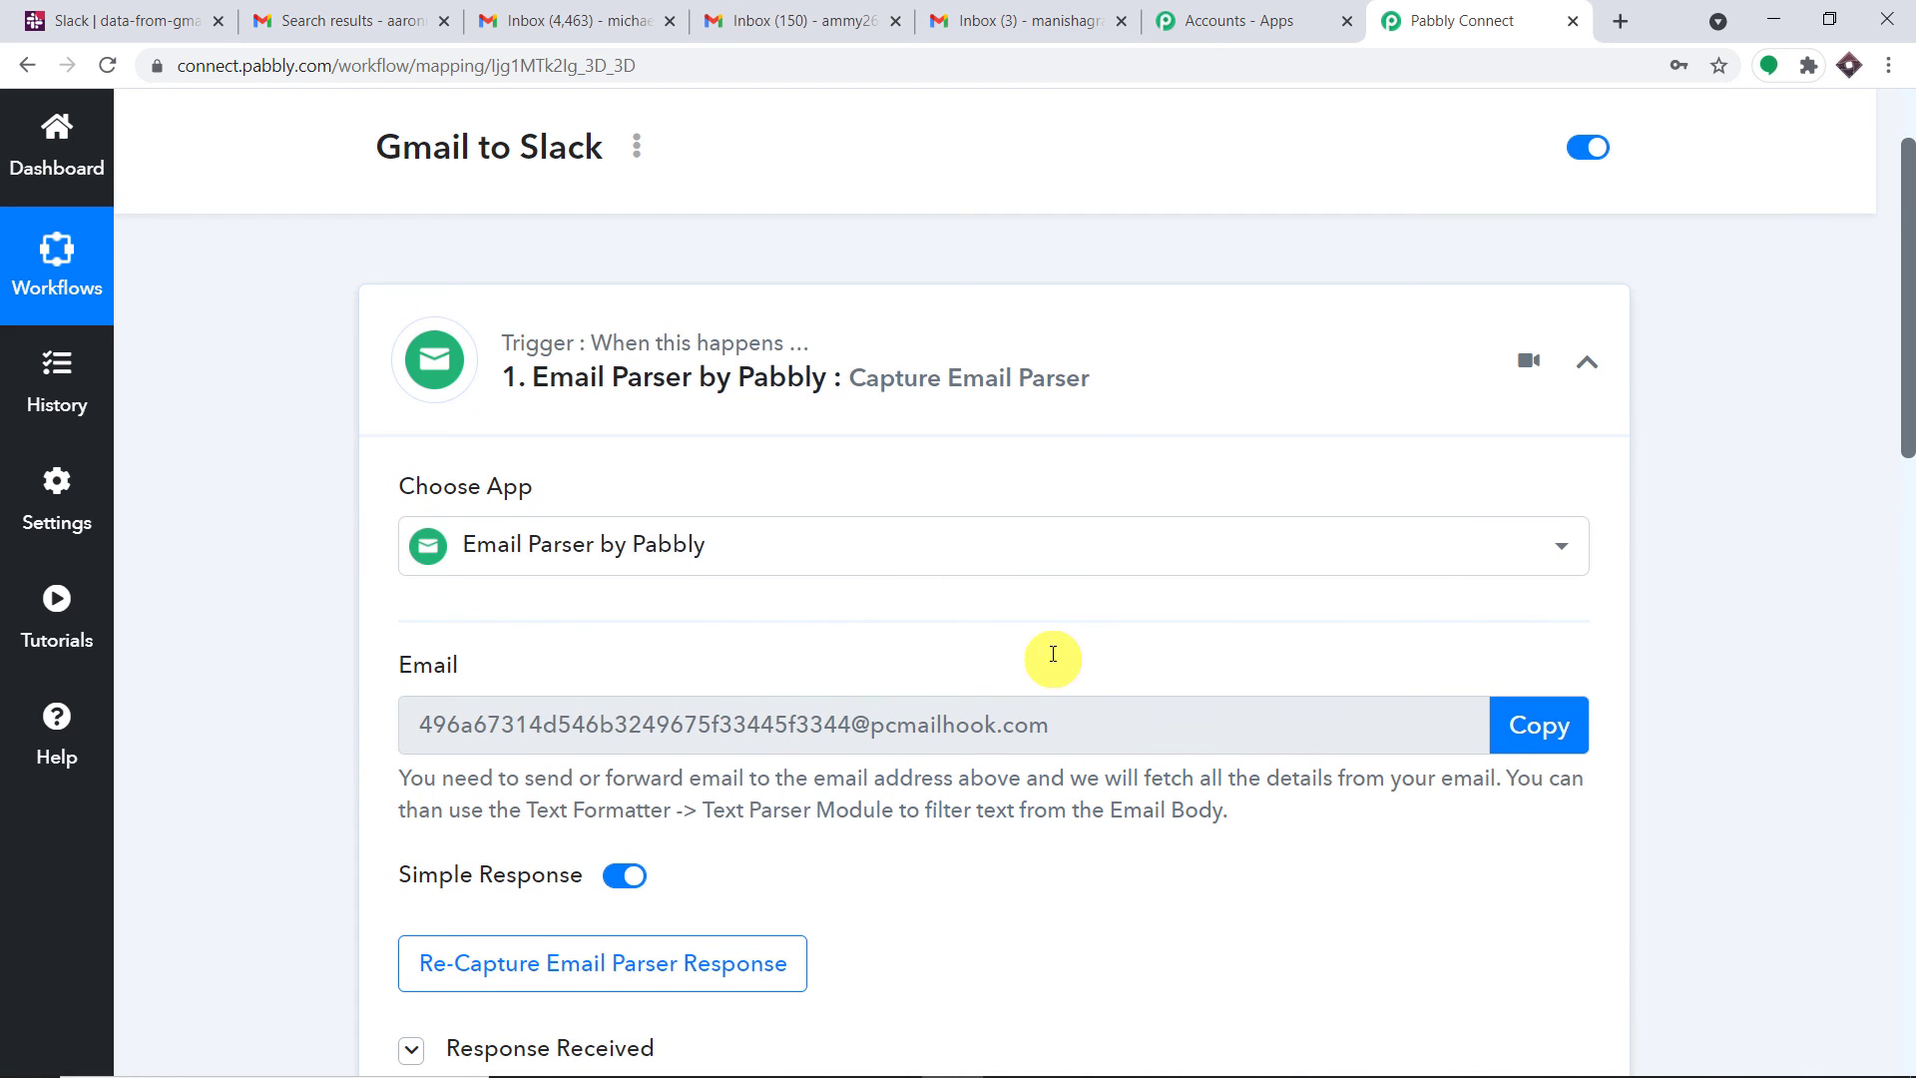
{"action": "left_click_drag", "start_coordinate": [1085, 723], "coordinate": [404, 724]}
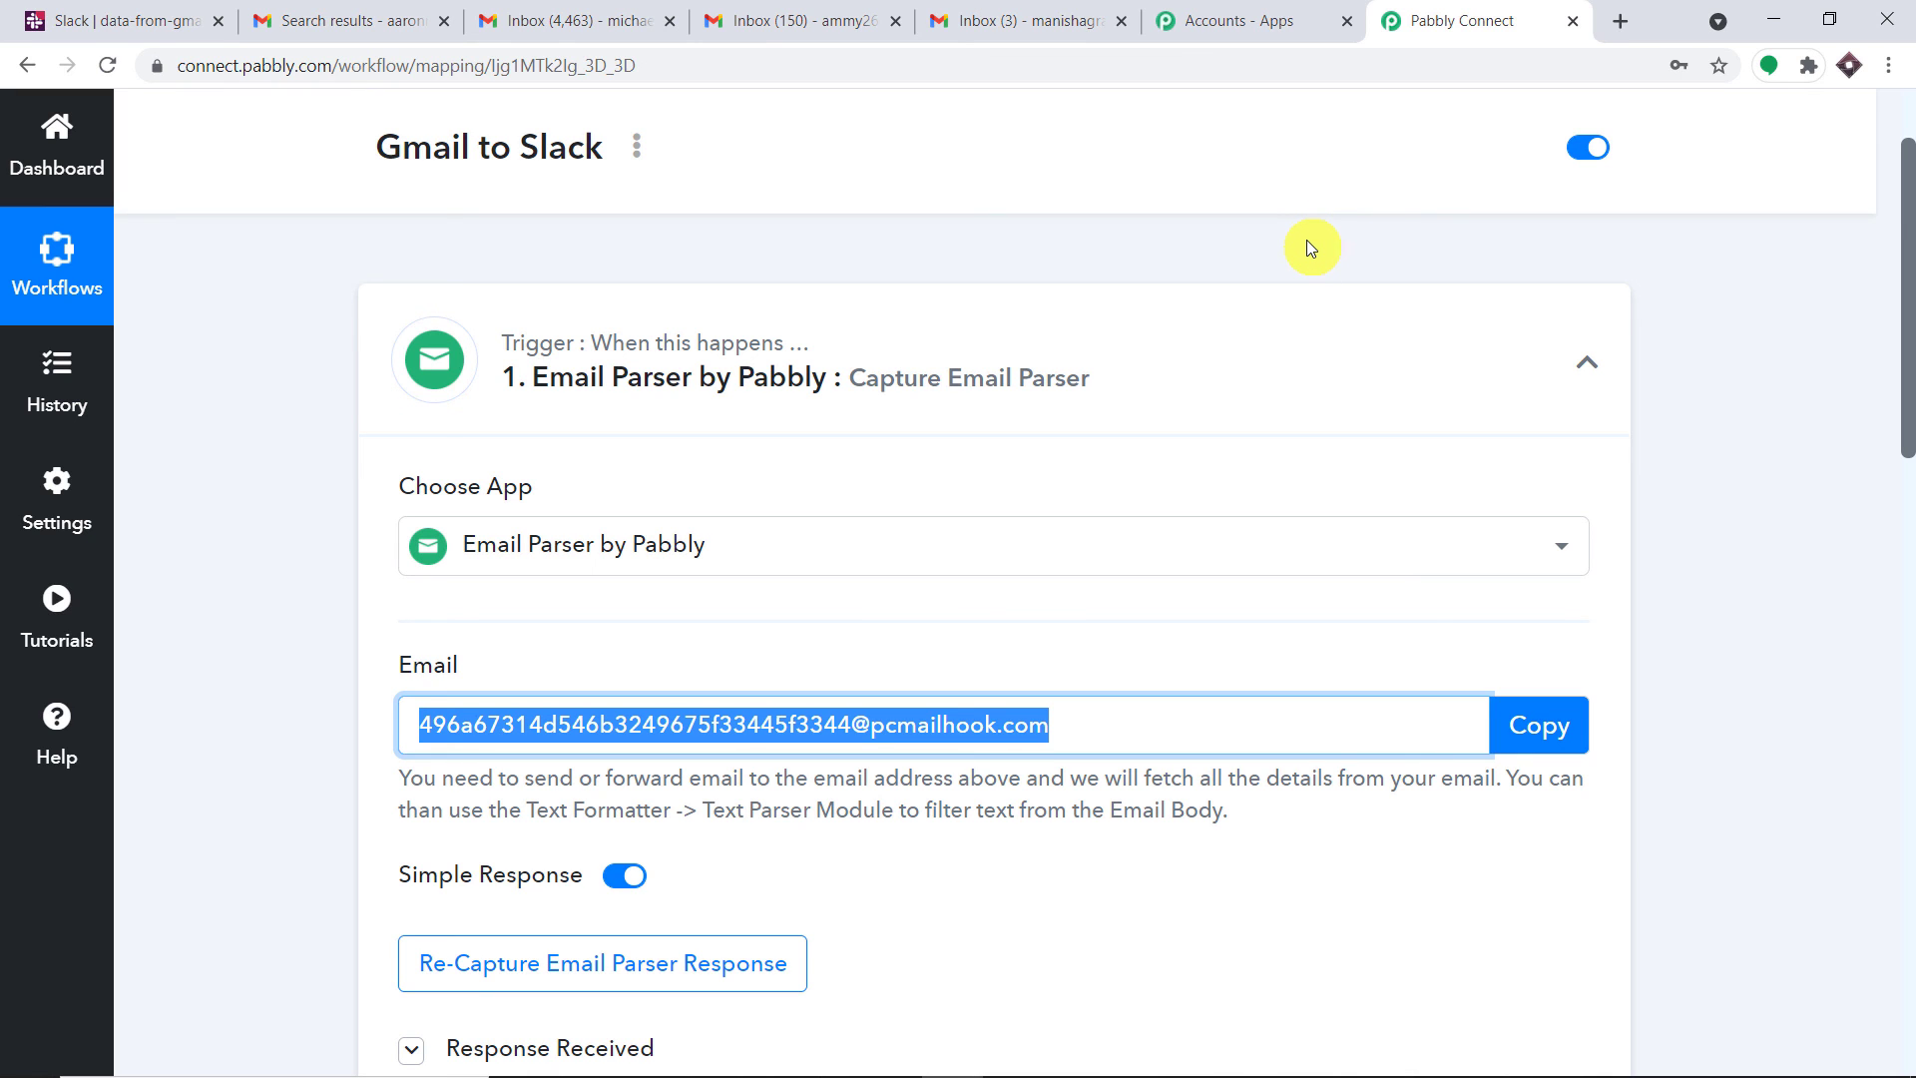
{"action": "scroll", "coordinate": [1267, 324], "scroll_direction": "down", "scroll_amount": 3}
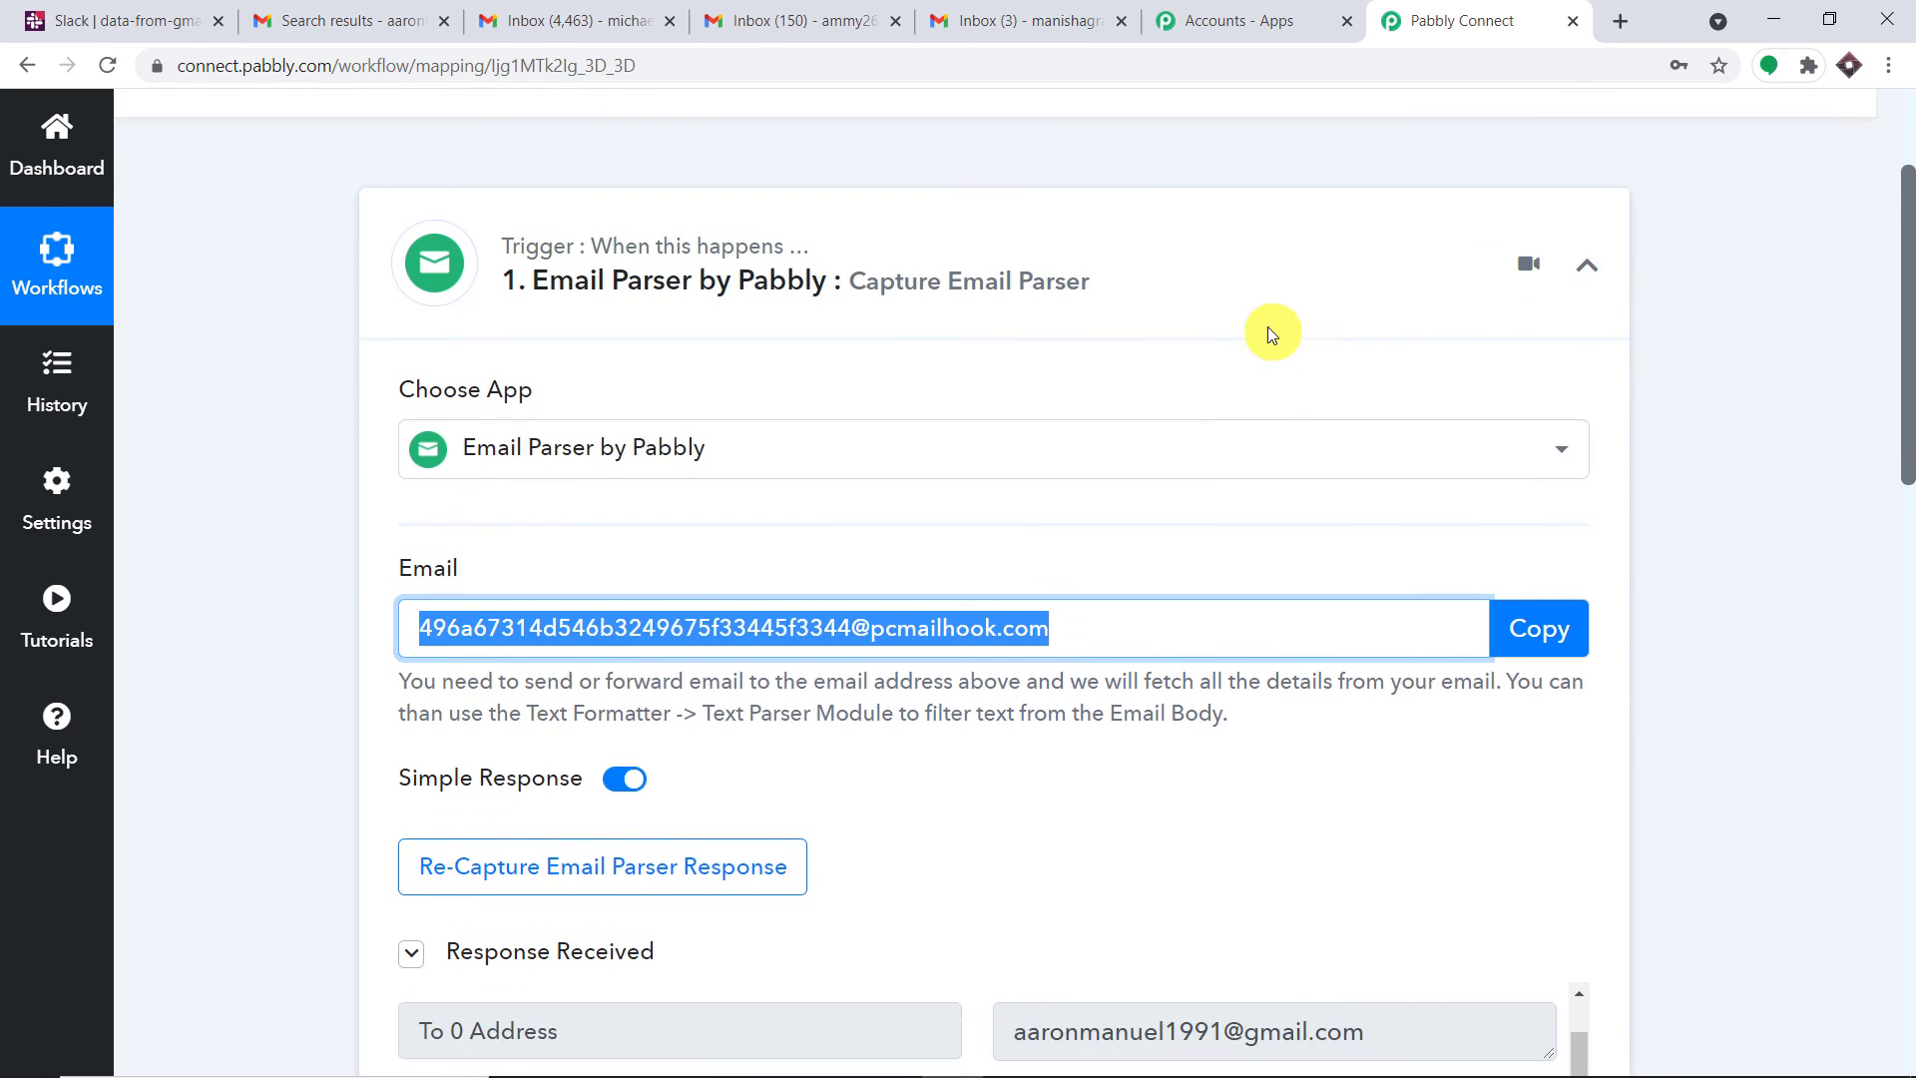
{"action": "left_click", "coordinate": [1151, 137]}
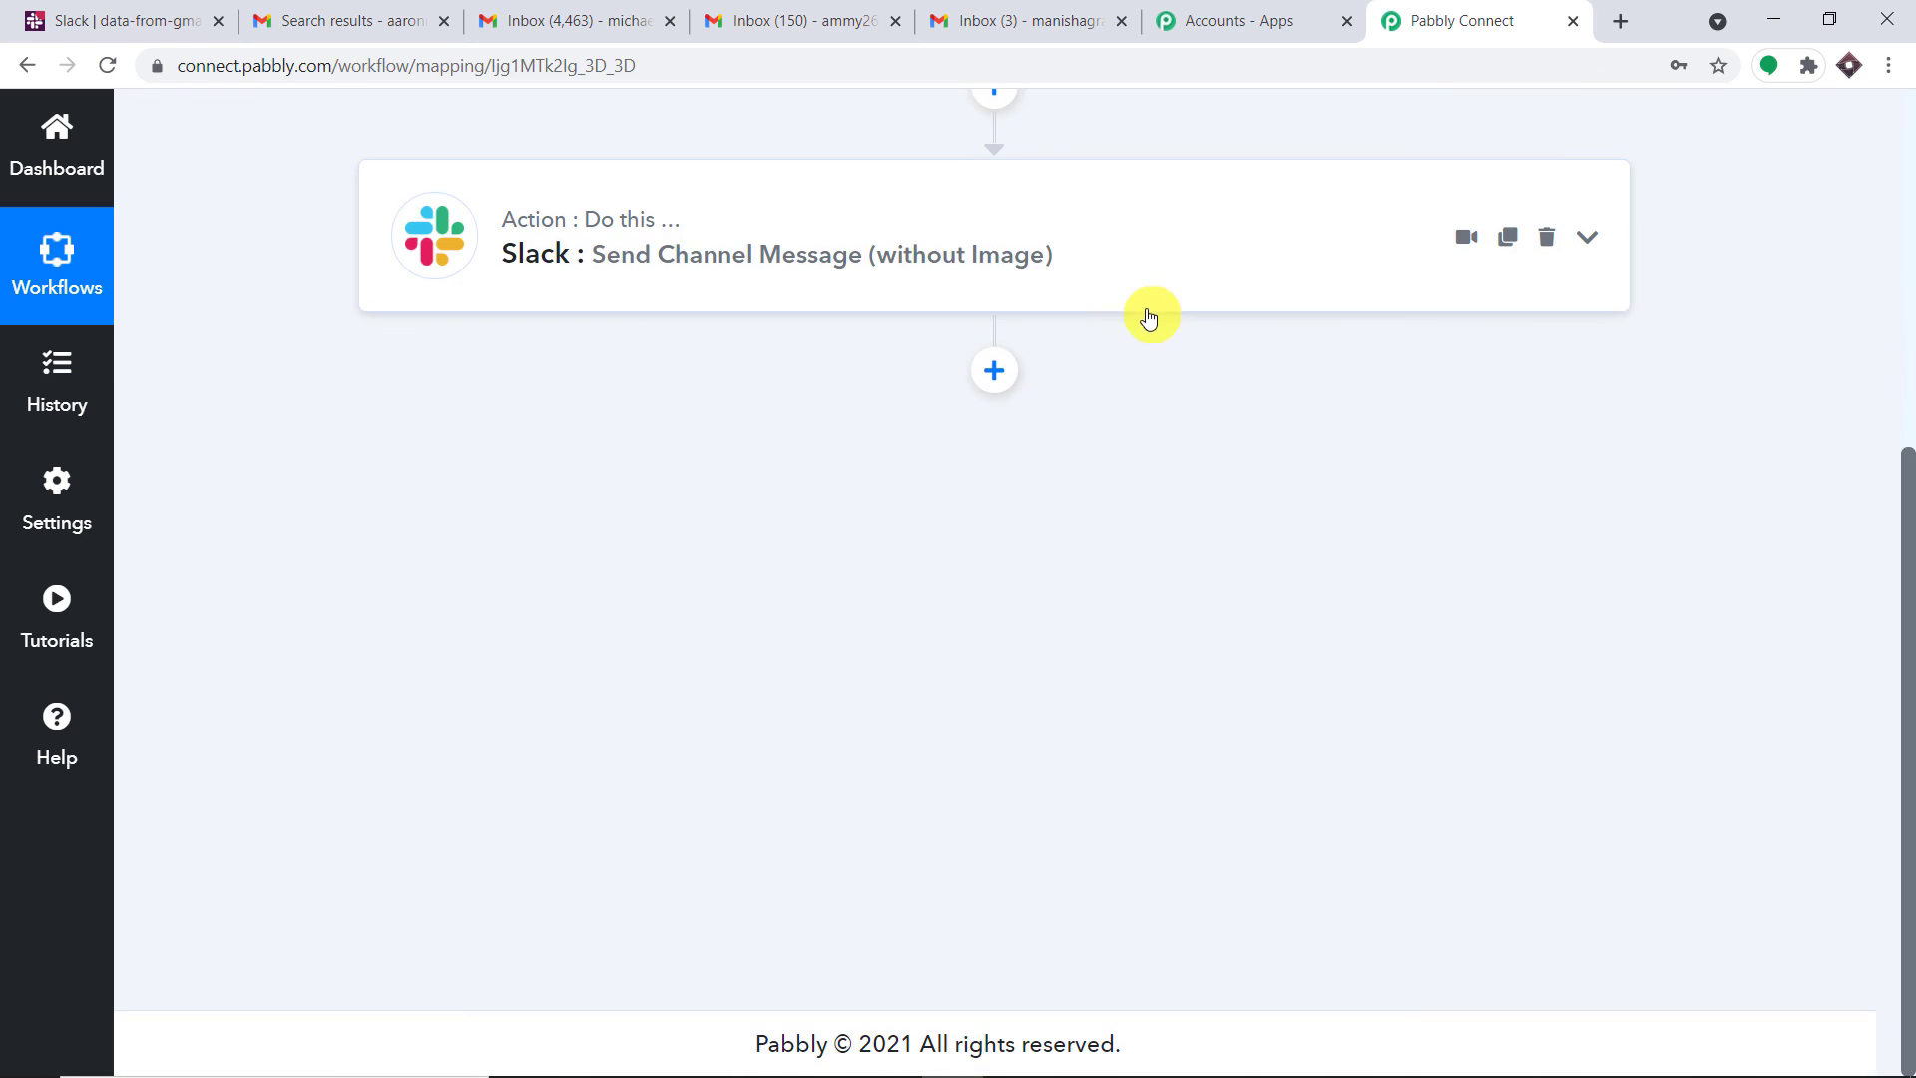
{"action": "scroll", "coordinate": [662, 419], "scroll_direction": "up", "scroll_amount": 1}
{"action": "scroll", "coordinate": [1266, 344], "scroll_direction": "up", "scroll_amount": 3}
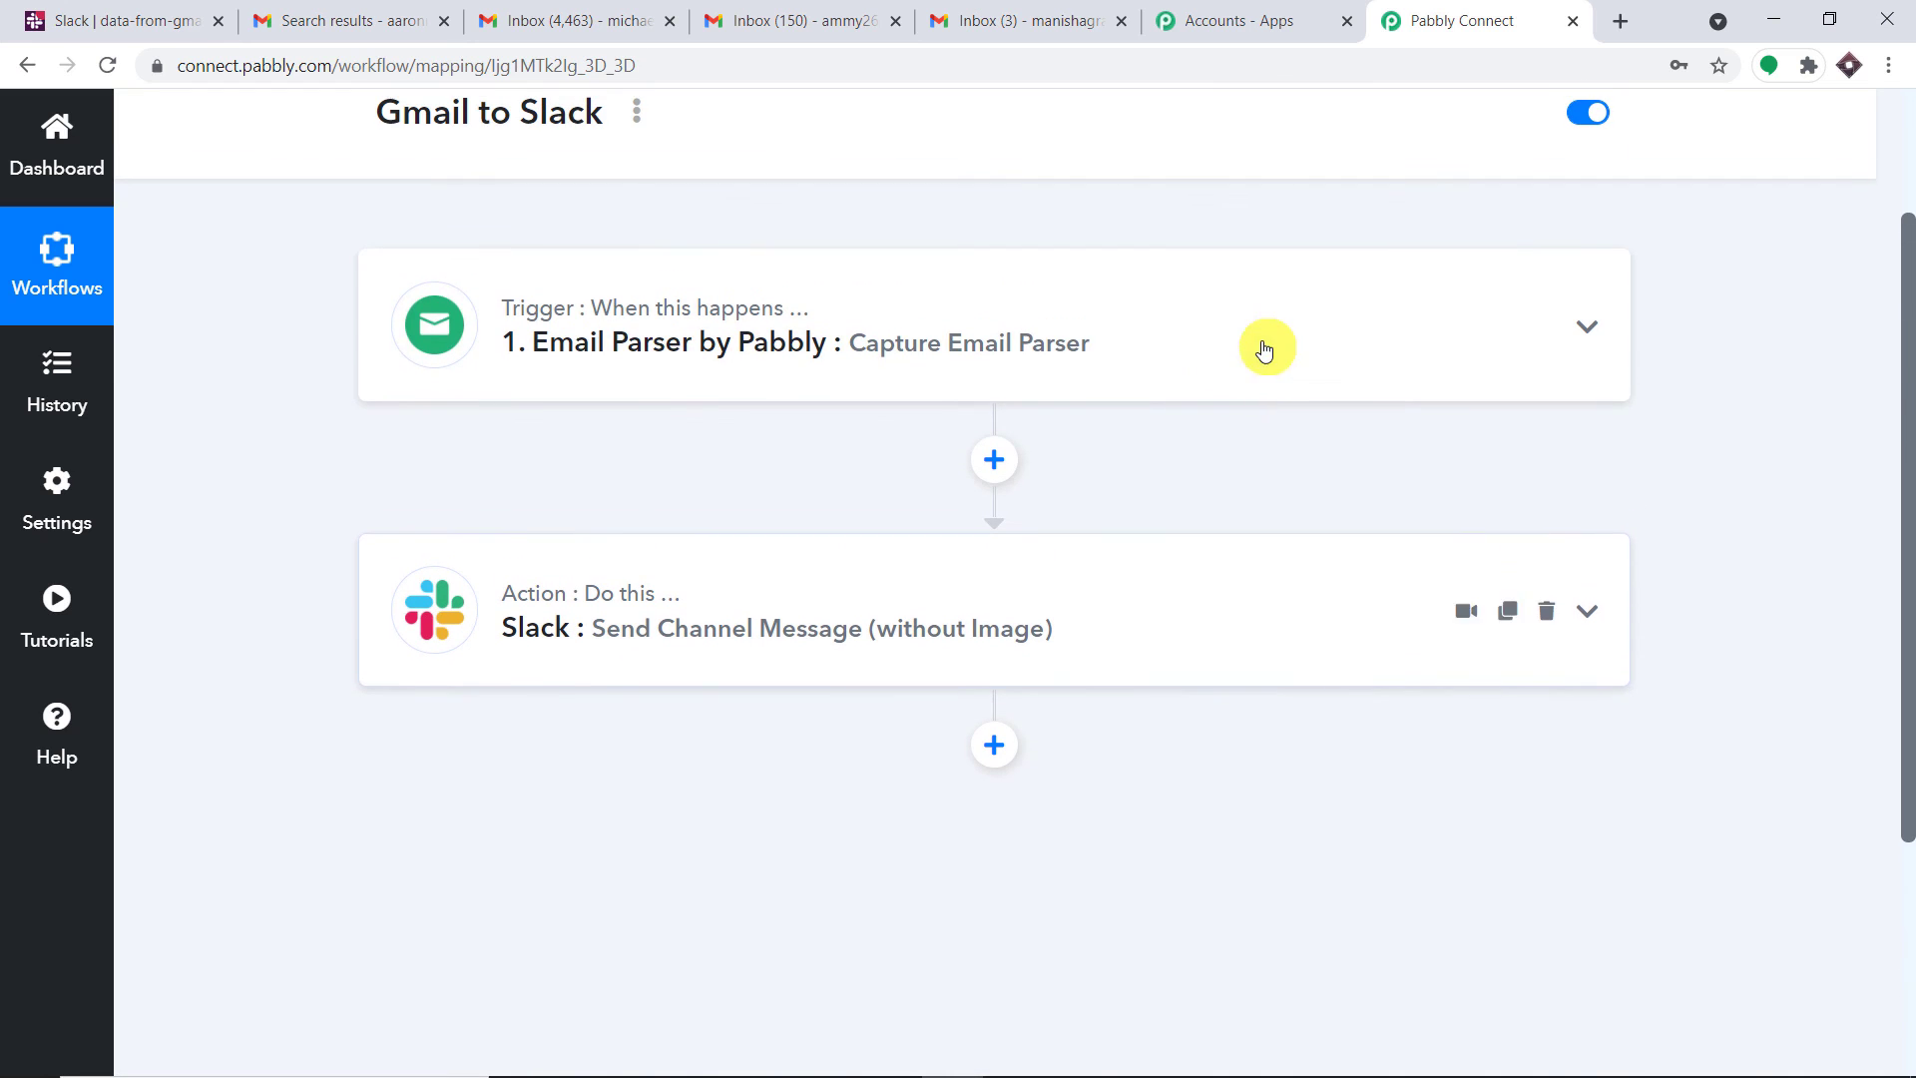